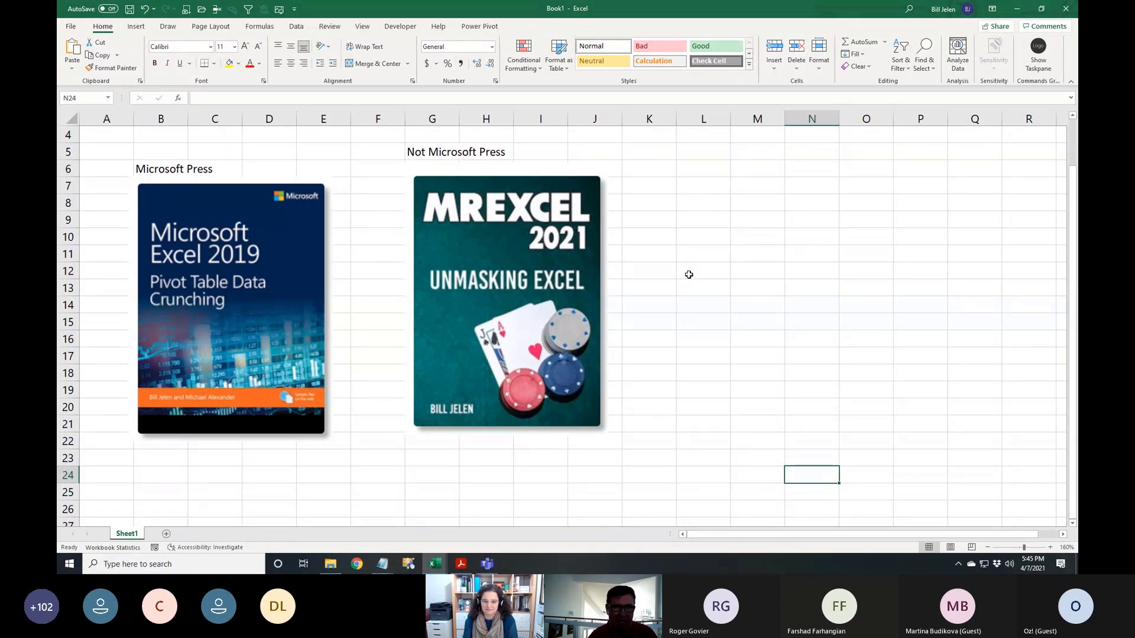
Switch from Book1 to the BC01-PivotData2010.xlsm workbook window
key(alt+Tab)
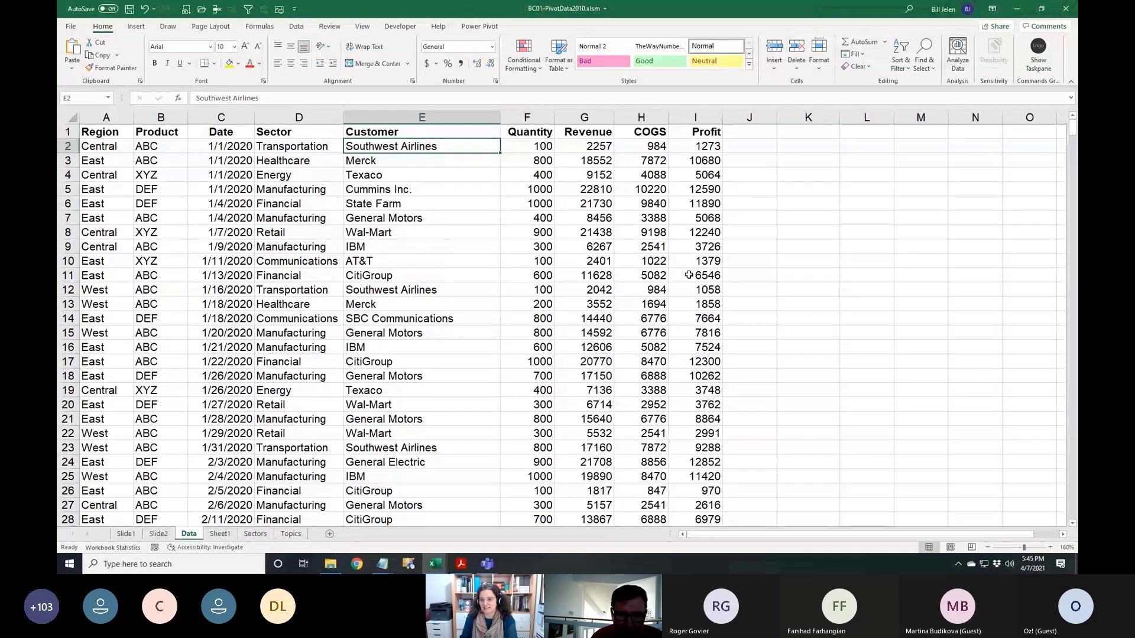
click(488, 564)
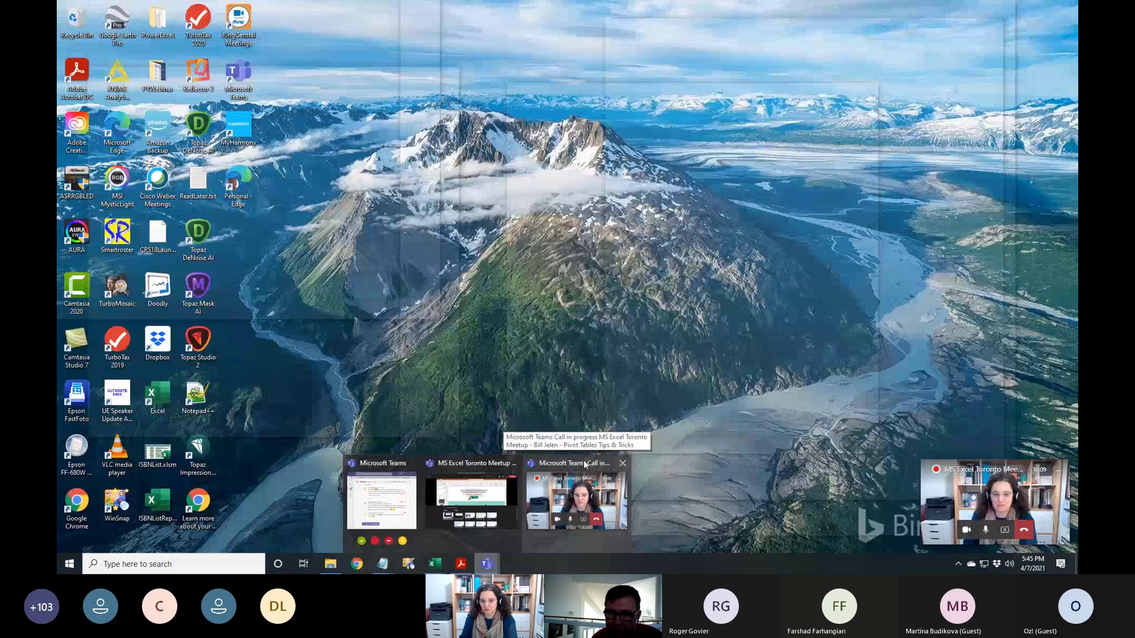
click(584, 460)
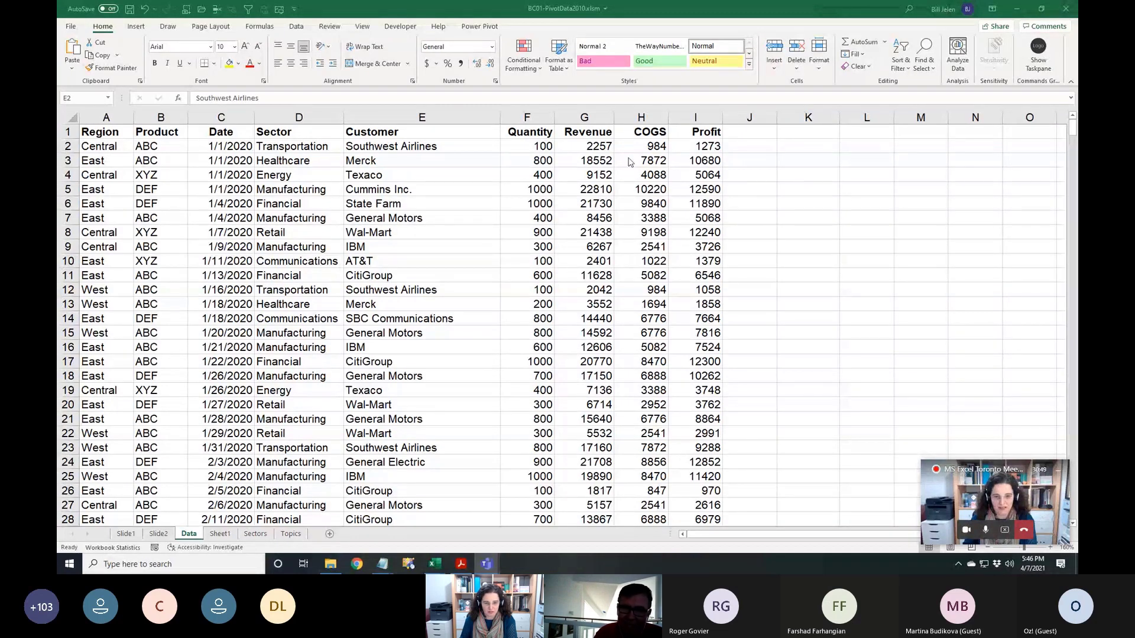
click(788, 181)
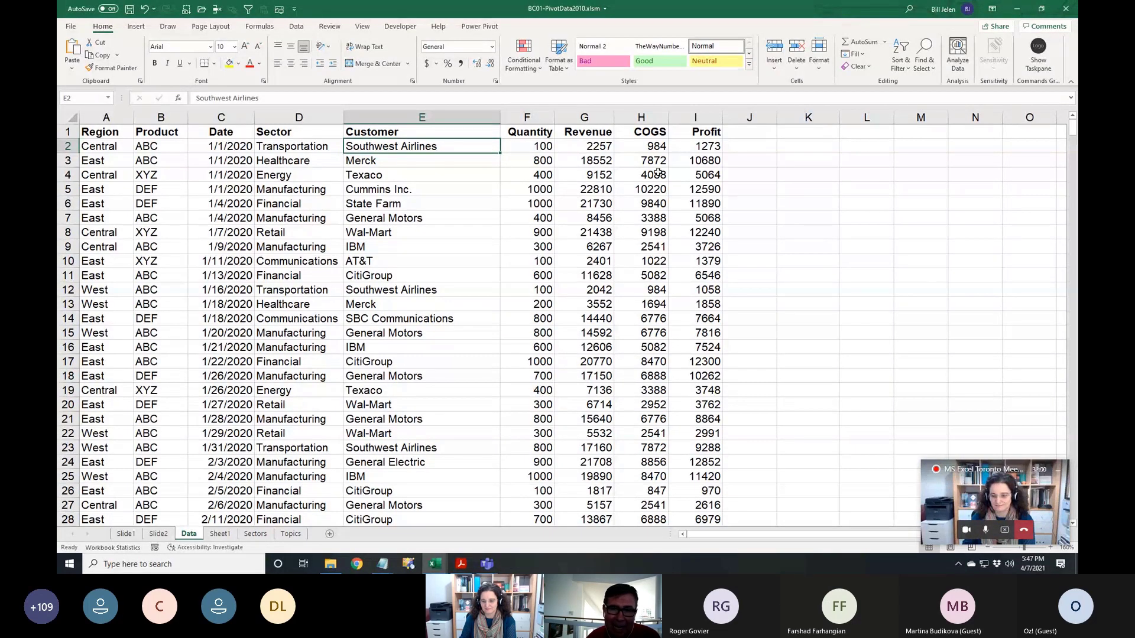
click(597, 176)
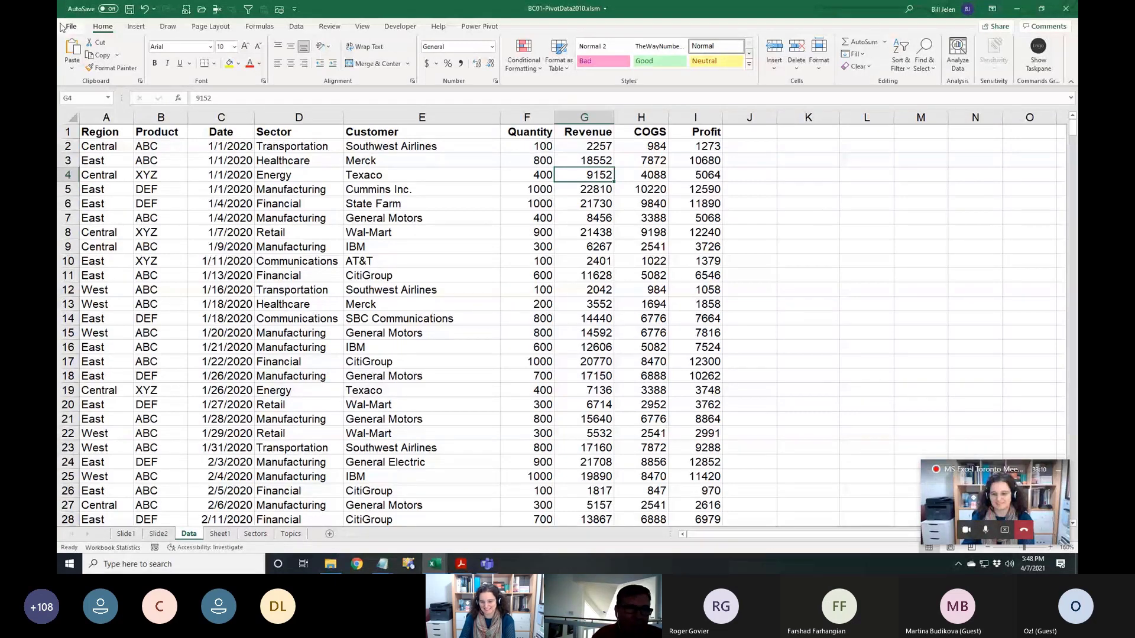
Select the Texaco cell and zoom the Data sheet from 160% to 220%
click(137, 27)
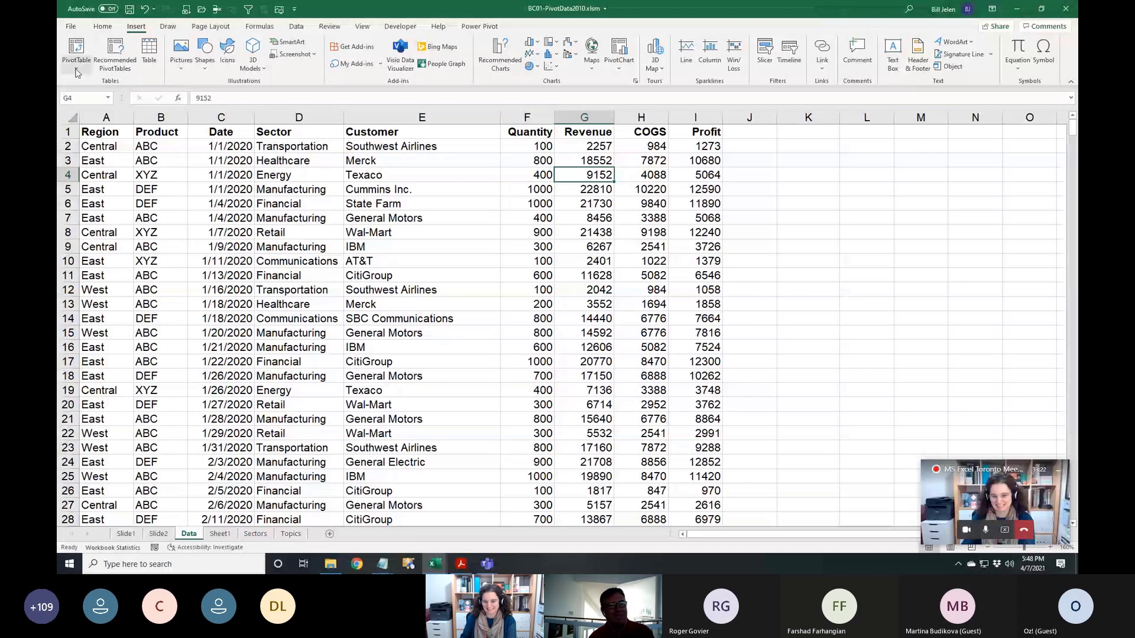
click(379, 170)
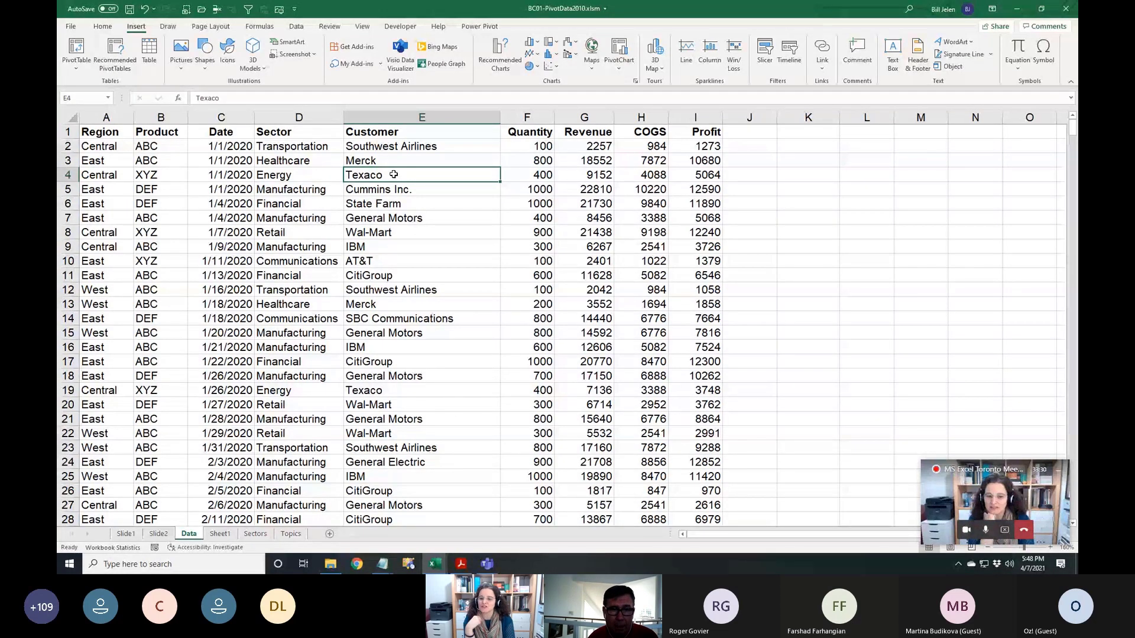
scroll(381, 253, up, 4)
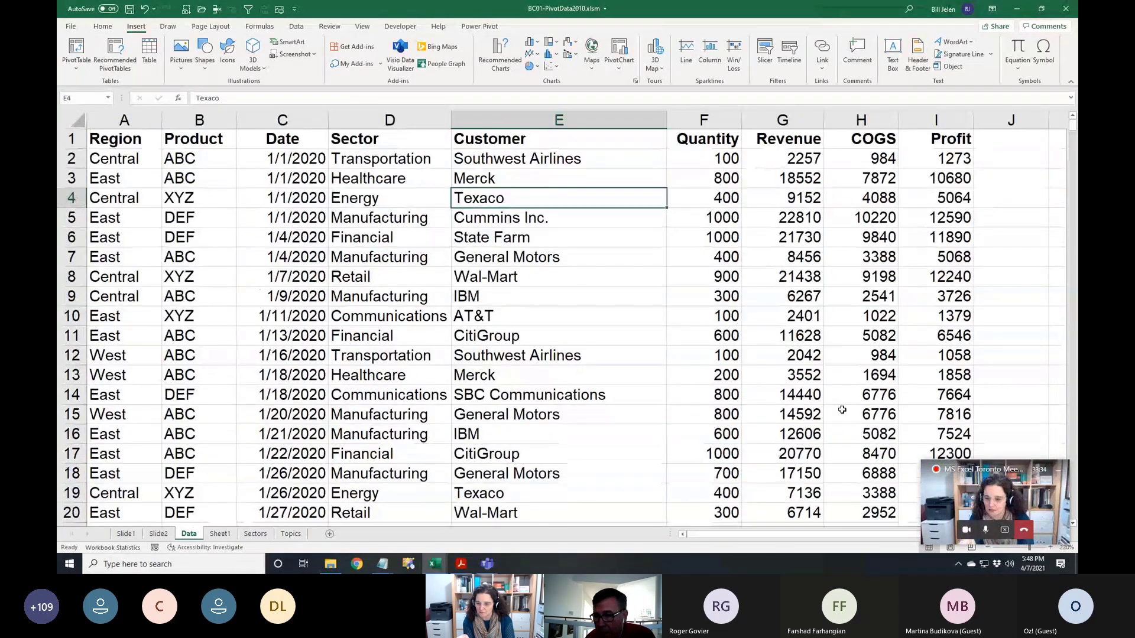
click(1057, 476)
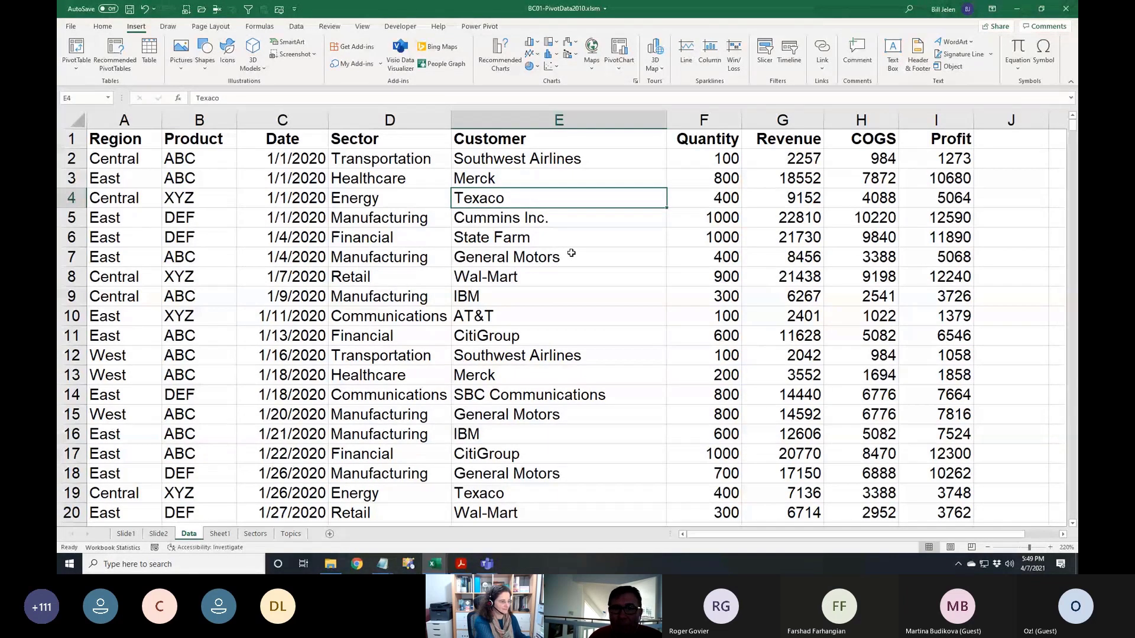
Insert a blank column before Product and set its width to 1
key(Up)
key(Left)
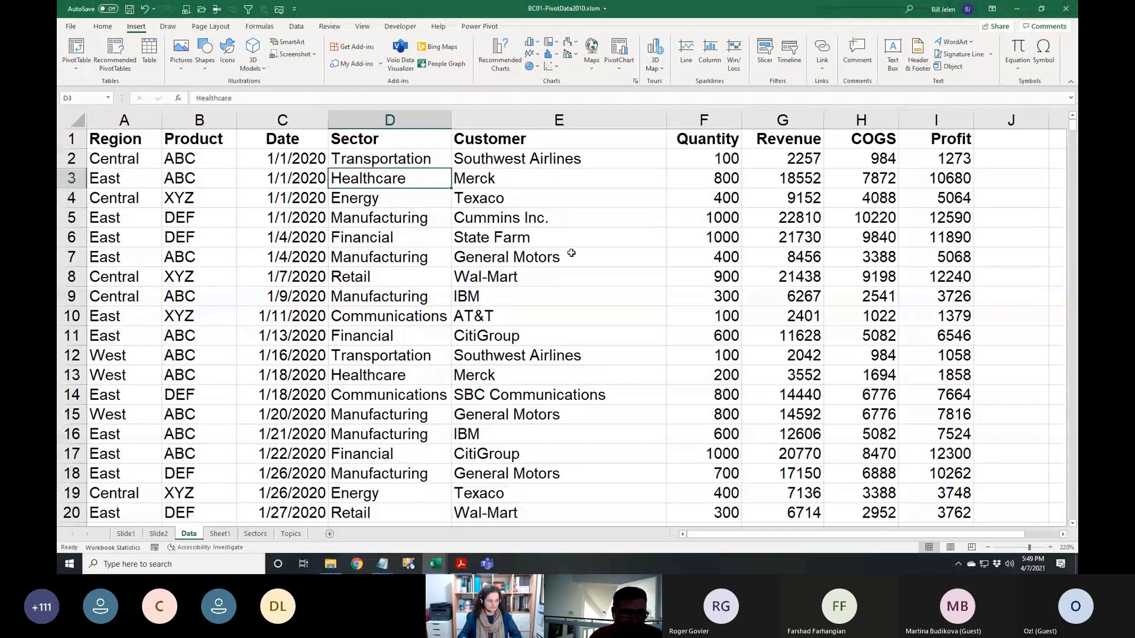
key(Up)
key(Up)
key(Left)
key(Left)
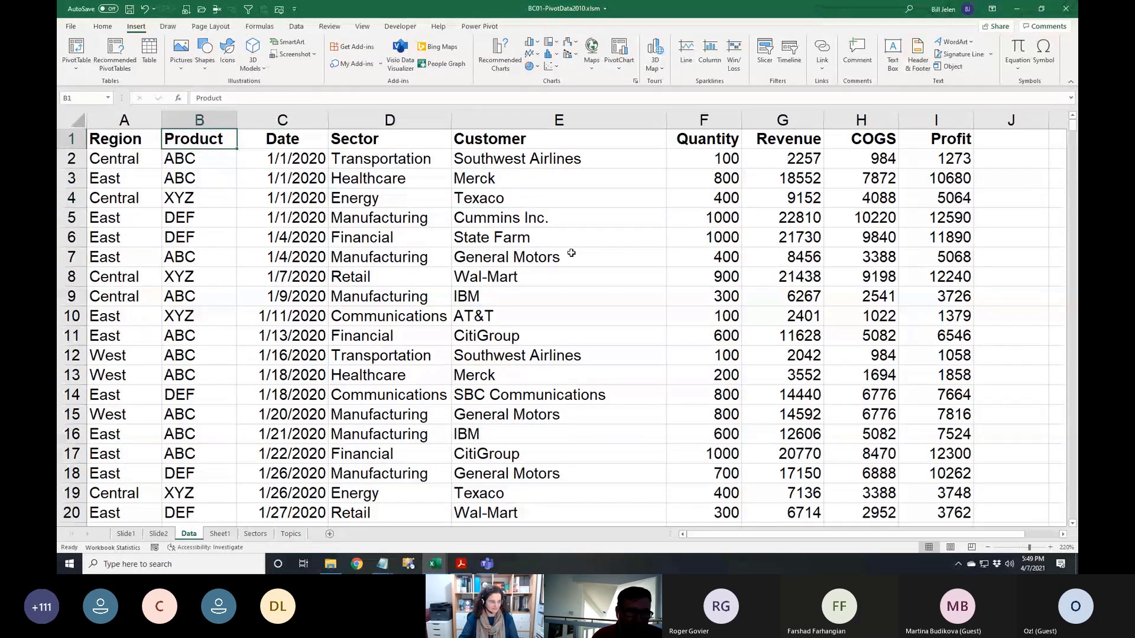
key(alt+i)
key(c)
key(alt+o)
text(c)
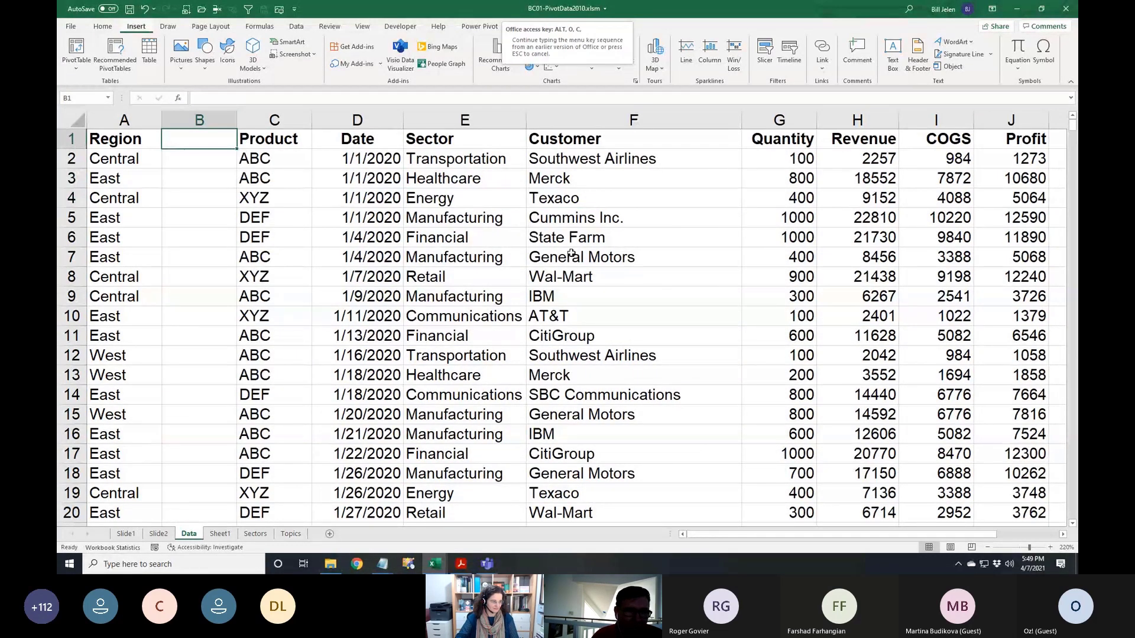
text(w1)
key(Return)
key(Right)
key(Right)
Insert a blank column before Date and set its width to 1
key(alt+i)
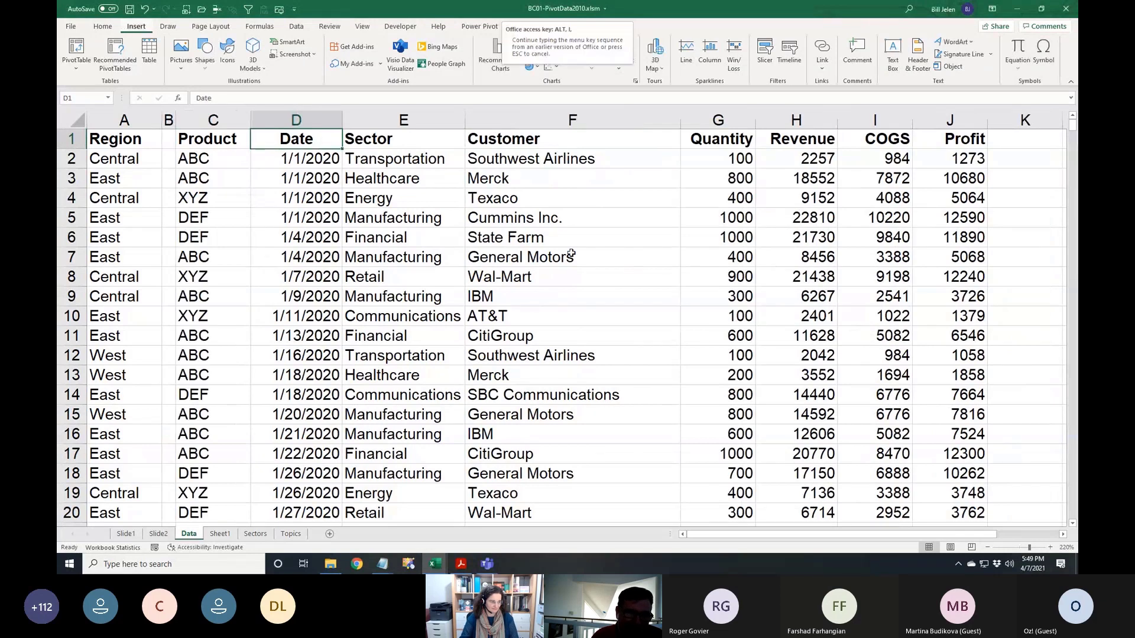
key(c)
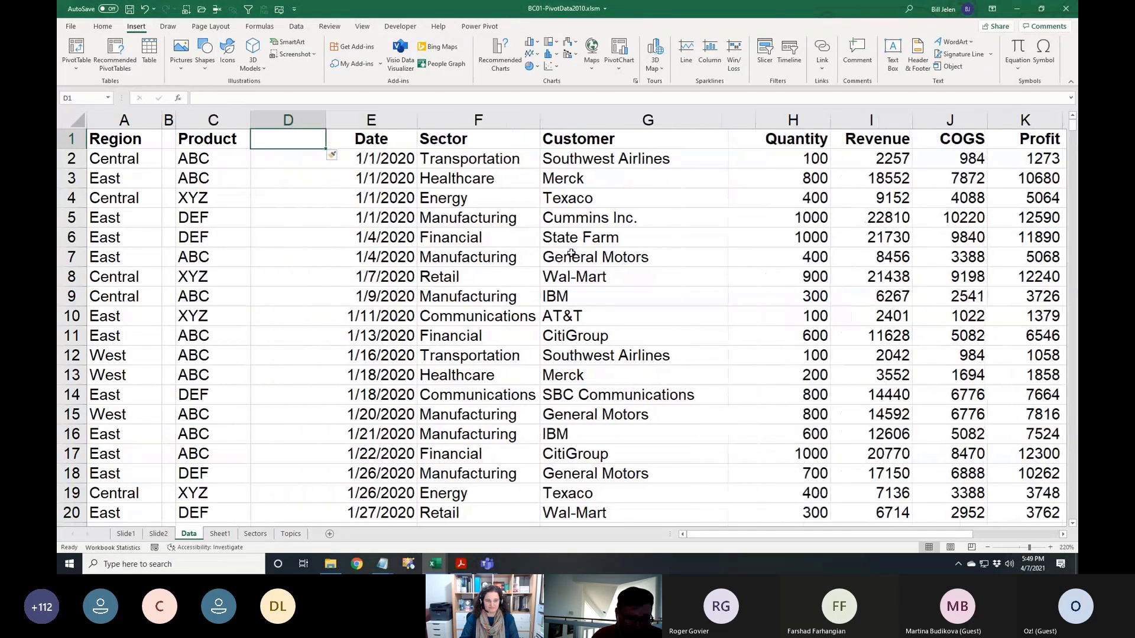
key(alt+o)
text(cw1)
key(Return)
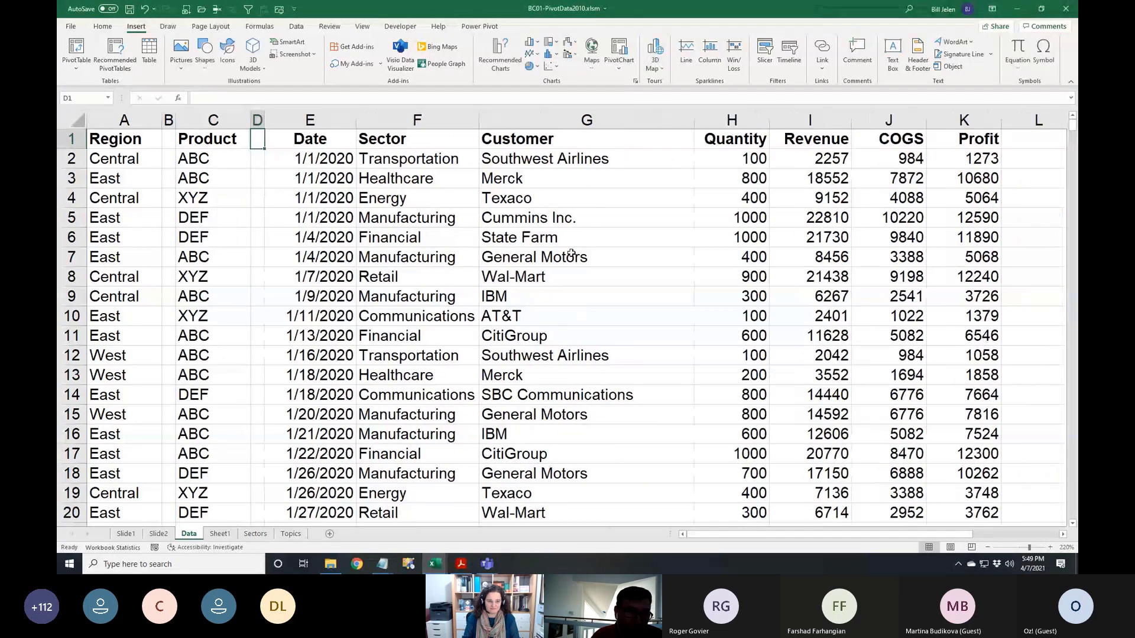
key(Right)
key(Right)
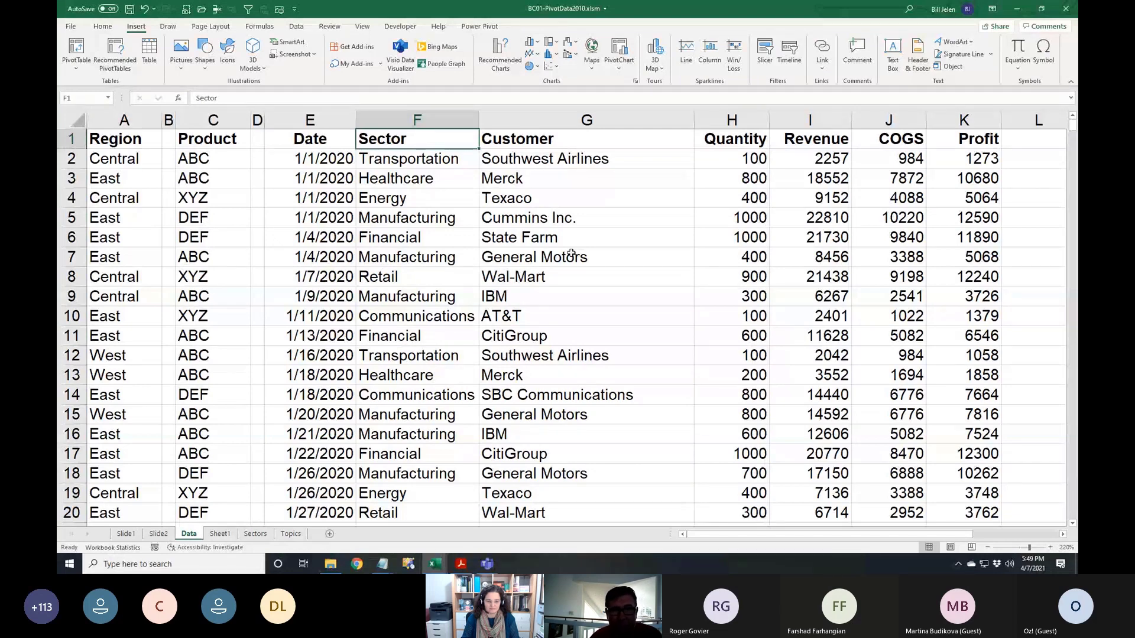
Insert a blank column before Sector and AutoFit it to a thin spacer
key(alt+i)
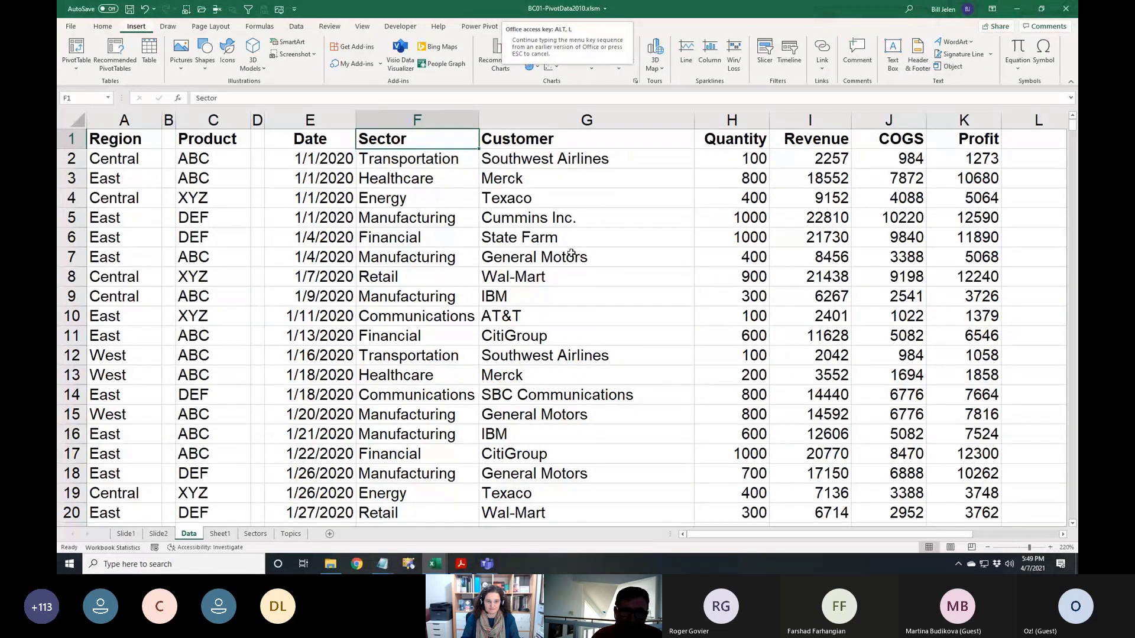
key(c)
key(alt+o)
key(c)
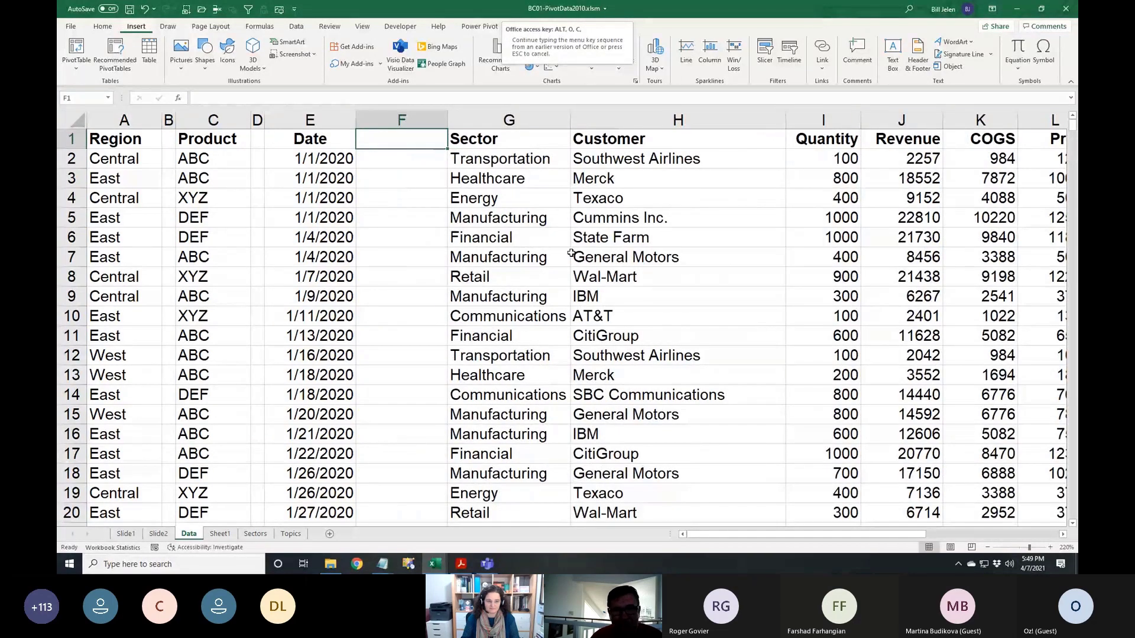
key(a)
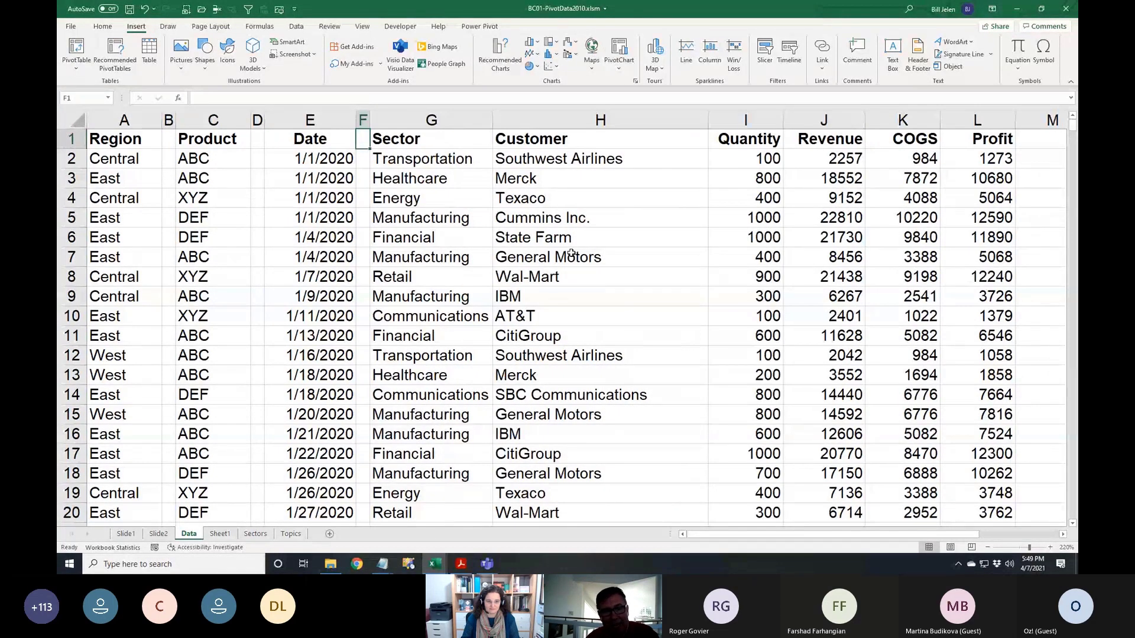
key(Left)
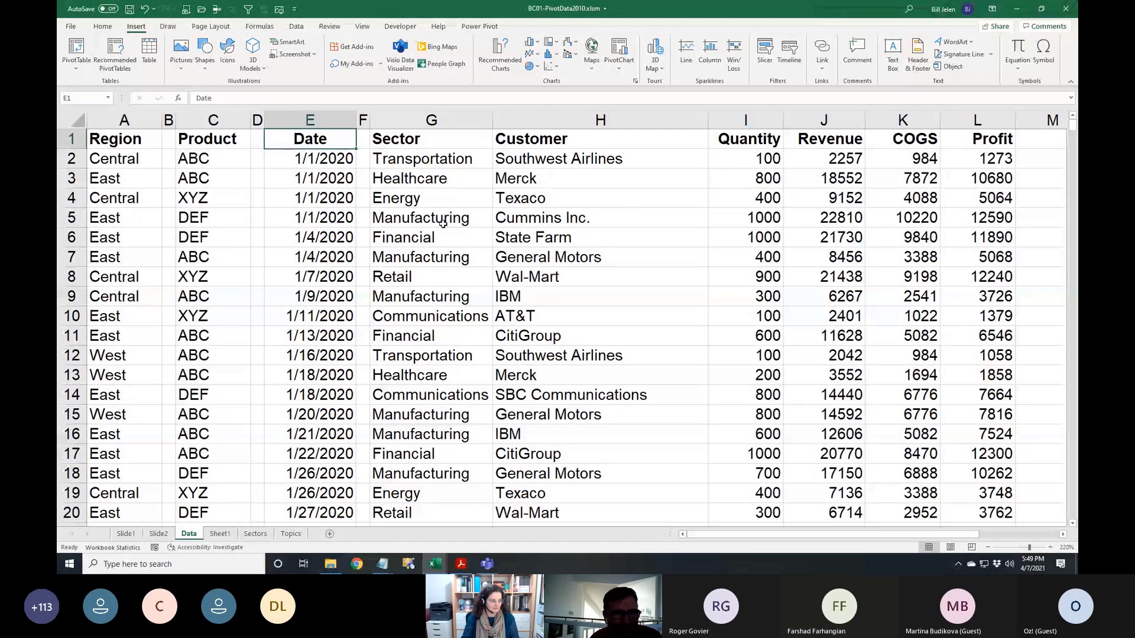
Underline the Date and Product headings
click(103, 26)
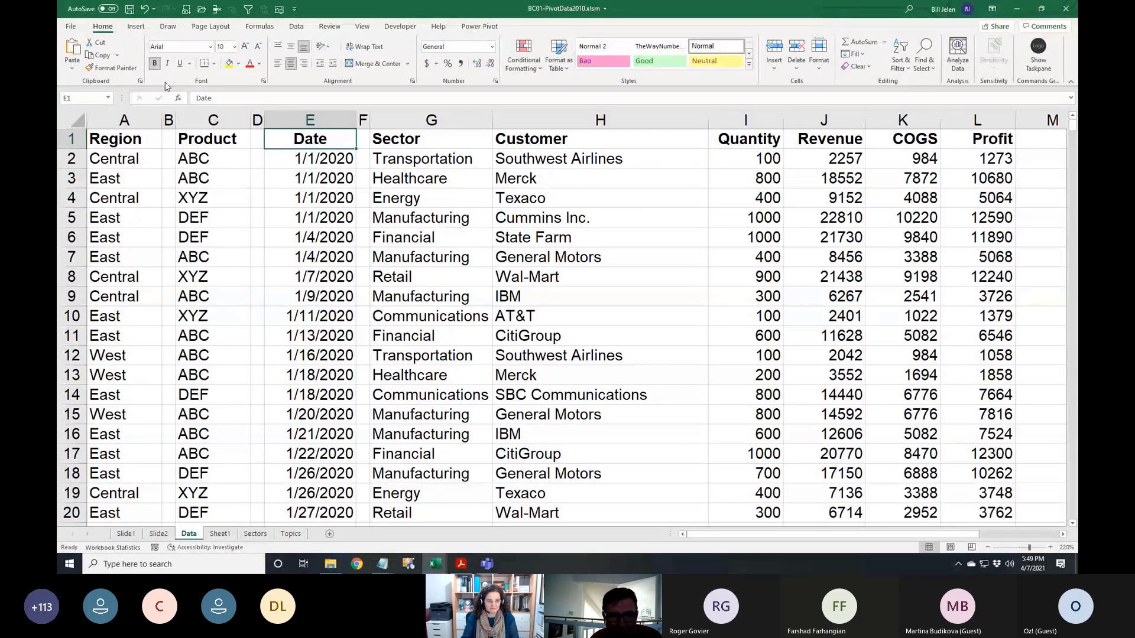
click(181, 64)
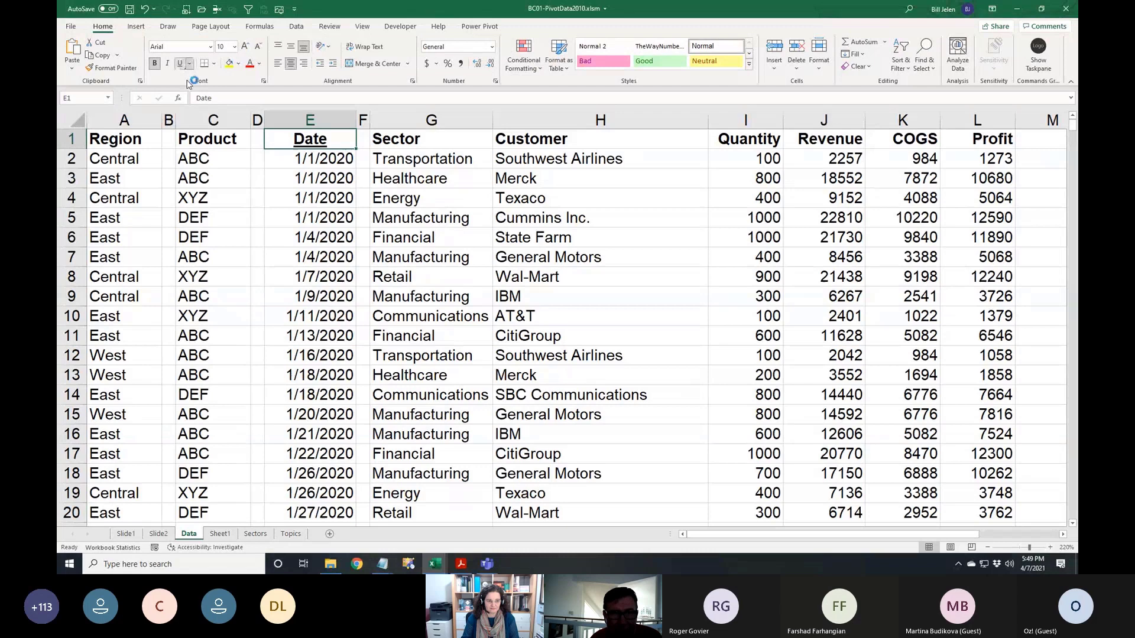
click(322, 198)
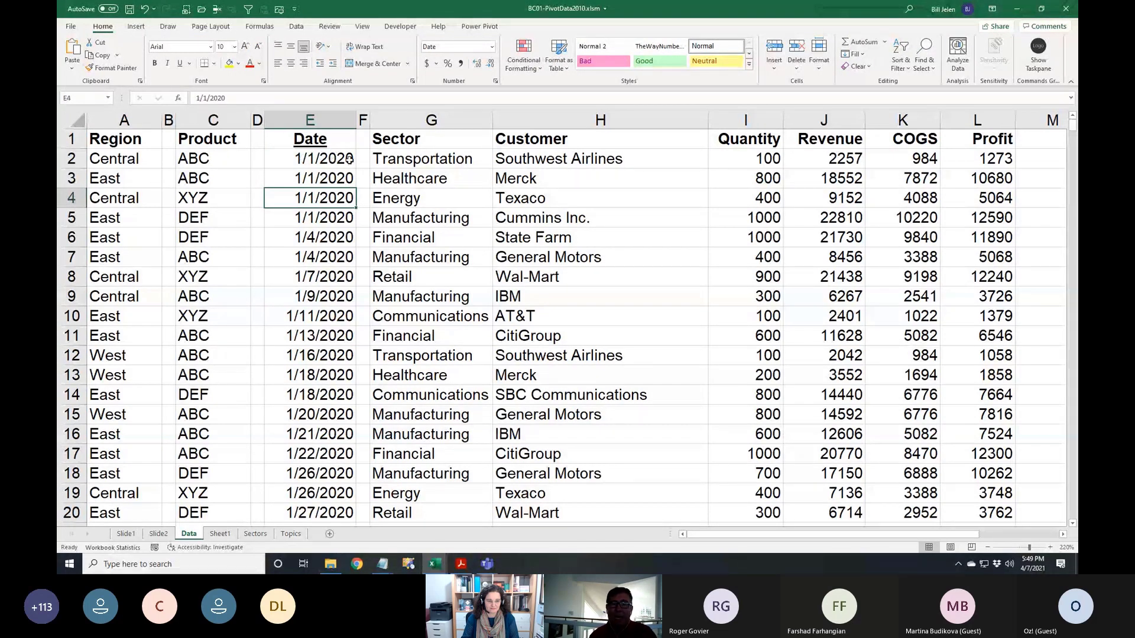
click(207, 138)
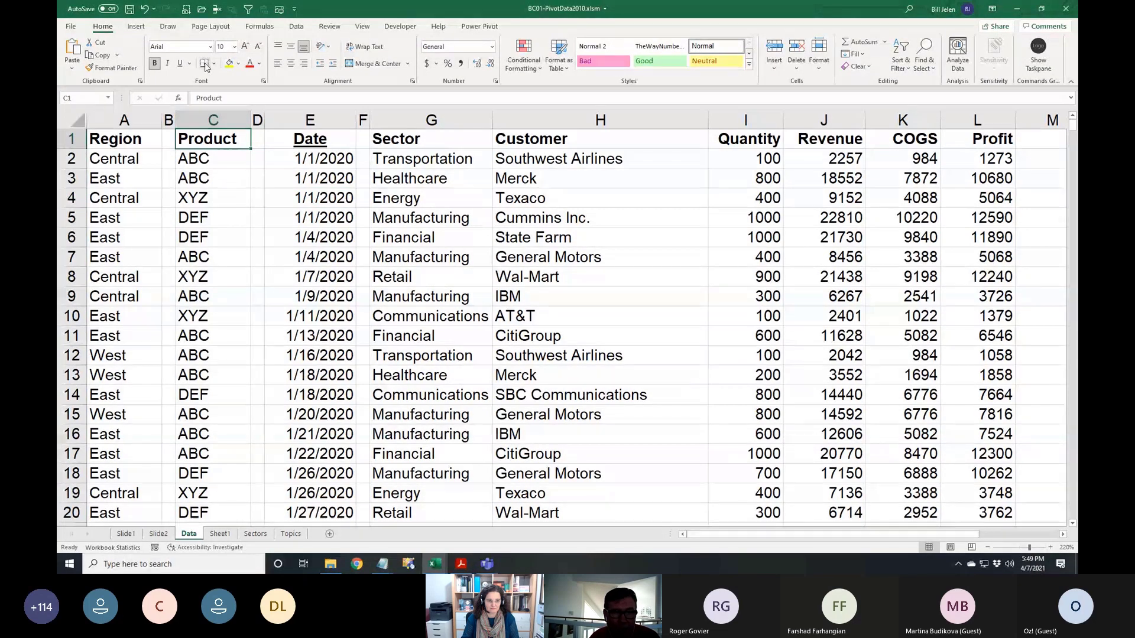
click(227, 181)
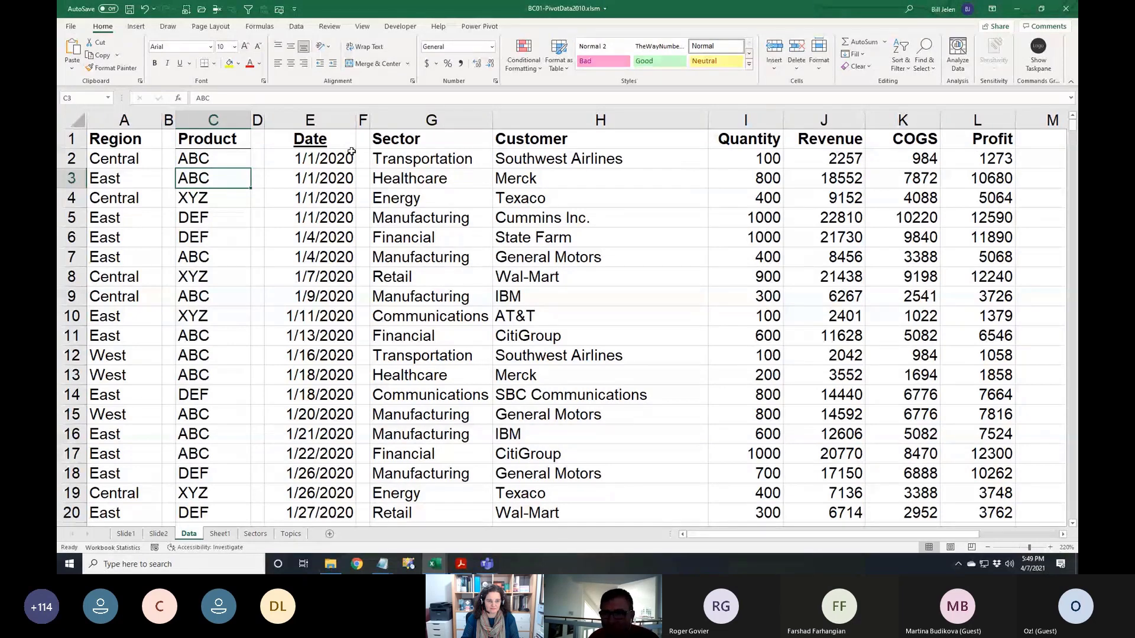
Give the Sector through Profit headings a bottom border
drag(378, 141, 966, 136)
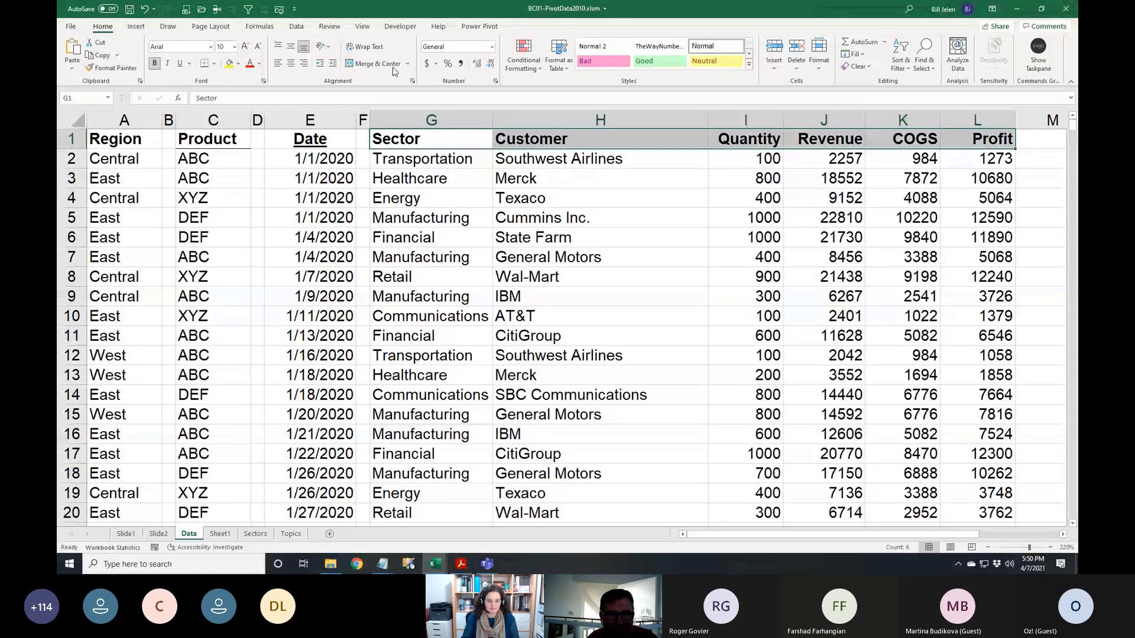
click(205, 64)
click(537, 236)
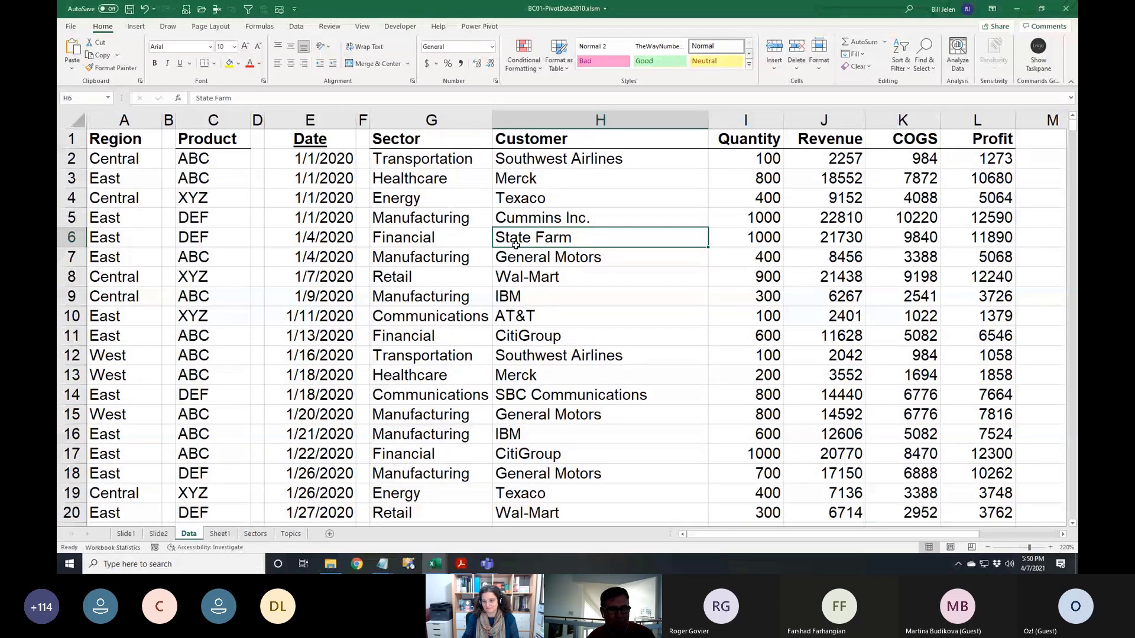
key(ctrl+z)
key(ctrl+z)
key(ctrl+z)
key(ctrl+z)
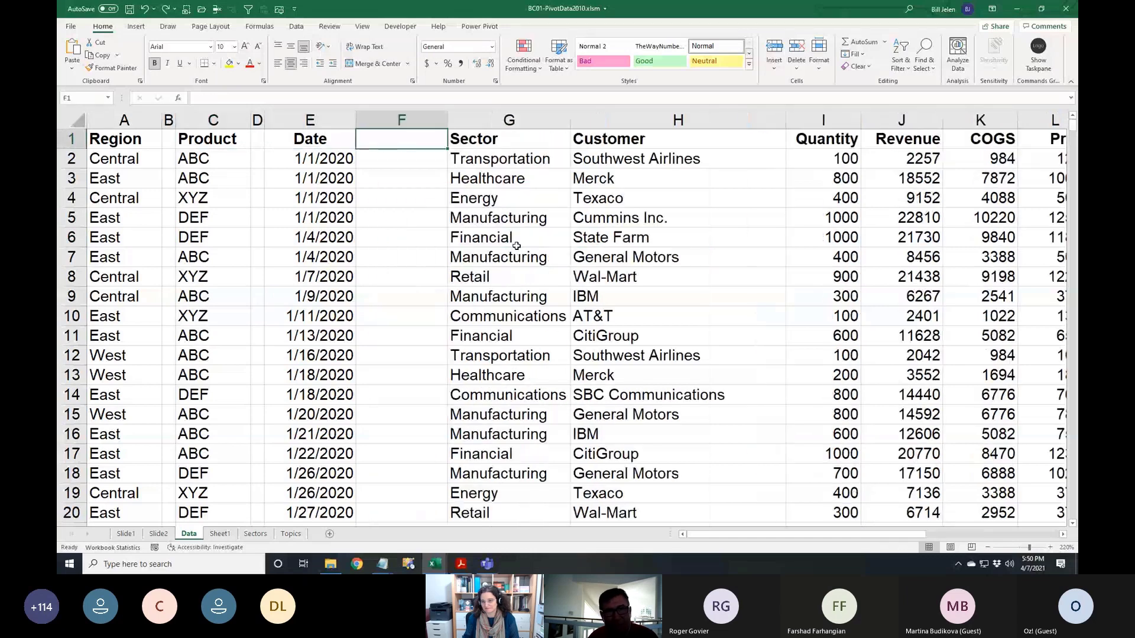
key(ctrl+z)
key(ctrl+z)
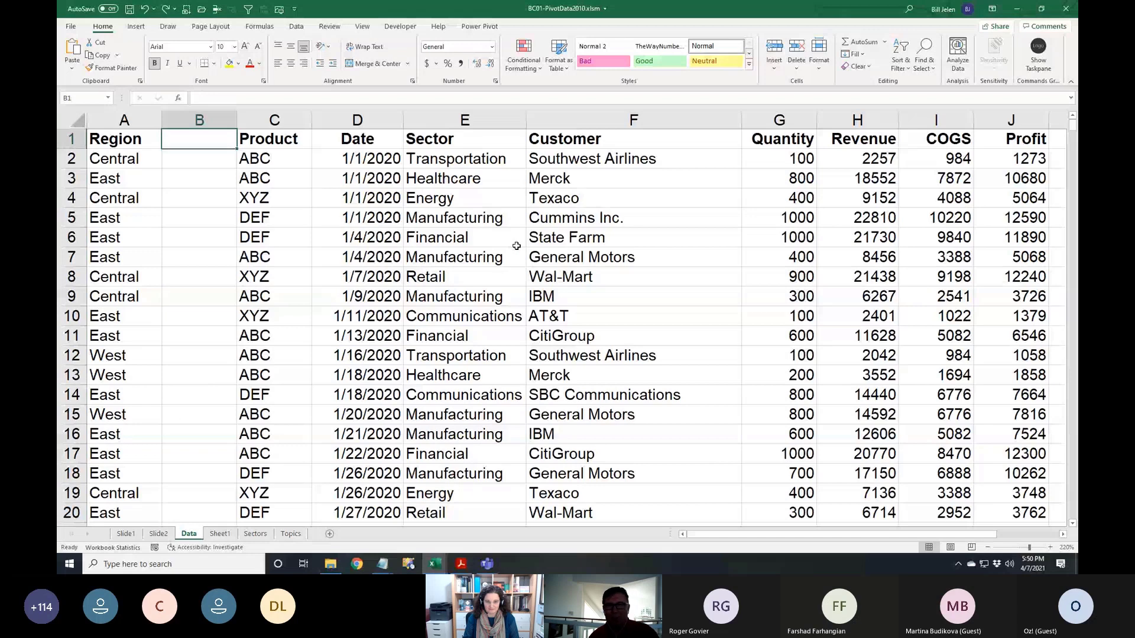
key(alt+h)
key(d)
key(c)
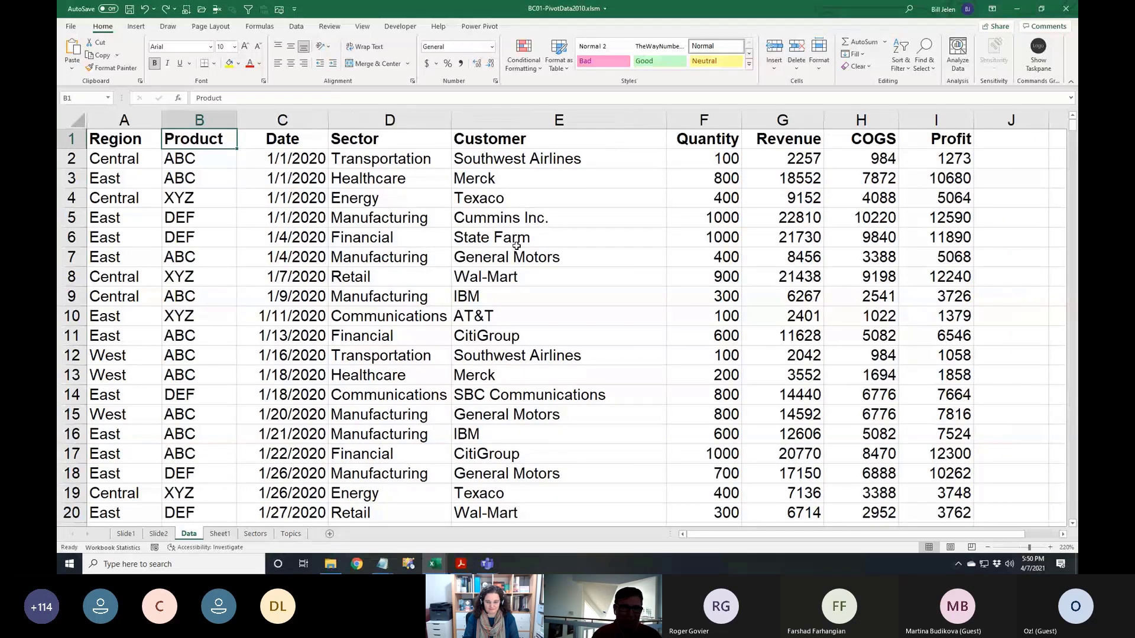
key(Left)
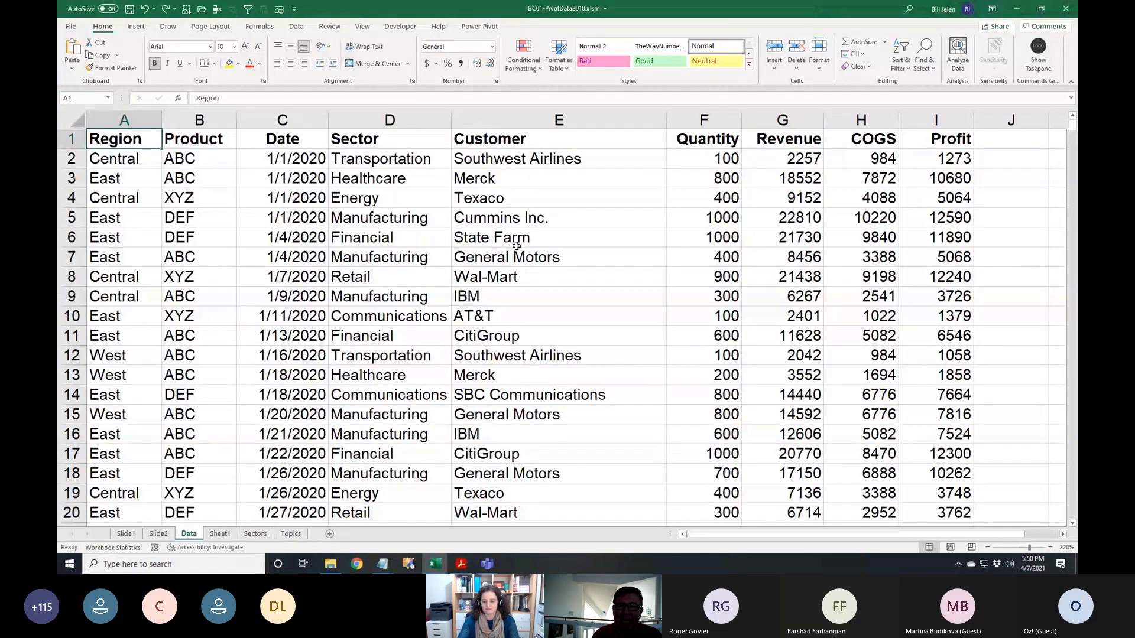
Apply a Single Accounting underline to headers Region through Profit via Format Cells
key(ctrl+shift+Right)
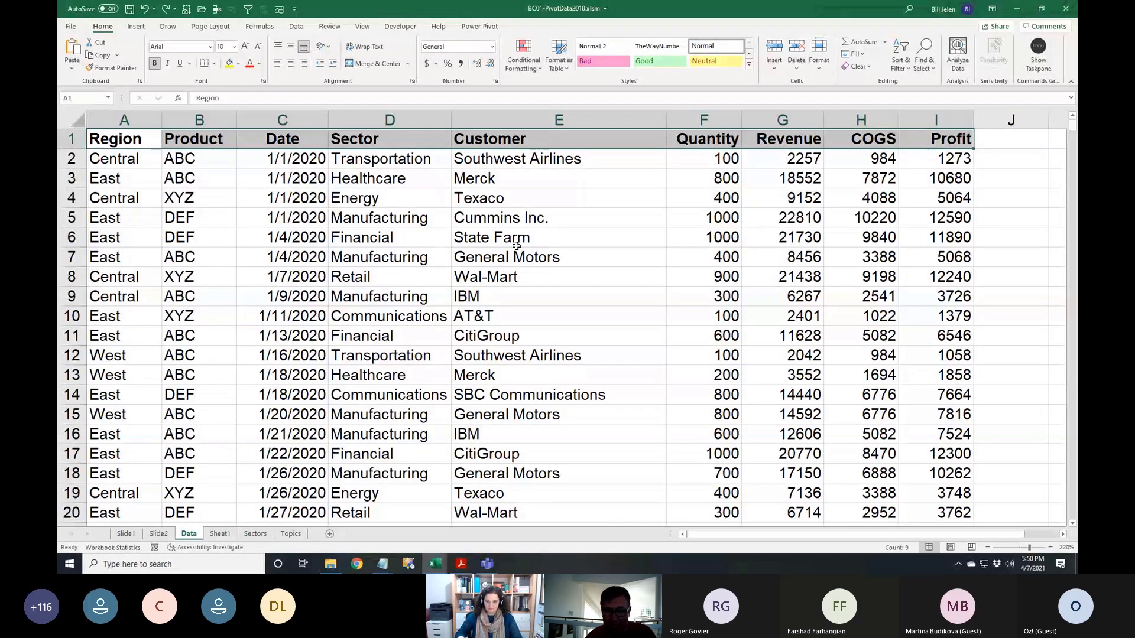
click(189, 64)
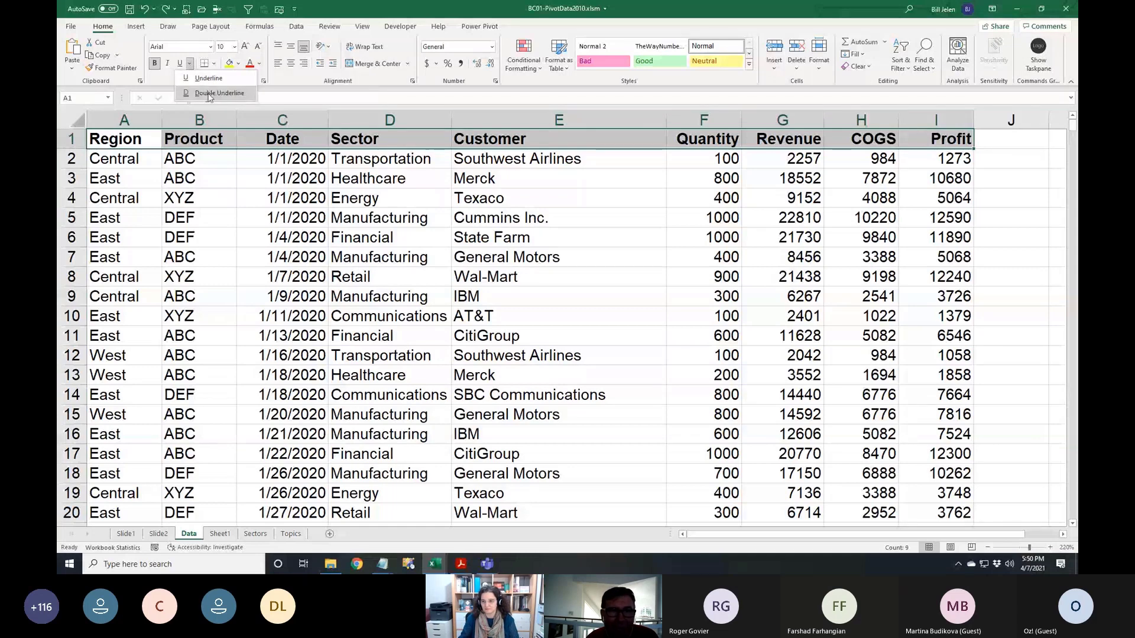
click(264, 86)
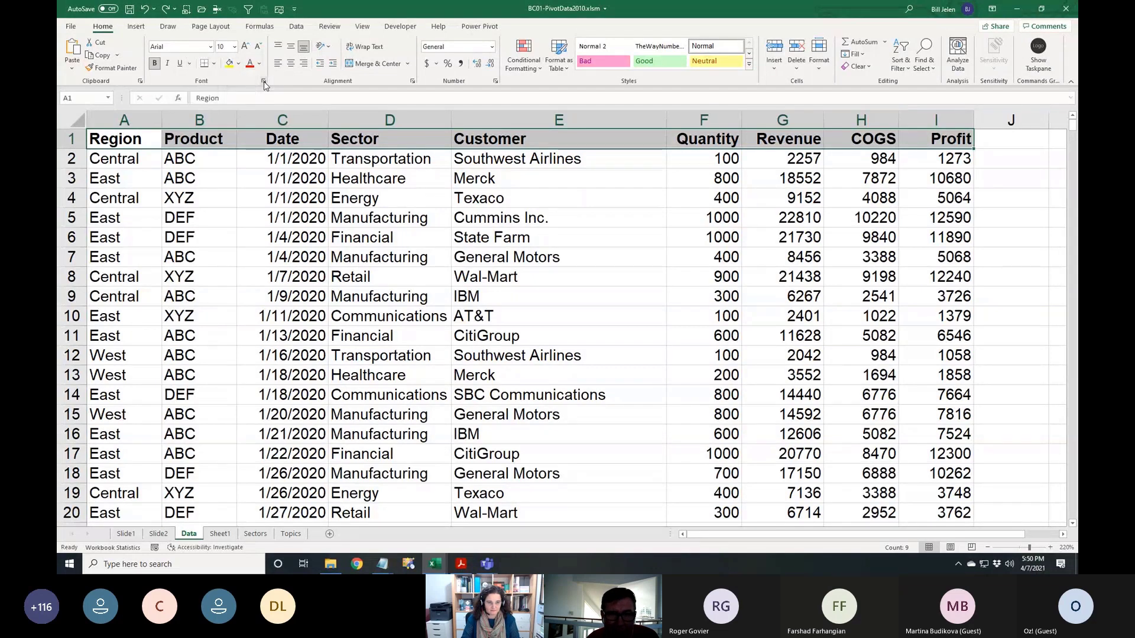
click(264, 86)
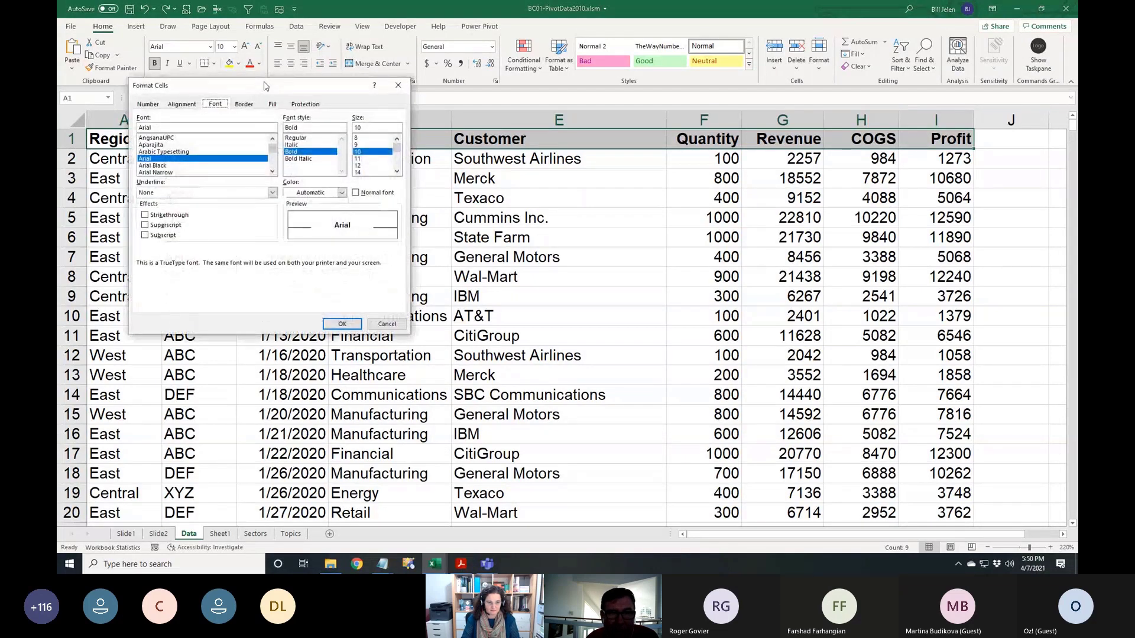
click(272, 194)
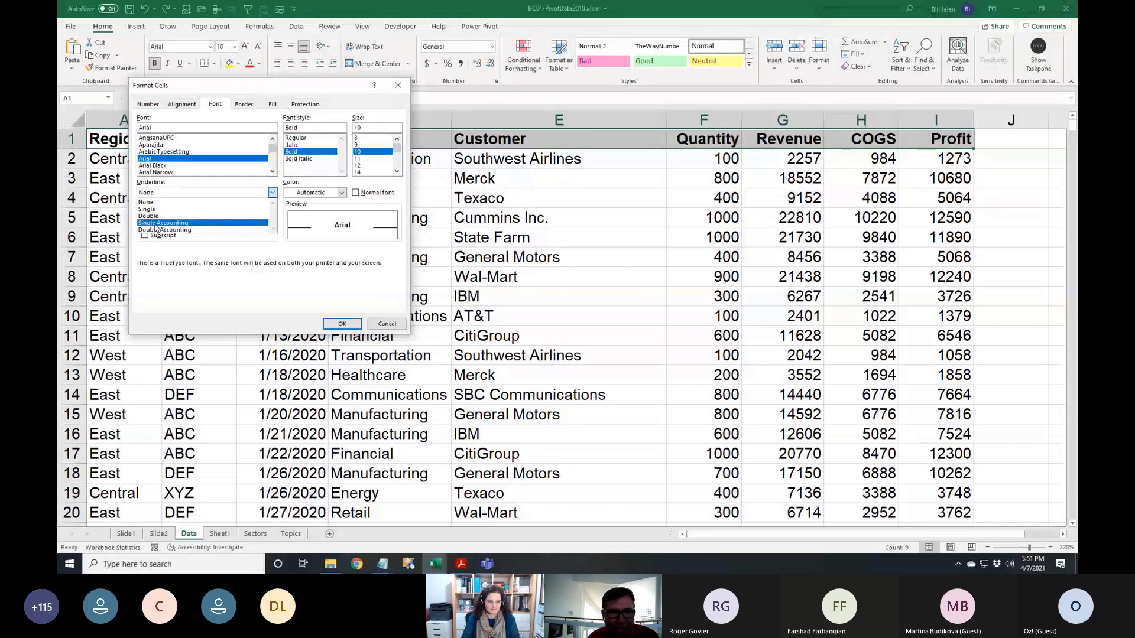
click(163, 222)
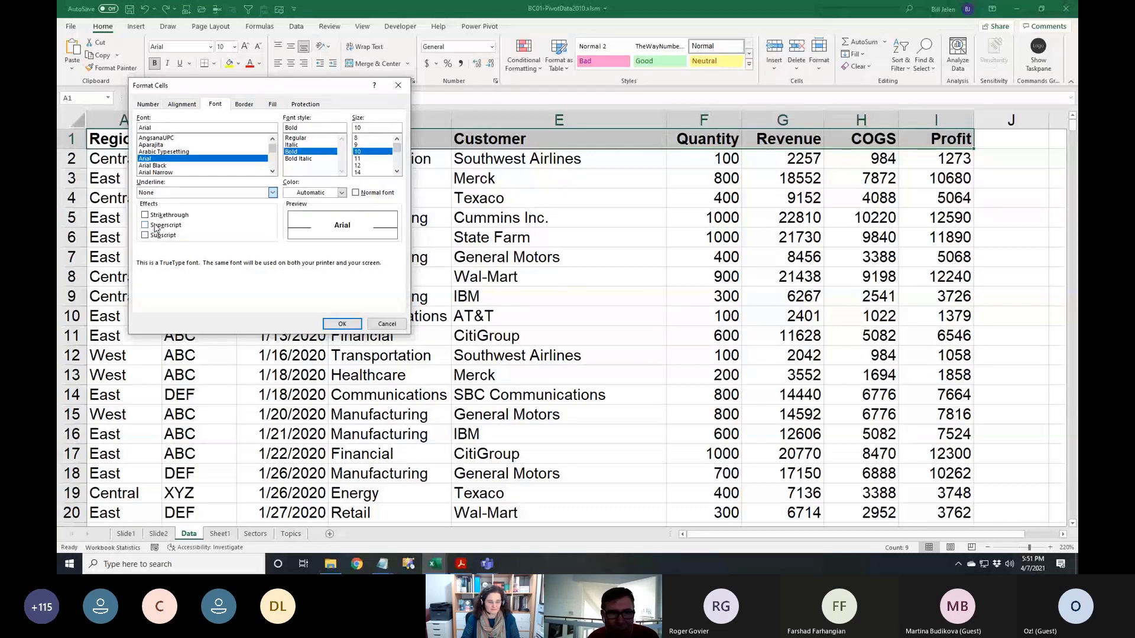
click(343, 324)
click(542, 286)
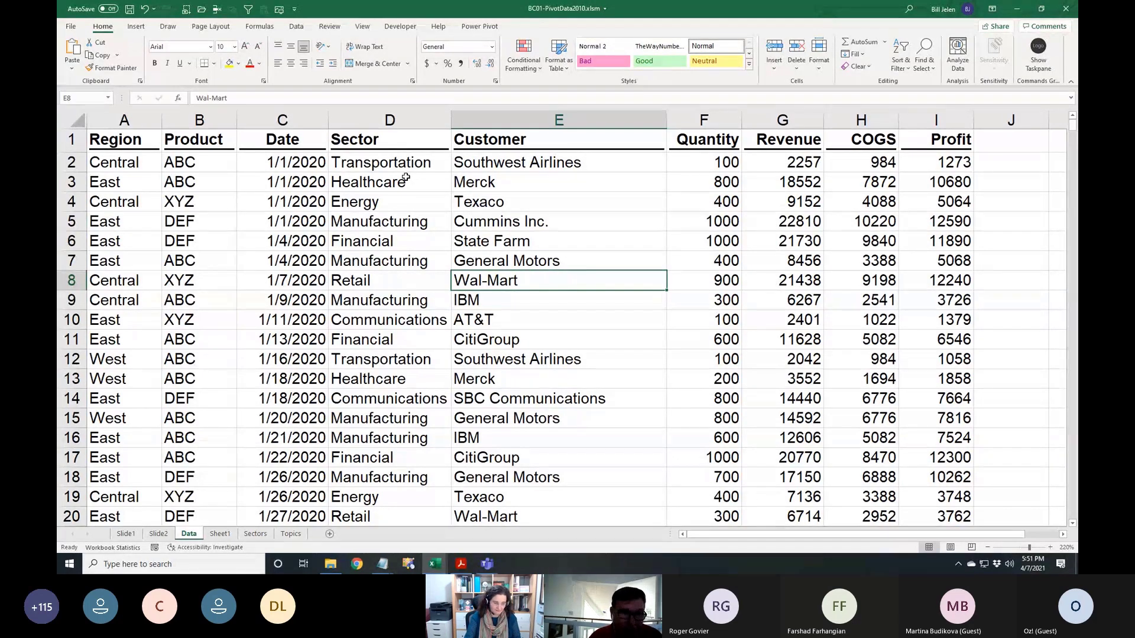
Undo the header underline and insert a blank row above the headers
key(ctrl+z)
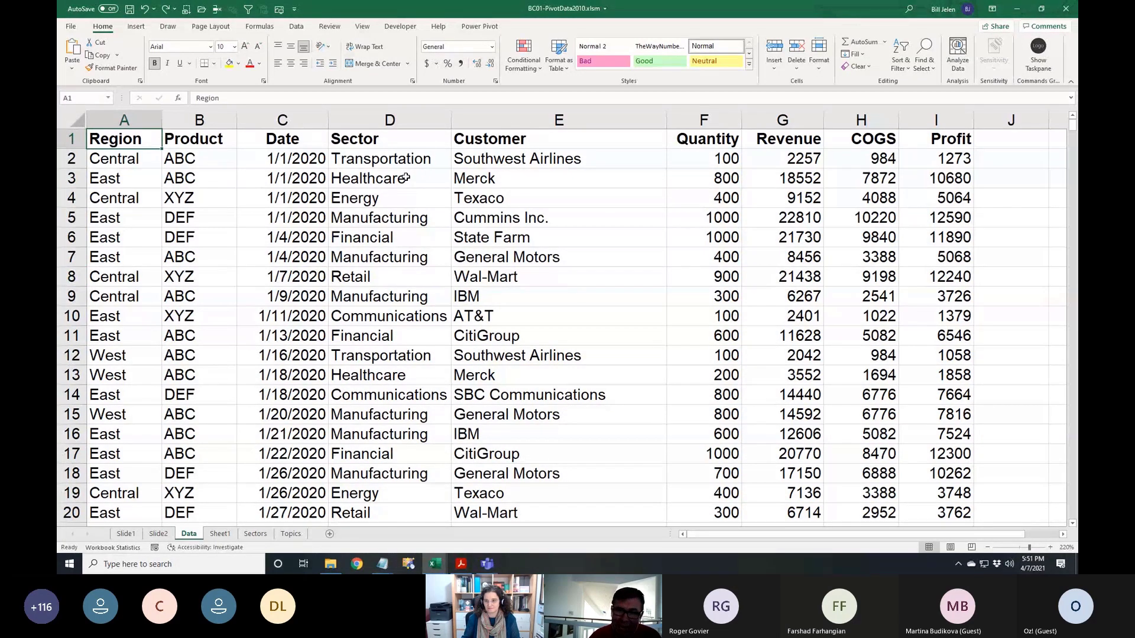
key(Right)
key(Right)
key(Right)
key(Right)
key(Right)
key(Right)
key(Right)
key(Right)
key(Right)
key(Right)
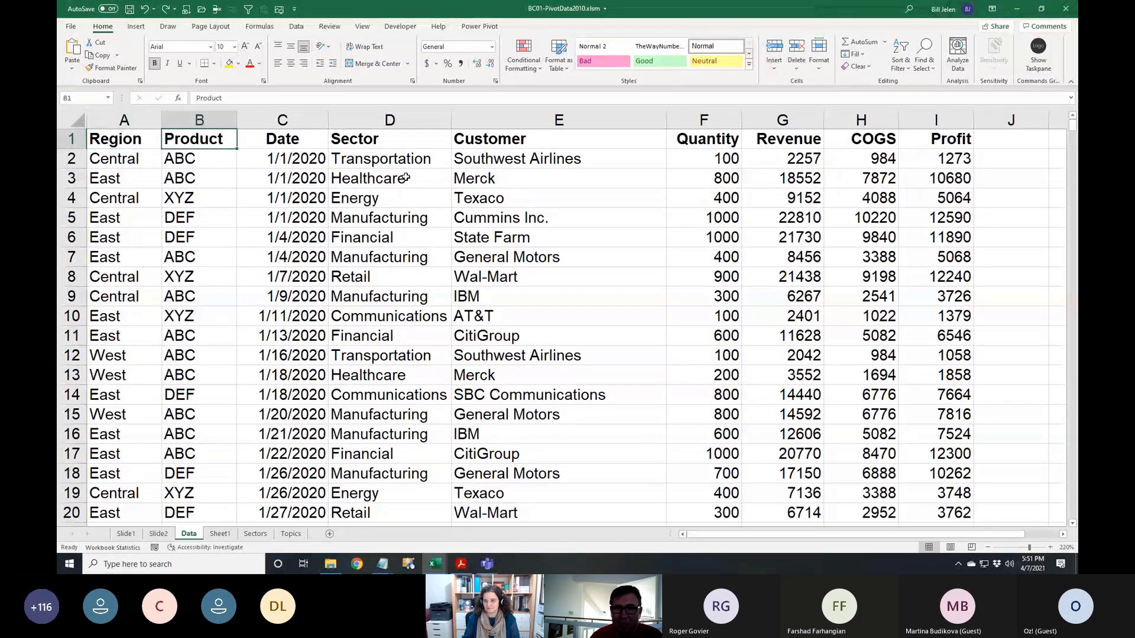
key(Left)
key(Left)
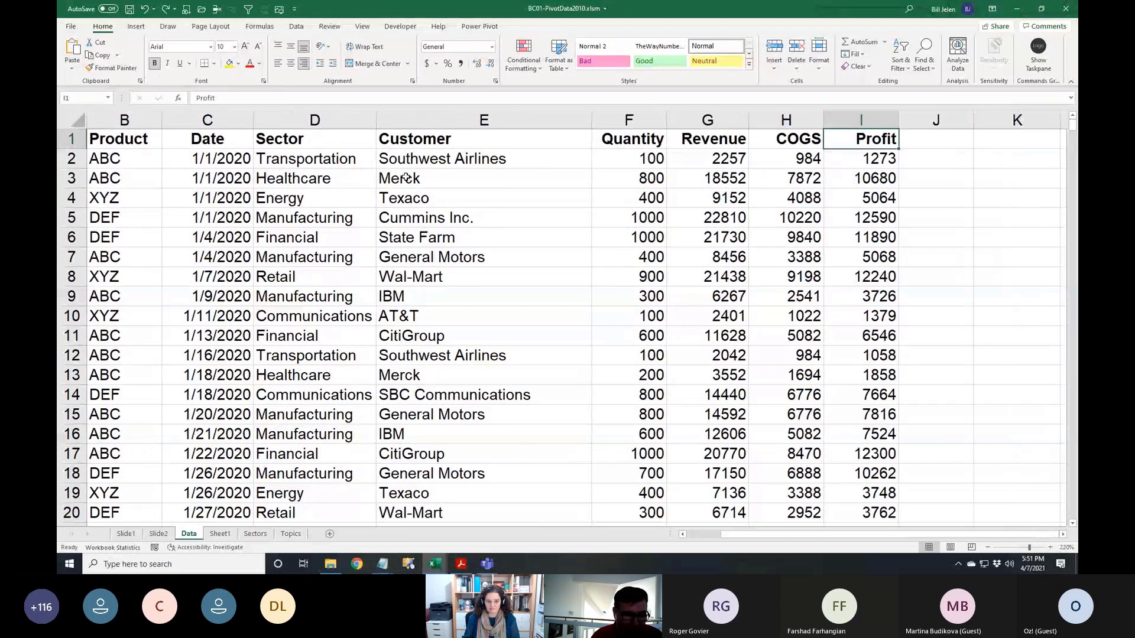
key(alt+i)
key(r)
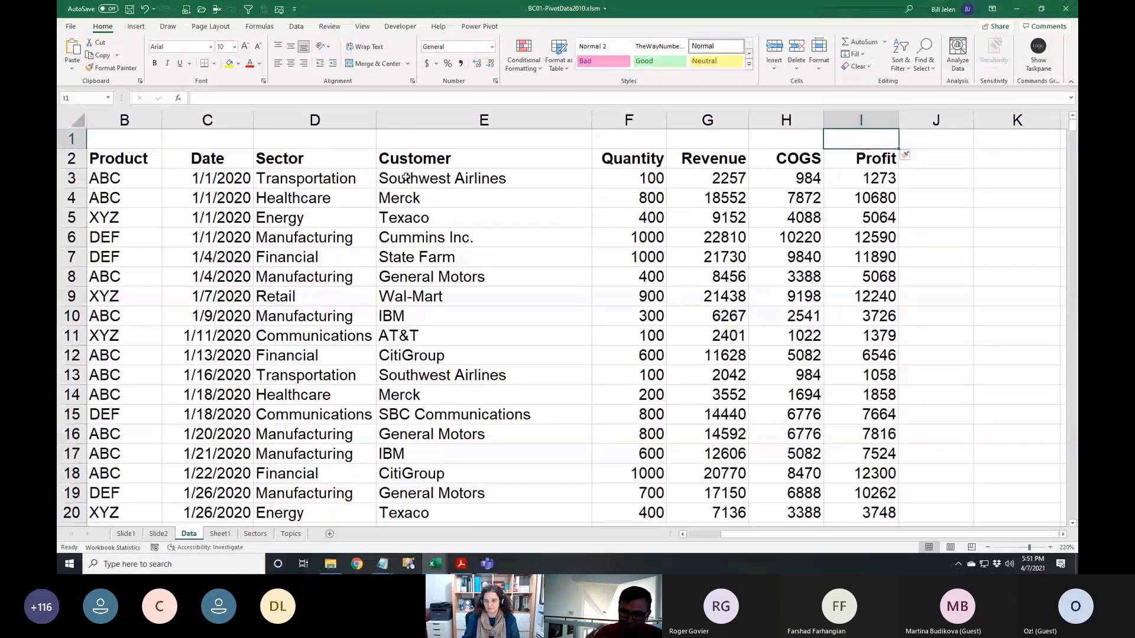
Copy Profit into the new row, replace it with 'Gross', then delete that row
key(Down)
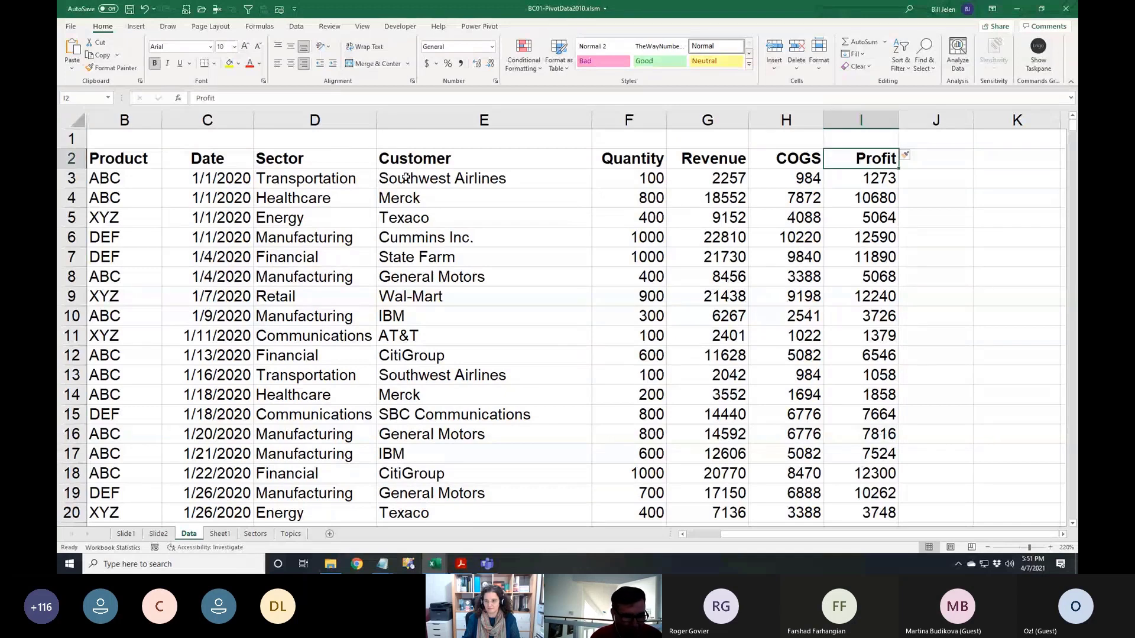
key(ctrl+c)
key(Up)
key(ctrl+v)
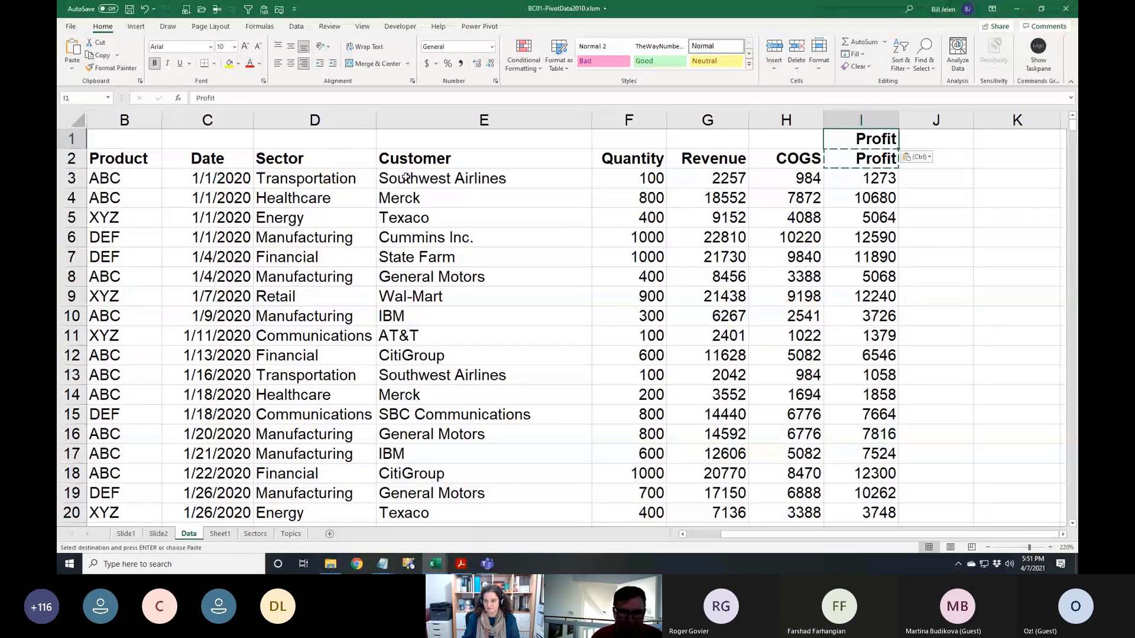
text(Gross)
key(Return)
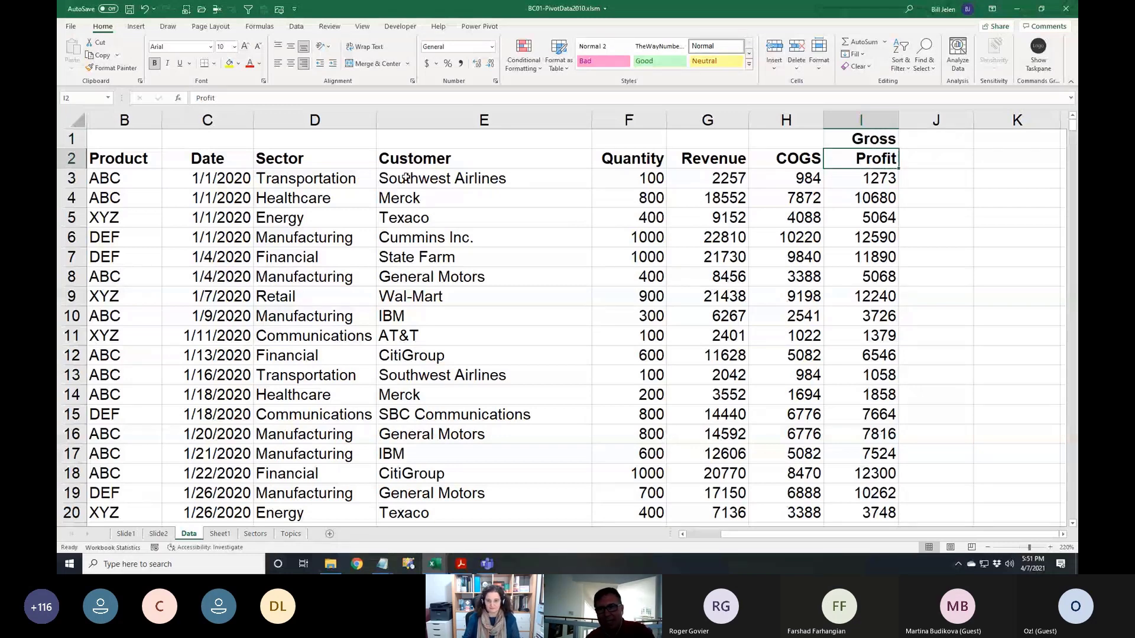
key(Up)
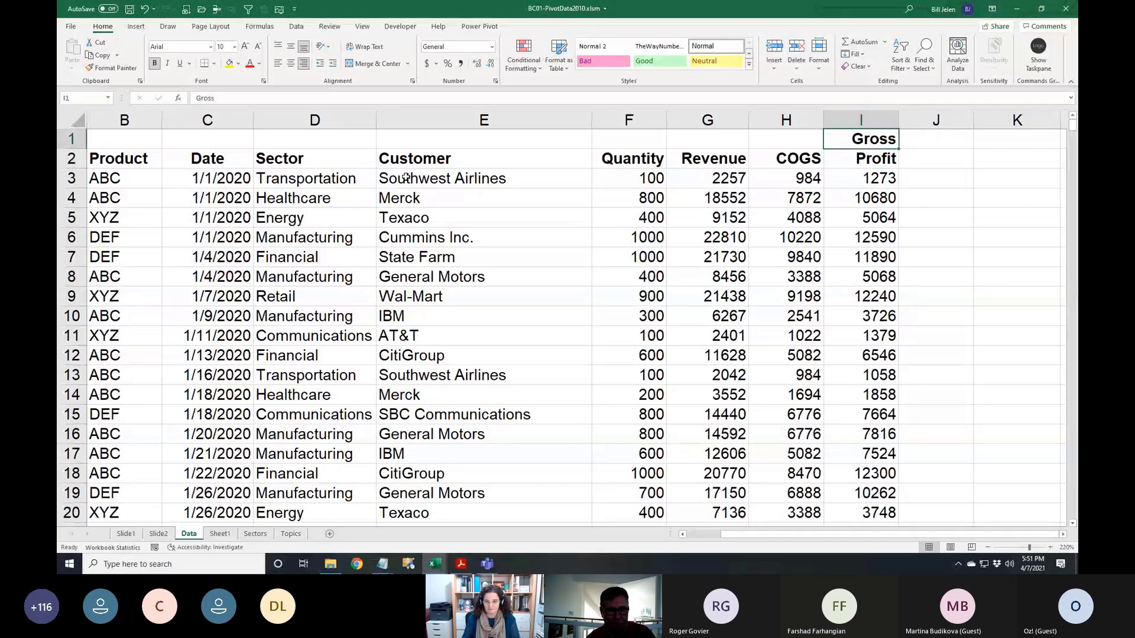
key(alt+e)
key(d)
key(r)
key(Return)
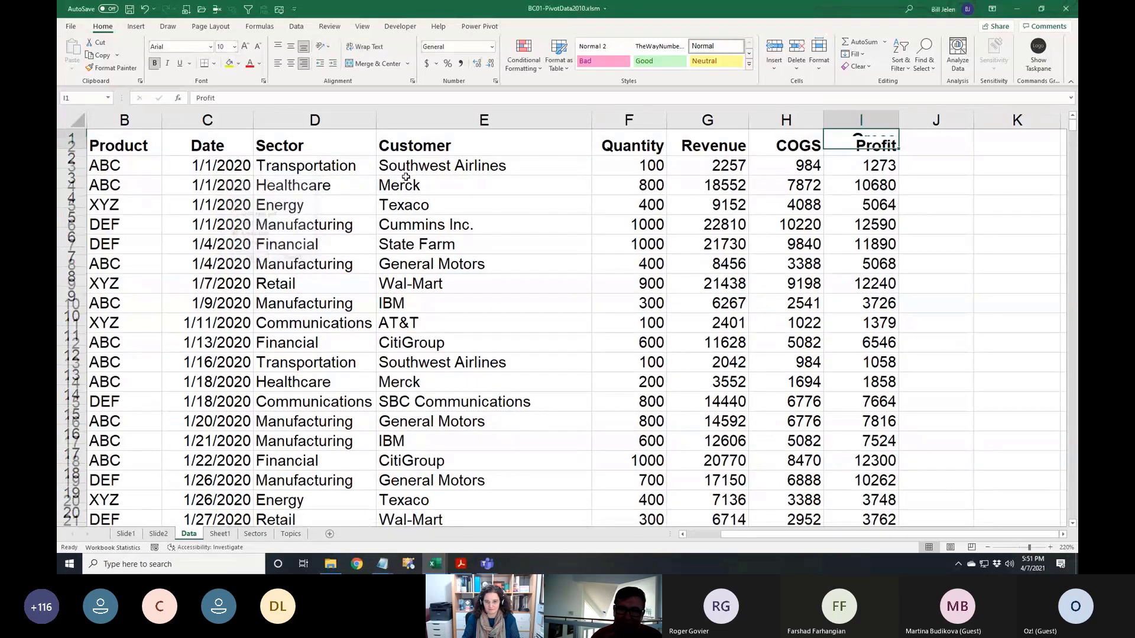
Try a two-line 'Gross / Profit' heading in column I, then revert it to 'Profit'
text(Gros)
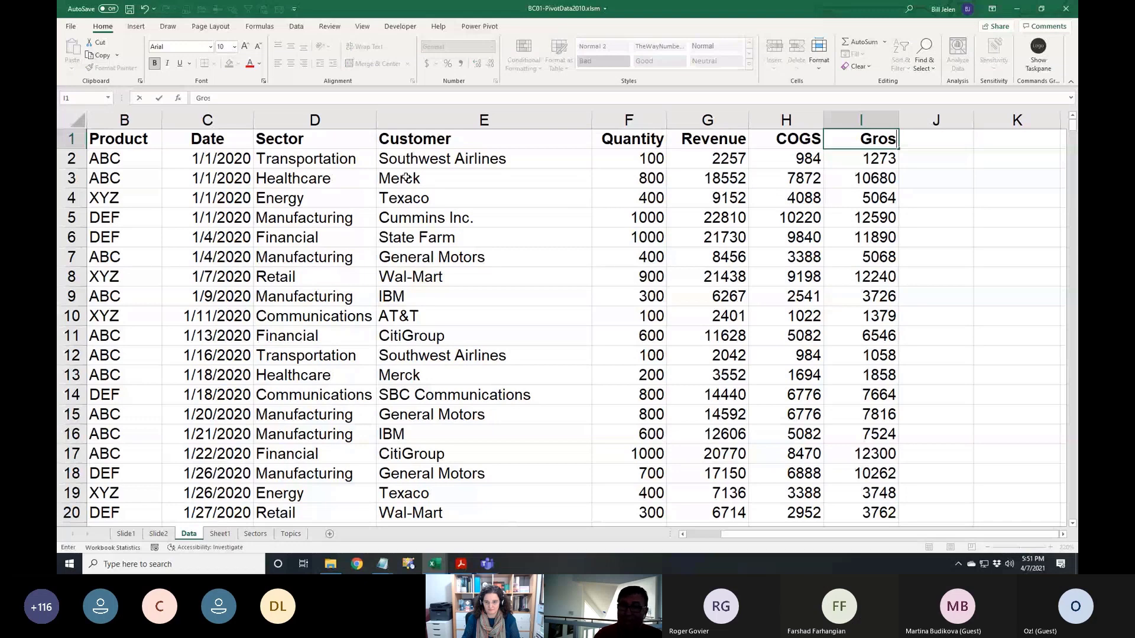
text(s)
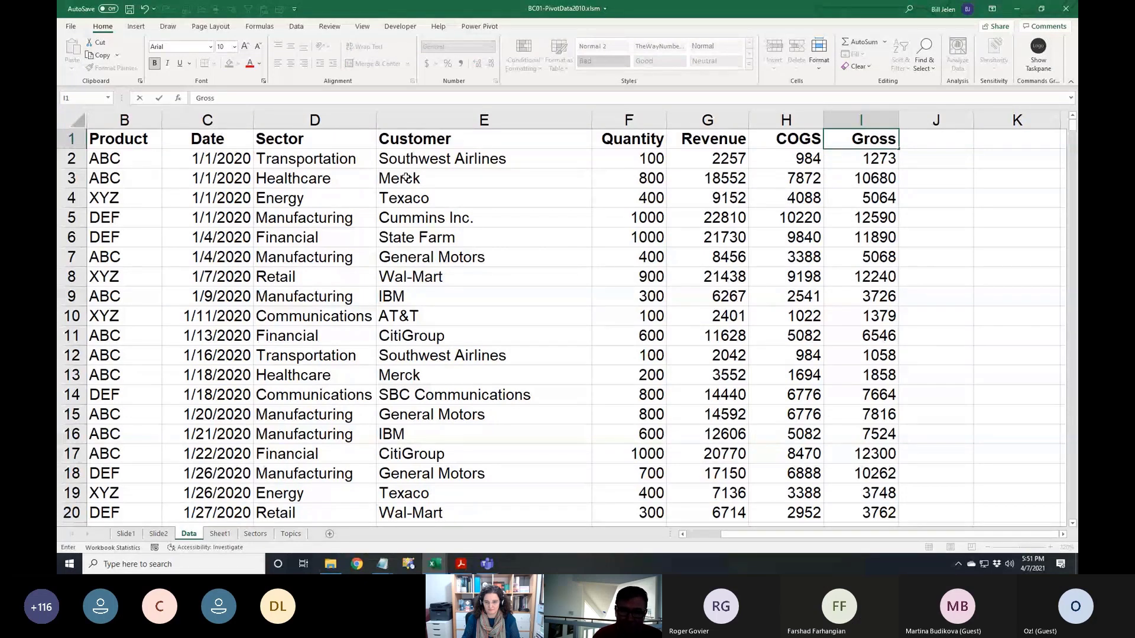
key(alt+Return)
text(Profit)
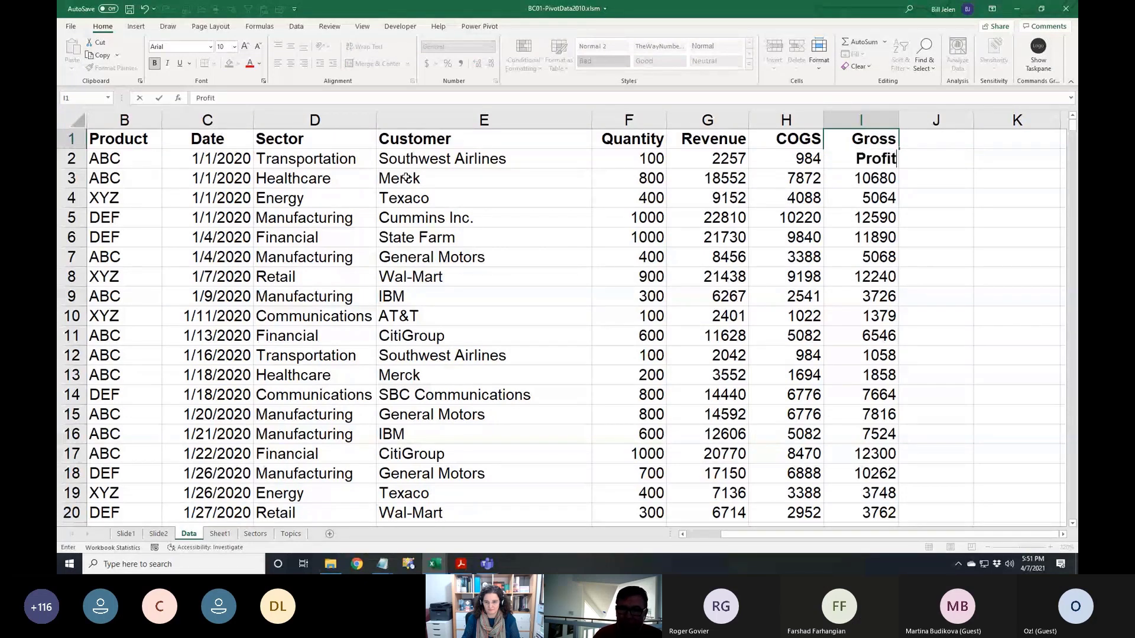
key(Return)
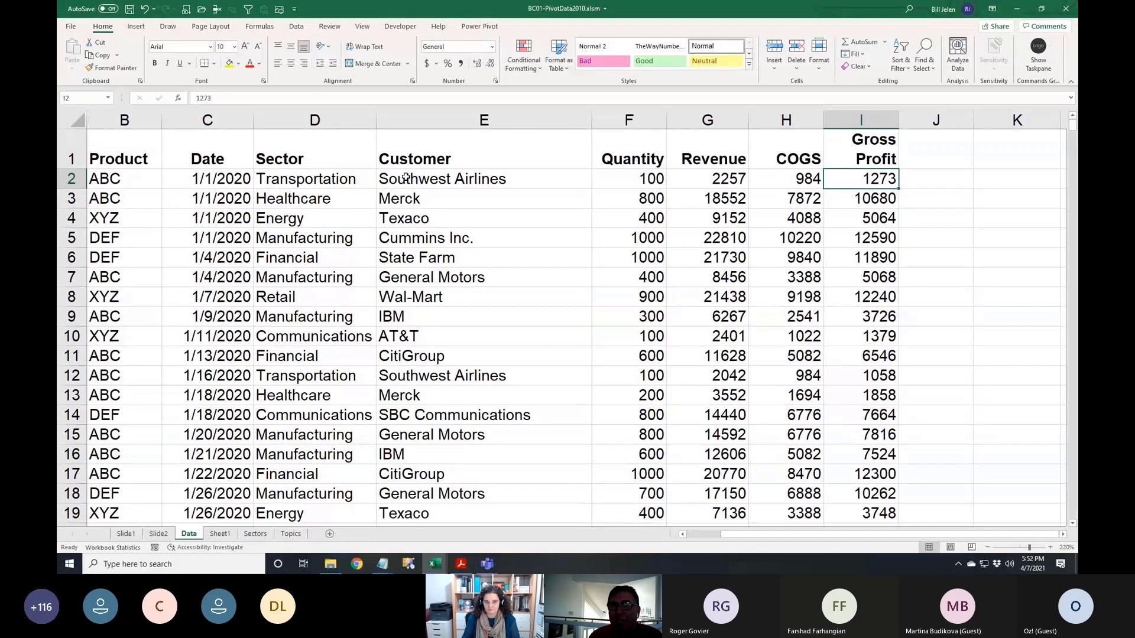
key(Up)
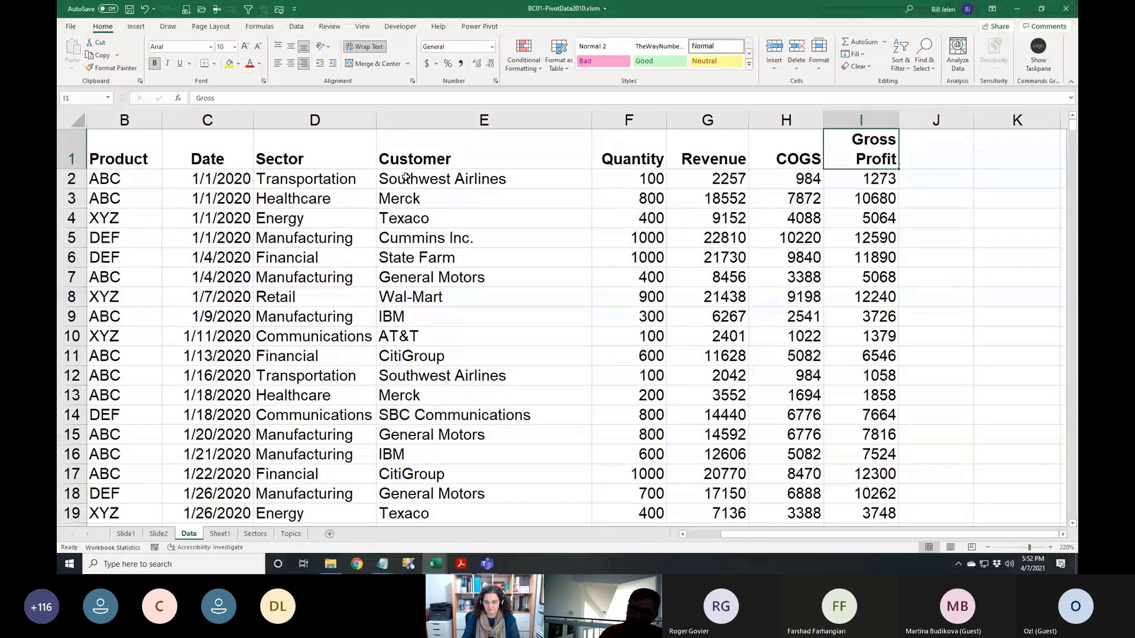
text(Profit)
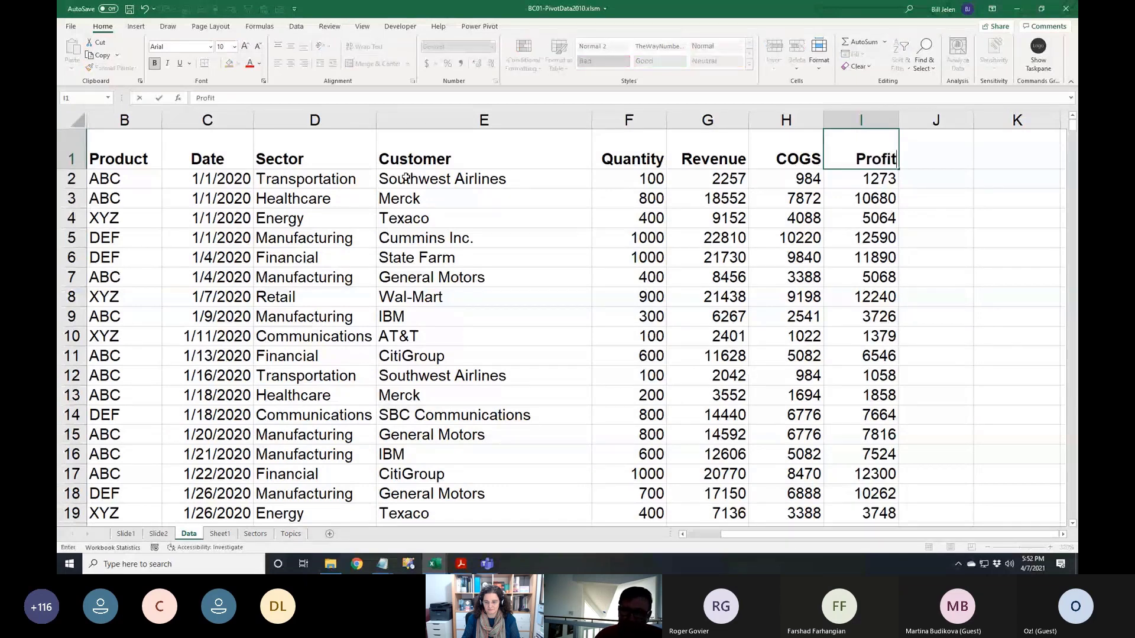
key(Return)
key(Right)
key(Right)
key(Right)
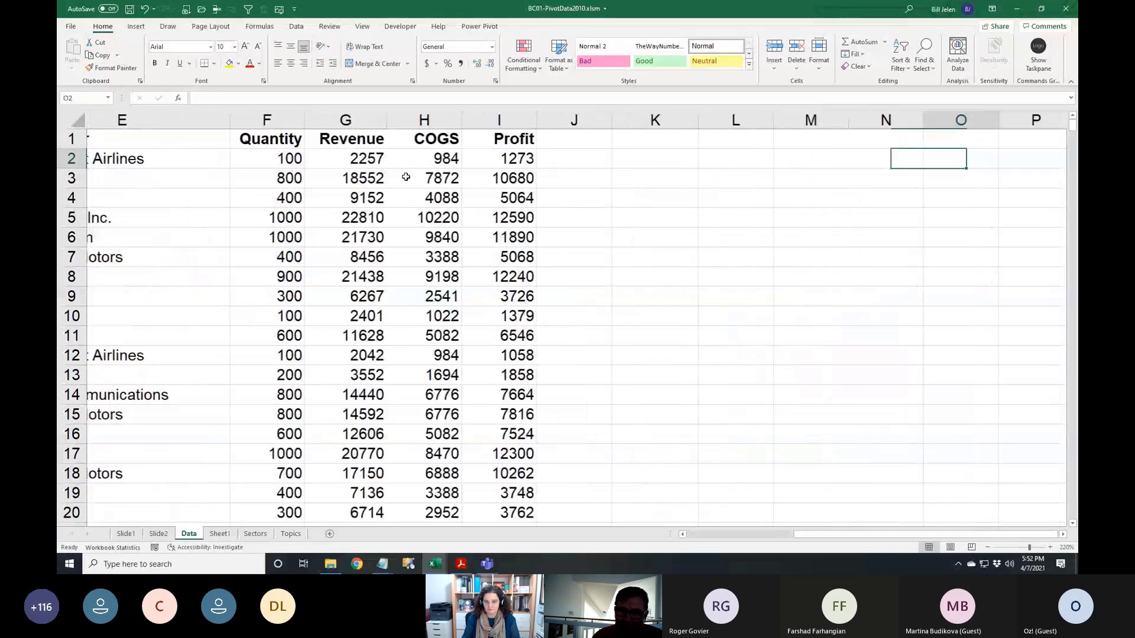
Select L1 and widen empty column L to about 26.57 characters
key(Up)
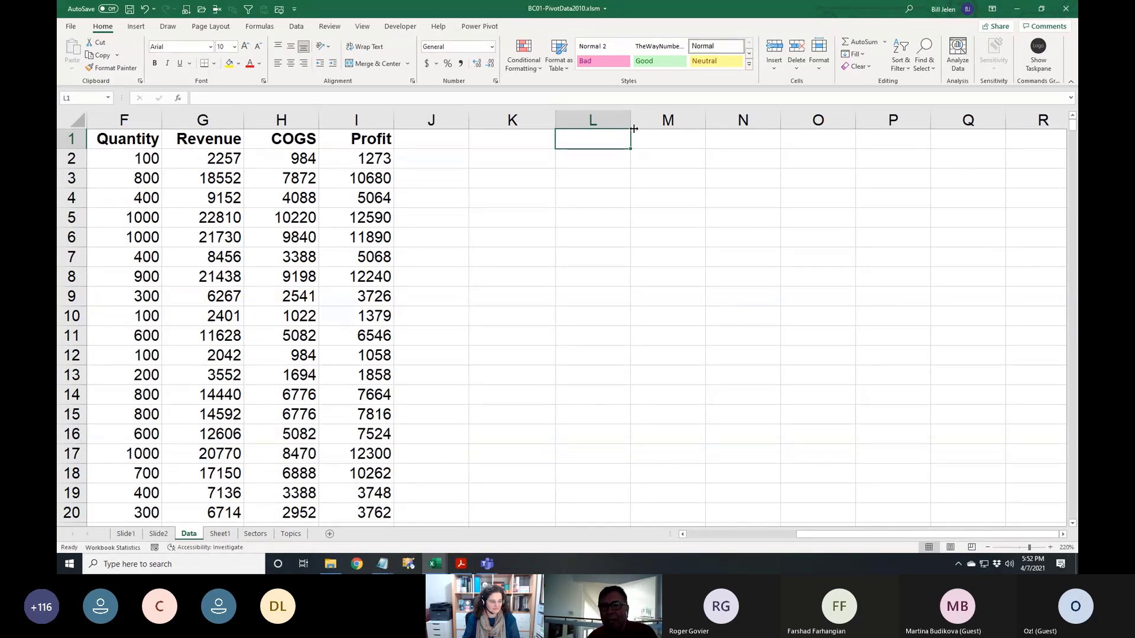
drag(630, 125, 778, 129)
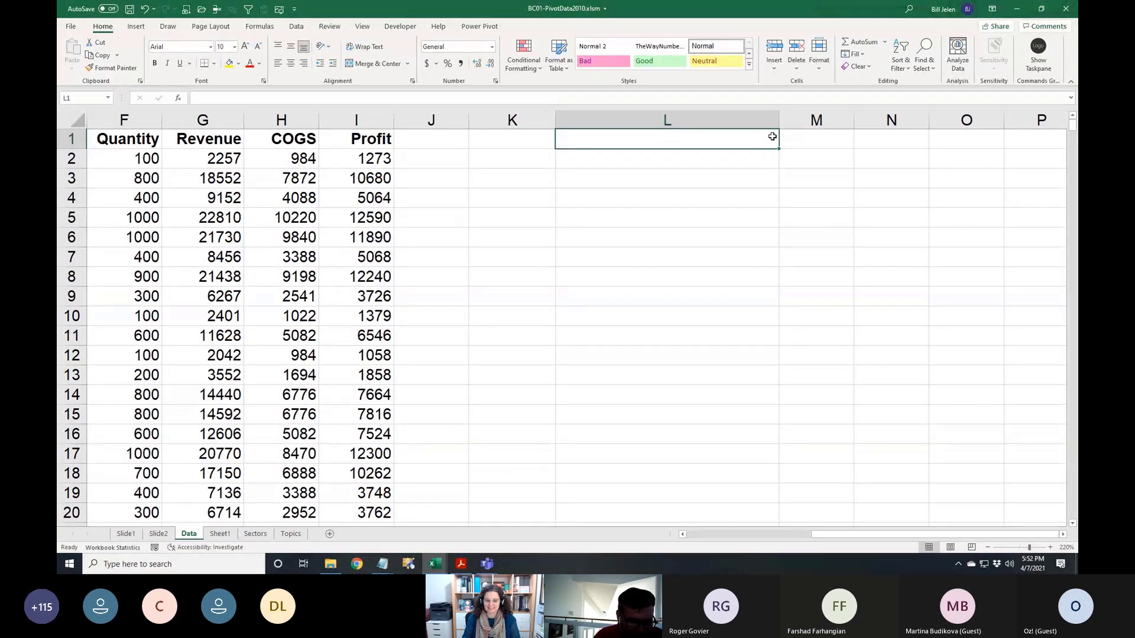
Enter the sample text 'Some words More Words Short' in cell L1
text(Some word)
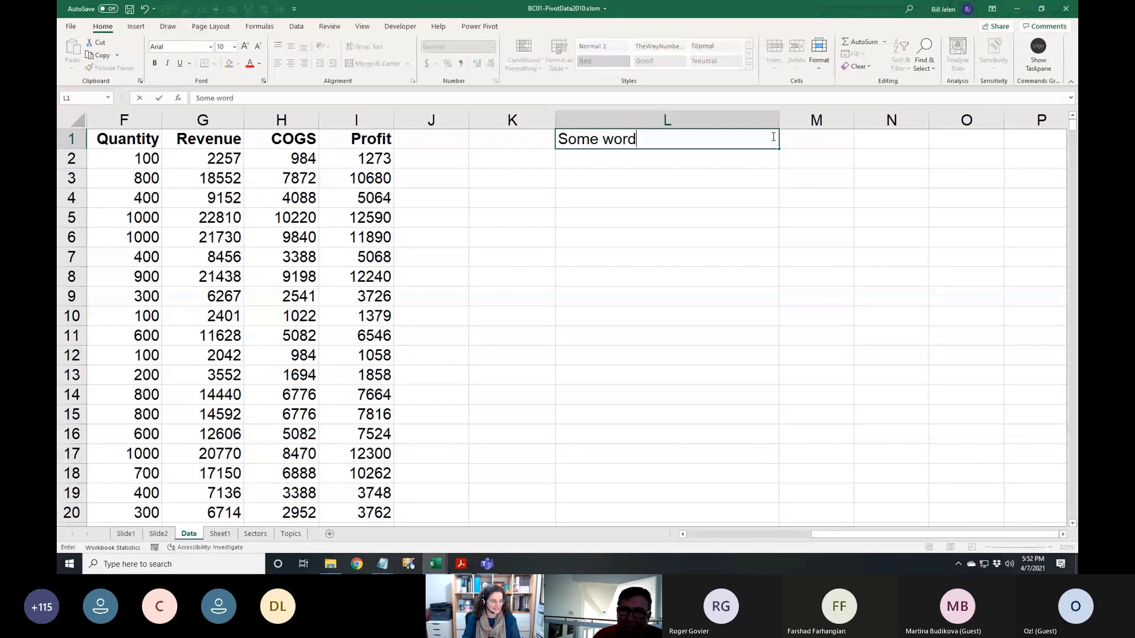
text(s)
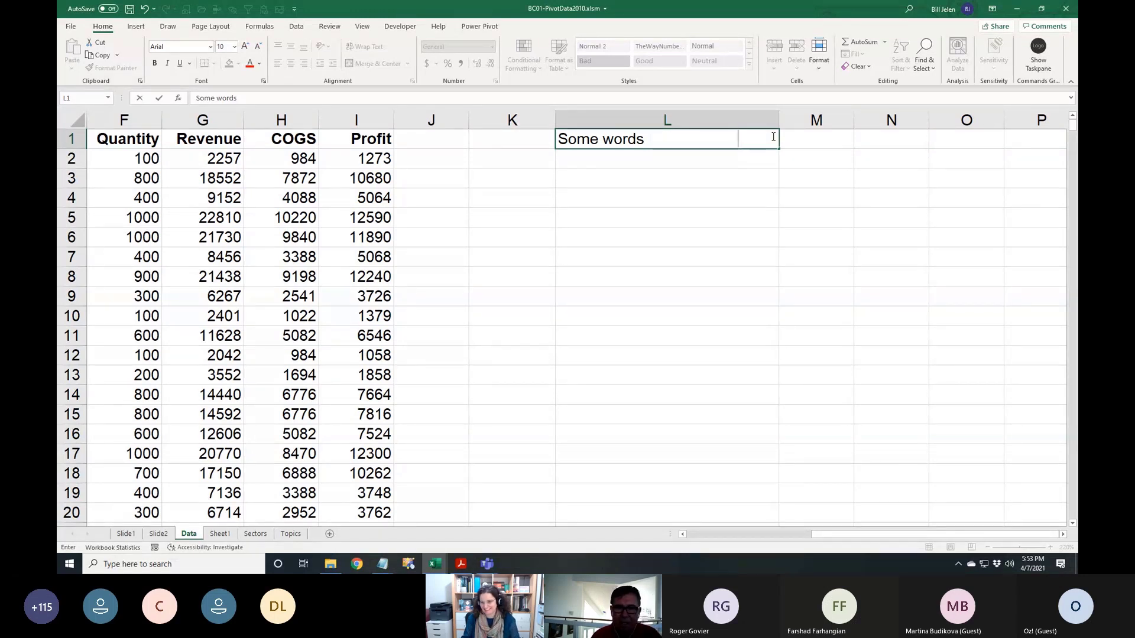
text(More Words       )
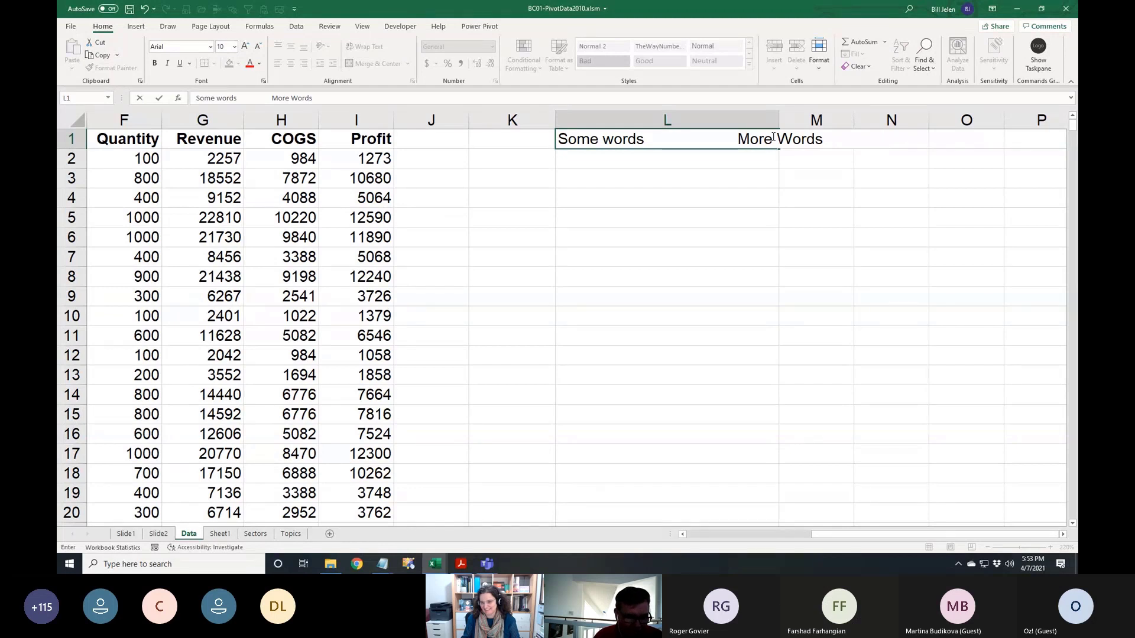
text(     Short)
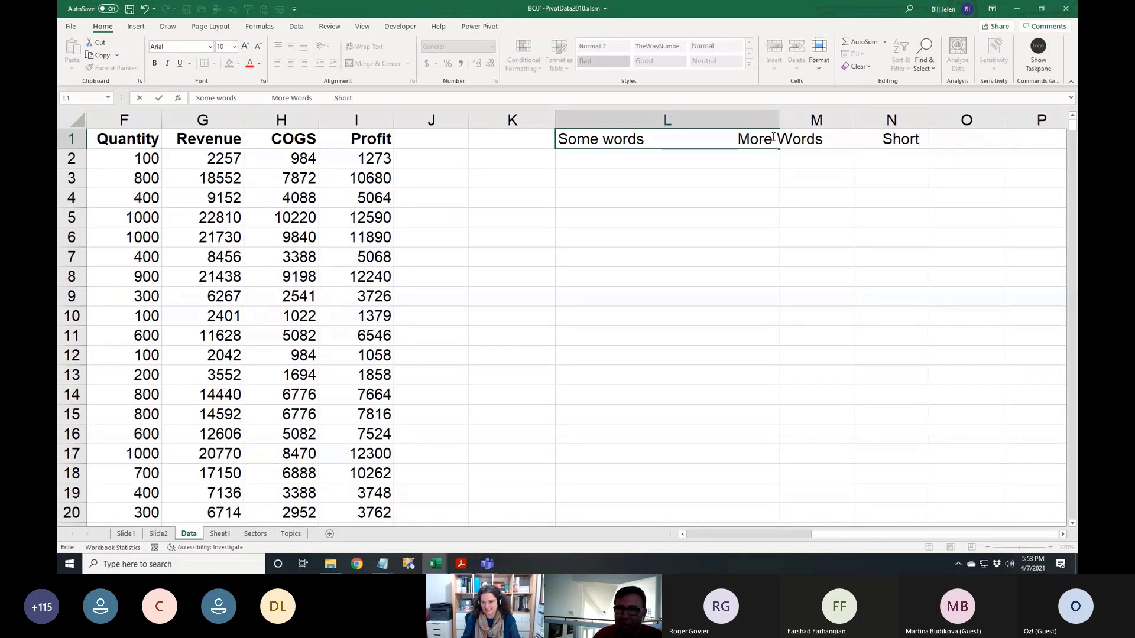
key(Return)
key(Up)
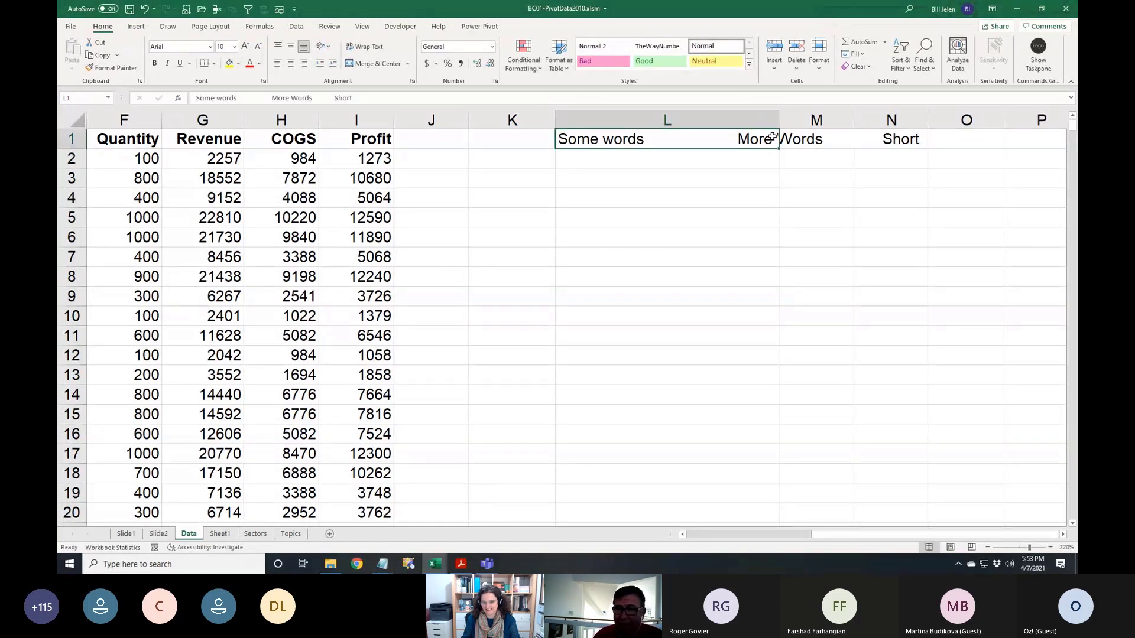
Turn on Wrap Text for L1 and narrow column L so the text wraps
drag(779, 120, 765, 124)
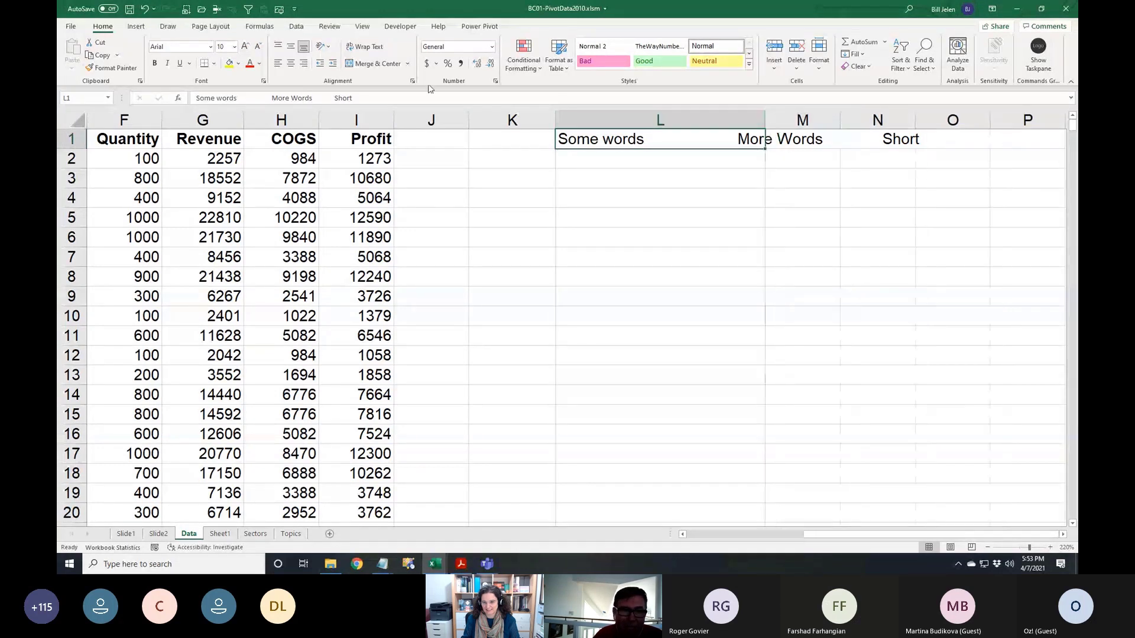
click(364, 49)
drag(765, 124, 714, 123)
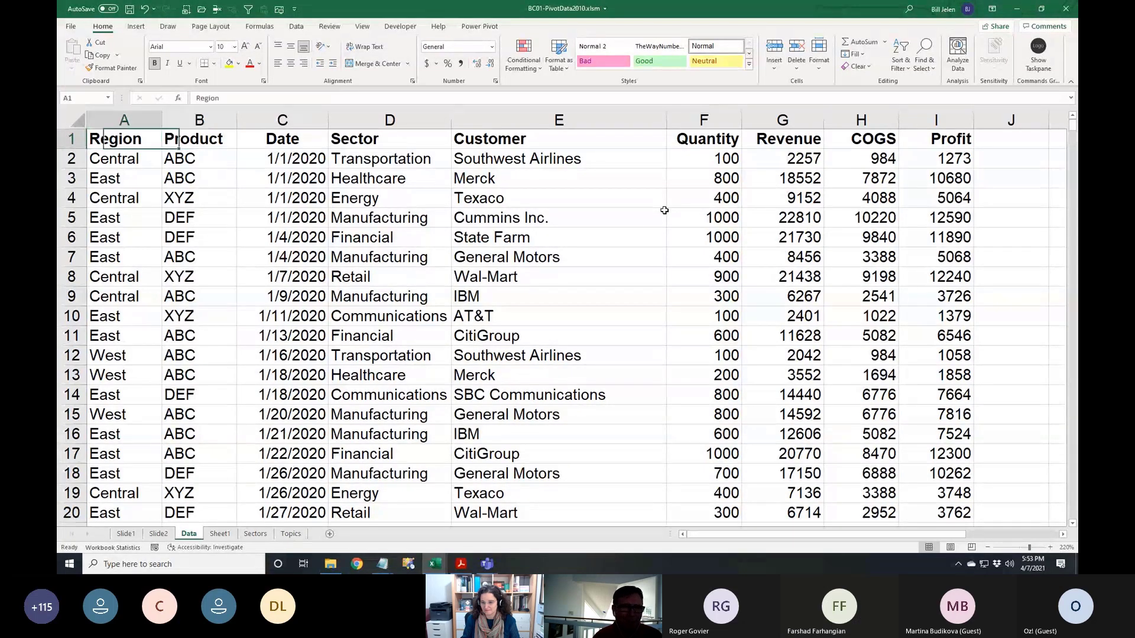
key(alt+i)
key(r)
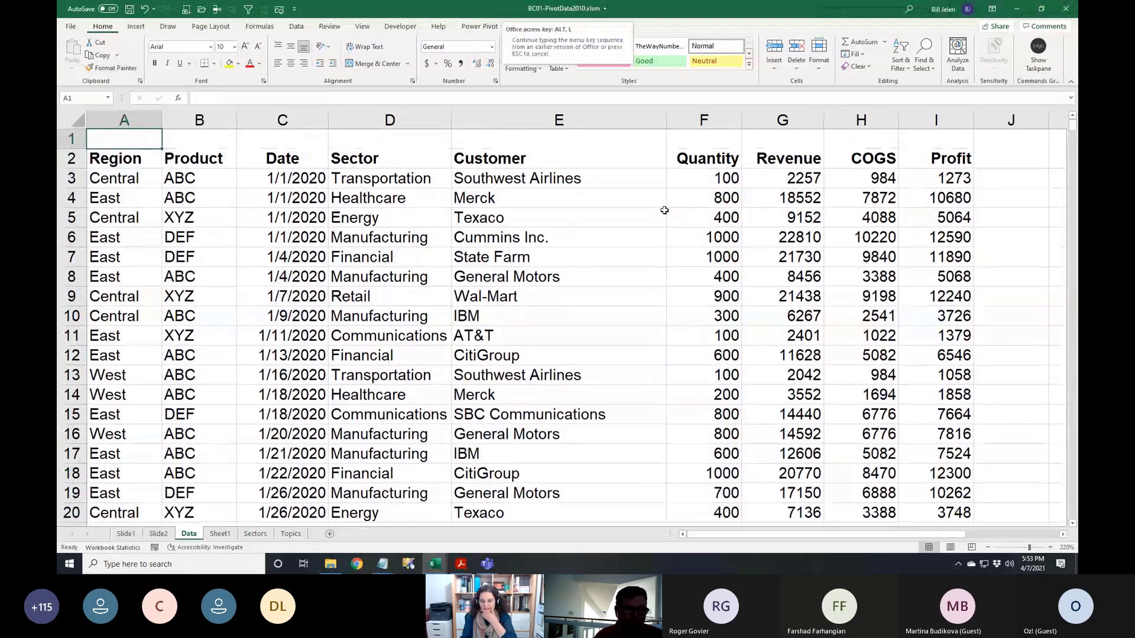
key(alt+i)
text(r)
text(XYZ )
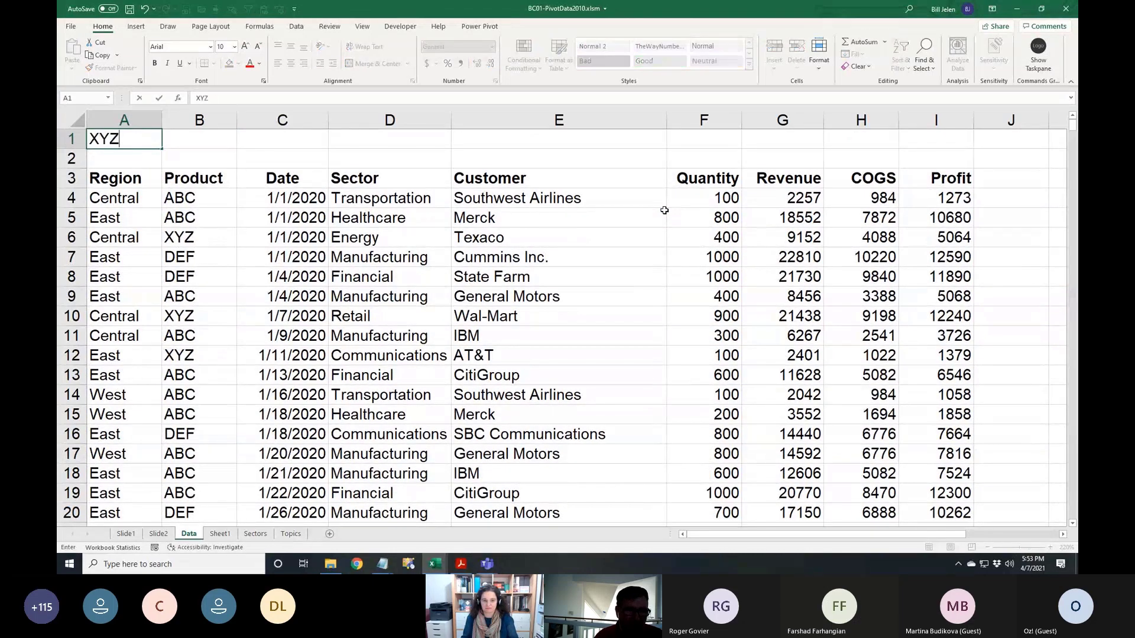
text(COmpany)
key(Return)
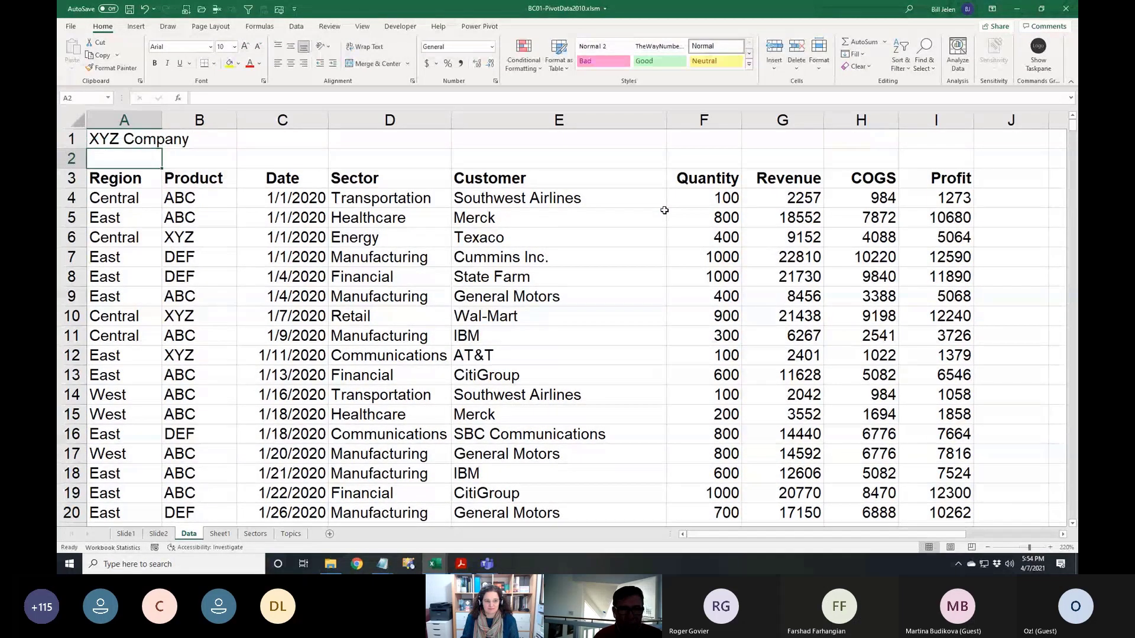
key(Up)
key(Down)
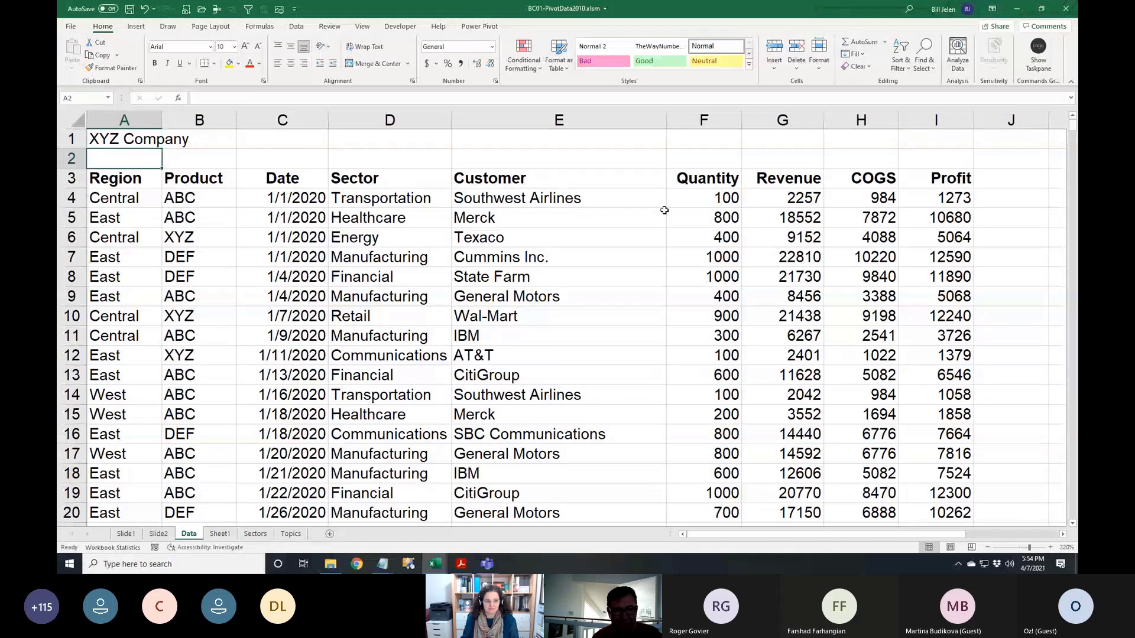
key(Down)
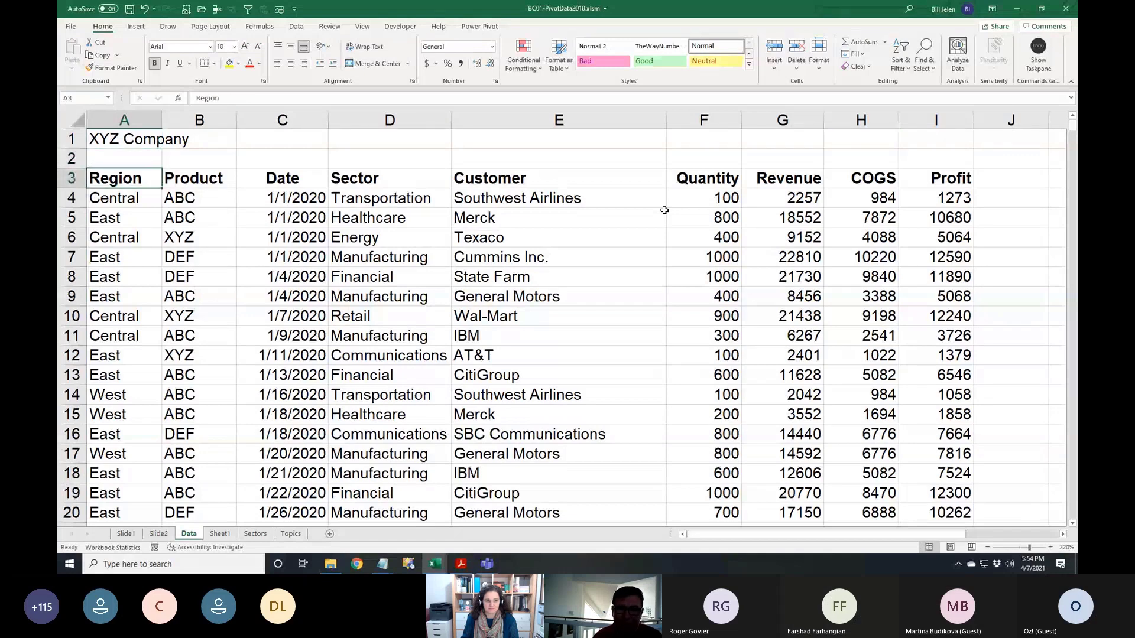
key(ctrl+a)
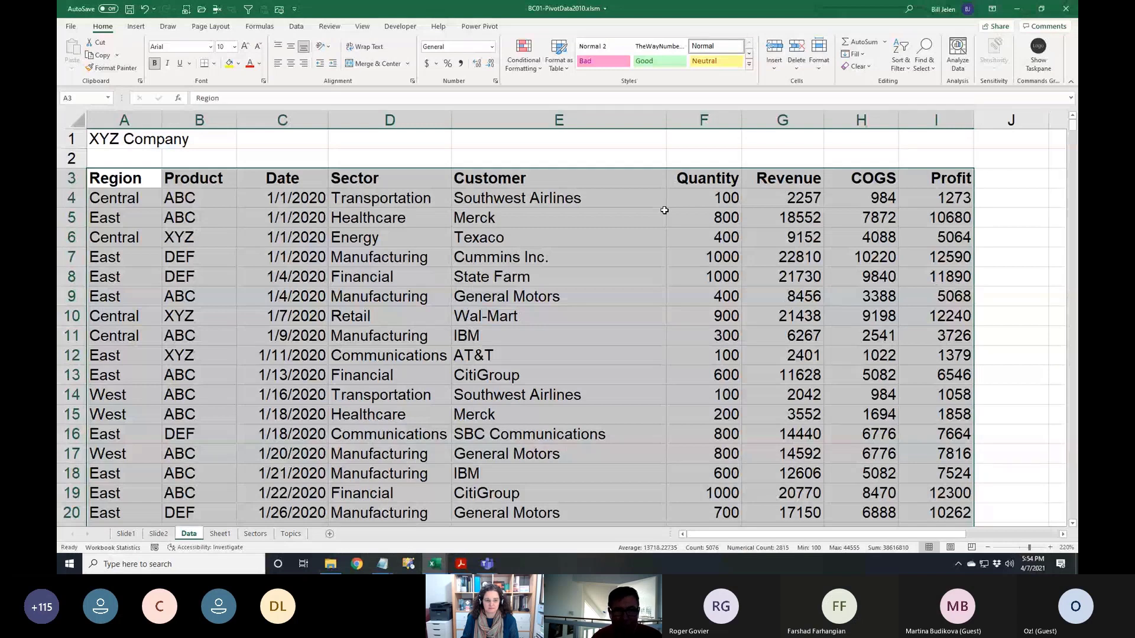
key(ctrl+Home)
key(shift+Down)
key(ctrl+minus)
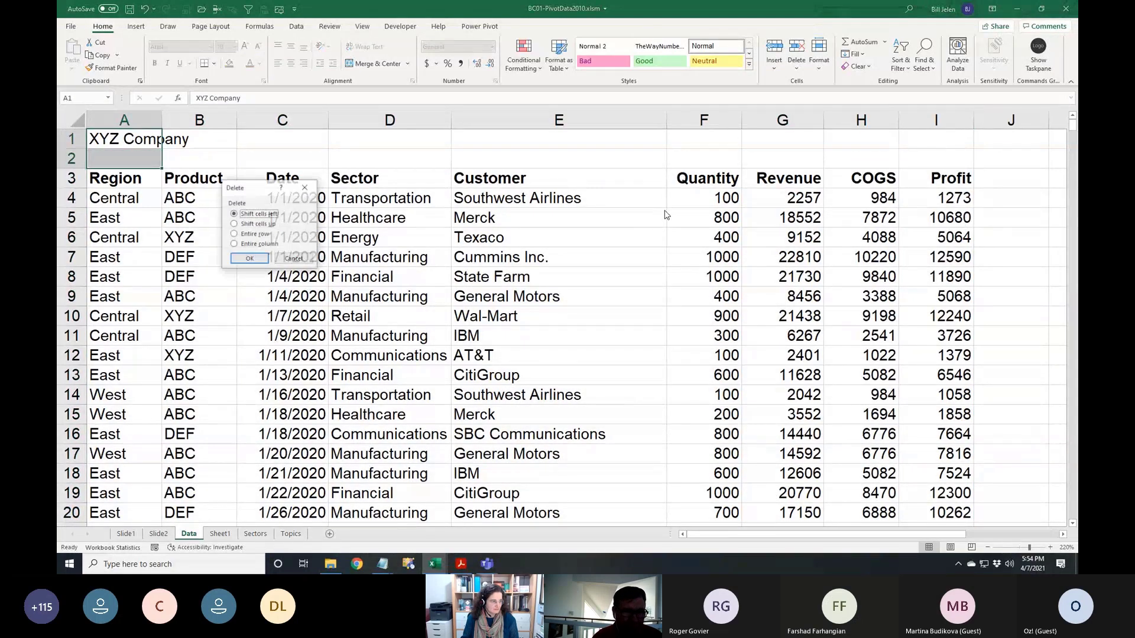
key(r)
key(Return)
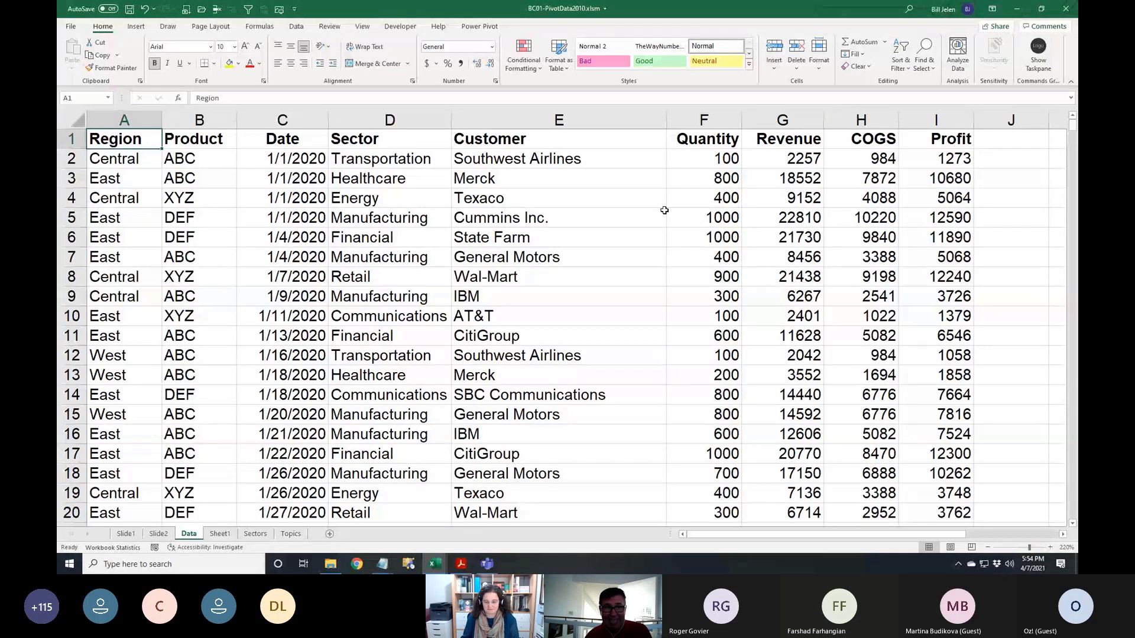
Insert a PivotTable from range Data!$A$1:$I$564 onto a new worksheet
click(136, 26)
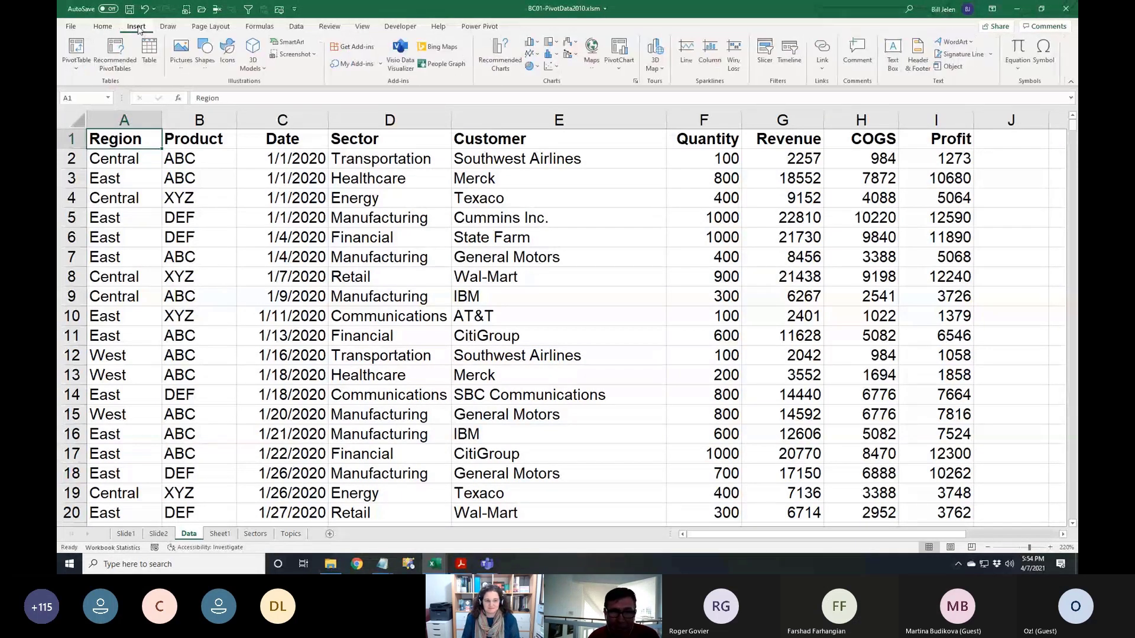
click(77, 47)
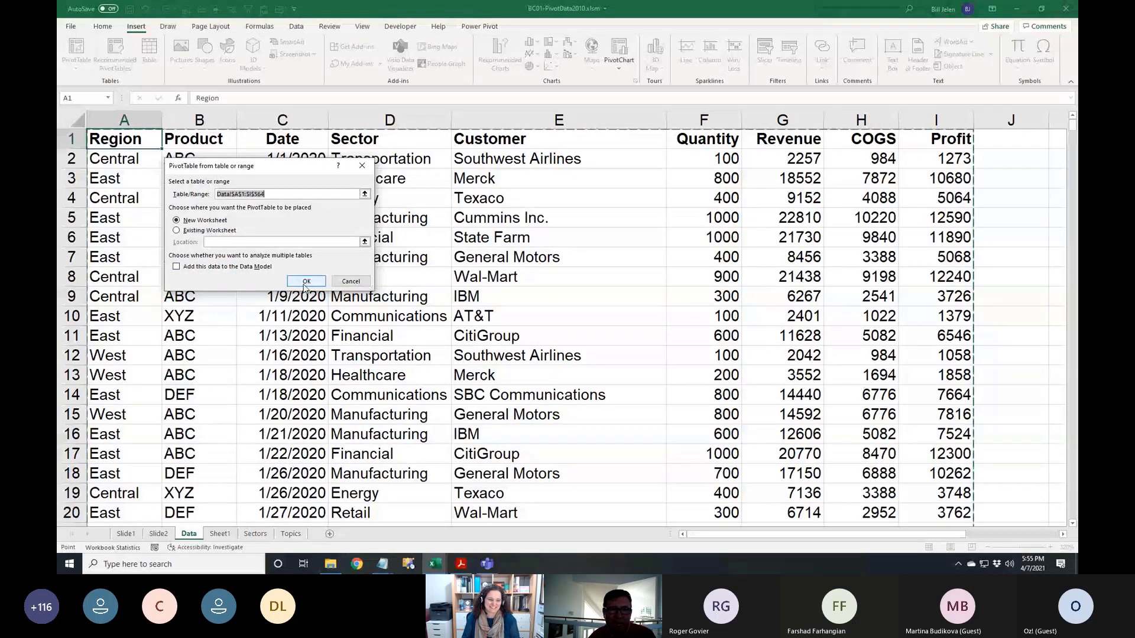
click(307, 282)
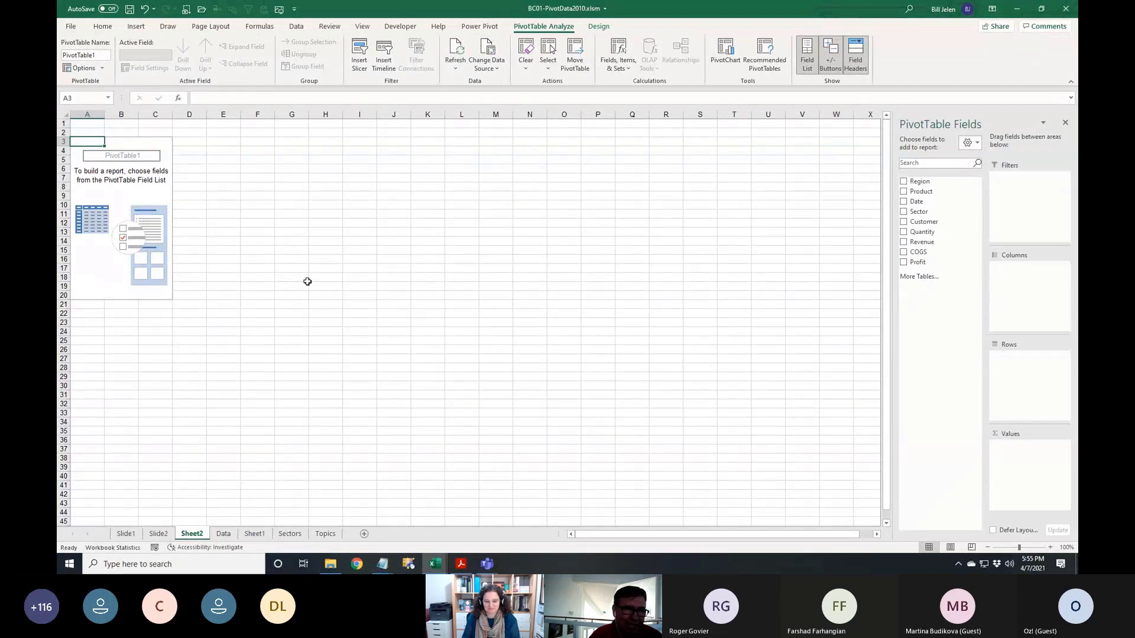
Set the PivotTable Fields pane to Fields Section and Areas Section Stacked
scroll(307, 281, up, 6)
scroll(371, 296, up, 3)
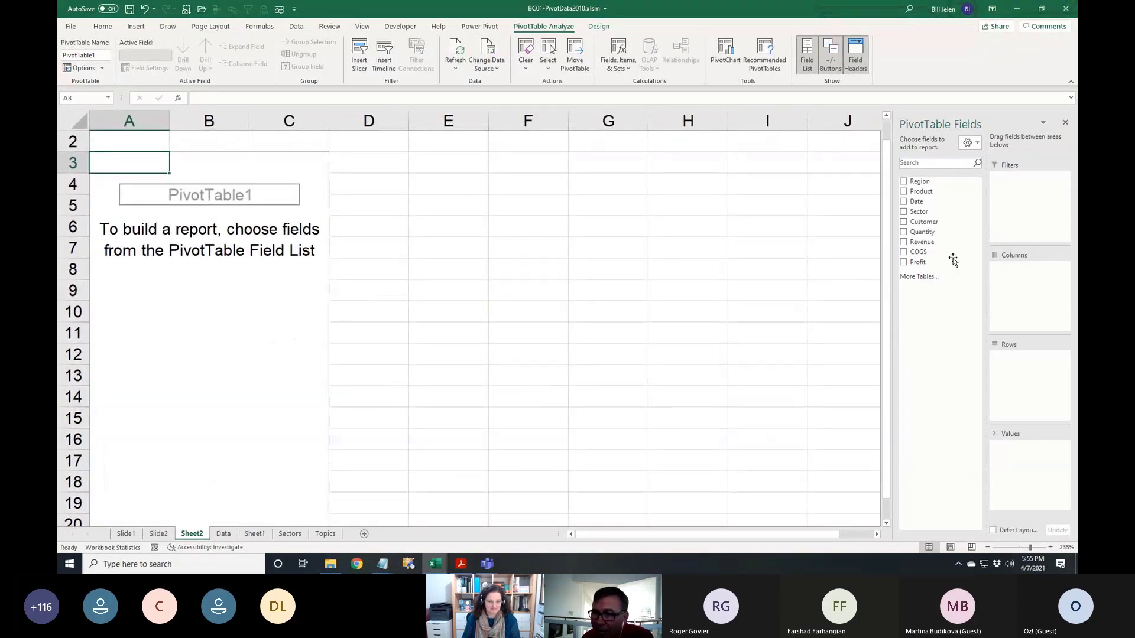
click(977, 143)
click(980, 164)
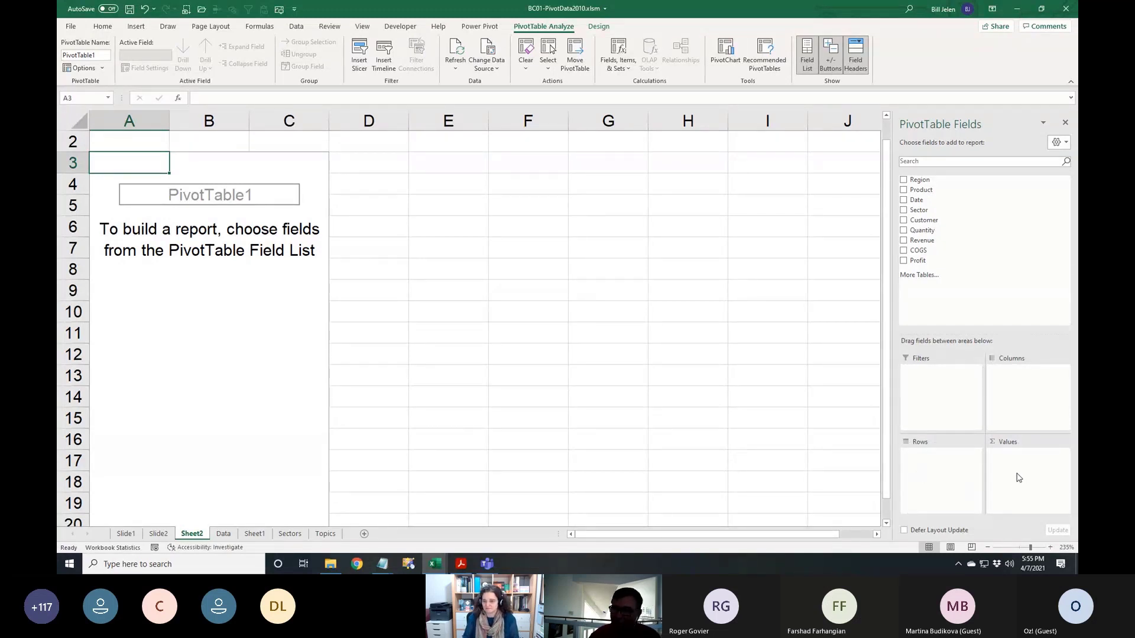
key(super+plus)
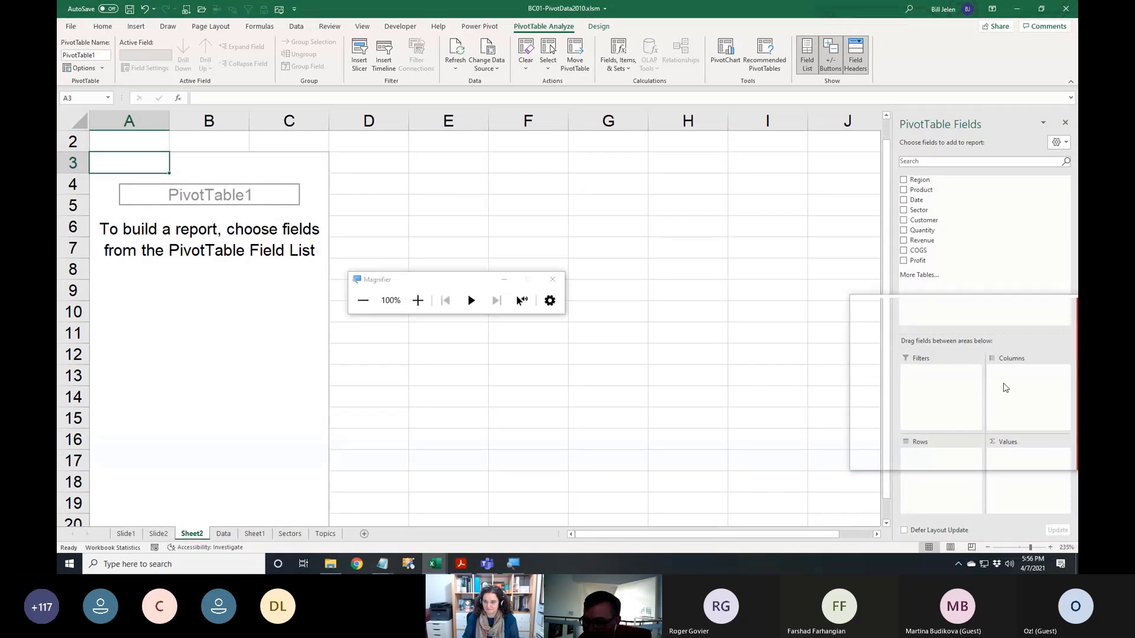
click(416, 300)
click(415, 302)
click(414, 302)
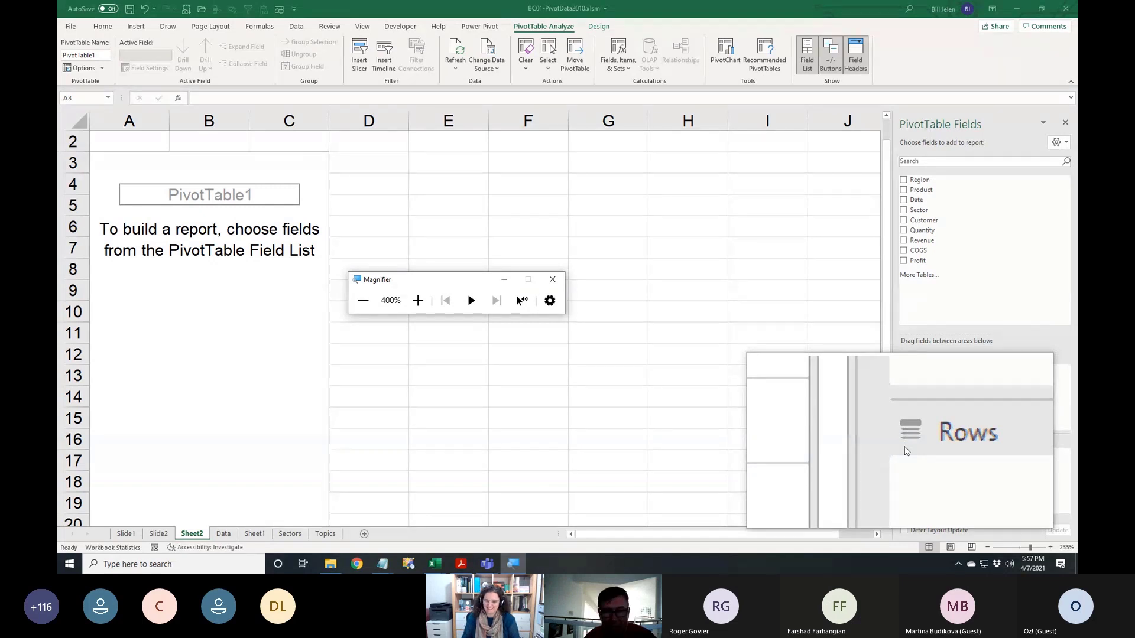
key(super+Escape)
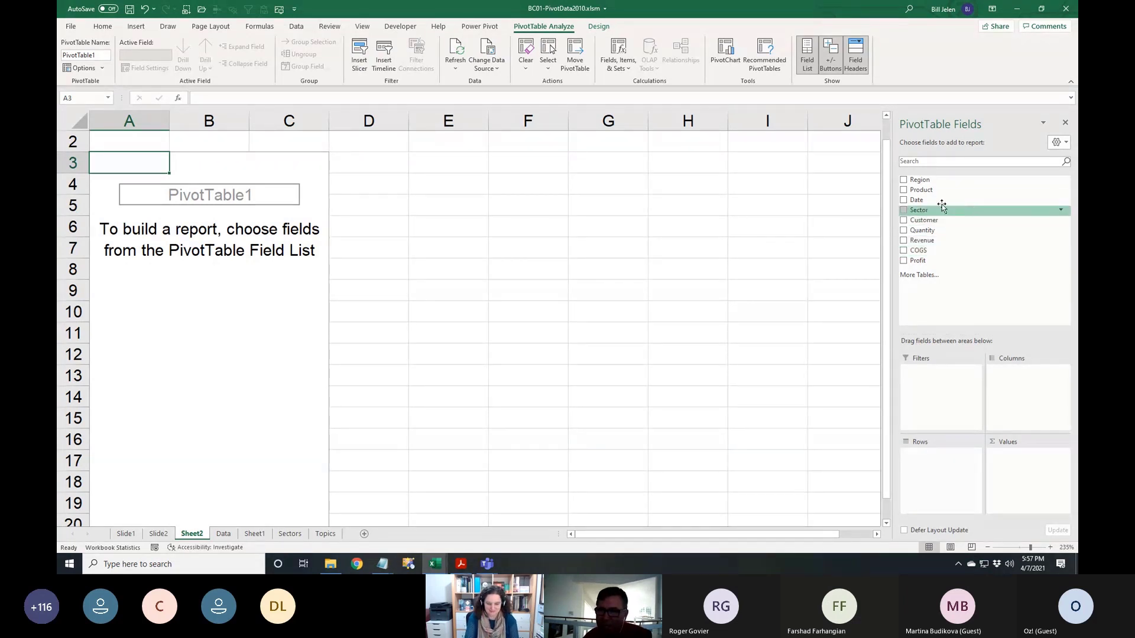
Lay out the pivot with Region as rows, Sum of Revenue as values and Product as columns
click(904, 181)
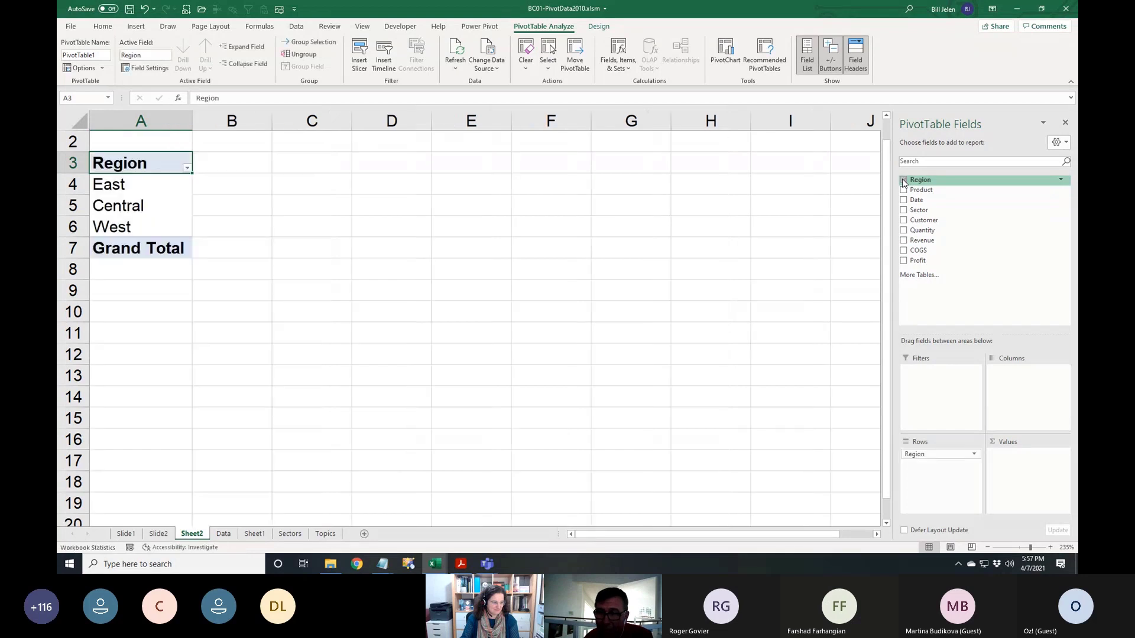
click(904, 242)
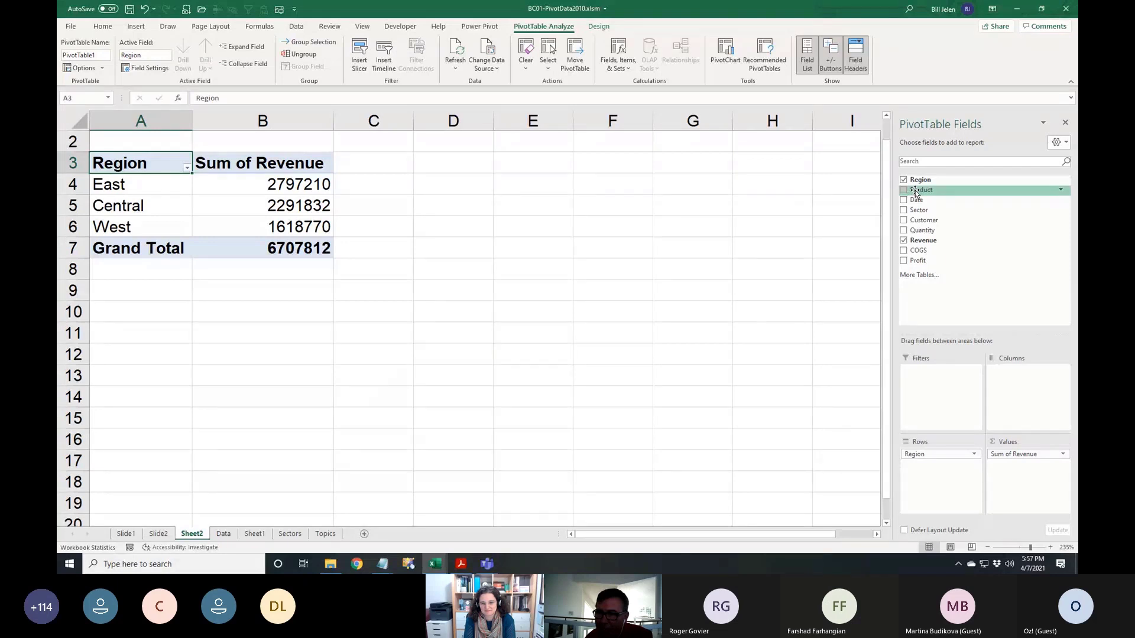
drag(915, 192, 1013, 385)
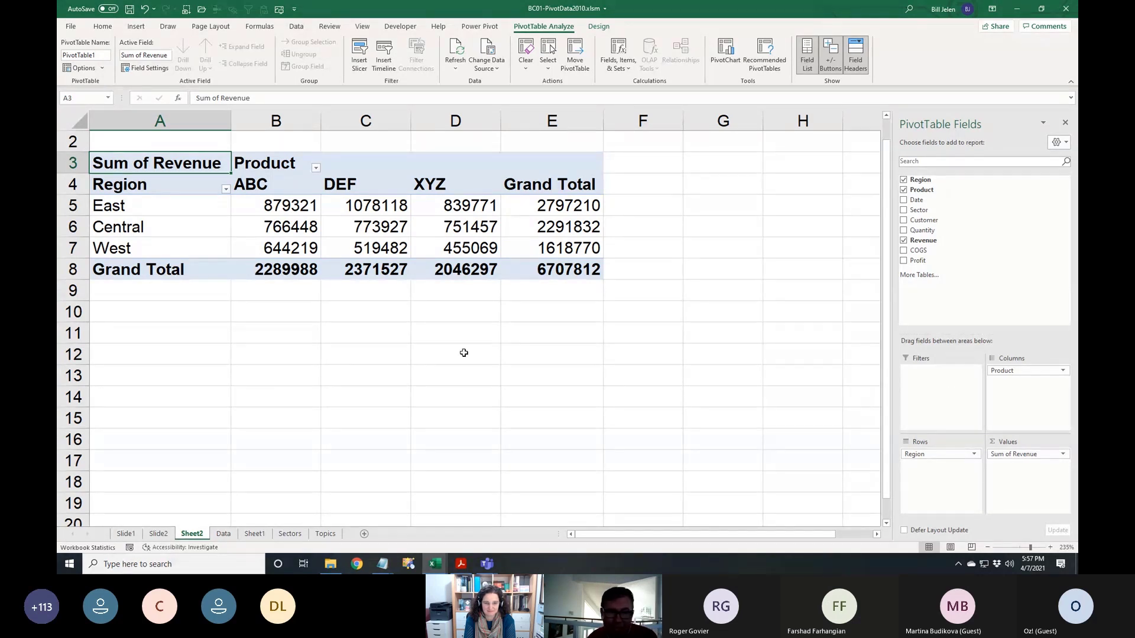
Format pivot values B5:E8 as Number with a 1000 separator and 0 decimal places
right_click(290, 209)
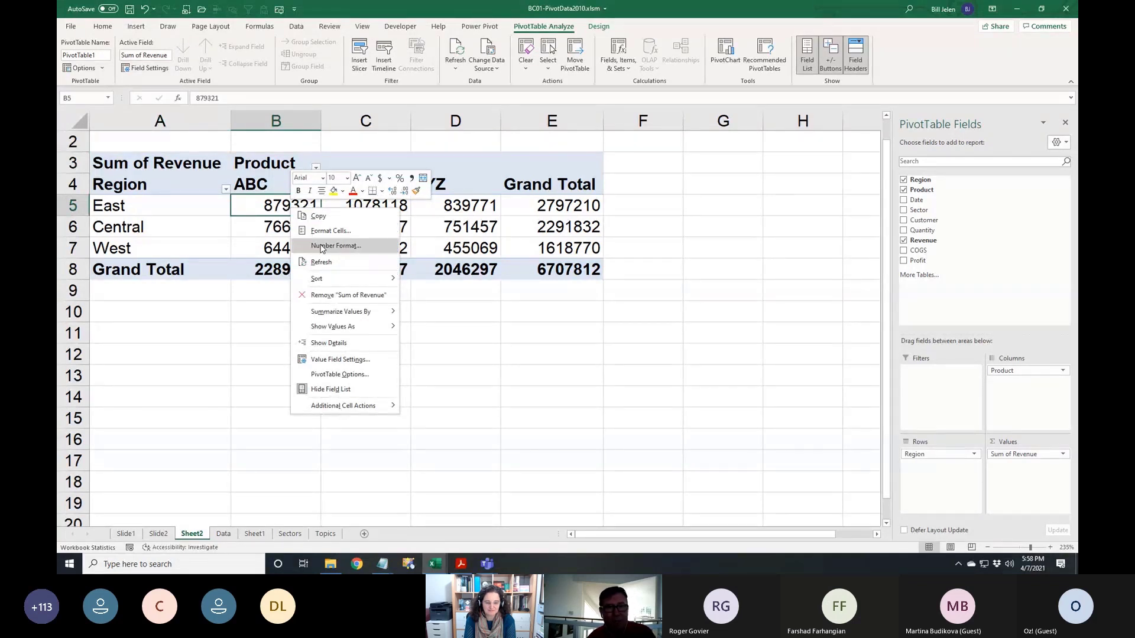
click(276, 205)
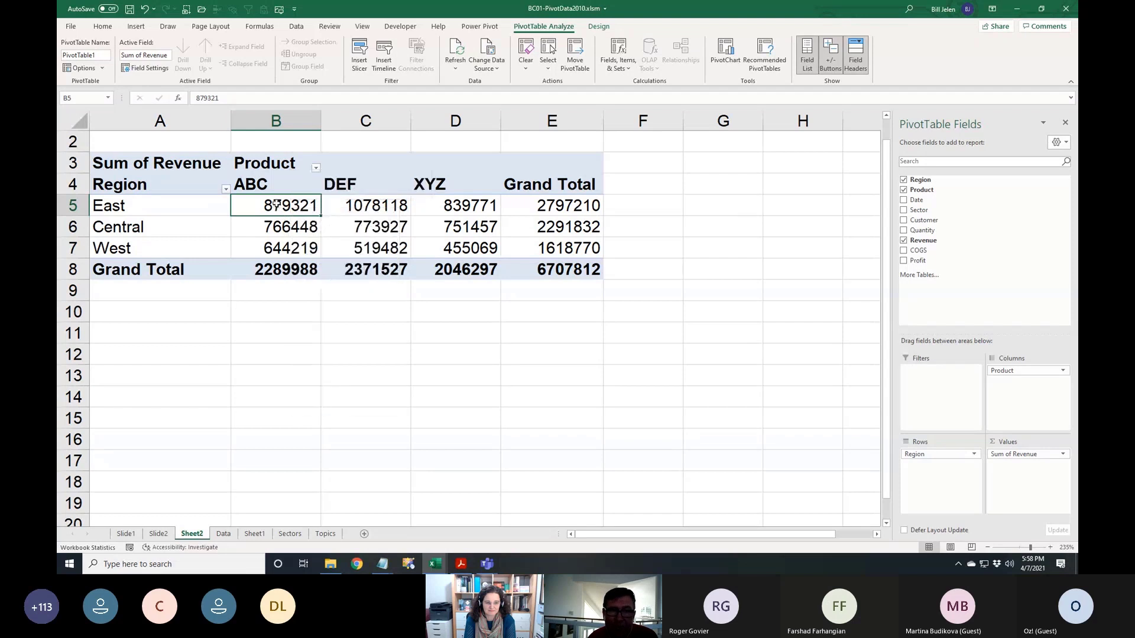
drag(276, 204, 543, 266)
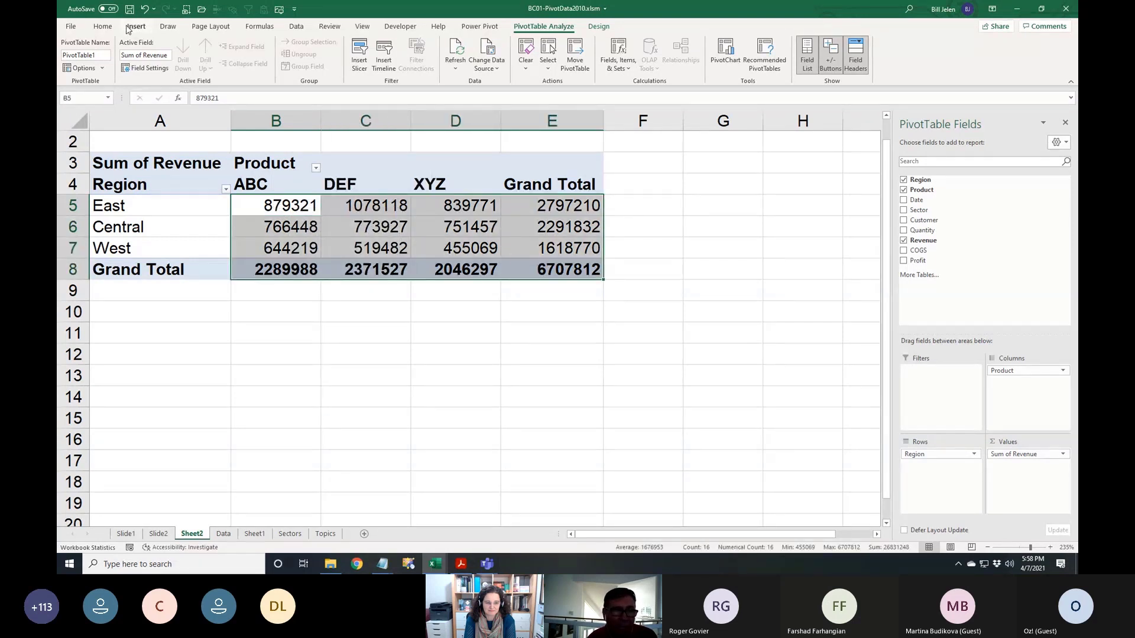
click(103, 27)
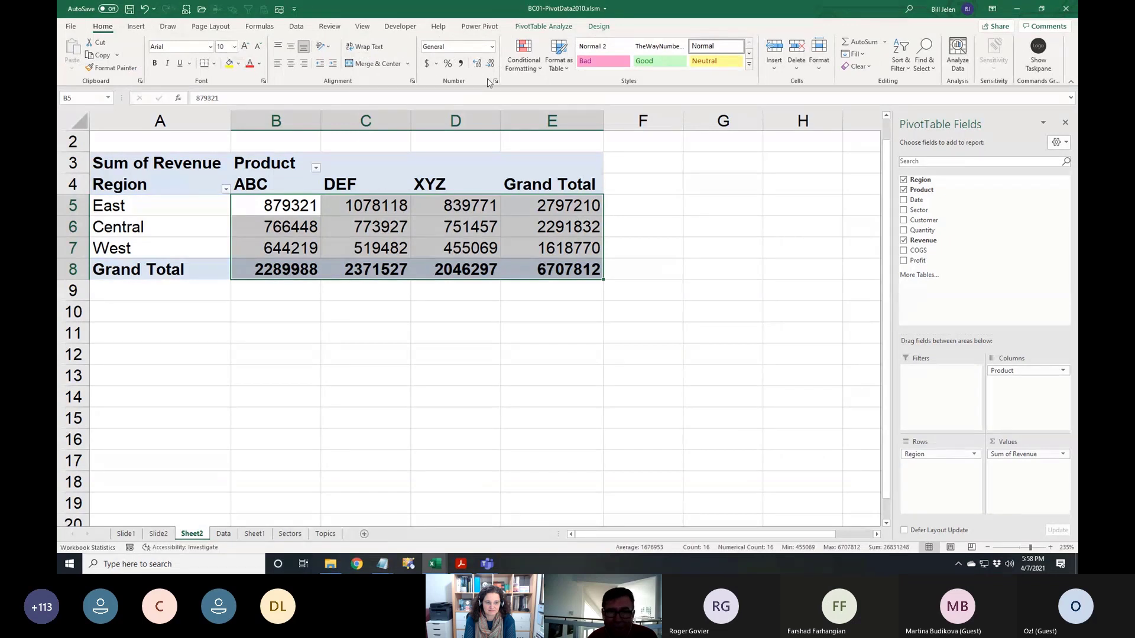
click(496, 81)
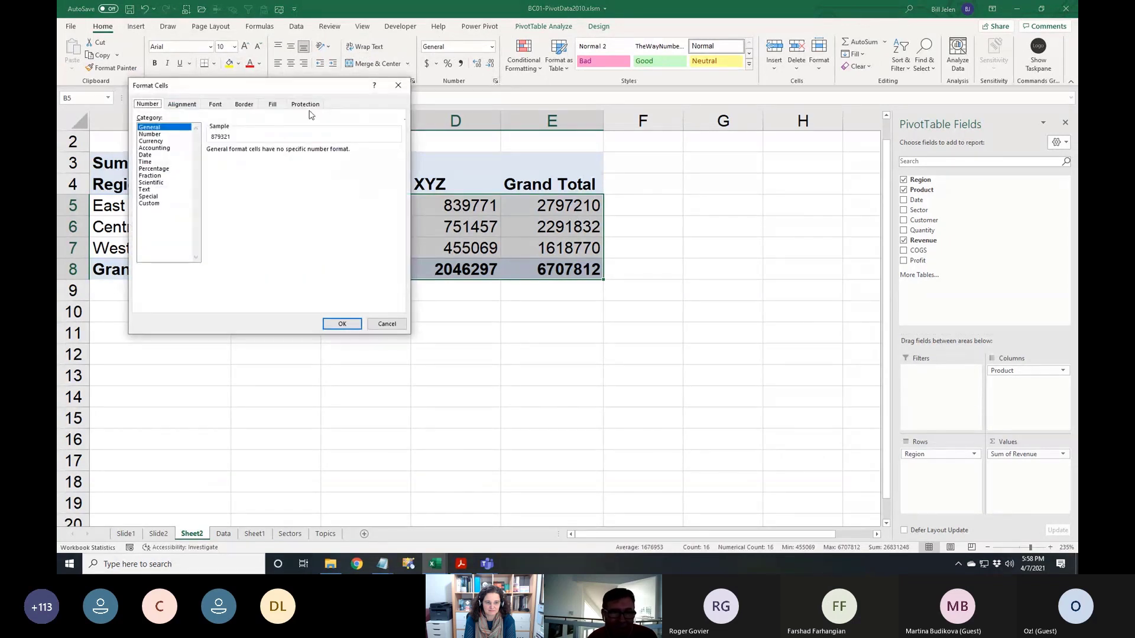
click(155, 134)
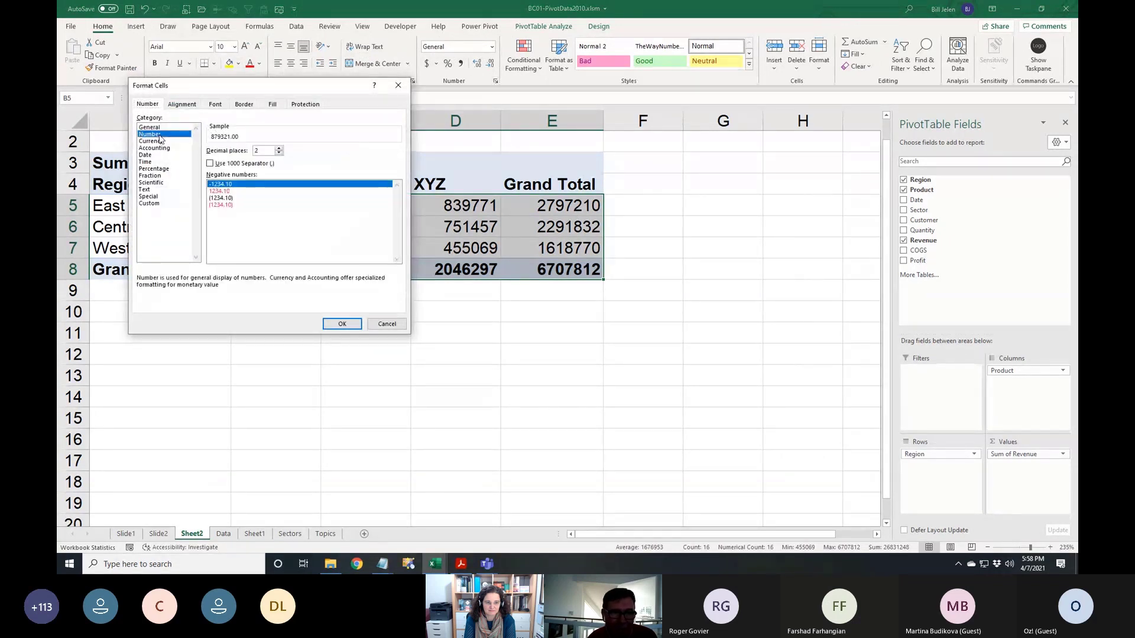
click(215, 167)
click(279, 153)
click(279, 153)
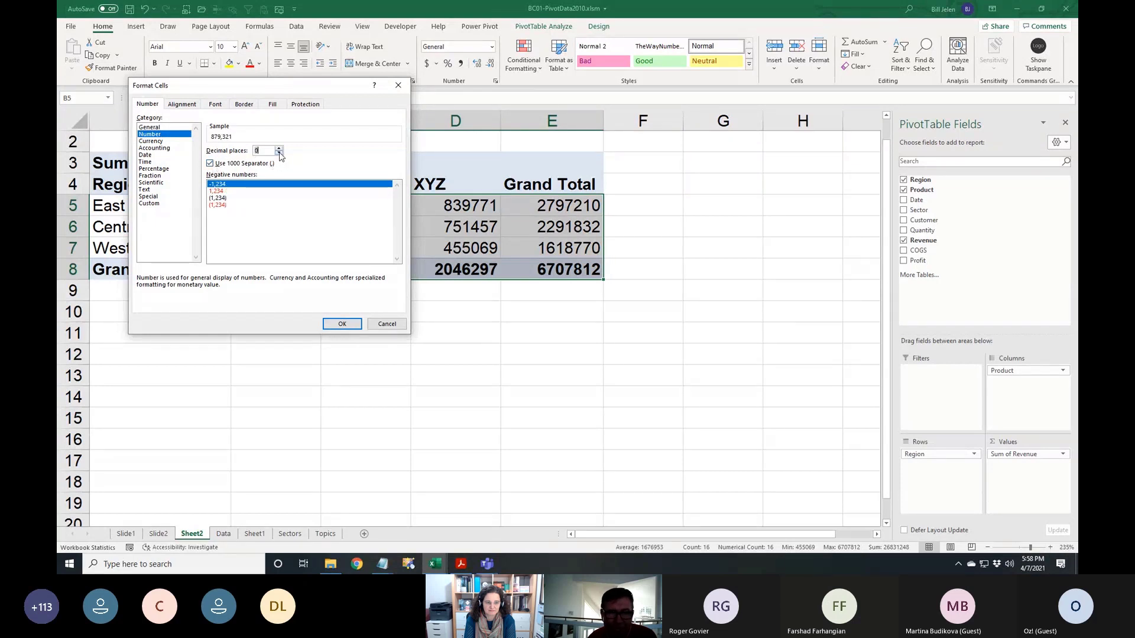
click(342, 324)
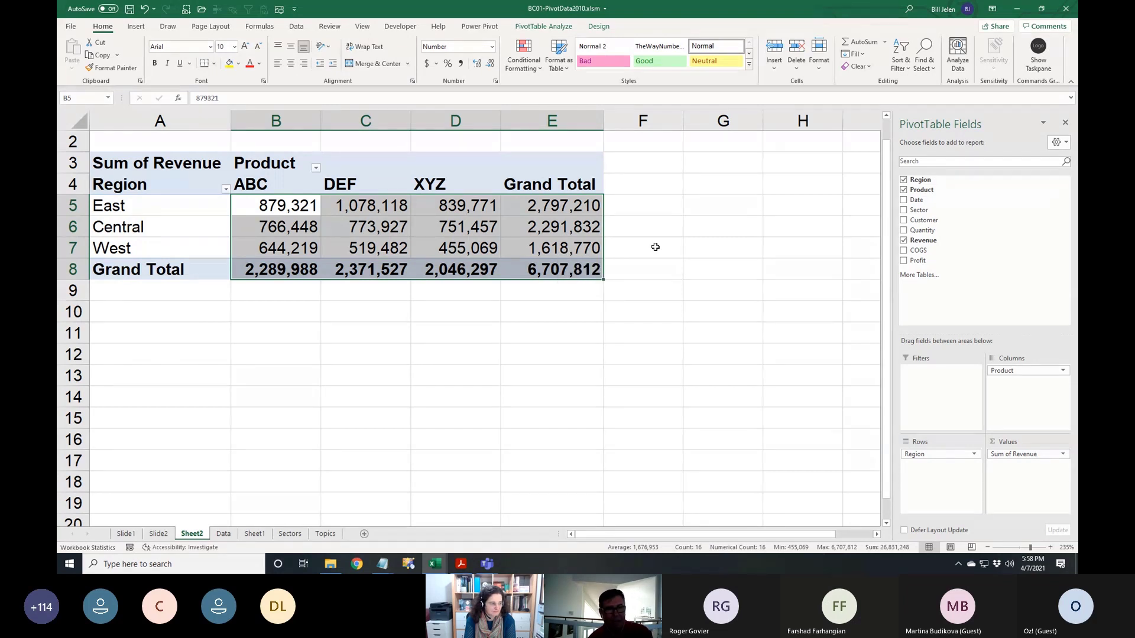
click(184, 169)
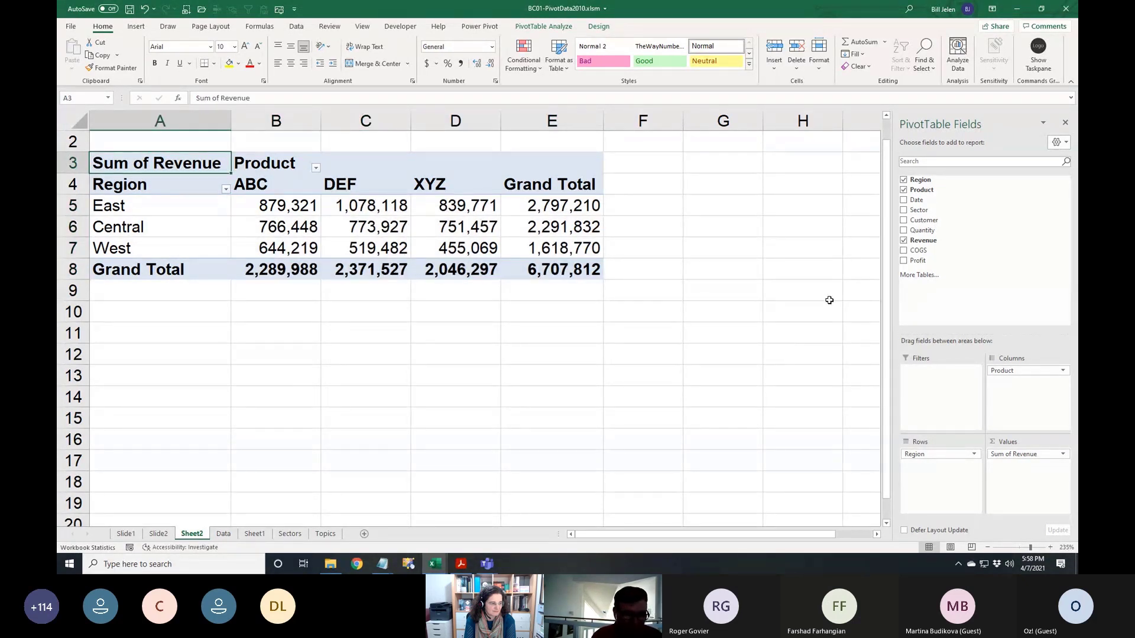
Rename the A3 value heading to Revenue, going via Sales and accepting the duplicate-name warning
text(Total Revenue)
key(Return)
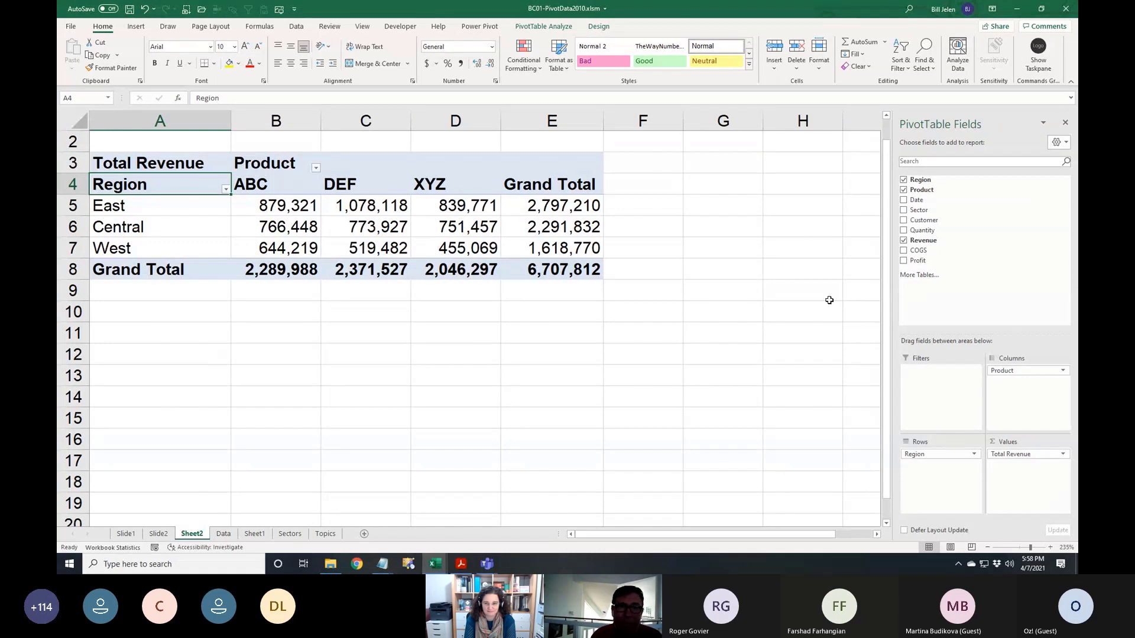
key(Up)
text(Sales)
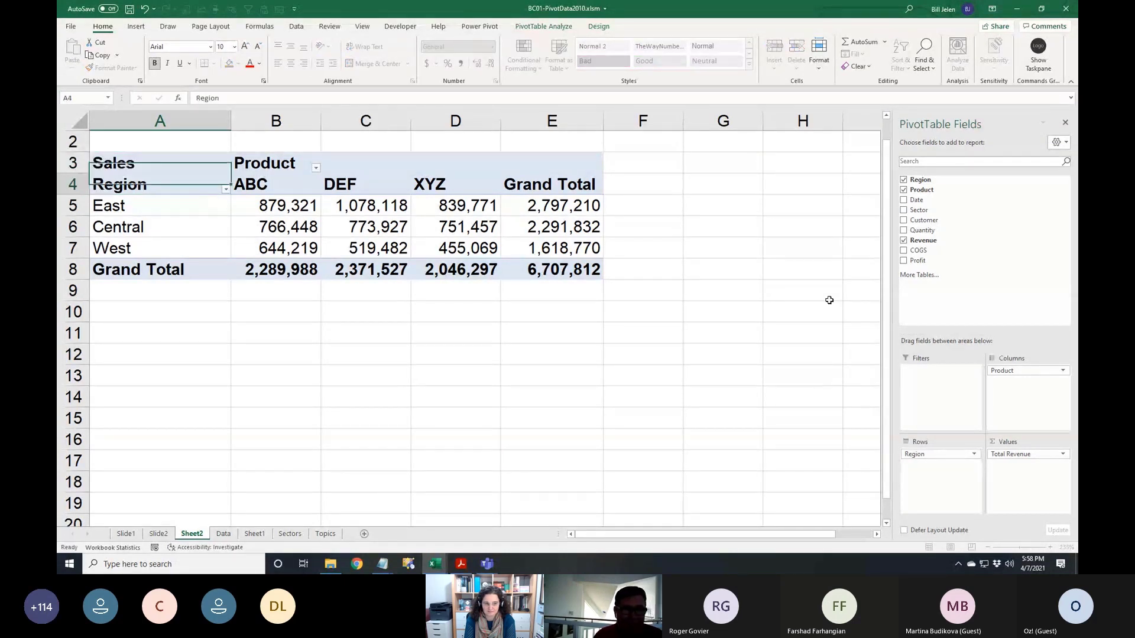
key(Return)
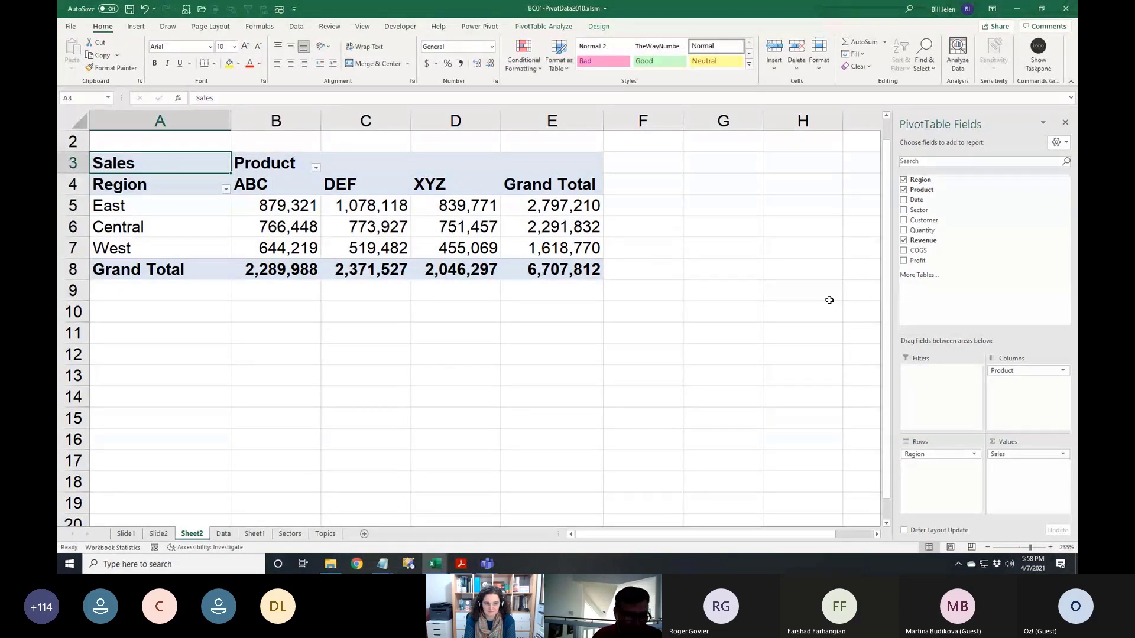
text(Revenue)
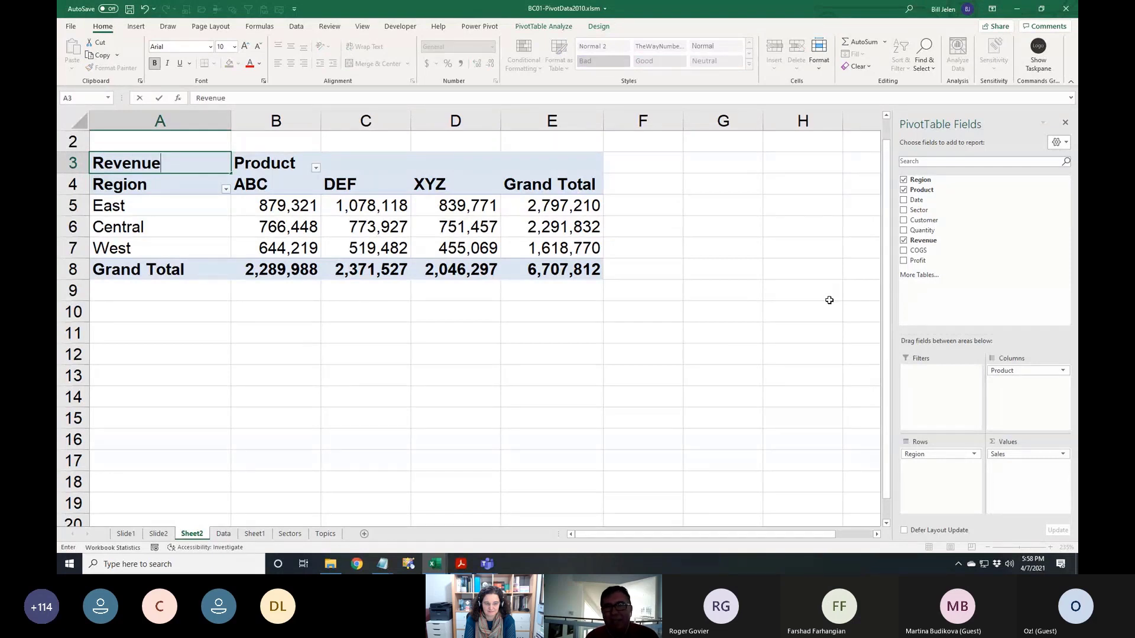
key(Return)
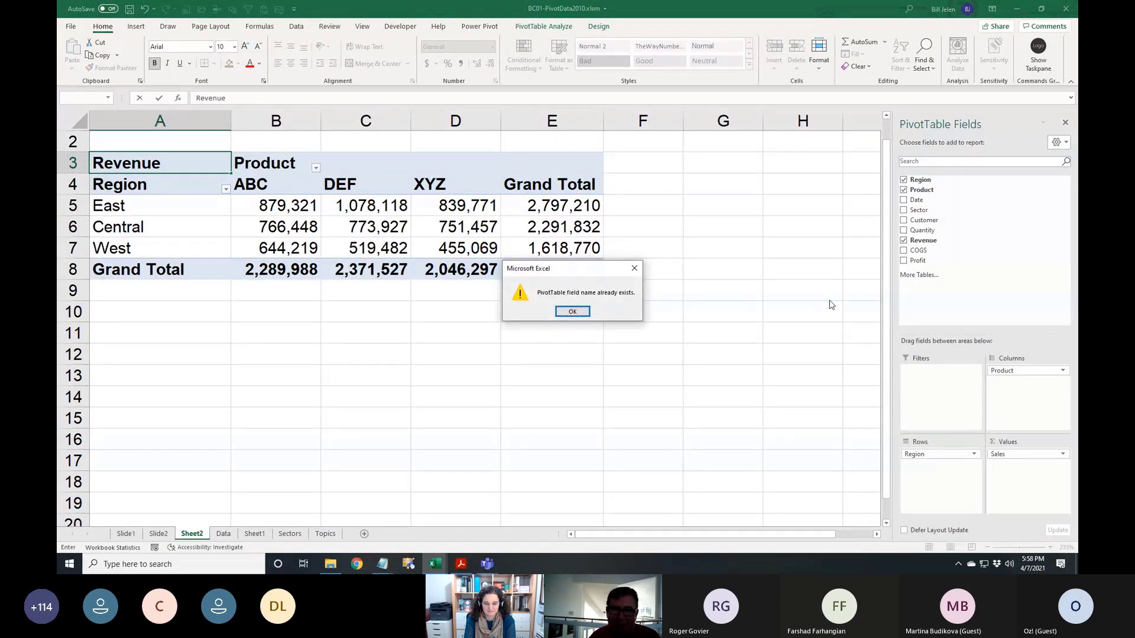
click(581, 311)
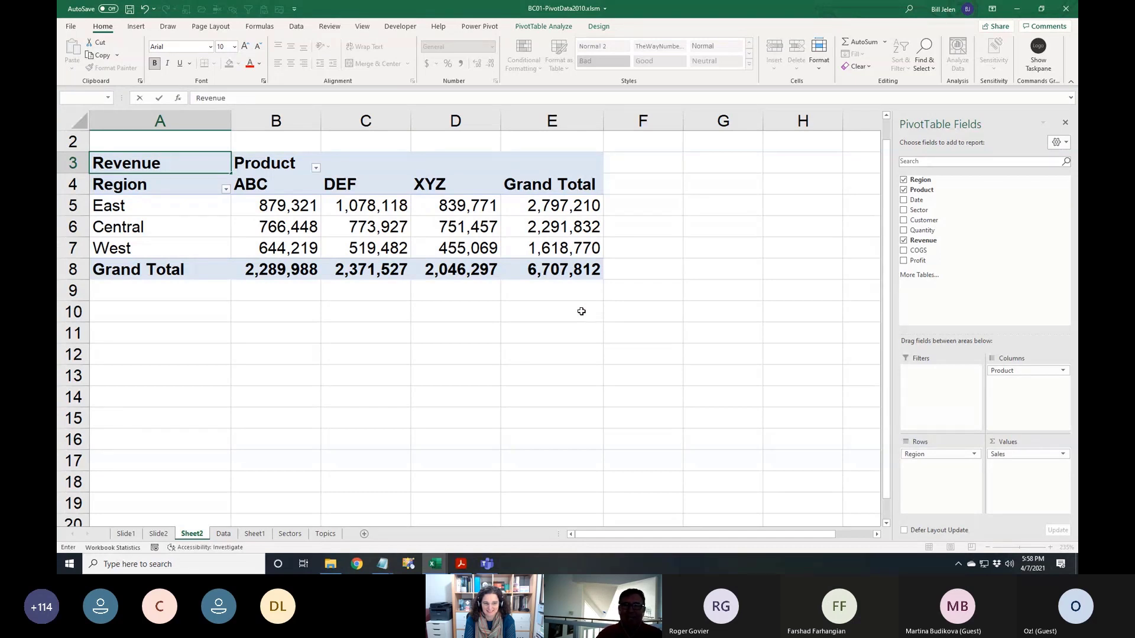
key(Return)
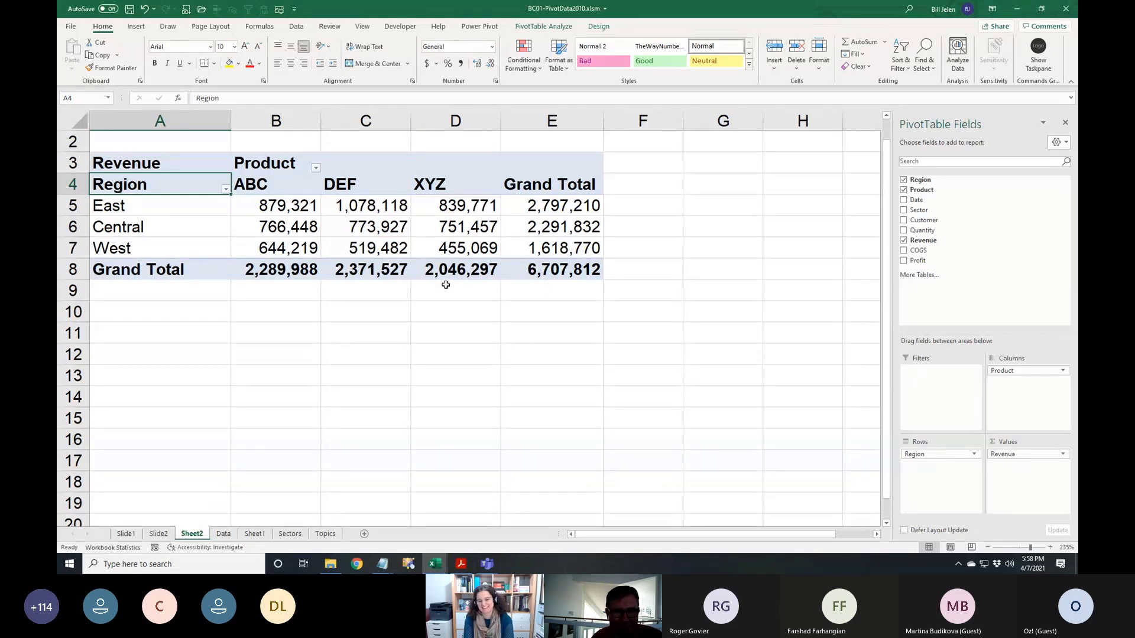
Look over the Data tab's What-If Analysis choices and close the menu unused
mouse_move(313, 220)
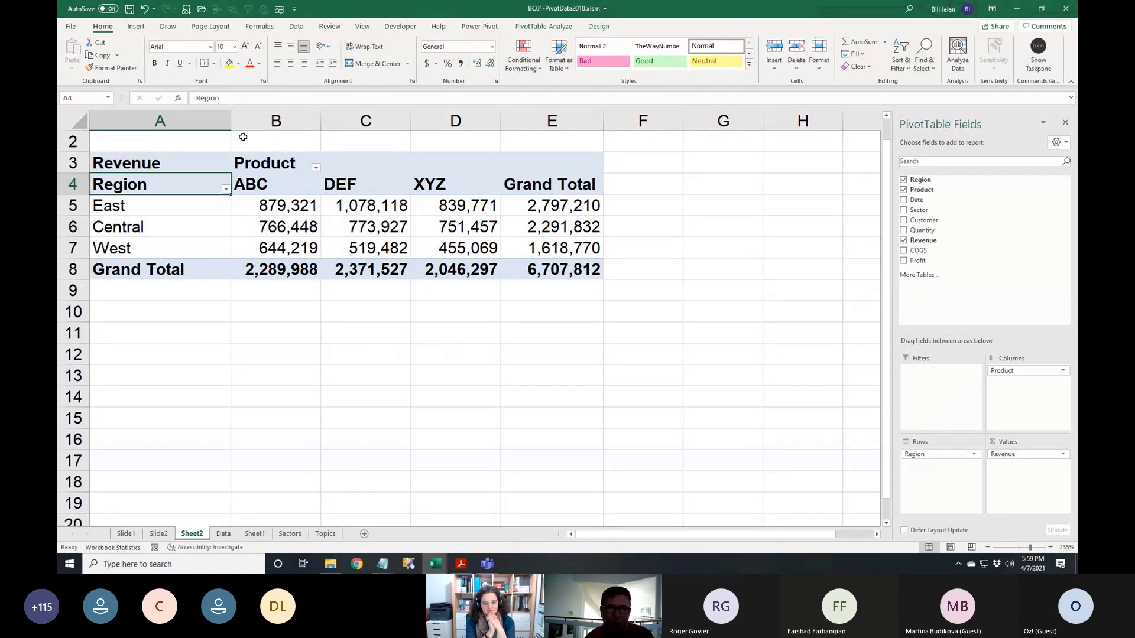
click(297, 26)
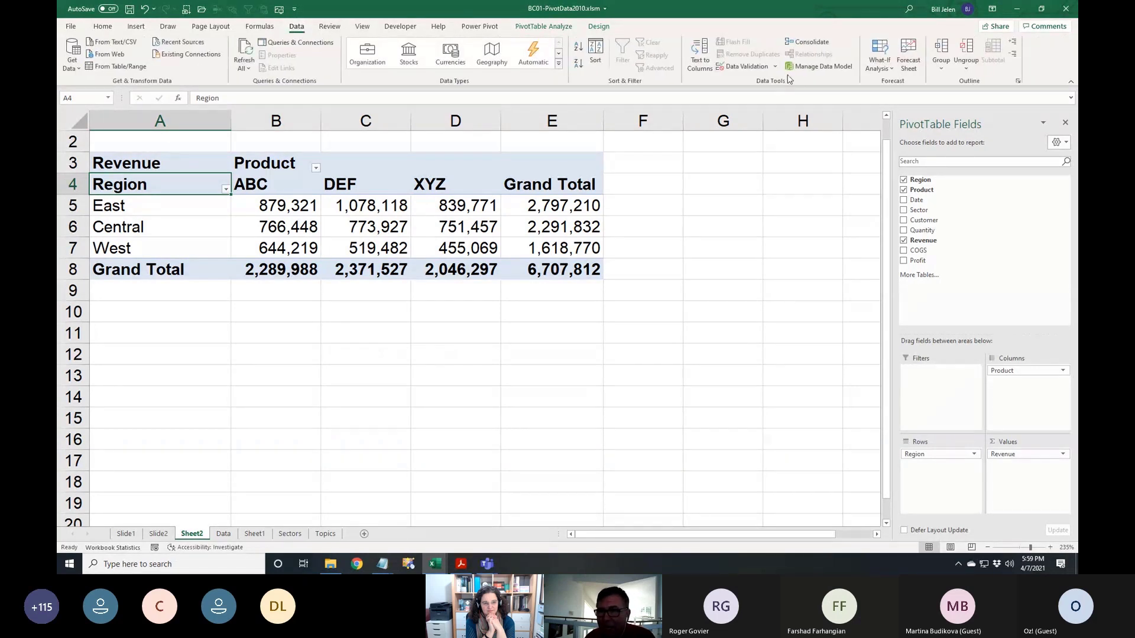
click(879, 62)
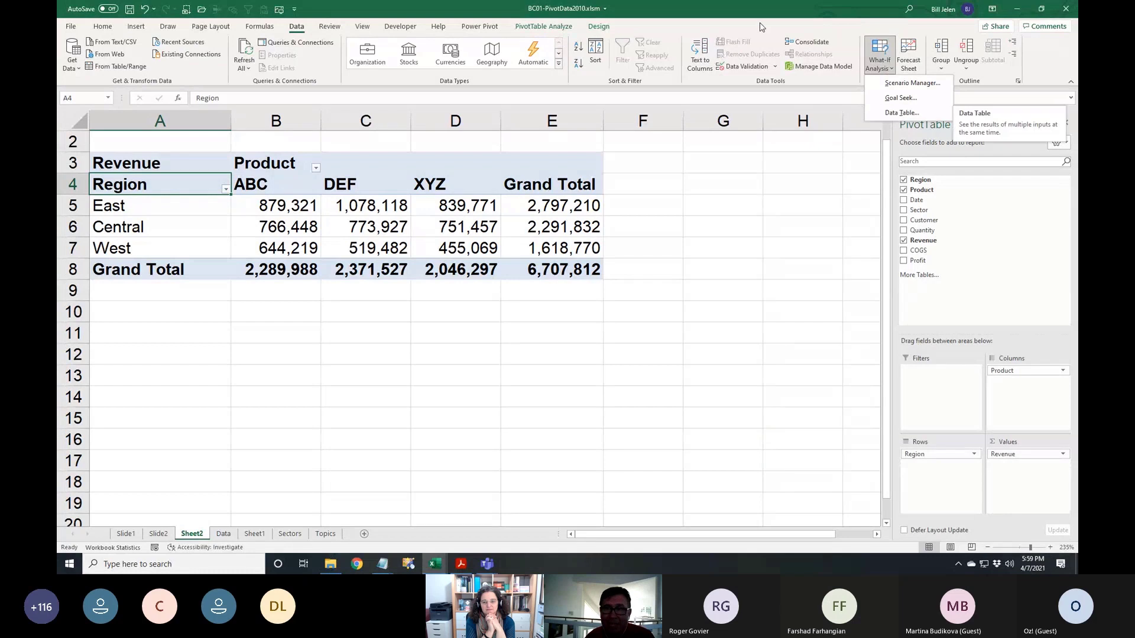
click(744, 11)
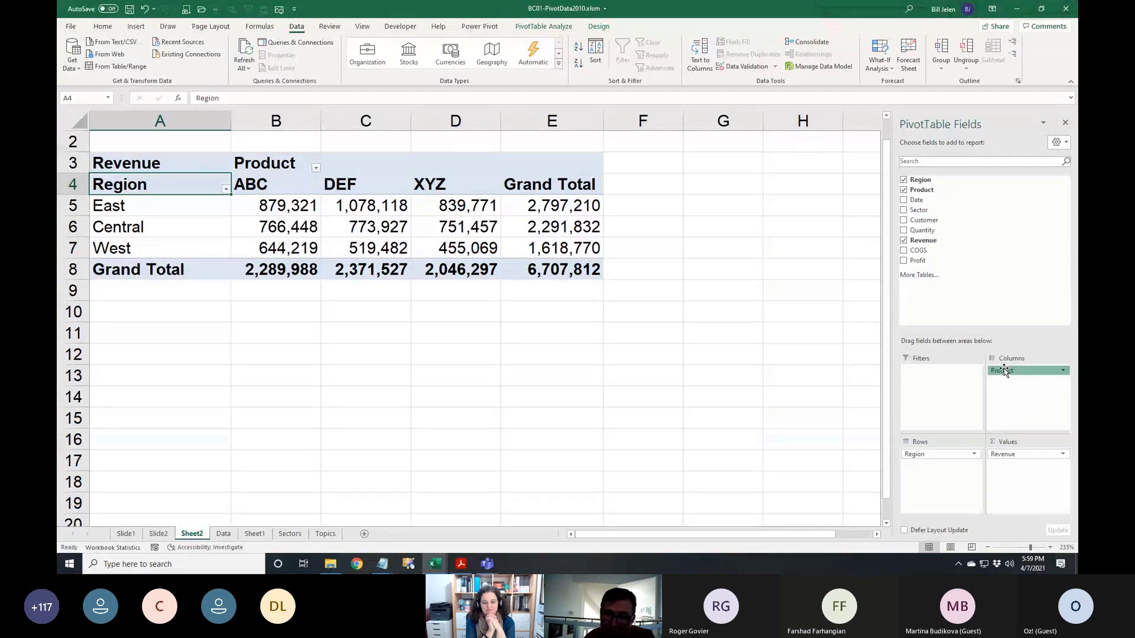
Swap the layout so Product runs down the rows and Region across the columns
drag(1003, 371, 939, 484)
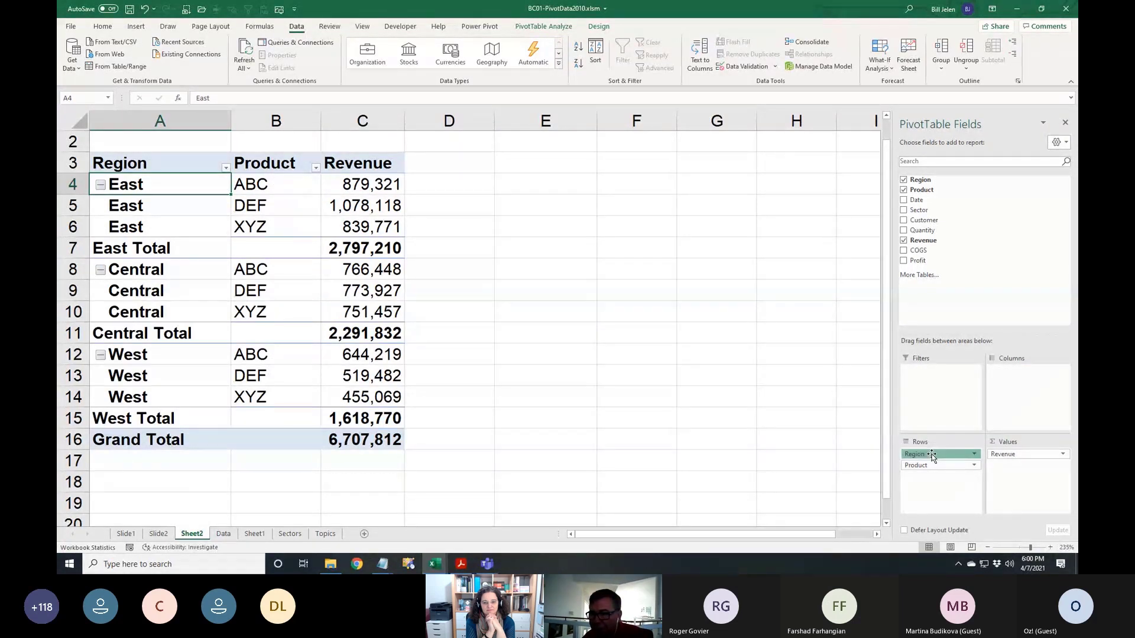
drag(932, 457, 1029, 384)
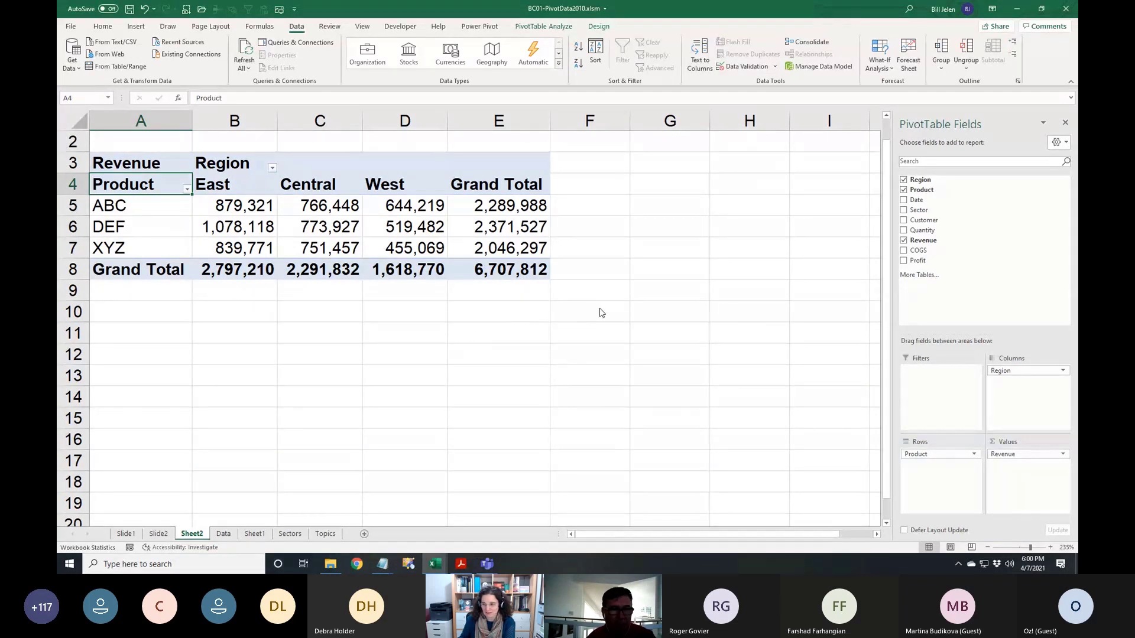
Return to Excel and dismiss the Teams notification and meeting call window
key(alt+Tab)
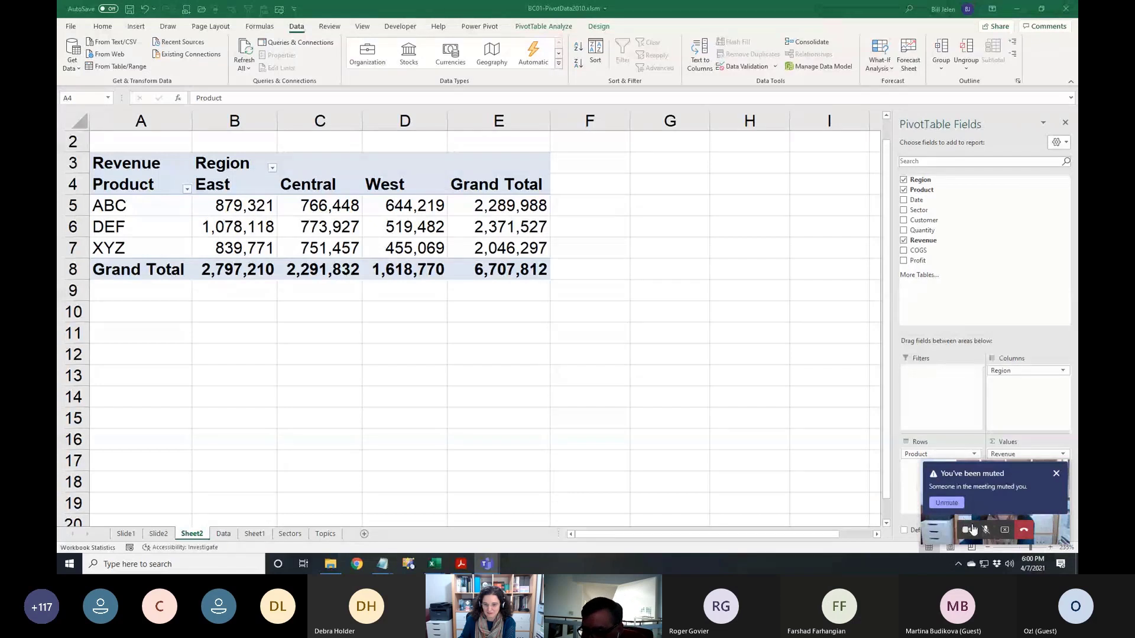
click(955, 502)
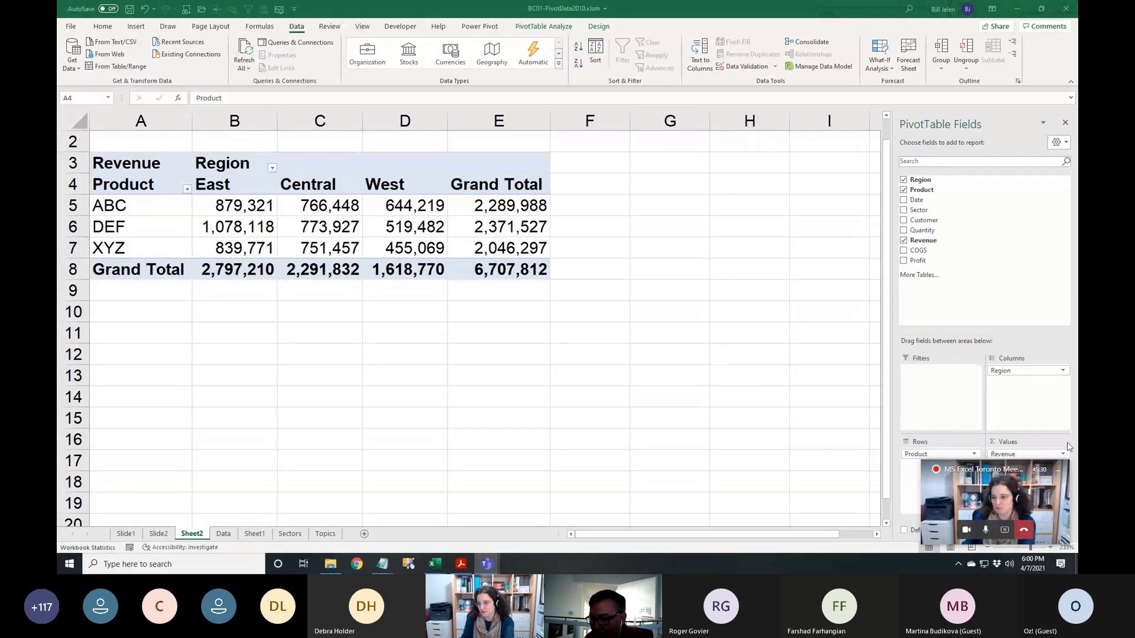
click(1056, 472)
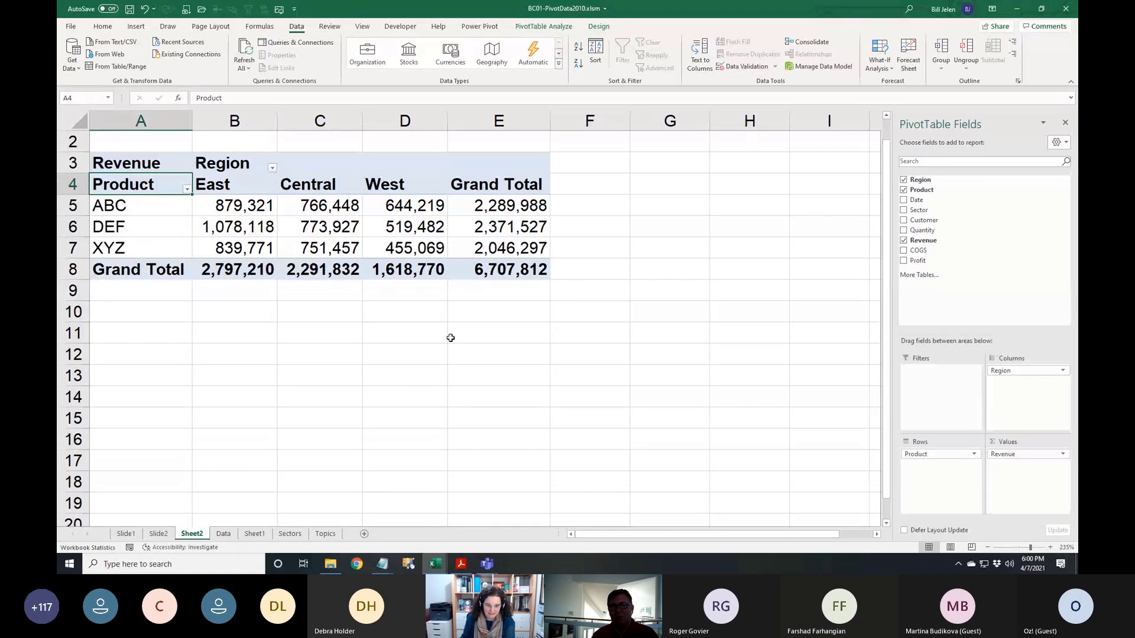
Replace Product with Sector in the pivot rows, keeping regions as columns
click(408, 205)
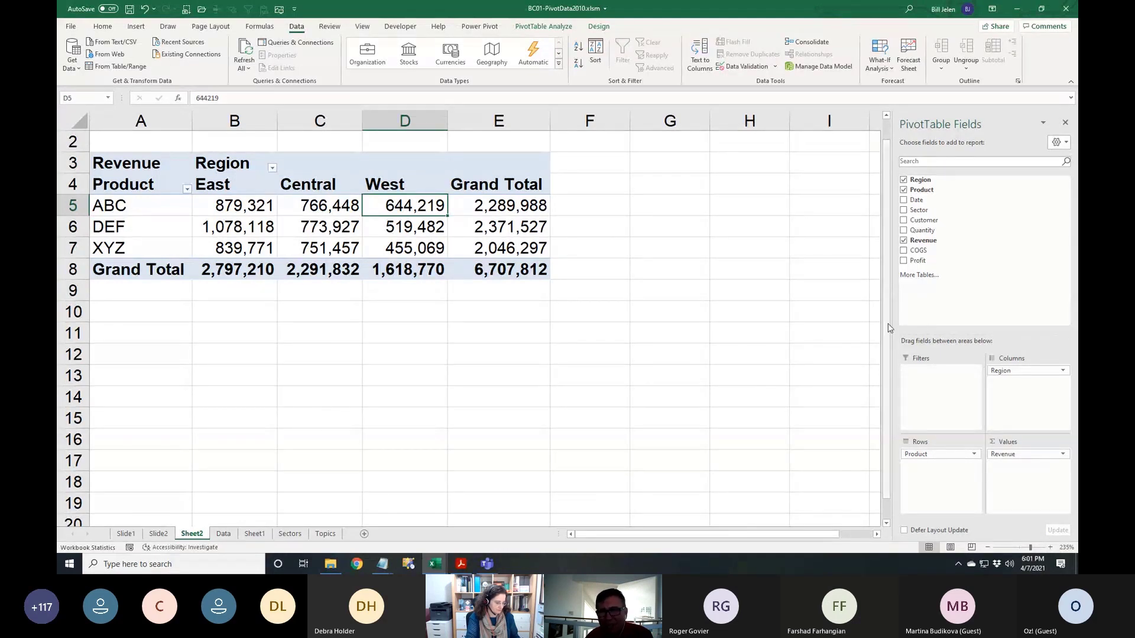
click(903, 190)
click(902, 211)
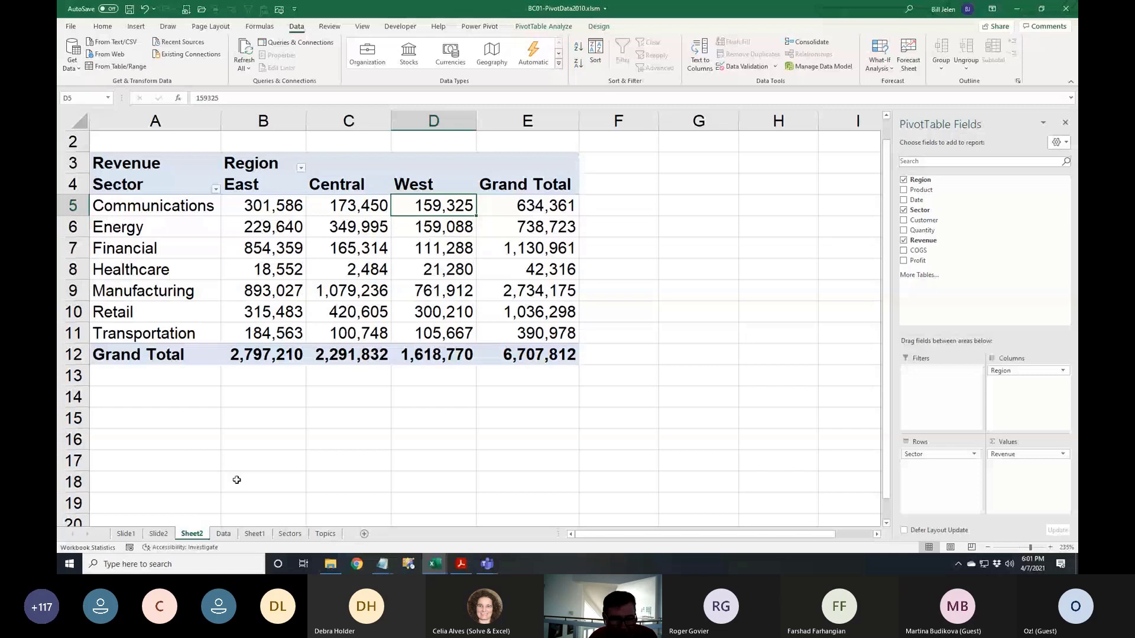
click(437, 228)
Drill into West Energy's D6 value and select its 18 Revenue cells to check the 159,088 sum
double_click(436, 228)
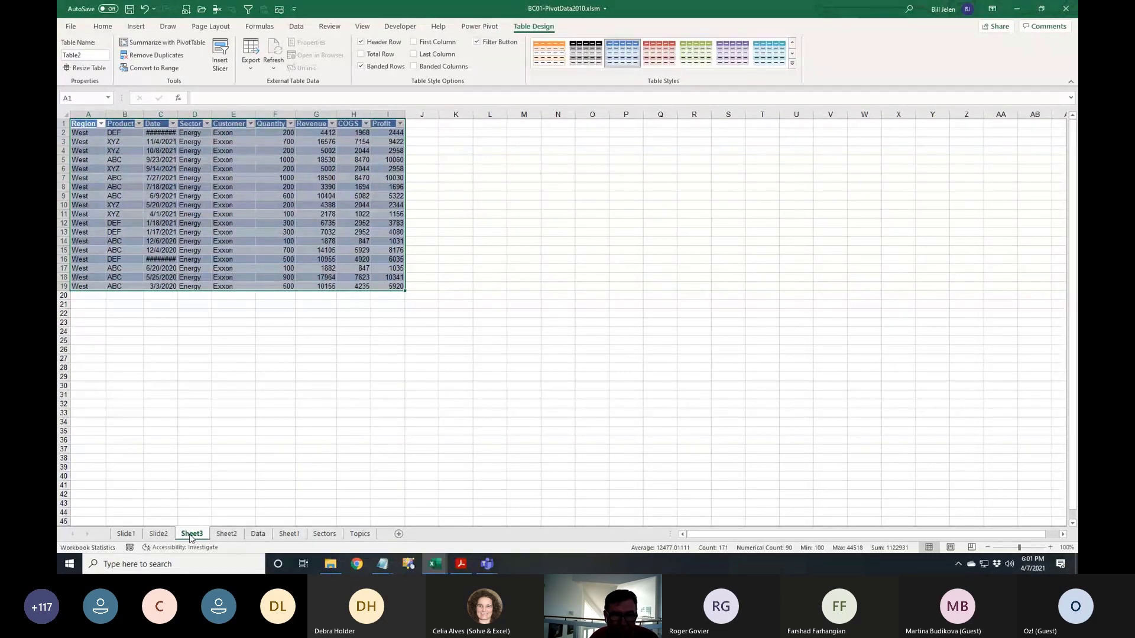
drag(326, 133, 316, 286)
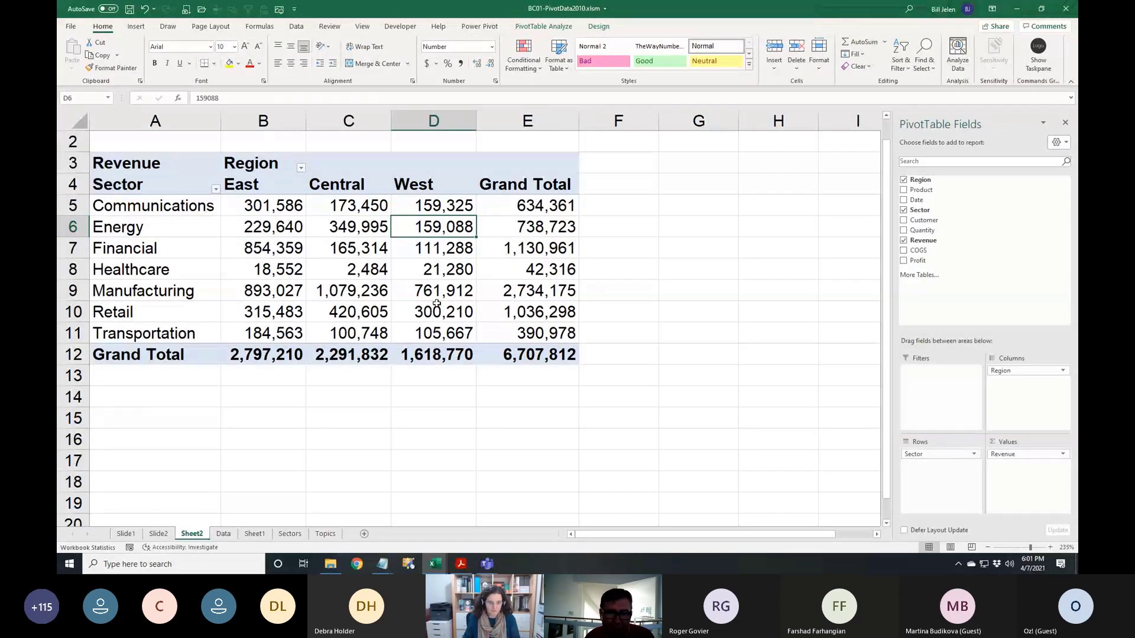
Drill into West Manufacturing's D9 value, then undo to remove the resulting detail sheet
click(436, 291)
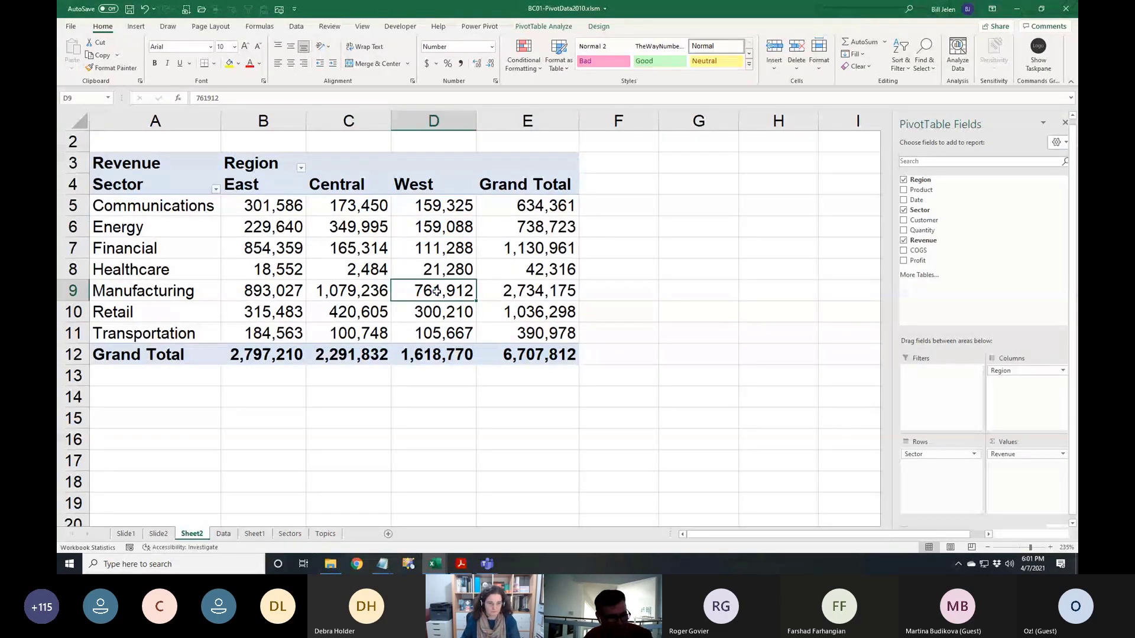
double_click(436, 291)
key(ctrl+z)
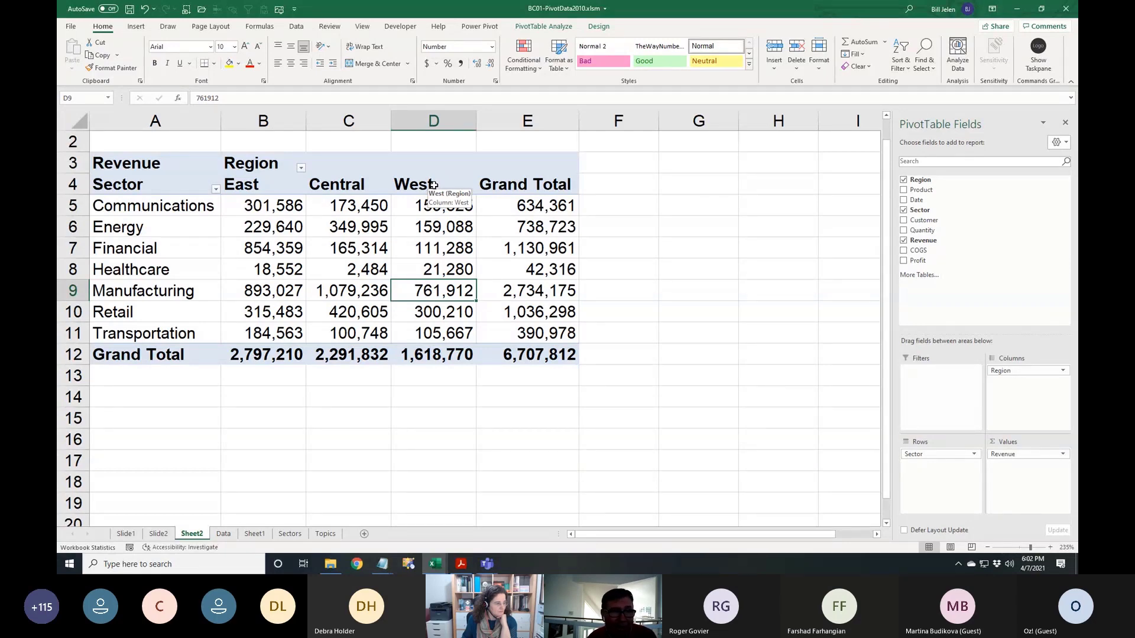
In Excel Options' Advanced settings, view the East, Central, West custom list and cancel unchanged
click(71, 27)
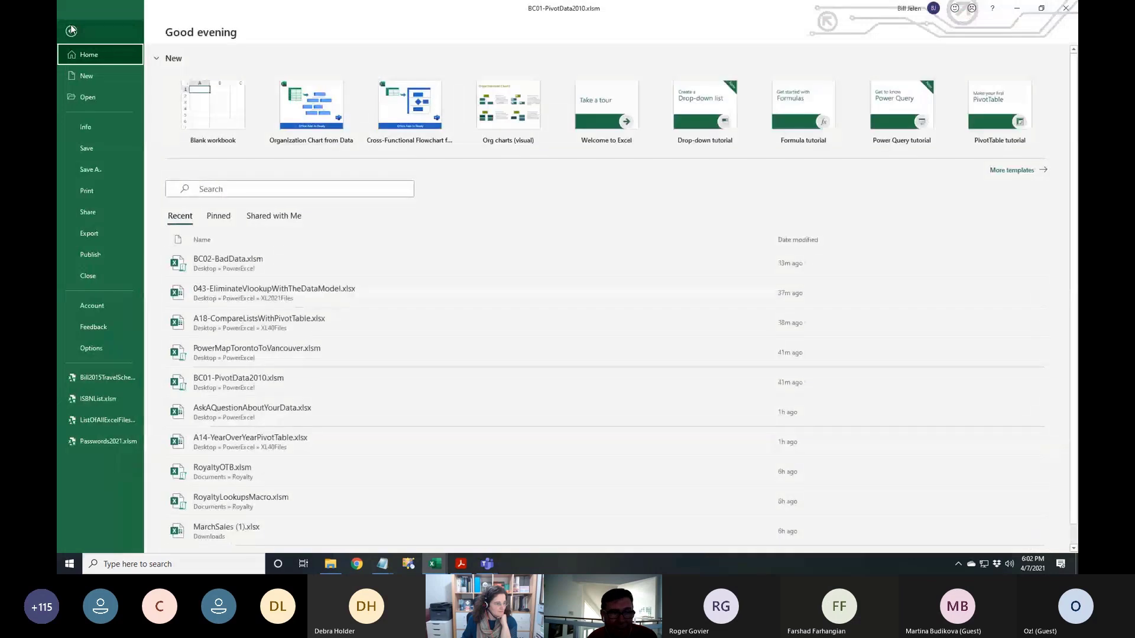
click(94, 347)
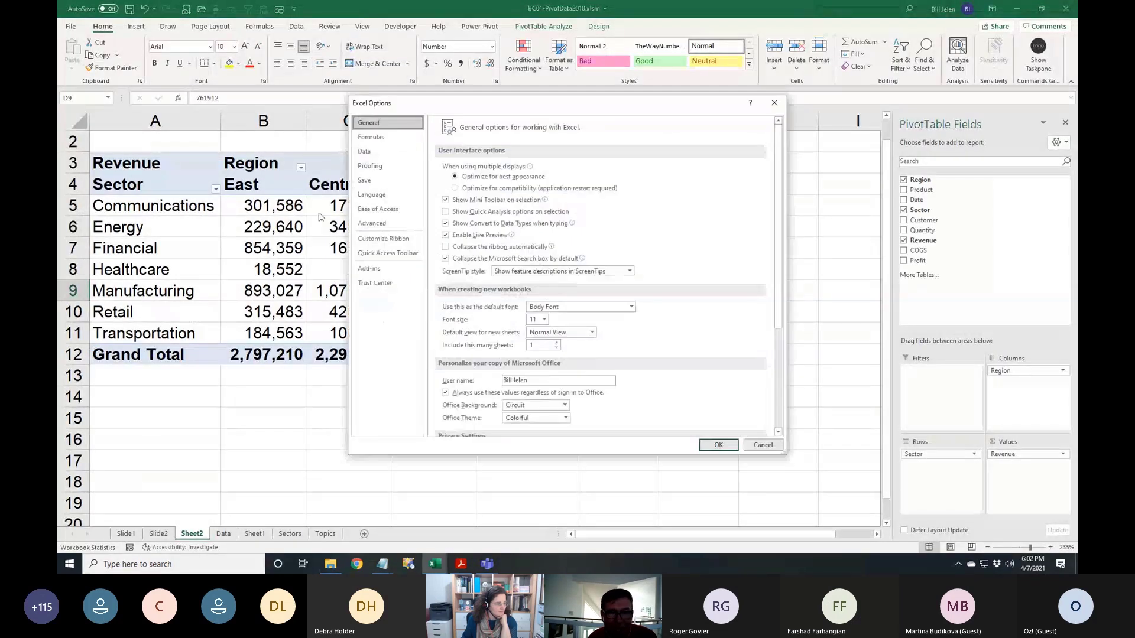
click(378, 226)
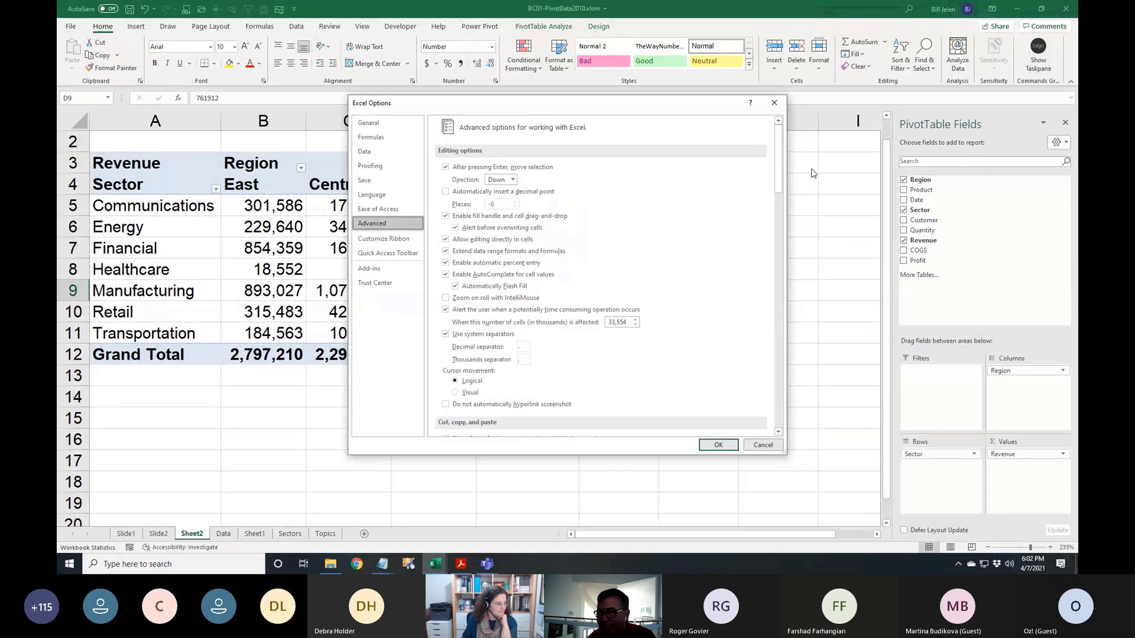
drag(779, 139, 785, 378)
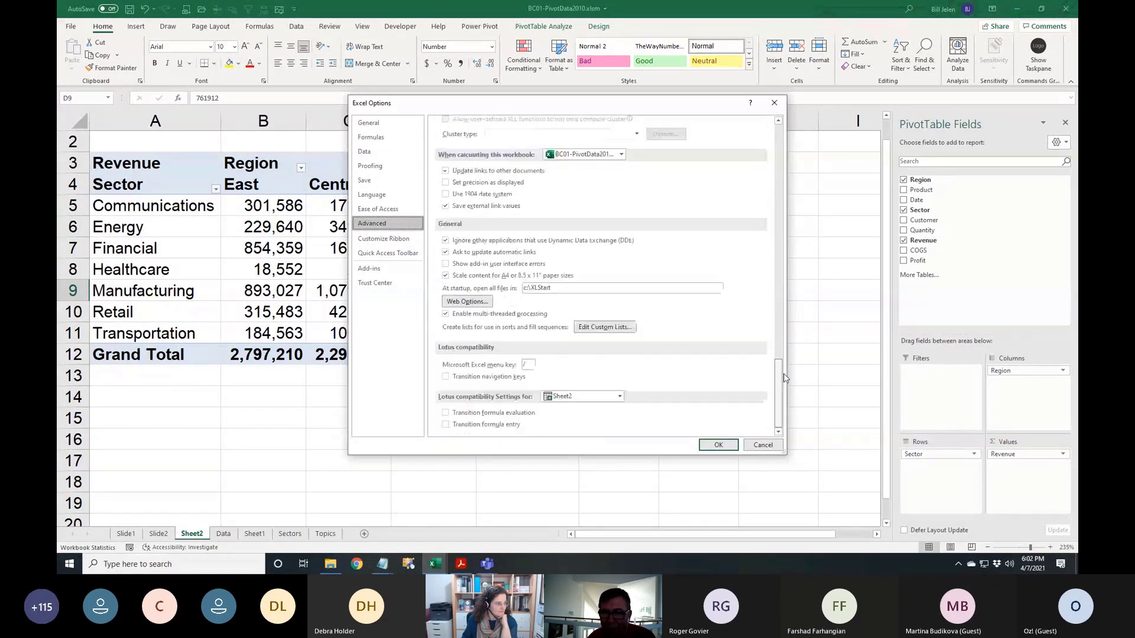
click(604, 328)
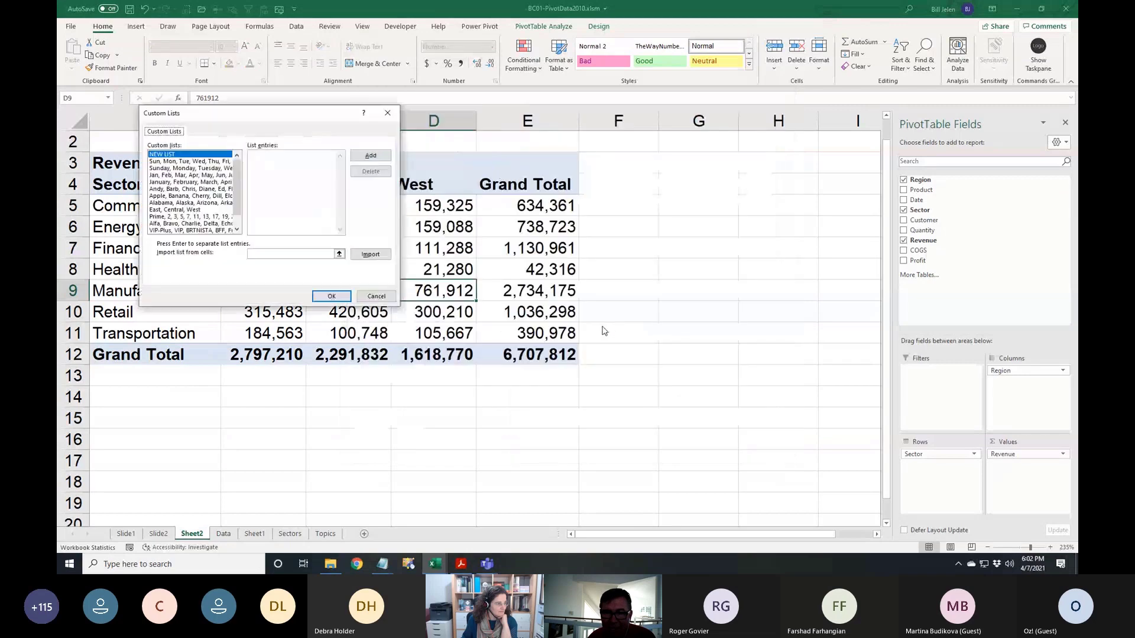
click(181, 210)
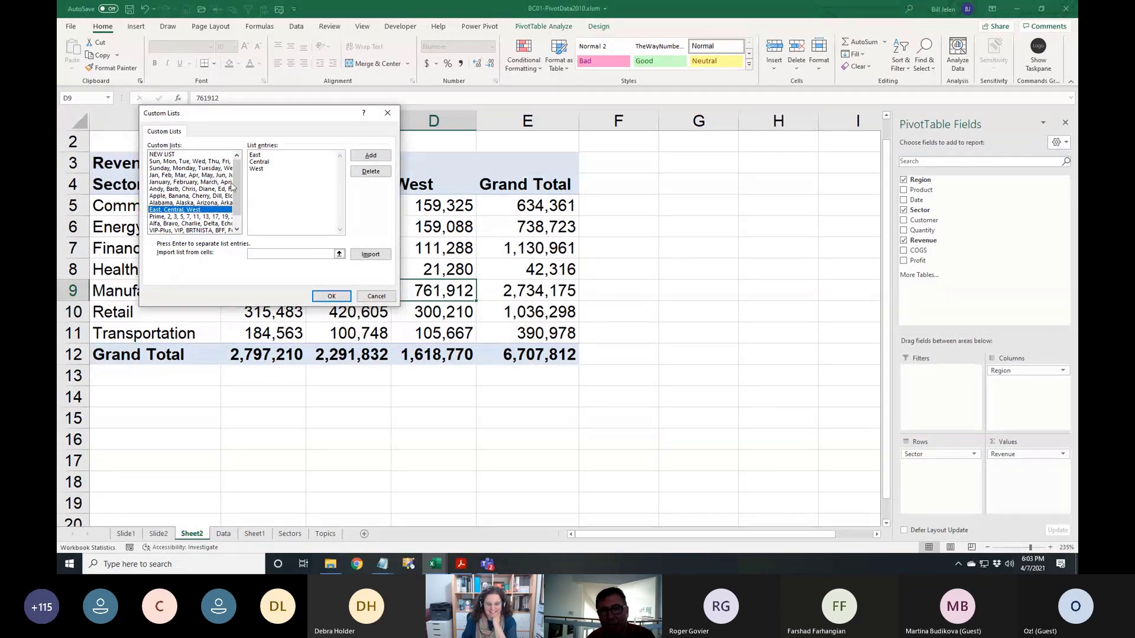
click(376, 296)
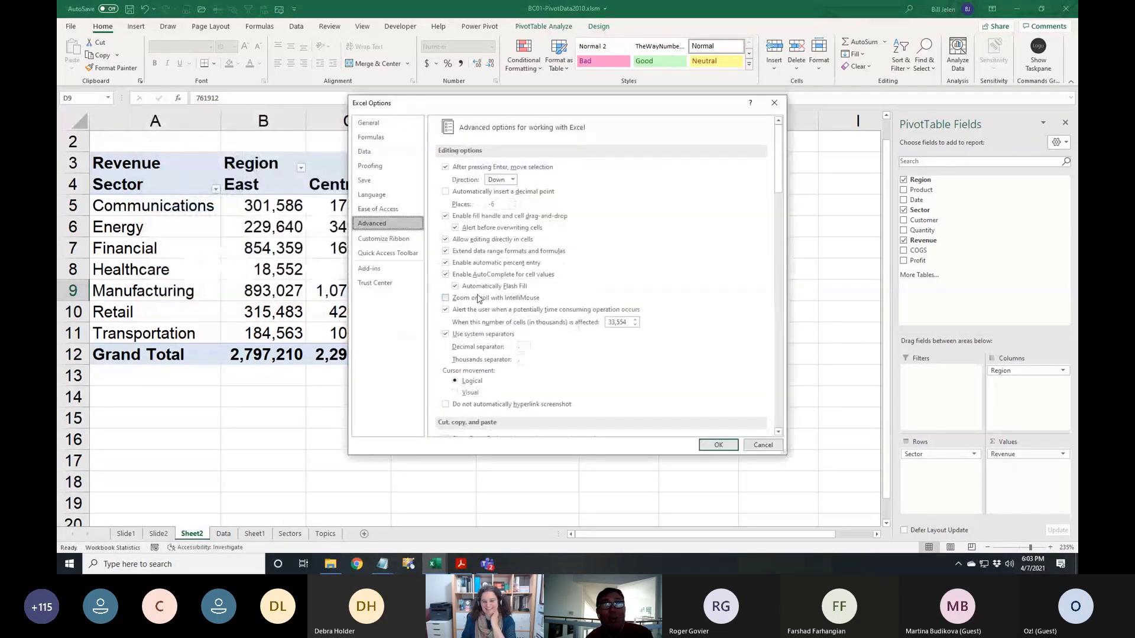
Cancel Excel Options and nest Product beneath Sector in the pivot rows
click(762, 445)
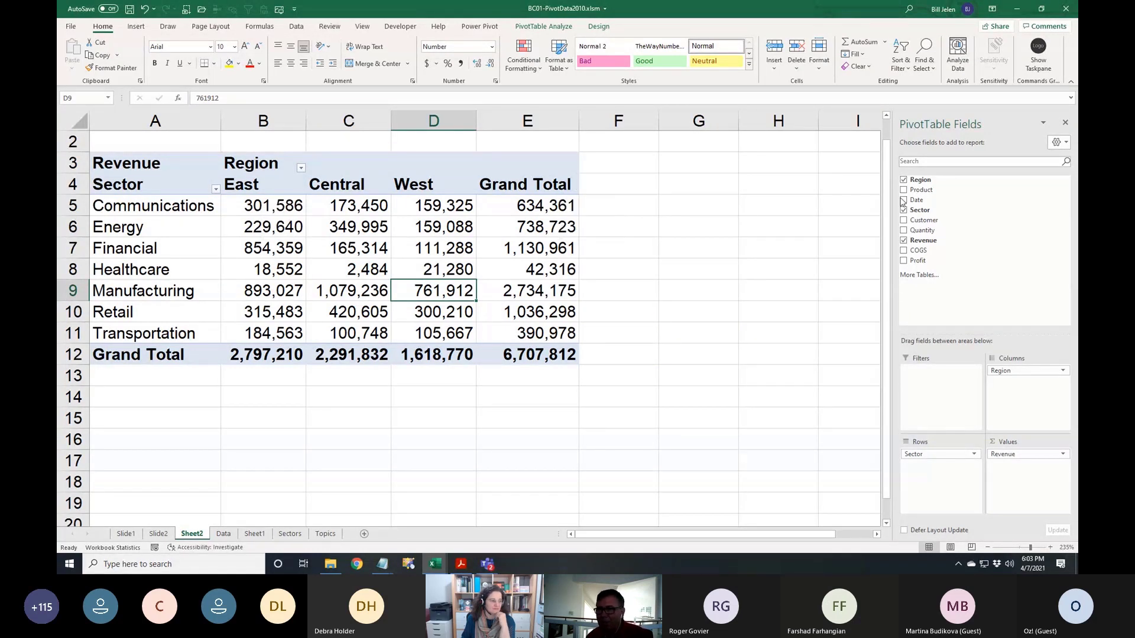
drag(917, 197, 938, 473)
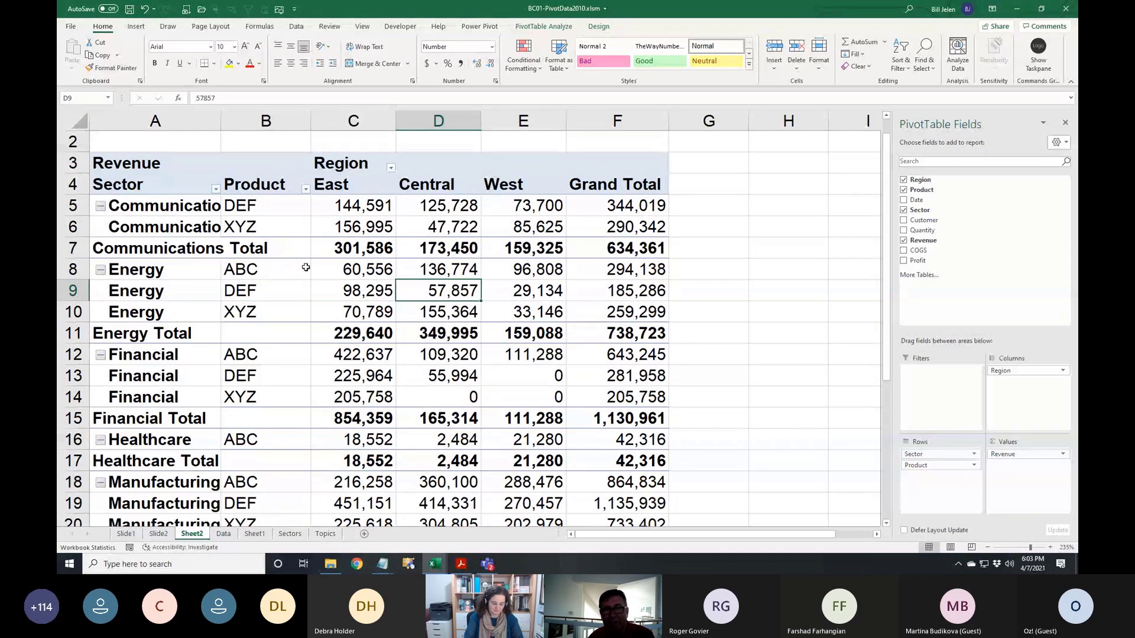
Switch the pivot to Compact Form and nest Customer under Product in Rows
click(549, 26)
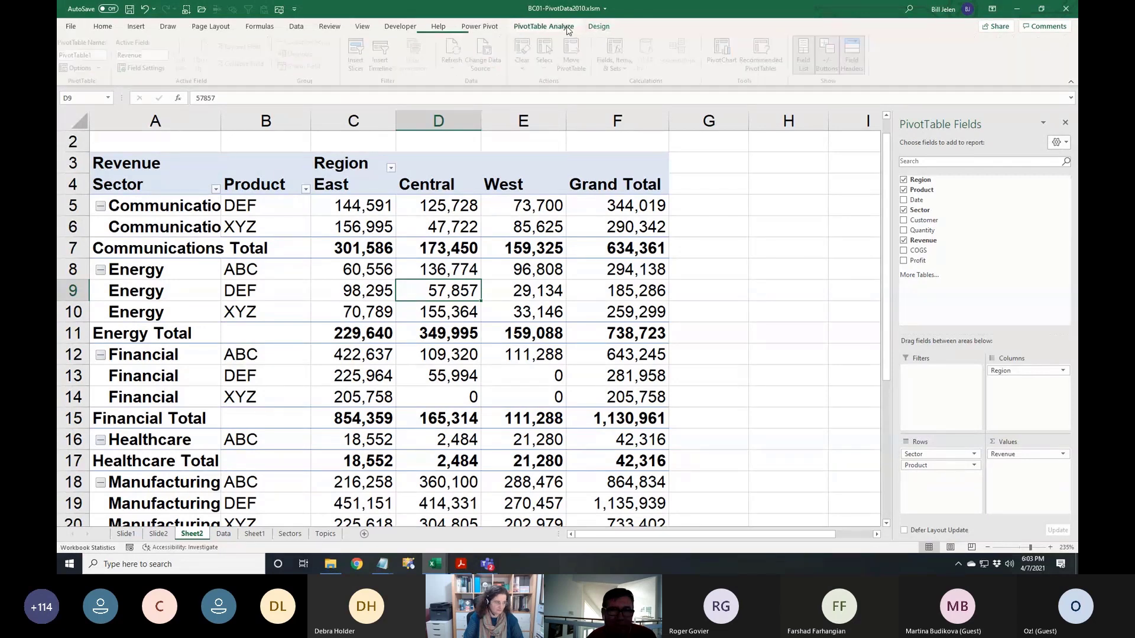
click(597, 27)
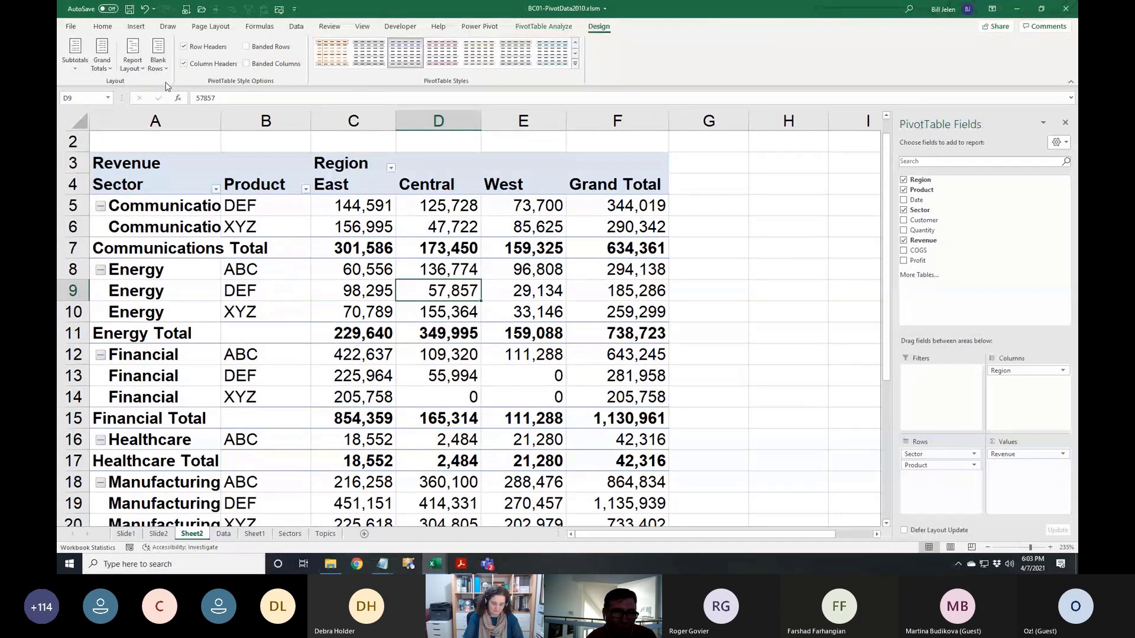
click(133, 62)
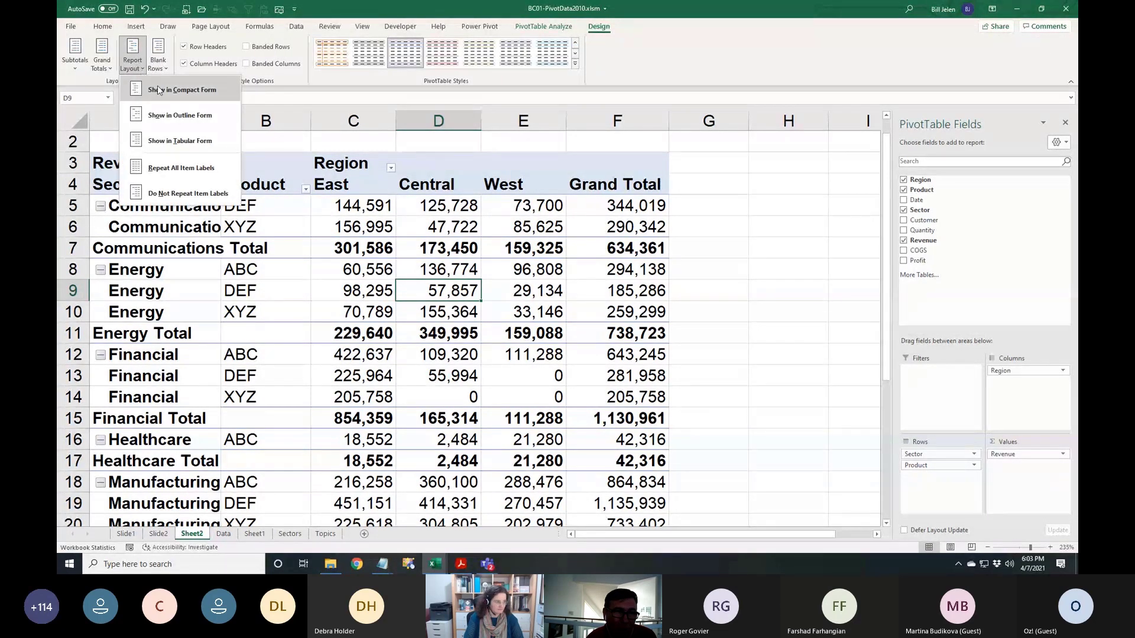
click(177, 89)
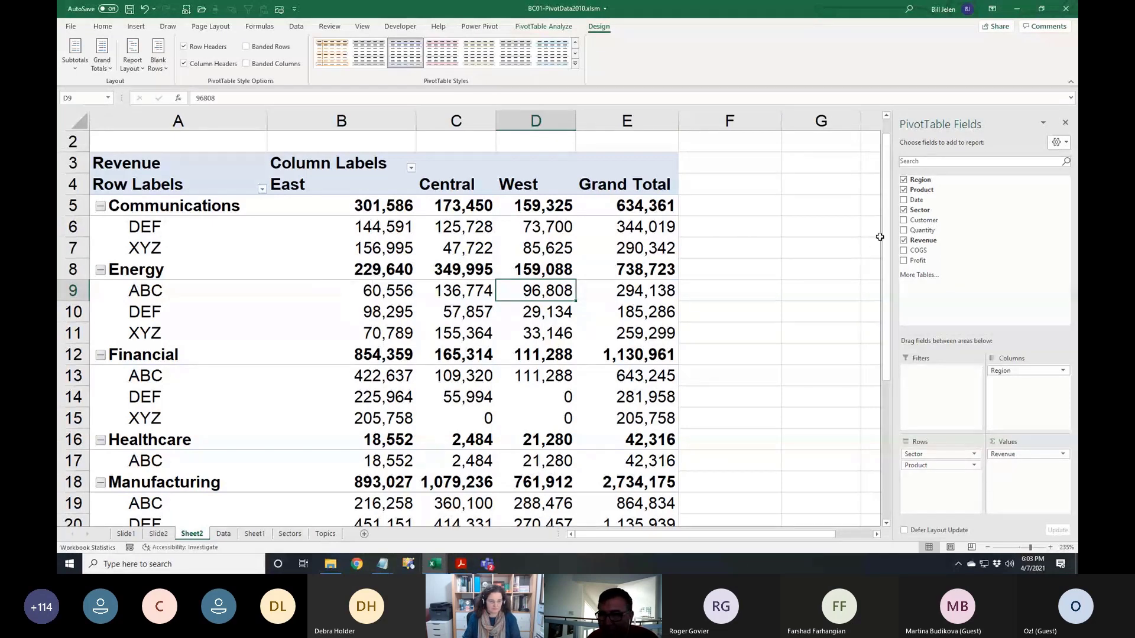
drag(924, 220, 936, 484)
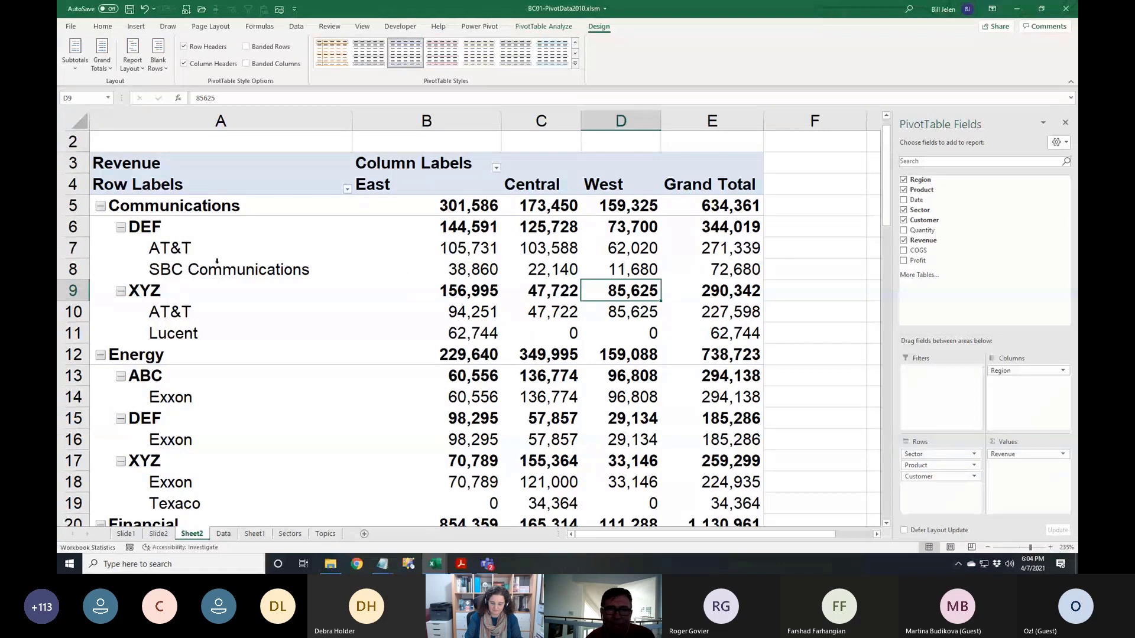
Apply Tabular Form so Sector and Product labels repeat with totals like DEF Total
click(133, 64)
click(165, 138)
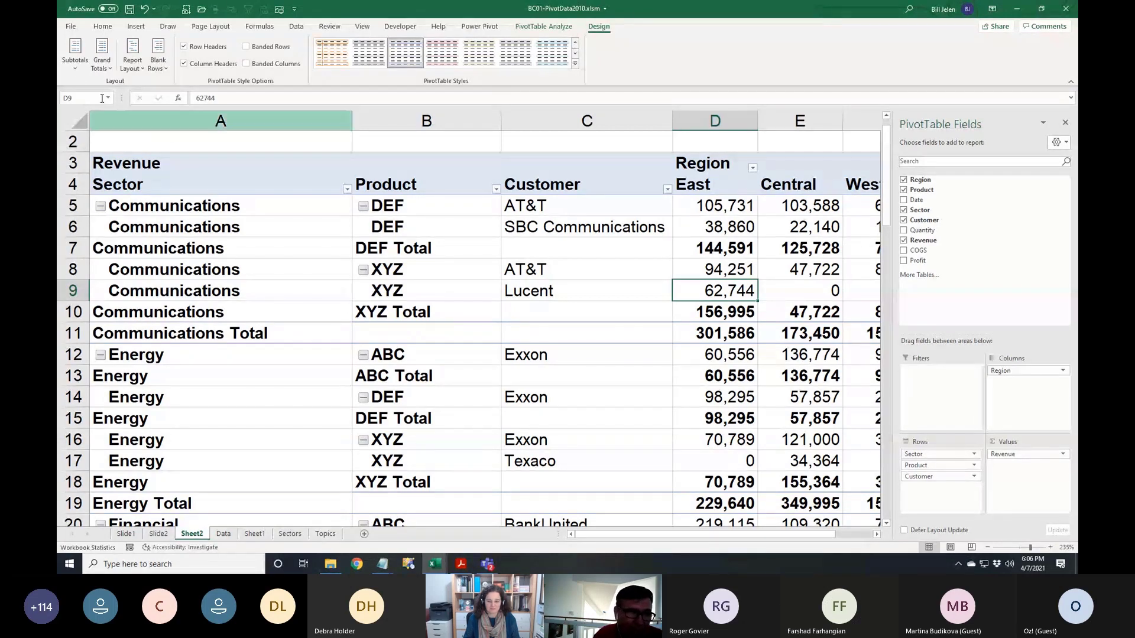
Reach PivotTable Options through Excel Options' Data default-layout editor, with that window moved aside
click(71, 27)
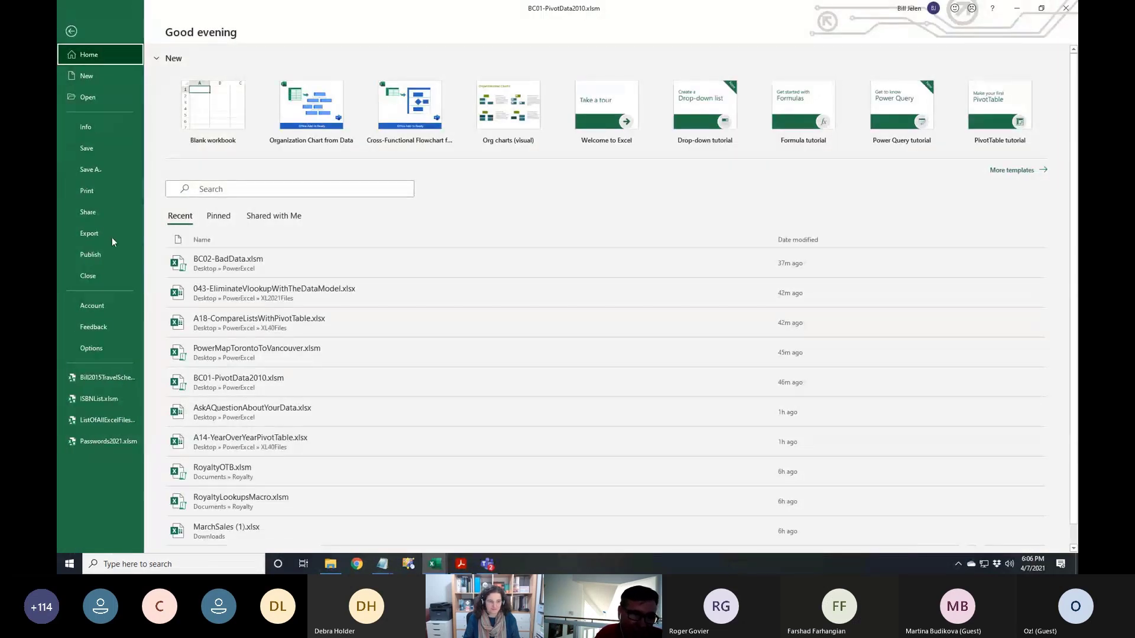
click(91, 348)
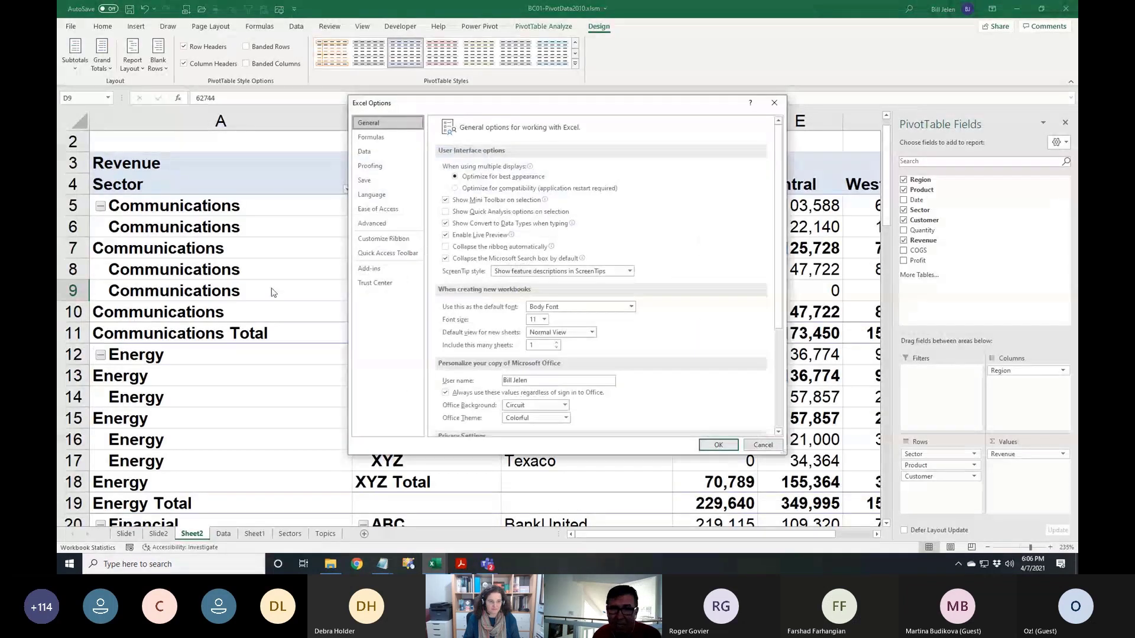
click(365, 152)
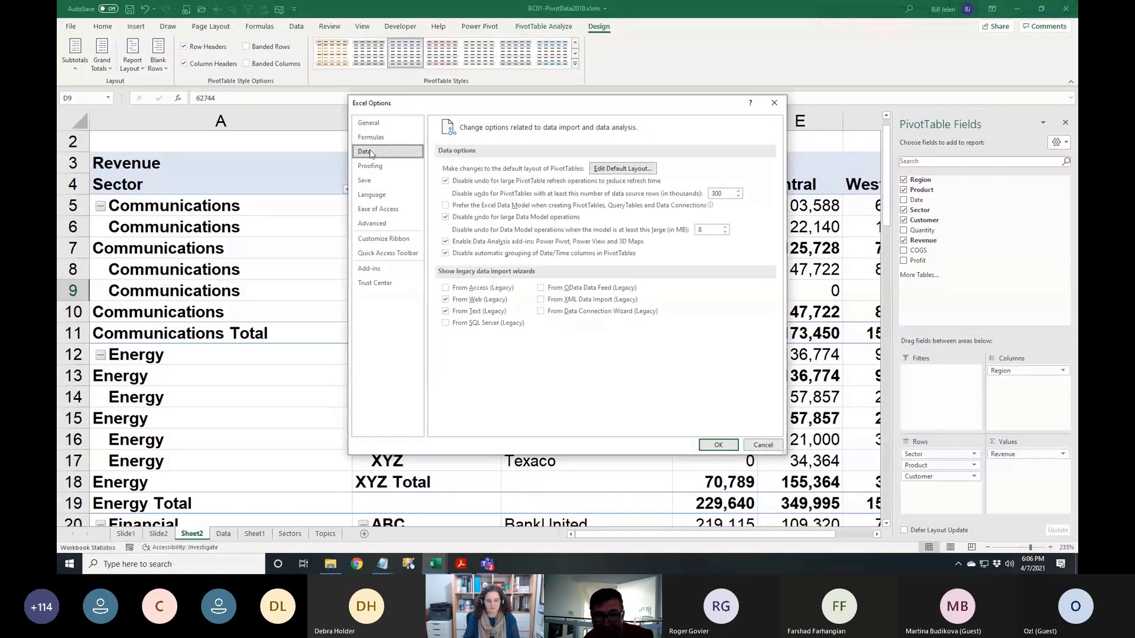
click(622, 170)
drag(225, 154, 333, 121)
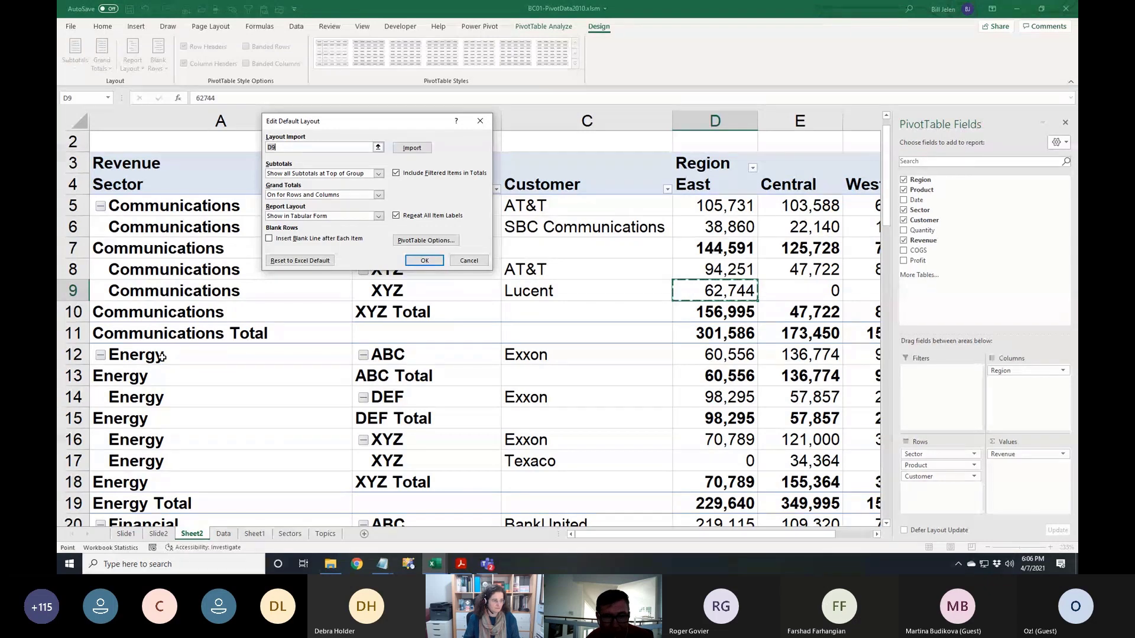
click(421, 242)
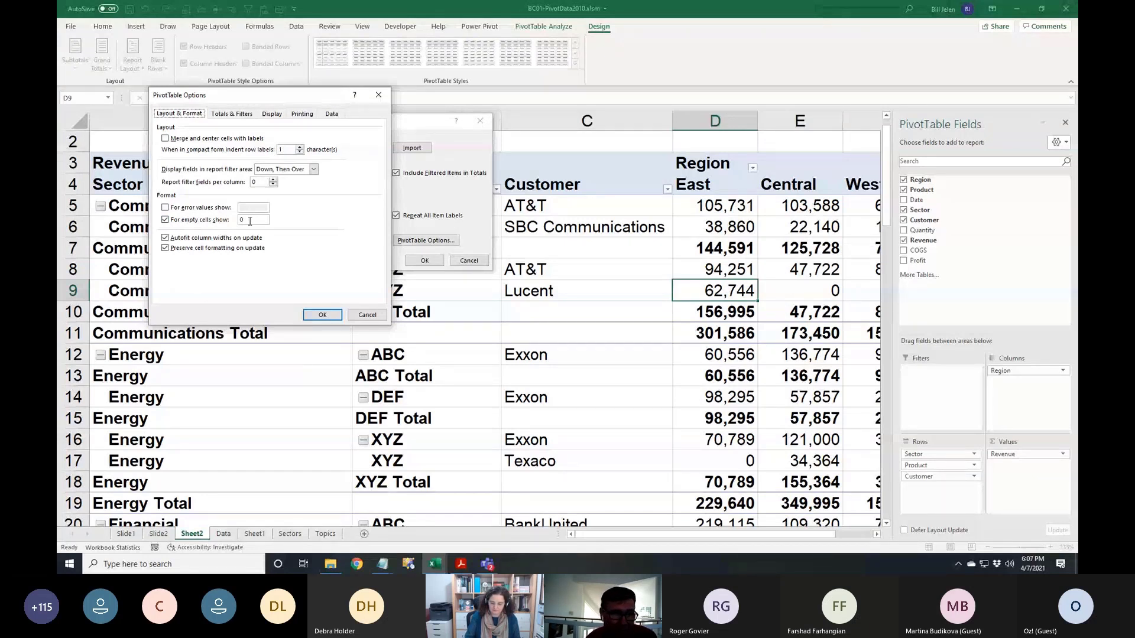
Review Totals, Layout and Display tabs, toggle Classic layout back off, and close all dialogs unchanged
click(241, 115)
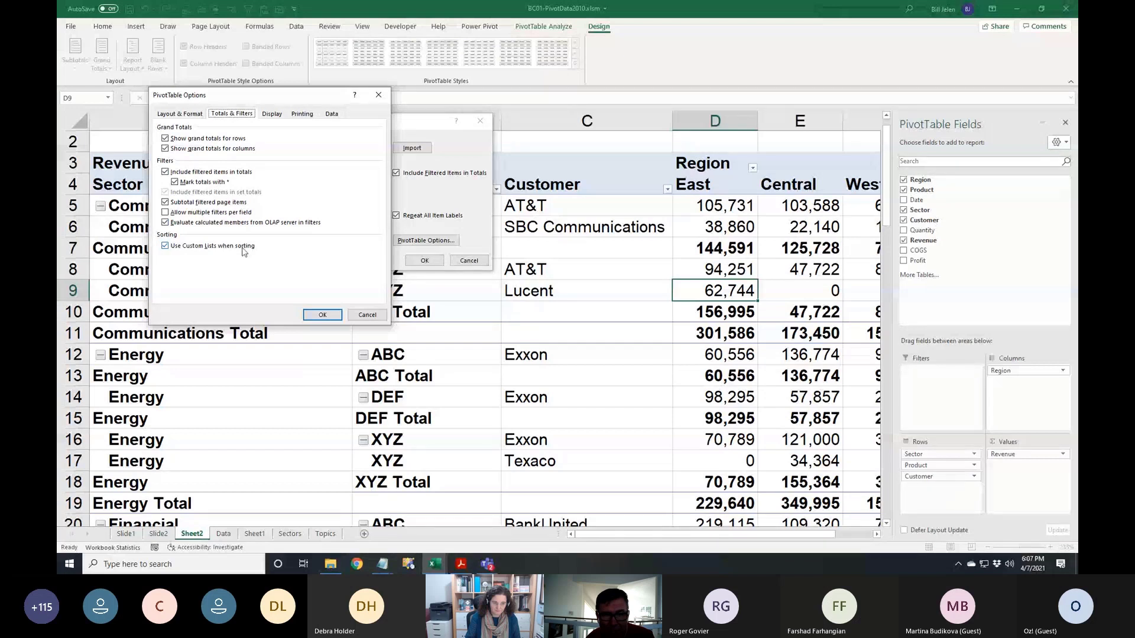
click(181, 114)
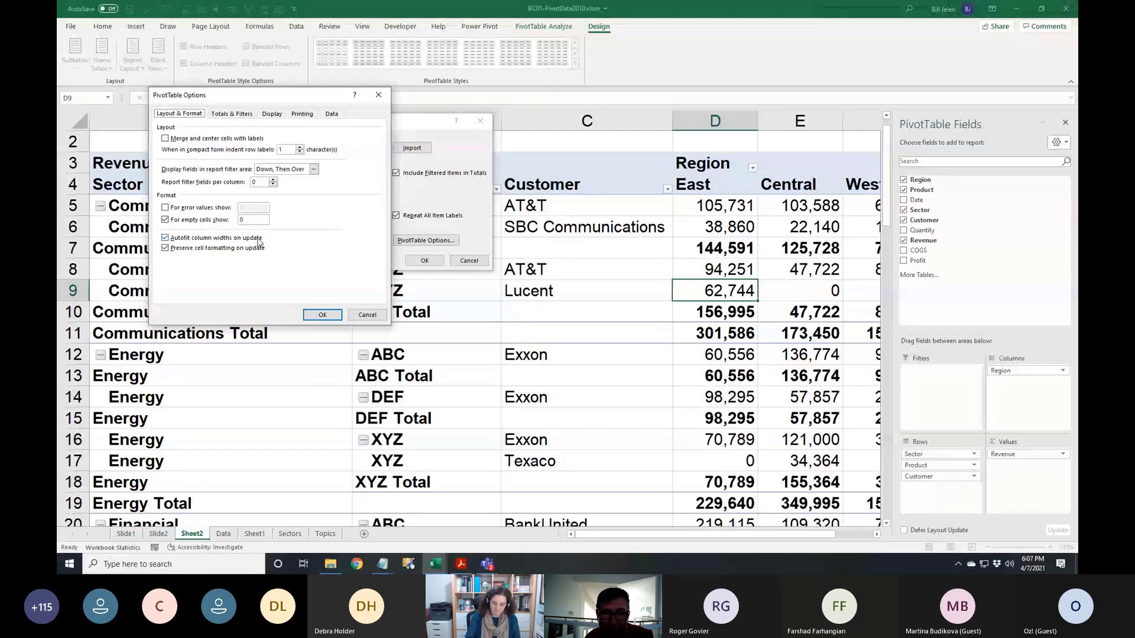
click(273, 115)
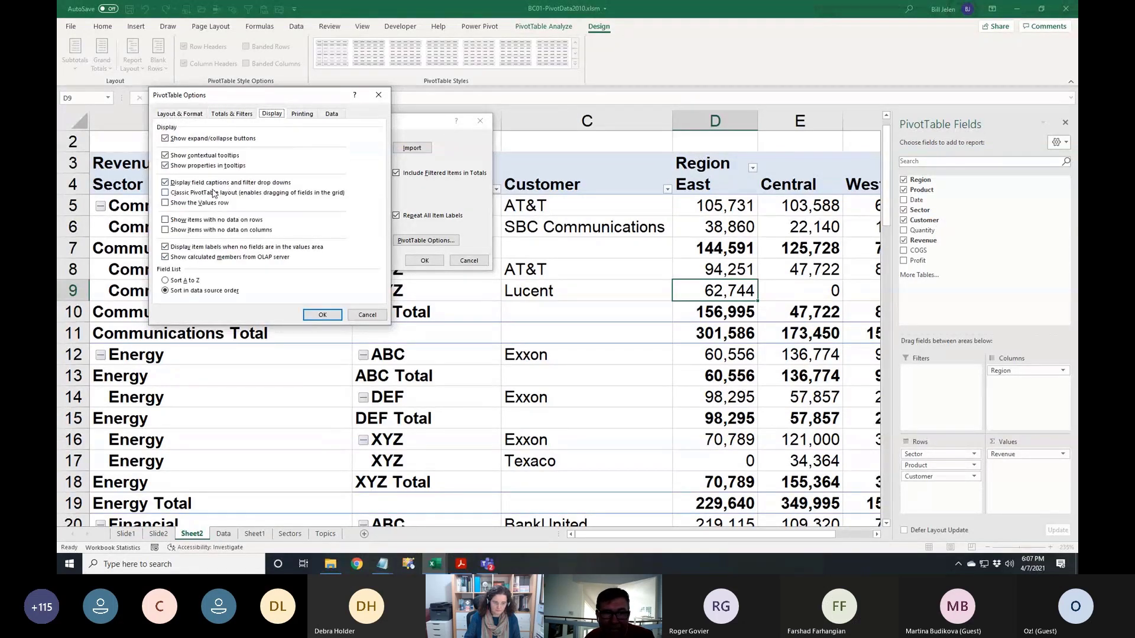
click(219, 193)
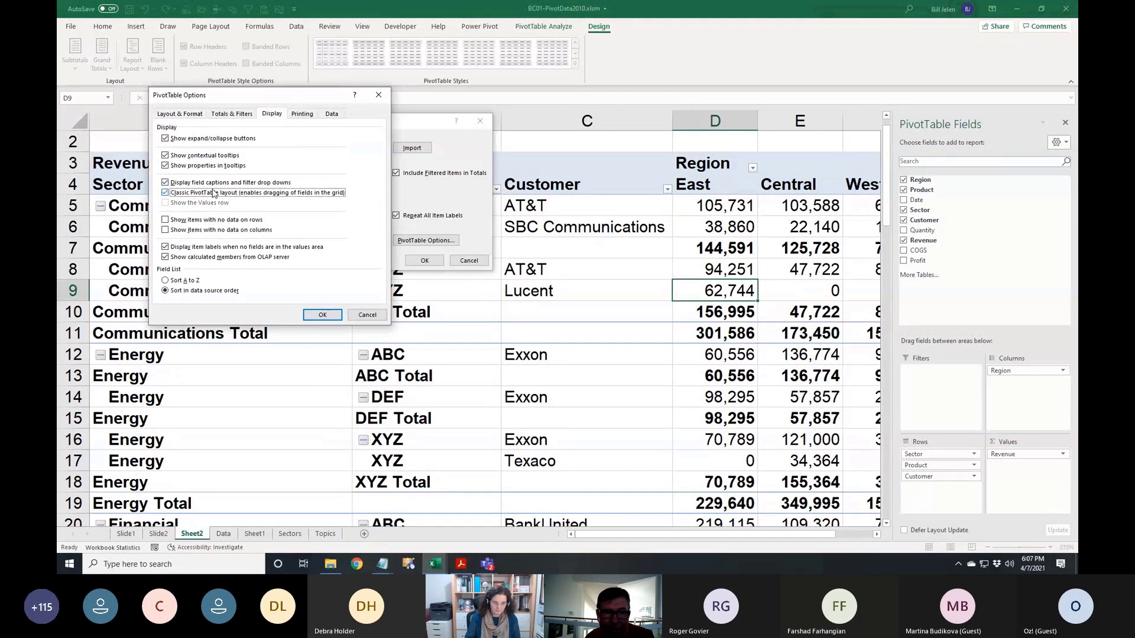
click(175, 194)
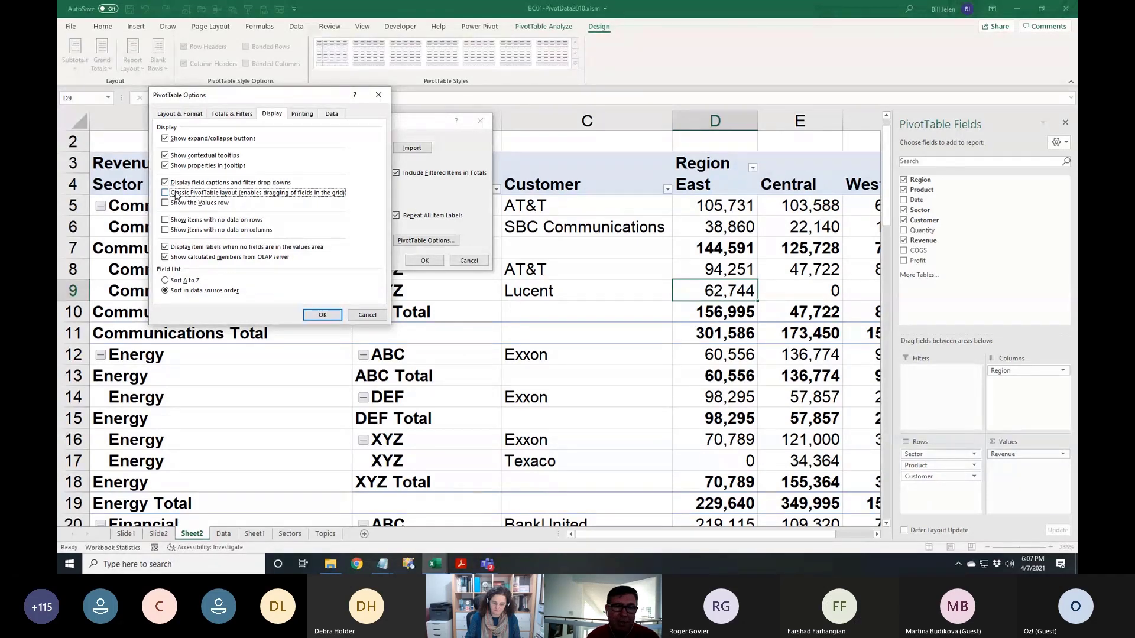
click(322, 315)
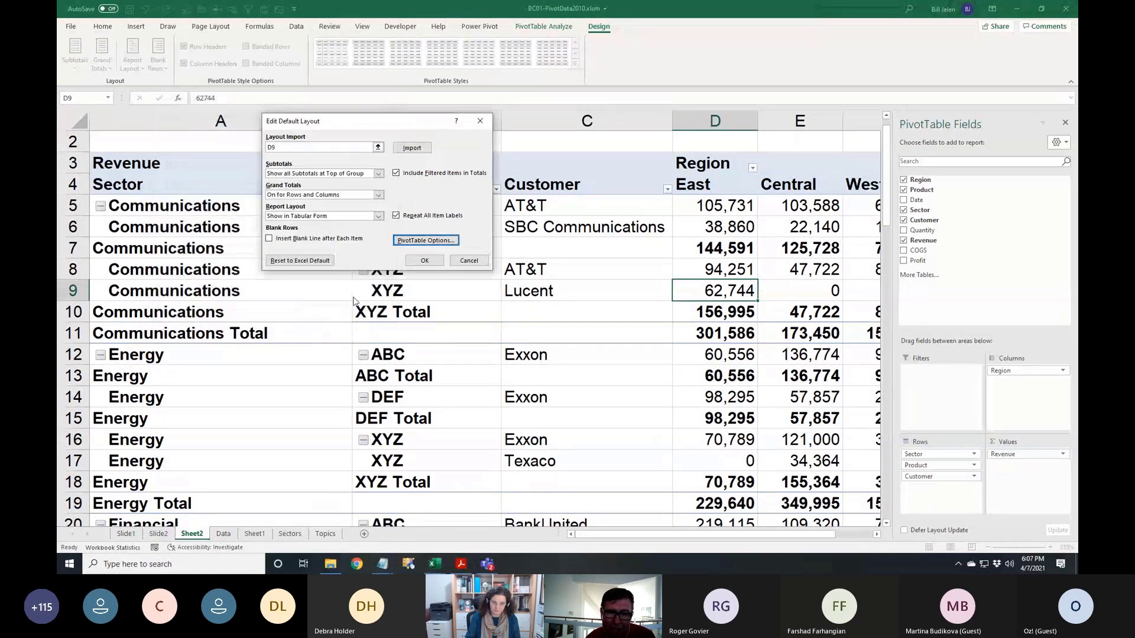
click(424, 263)
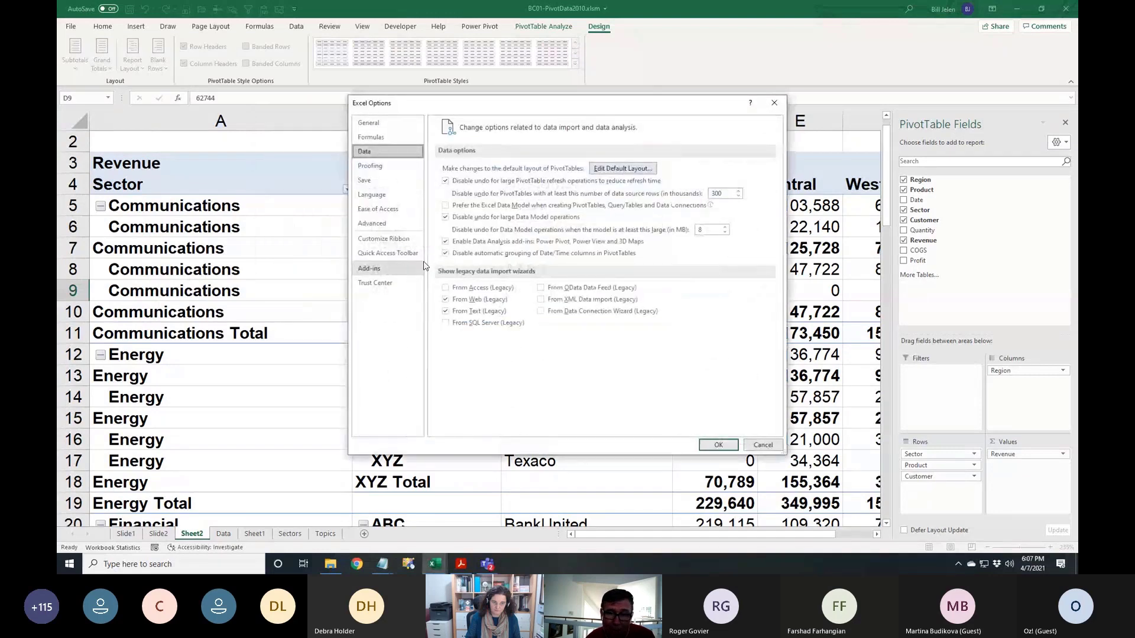
click(722, 446)
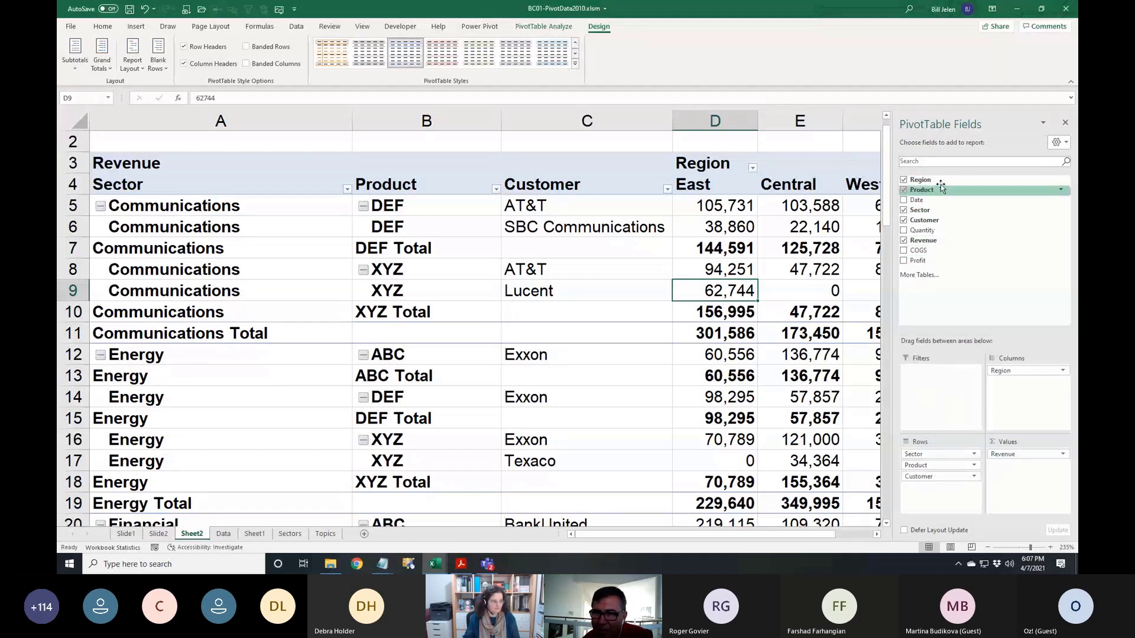
Set the PivotTable Fields pane to Fields Section and Areas Section Side-By-Side
click(1065, 143)
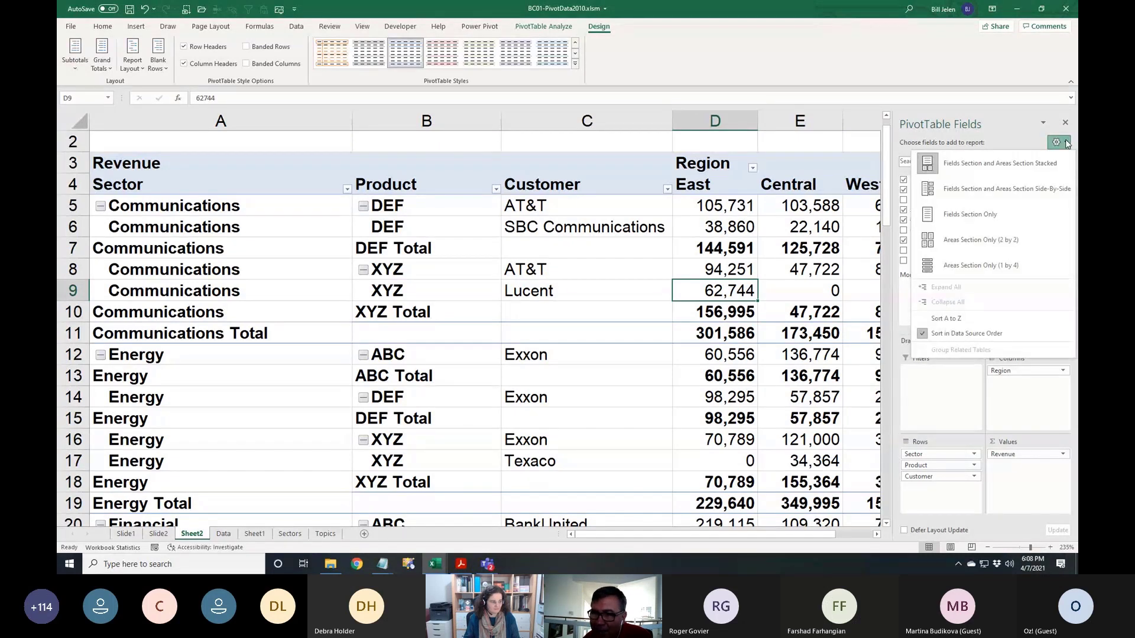
click(1007, 189)
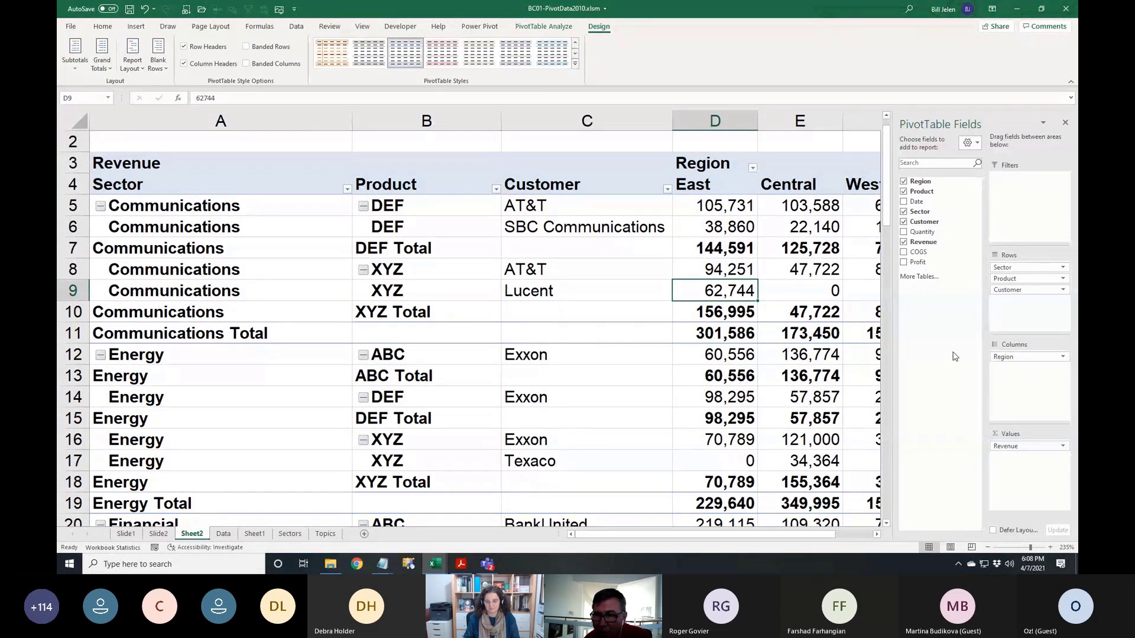
Clear Customer, Product and Sector from Rows, briefly try Customer, then add Product instead
drag(1007, 294, 944, 330)
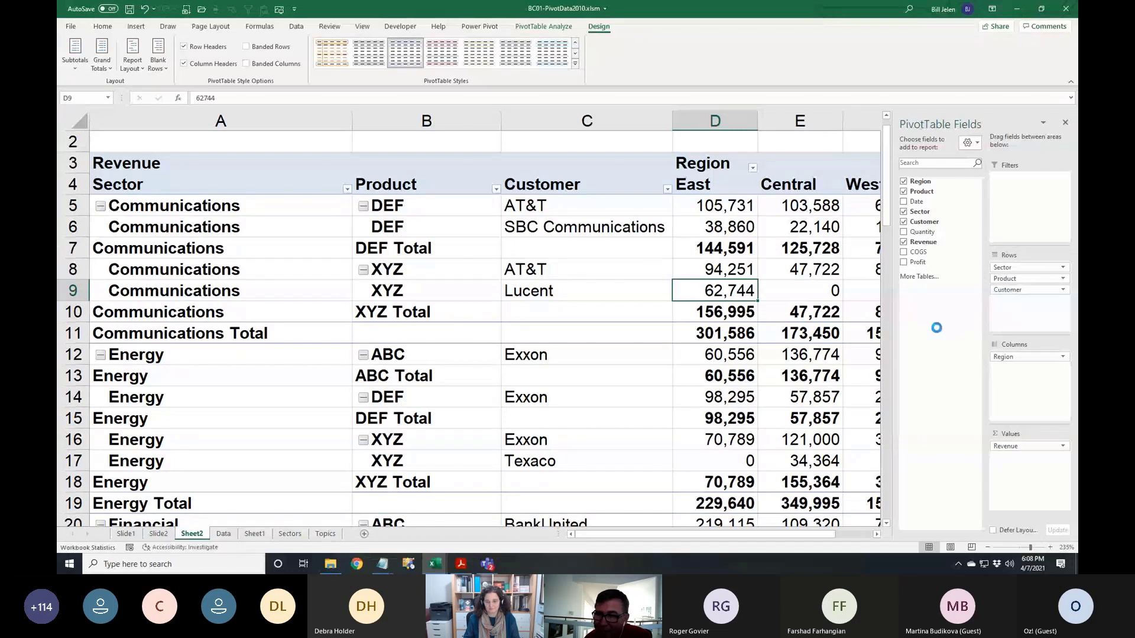
drag(1022, 278, 933, 327)
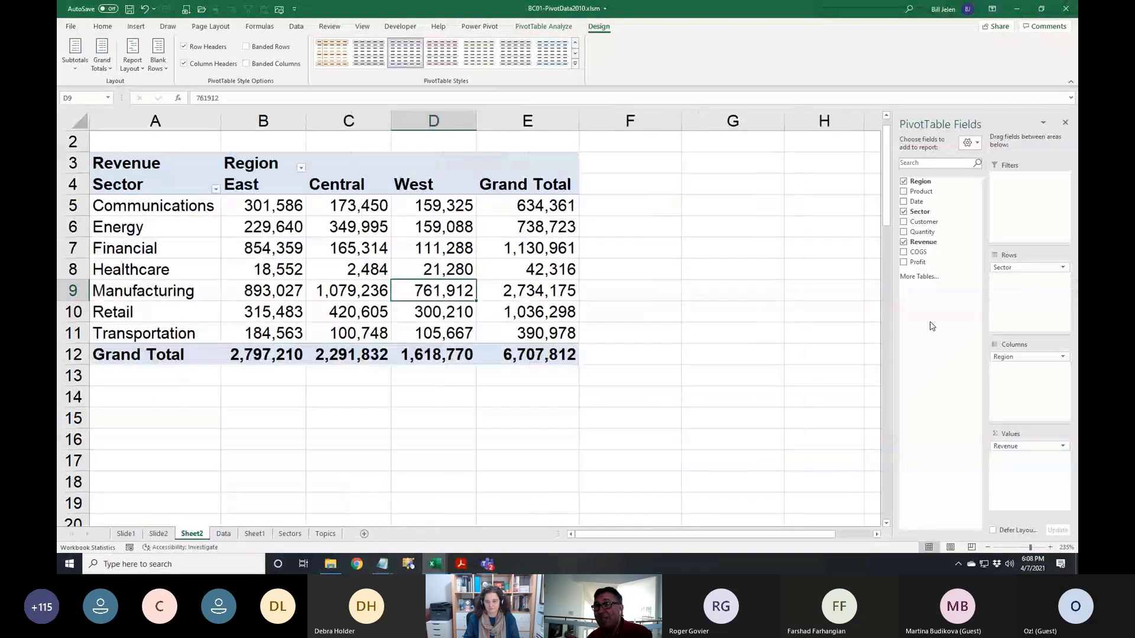
drag(1017, 276, 937, 324)
click(904, 224)
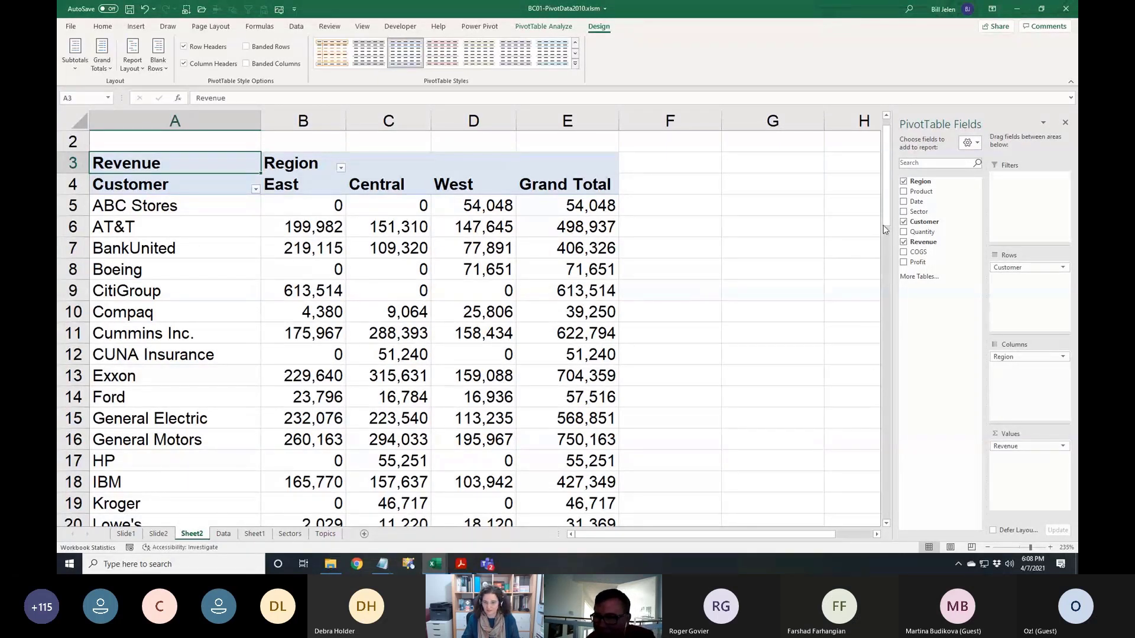
click(904, 222)
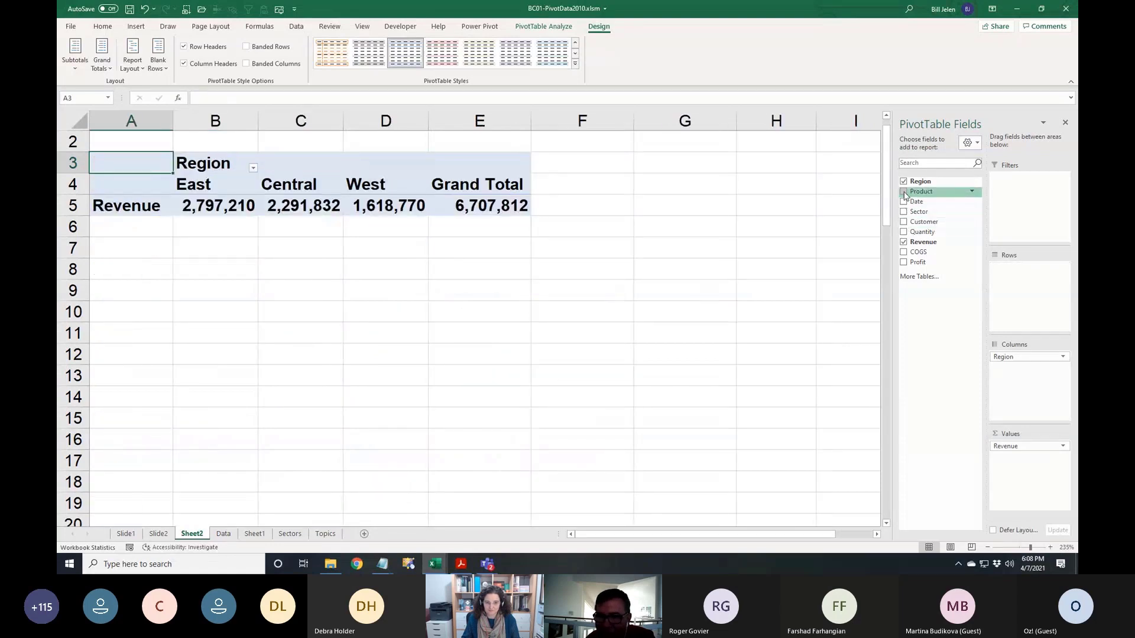
click(903, 191)
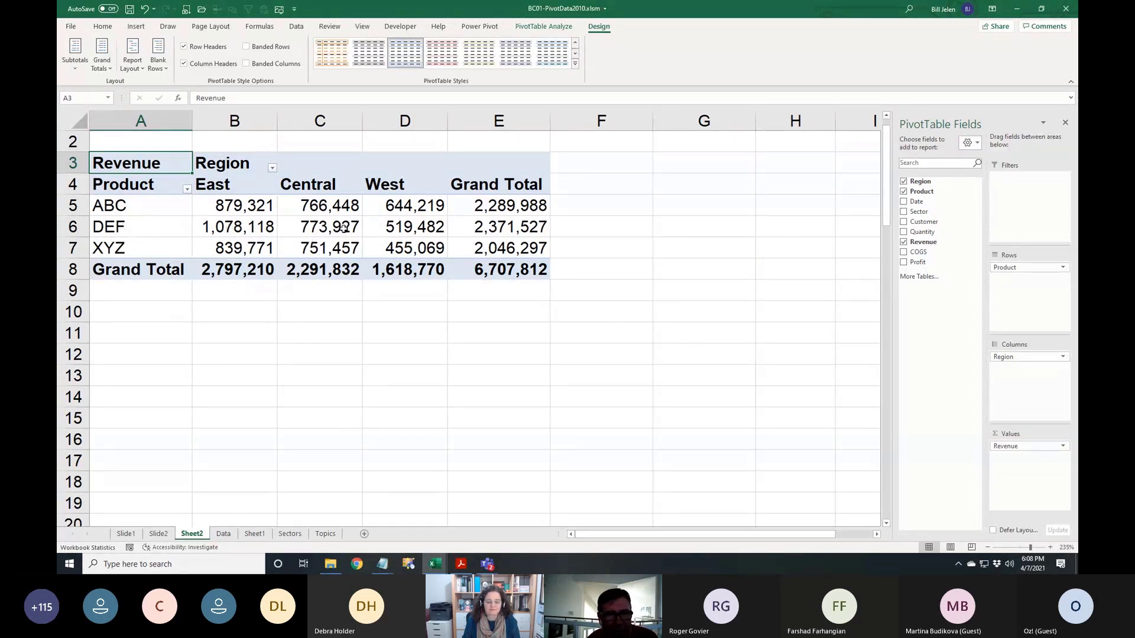
Give the DEF West revenue cell D6 a light orange fill through Format Cells
mouse_move(403, 226)
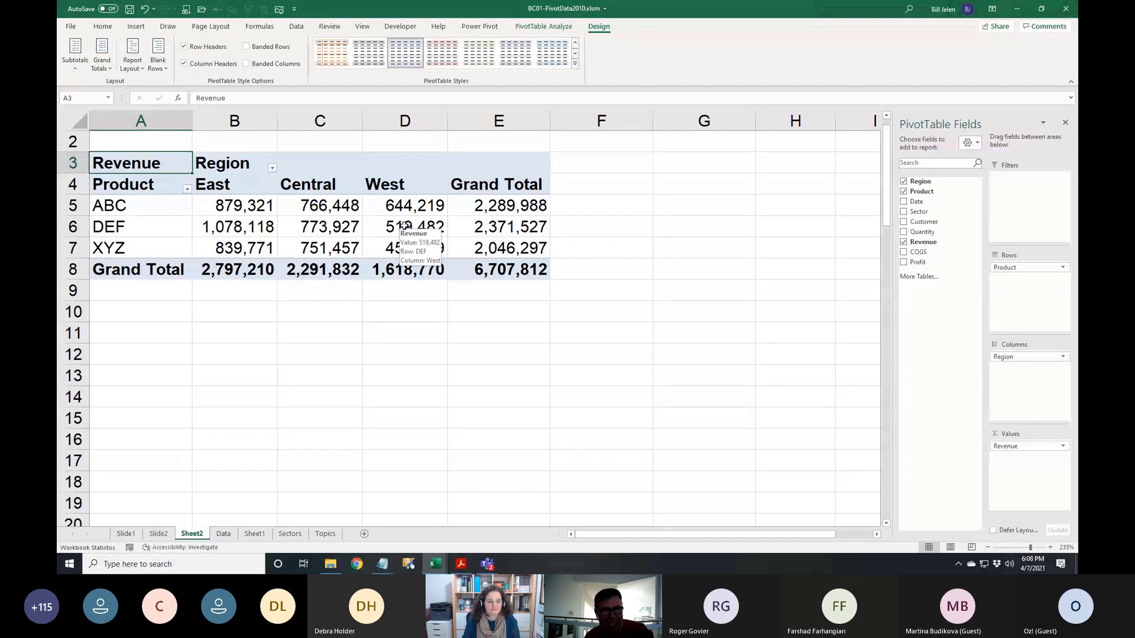
click(403, 226)
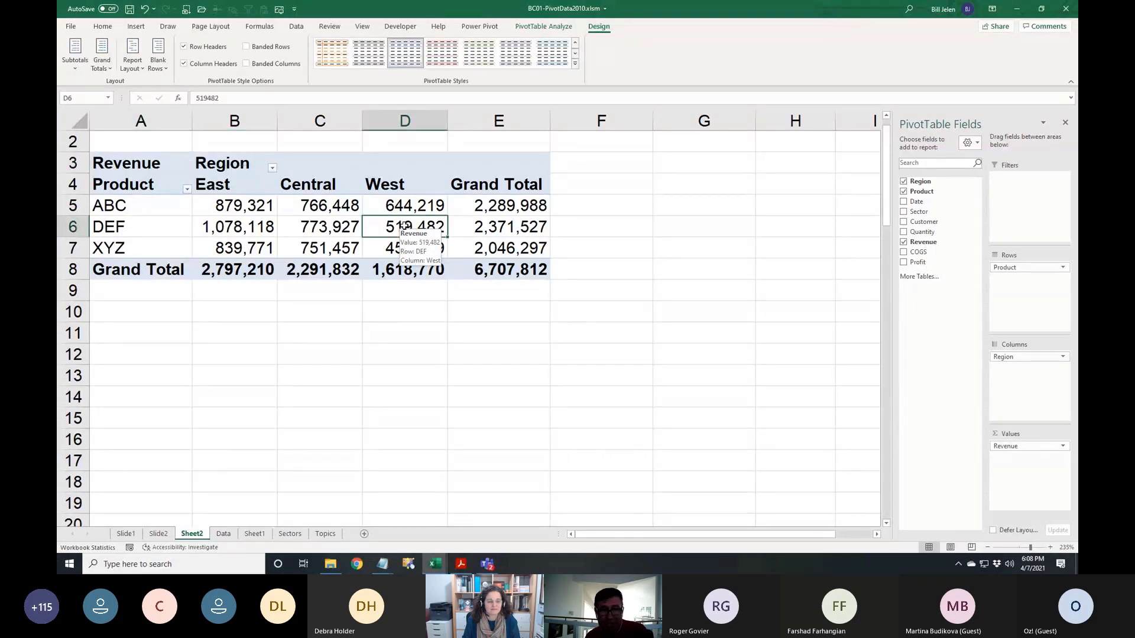
right_click(403, 226)
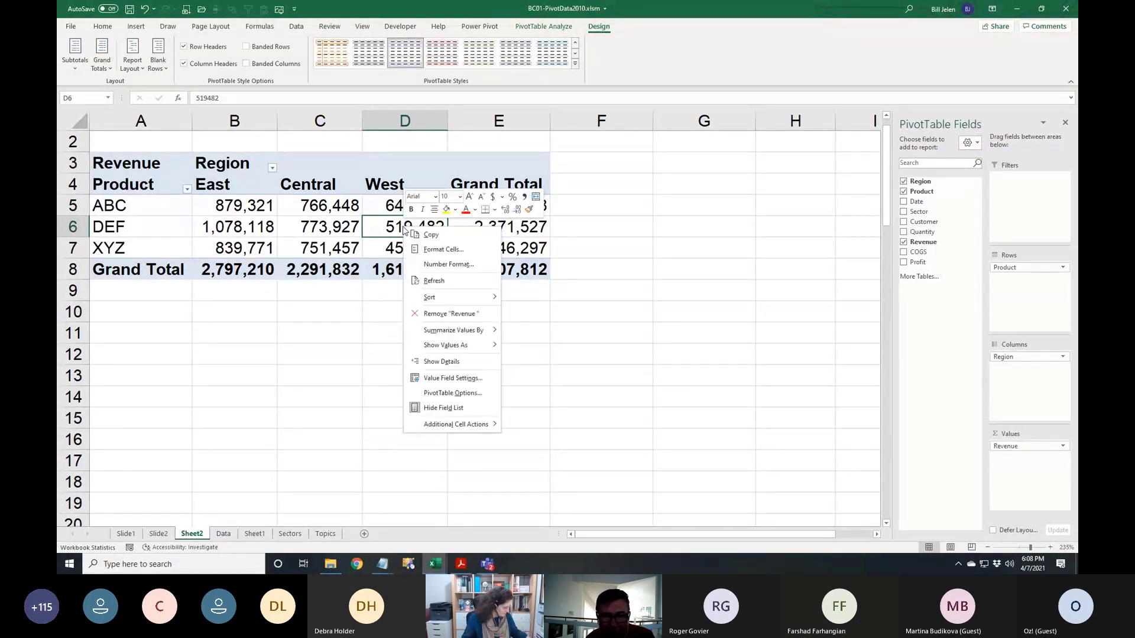
click(430, 250)
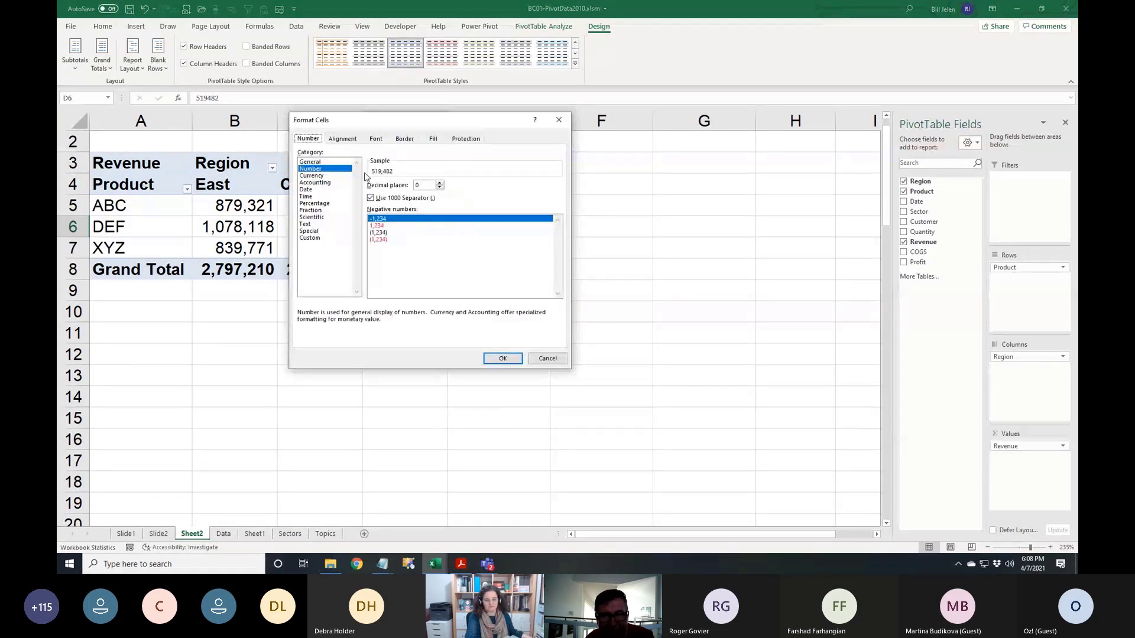
click(432, 139)
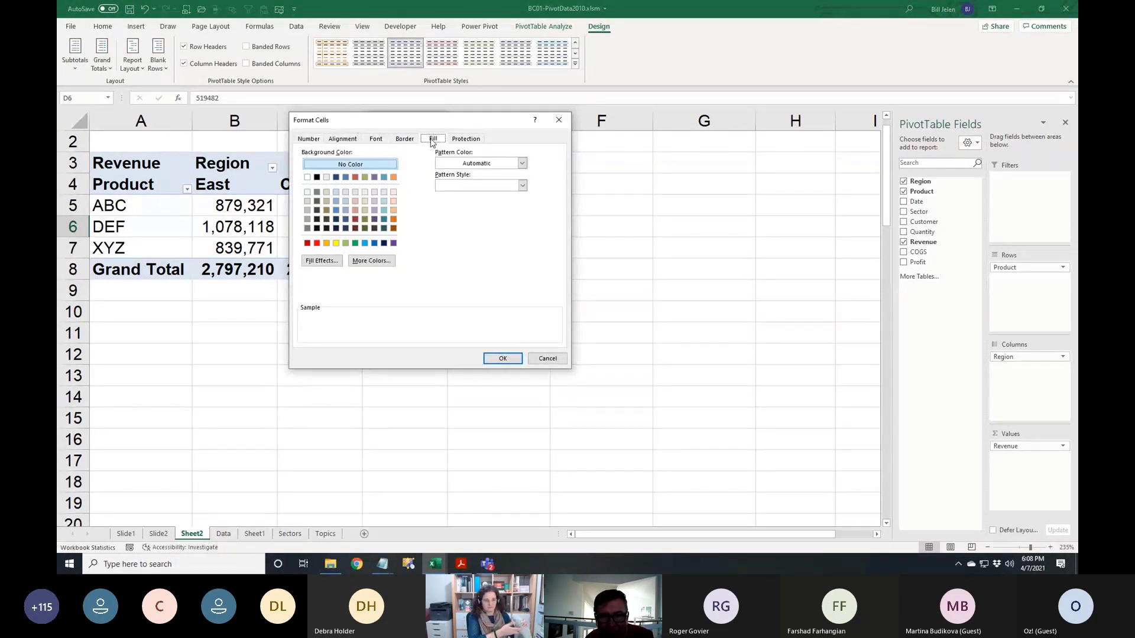
click(394, 211)
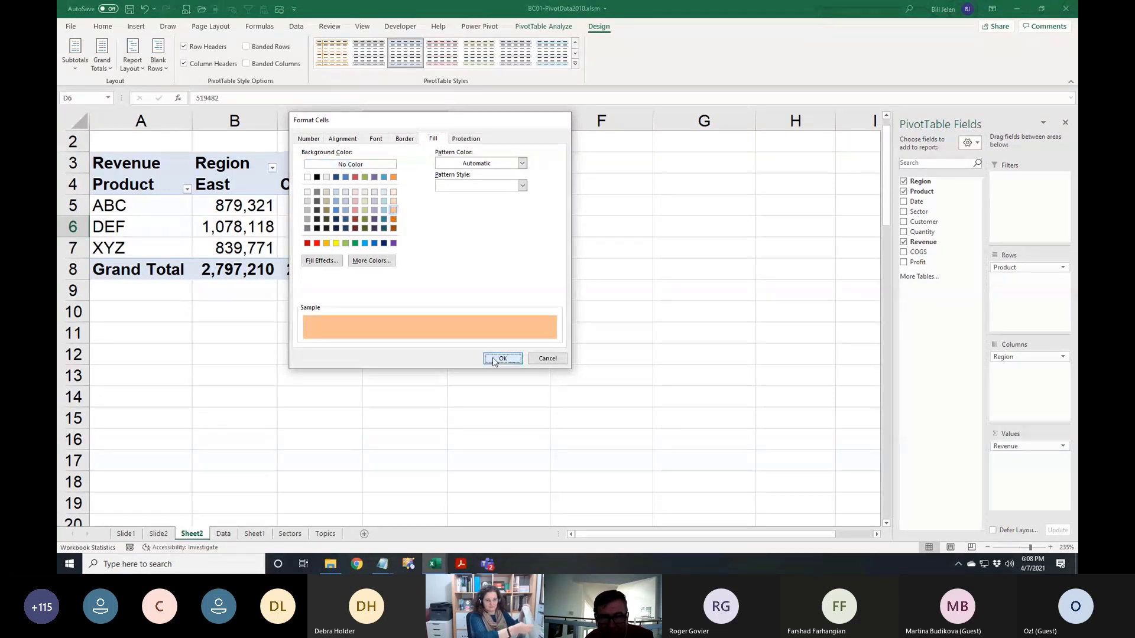
click(502, 358)
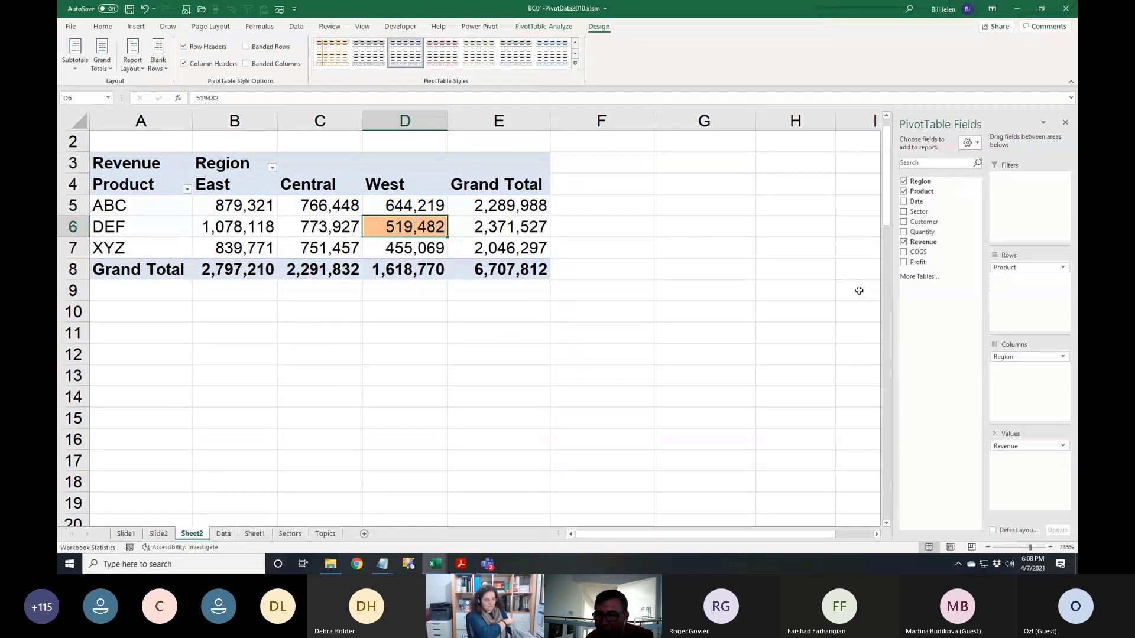
Put Region in rows with Sector beneath it and Product across, confirming West DEF cells D21:D27 stay orange
drag(1011, 267, 1028, 305)
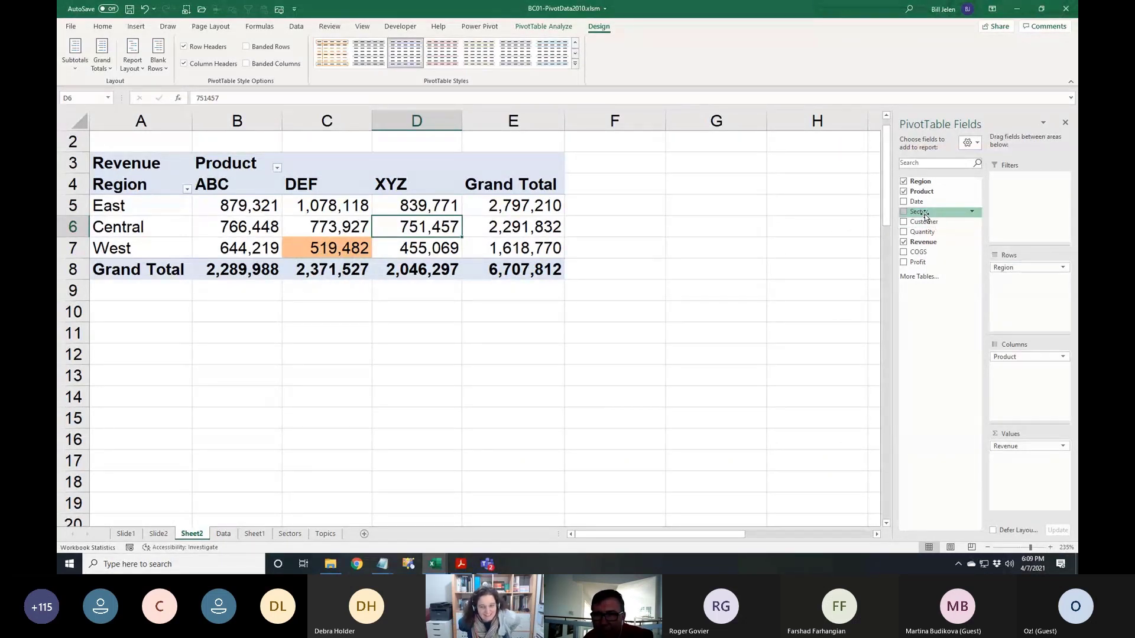
drag(923, 212, 1027, 302)
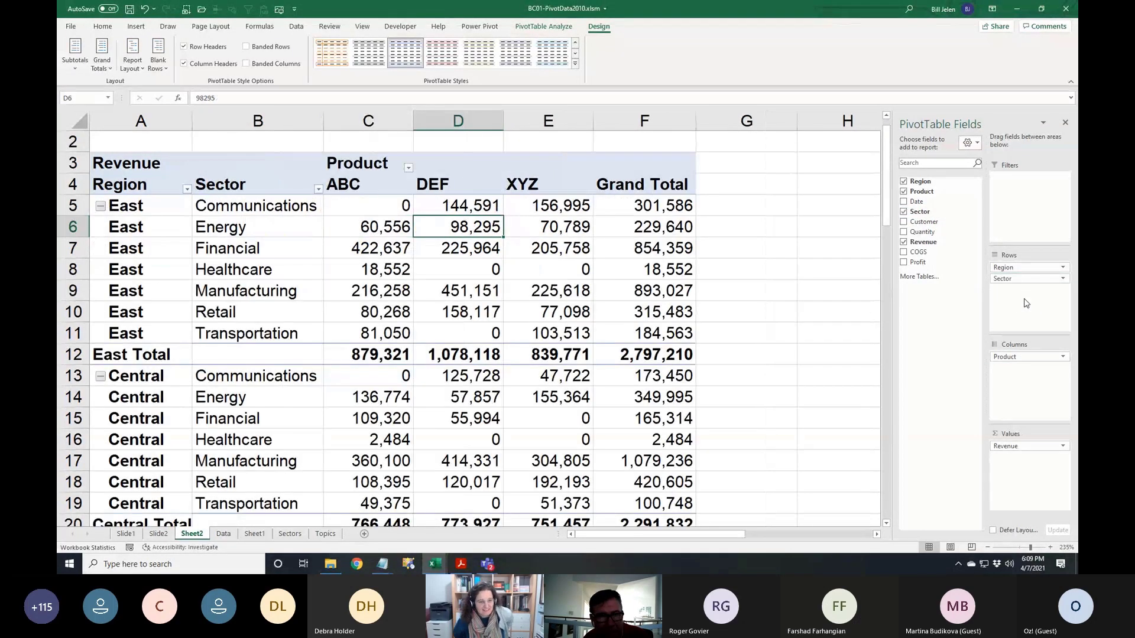
scroll(688, 309, down, 6)
scroll(467, 296, up, 1)
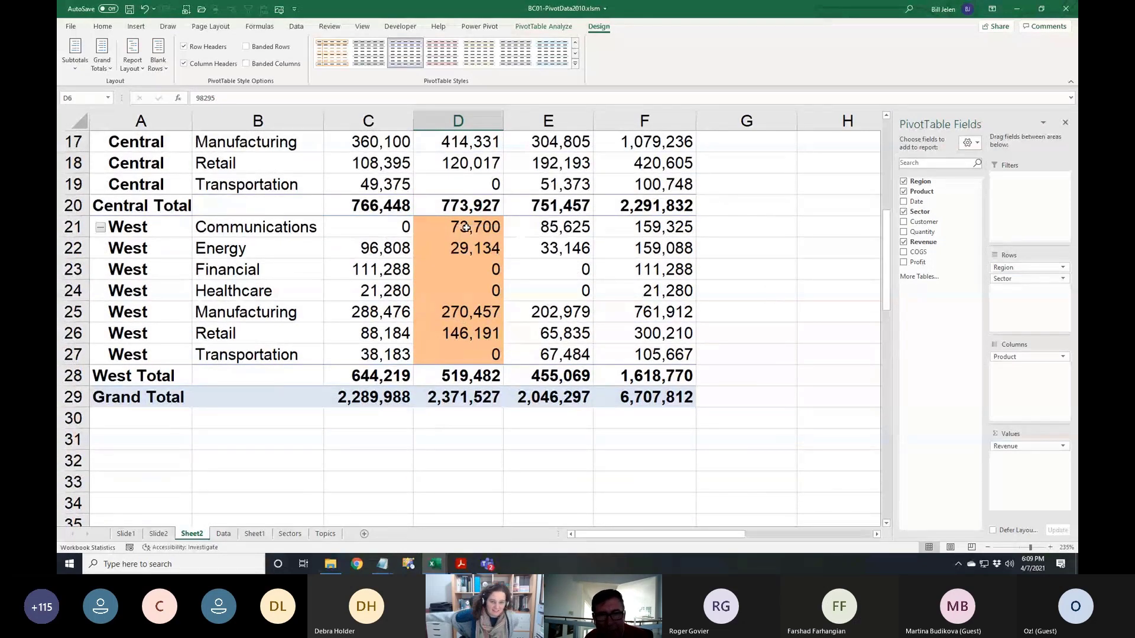
scroll(512, 237, up, 5)
scroll(512, 237, up, 1)
scroll(488, 195, down, 6)
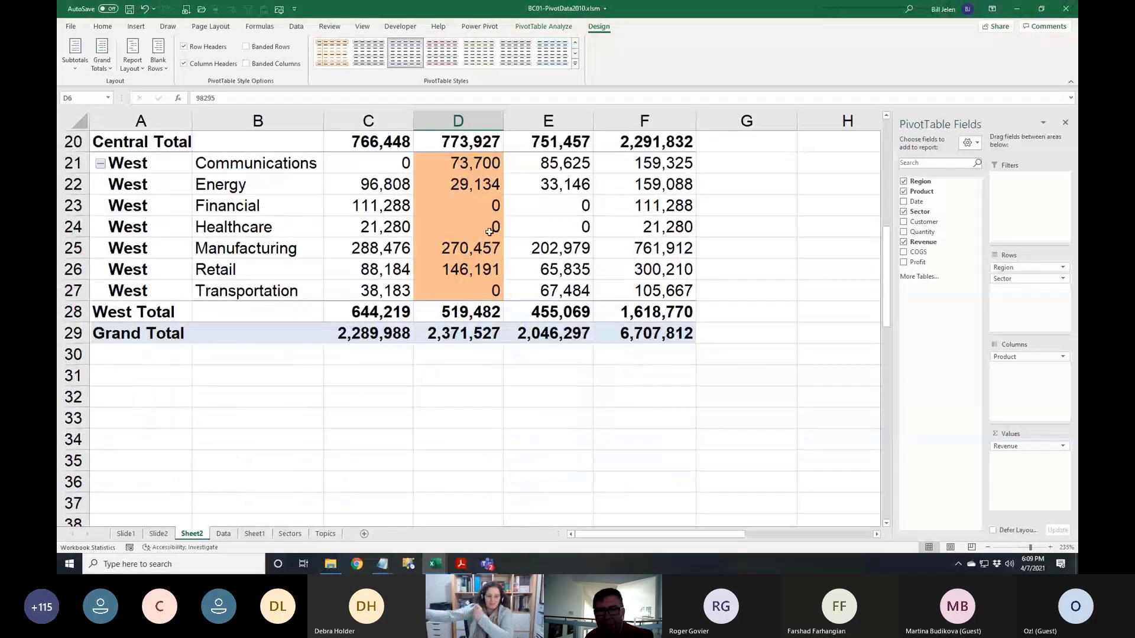
mouse_move(484, 197)
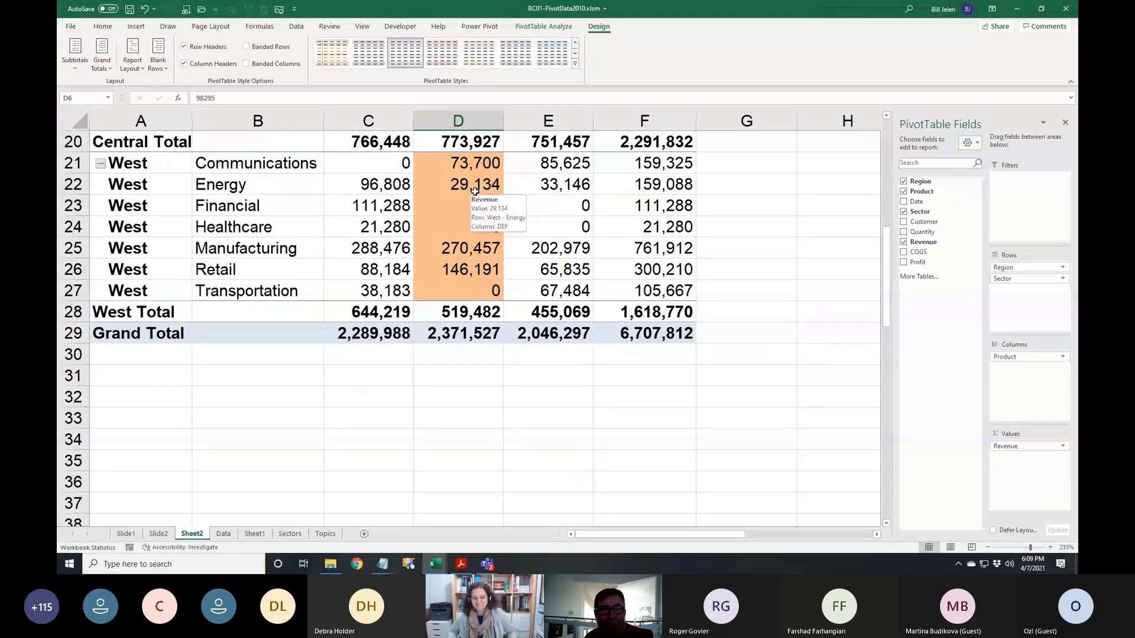
scroll(482, 204, up, 1)
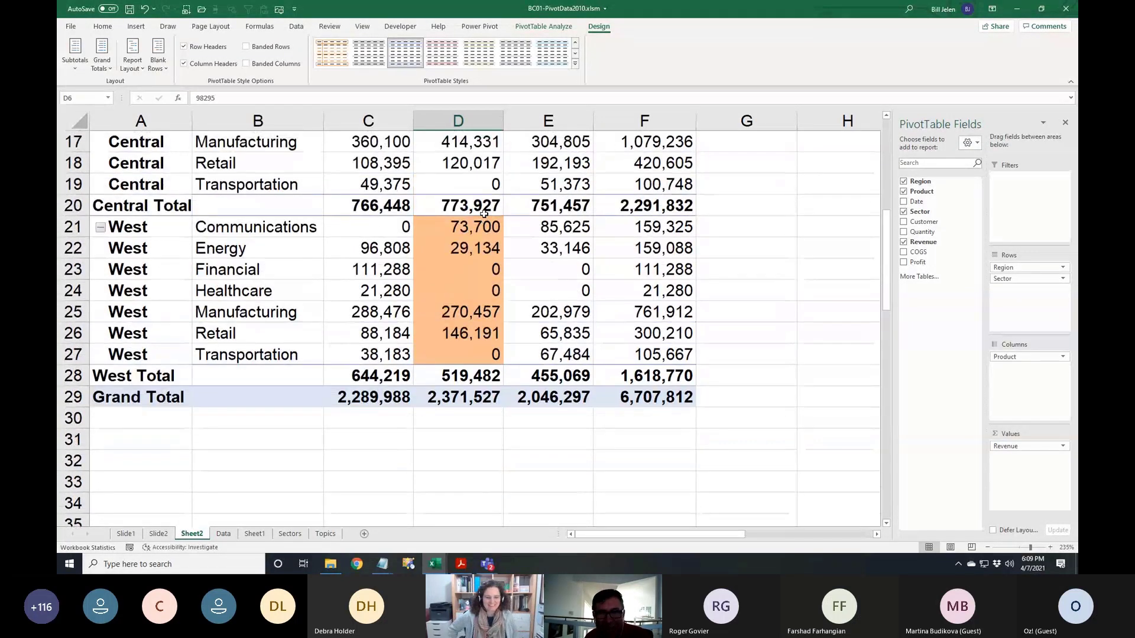
mouse_move(557, 282)
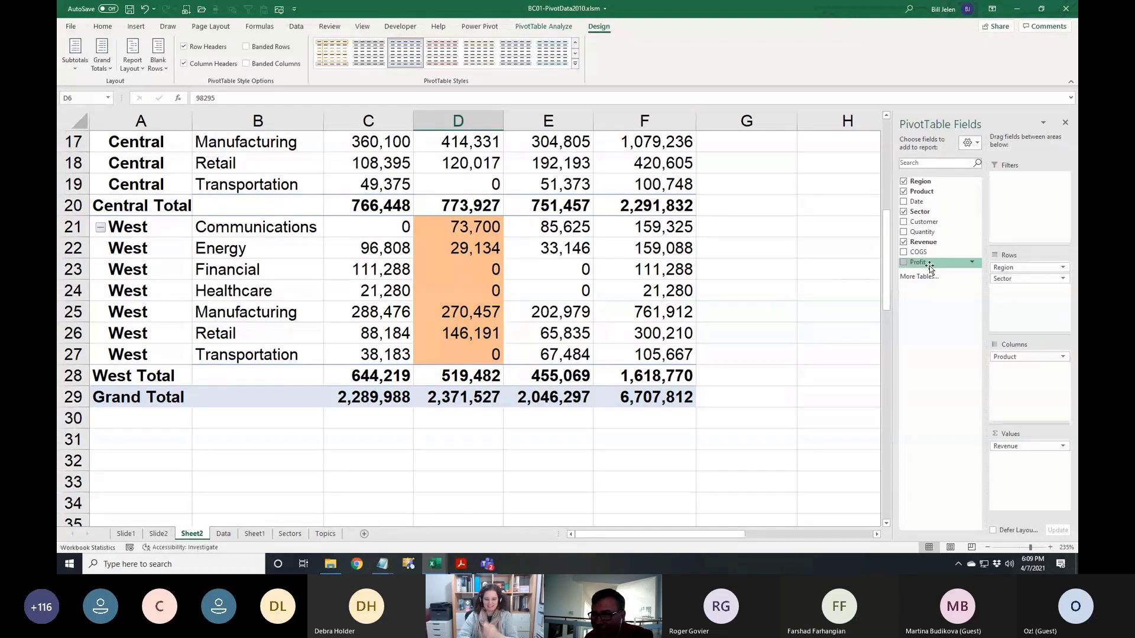
Drop Sector, Region and Product so the pivot lists Revenue per Customer, e.g. AT&T 498,937
drag(990, 279, 960, 315)
mouse_move(1008, 268)
mouse_down()
mouse_move(925, 221)
mouse_move(1005, 269)
mouse_up()
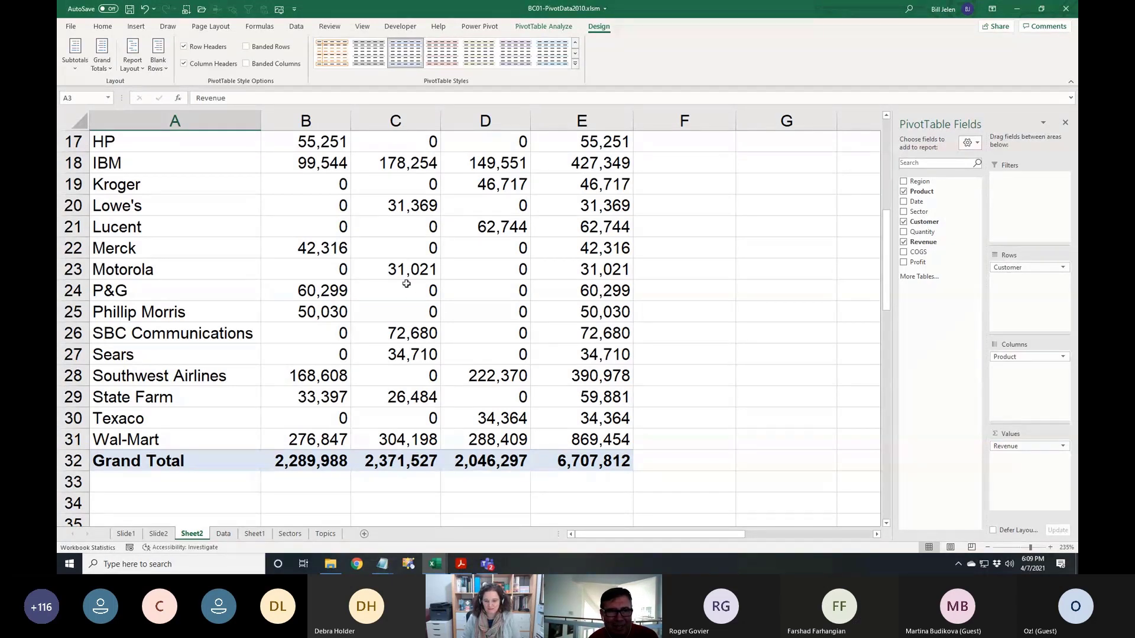
scroll(407, 283, up, 5)
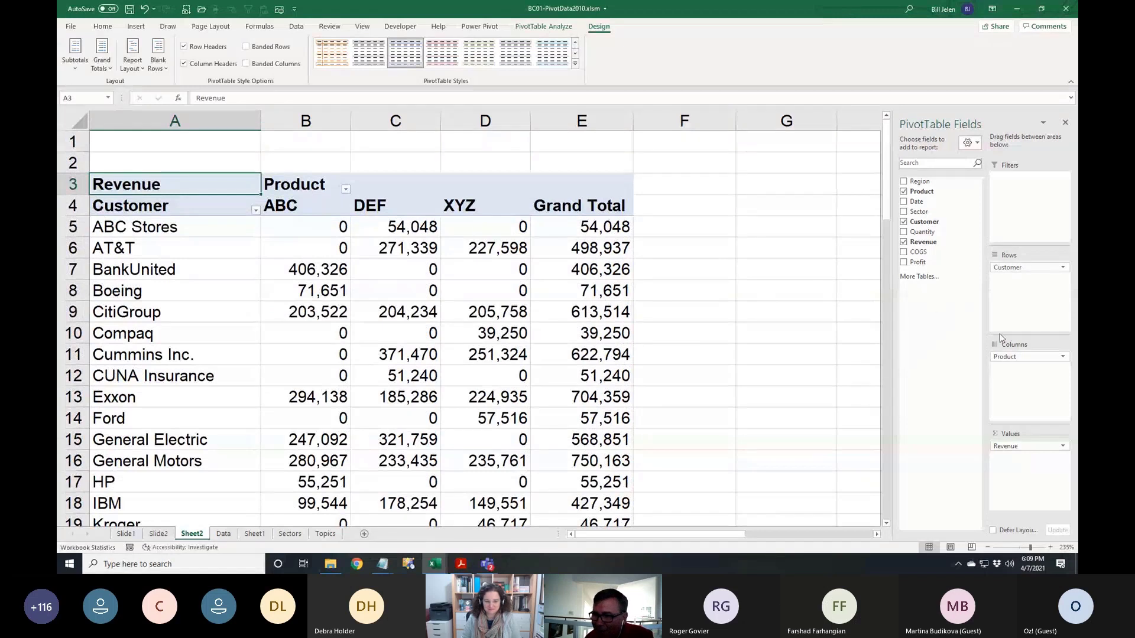
drag(1014, 356, 925, 339)
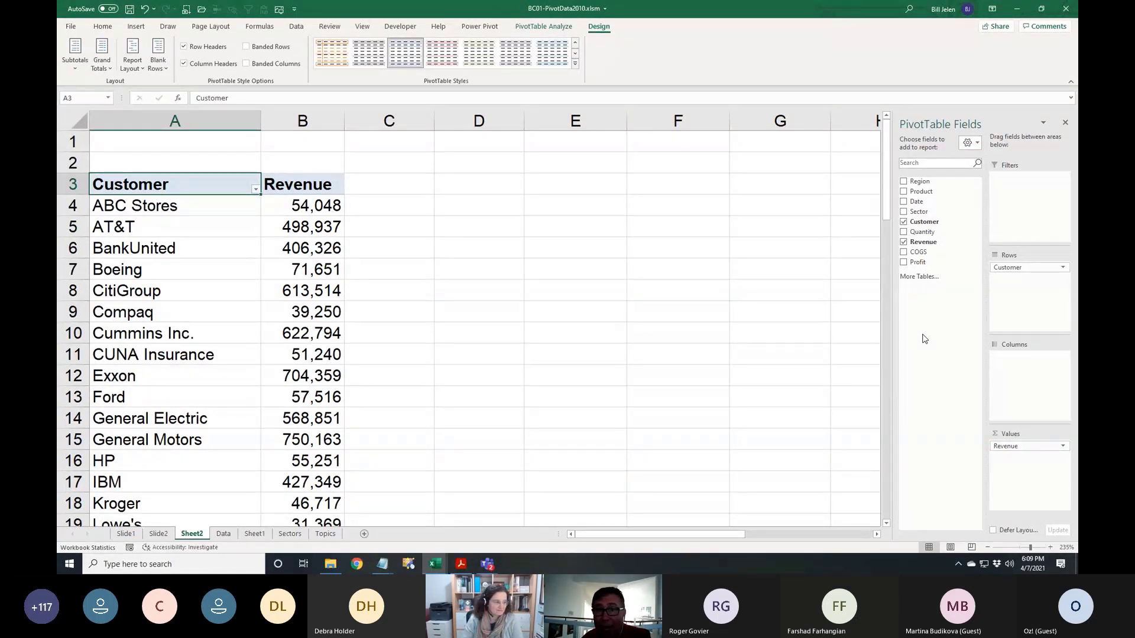
Delete the Sheet2 pivot sheet, confirming the permanent deletion
right_click(195, 534)
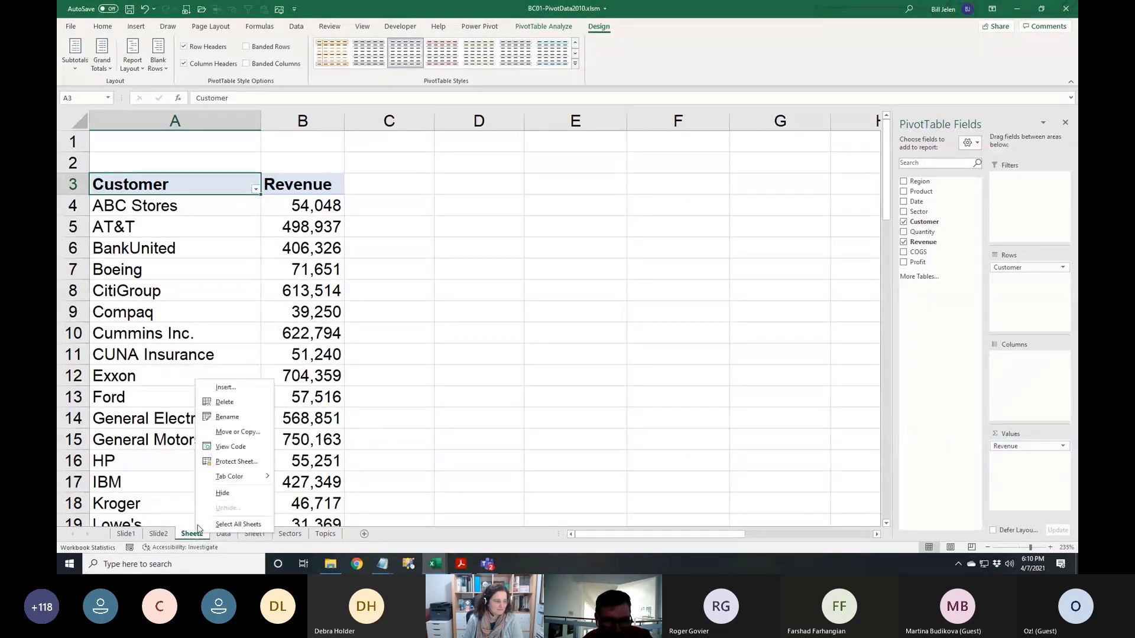
click(223, 405)
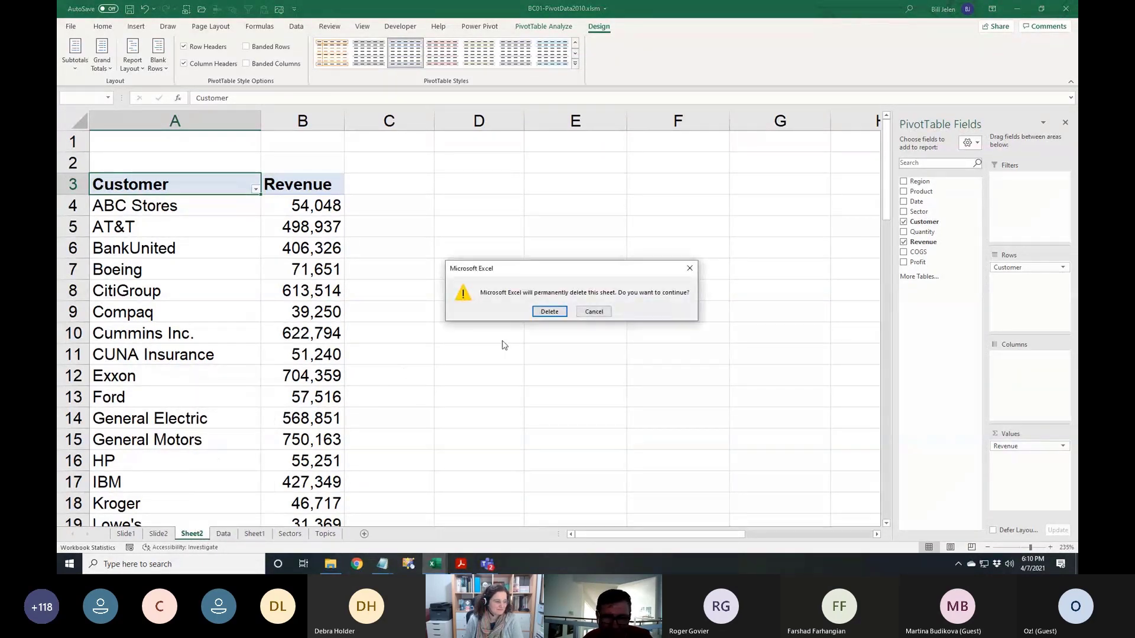
click(546, 311)
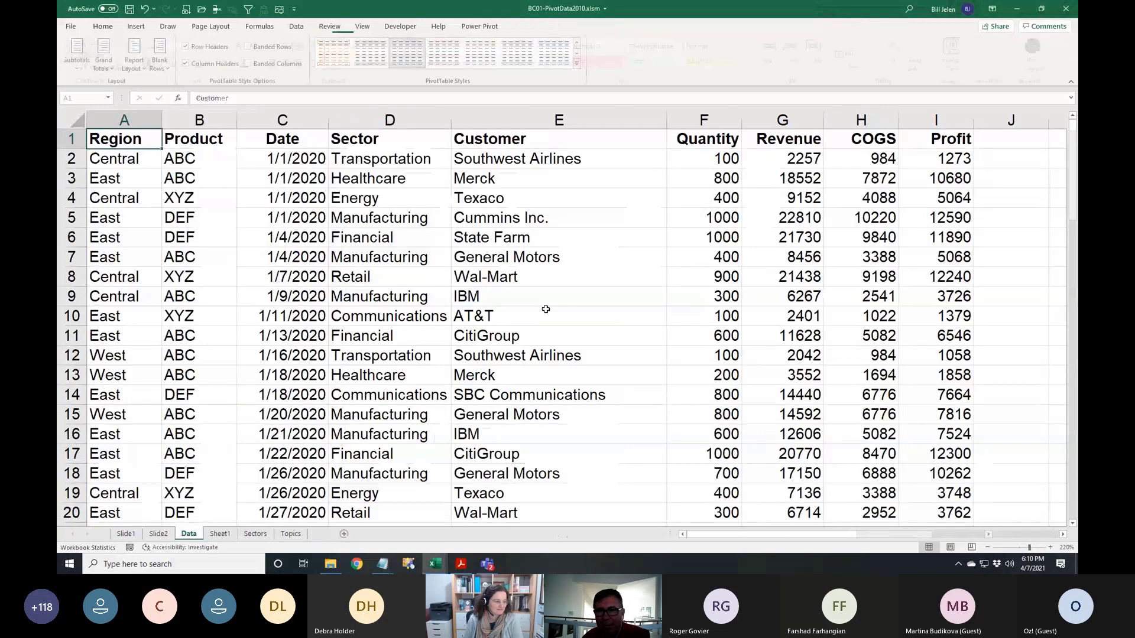
On the Data sheet, pick Revenue values 9152 and 2257, then select the data columns
click(799, 198)
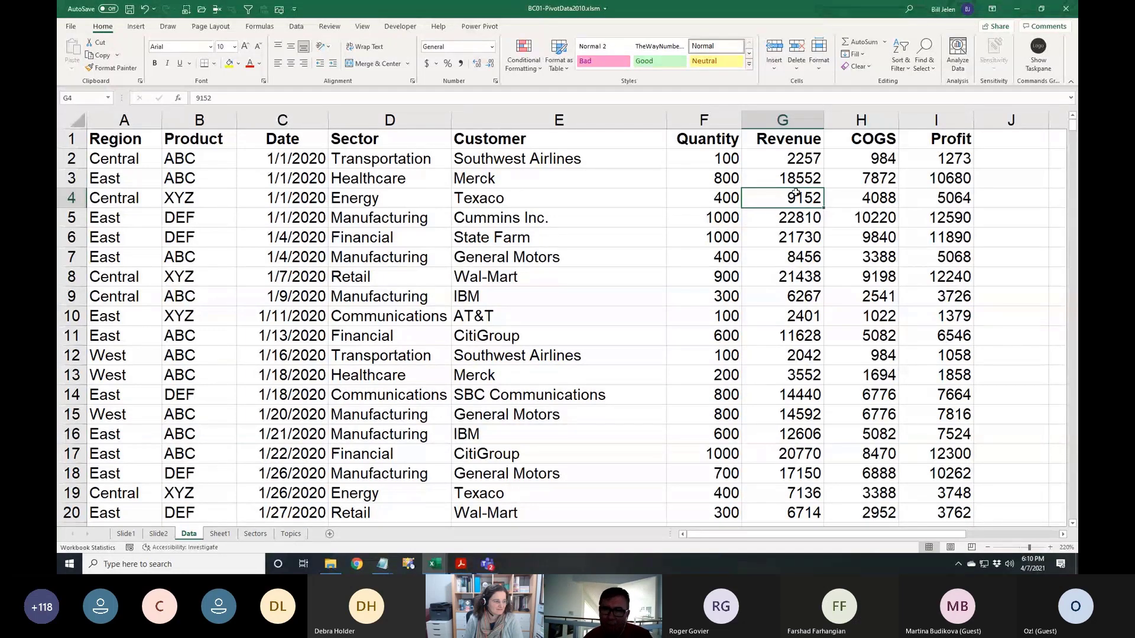
click(797, 157)
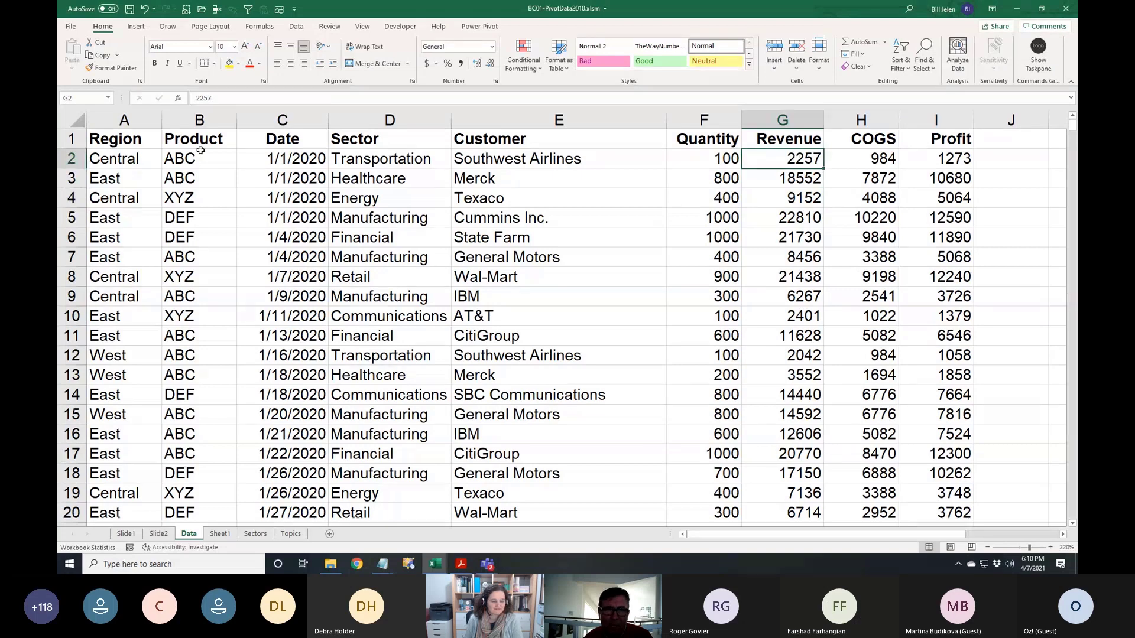
drag(124, 120, 932, 115)
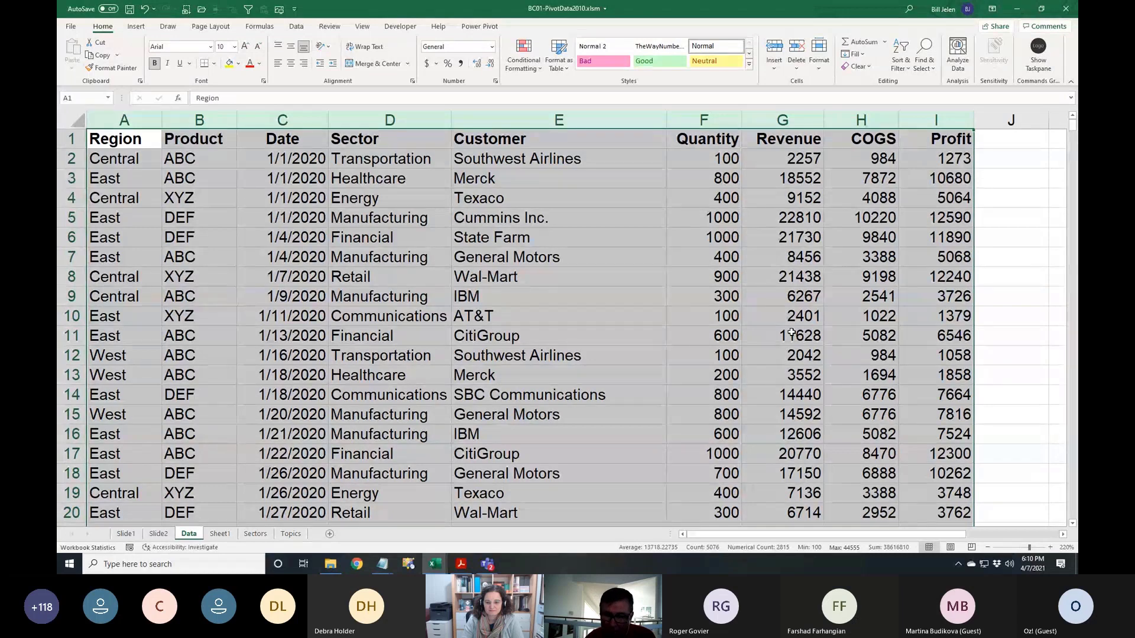
Move the Cummins Inc. Revenue value 22810 from G5 into K5, ending back on G4
click(815, 220)
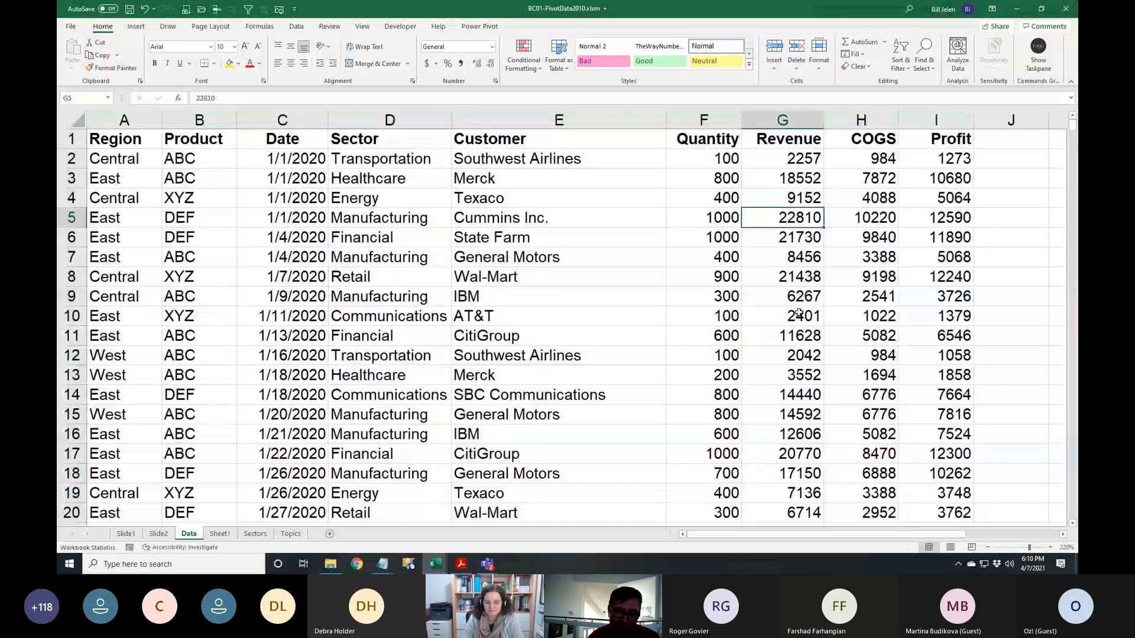
key(ctrl+c)
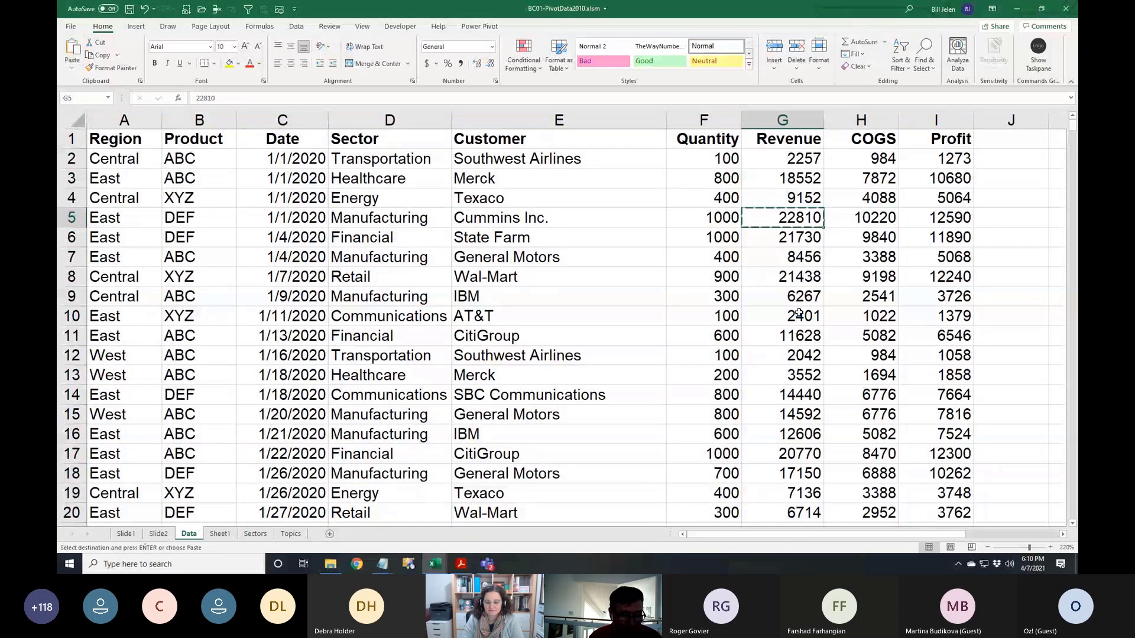
key(Right)
key(Right)
key(Right)
key(Right)
key(Return)
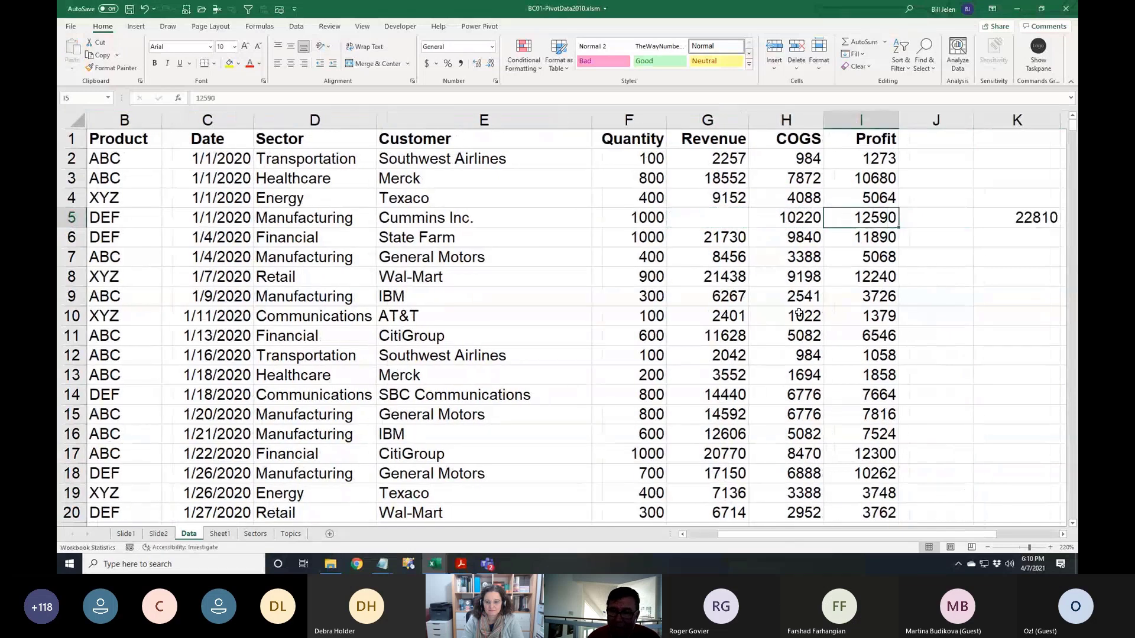
key(Left)
key(Left)
key(Left)
key(Left)
key(Up)
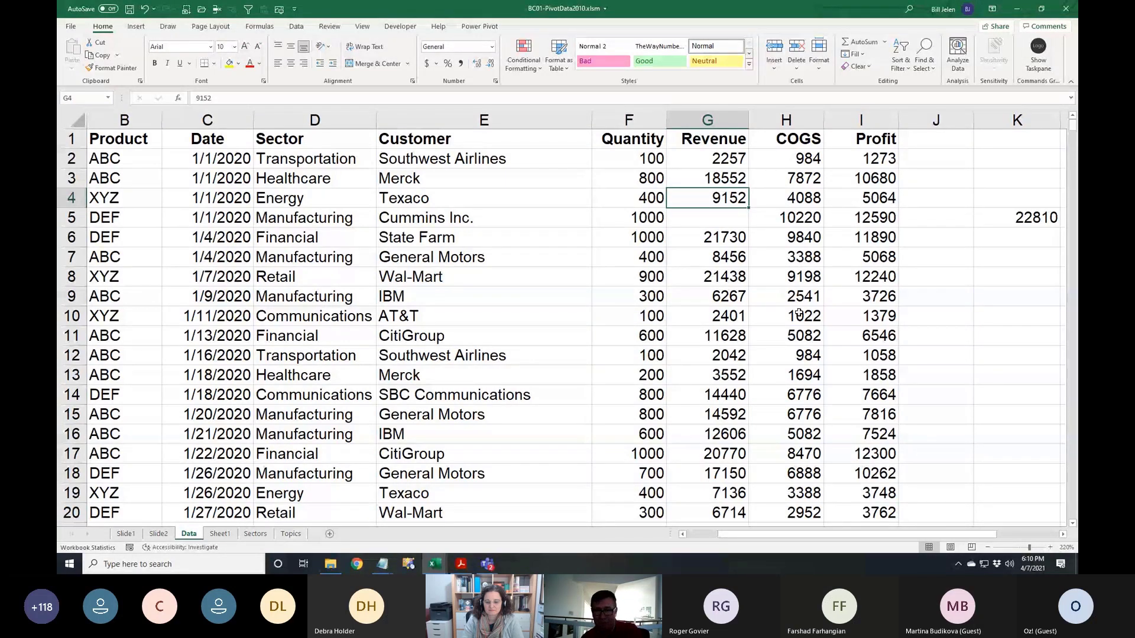
Create a PivotTable from Data!$A$1:$I$564 on a new worksheet
click(137, 26)
click(76, 52)
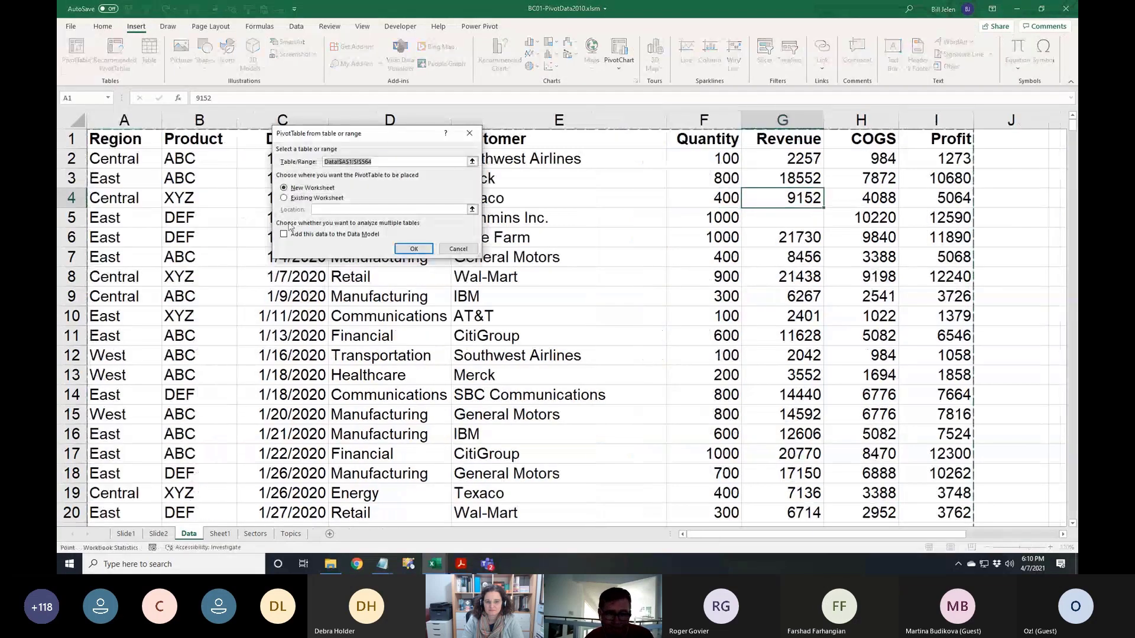
click(413, 249)
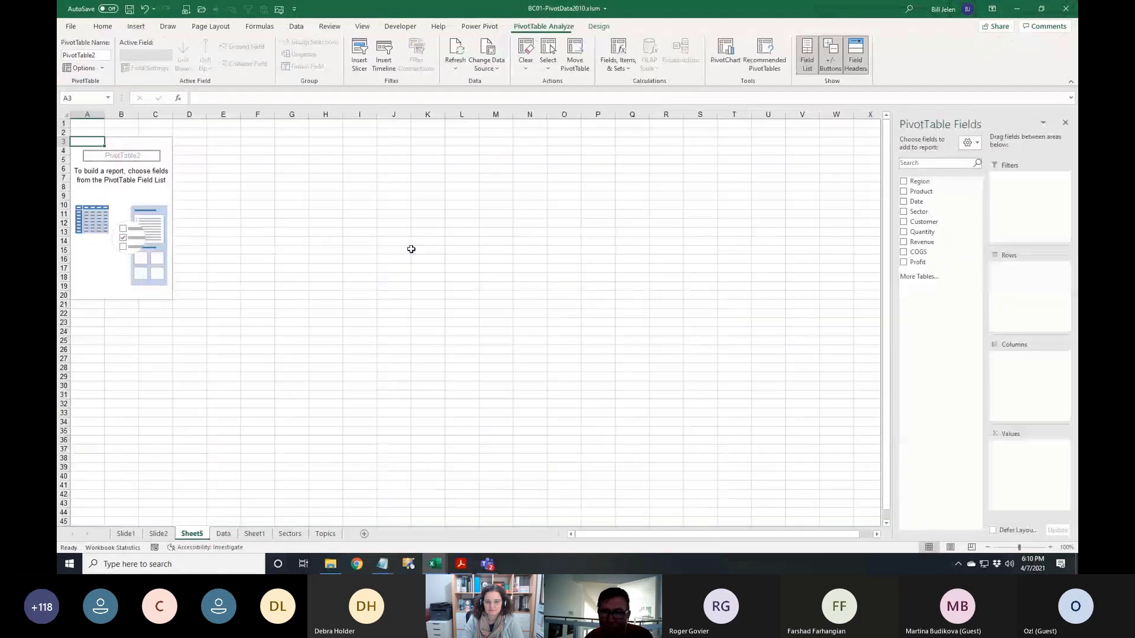
Add Customer as rows and Sum of Revenue as values, totalling 6685002
click(904, 222)
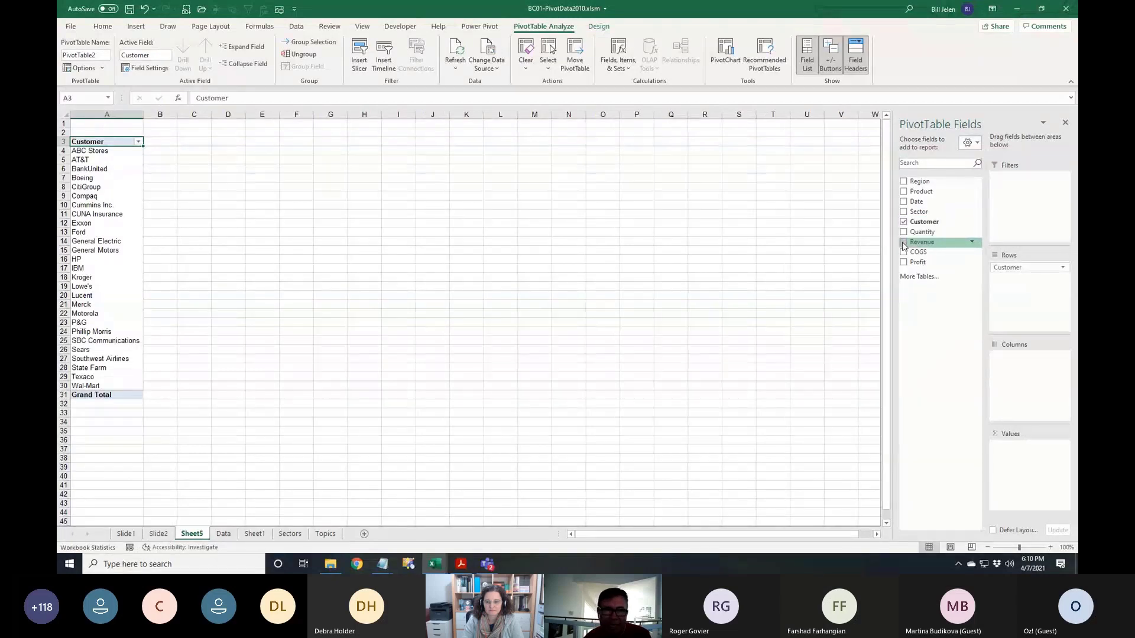
click(903, 242)
ctrl+scroll(395, 267, up, 4)
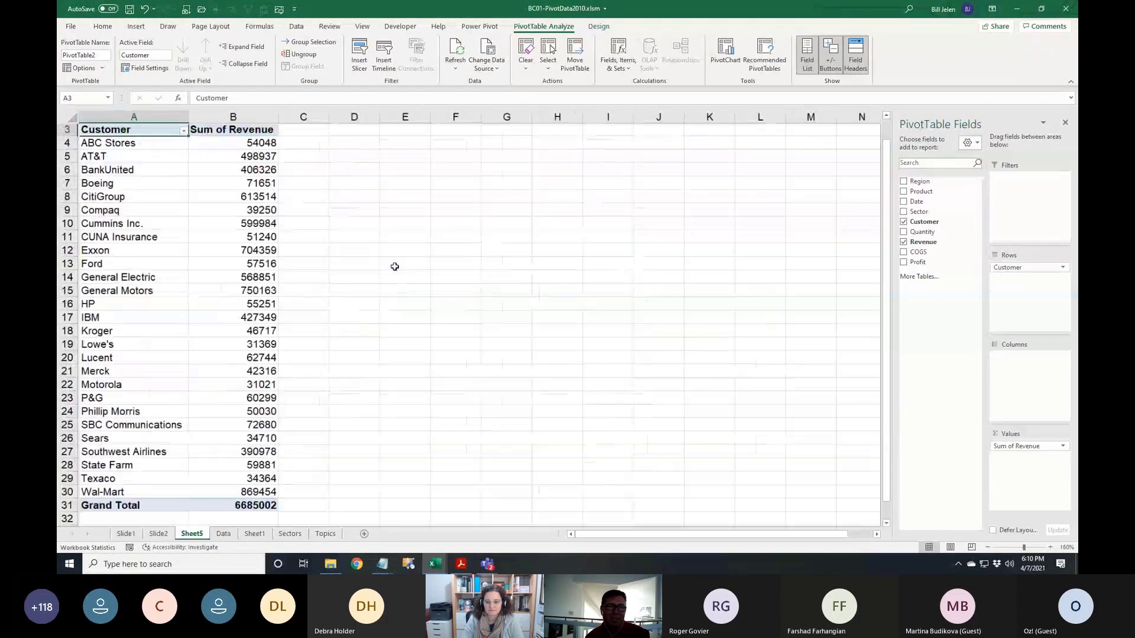
ctrl+scroll(438, 295, up, 9)
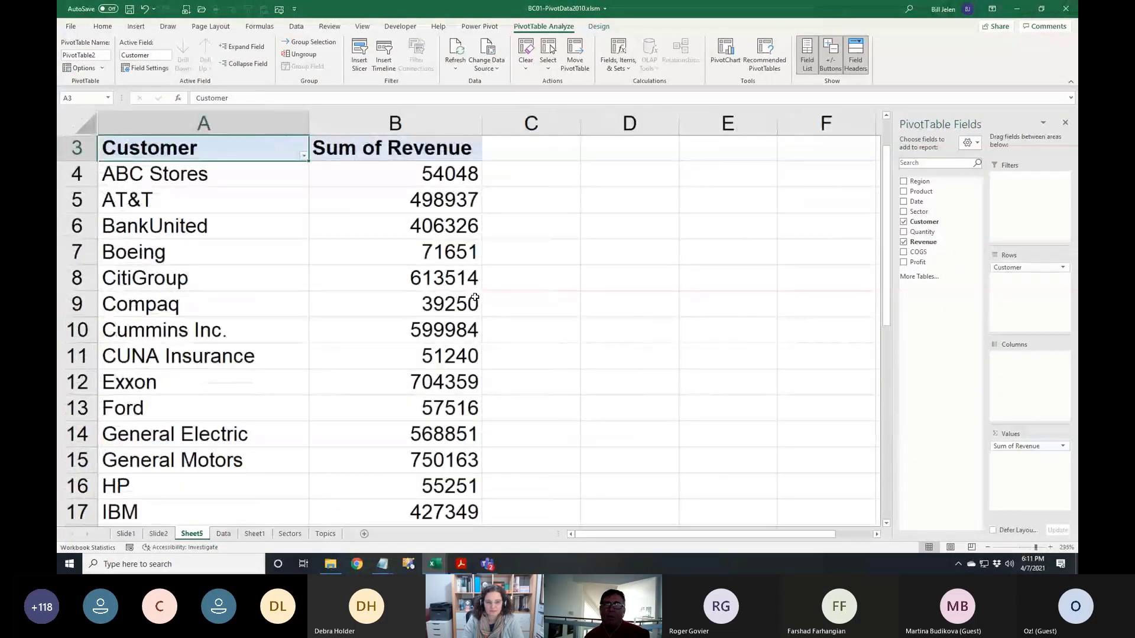
ctrl+scroll(460, 291, up, 2)
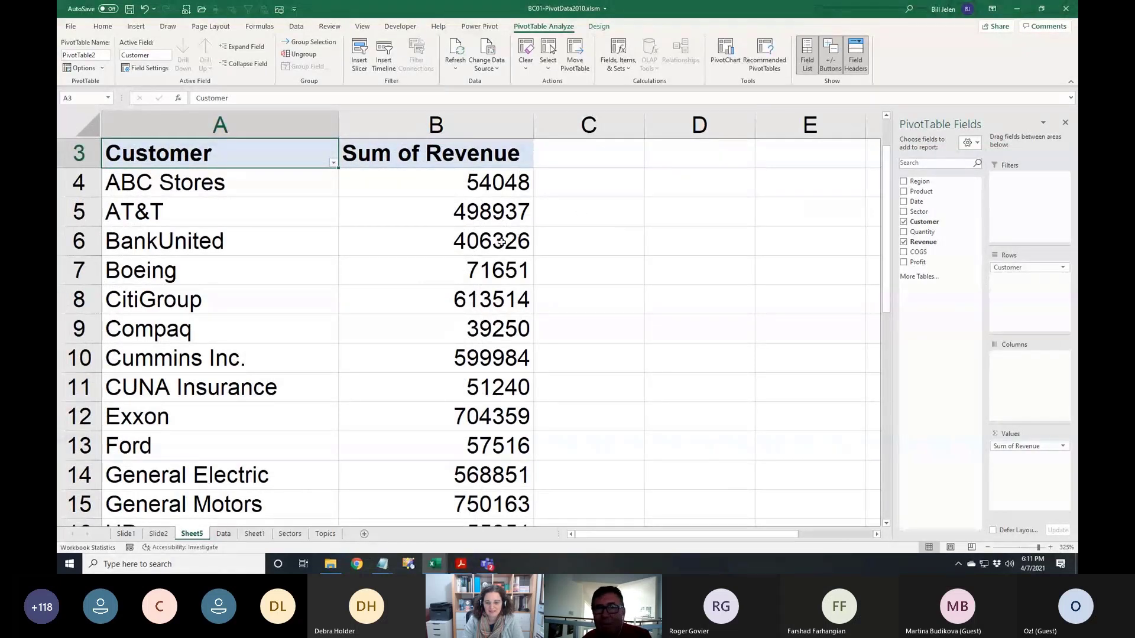
mouse_move(522, 232)
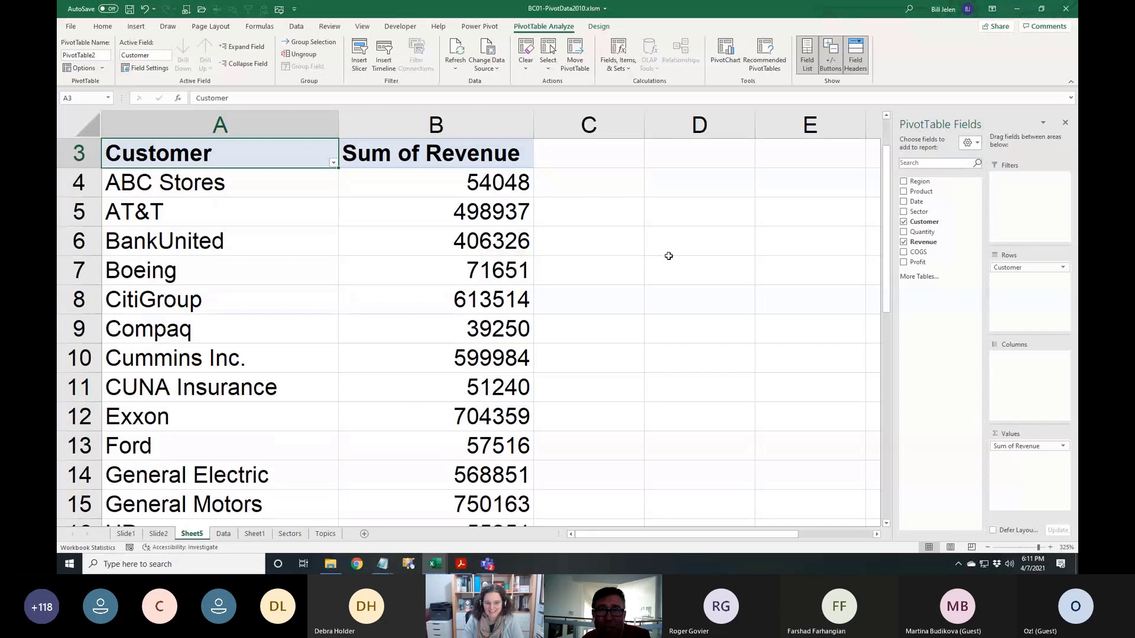
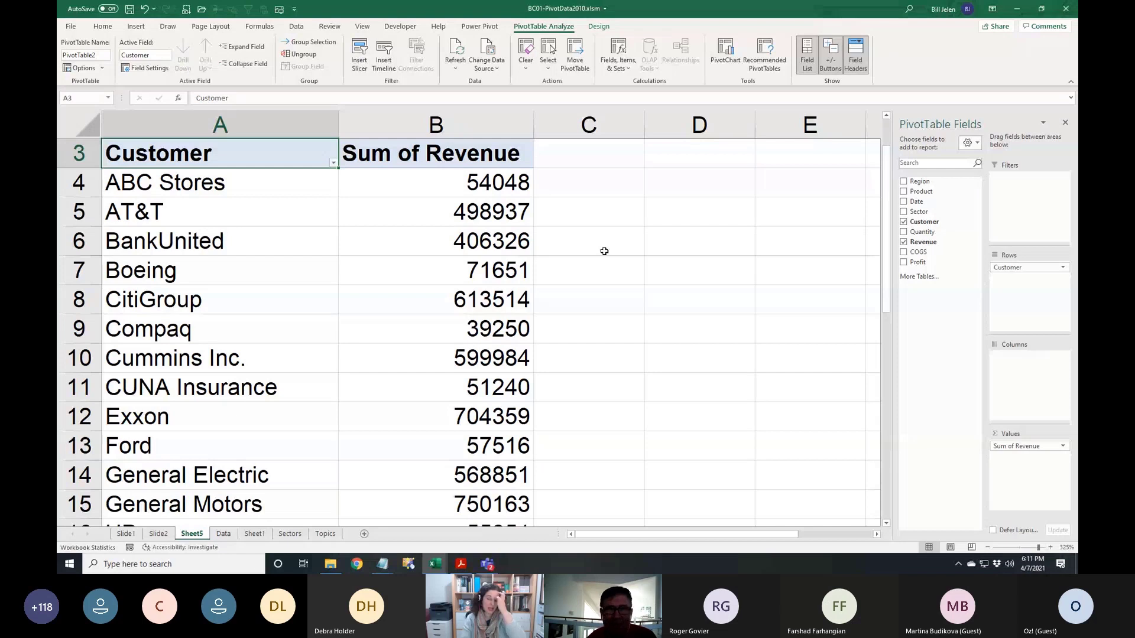
On the Data sheet, cut the stray 22810 from K5 and paste it into Cummins Inc.'s blank Revenue cell G5
click(495, 209)
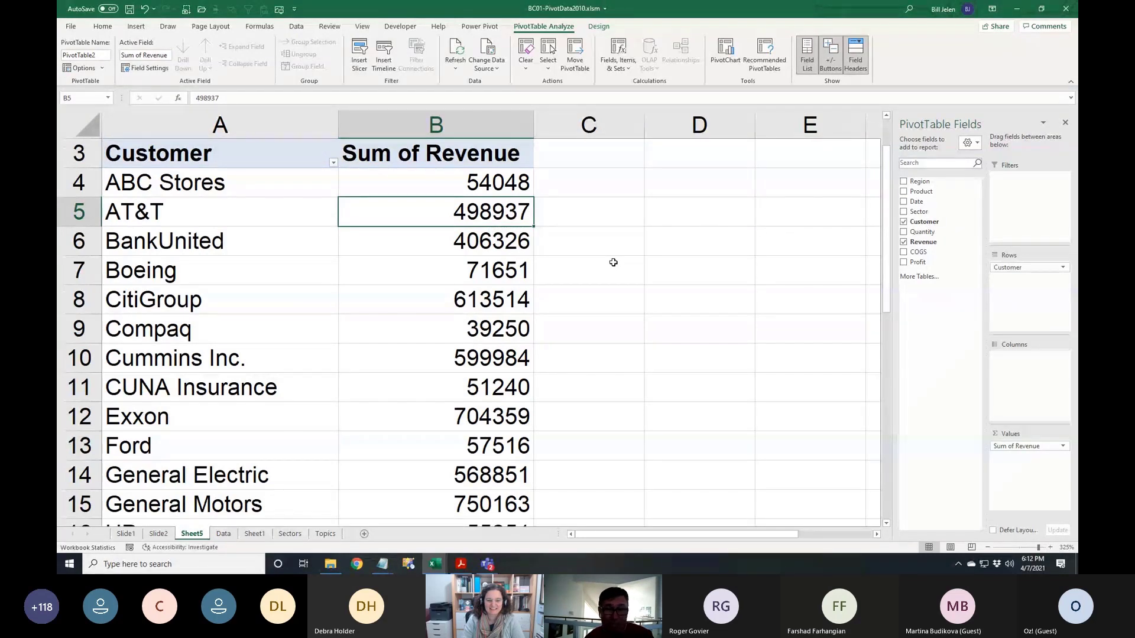
scroll(435, 301, down, 4)
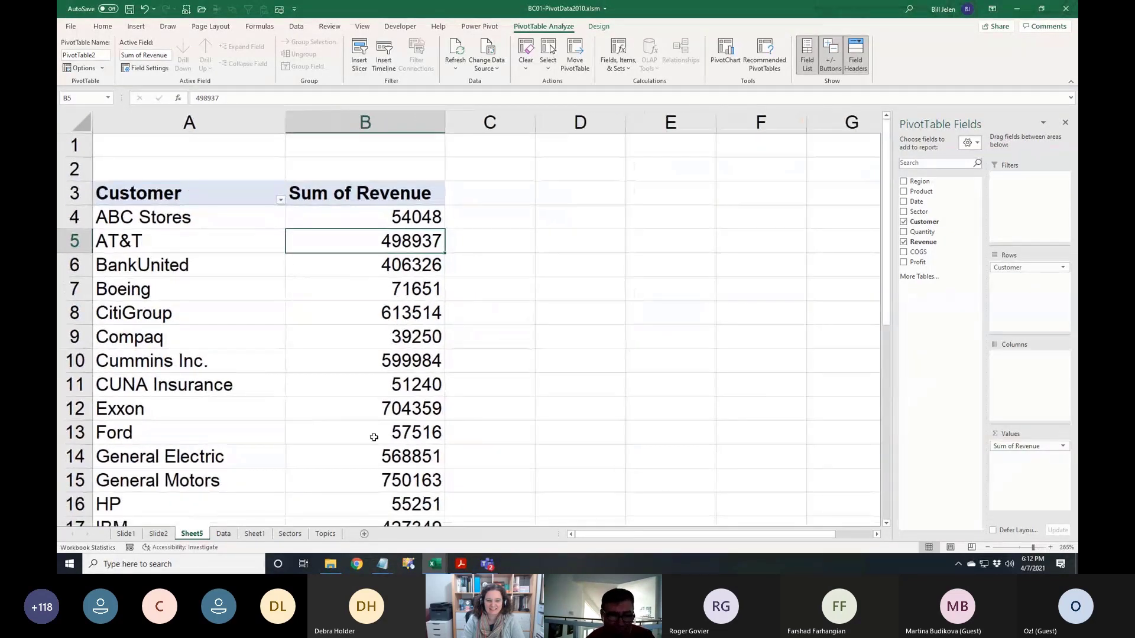
click(224, 534)
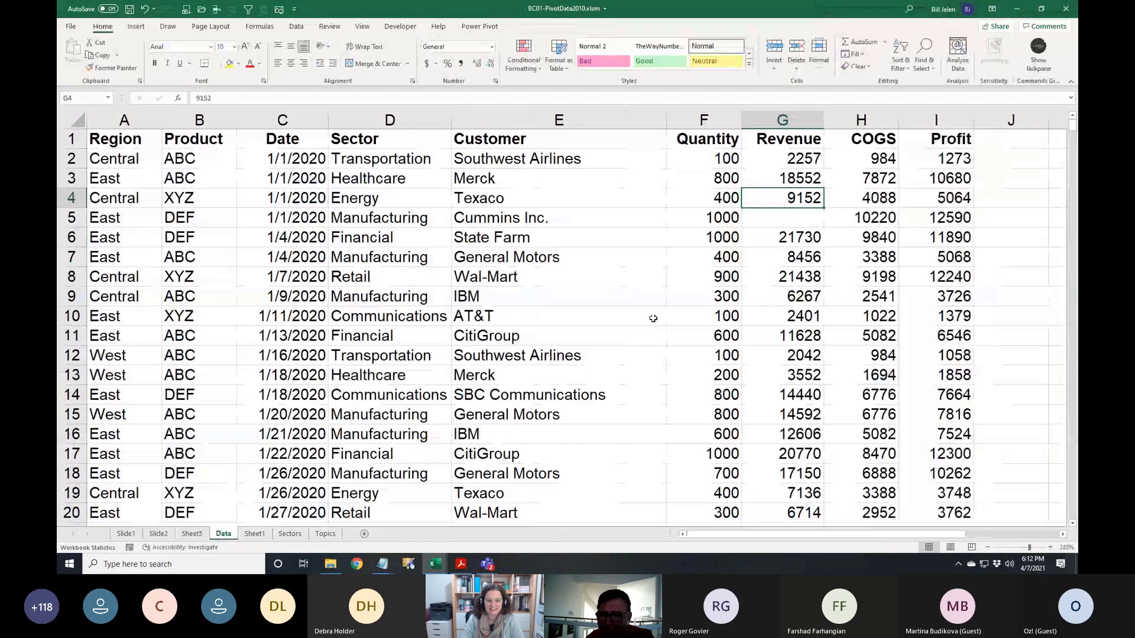
click(1000, 214)
key(Right)
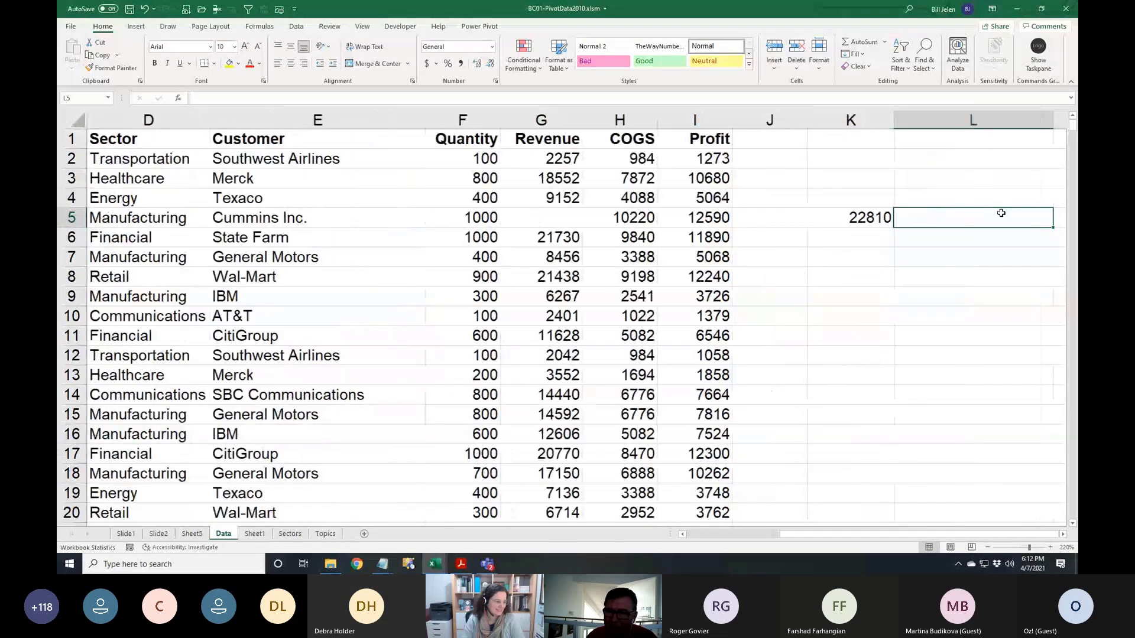
key(Left)
key(ctrl+x)
key(Left)
key(Left)
key(Left)
key(Left)
key(ctrl+v)
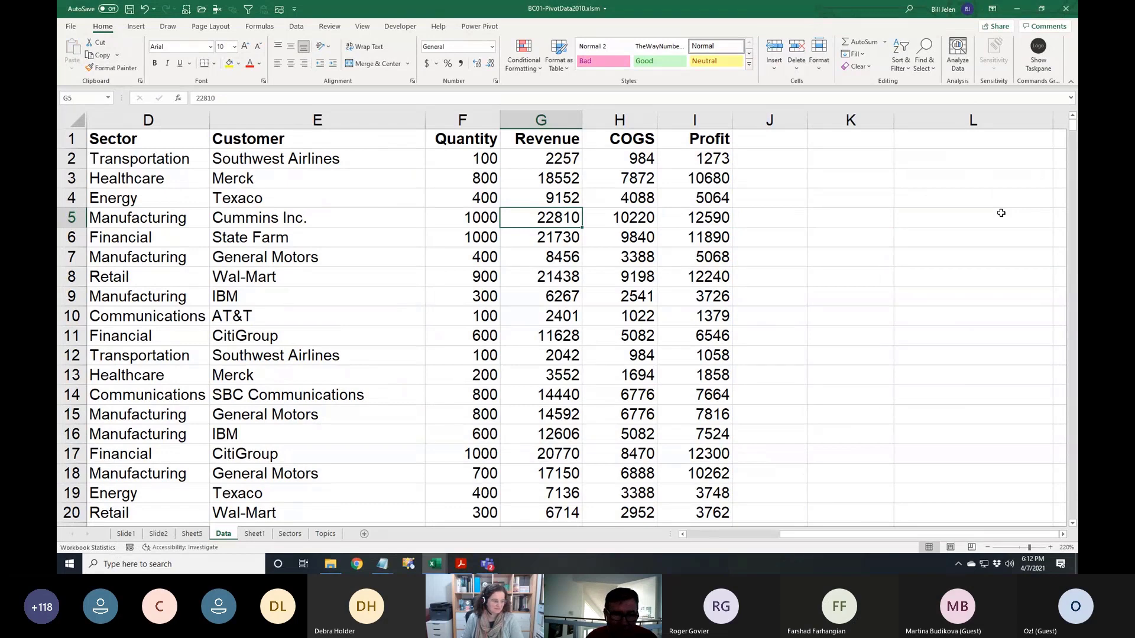
Refresh the pivot table so Cummins Inc. revenue updates from 599984 to 622794
key(ctrl+Page_Up)
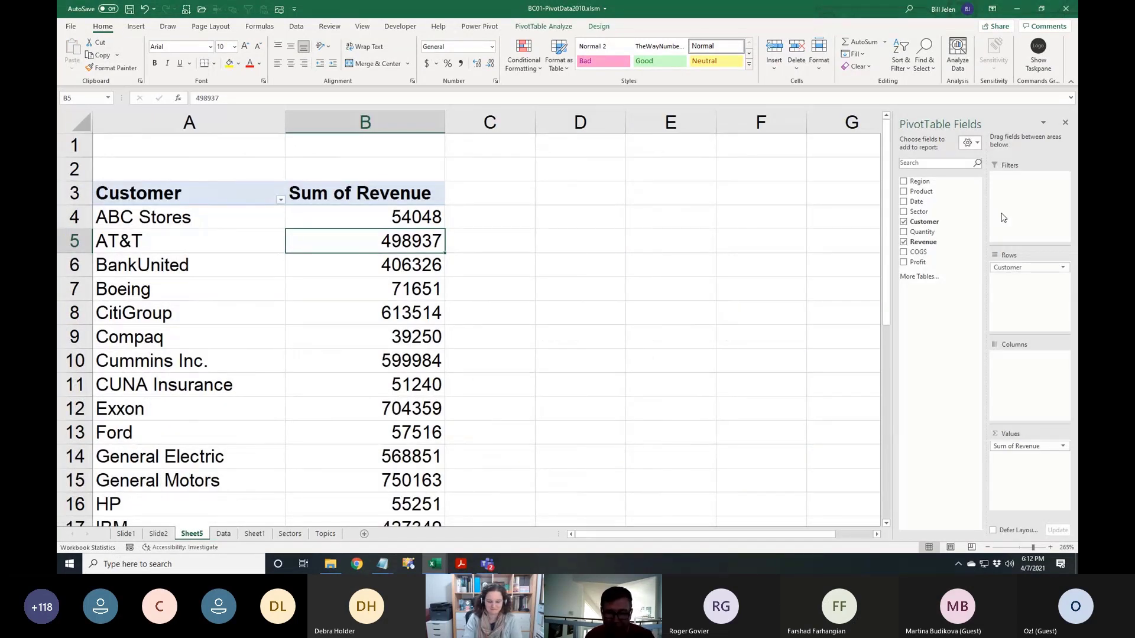
key(ctrl+Page_Down)
key(ctrl+Page_Up)
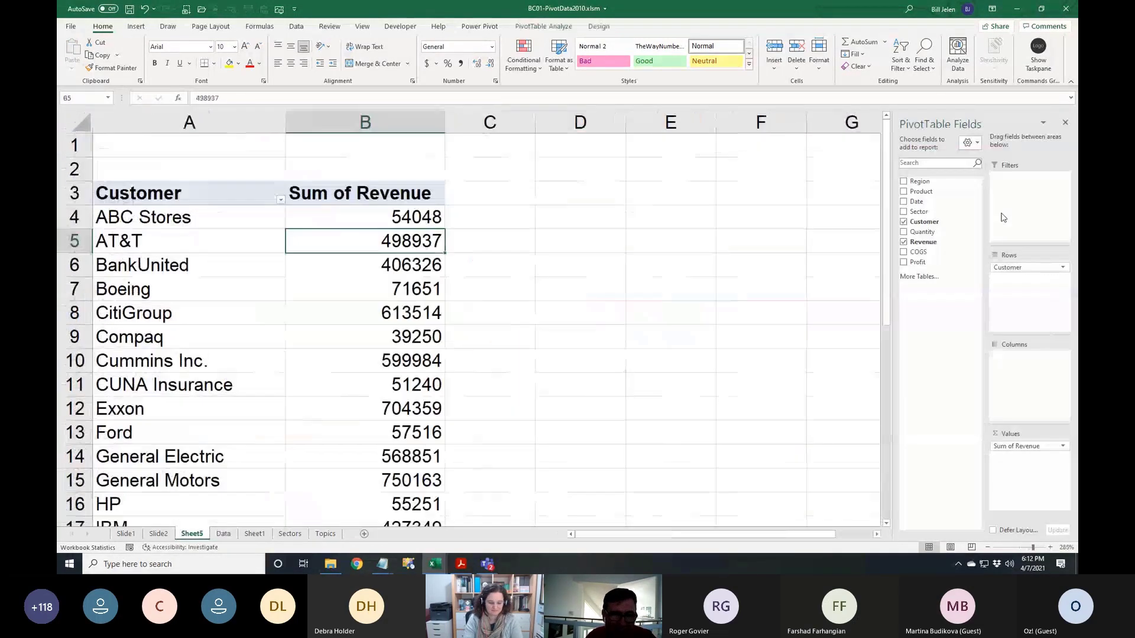
click(416, 363)
click(549, 27)
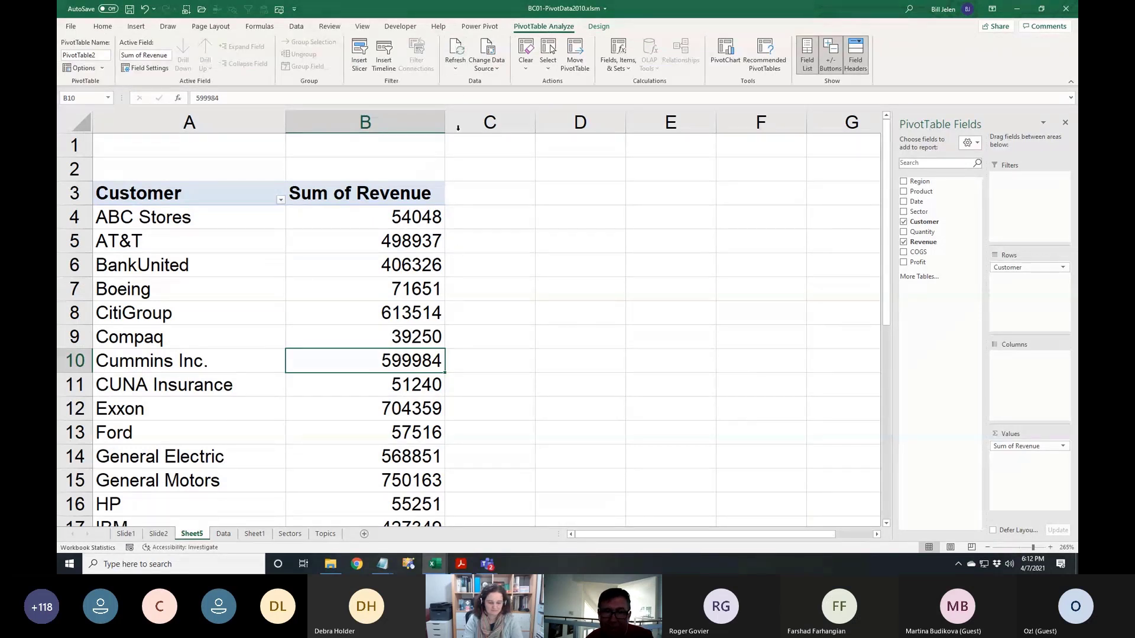
click(456, 53)
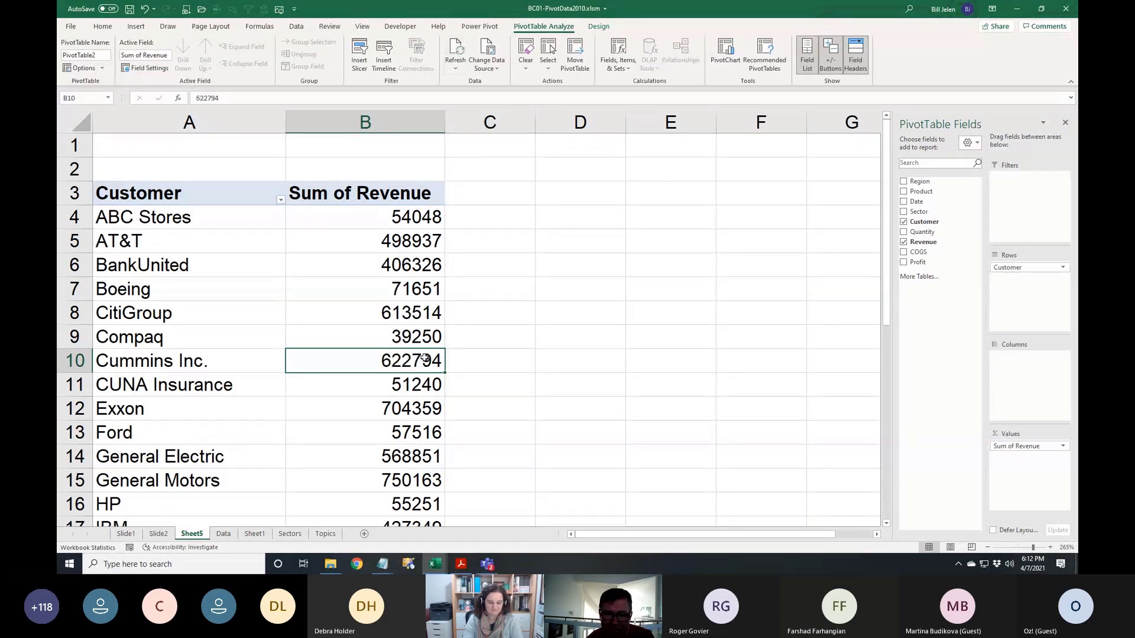
click(385, 217)
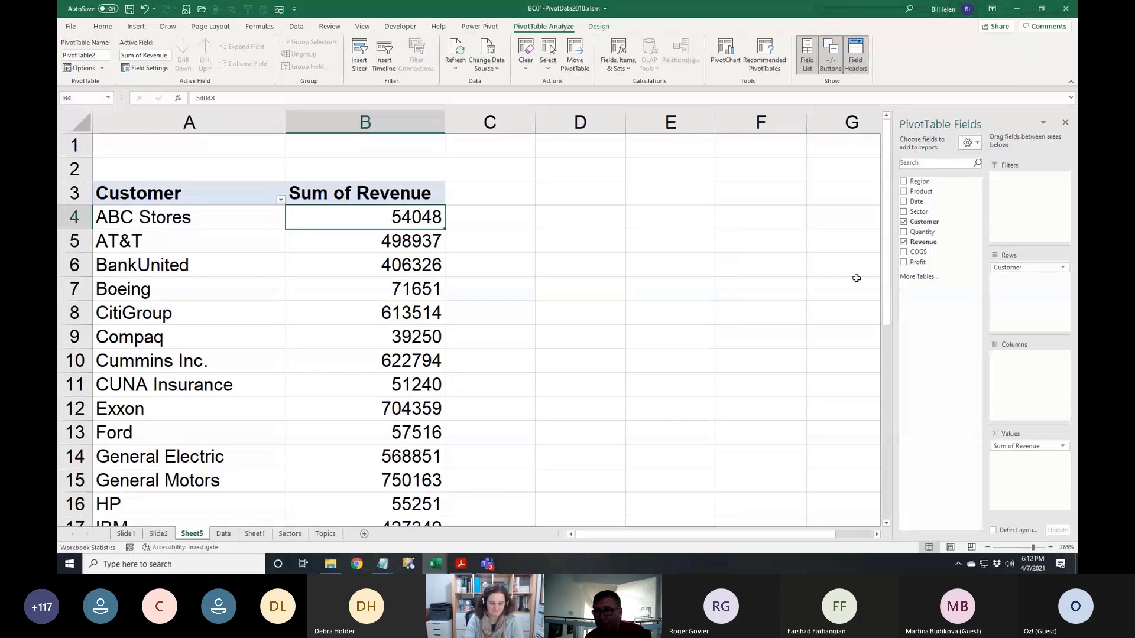
Add Revenue to the pivot's Values three more times
drag(923, 243, 1011, 464)
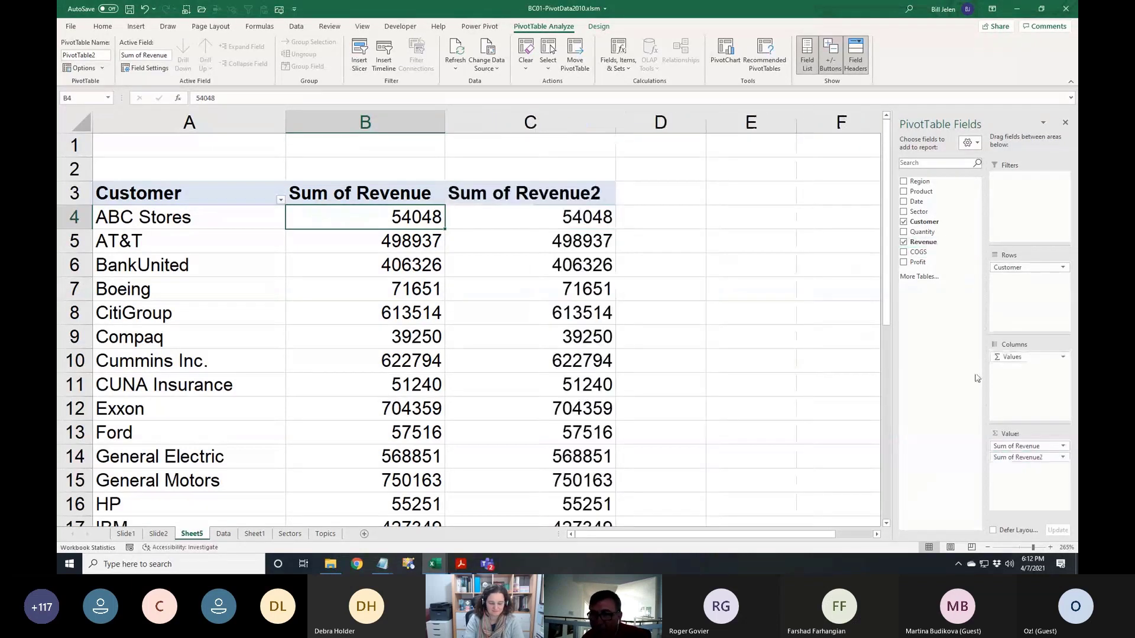
drag(923, 242, 1013, 476)
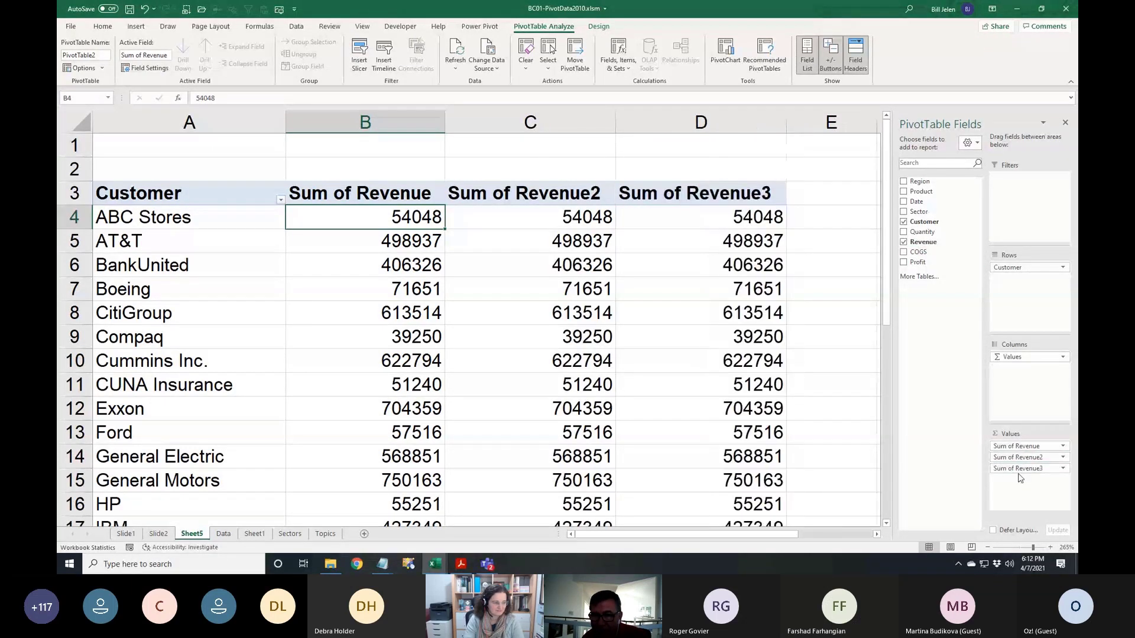
drag(923, 243, 1025, 493)
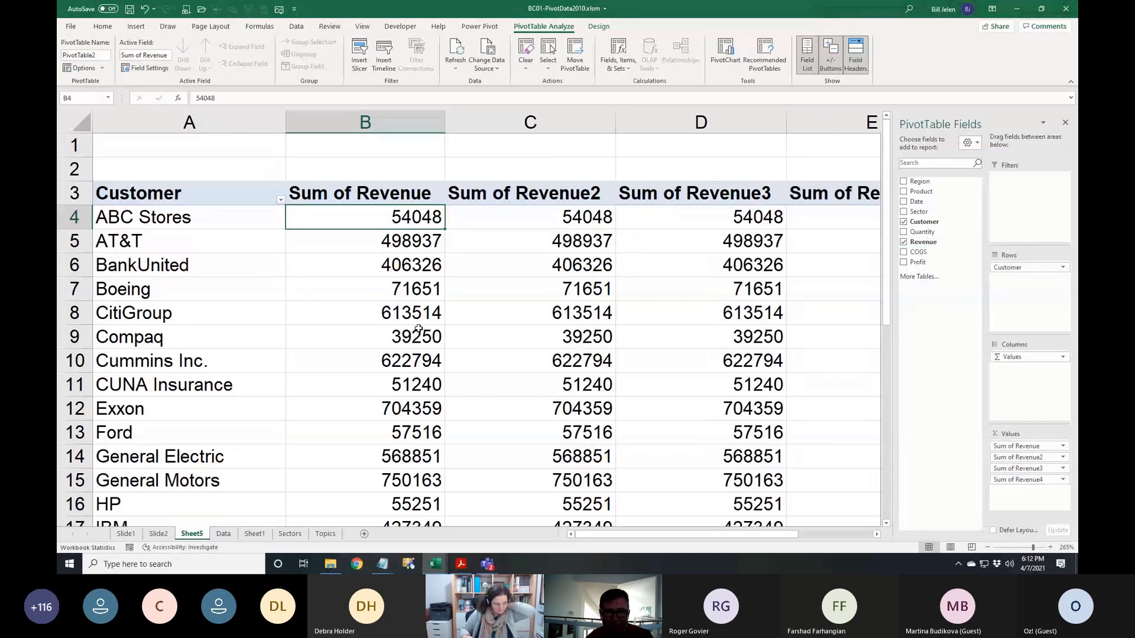
scroll(417, 329, down, 1)
scroll(418, 328, down, 4)
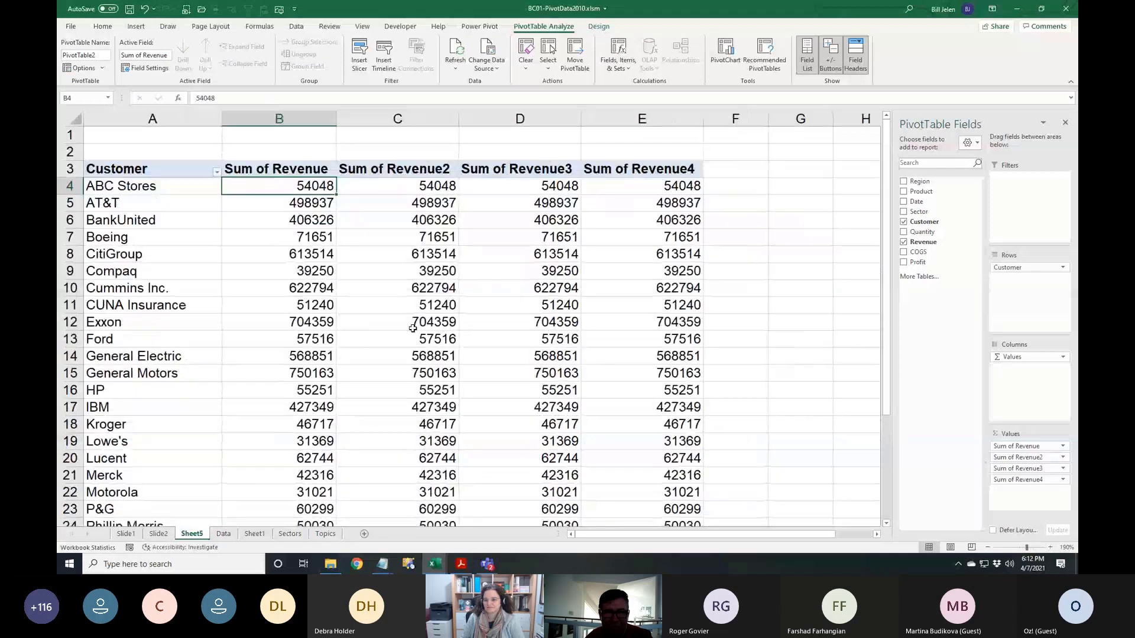
Rename the first revenue header to Sales and open Value Field Settings for Sum of Revenue2
click(283, 171)
text(Sales)
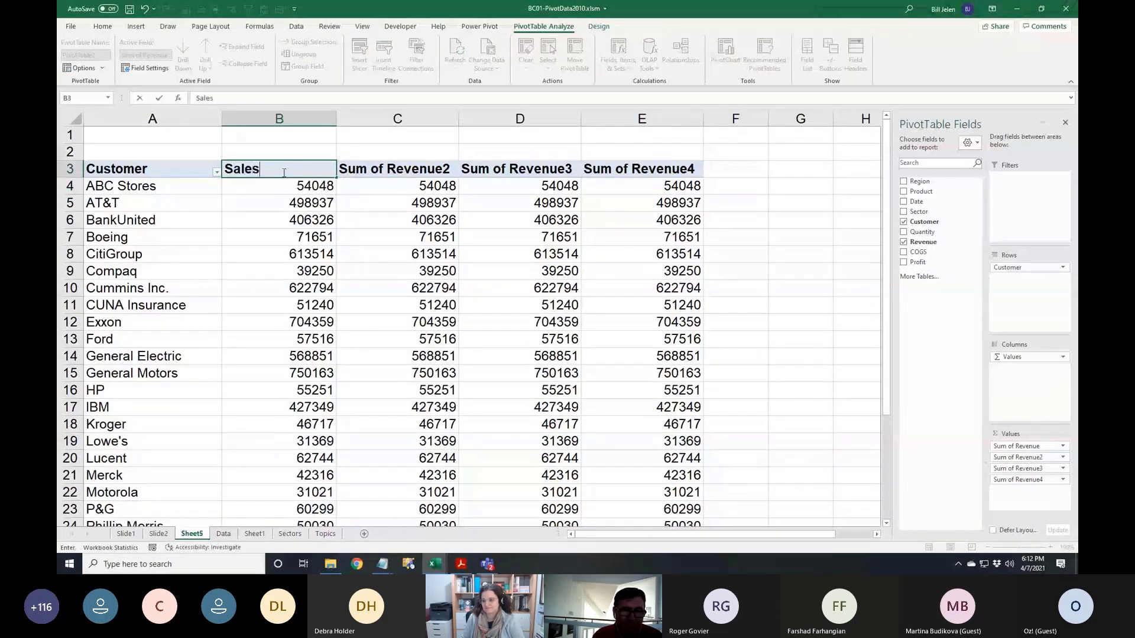
key(Return)
key(Up)
key(Right)
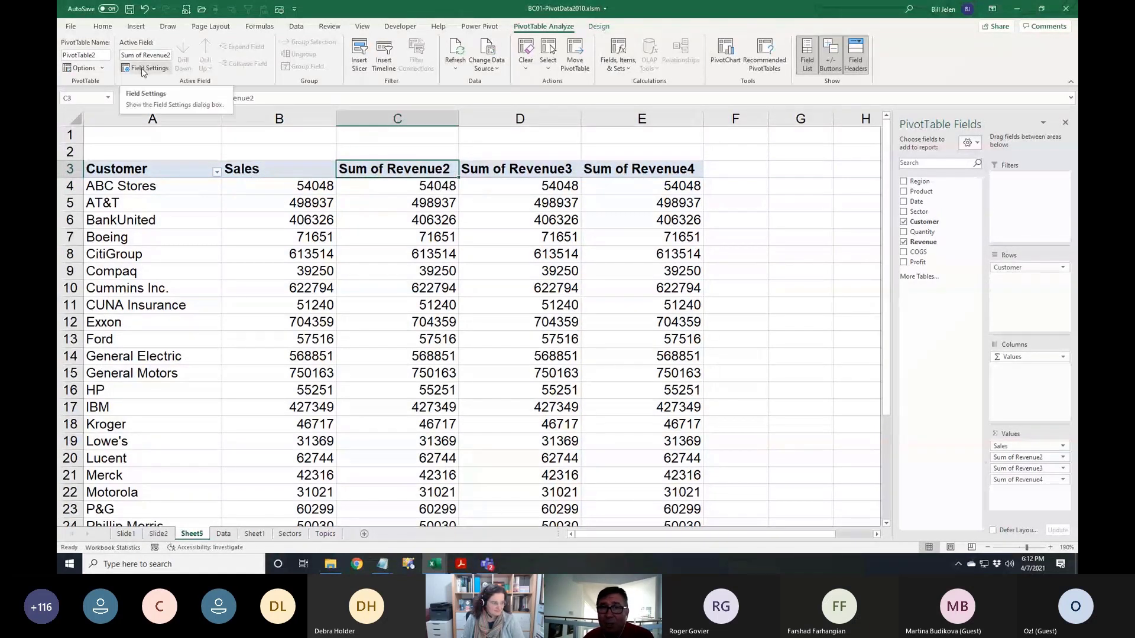
double_click(366, 172)
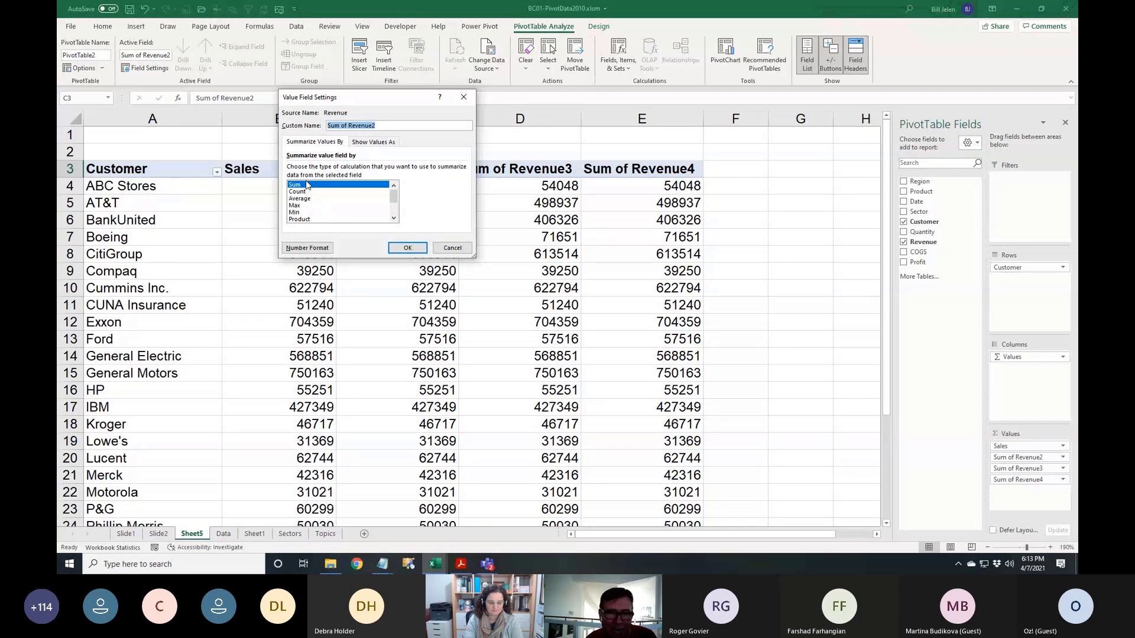
Show Sum of Revenue2 as % of Column Total with the custom name '% of Total'
click(394, 218)
click(394, 218)
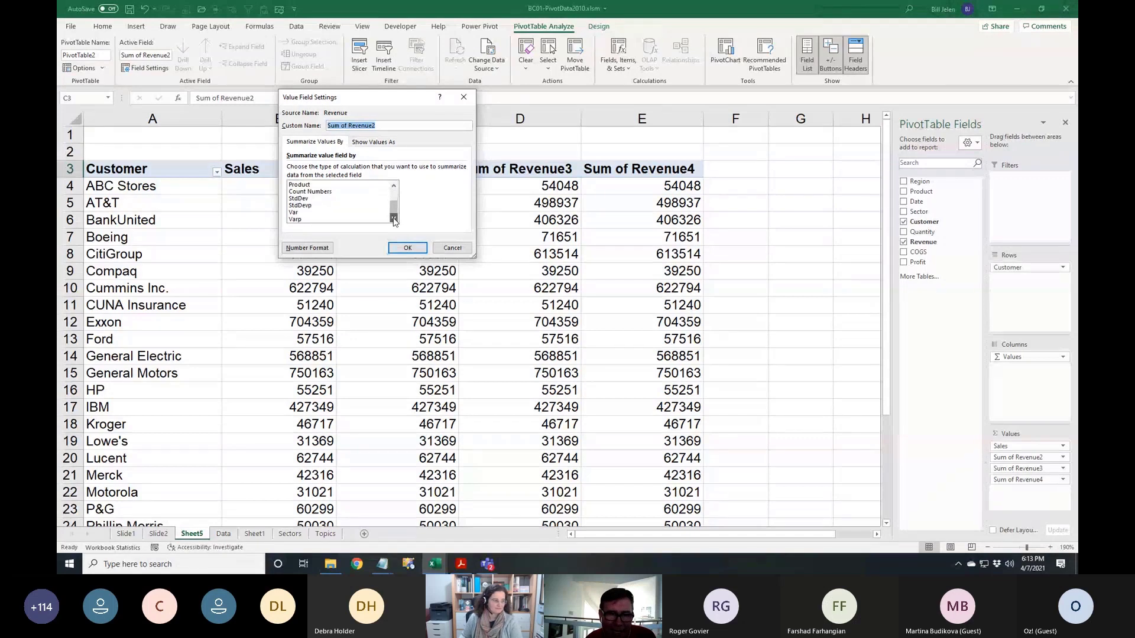
drag(394, 208, 396, 192)
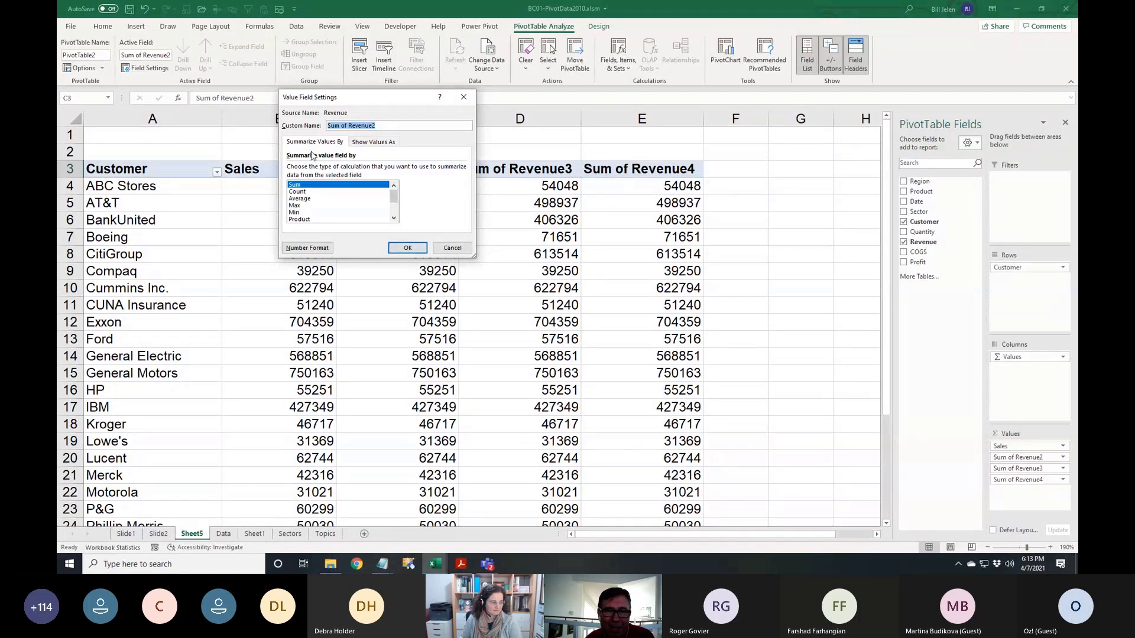
click(370, 142)
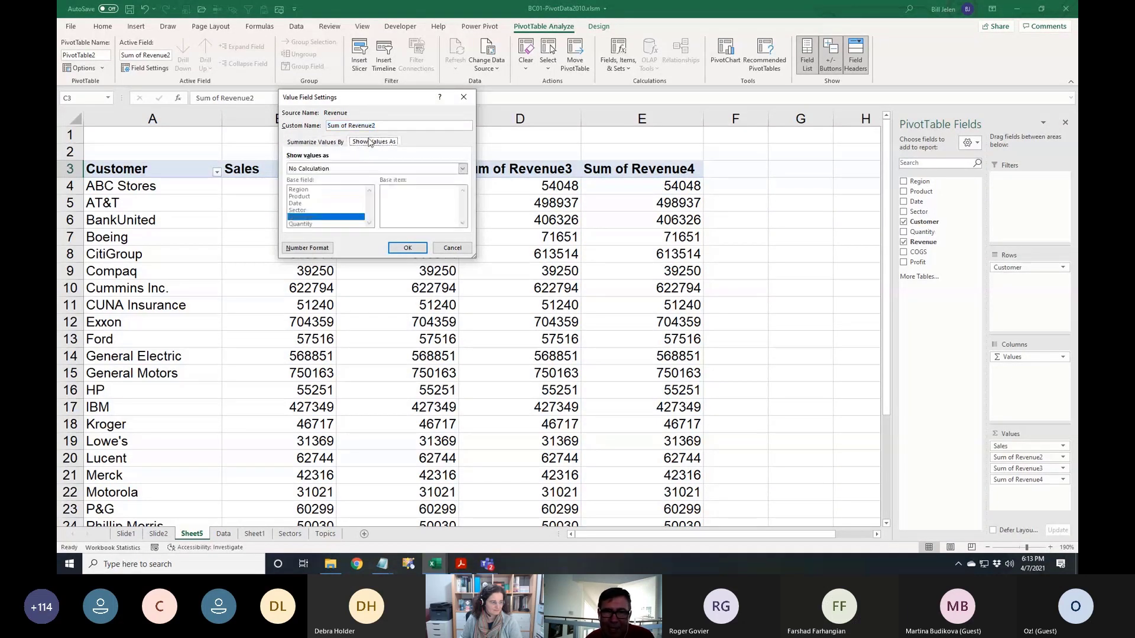
click(462, 170)
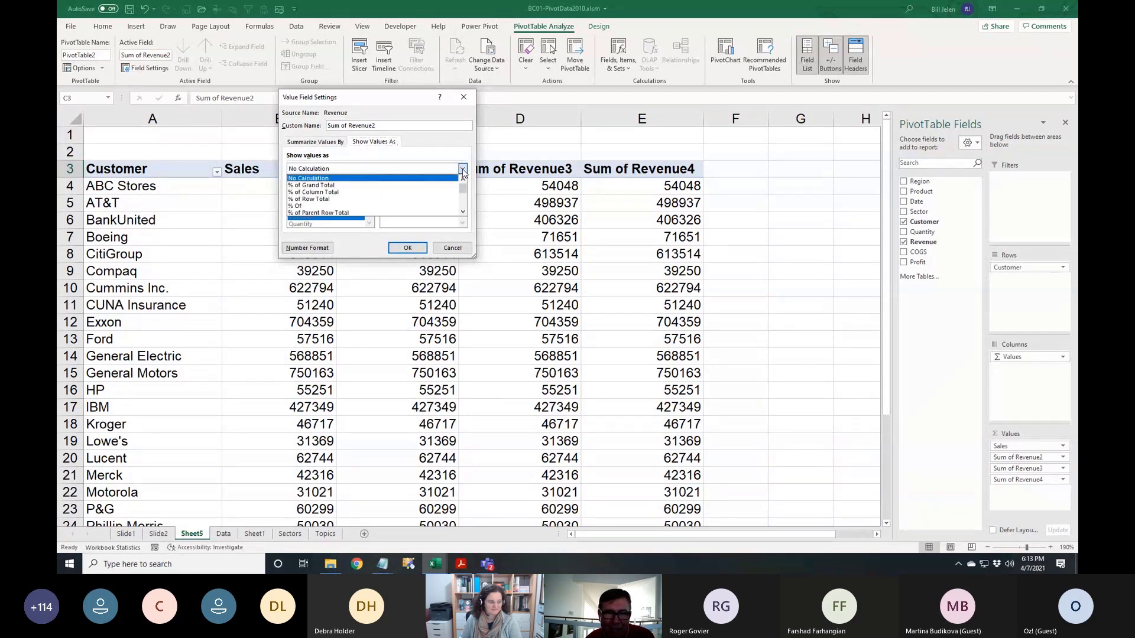
click(335, 194)
drag(385, 126, 295, 121)
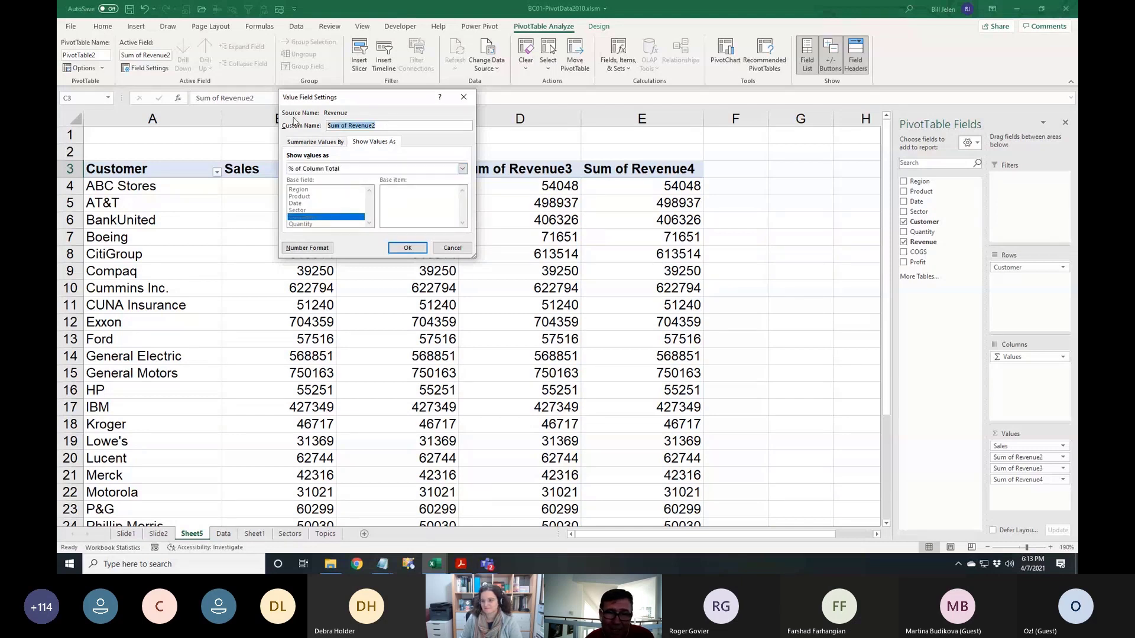
text(% of Total)
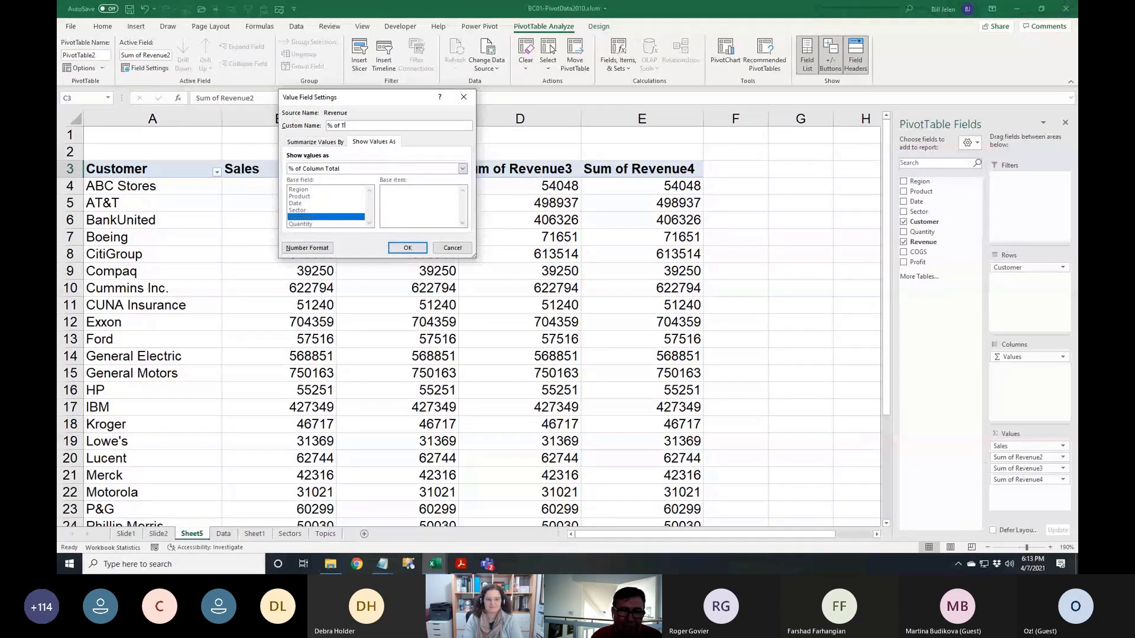
click(407, 247)
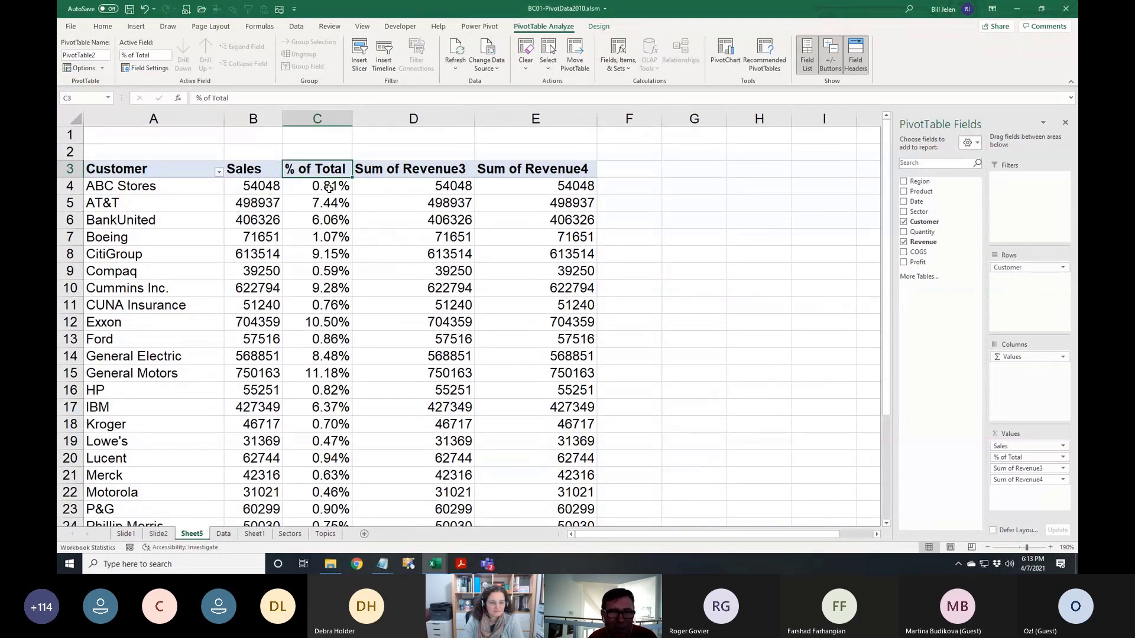
Format the % of Total values as percentages with 1 decimal place
right_click(329, 188)
click(362, 224)
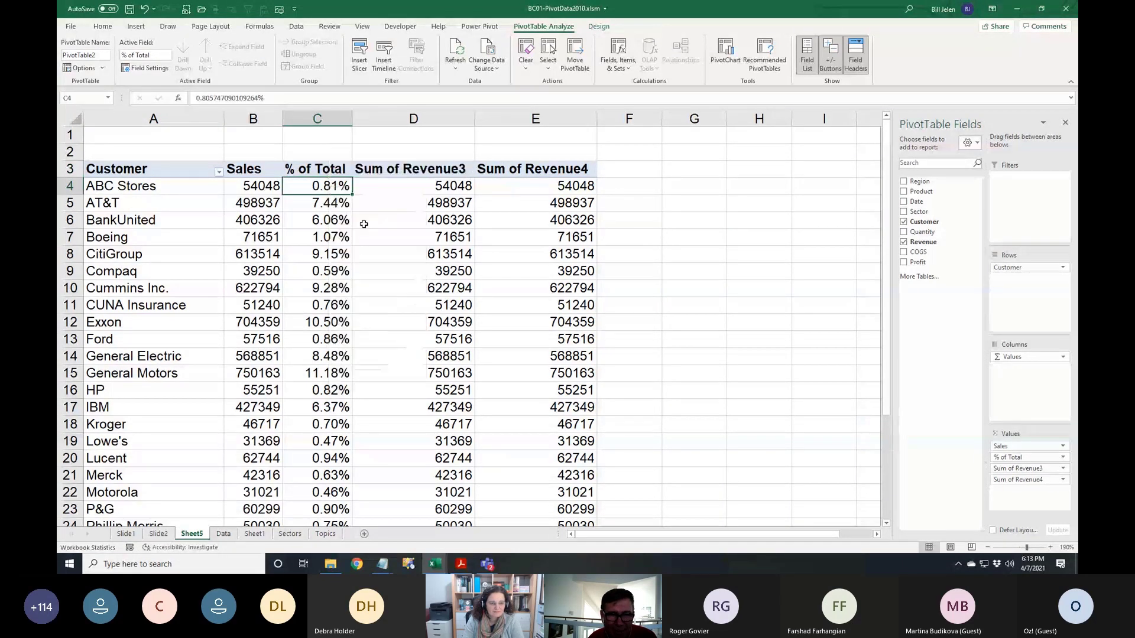
click(373, 163)
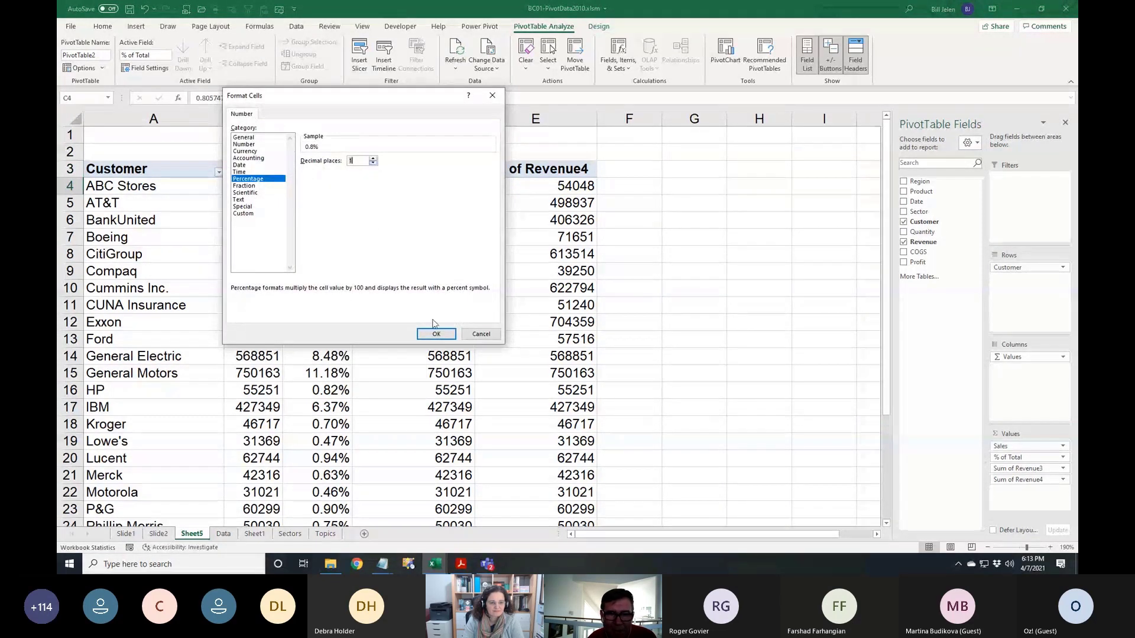
click(436, 334)
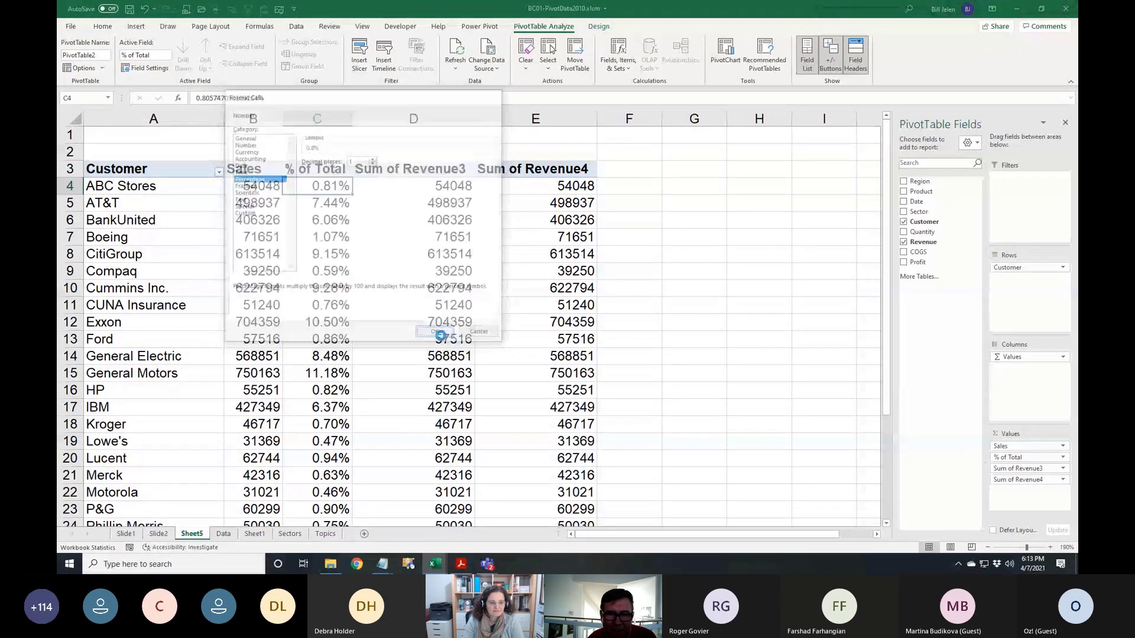
Show Sum of Revenue3 as a rank of customers, largest to smallest
double_click(407, 169)
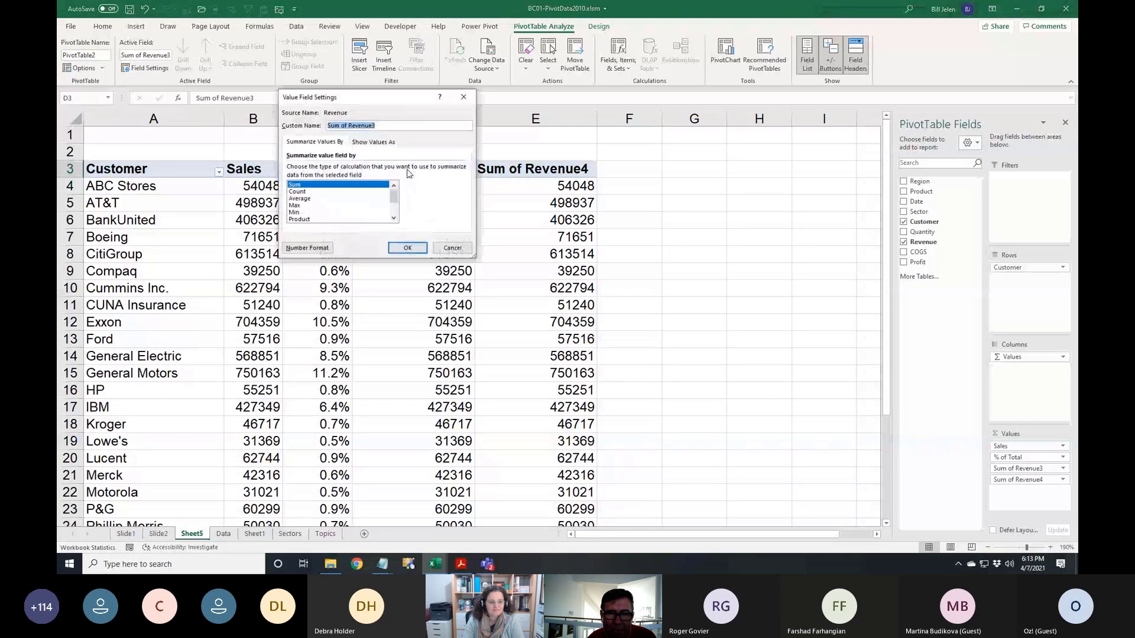
click(373, 141)
click(463, 169)
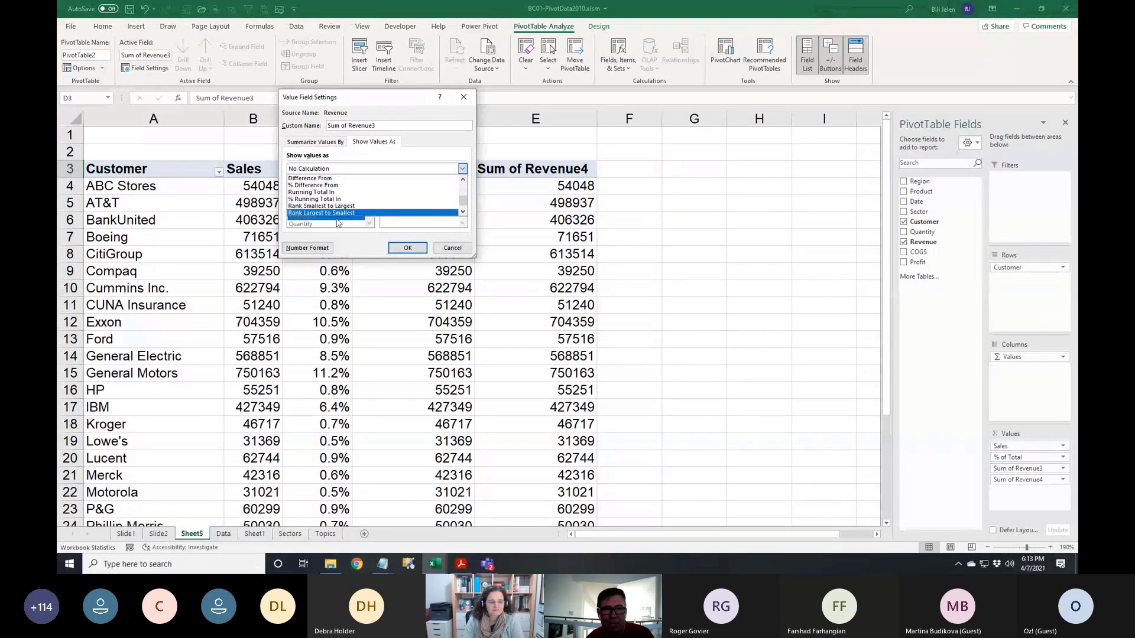
click(338, 215)
click(399, 249)
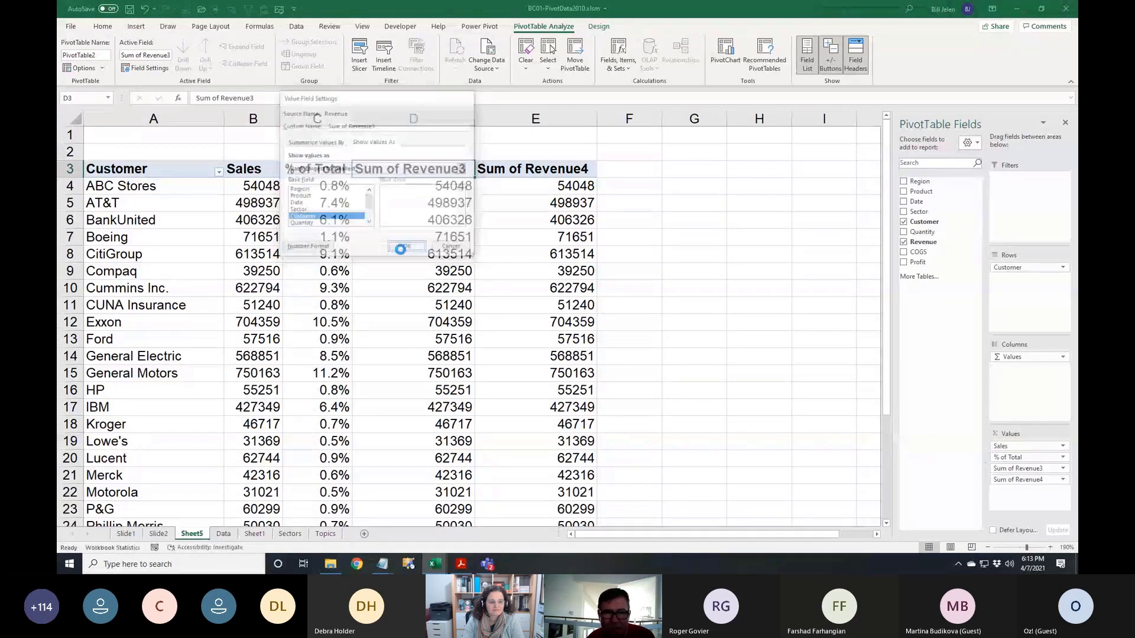
scroll(452, 272, down, 7)
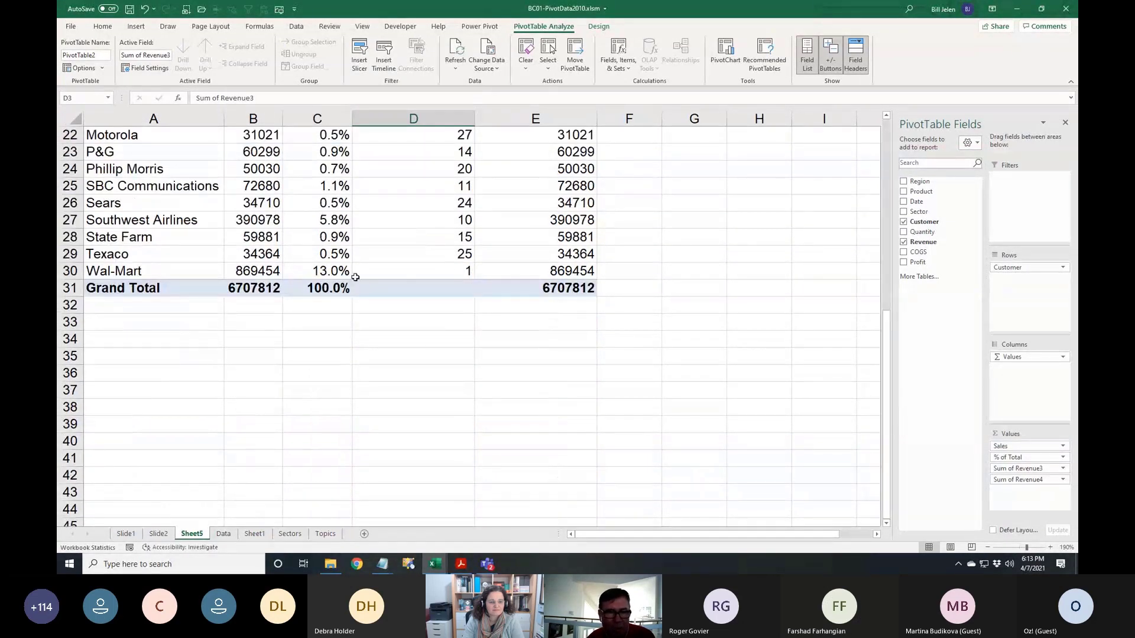
scroll(443, 253, up, 7)
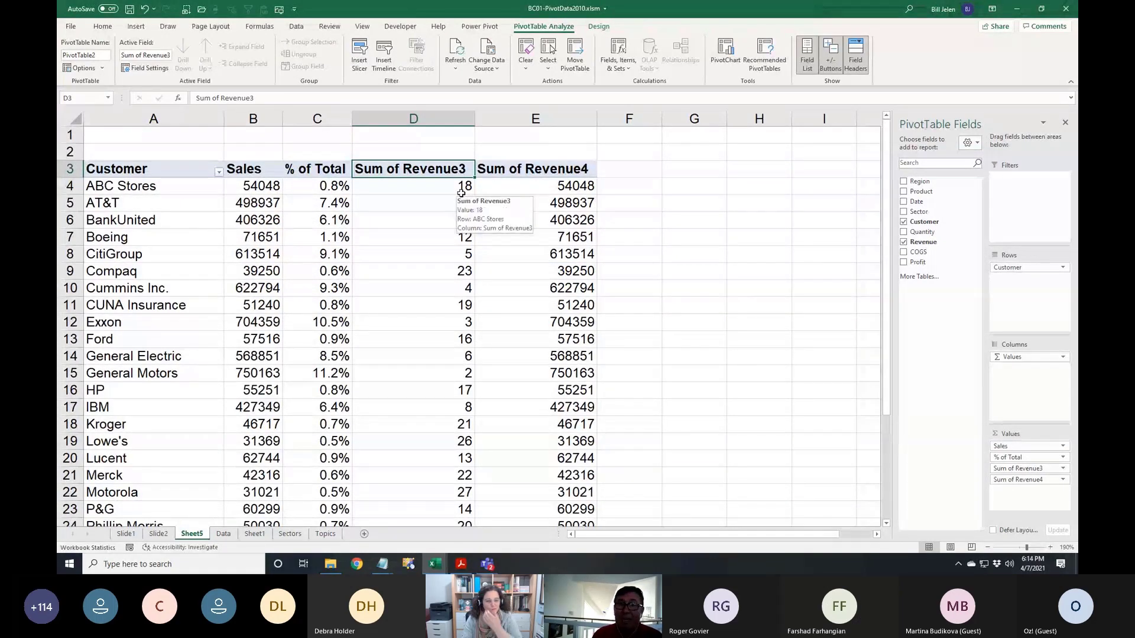
Title that column Rank and autofit column D to its contents
text(Rank)
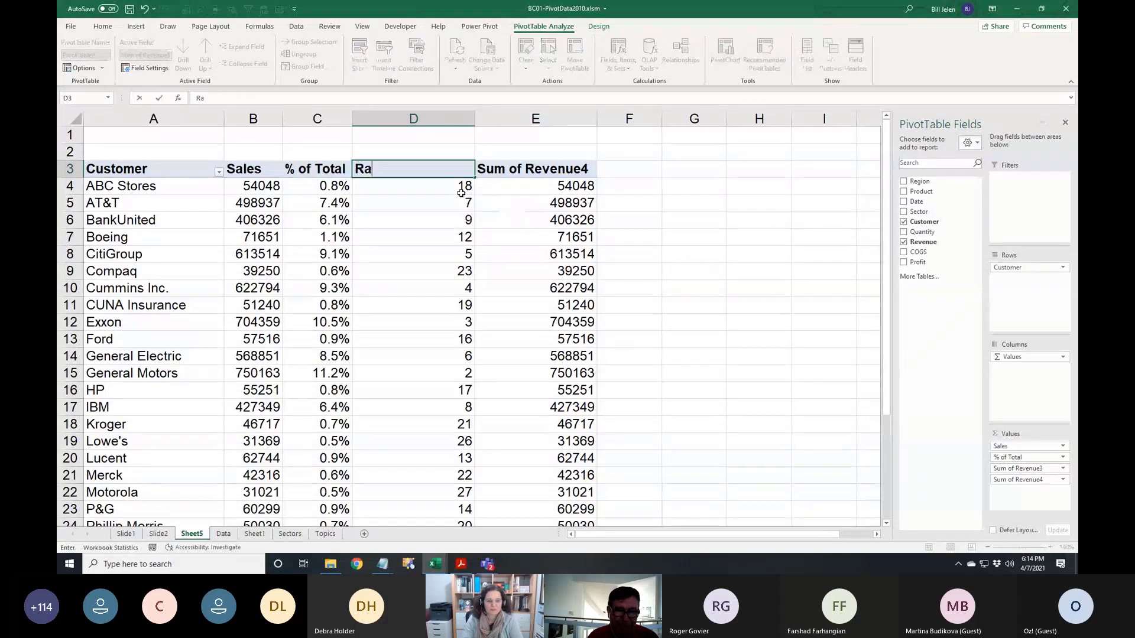
key(Return)
key(Up)
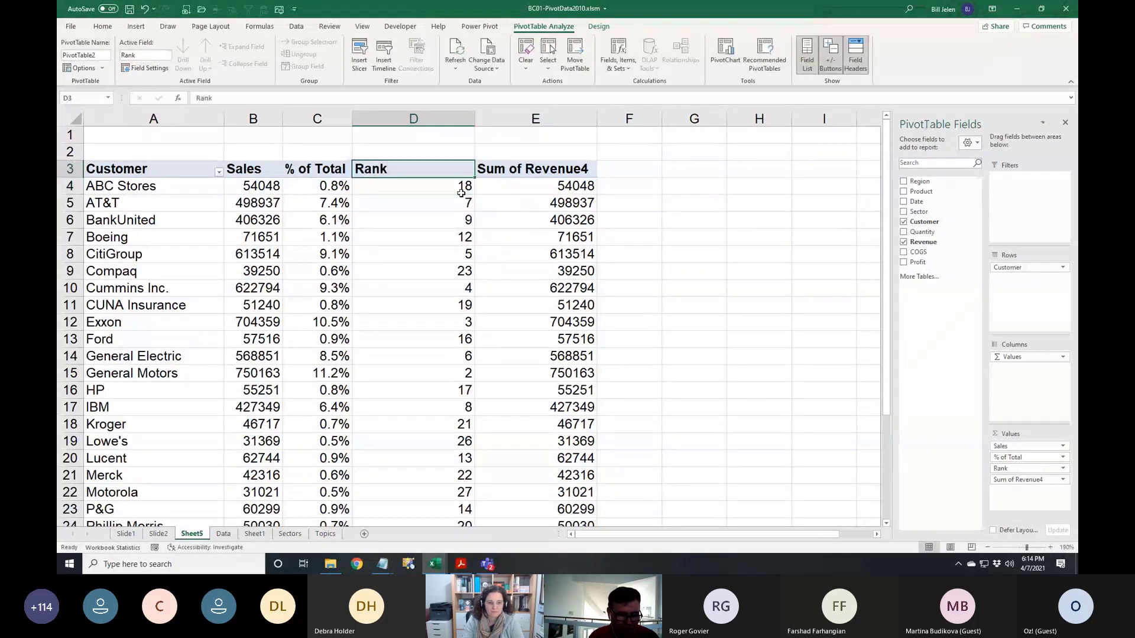
key(alt+o)
key(c)
key(a)
key(Right)
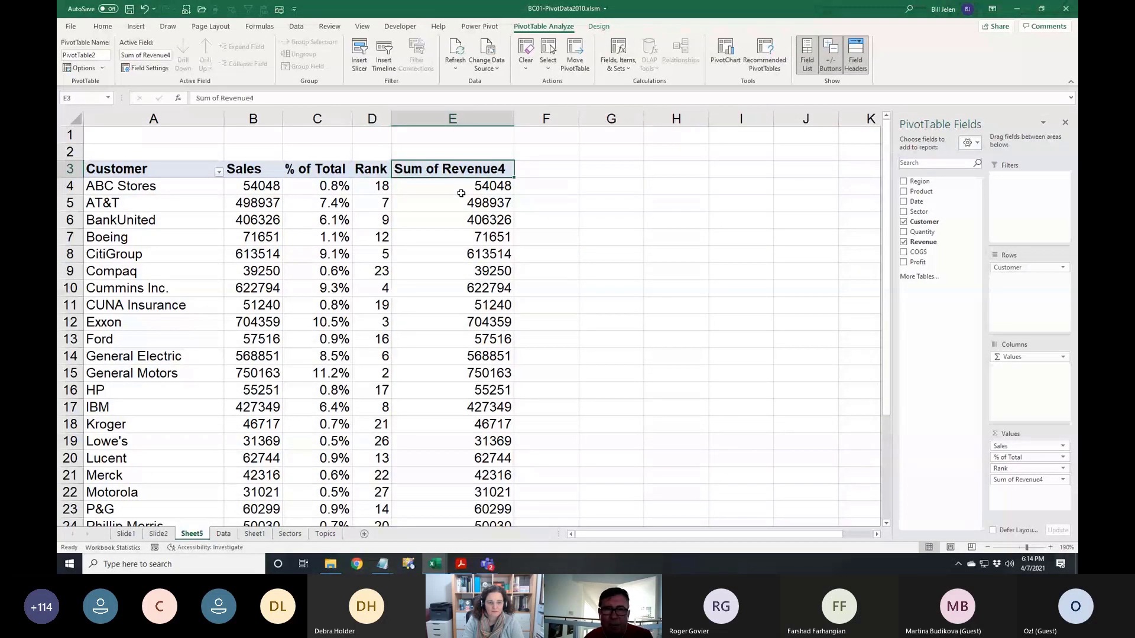
Show Sum of Revenue4 as Running Total In Customer and rename its header Running Total
double_click(455, 170)
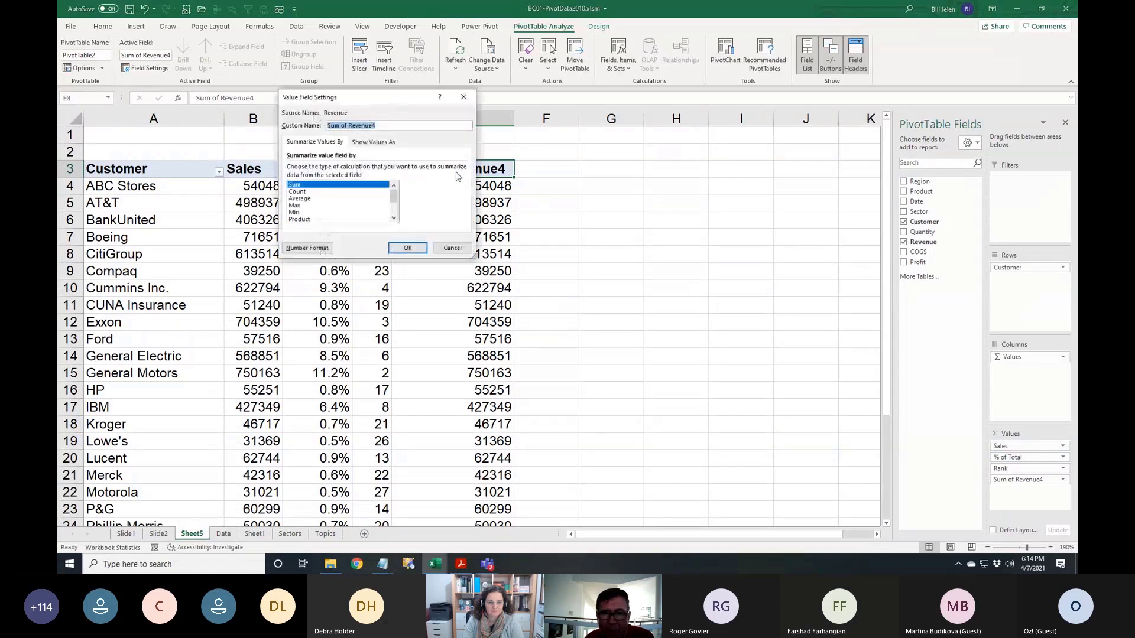
click(381, 142)
click(461, 167)
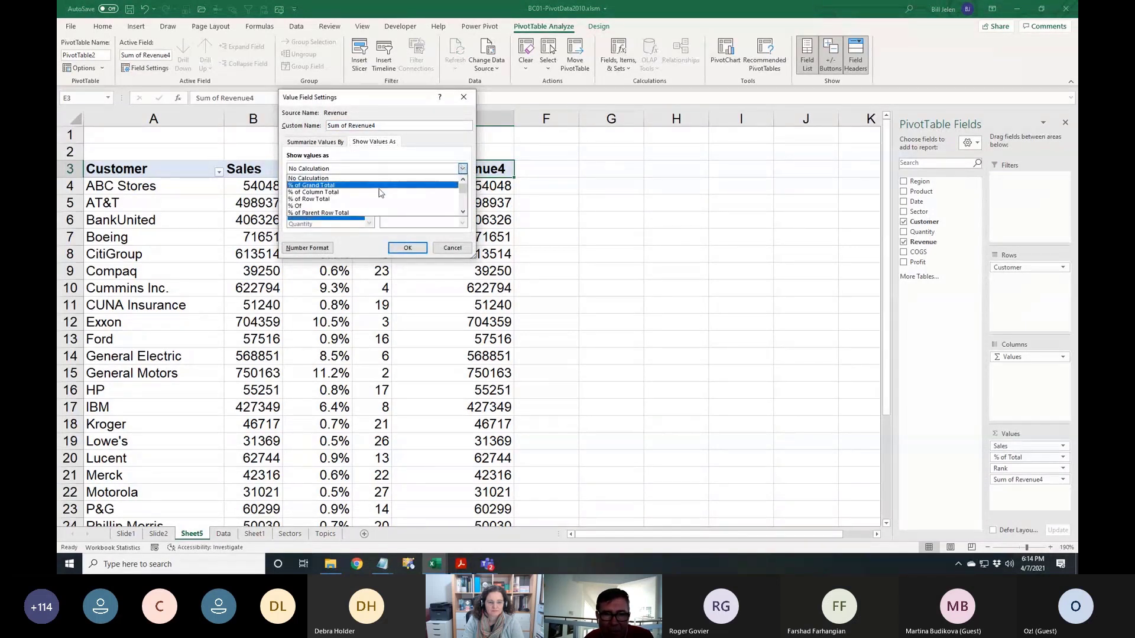
scroll(358, 207, down, 1)
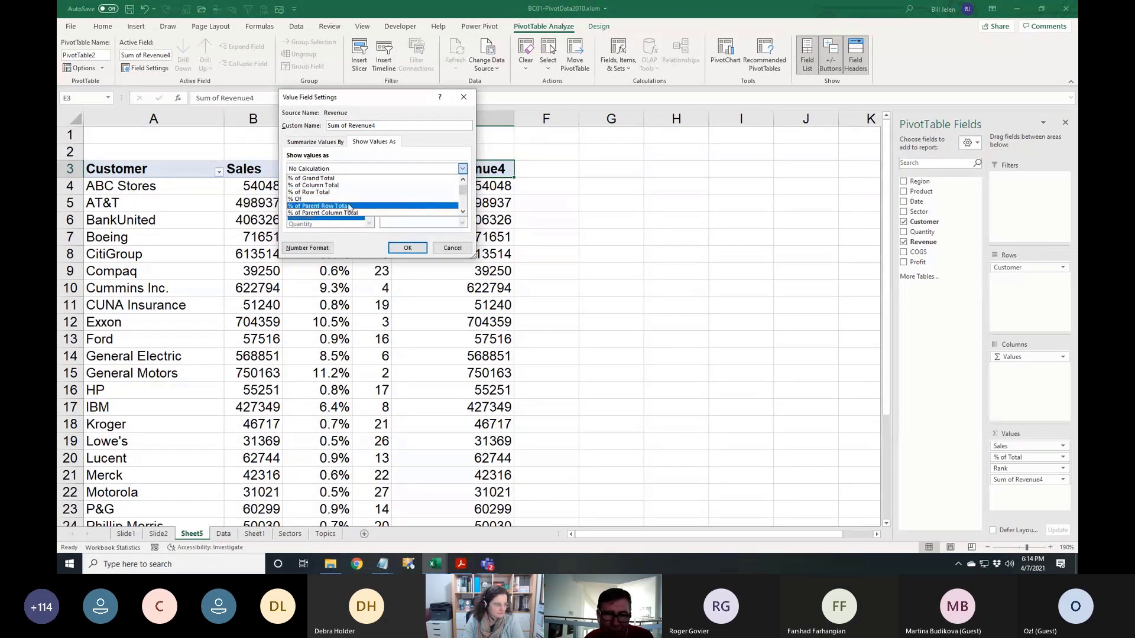
scroll(349, 208, down, 1)
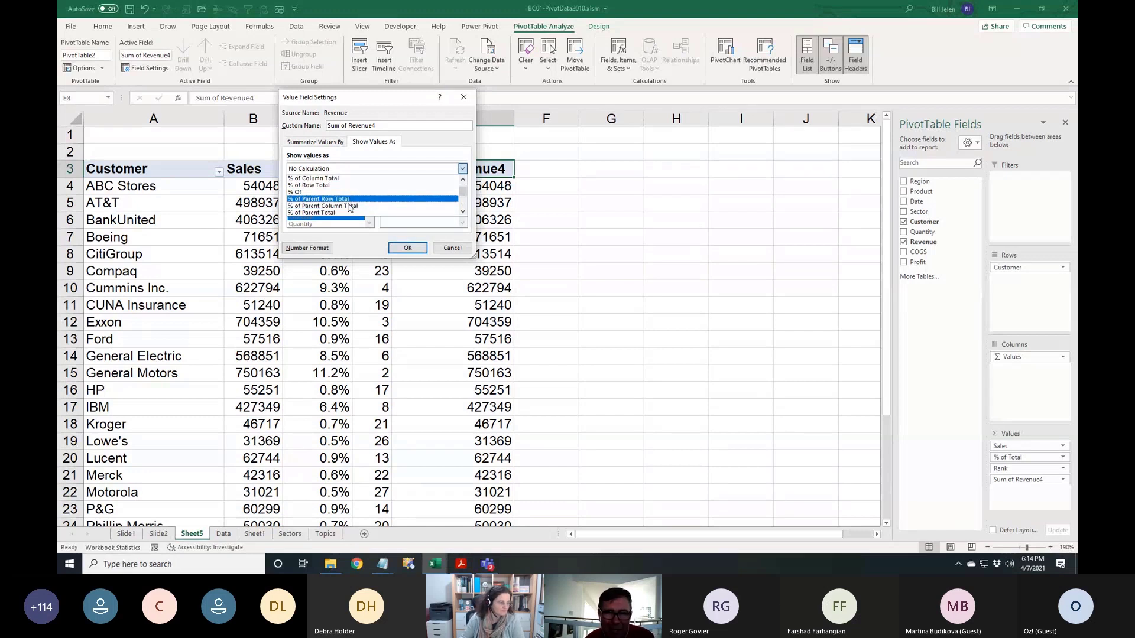
scroll(348, 208, down, 1)
scroll(348, 208, down, 2)
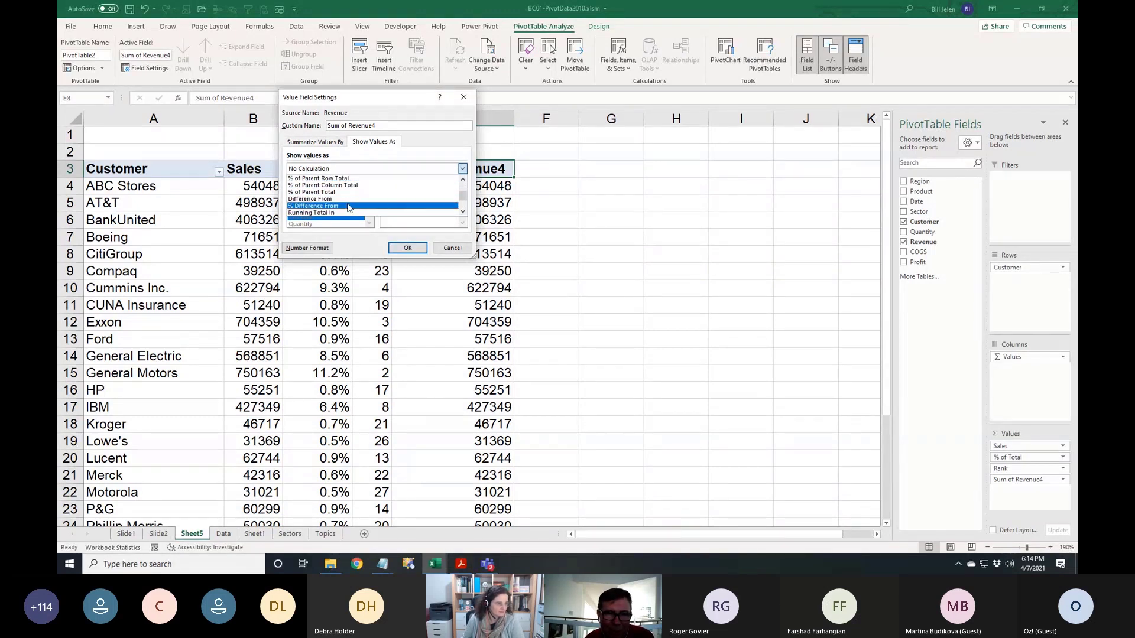
scroll(348, 208, down, 2)
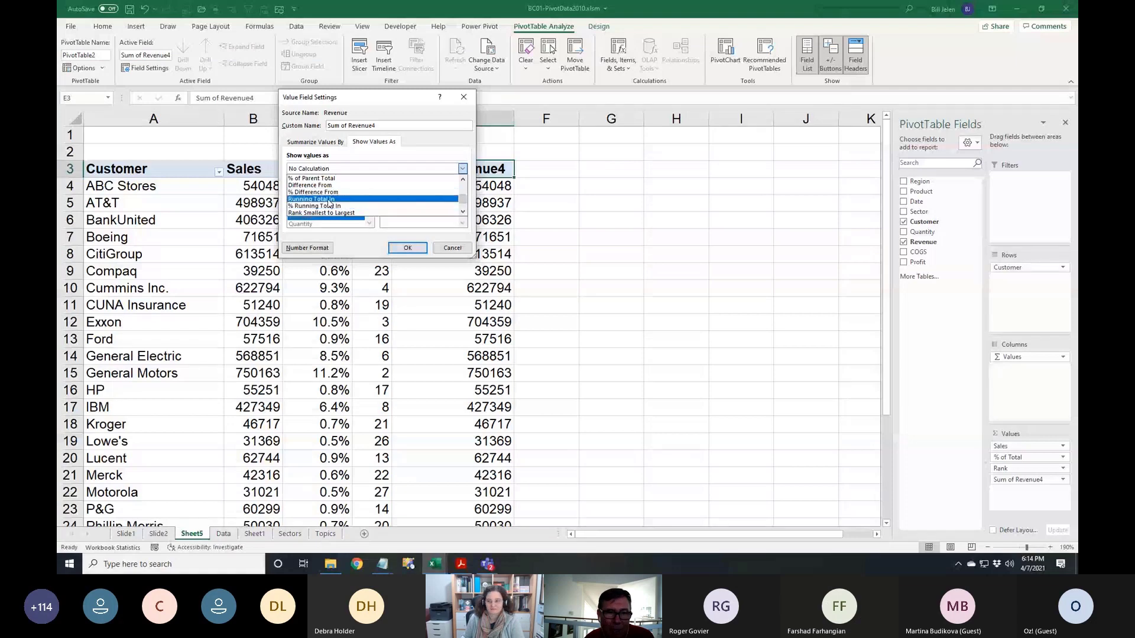
click(329, 200)
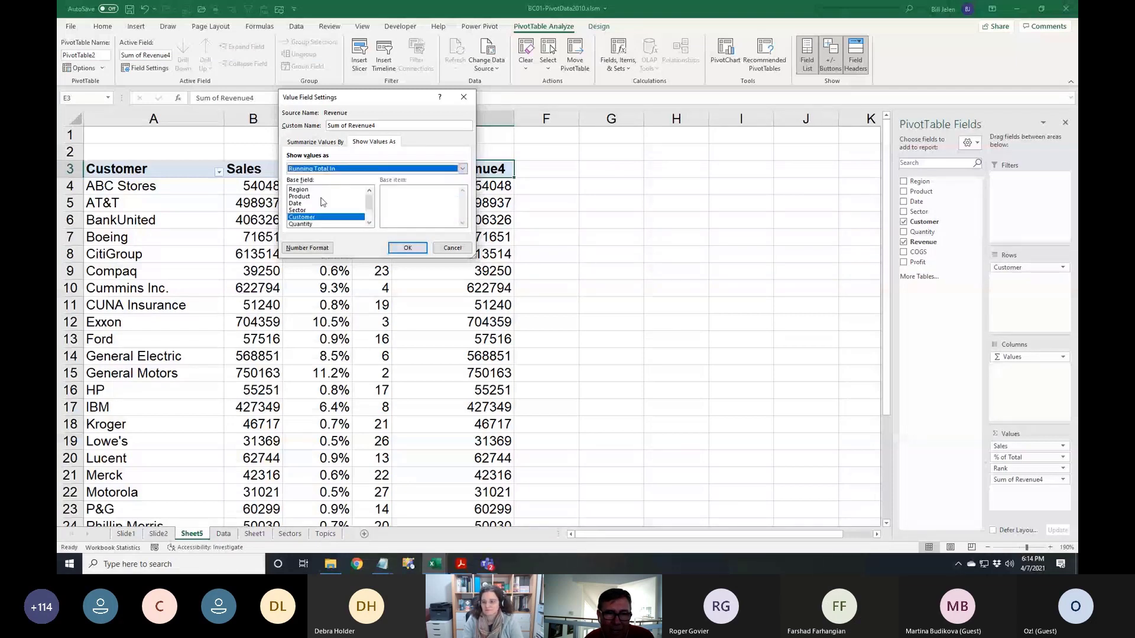
click(406, 249)
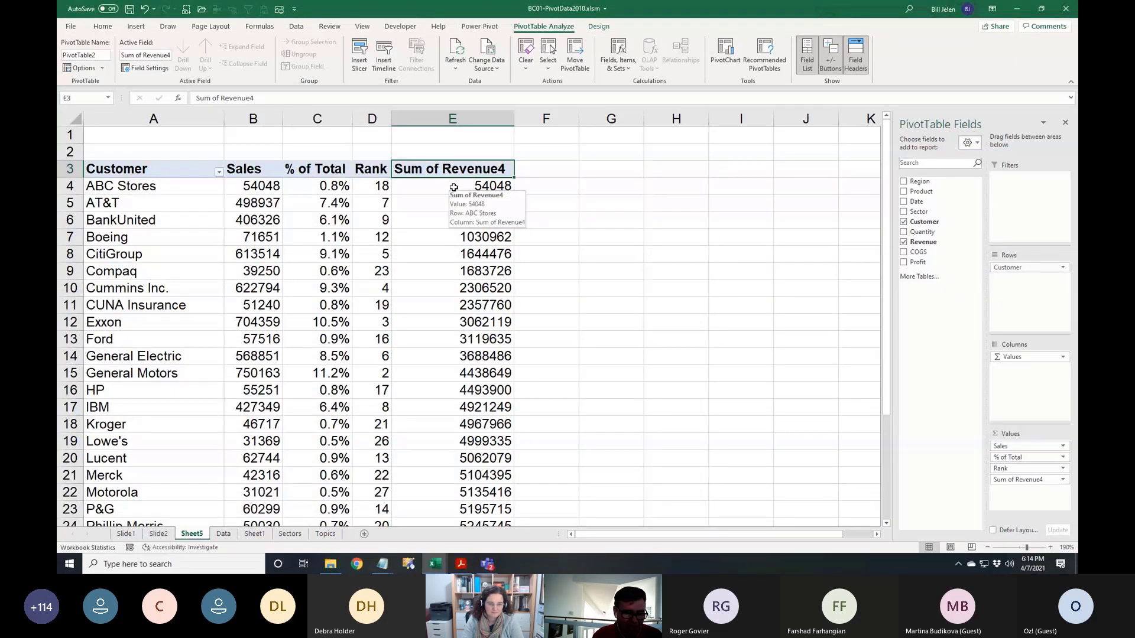
text(Running Total)
key(Return)
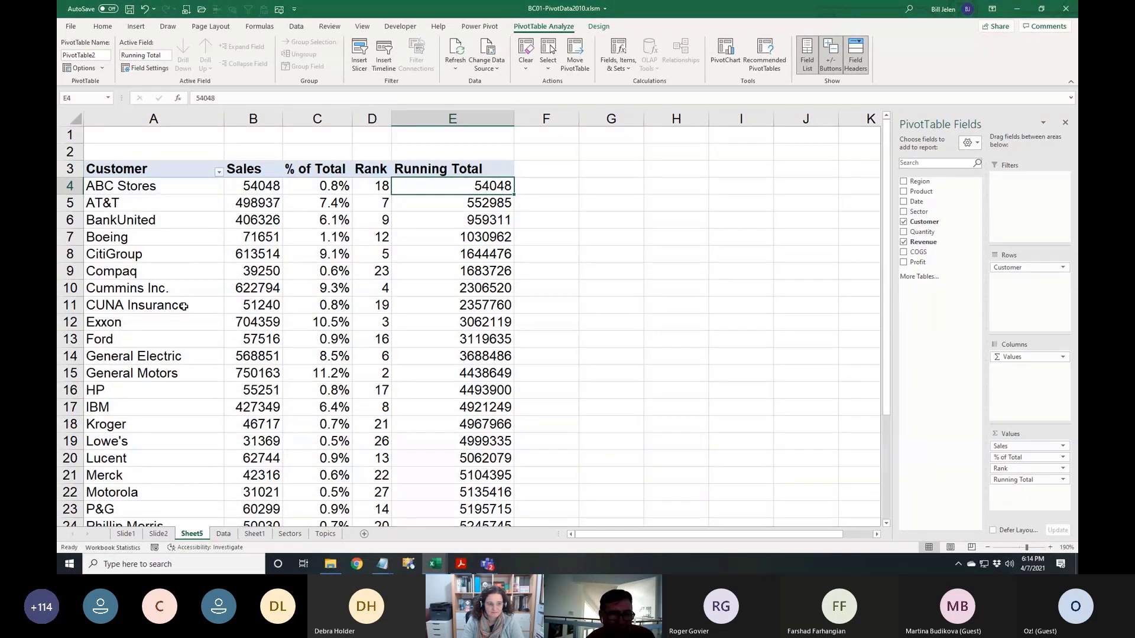
click(268, 188)
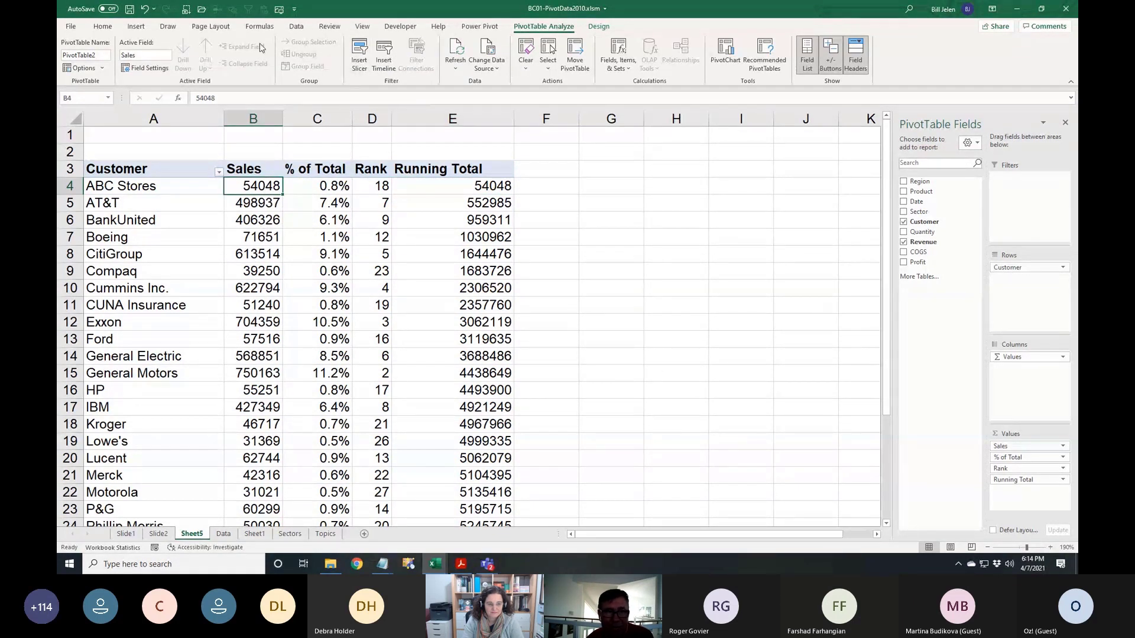
Sort the pivot by Sales Z to A, then sort the customer names A to Z
click(297, 27)
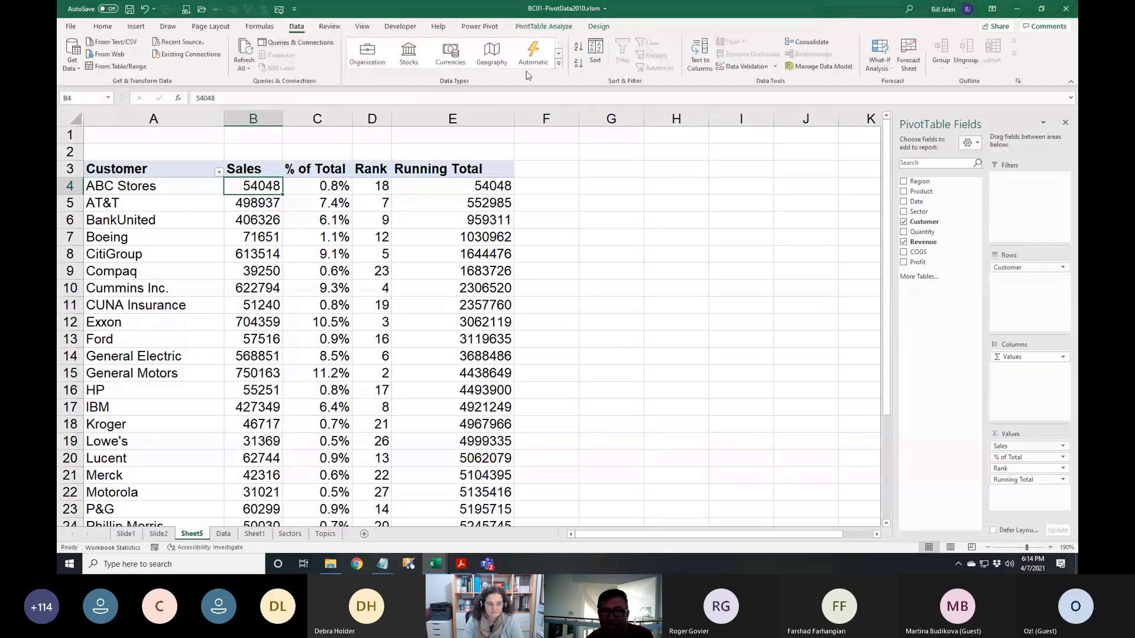
click(579, 65)
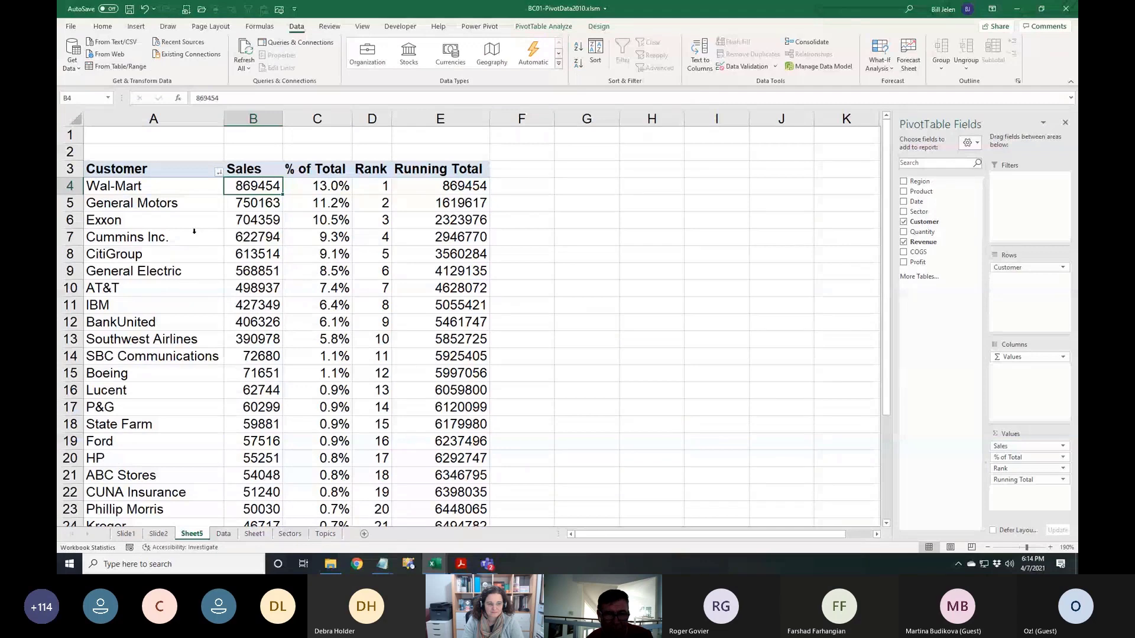
click(168, 193)
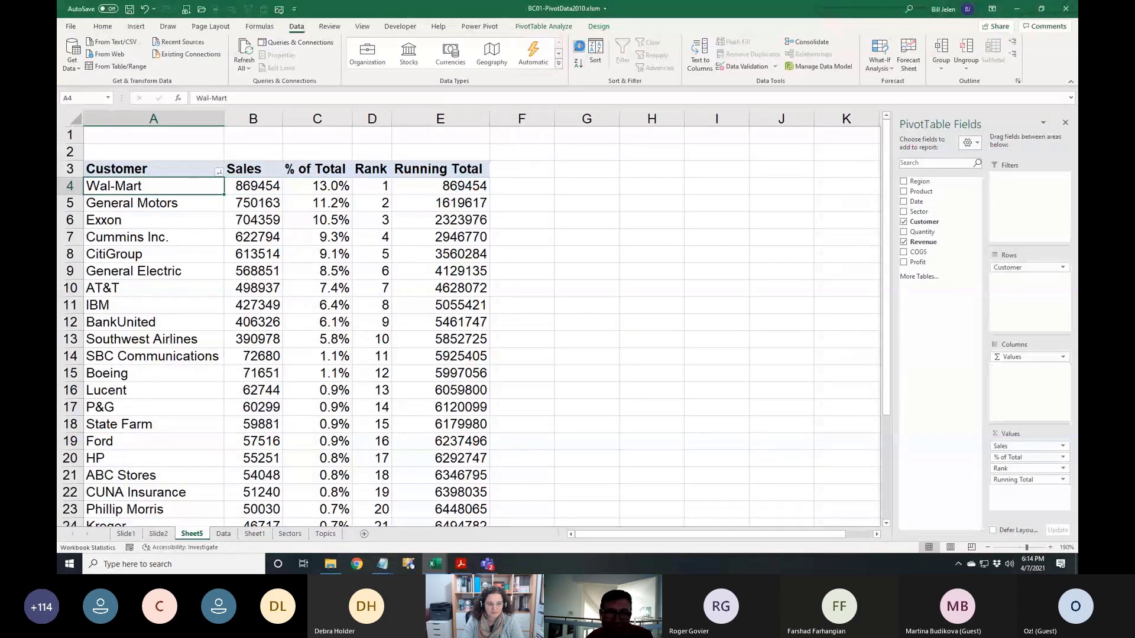
click(579, 46)
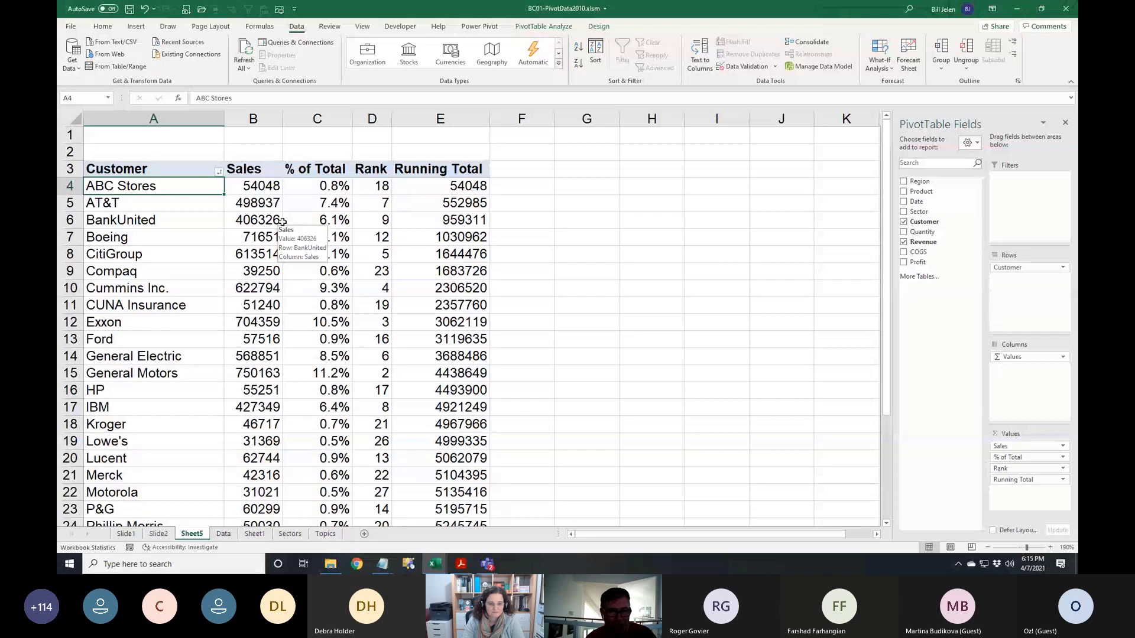
Type BankUnited over A4 to move it up, drag ABC Stores below Ford, then re-sort customers A to Z
text(Banj)
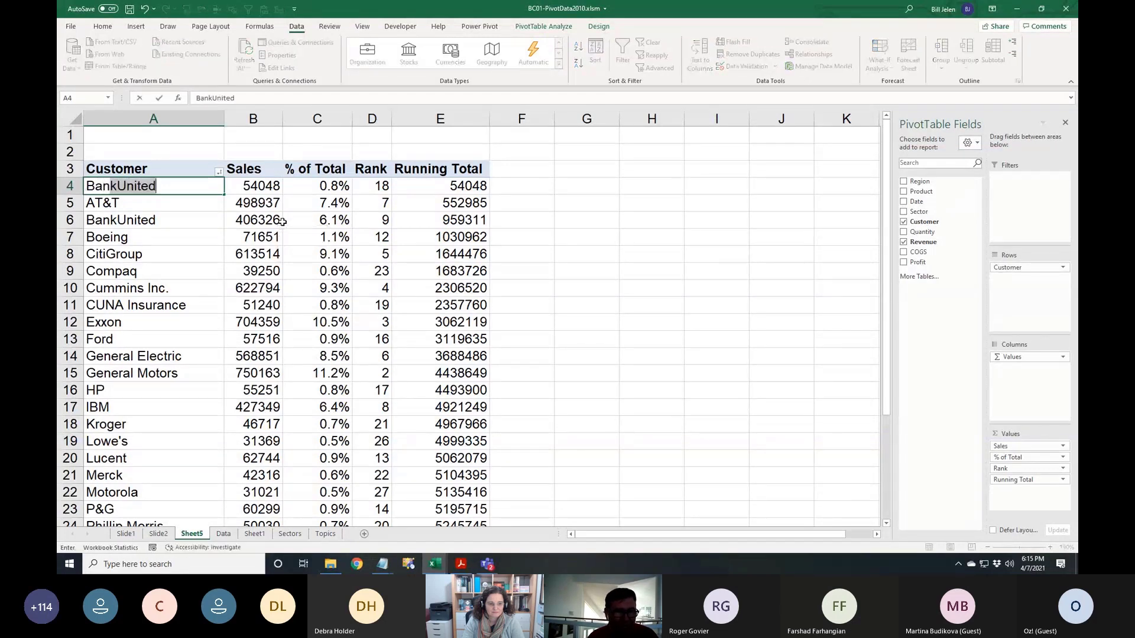
text(kUnited)
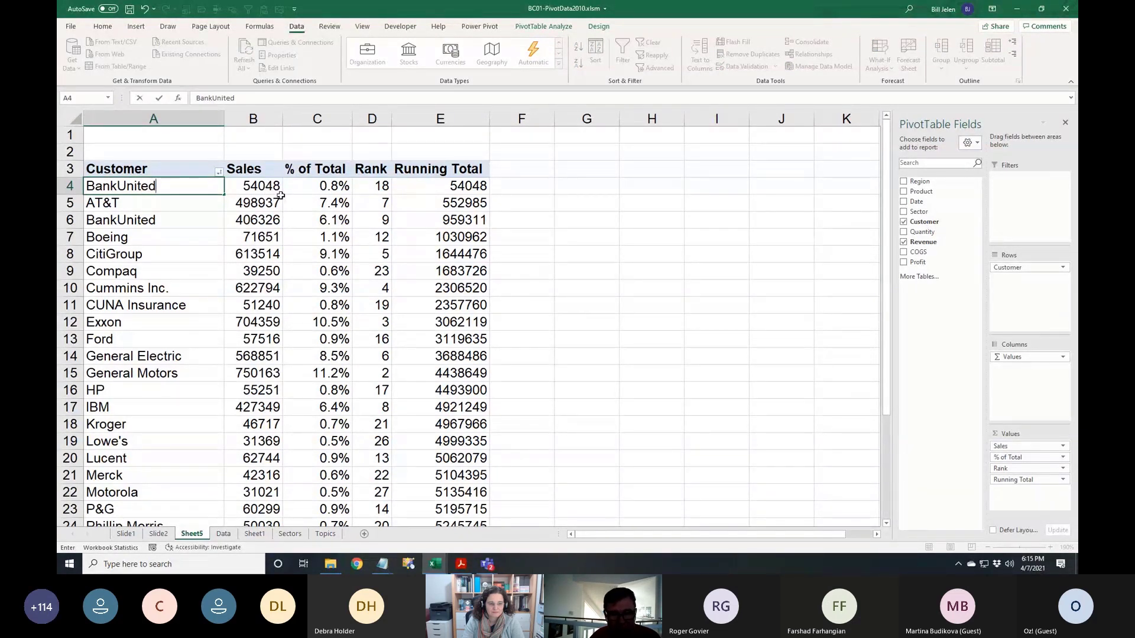
key(Return)
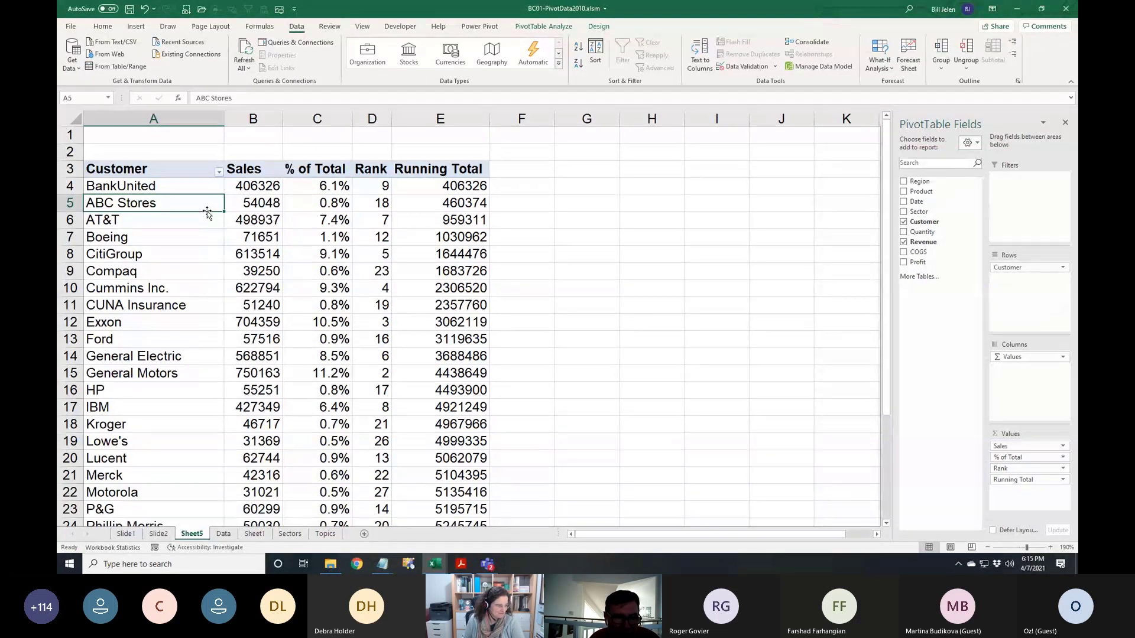
drag(207, 214, 195, 348)
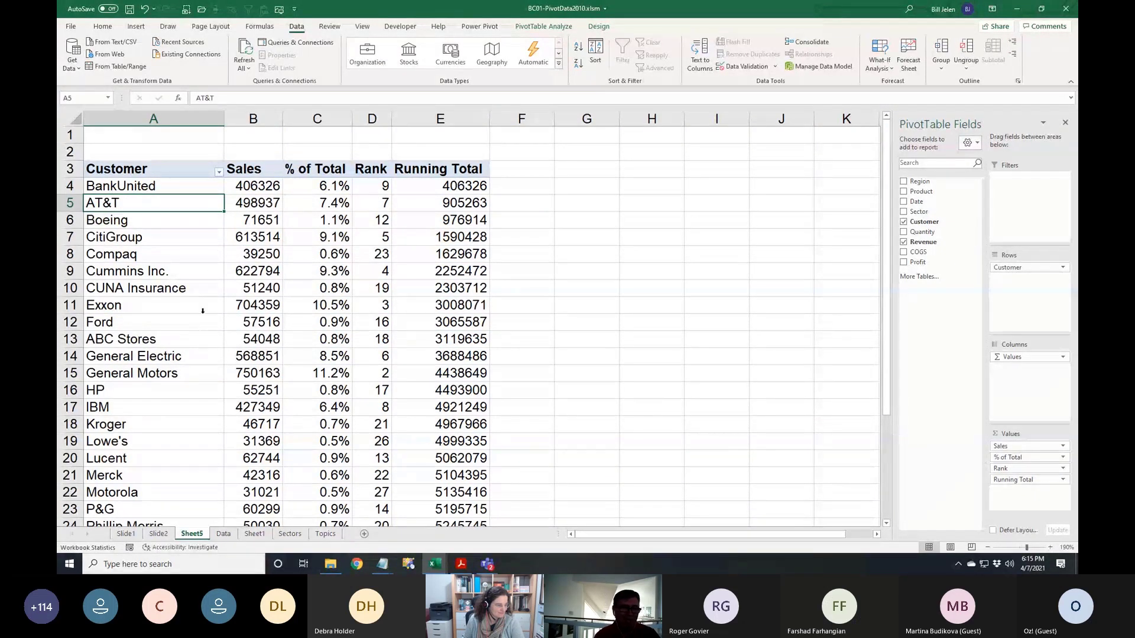
click(219, 171)
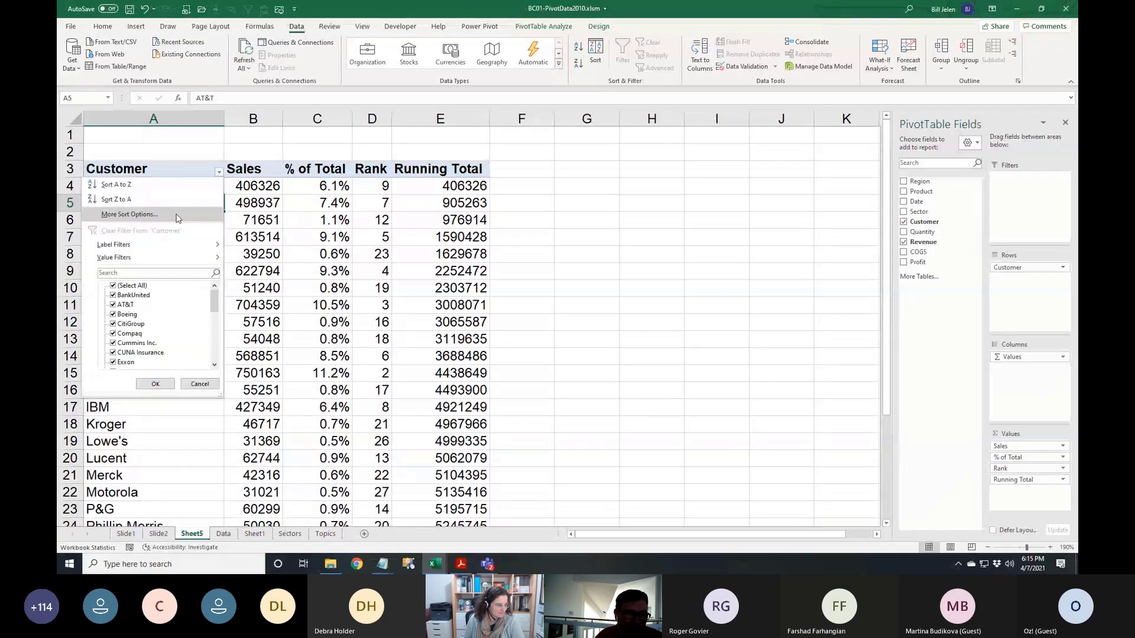
click(146, 186)
click(174, 186)
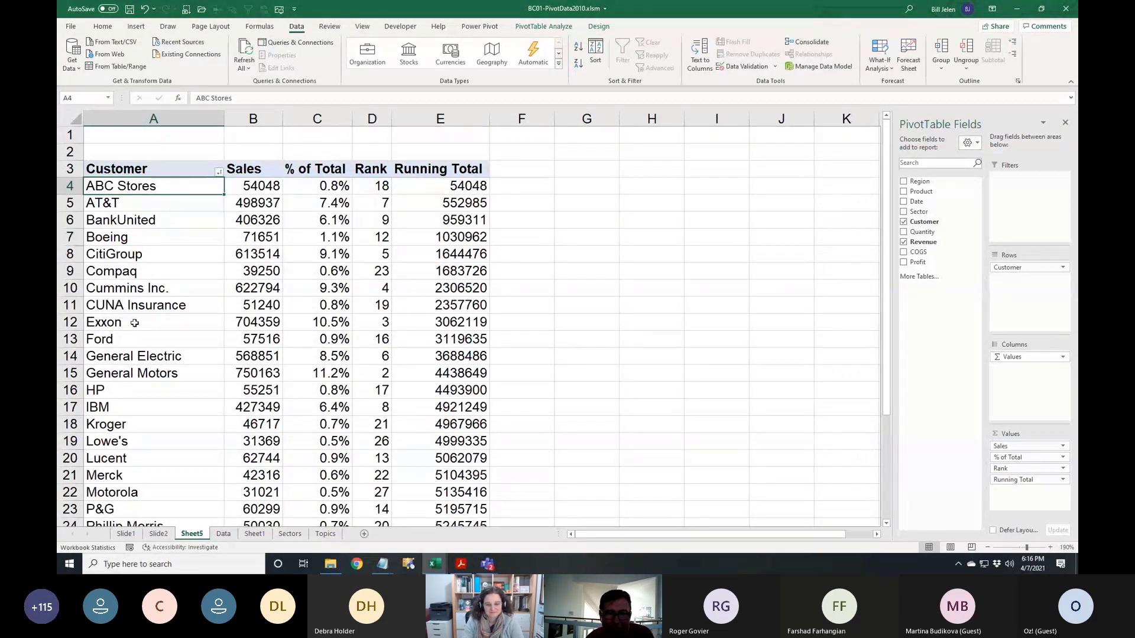
Check the 6707812 Sales grand total, then bring up the Customer dropdown's Value Filters choices
scroll(261, 287, down, 6)
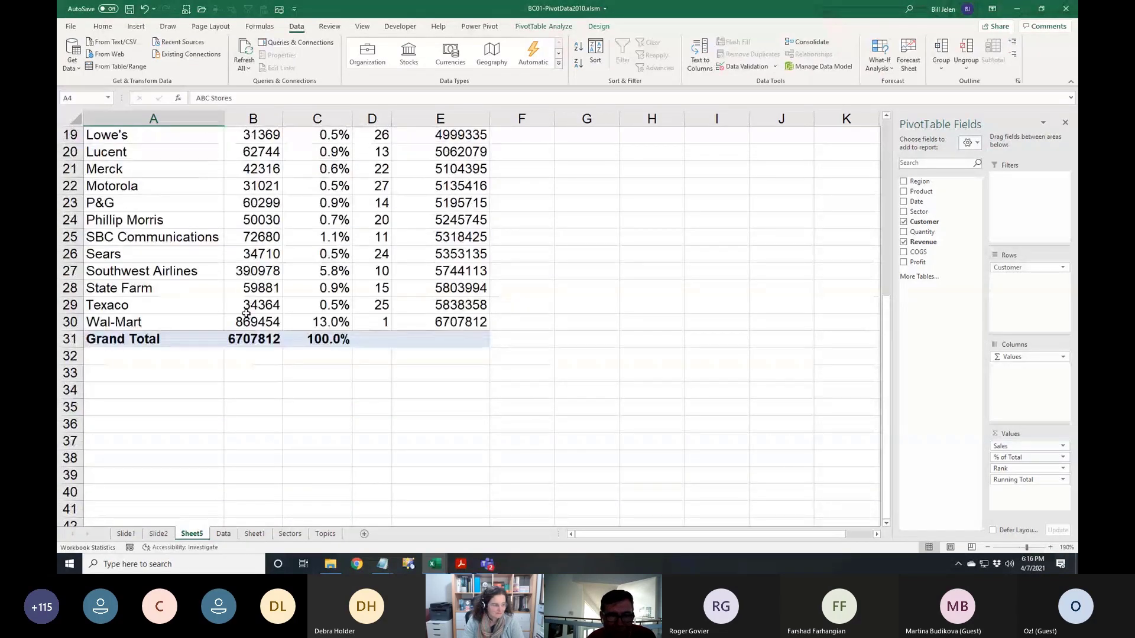
click(252, 339)
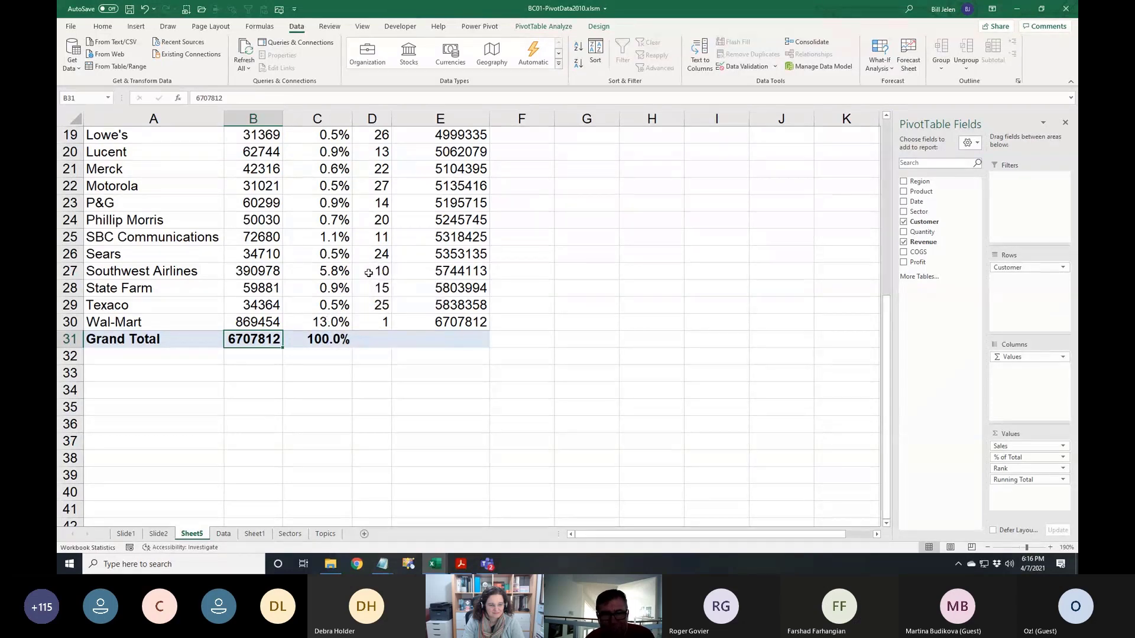
scroll(352, 288, up, 2)
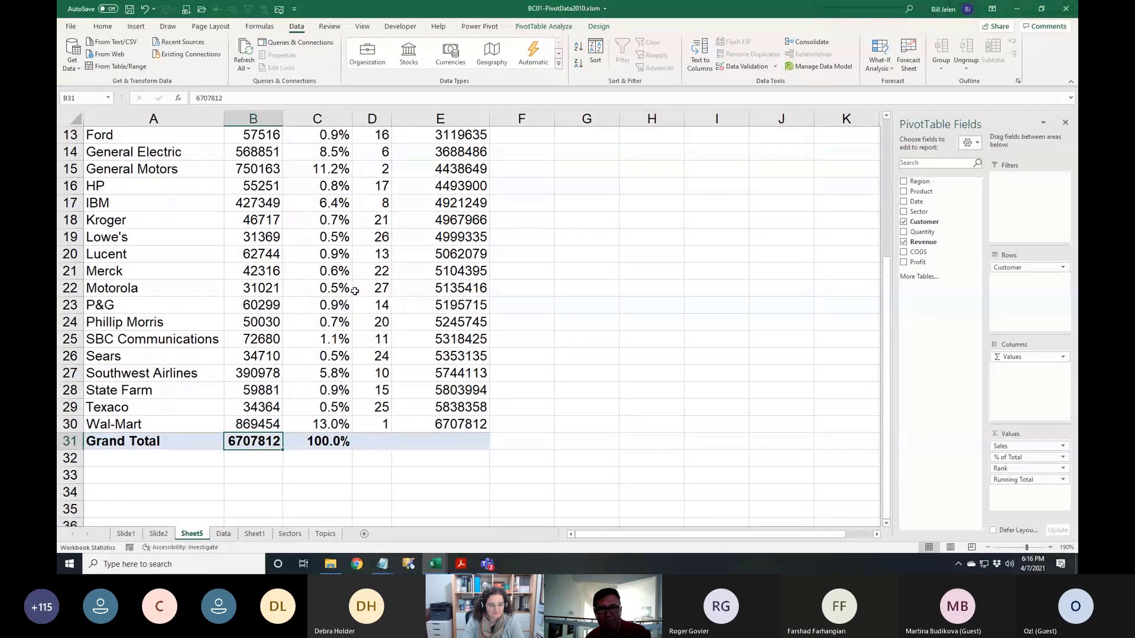
scroll(451, 349, up, 4)
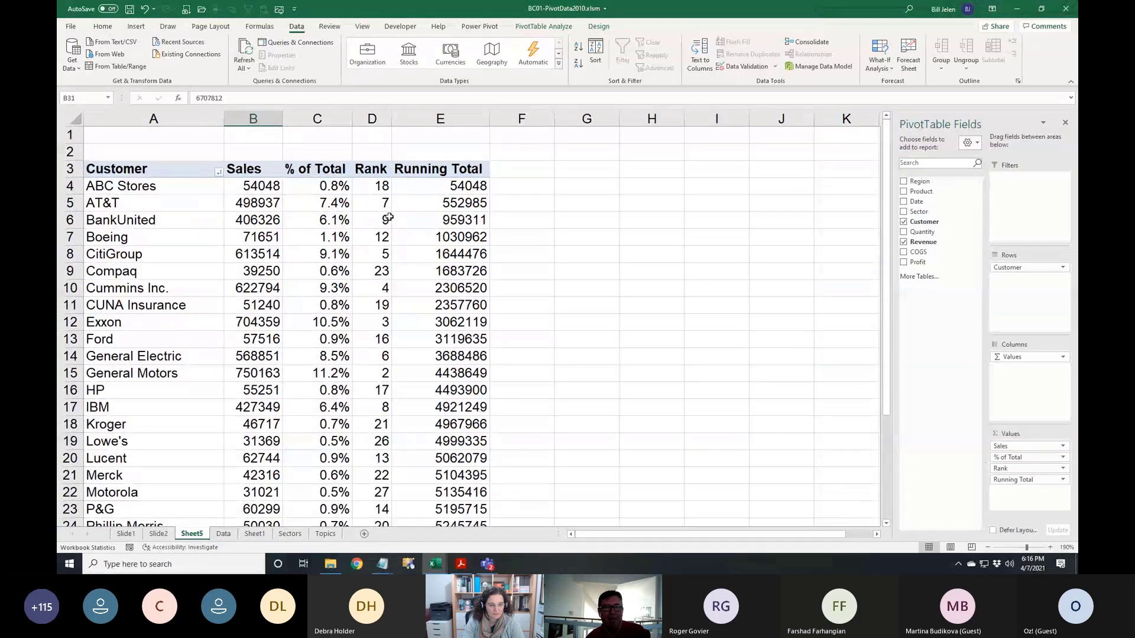
click(219, 173)
mouse_move(196, 263)
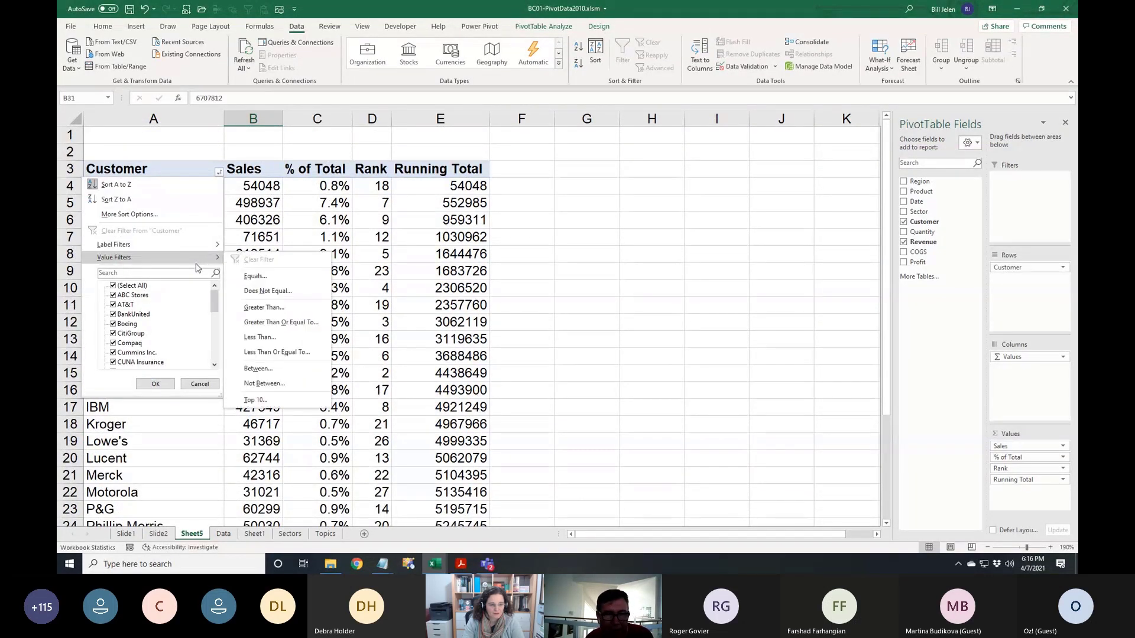
Set the Customer Top 10 filter to Top 5 Items by Sales and apply it
click(260, 401)
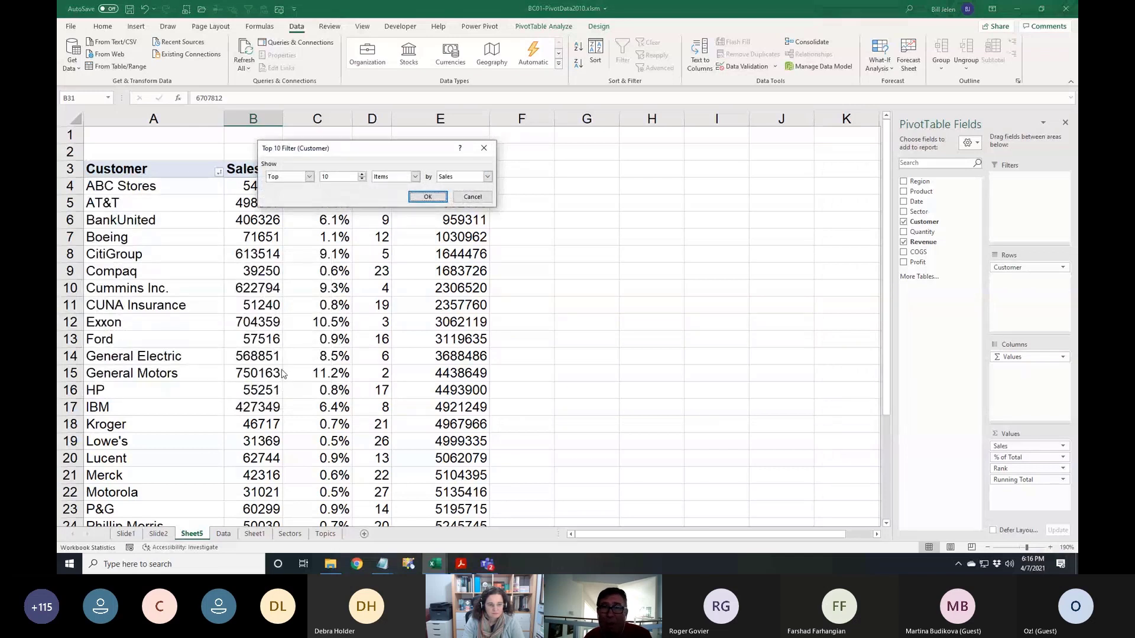
click(308, 177)
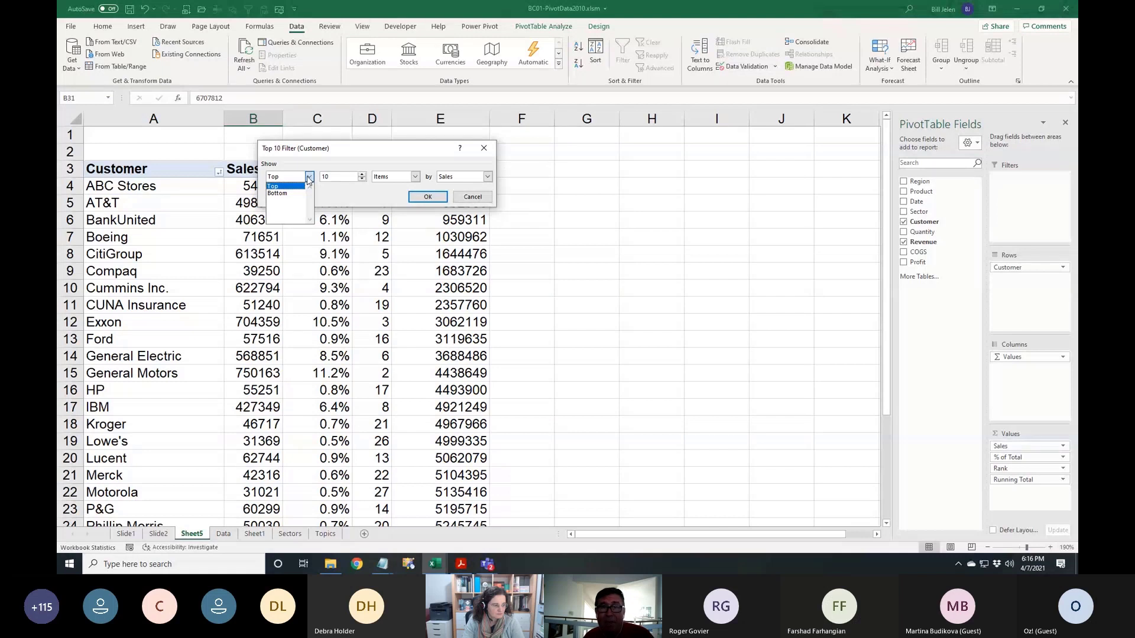
click(334, 198)
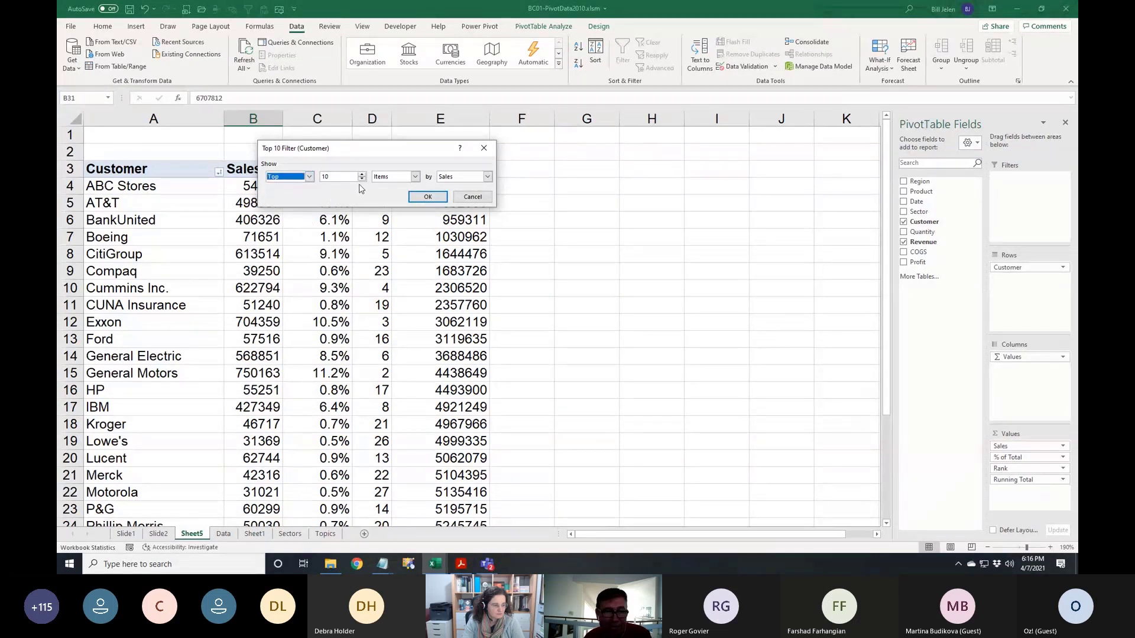
click(362, 179)
click(361, 179)
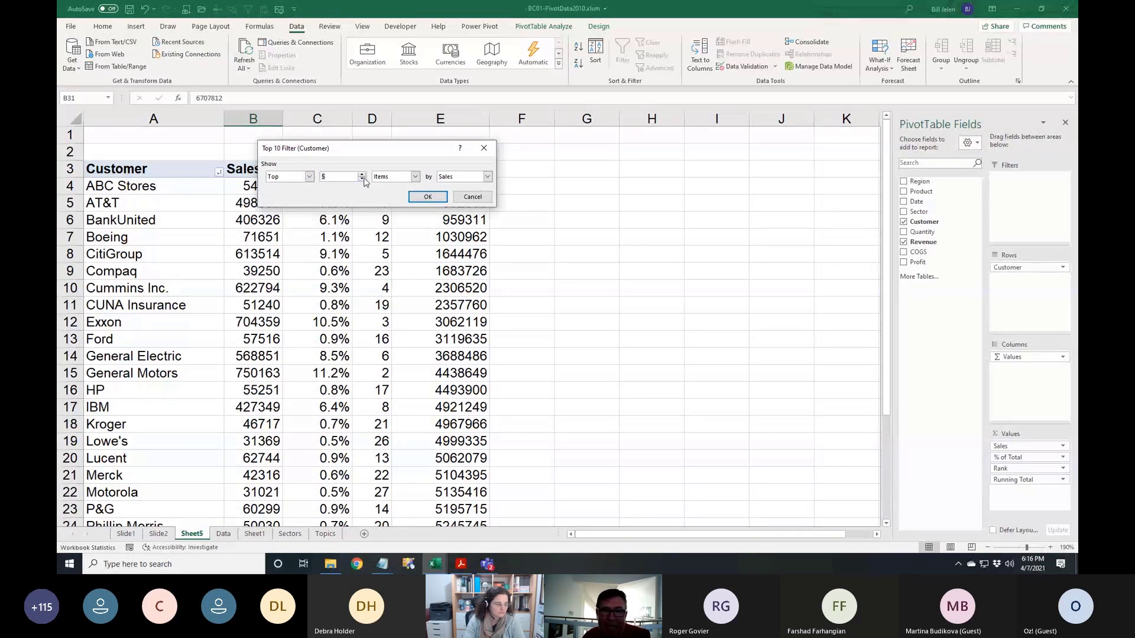
click(415, 177)
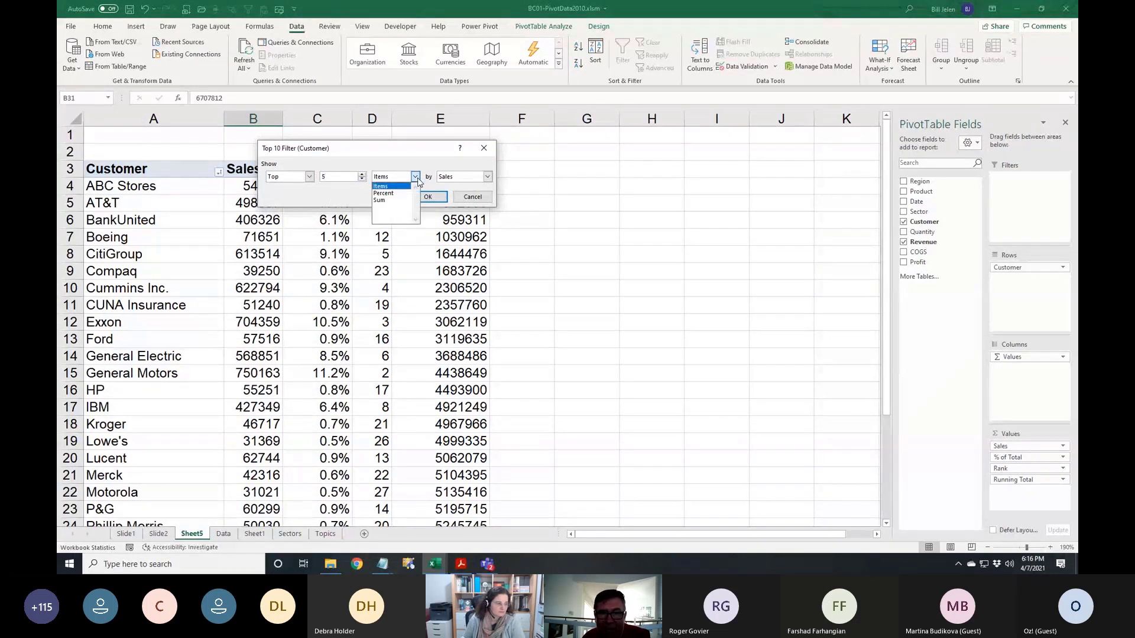
key(Escape)
click(387, 202)
click(362, 174)
click(362, 174)
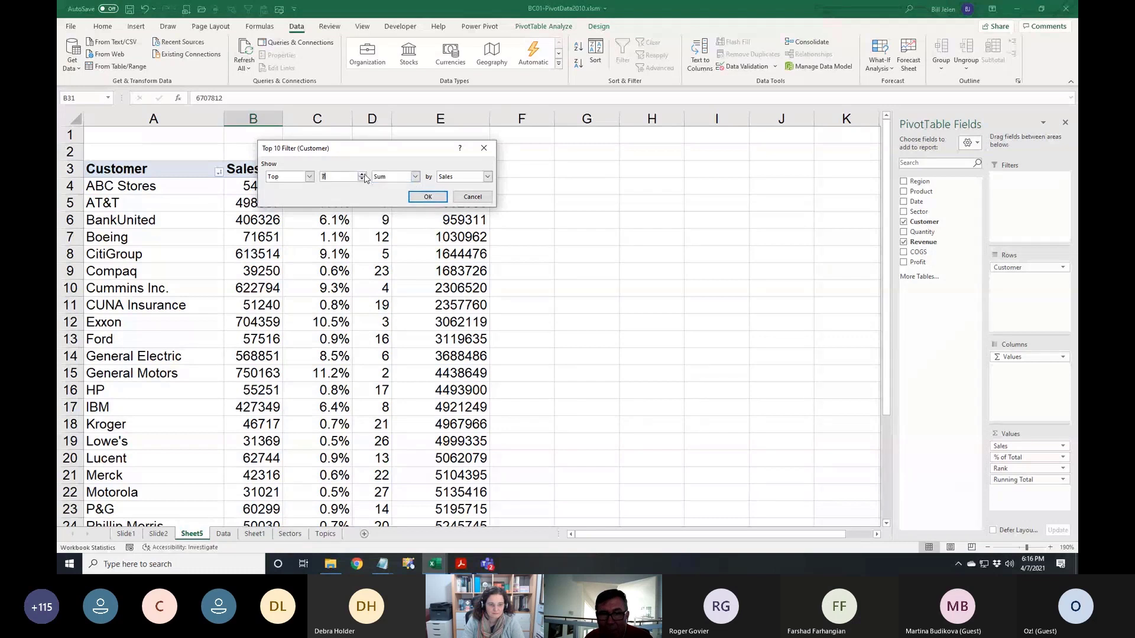
click(362, 175)
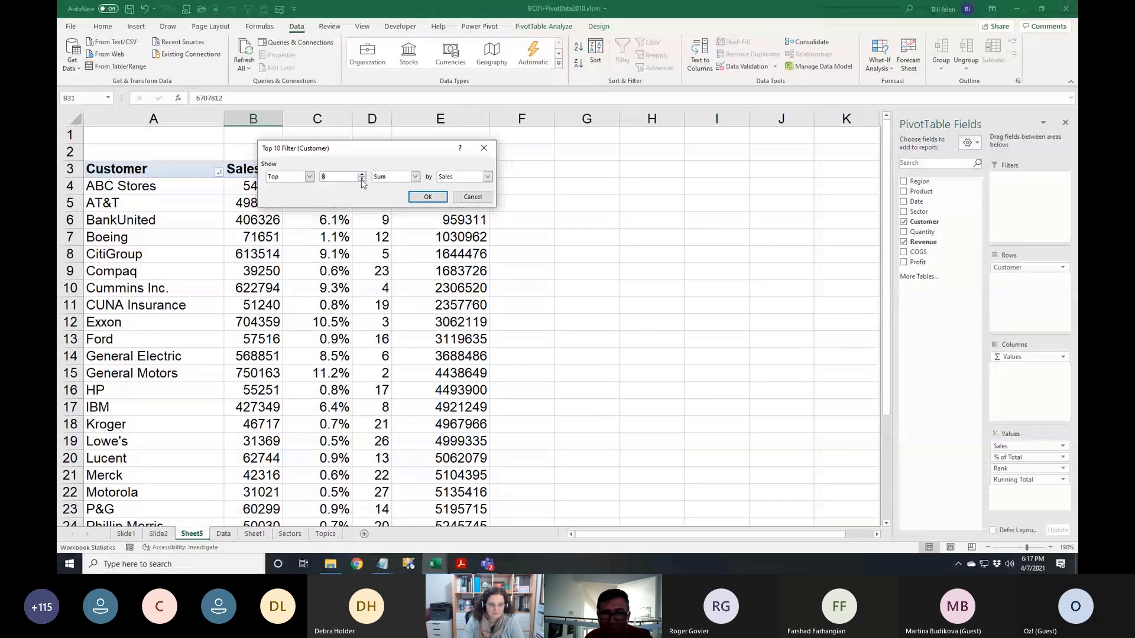
click(415, 176)
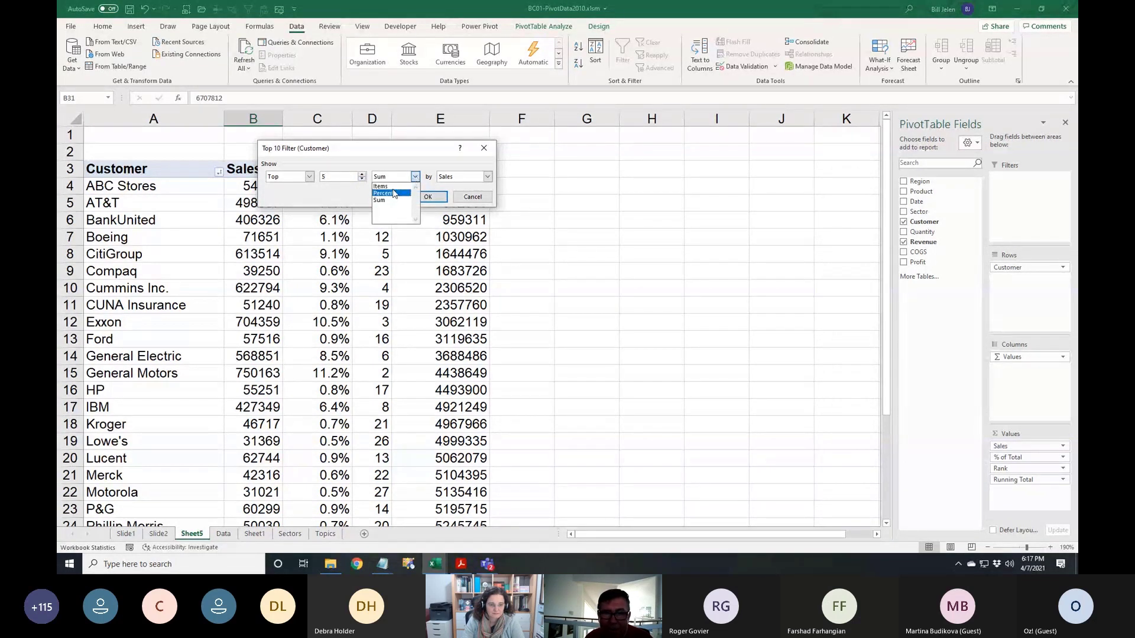
click(391, 186)
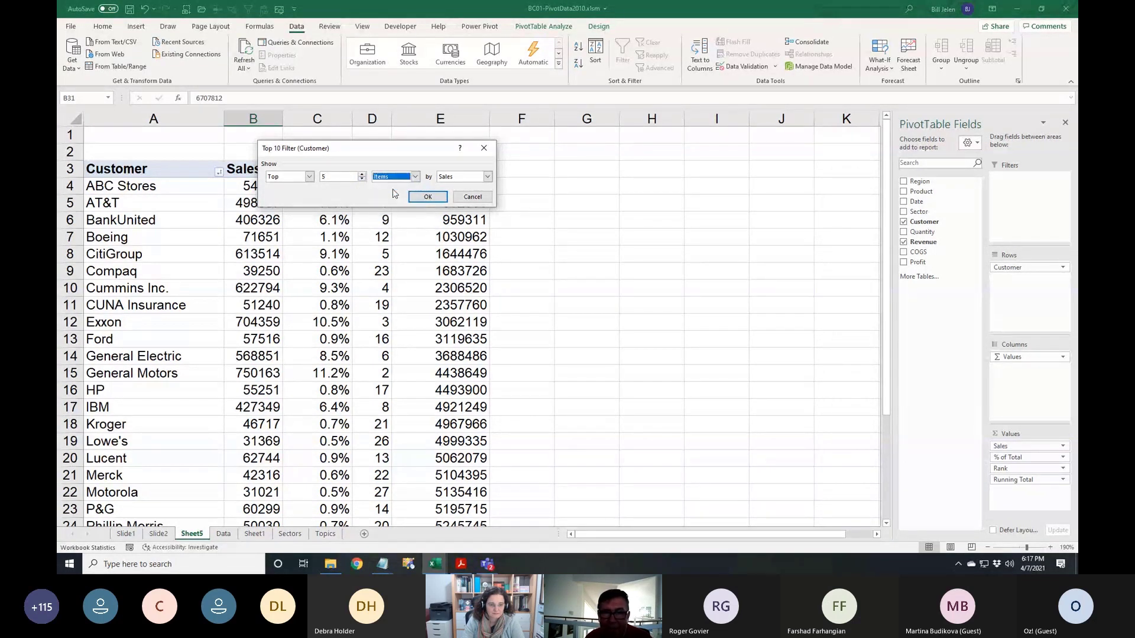
click(428, 199)
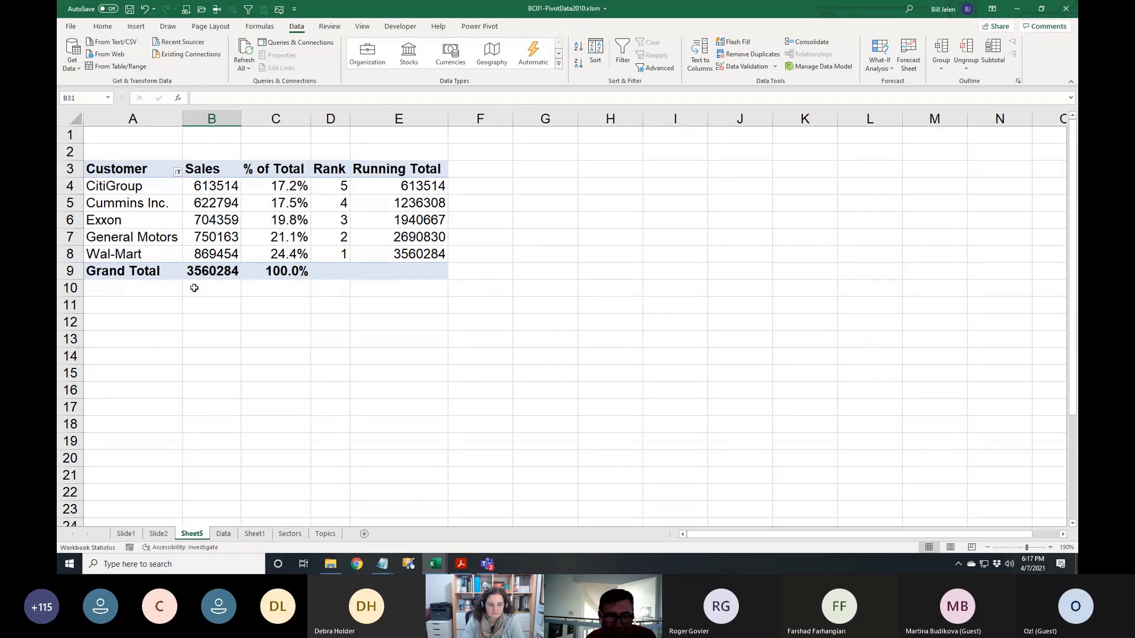
Select a value in the top-5 pivot and switch to the PivotTable Design options
mouse_move(208, 277)
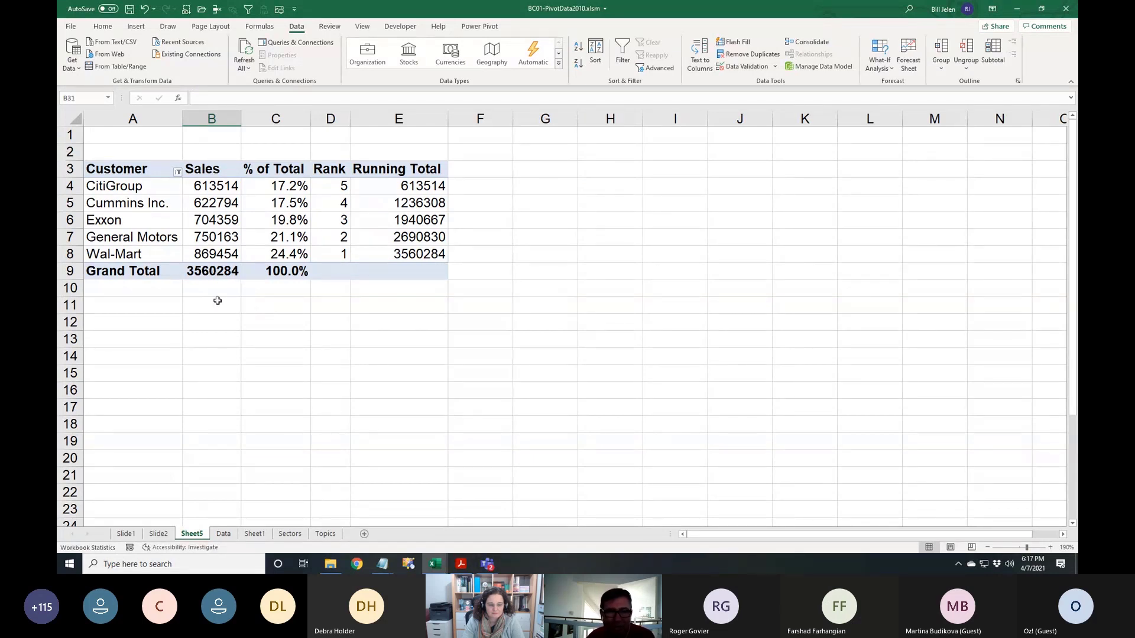
click(275, 259)
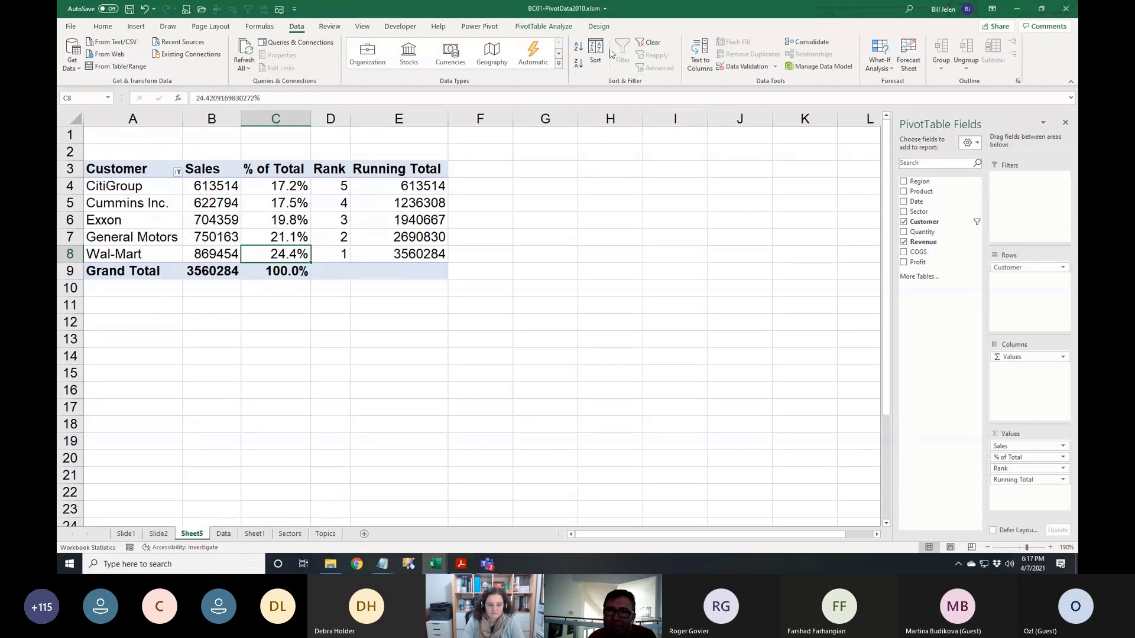
click(599, 26)
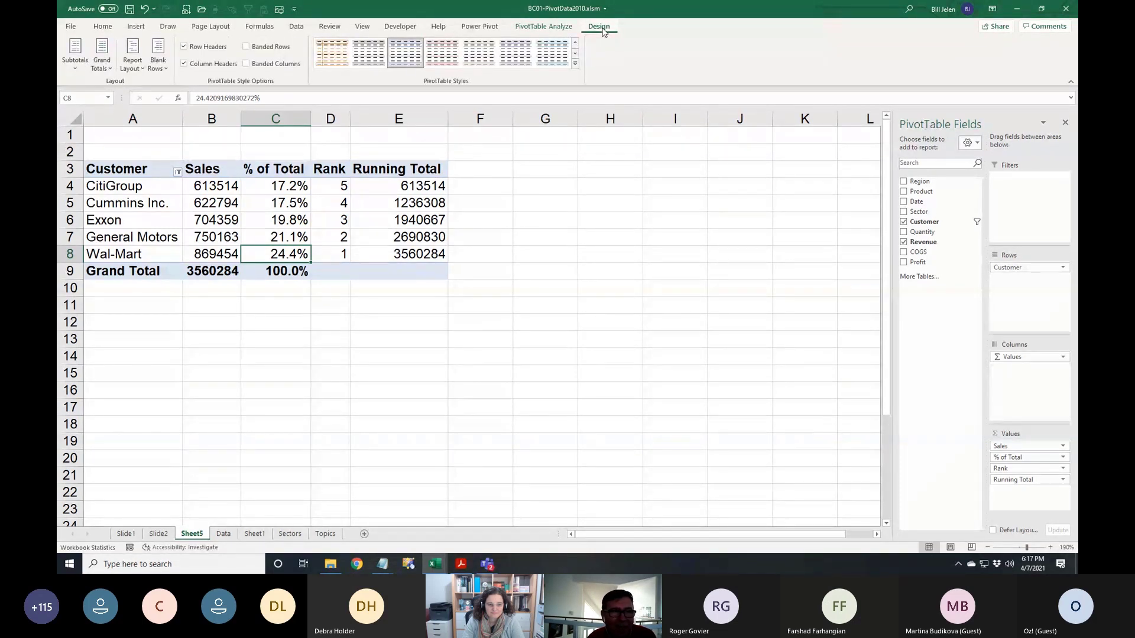
Look over the Subtotals choices without changing them, then bring up the Customer field's sort and filter options
click(76, 66)
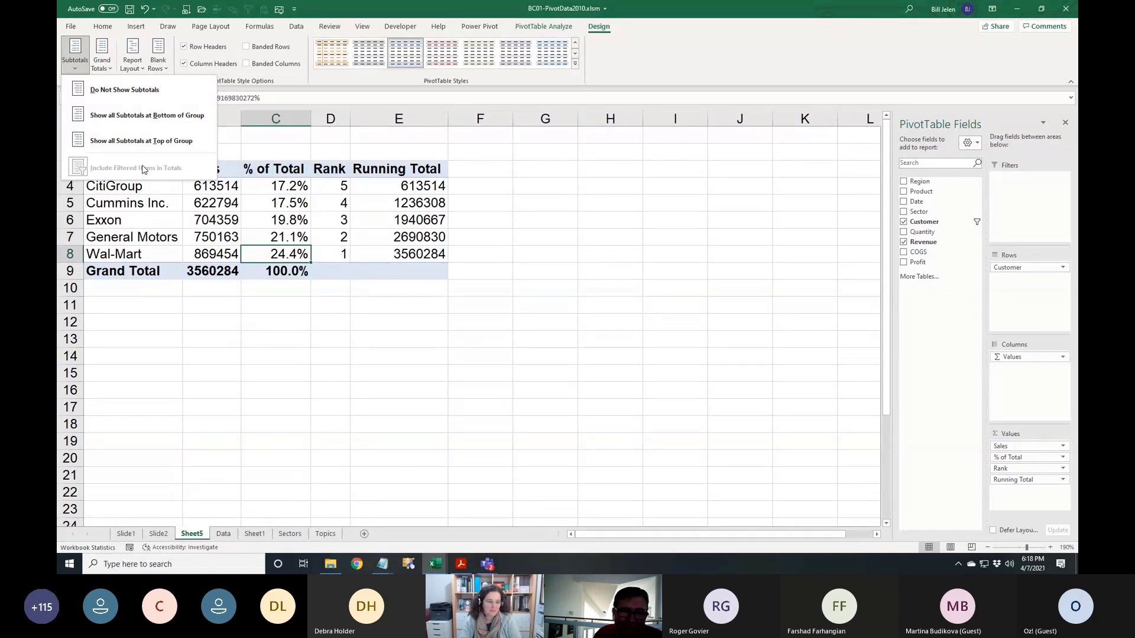
click(153, 199)
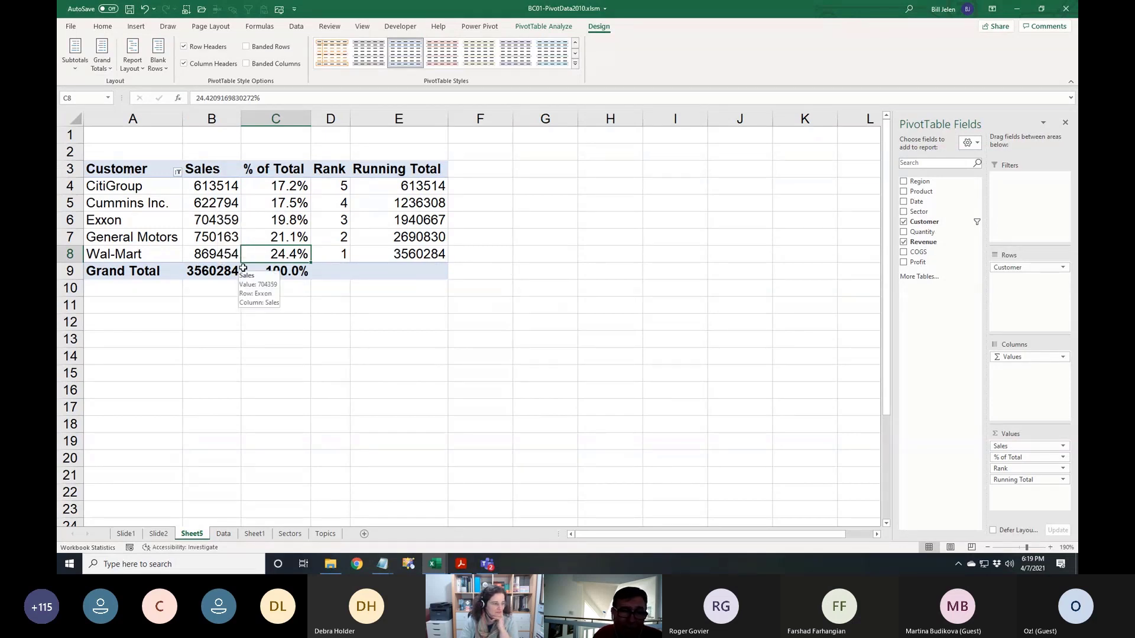
click(178, 172)
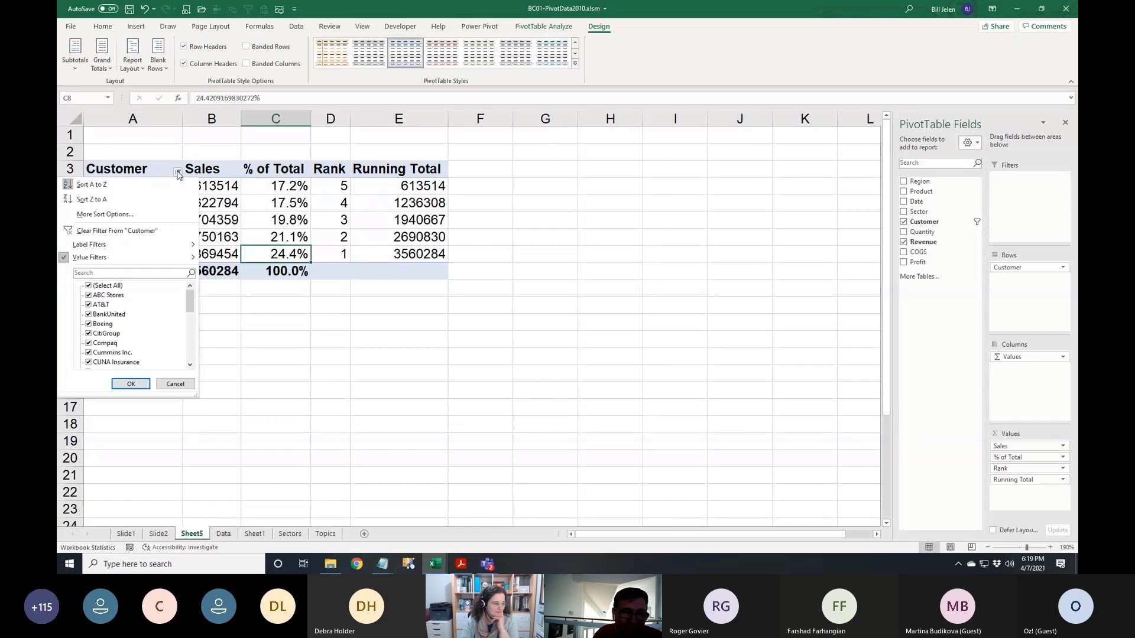
Clear the Top 5 filter from Customer so every customer, from ABC Stores on, is listed again
click(115, 230)
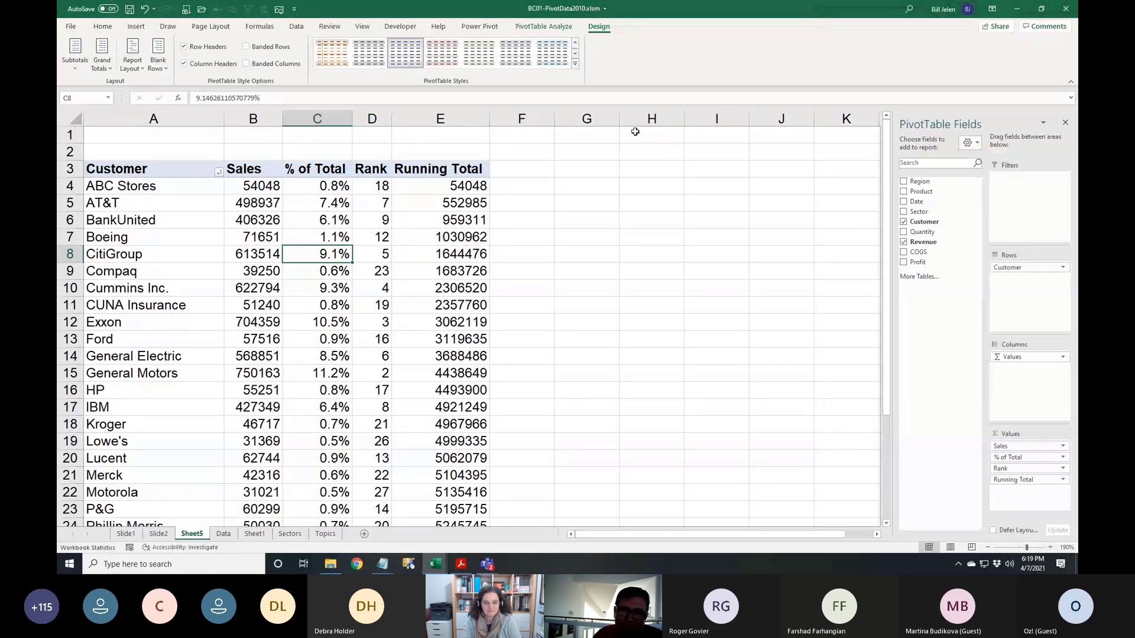
click(544, 26)
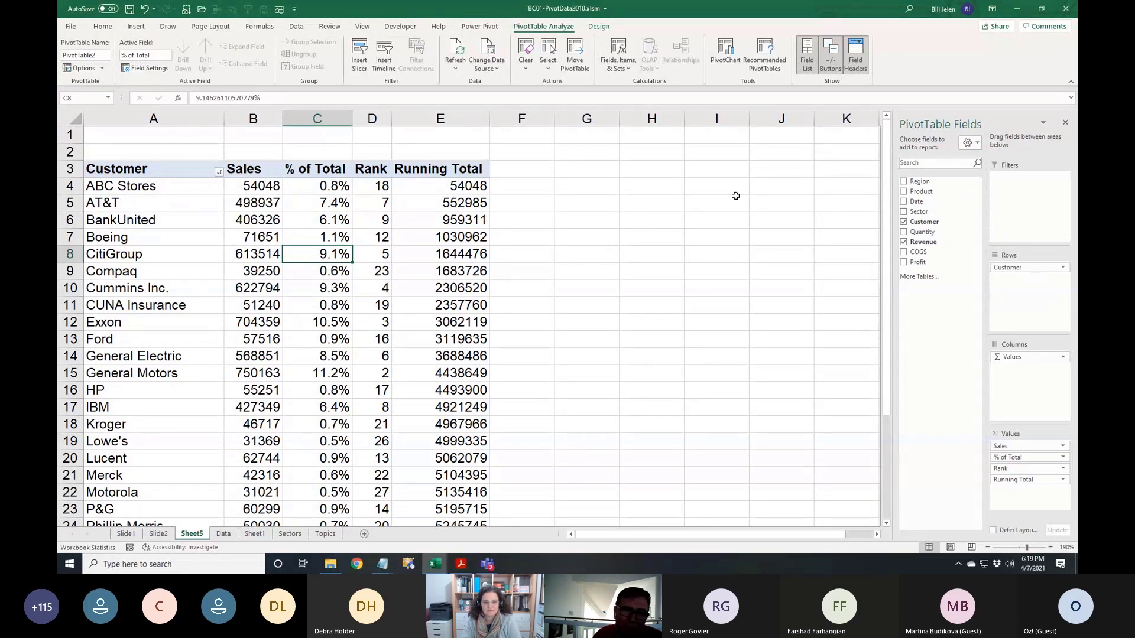
click(297, 27)
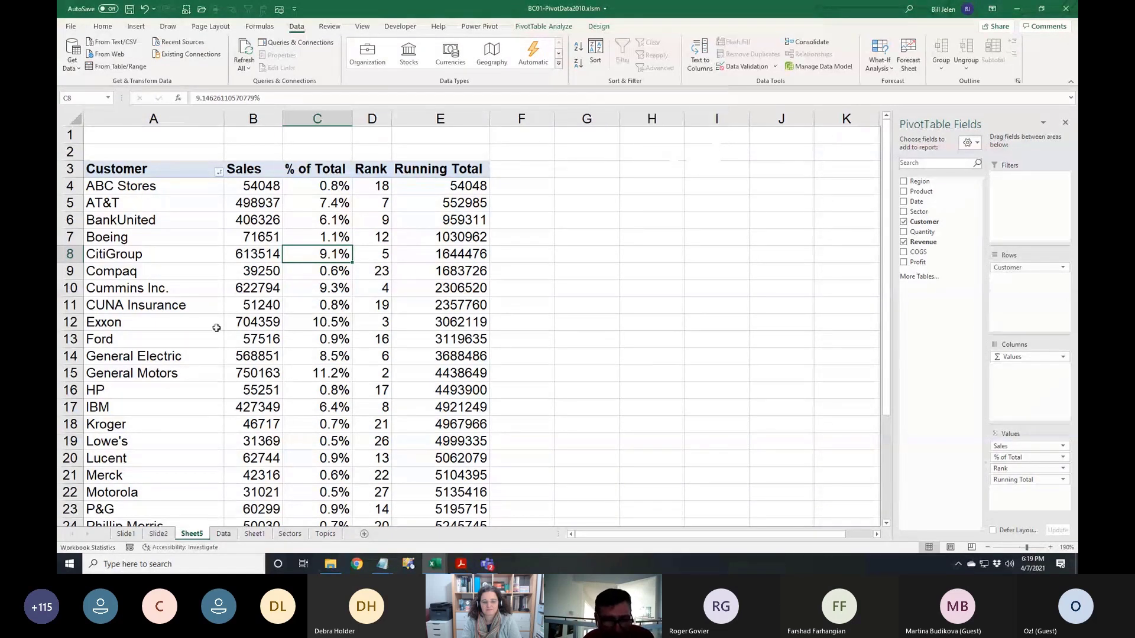
click(223, 533)
click(552, 201)
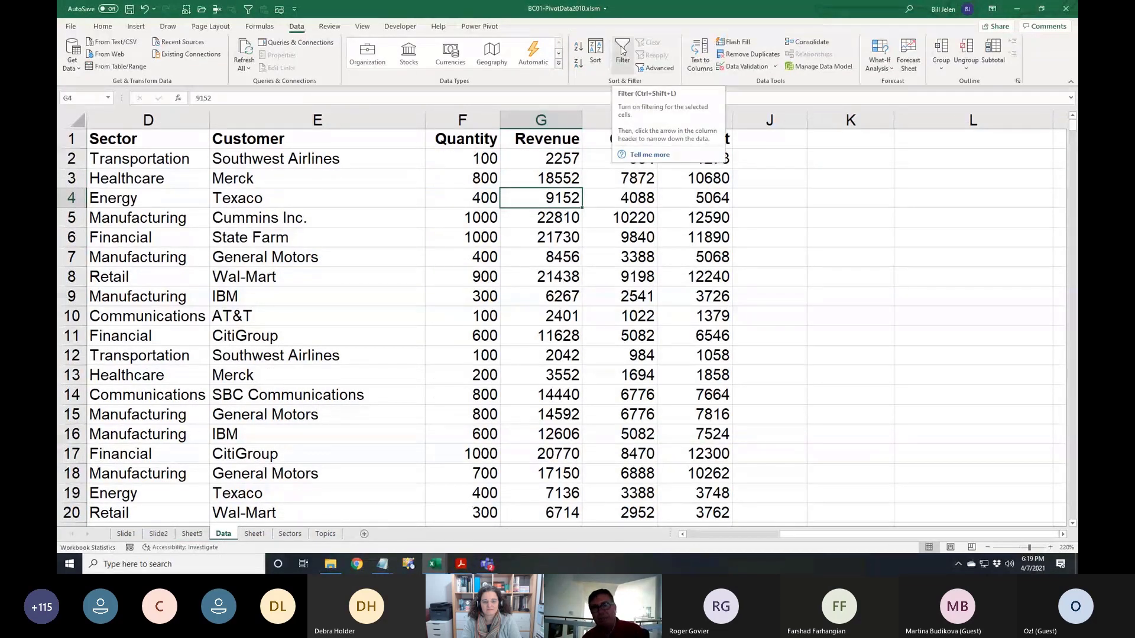
key(ctrl+a)
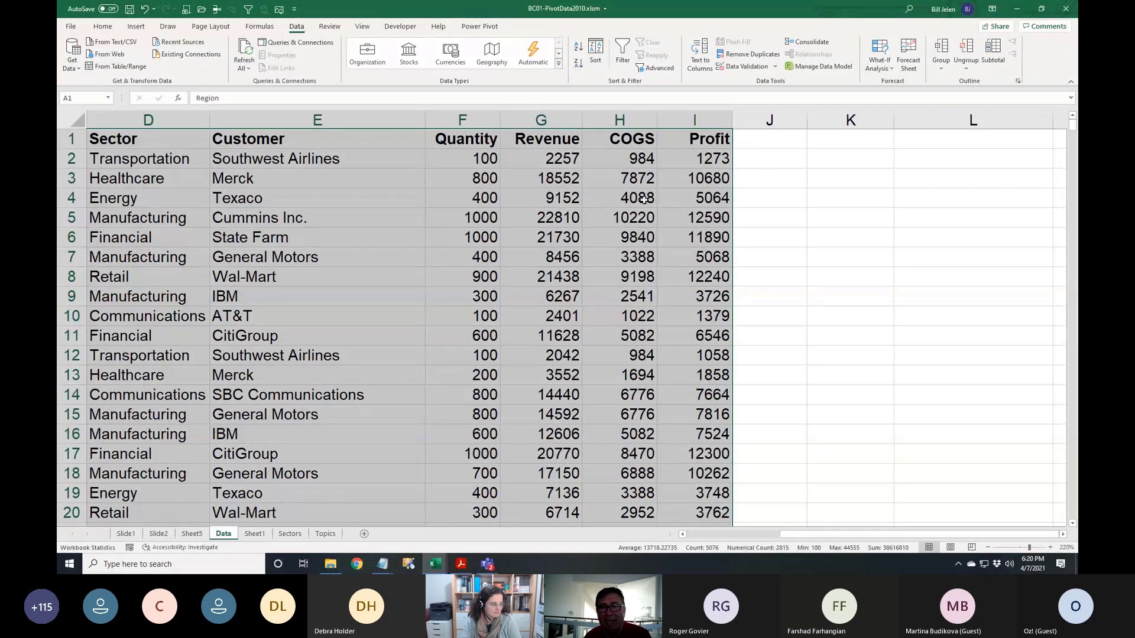
click(163, 141)
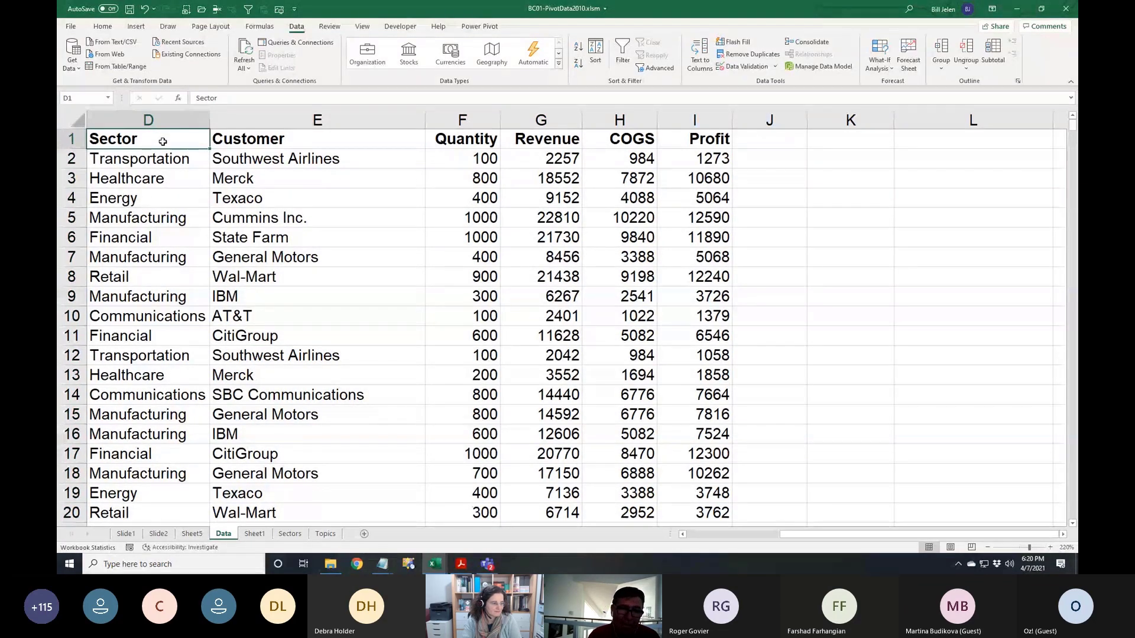
key(ctrl+Right)
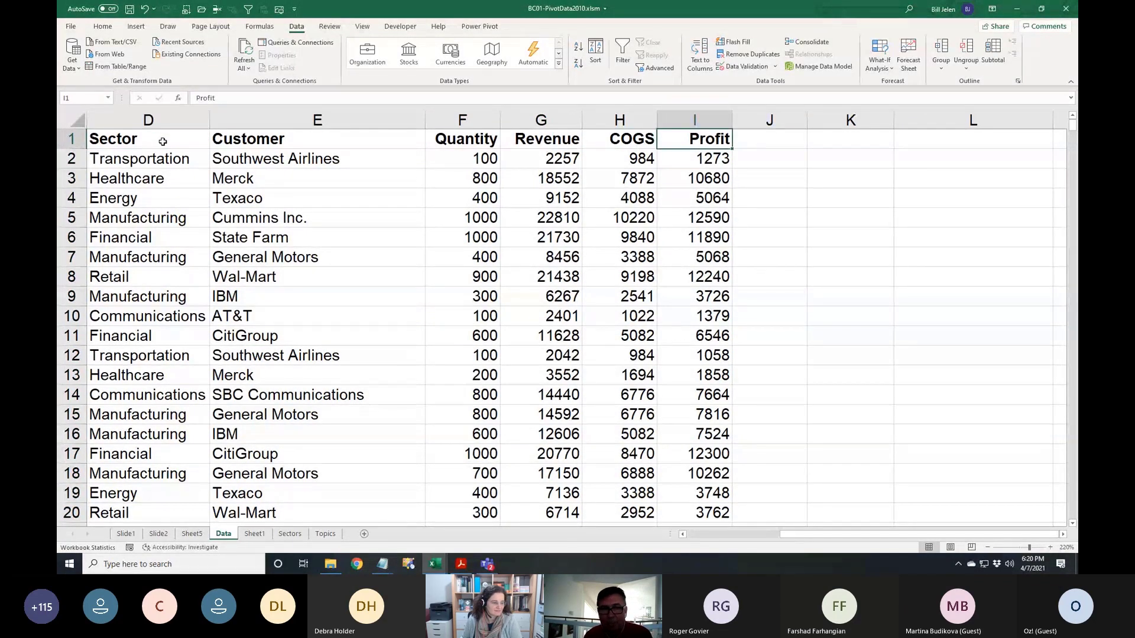
key(Right)
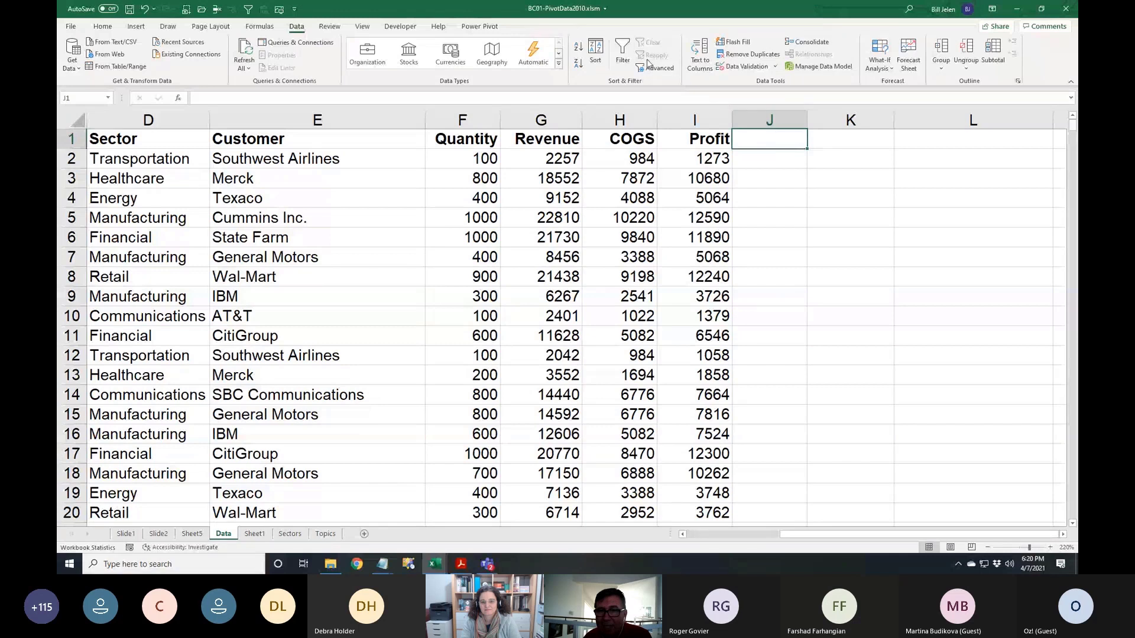
click(623, 52)
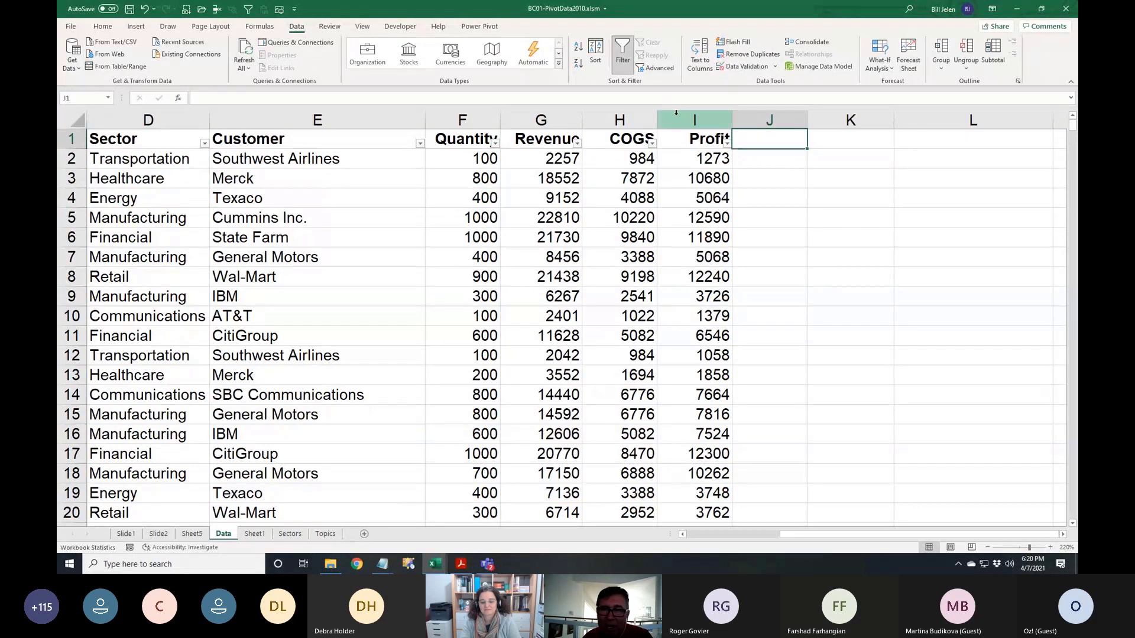
click(622, 50)
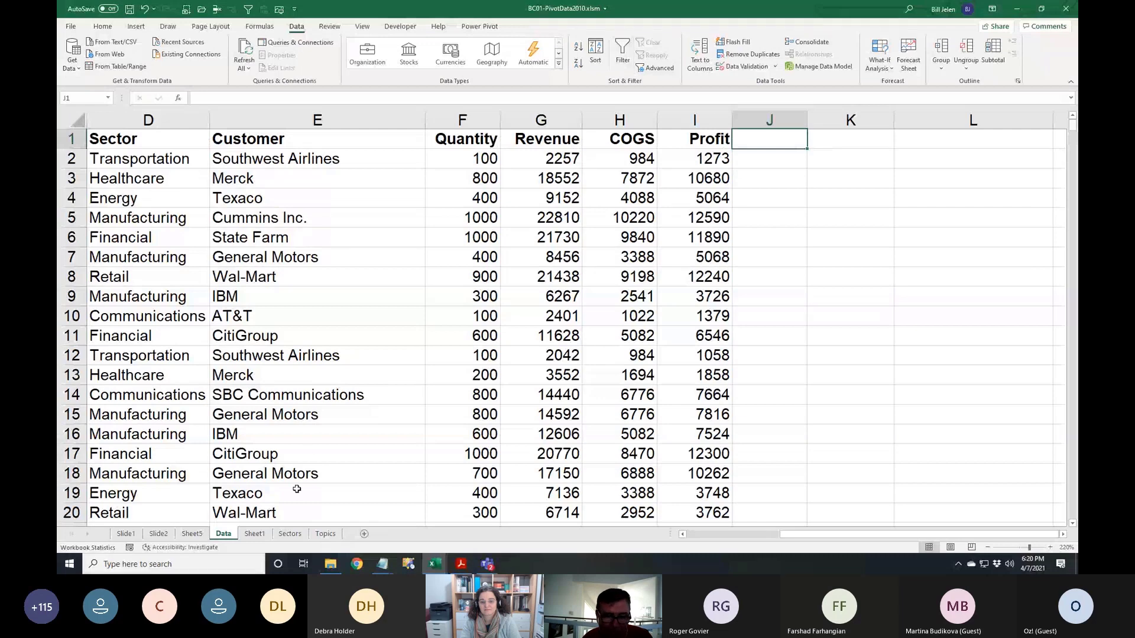
click(190, 534)
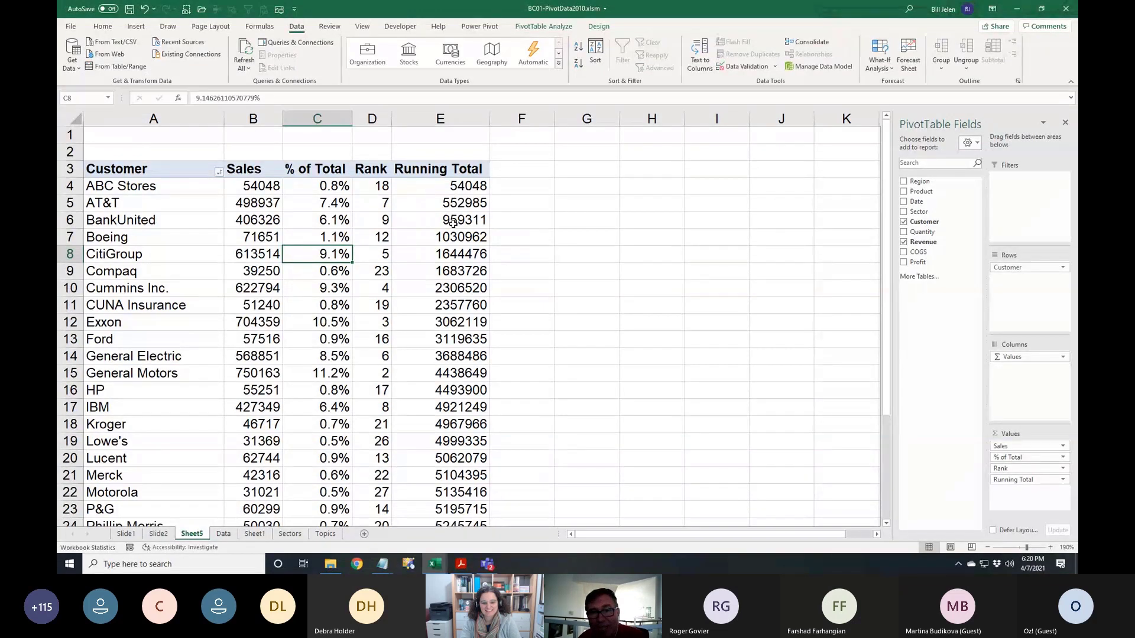
click(456, 204)
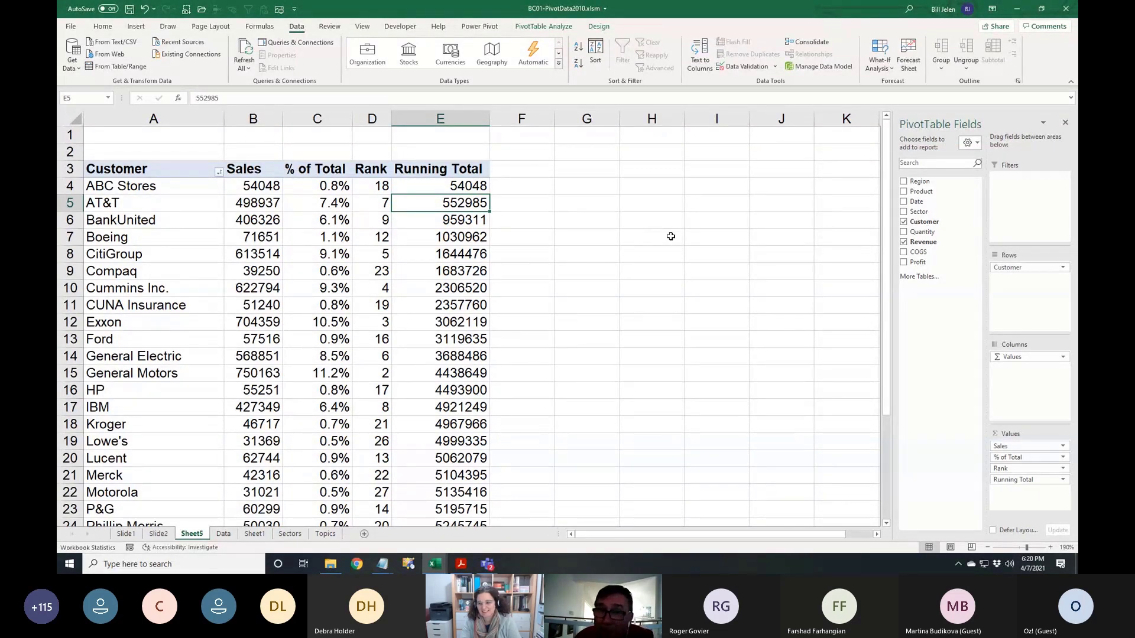
click(637, 214)
click(730, 280)
click(772, 319)
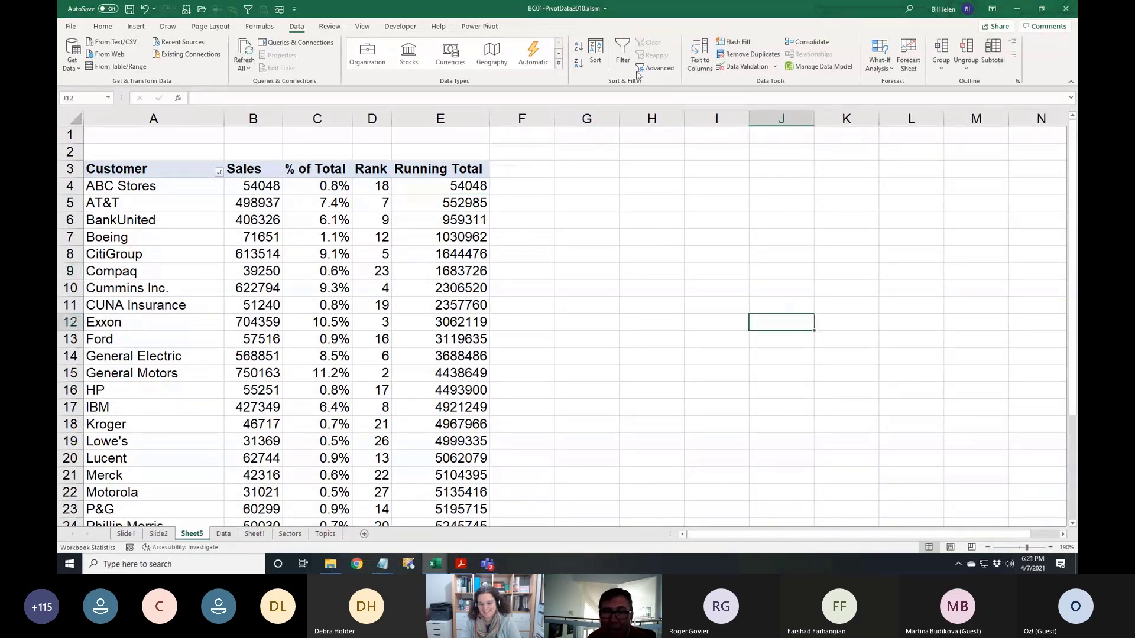
click(456, 291)
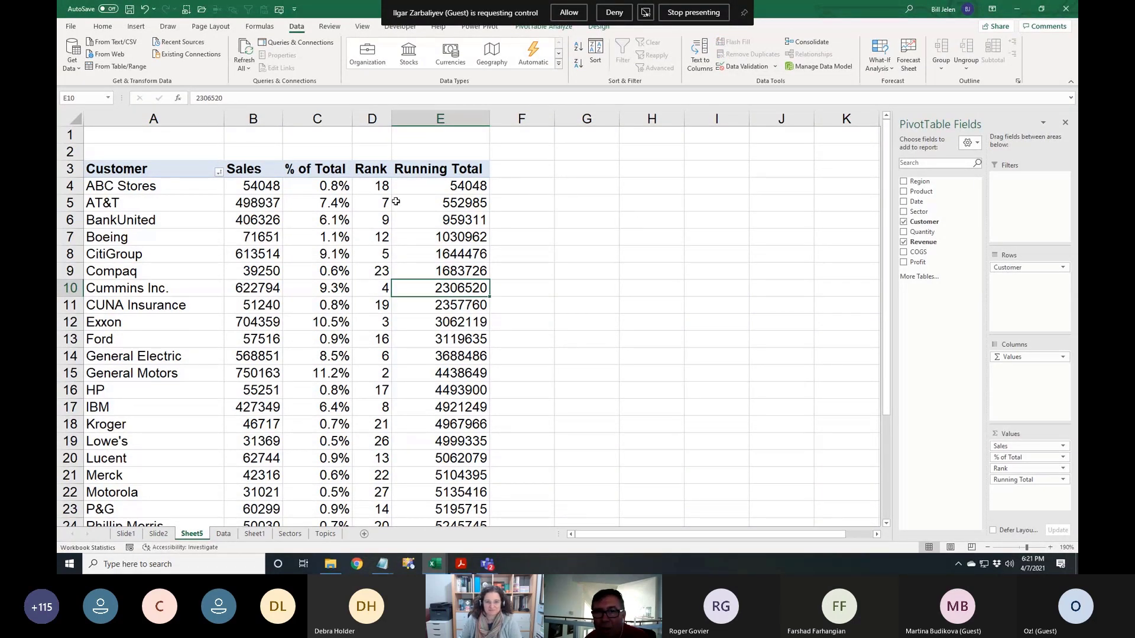
click(376, 237)
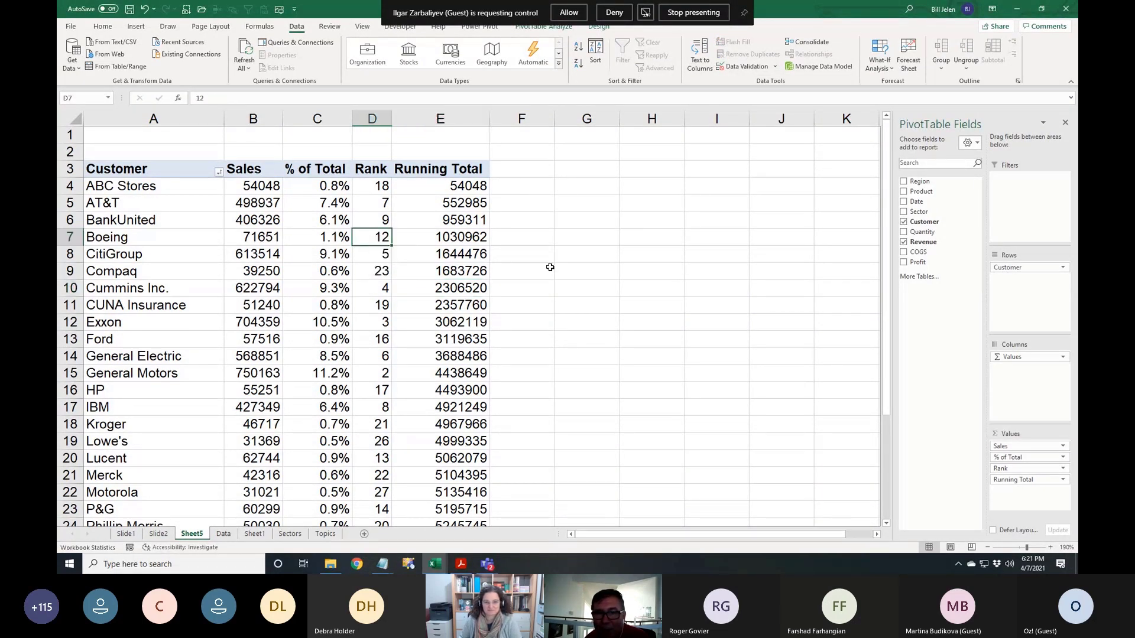
click(620, 271)
click(440, 287)
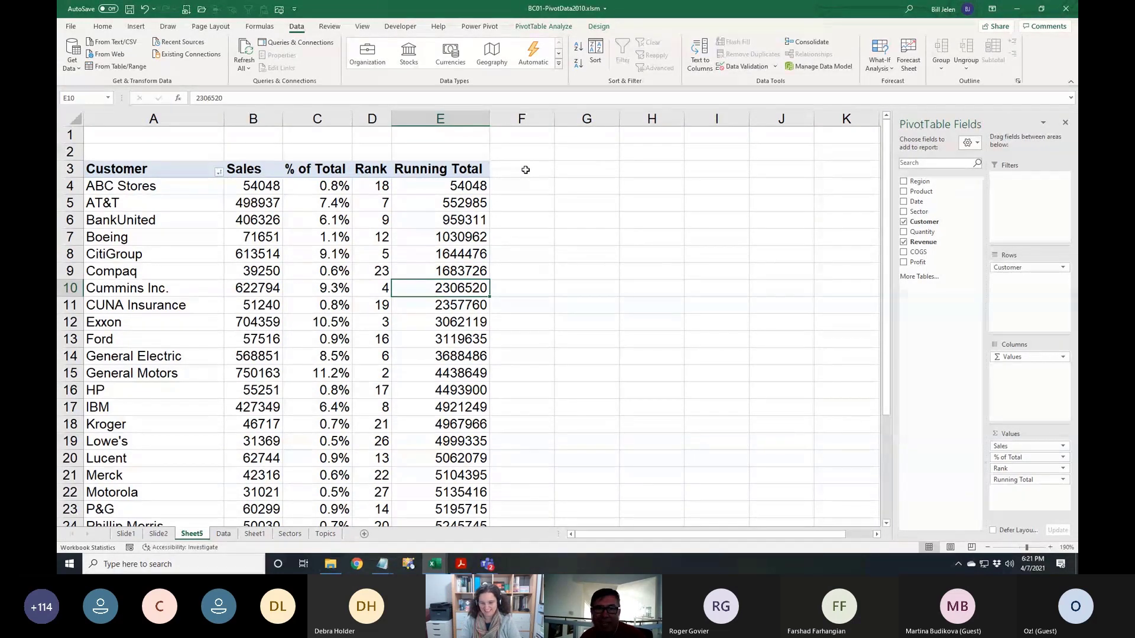
Turn on header-row filtering and apply a Top 10 number filter keeping only 5 customers by Sales
click(524, 171)
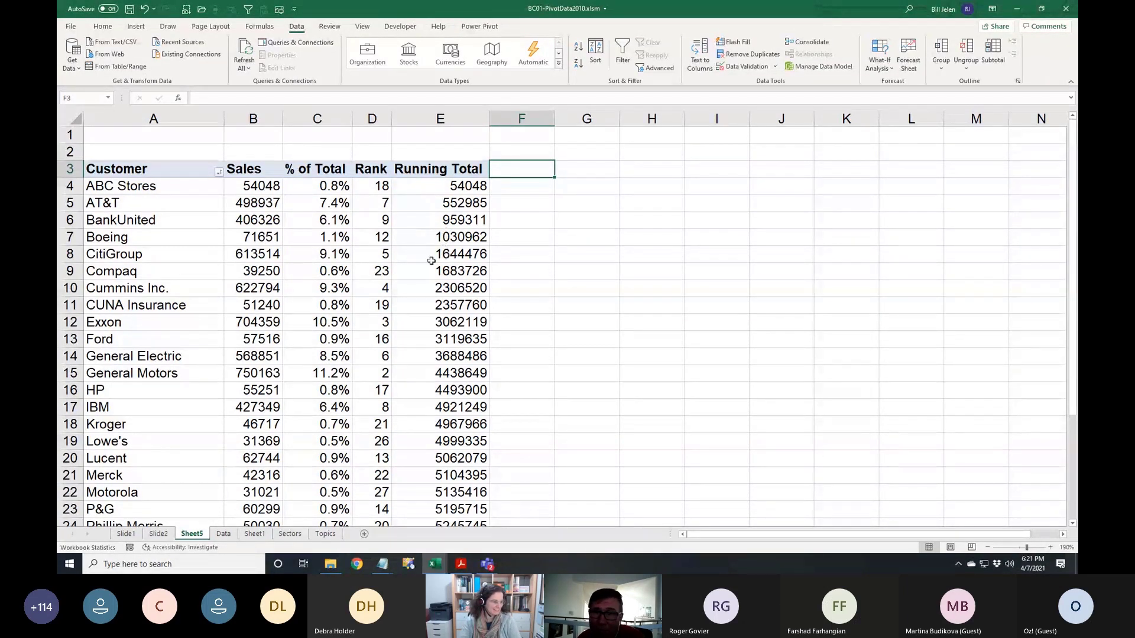
mouse_move(425, 254)
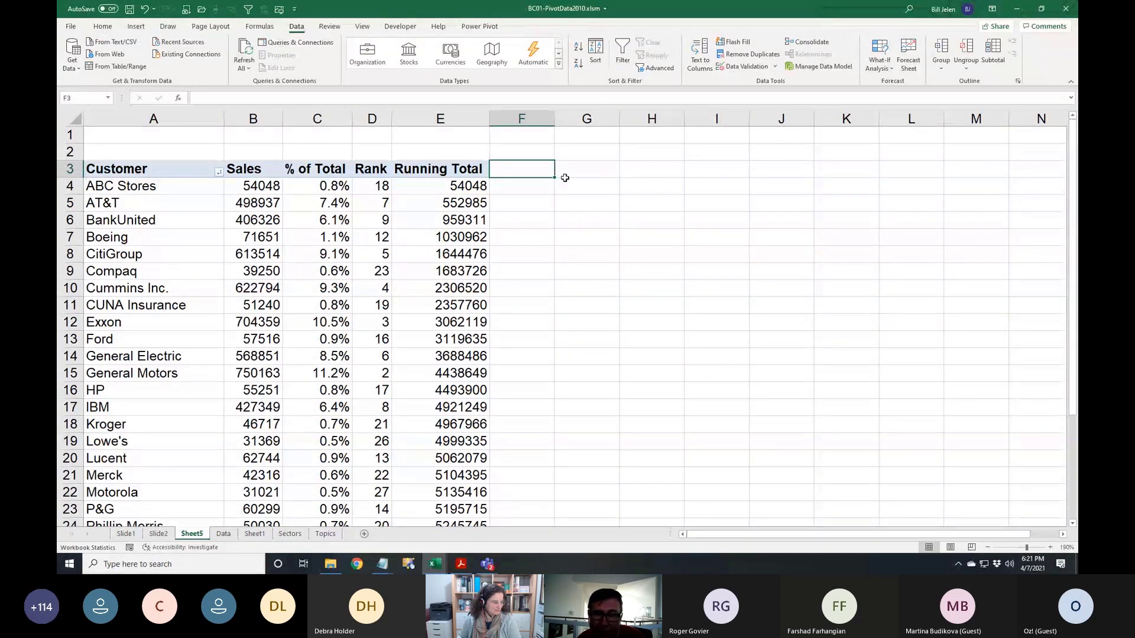
click(624, 48)
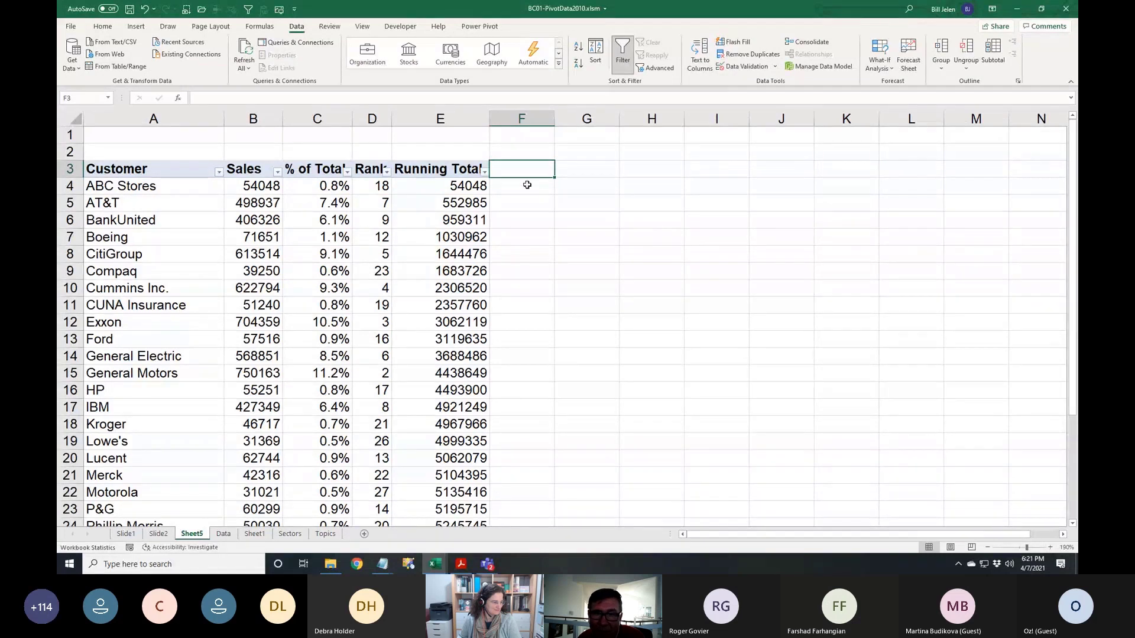
click(277, 171)
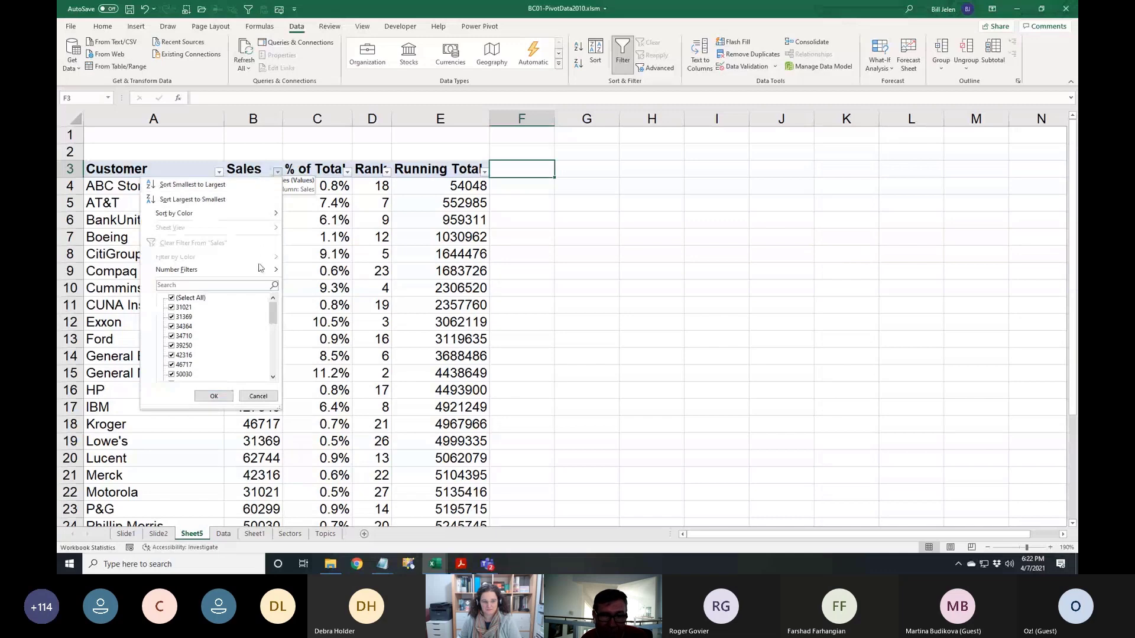
mouse_move(257, 272)
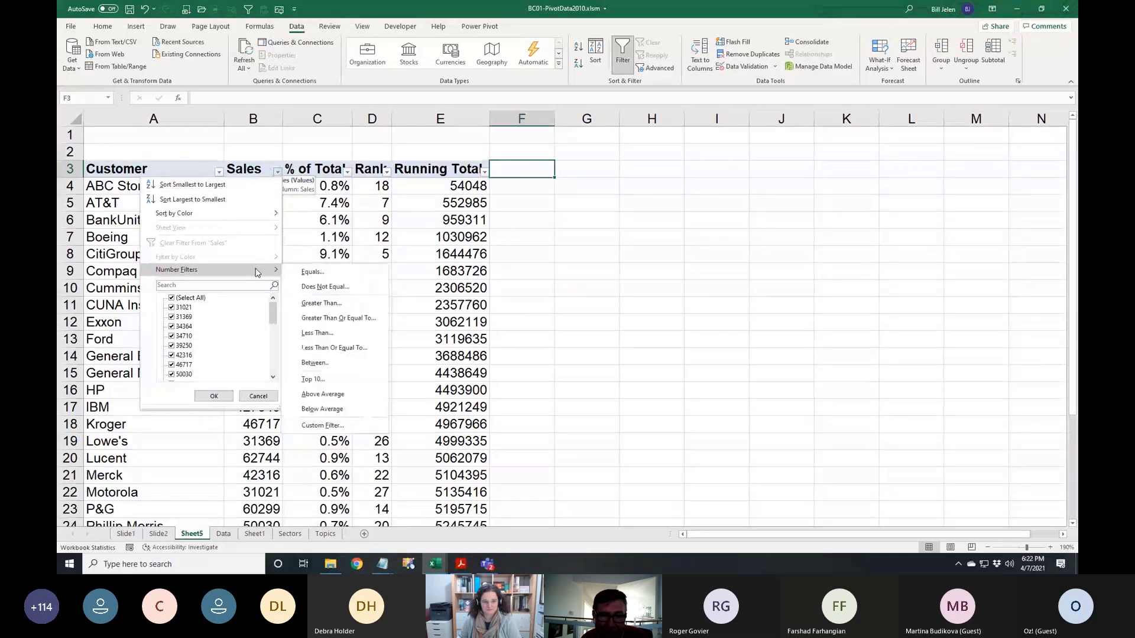
click(313, 380)
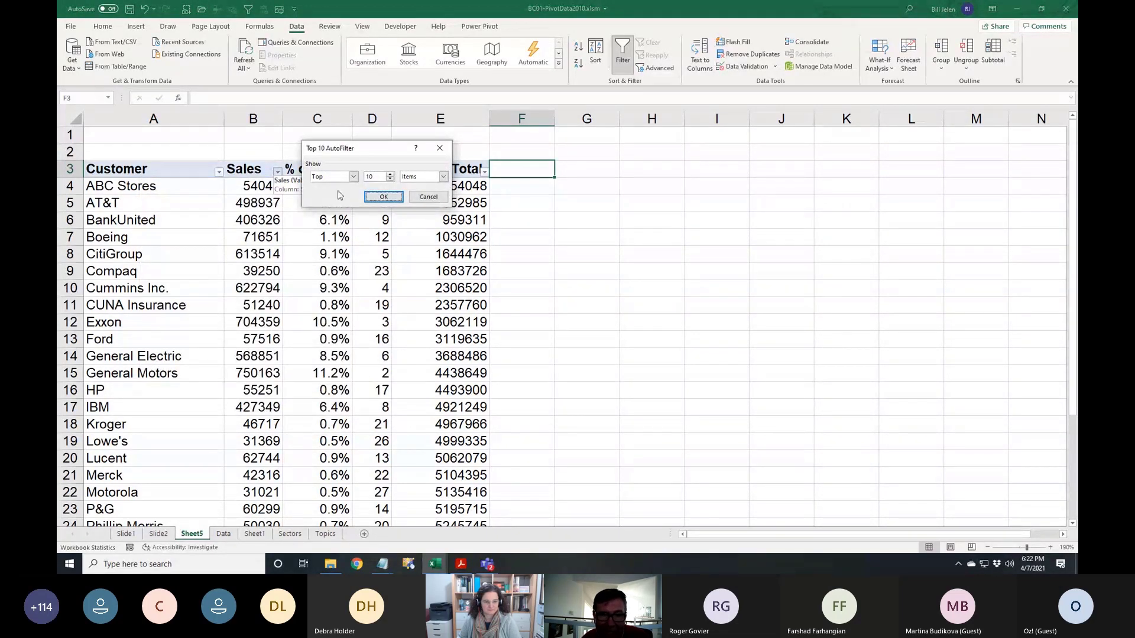
double_click(390, 180)
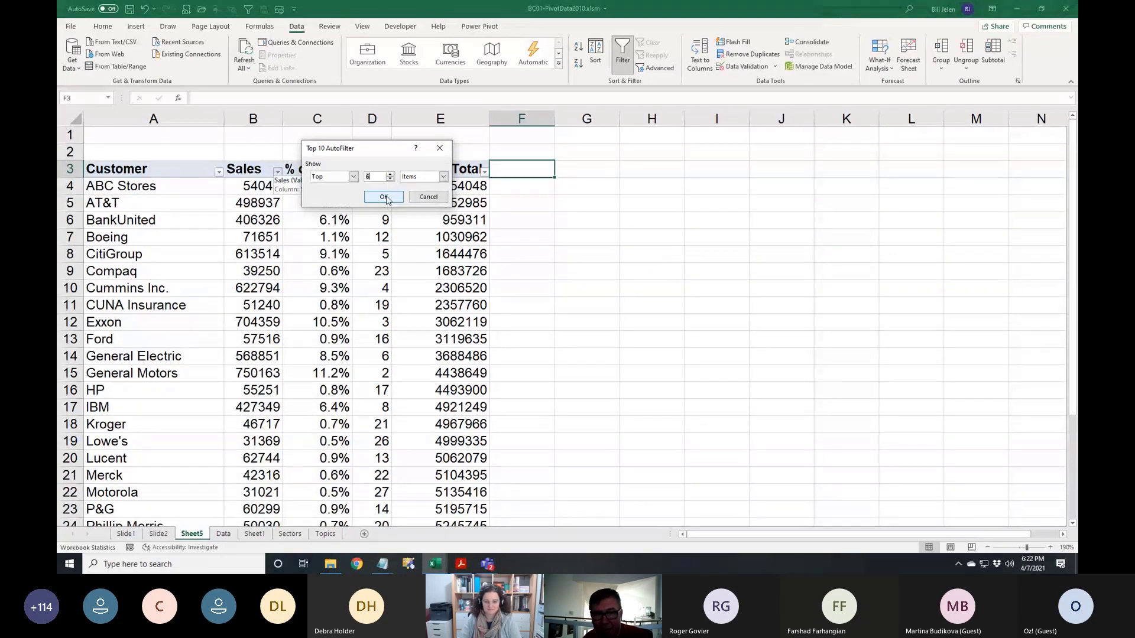
click(386, 198)
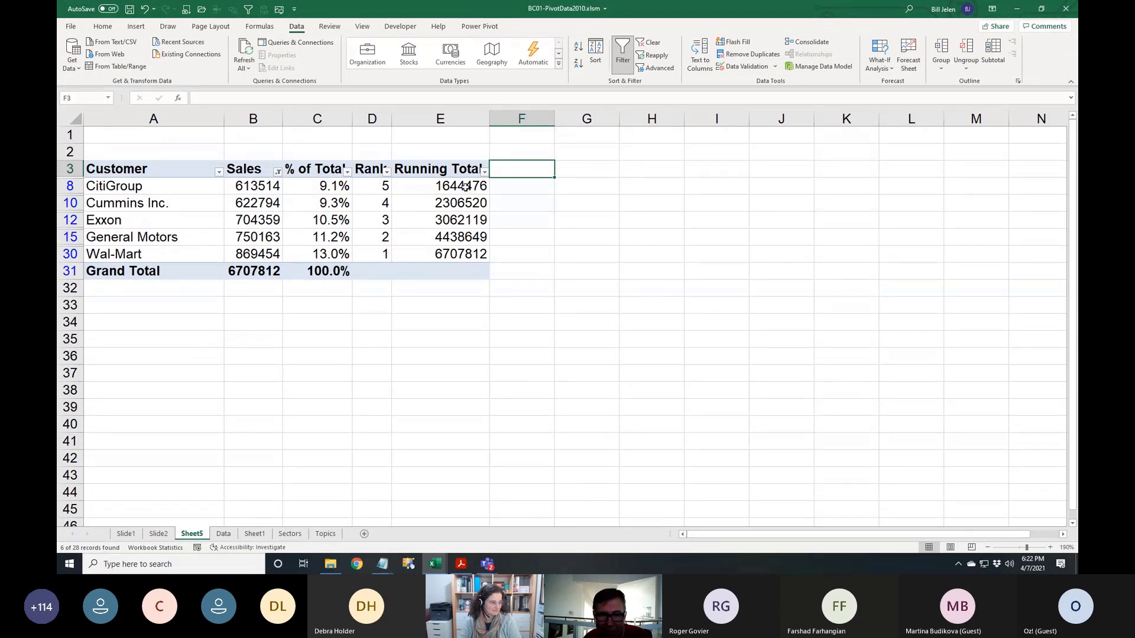
Switch off the header-row AutoFilter so every customer shows again, starting with ABC Stores at 54048
mouse_move(465, 187)
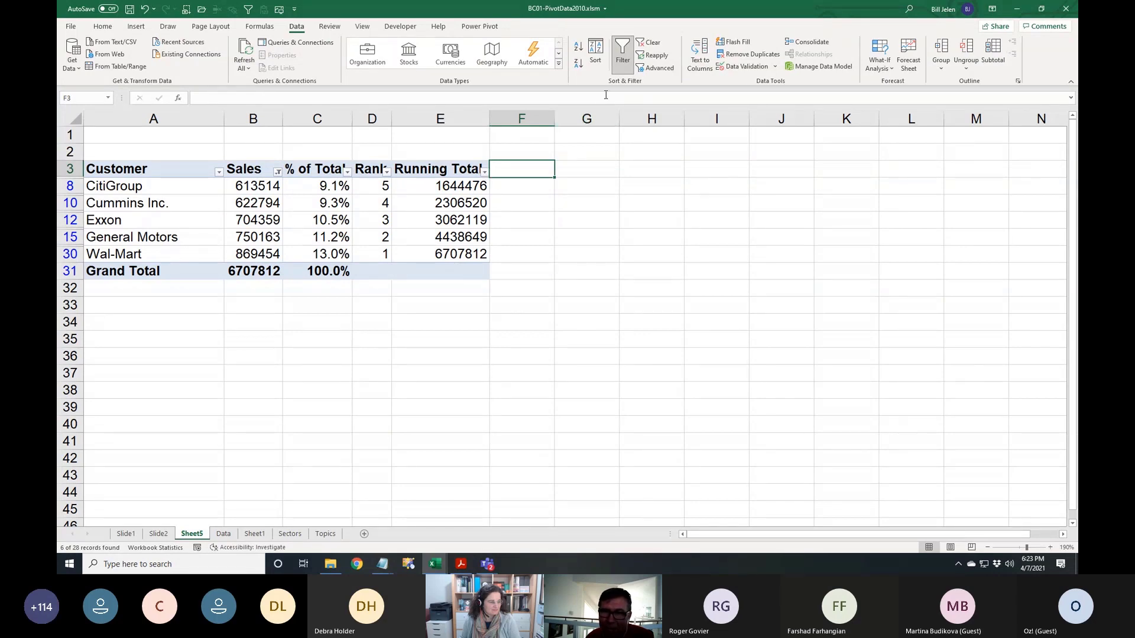
click(622, 52)
click(457, 200)
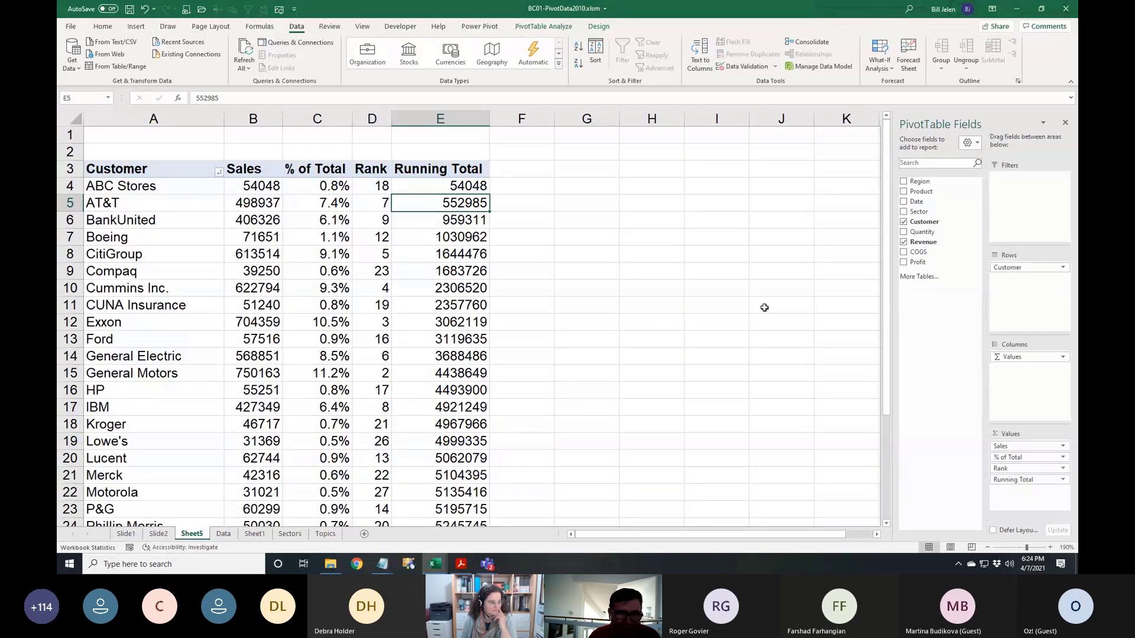
Delete the Sheet5 pivot sheet
right_click(194, 532)
click(223, 398)
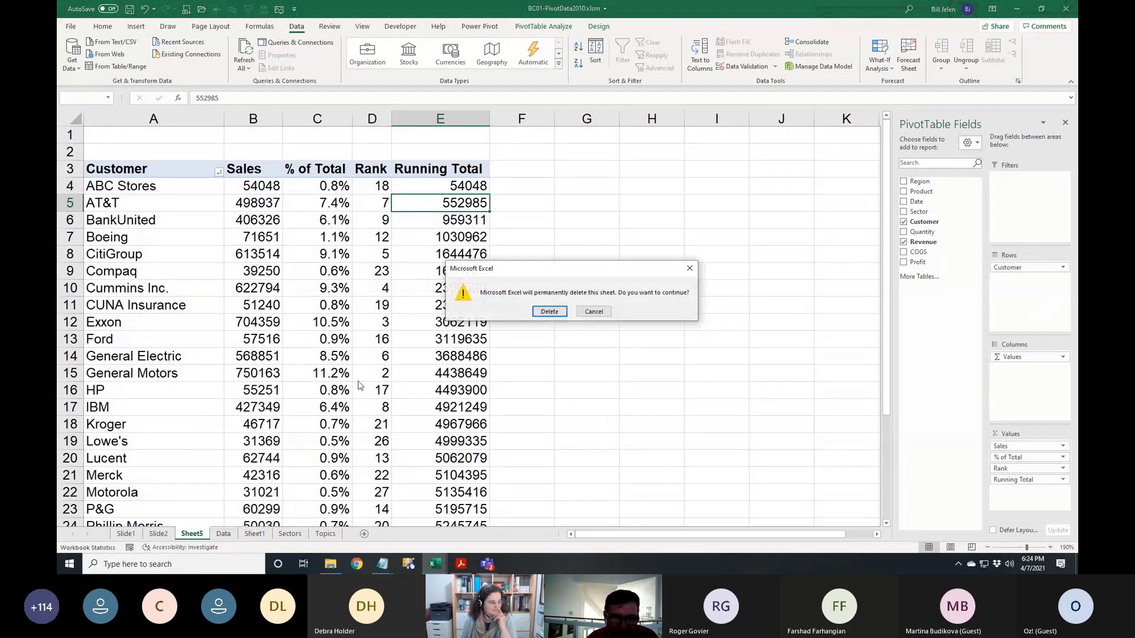
click(549, 313)
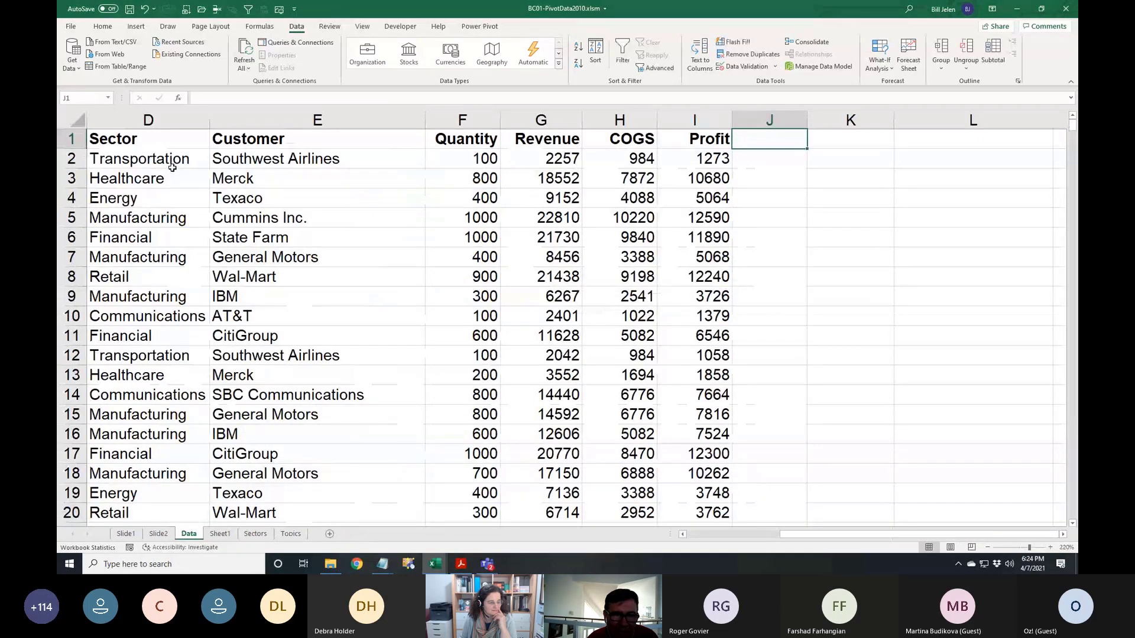
Check the Data sheet's Date column by jumping to its last row and back to the header
click(294, 166)
key(Left)
key(Left)
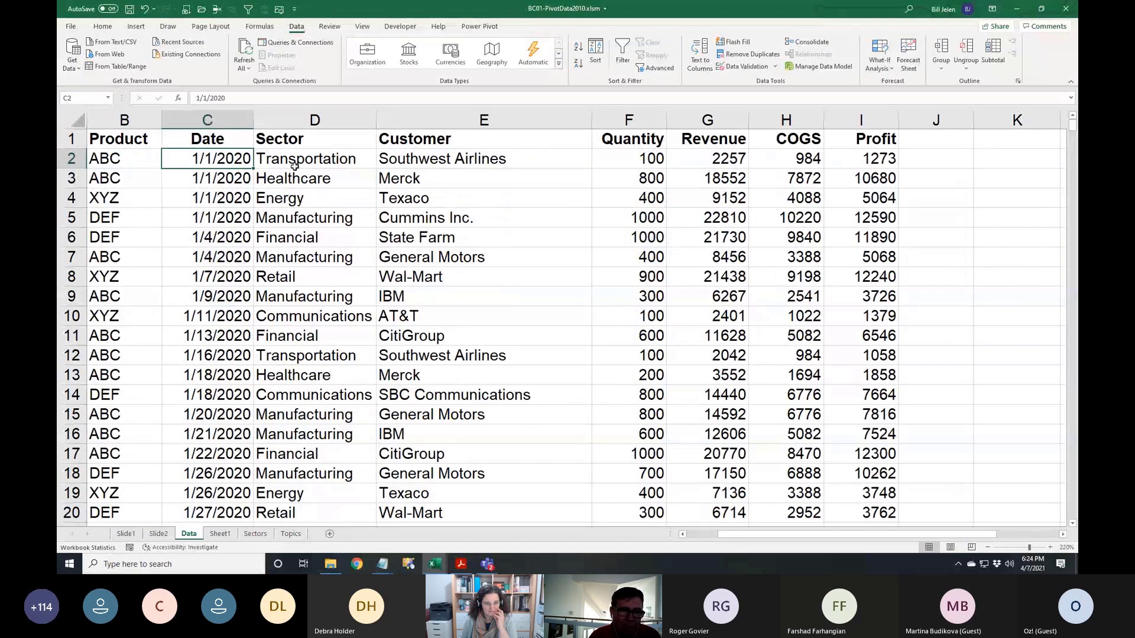
key(ctrl+Down)
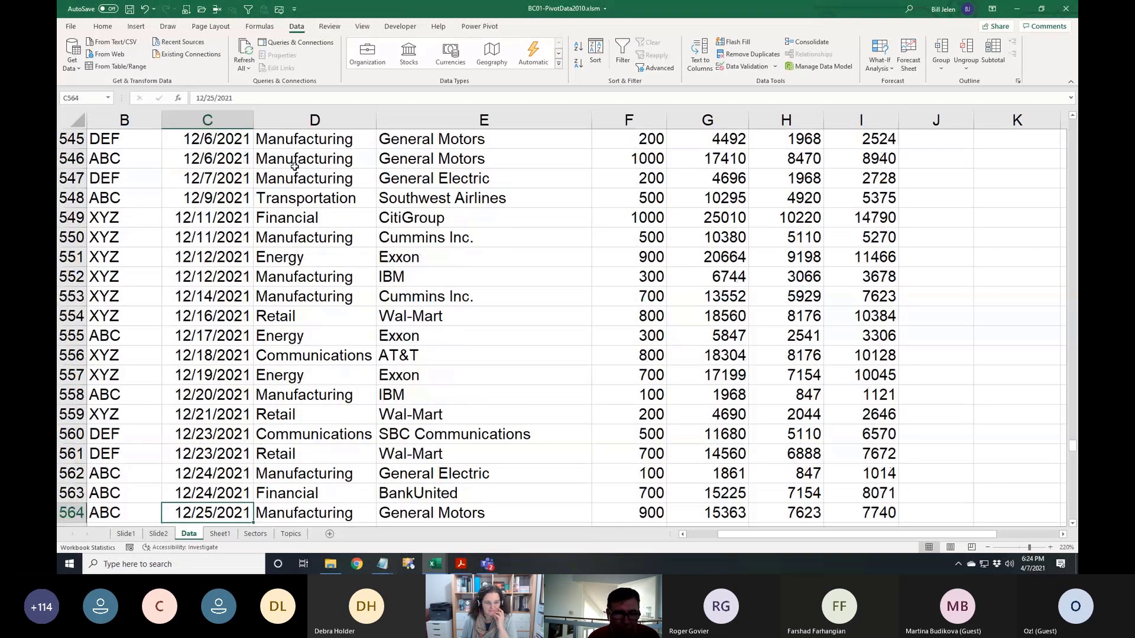
key(ctrl+Up)
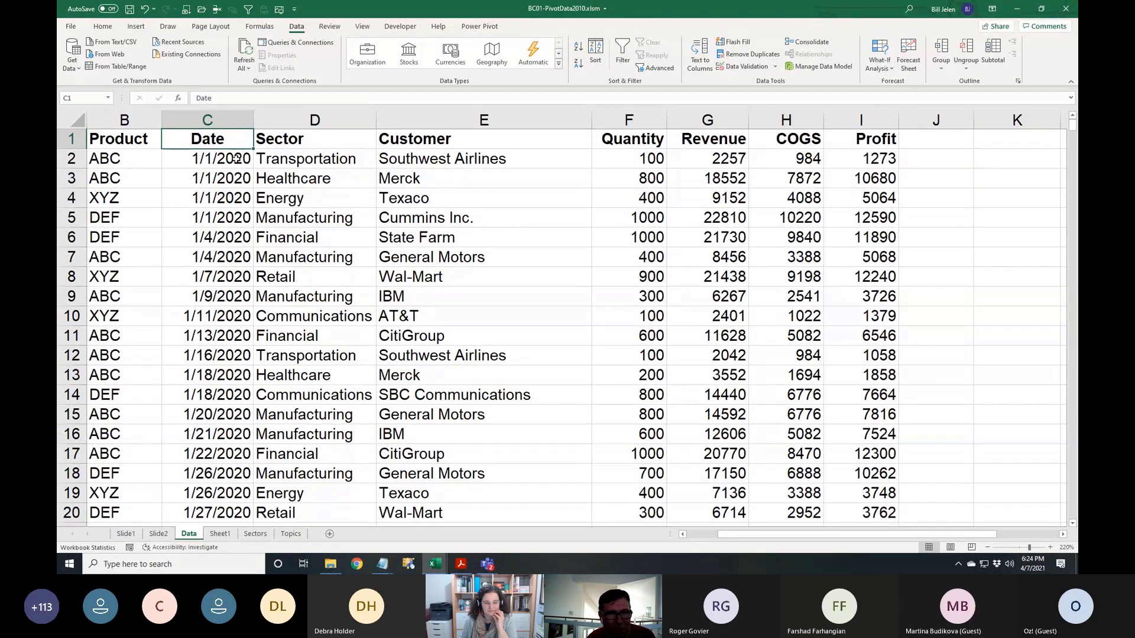
click(136, 28)
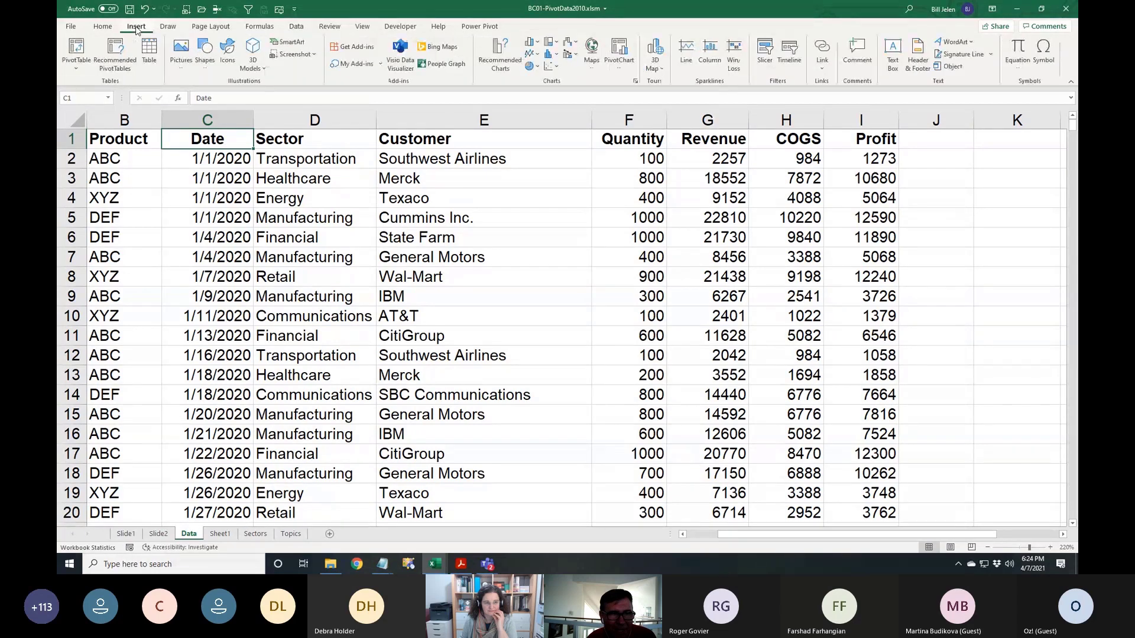
Create a pivot on a new sheet with Sum of Revenue by Customer, then Date, in Rows
click(80, 49)
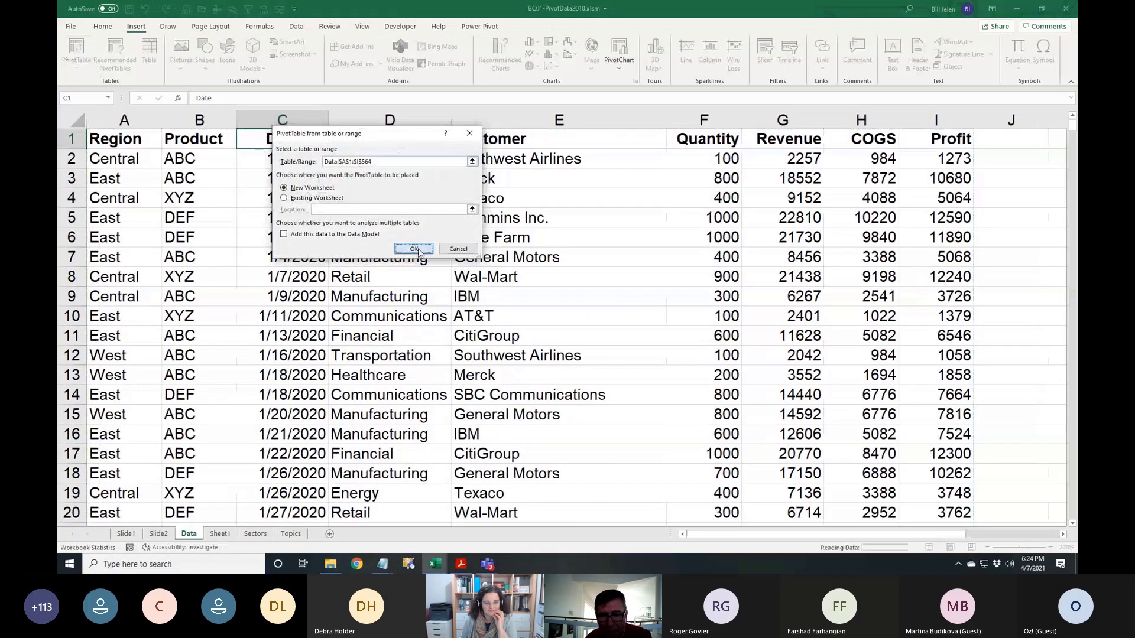
click(418, 249)
click(903, 202)
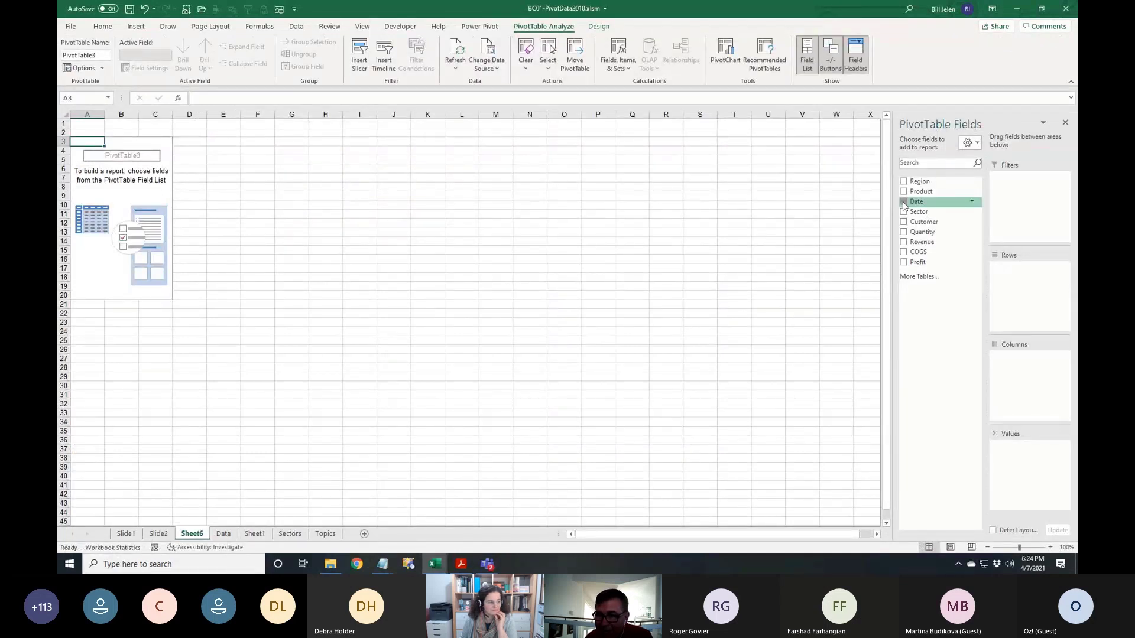
click(903, 242)
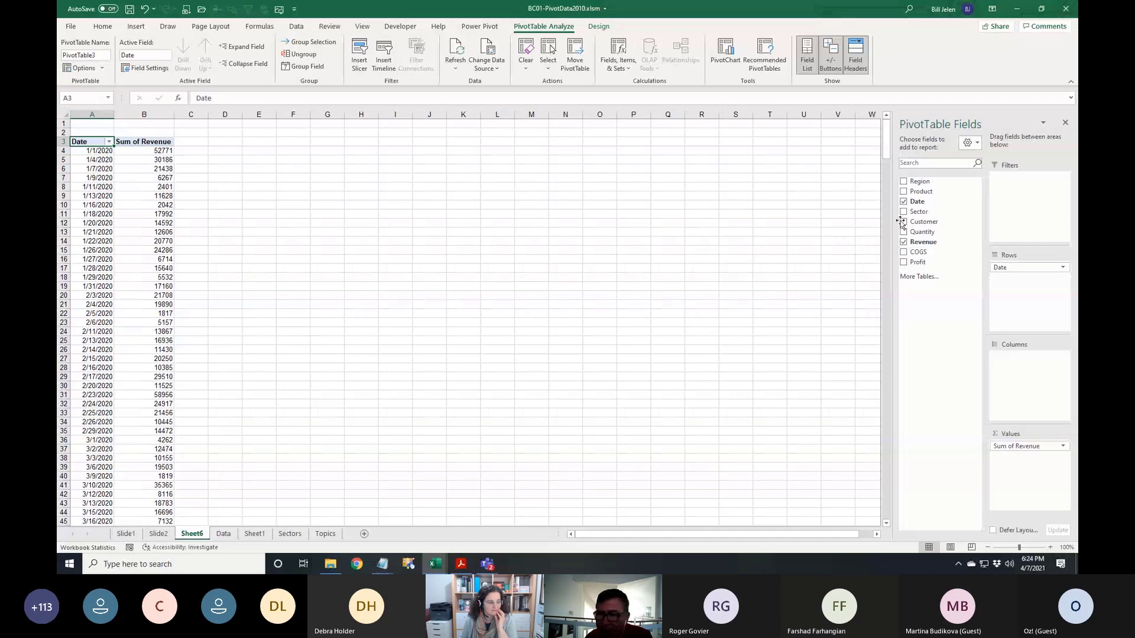
drag(922, 222, 1007, 284)
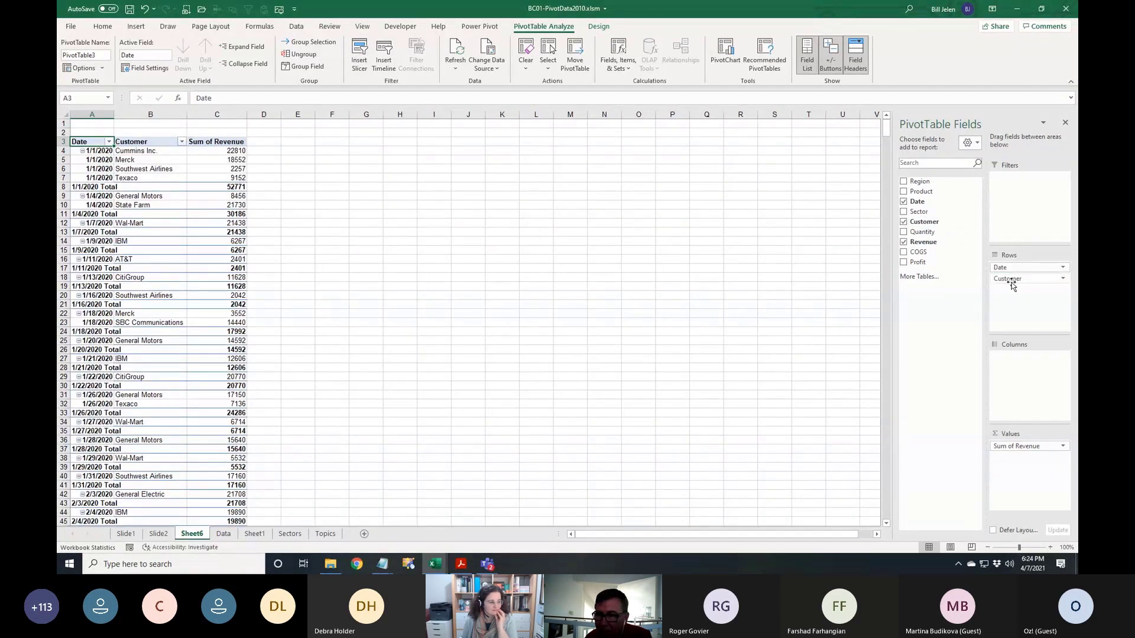
drag(1013, 283, 1008, 266)
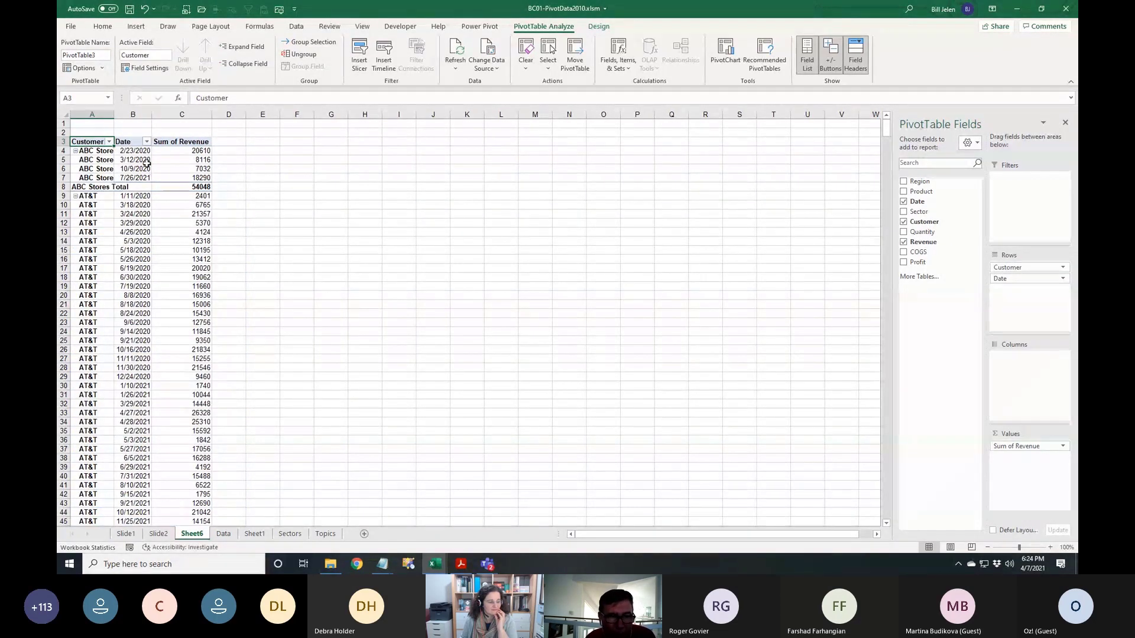
scroll(288, 314, up, 11)
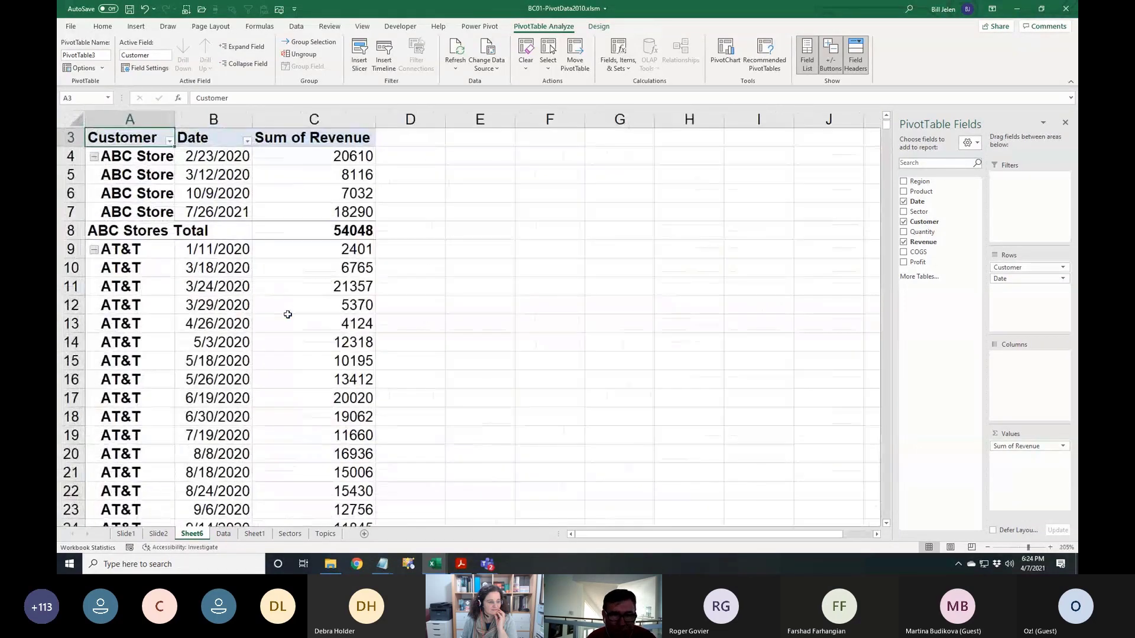
click(265, 180)
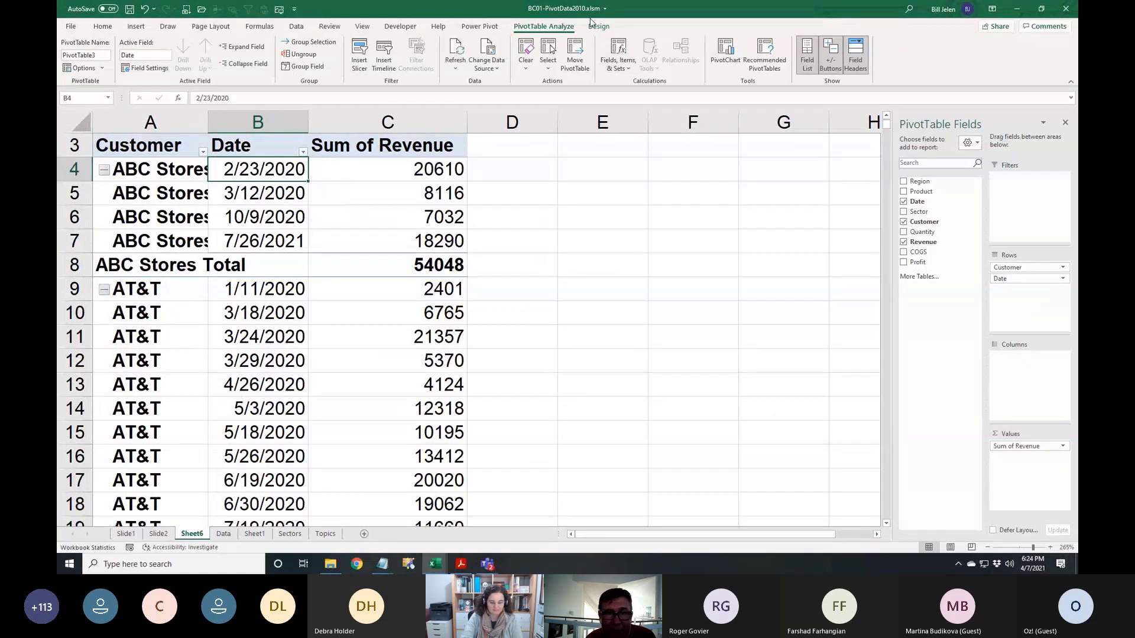
Group the pivot's dates by Months and Years, splitting ABC Stores into 2020 and 2021 totals
click(300, 67)
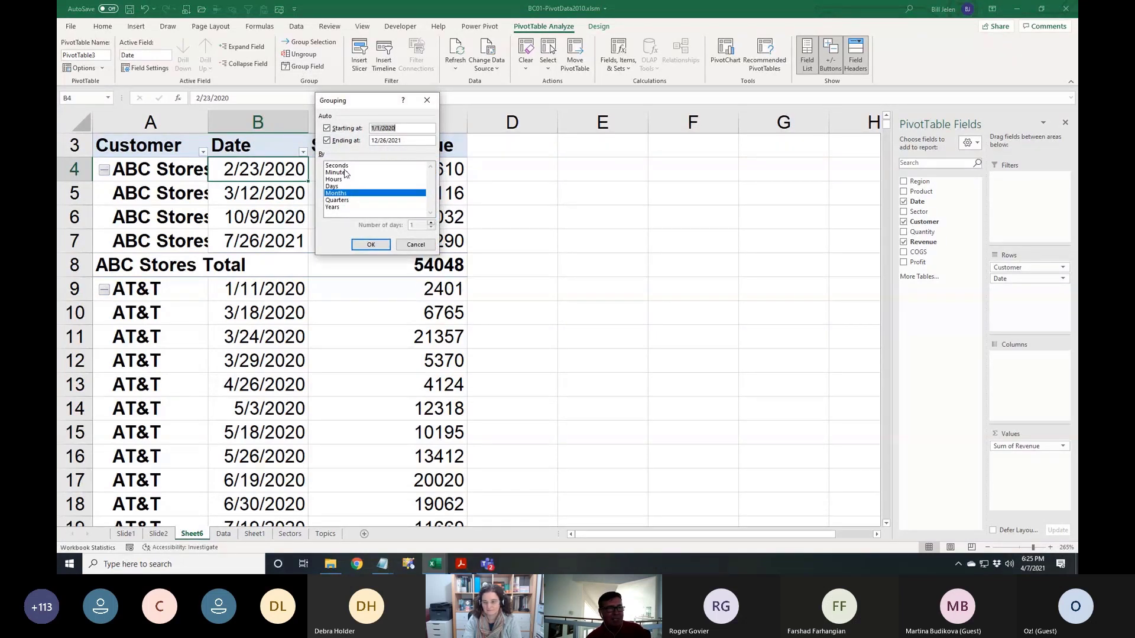
click(334, 208)
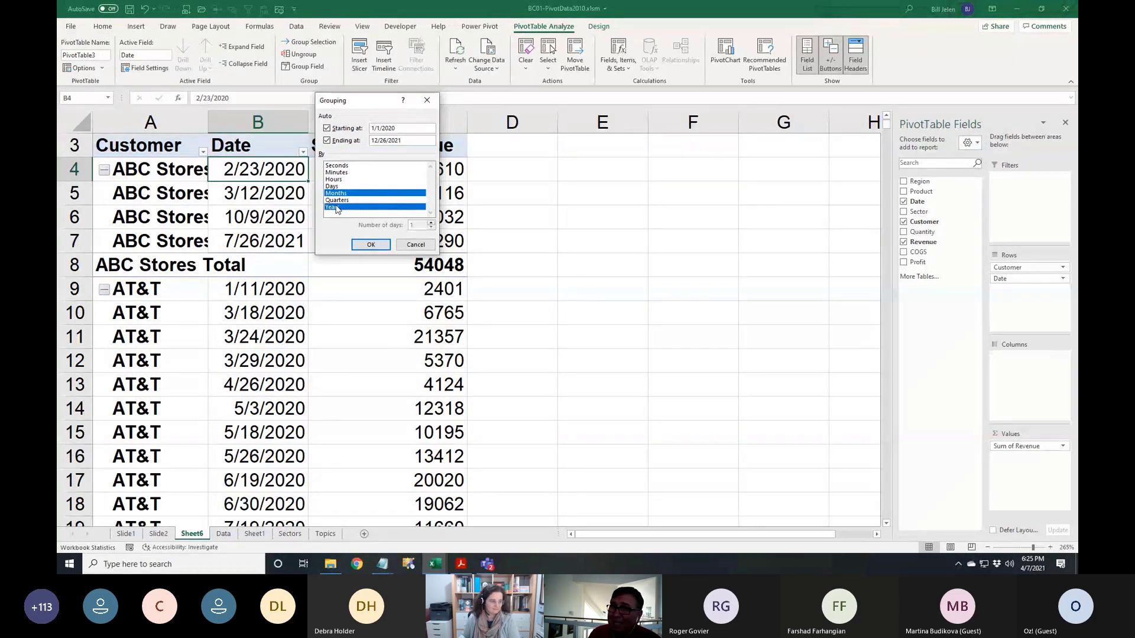
click(363, 246)
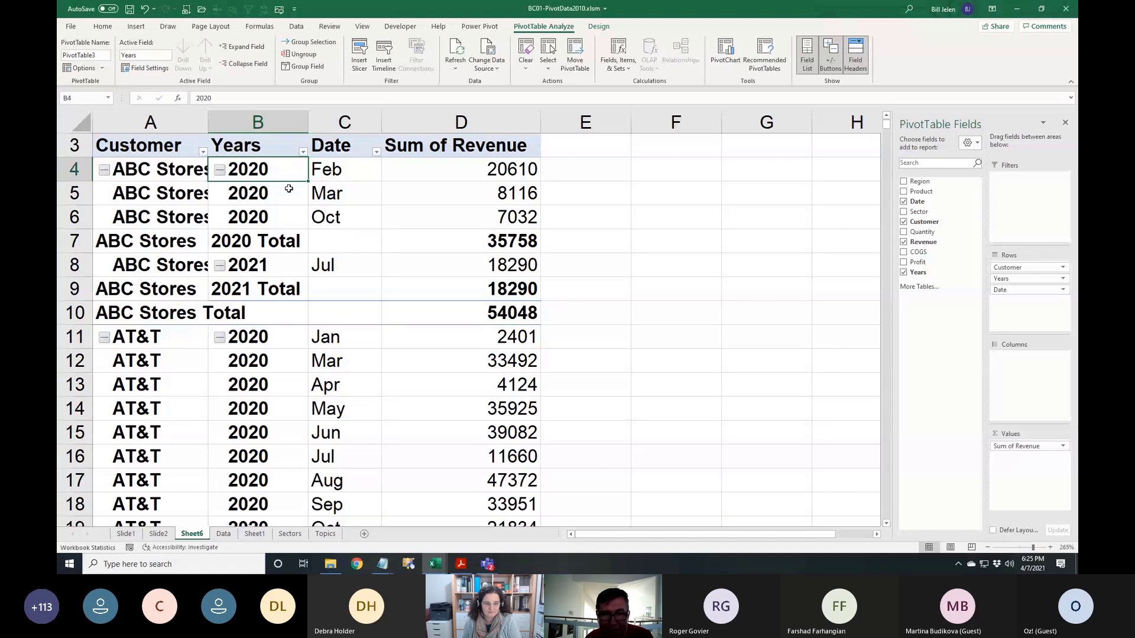
Remove Customer, move Years into Columns, and delete the Grand Total column
click(903, 222)
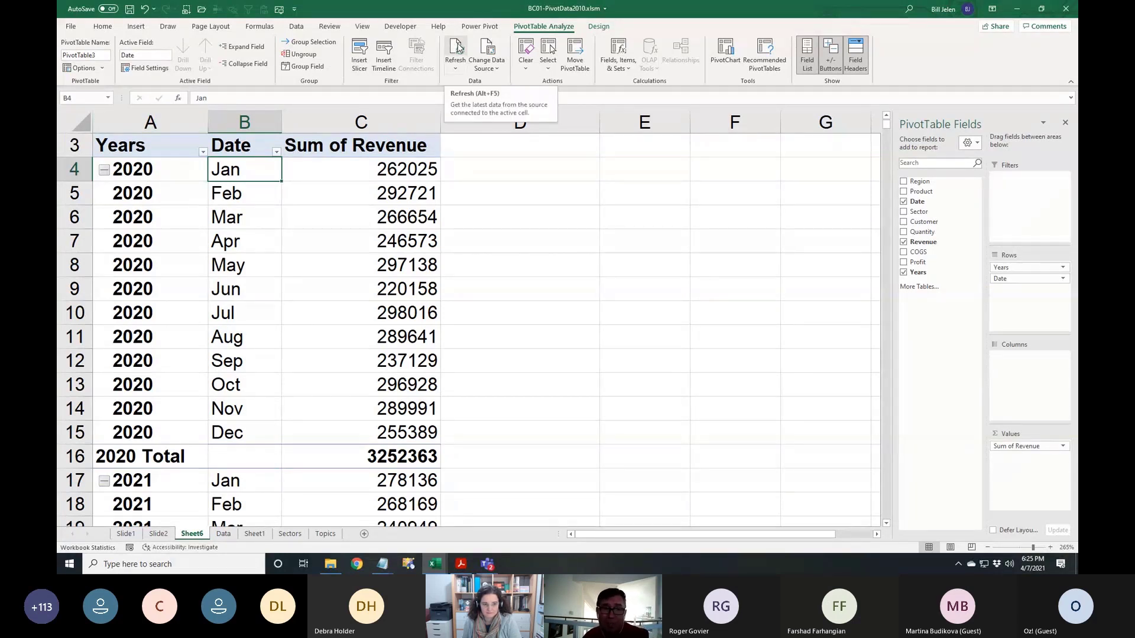
drag(1021, 268, 1027, 360)
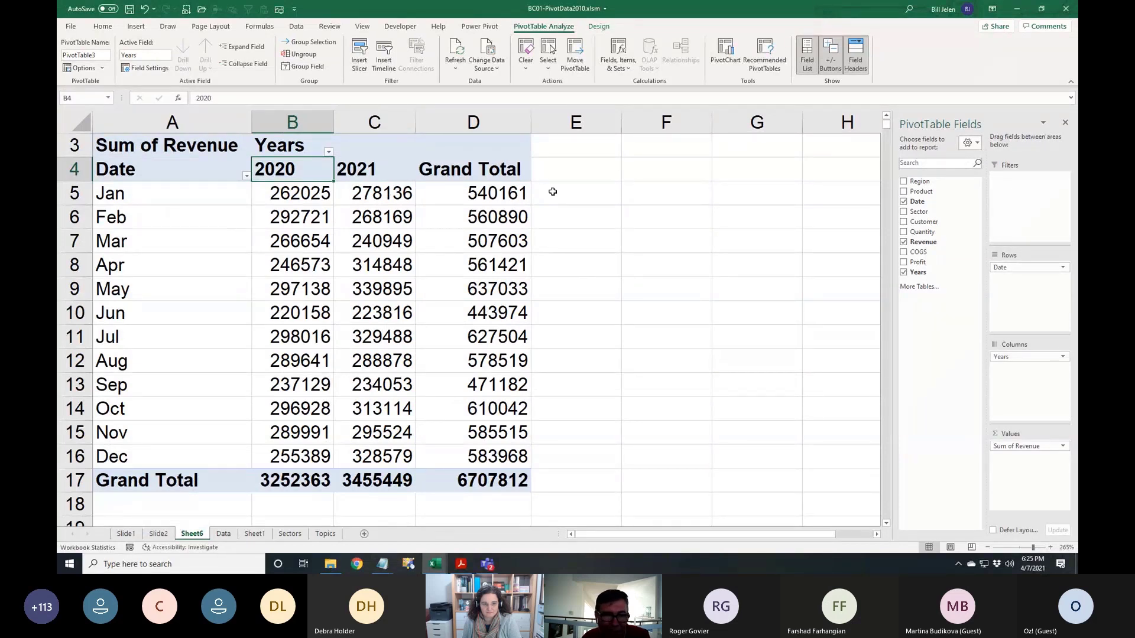
right_click(488, 171)
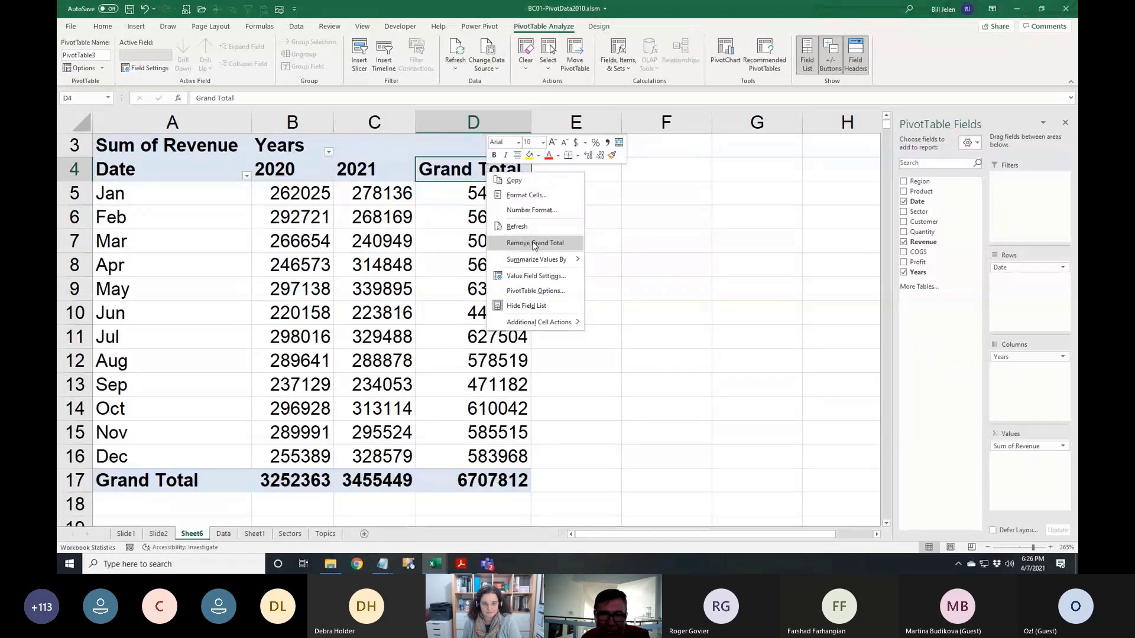
click(534, 243)
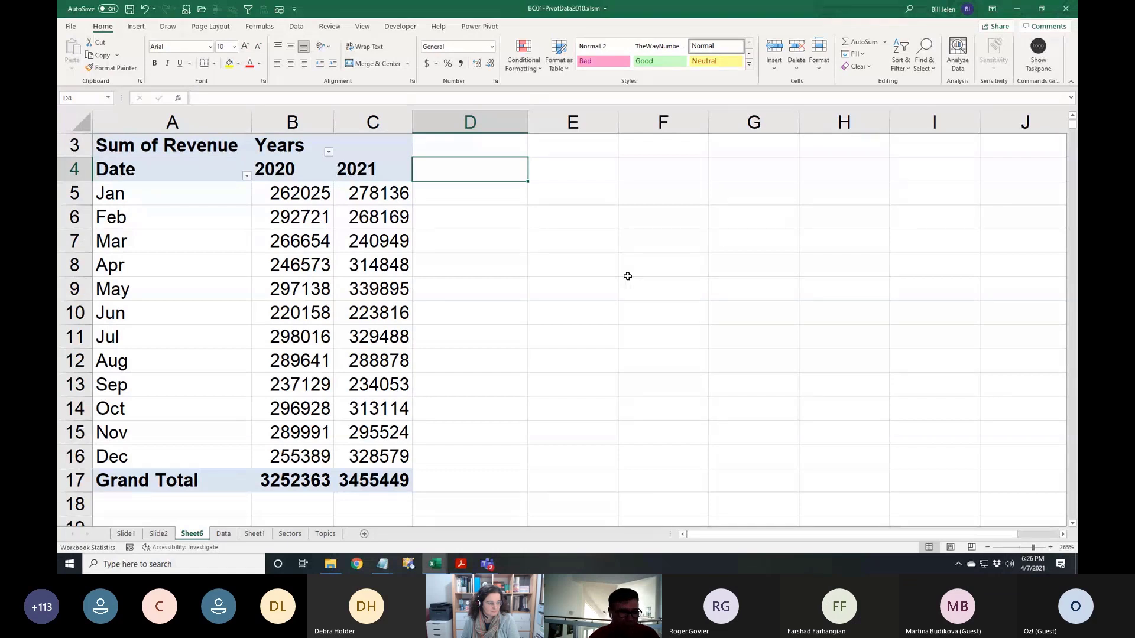
Add a '% Change' heading in D4 and a 2021-over-2020 revenue growth formula in D5
text(% Change)
key(Return)
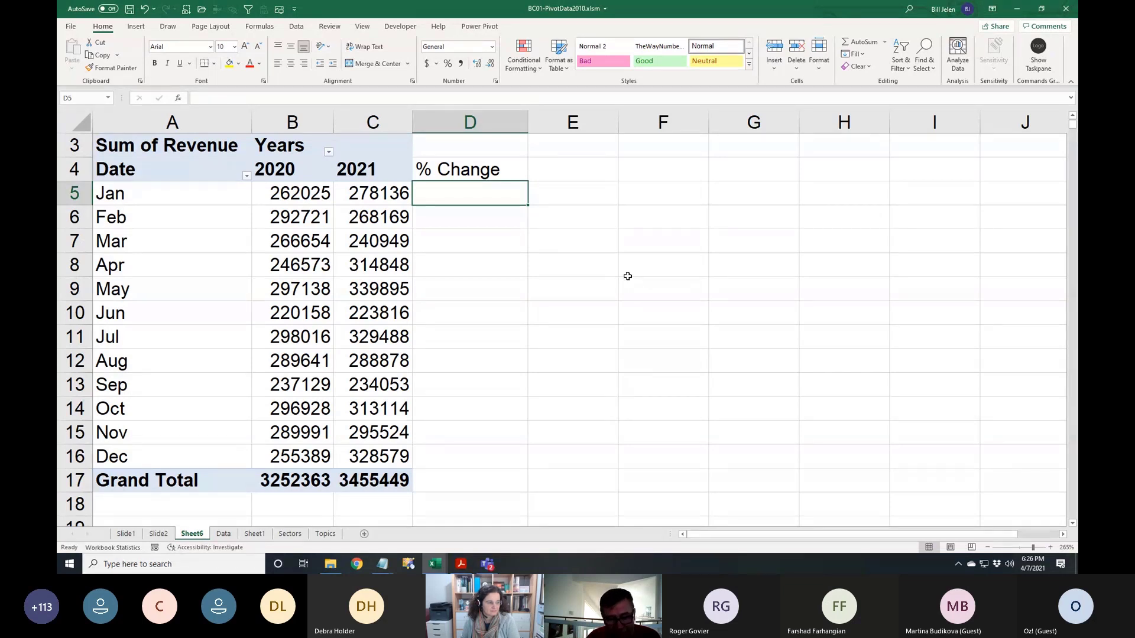
text(=)
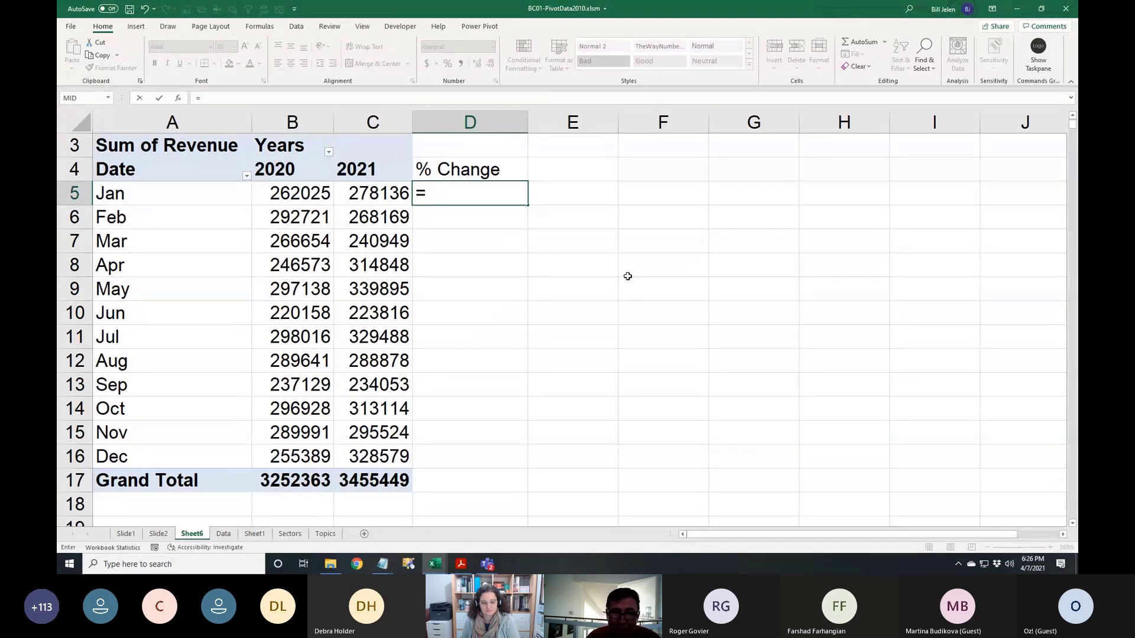
key(Left)
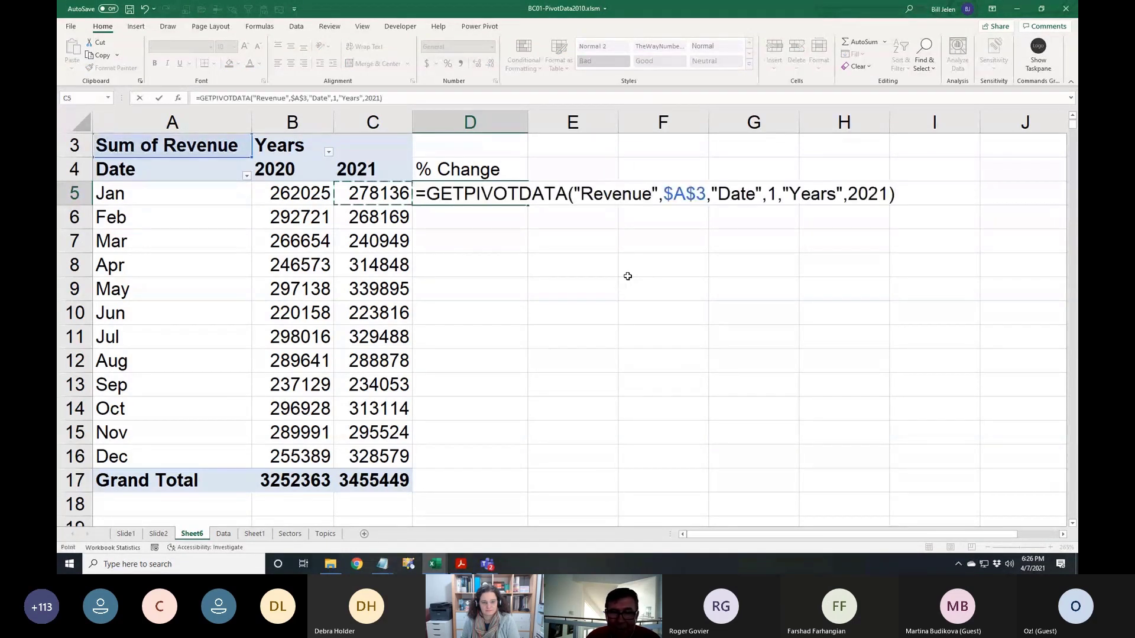
text(/)
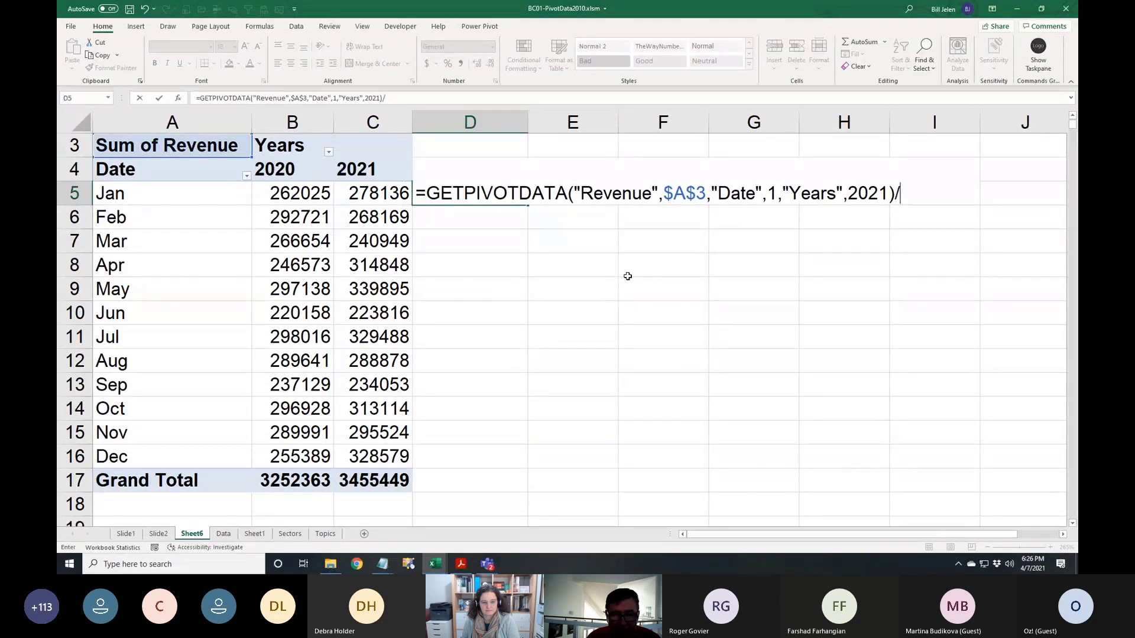
text(GETPIVOTDATA("Revenue",$A$3,"Date",1,"Years",2020))
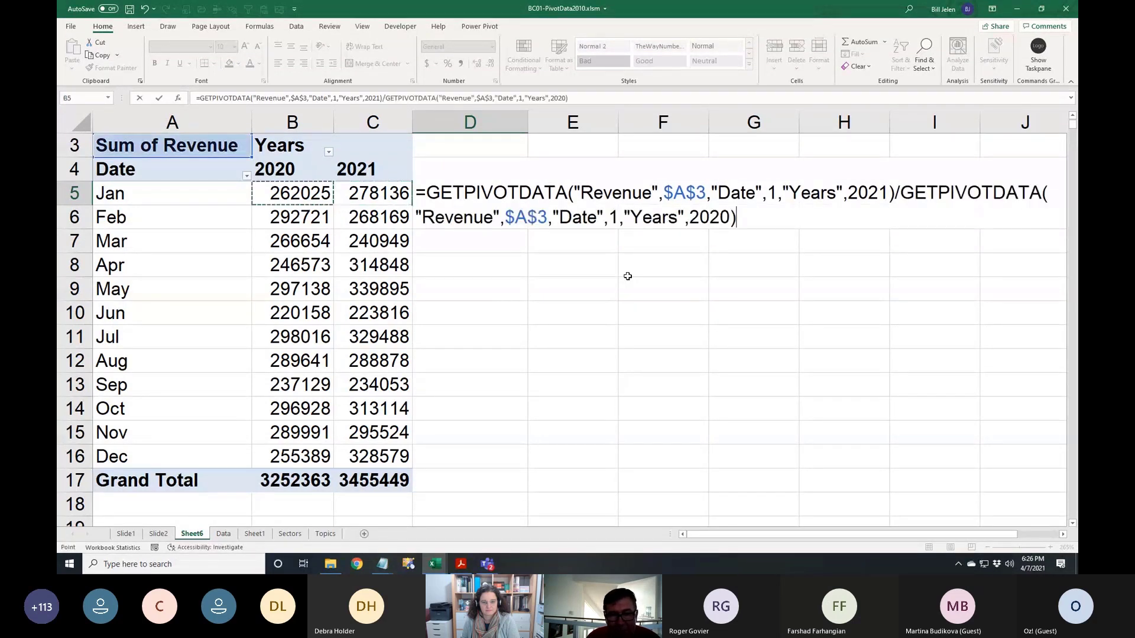
text(-1)
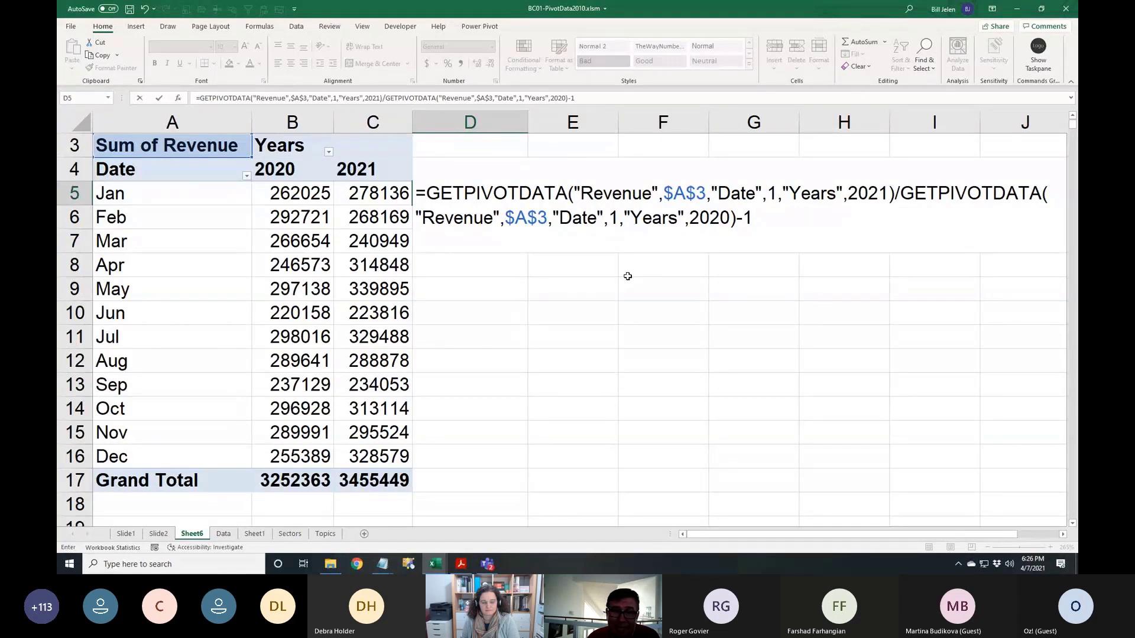
key(Return)
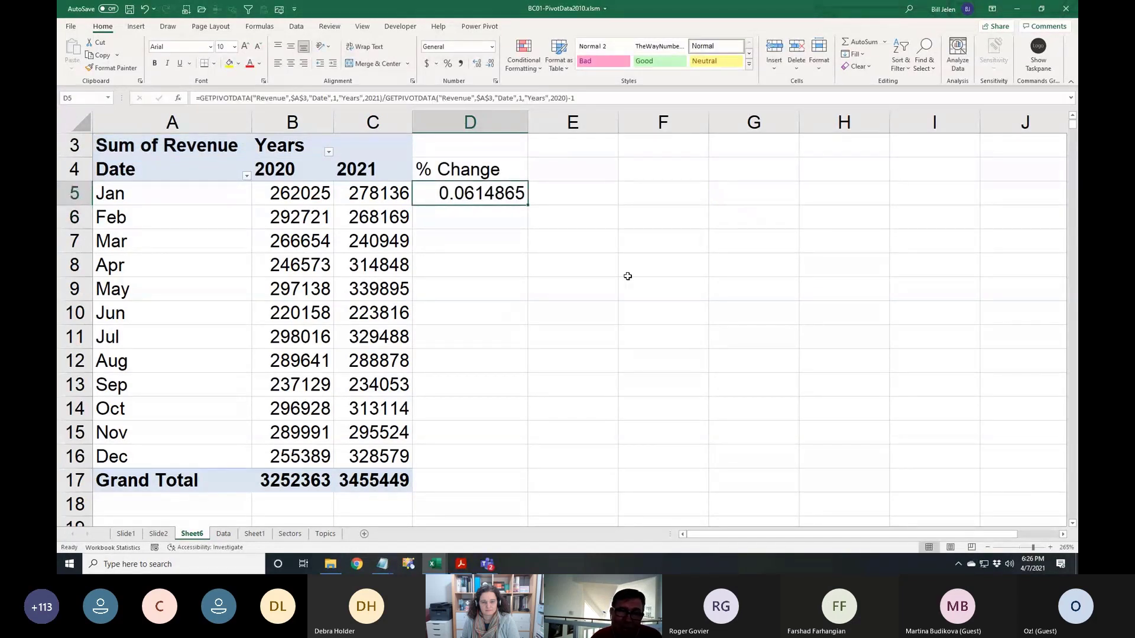
Format the growth as a percentage with four decimals and fill it down to the Grand Total row
click(448, 64)
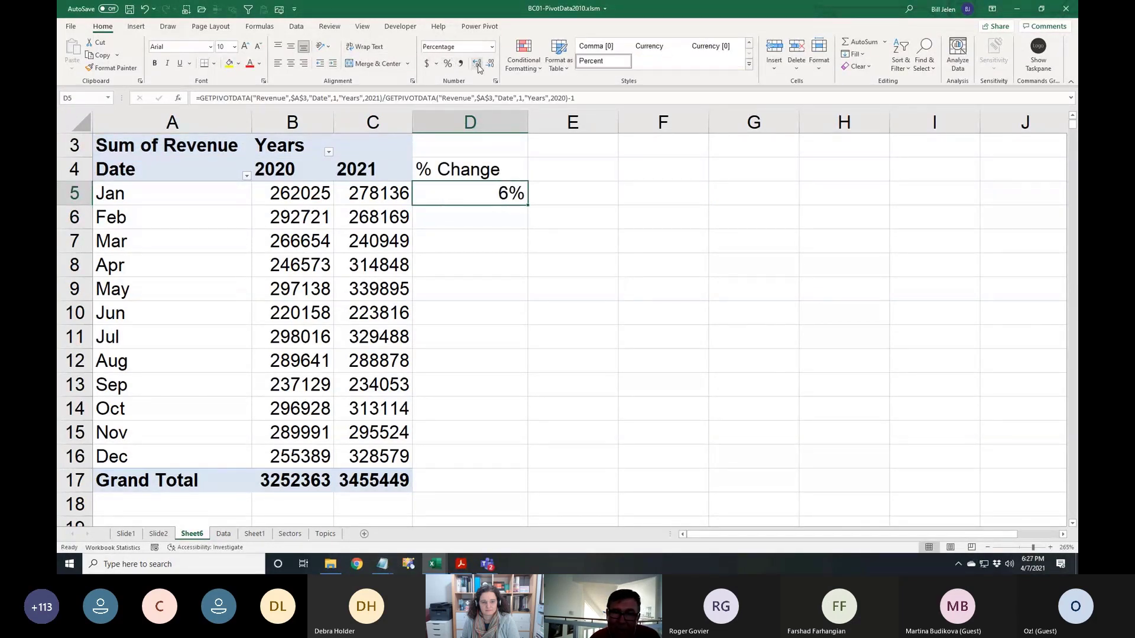
click(477, 63)
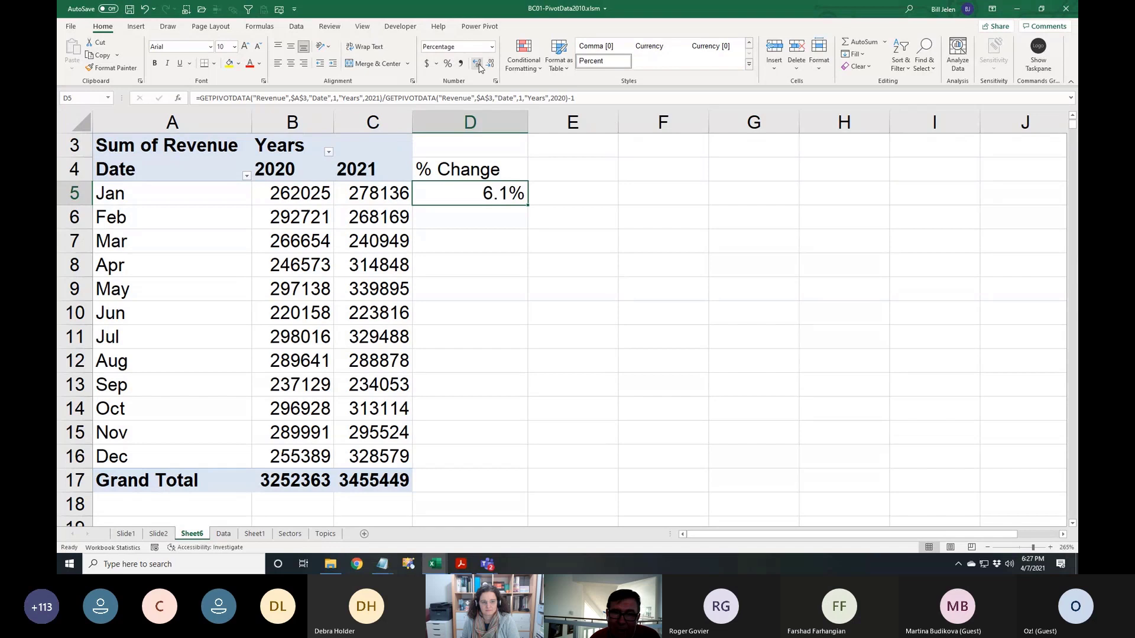
double_click(531, 202)
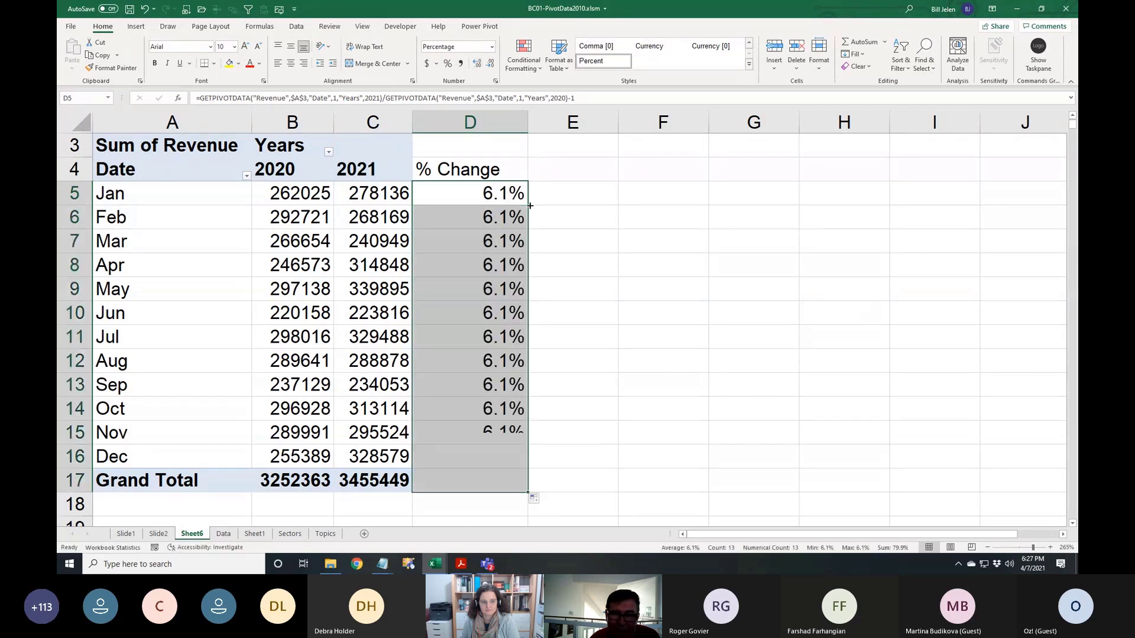
click(477, 64)
click(477, 63)
click(477, 64)
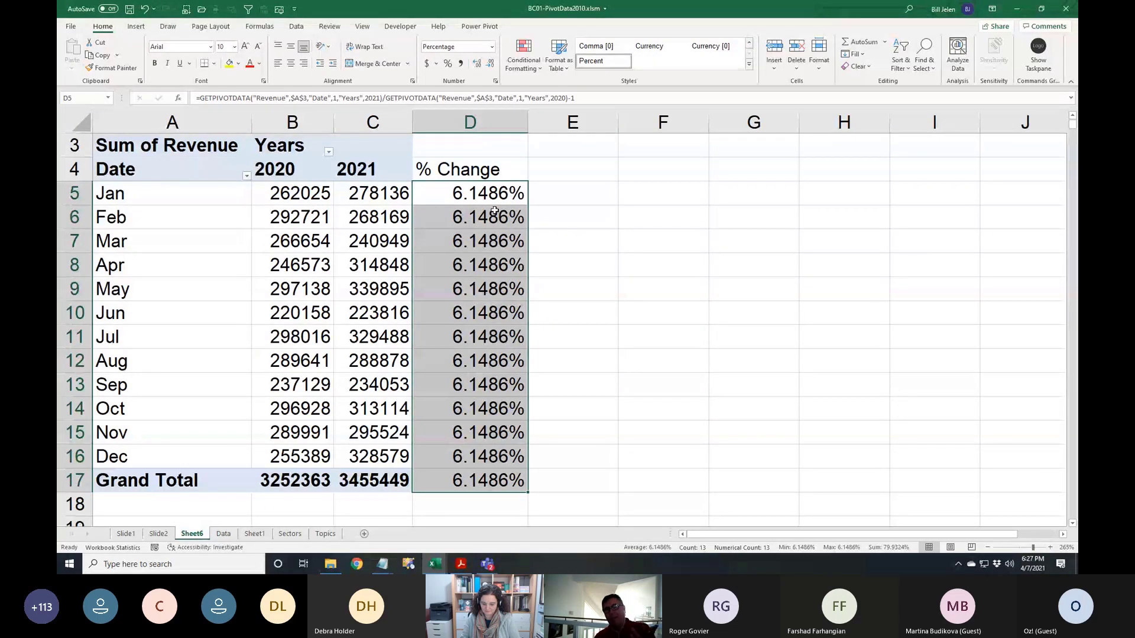
click(486, 193)
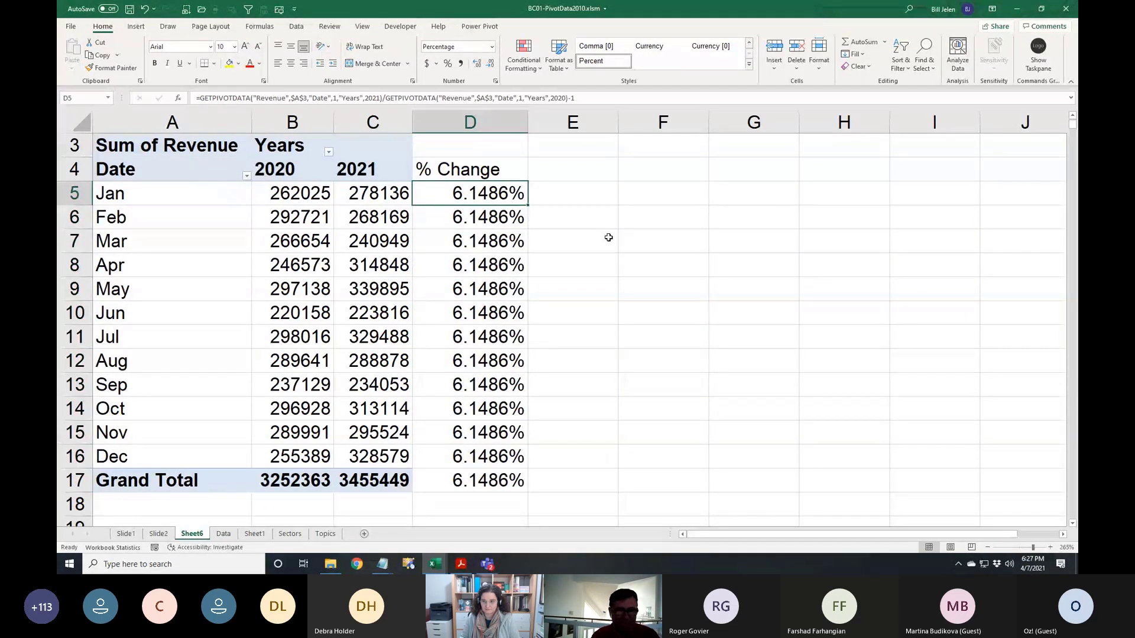
key(F2)
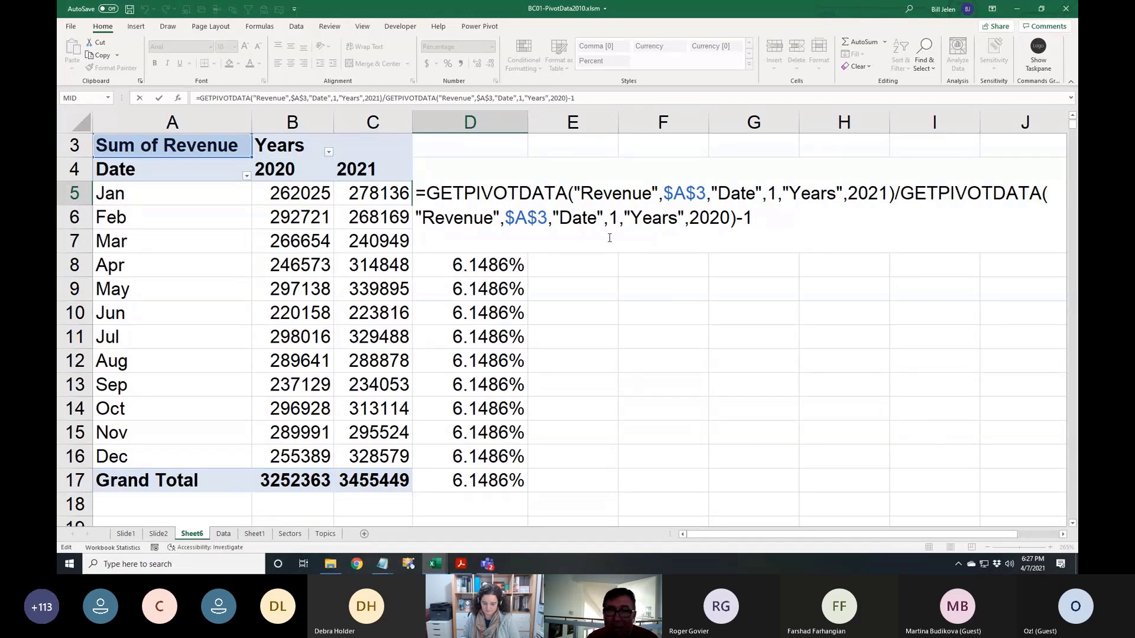
Replace the % Change results with =C5/B5-1 filled down through the Grand Total row
key(ctrl+Return)
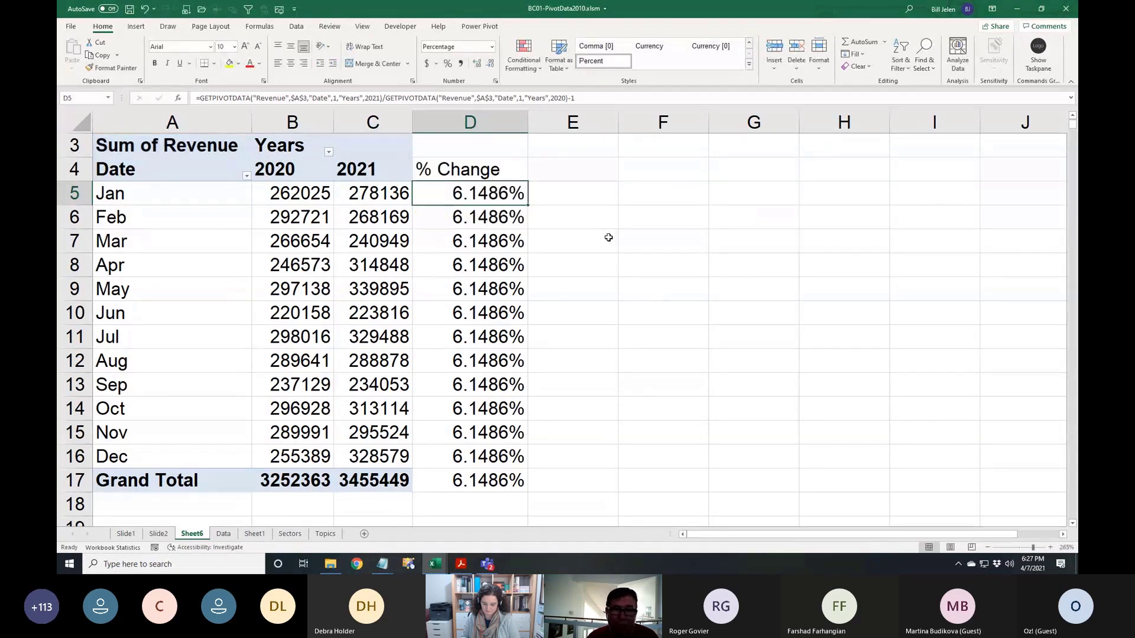
key(ctrl+shift+Down)
key(ctrl+z)
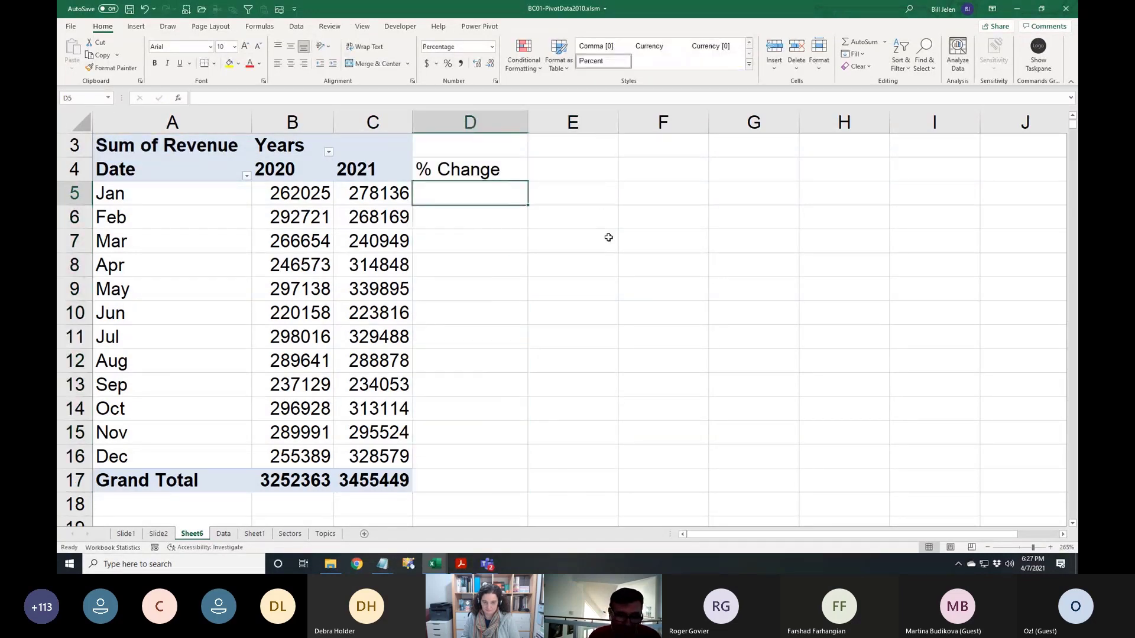
text(=C5/B5-1)
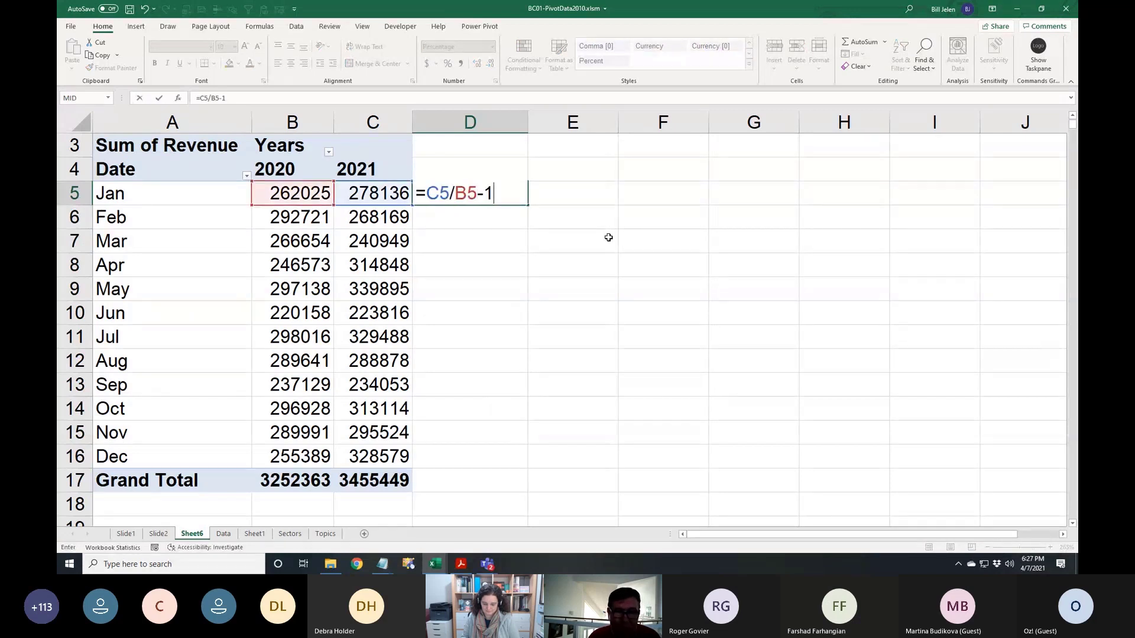
key(ctrl+Return)
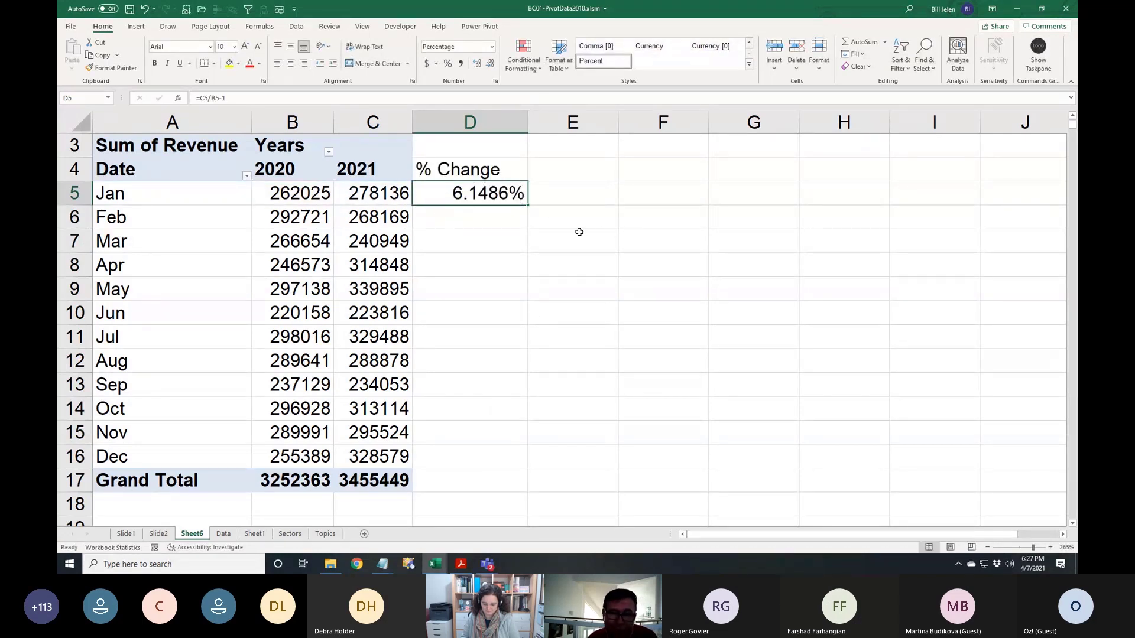
double_click(526, 207)
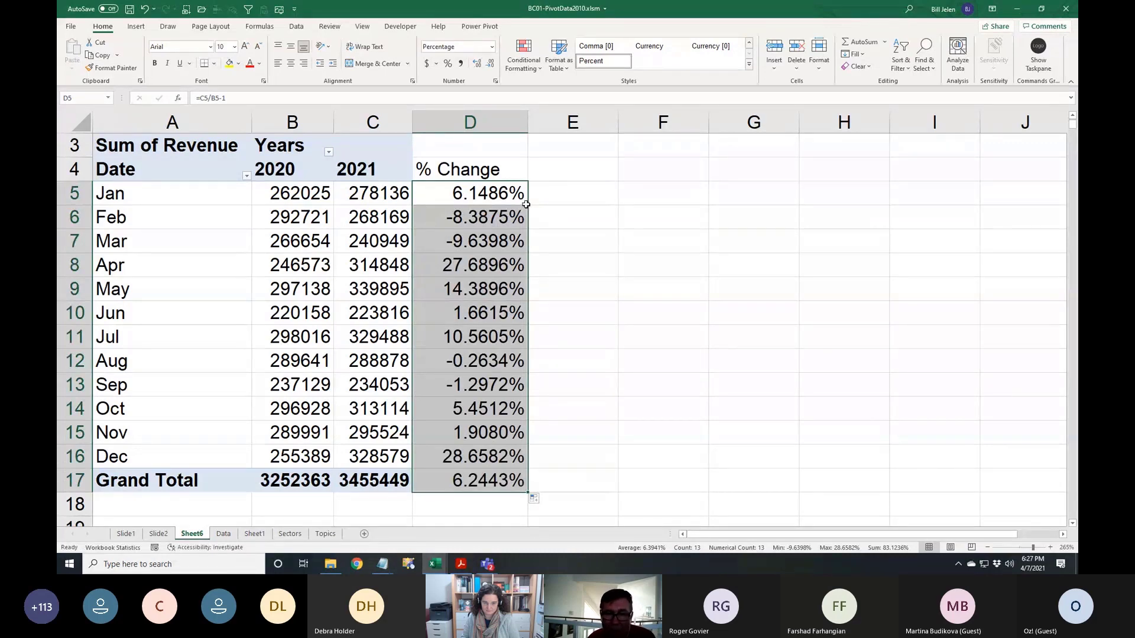
mouse_move(383, 195)
mouse_down()
mouse_move(379, 242)
mouse_move(383, 195)
mouse_up()
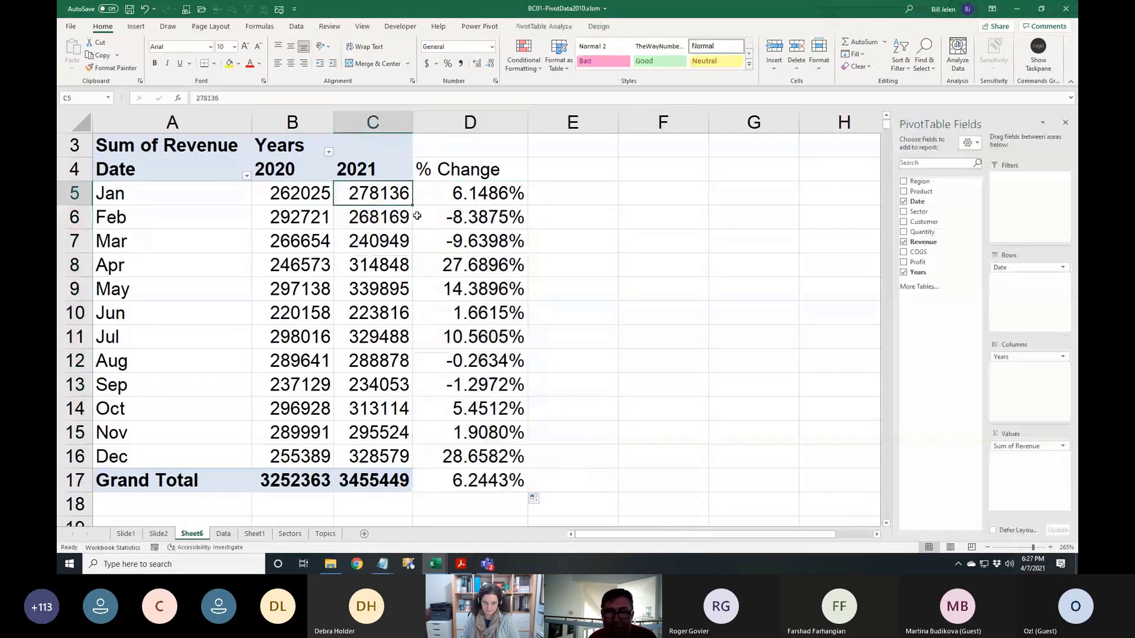
click(540, 27)
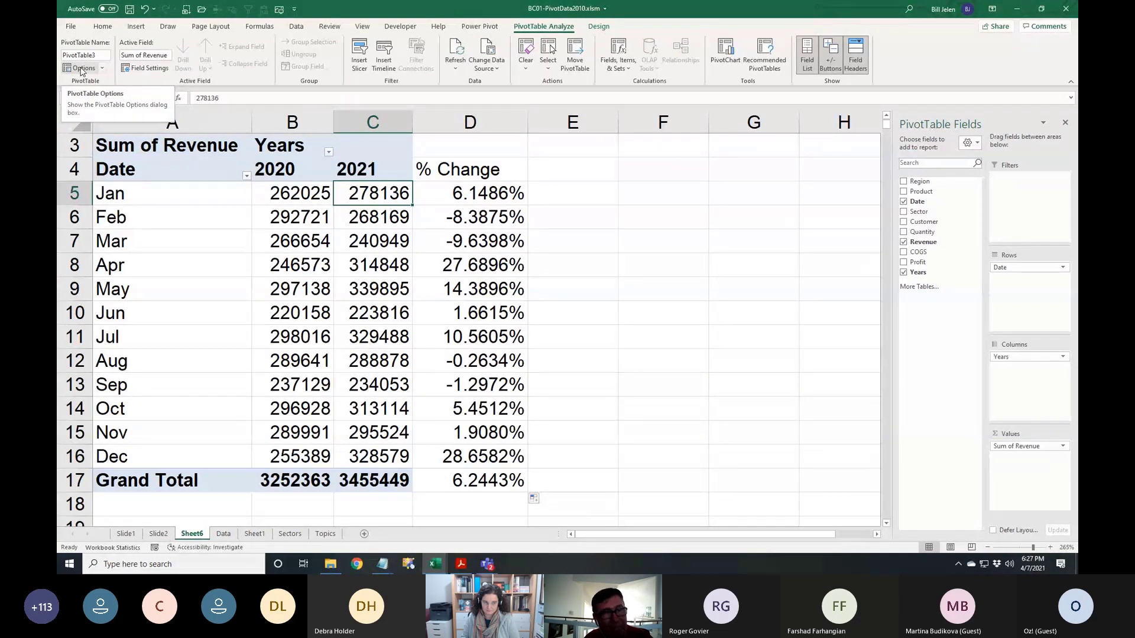
click(102, 68)
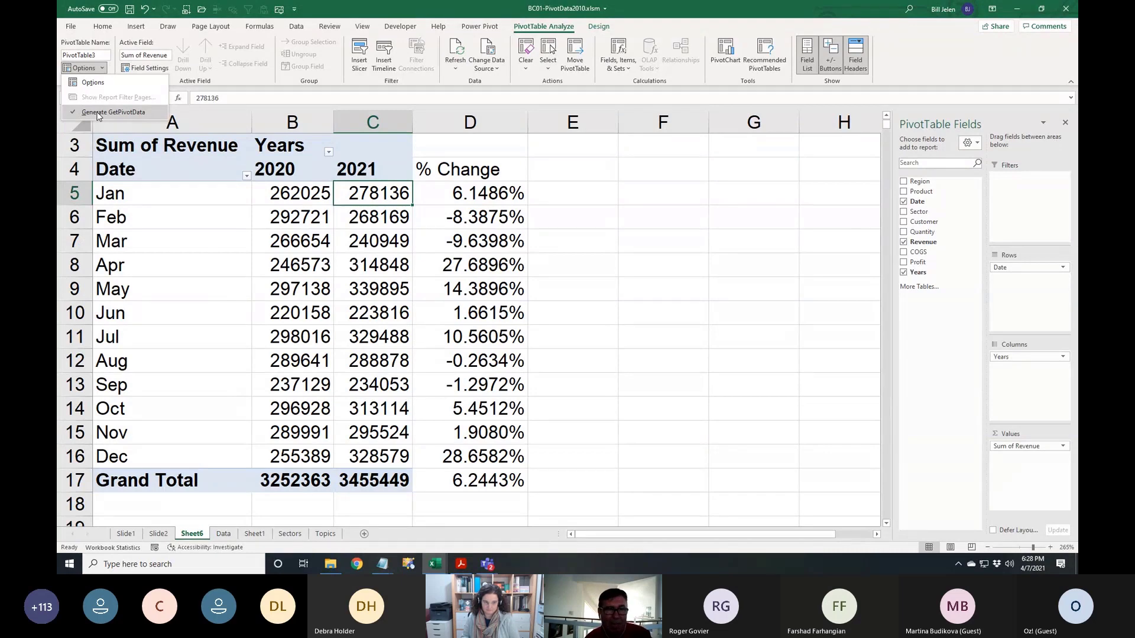
click(335, 11)
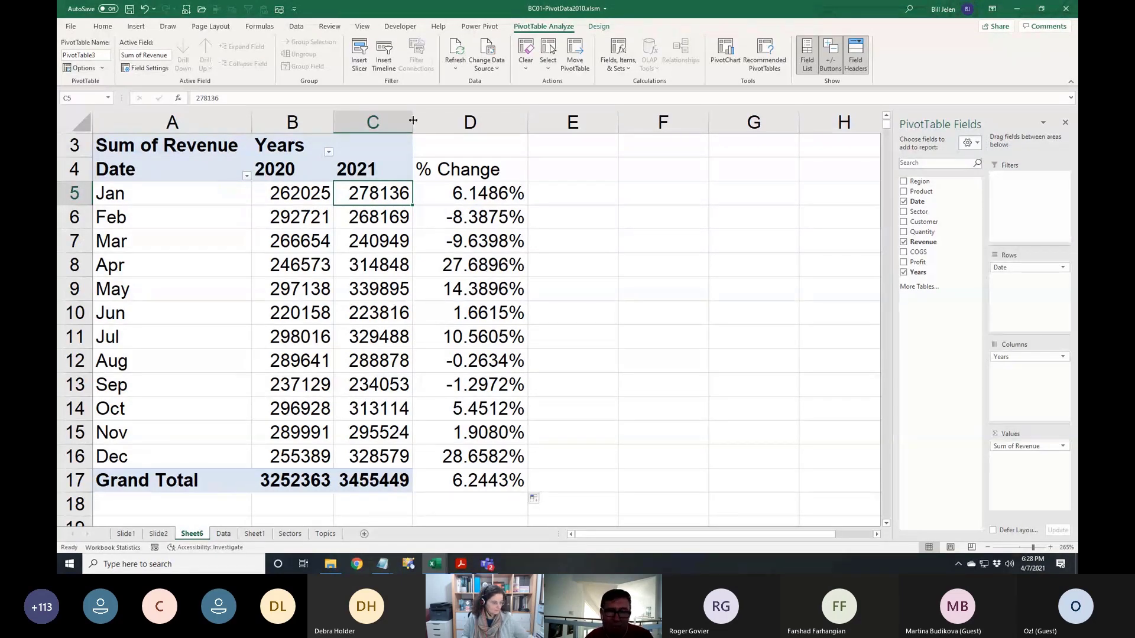
click(452, 171)
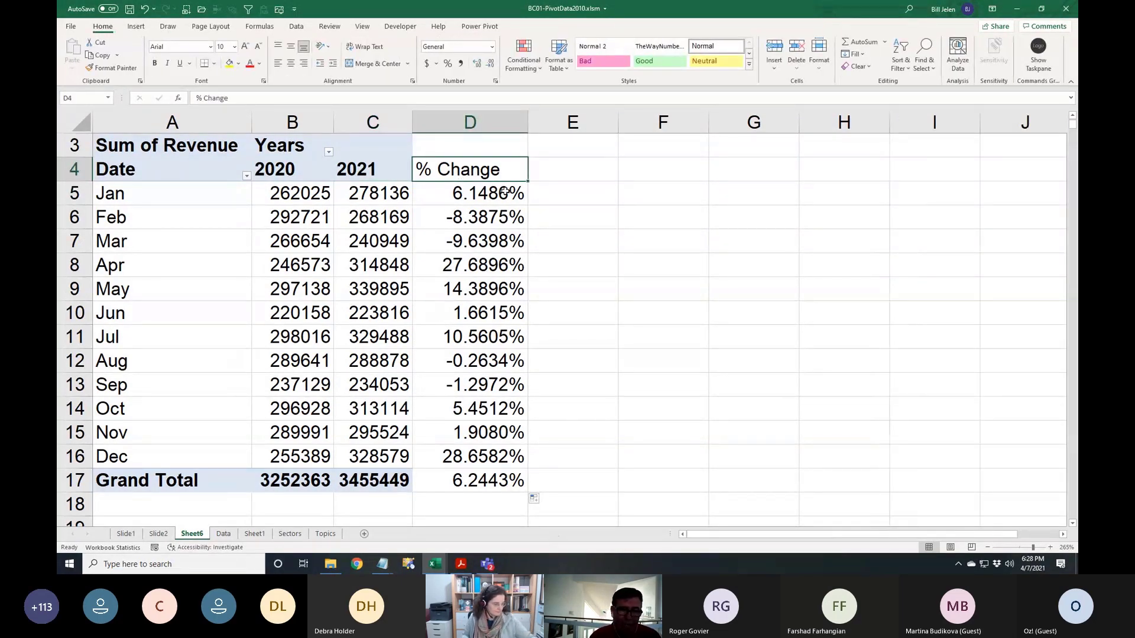
Clear the % Change column contents from the pivot table
key(ctrl+shift+Down)
key(Delete)
key(Down)
key(Left)
key(Left)
key(Left)
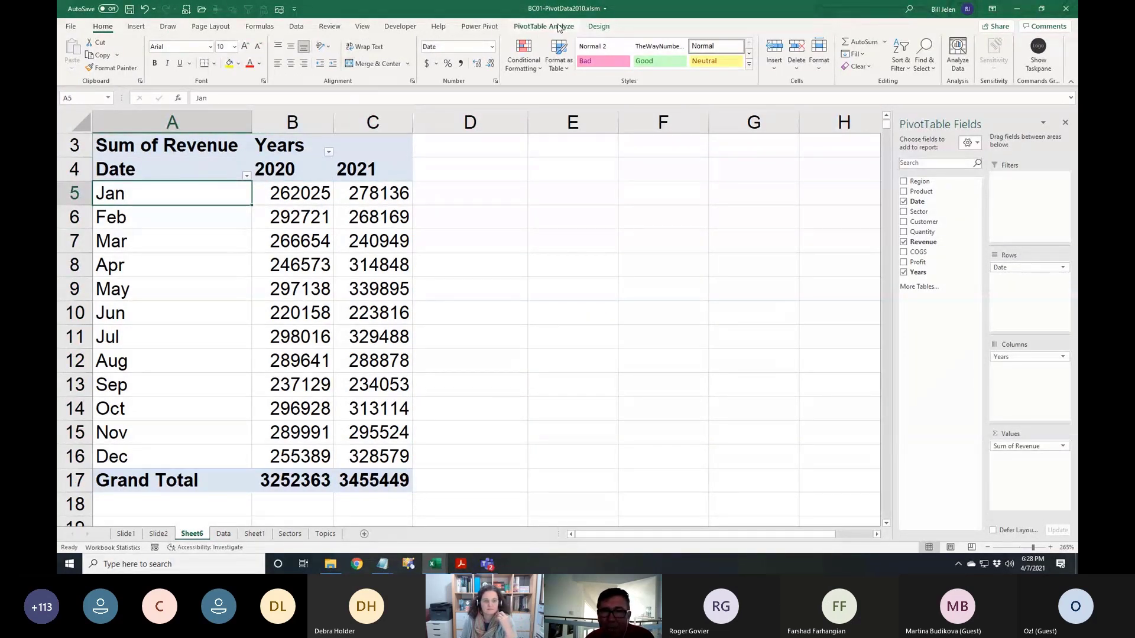
Ungroup the pivot dates so individual days are listed, then select the first date
click(555, 28)
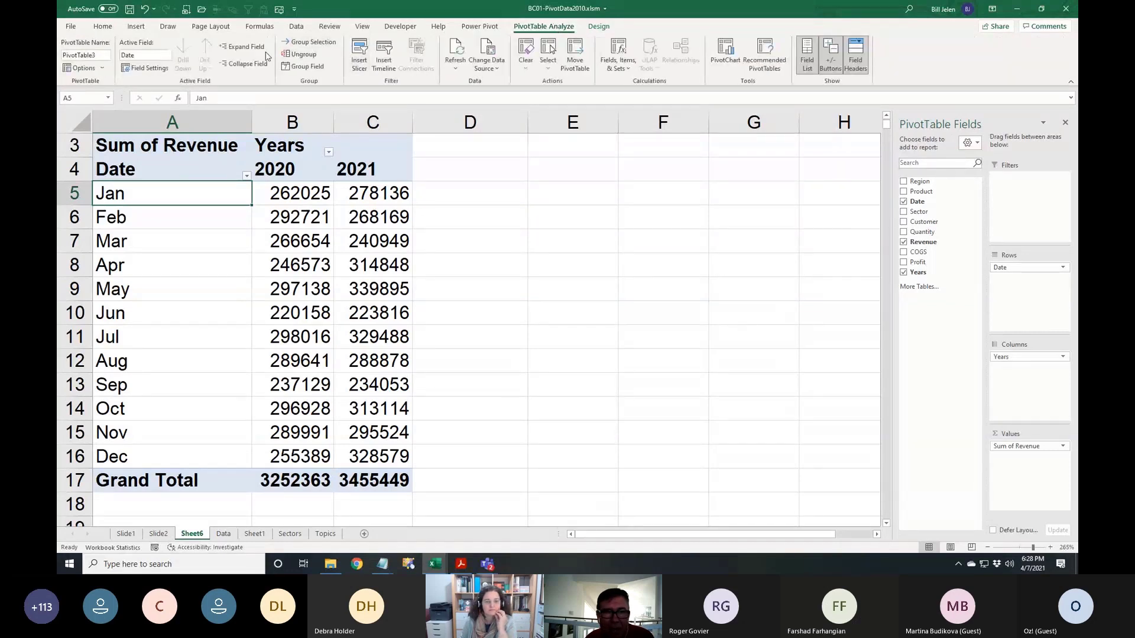
click(301, 54)
click(201, 178)
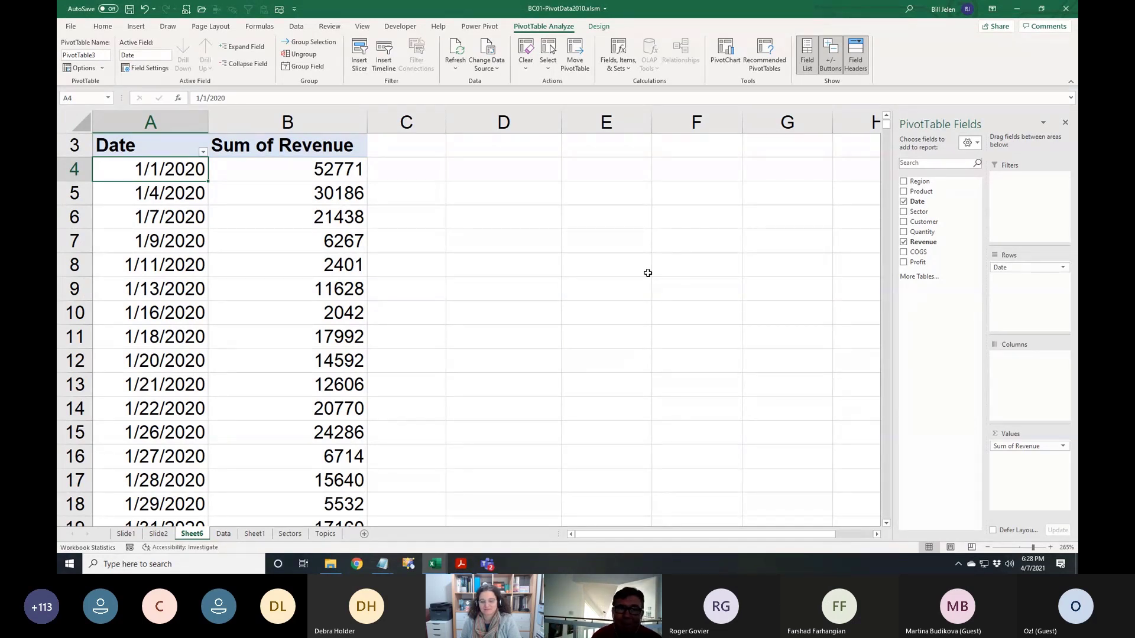
Regroup the dates by Days in 7-day blocks starting 12/30/2019 instead of Months
click(308, 66)
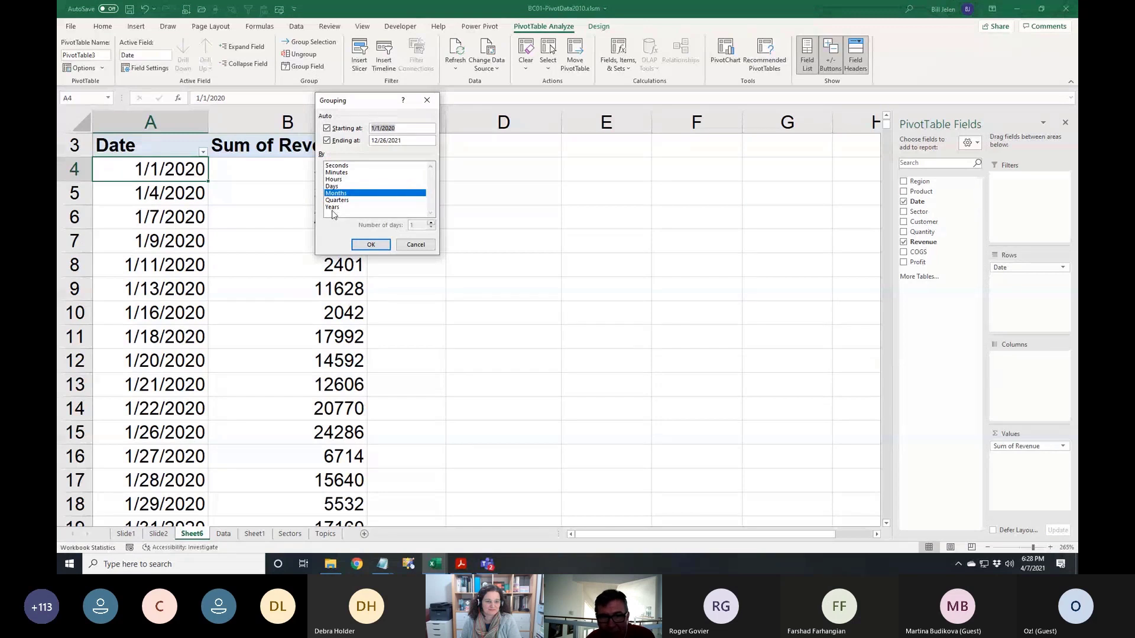
click(341, 194)
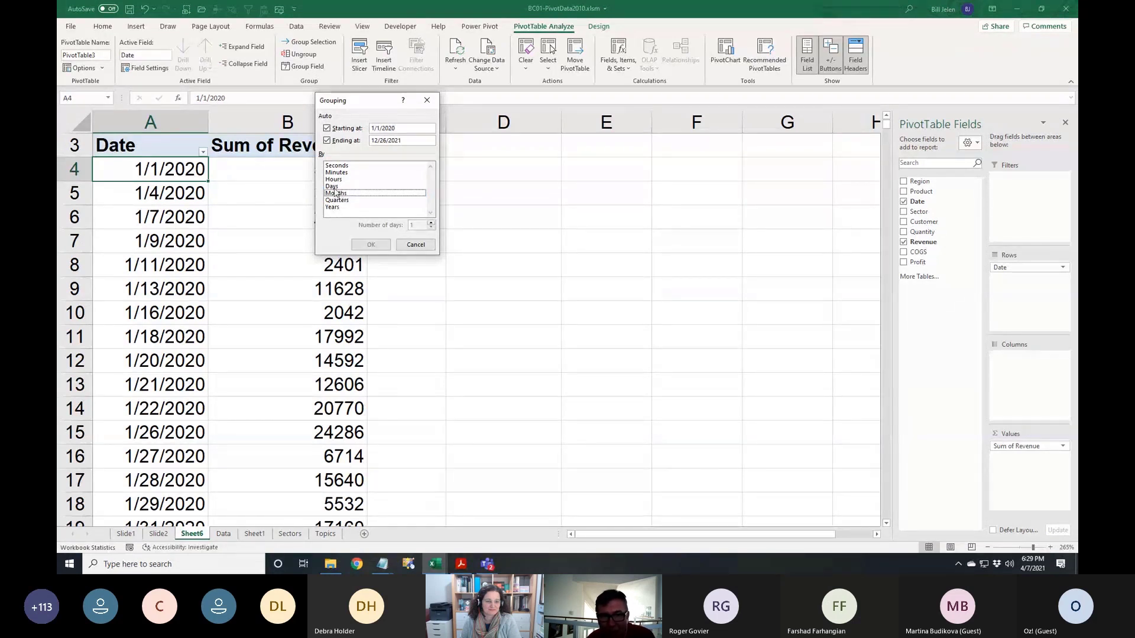
click(334, 187)
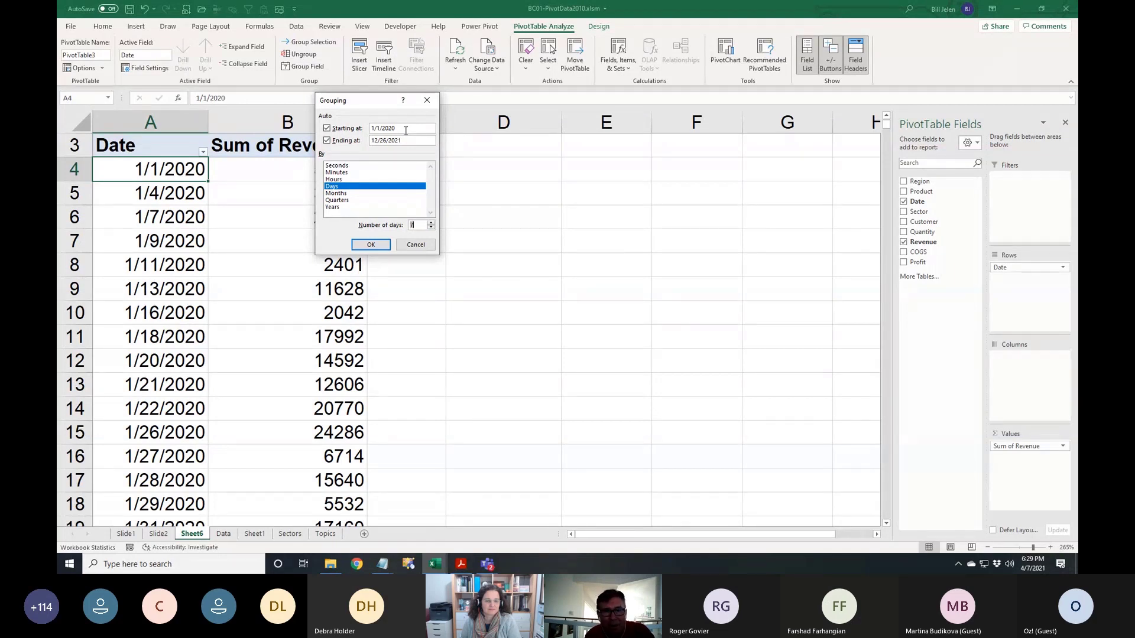
drag(405, 131, 363, 128)
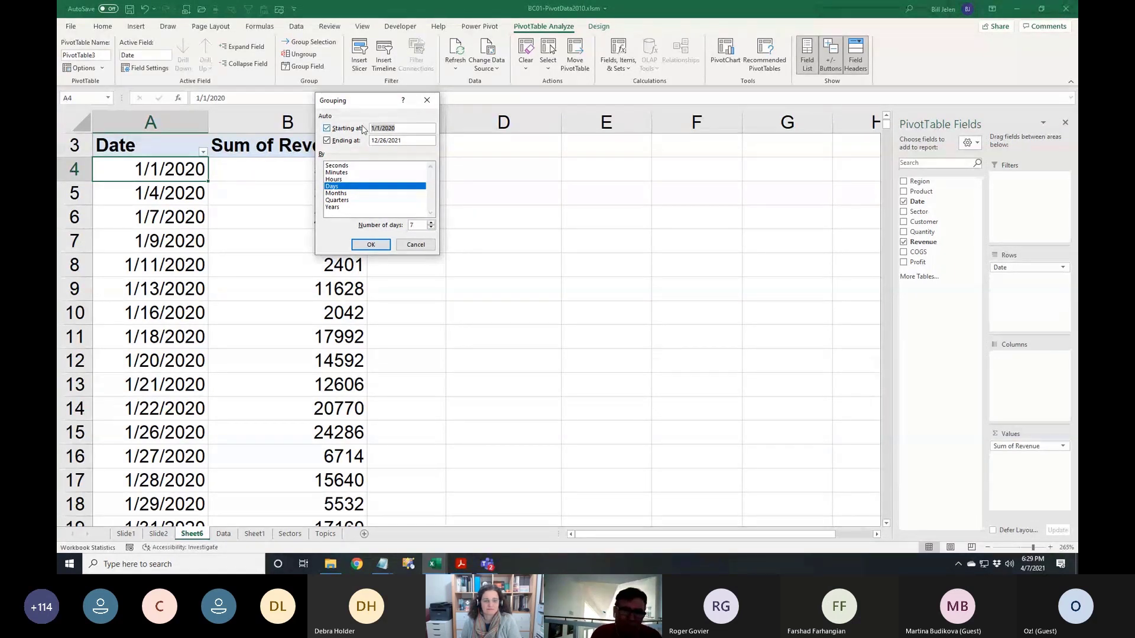
text(12/)
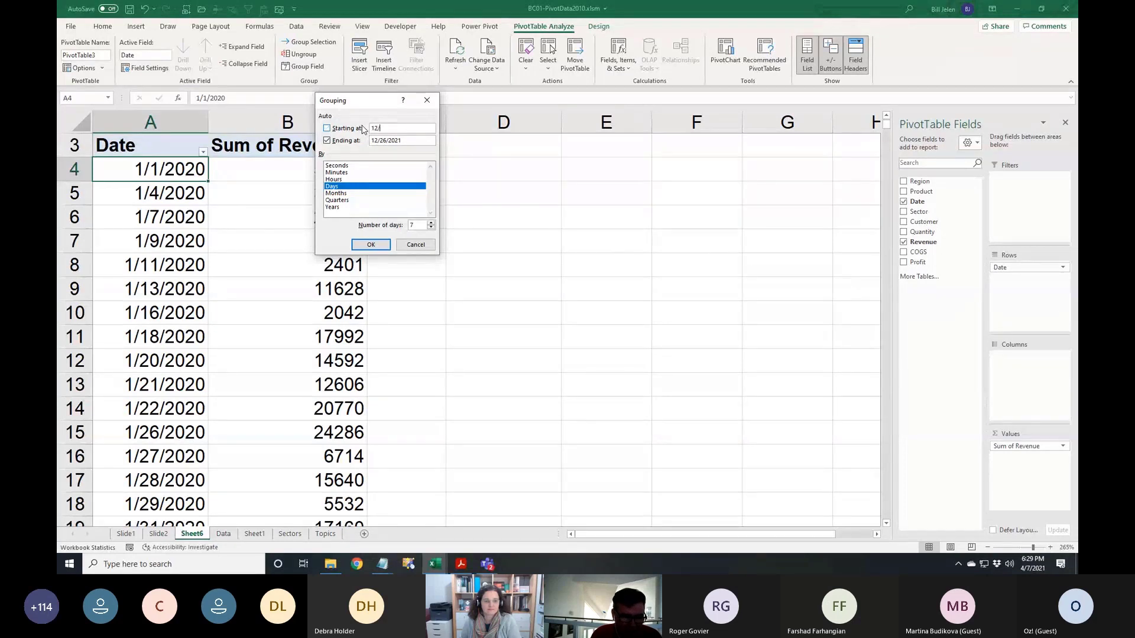
text(30/2019)
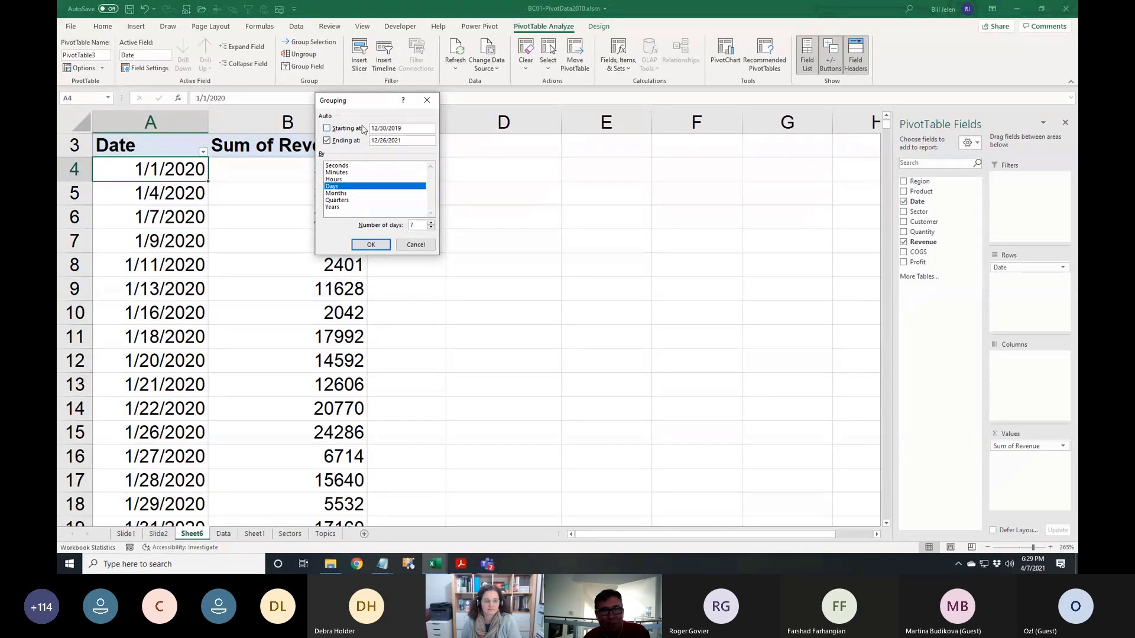
click(371, 245)
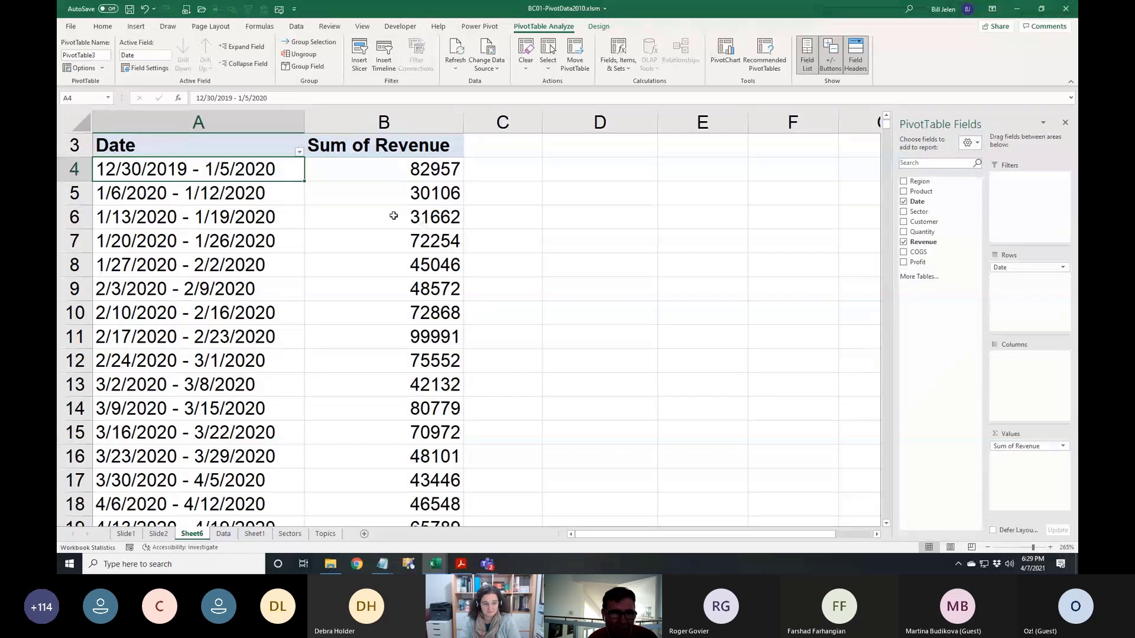
Ungroup the weekly date grouping back to individual dates
click(299, 55)
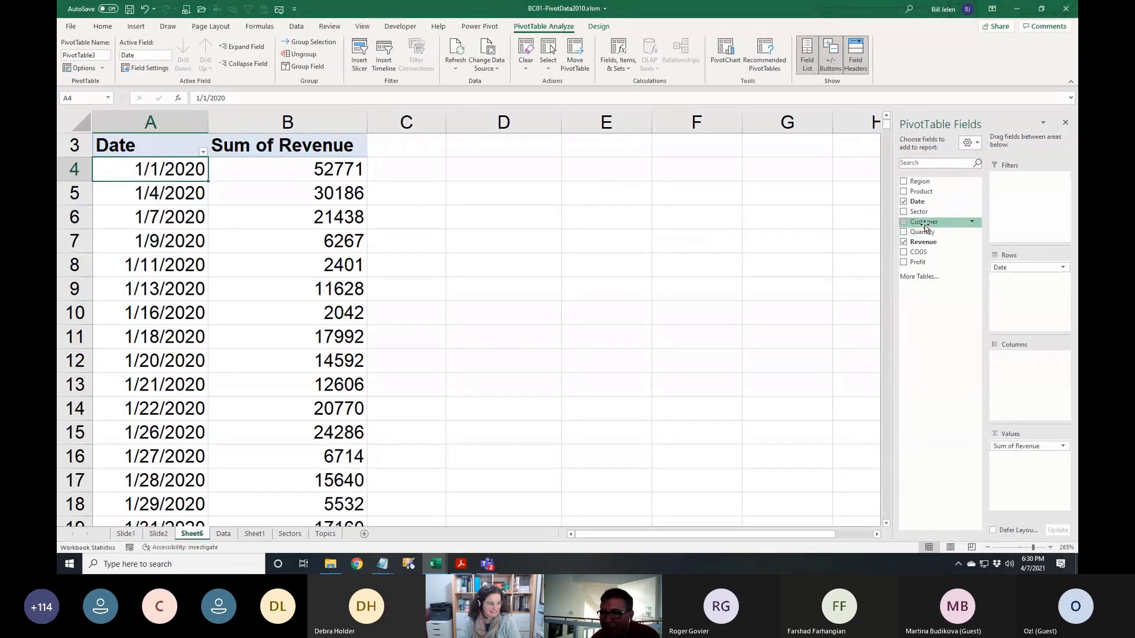
Add Customer to the pivot table's Filters area
drag(926, 228, 1023, 183)
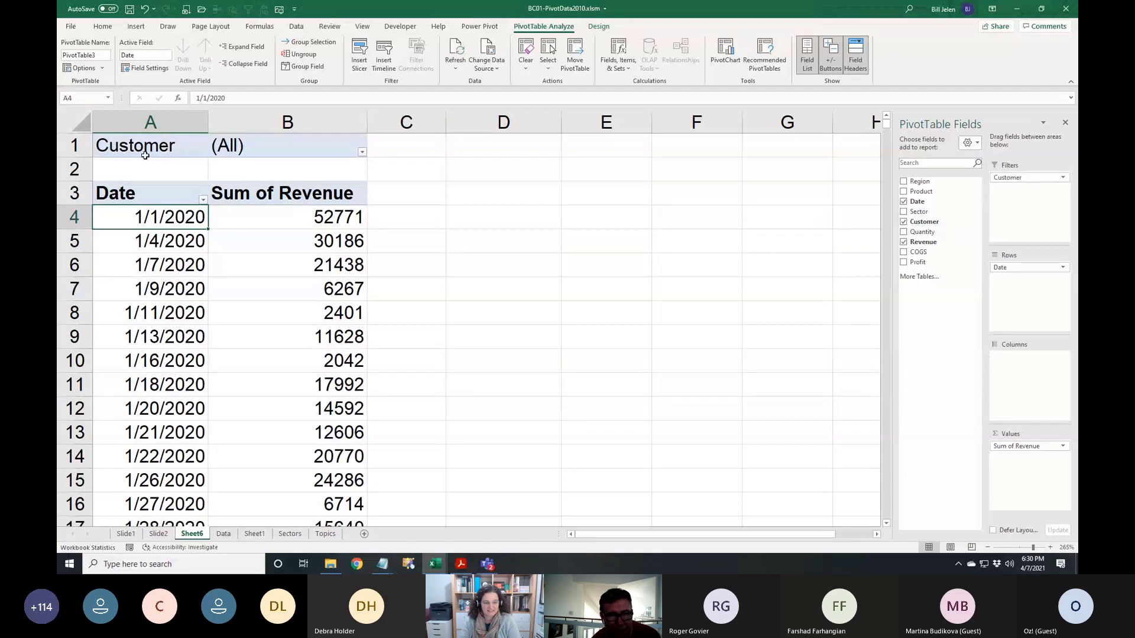
Filter the pivot table to the Wal-Mart customer only
click(362, 153)
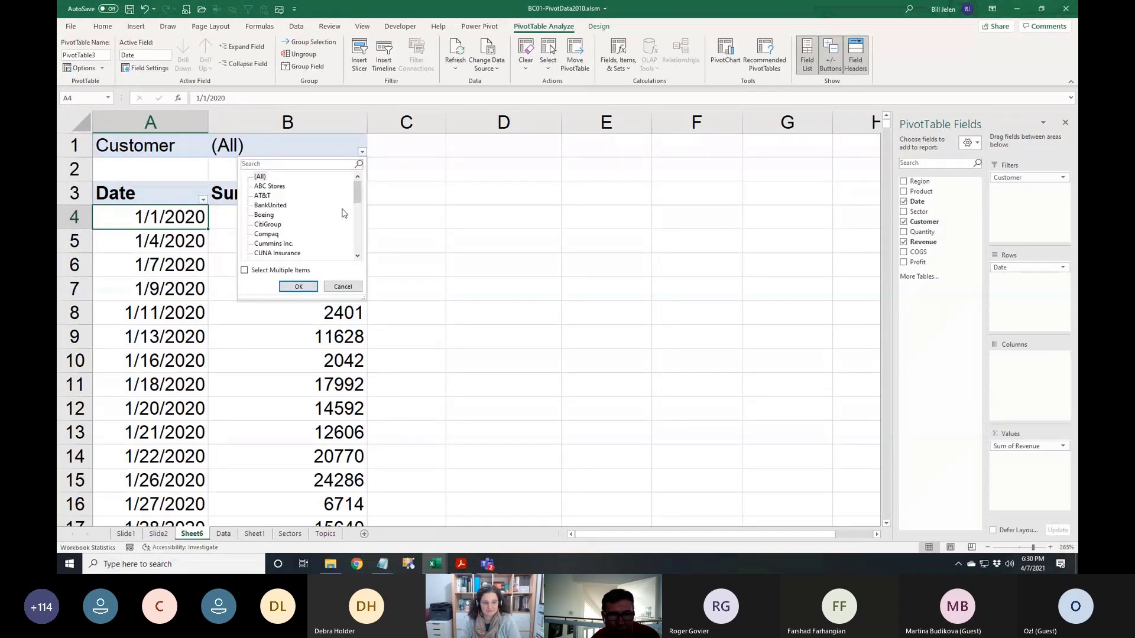
drag(361, 201, 360, 248)
click(271, 254)
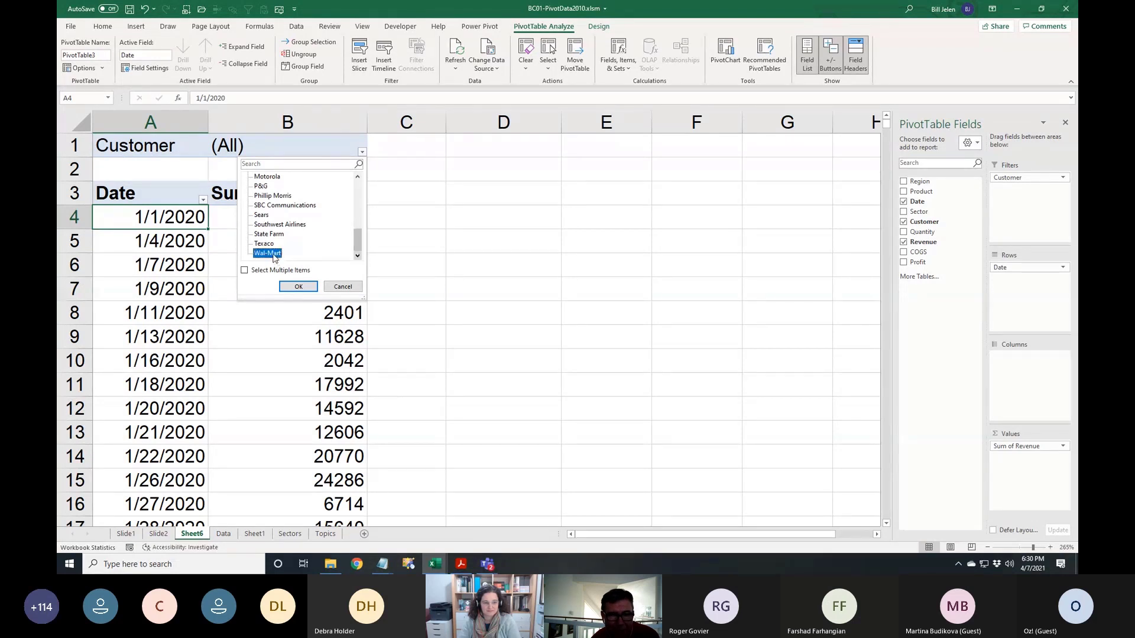
click(299, 287)
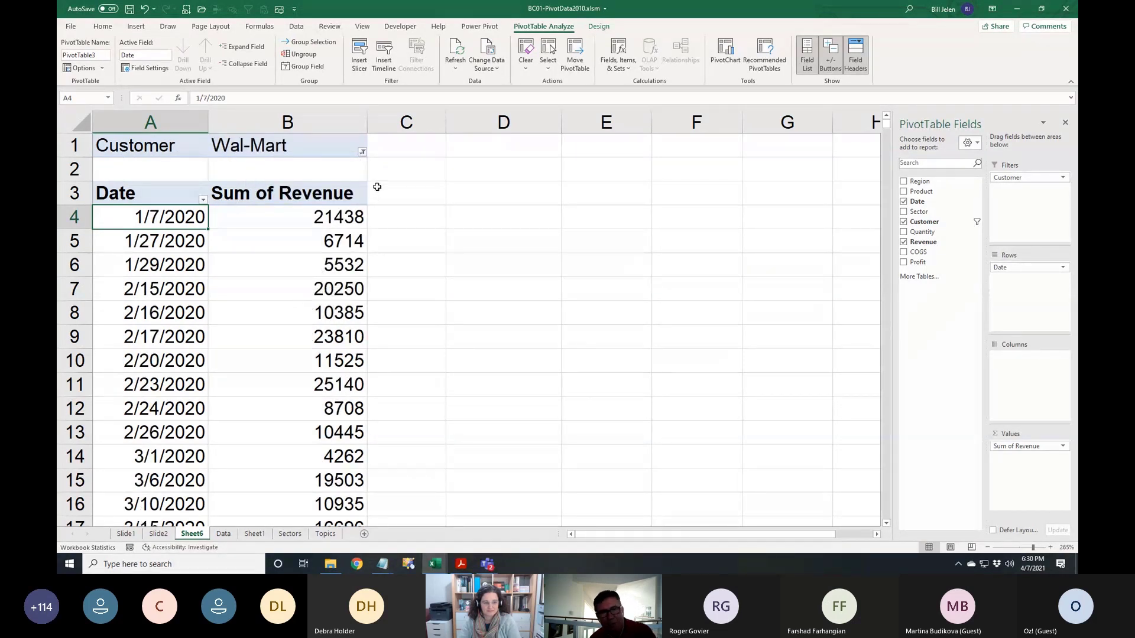
Reset the Customer filter to (All)
click(363, 152)
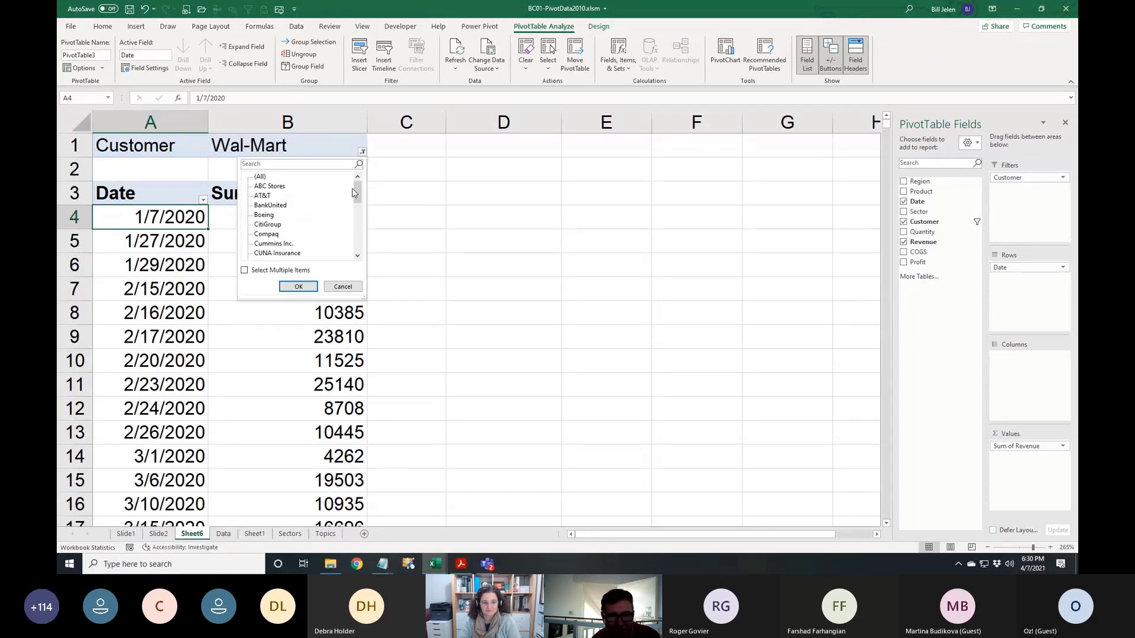
click(260, 176)
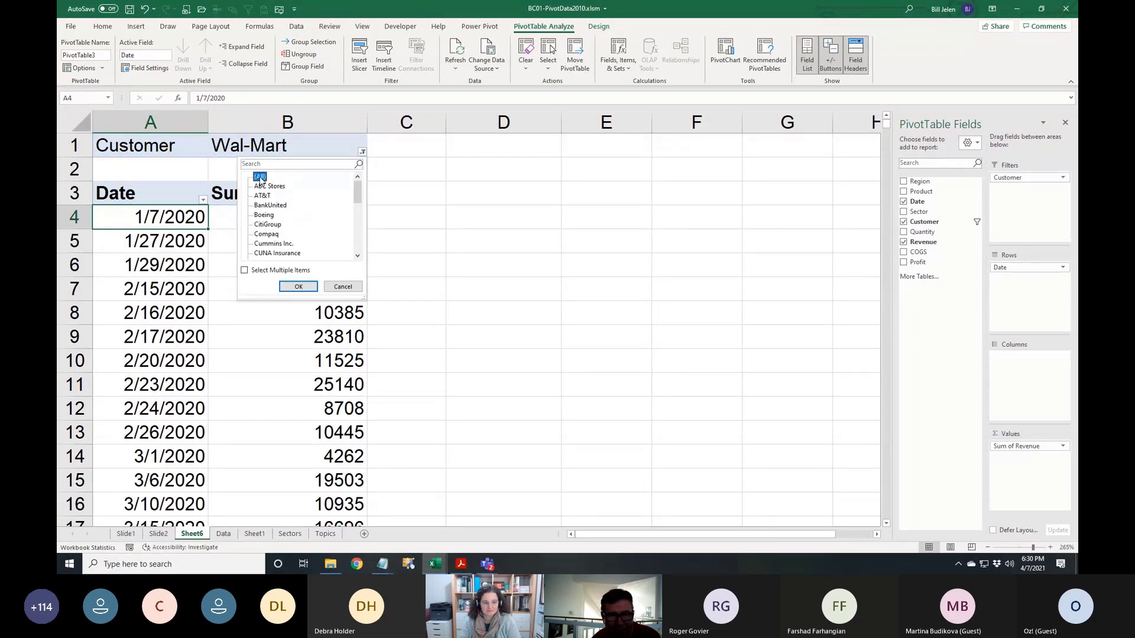
click(299, 287)
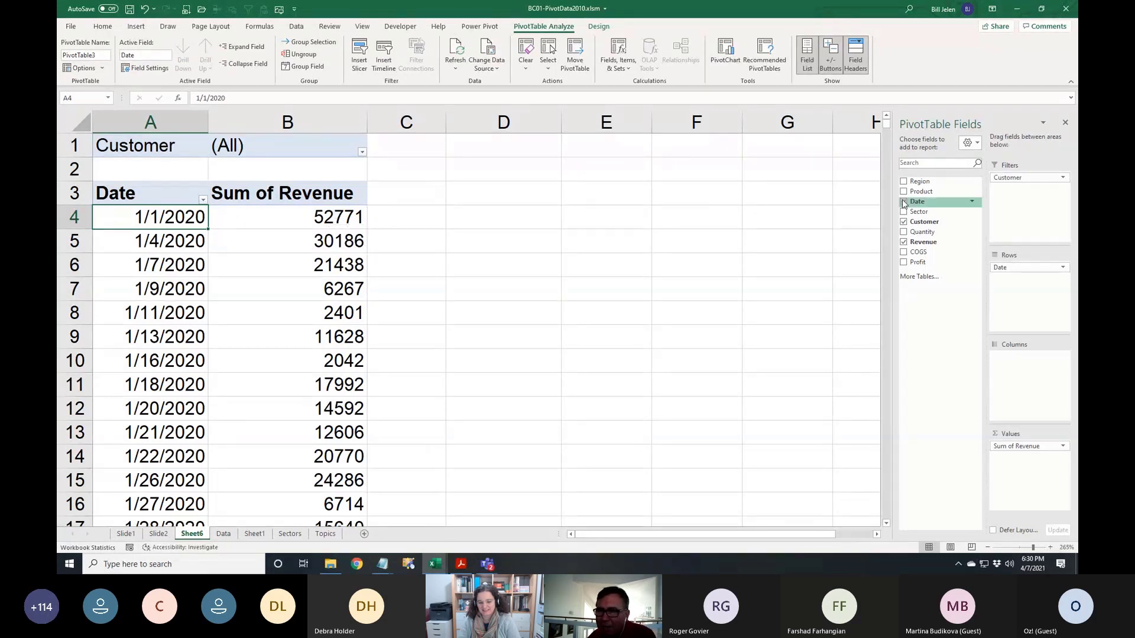
Add Product to the Columns area, splitting revenue into ABC, DEF and XYZ
drag(921, 191, 1016, 368)
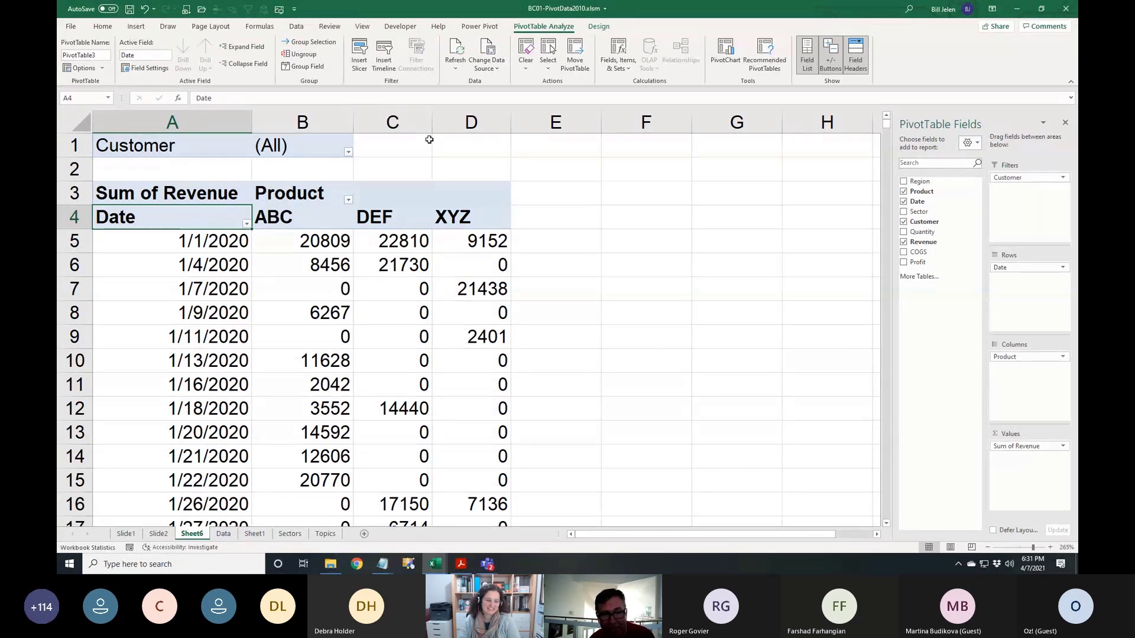
Set the revenue field's number format to Currency with 0 decimal places
click(311, 241)
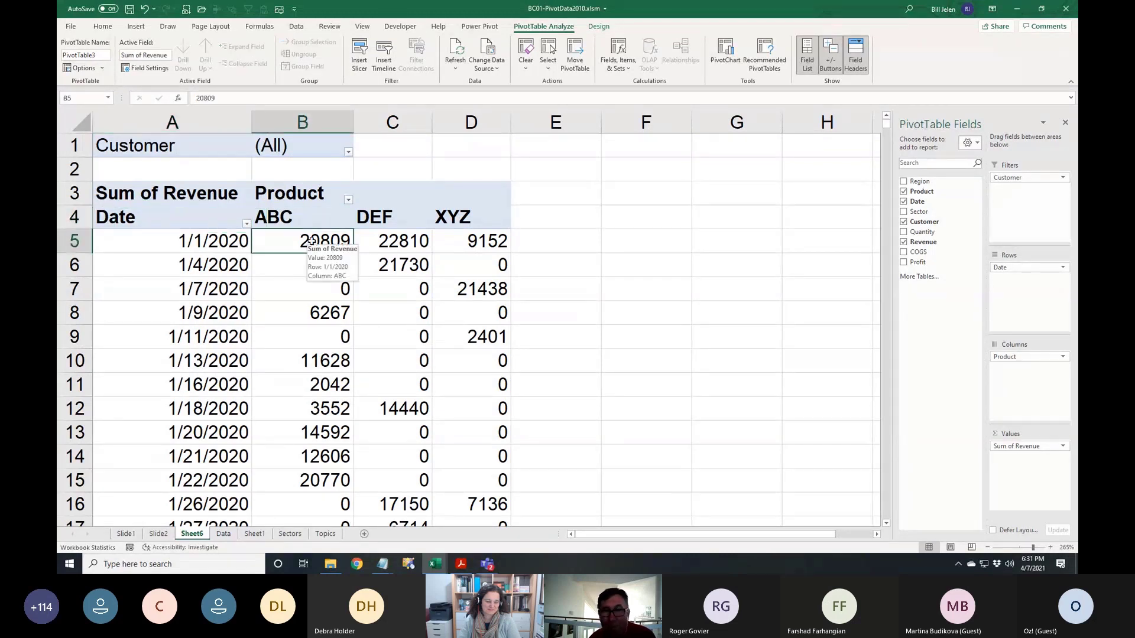
right_click(313, 242)
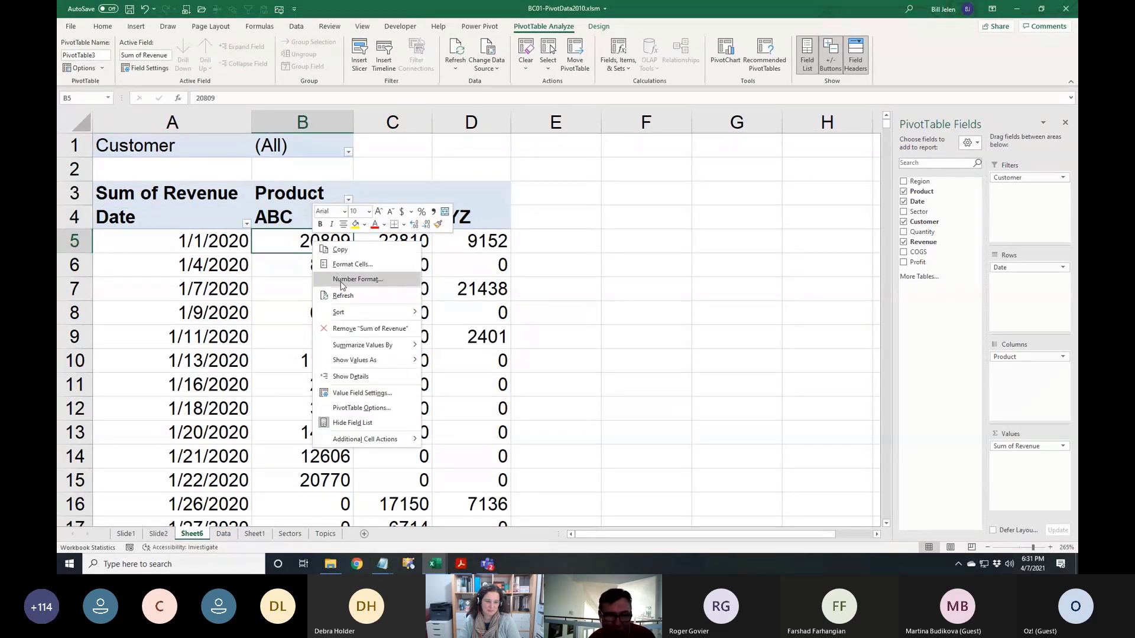
click(341, 280)
click(223, 209)
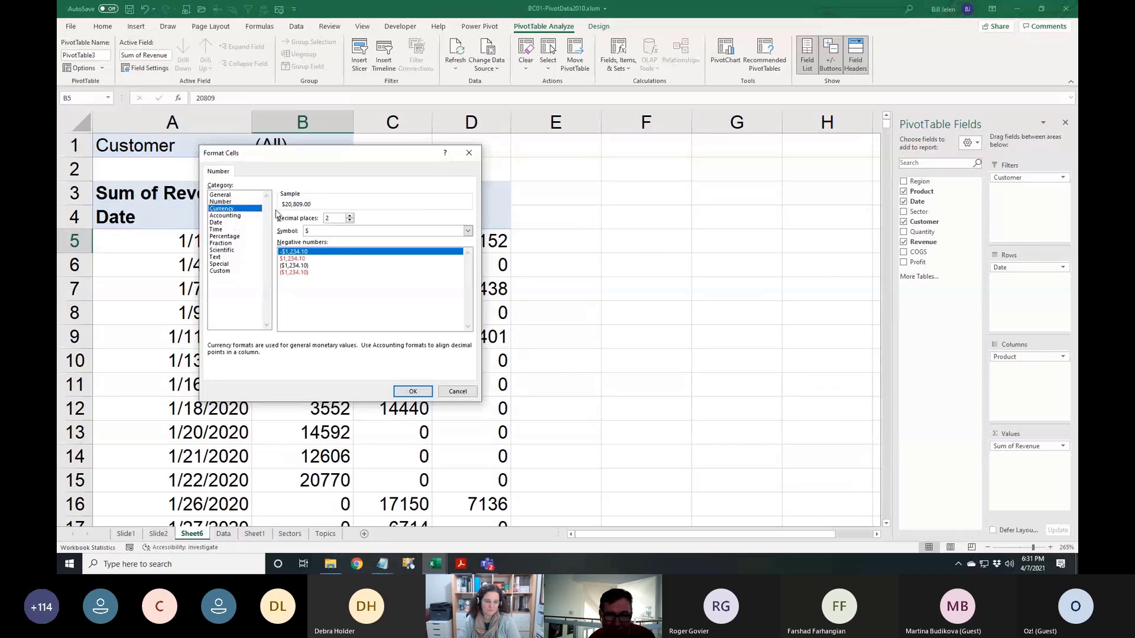
click(351, 221)
click(351, 220)
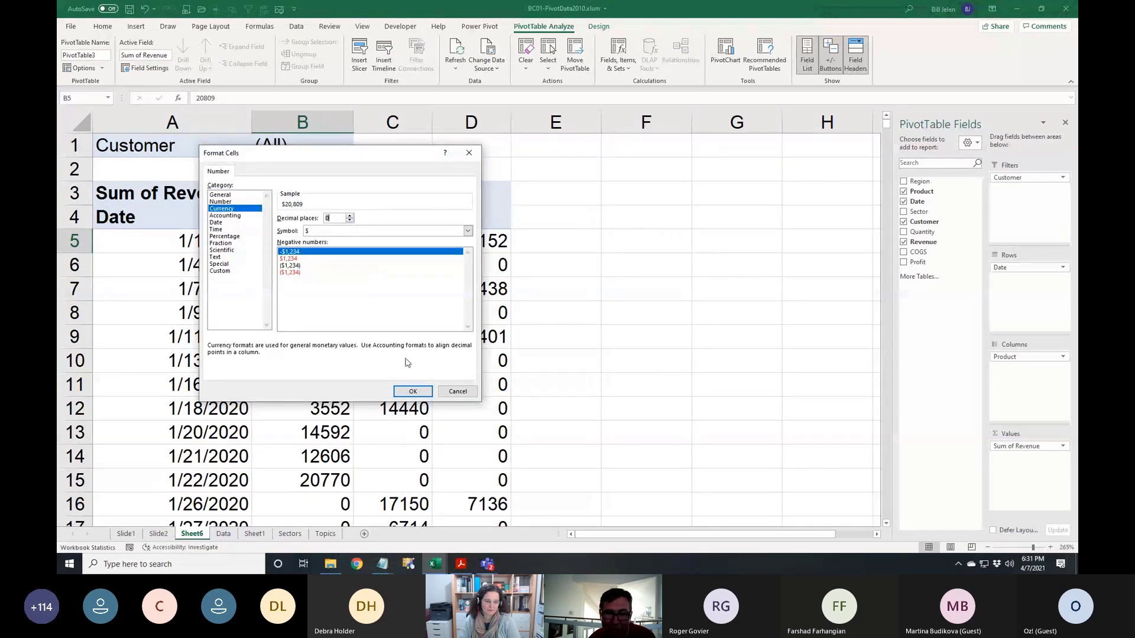
click(415, 391)
scroll(420, 387, down, 7)
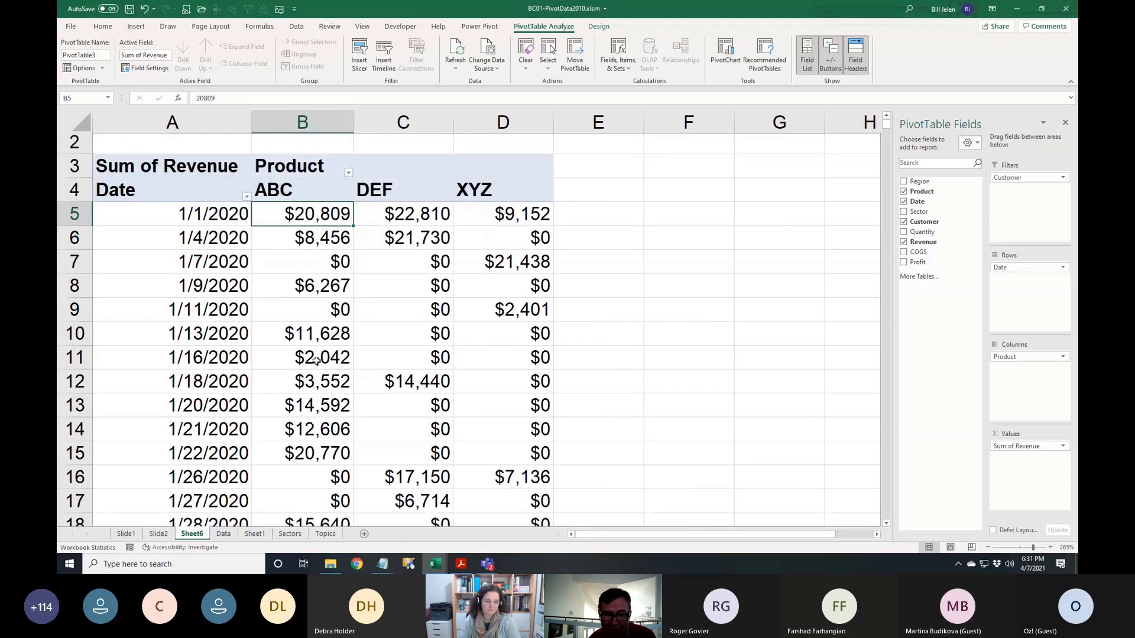
scroll(317, 361, up, 7)
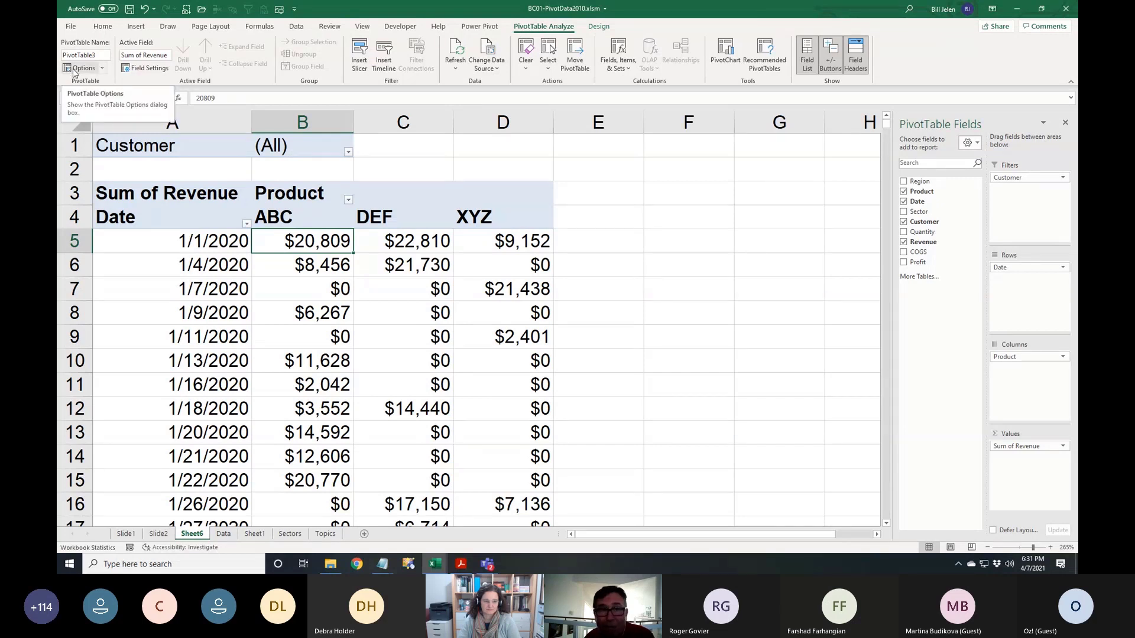
Use Show Report Filter Pages on Customer to create one pivot sheet per customer
click(102, 69)
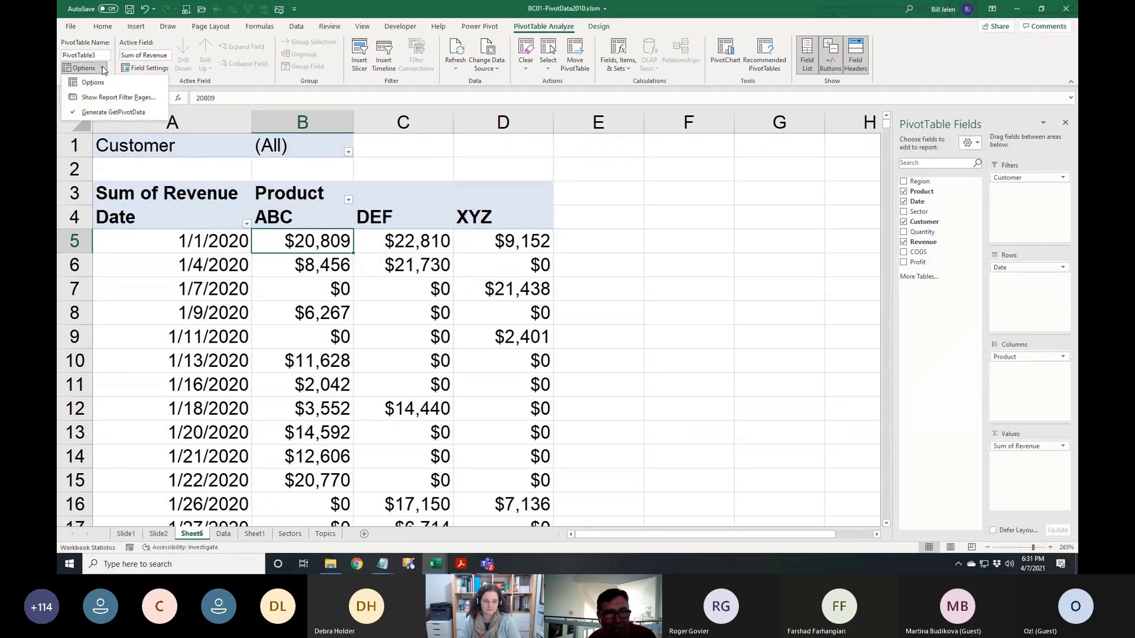
click(115, 97)
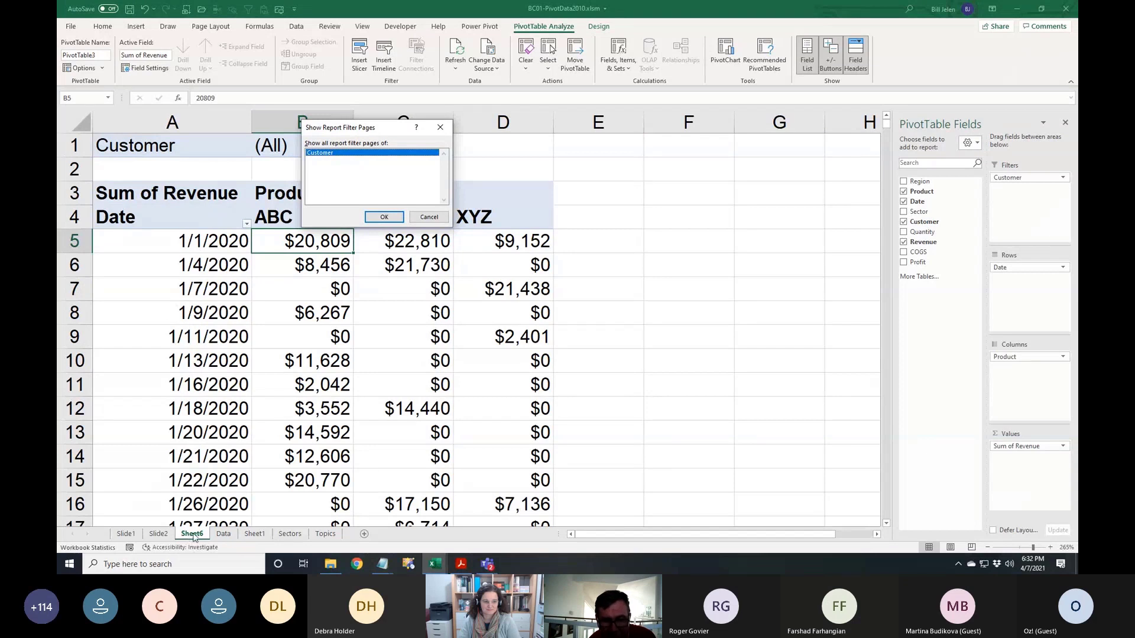
click(384, 218)
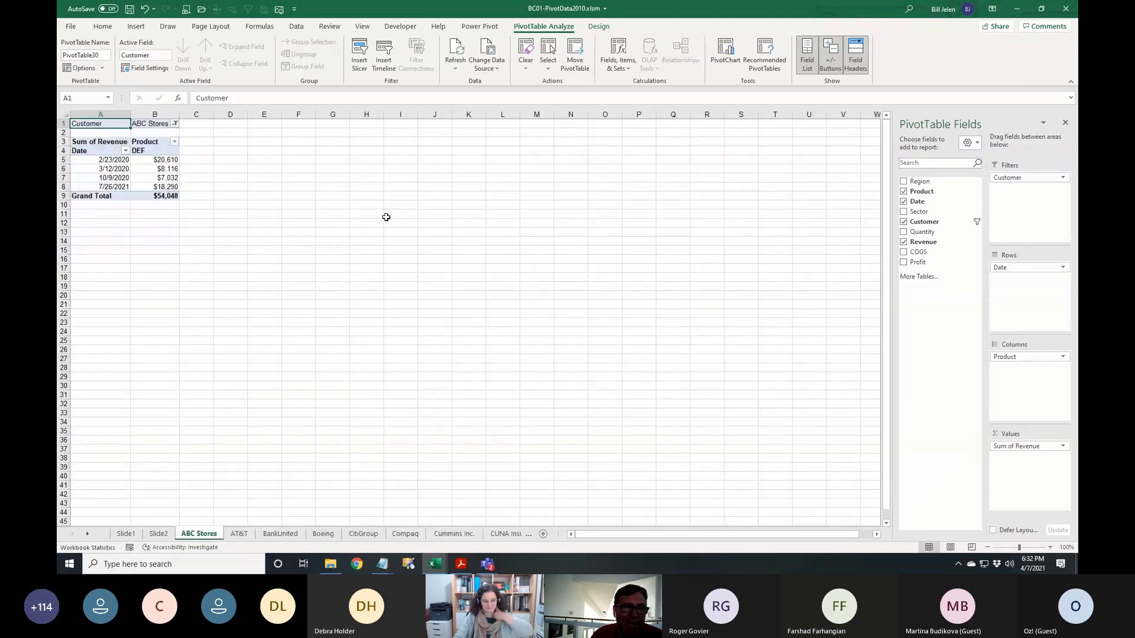
Page through the AT&T, BankUnited, Boeing, CitiGroup, Compaq and Cummins Inc. sheets
ctrl+scroll(425, 363, up, 9)
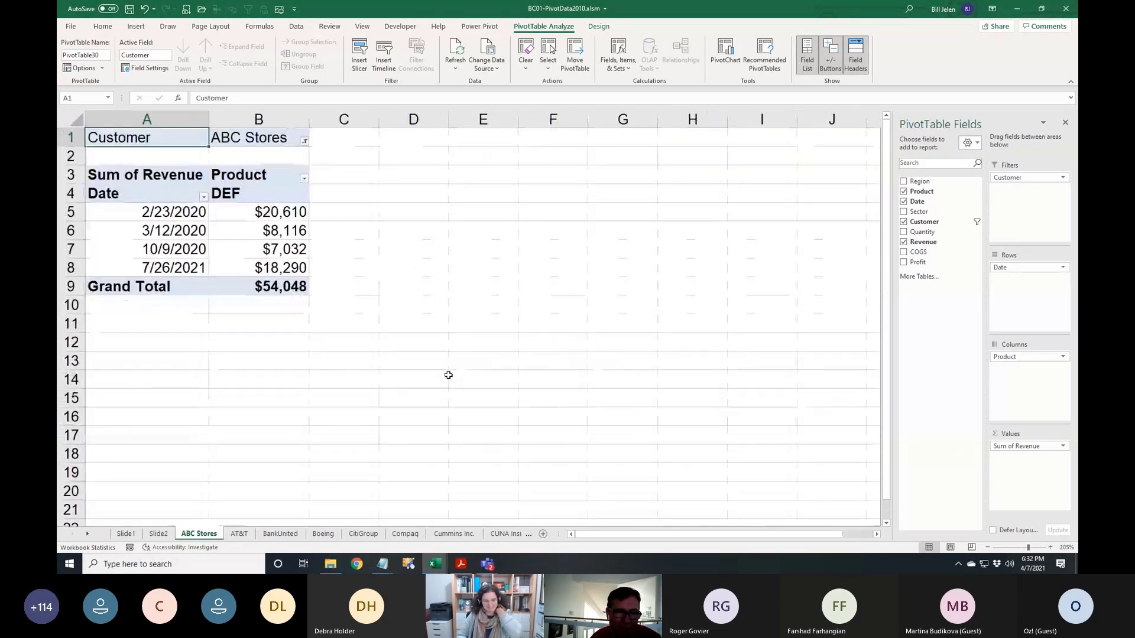
ctrl+scroll(448, 375, up, 4)
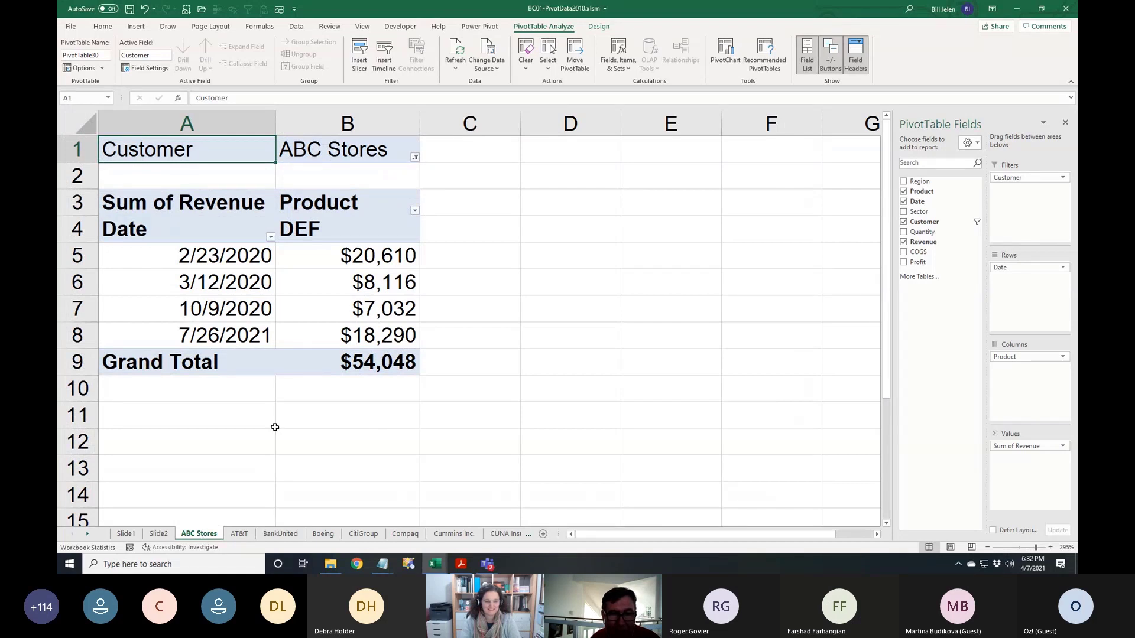
click(237, 540)
click(280, 534)
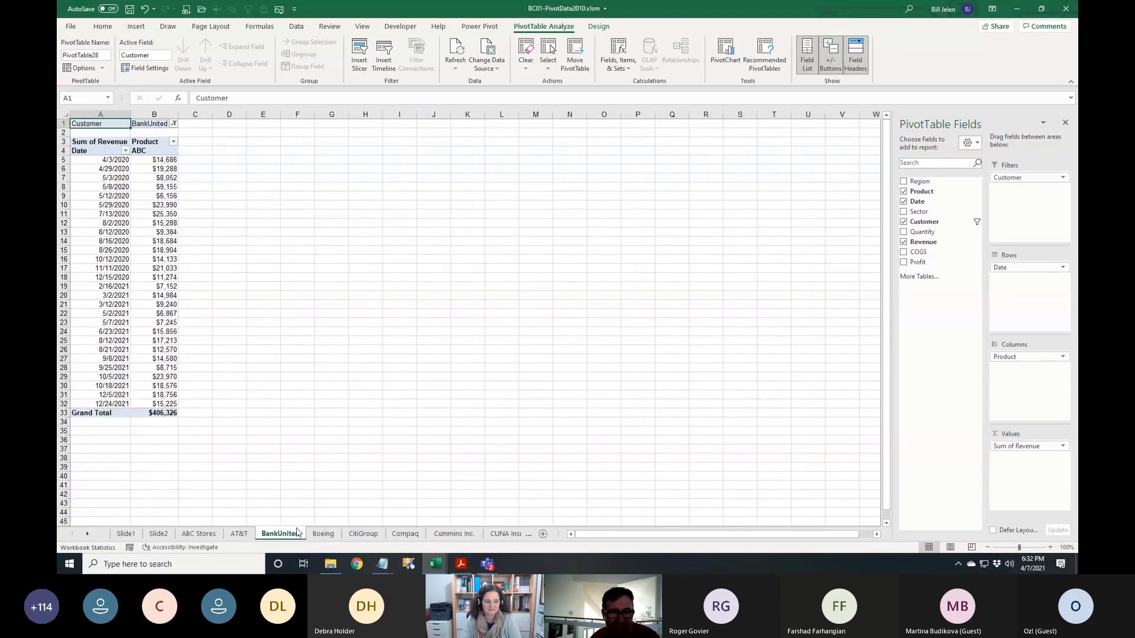
click(322, 535)
click(362, 535)
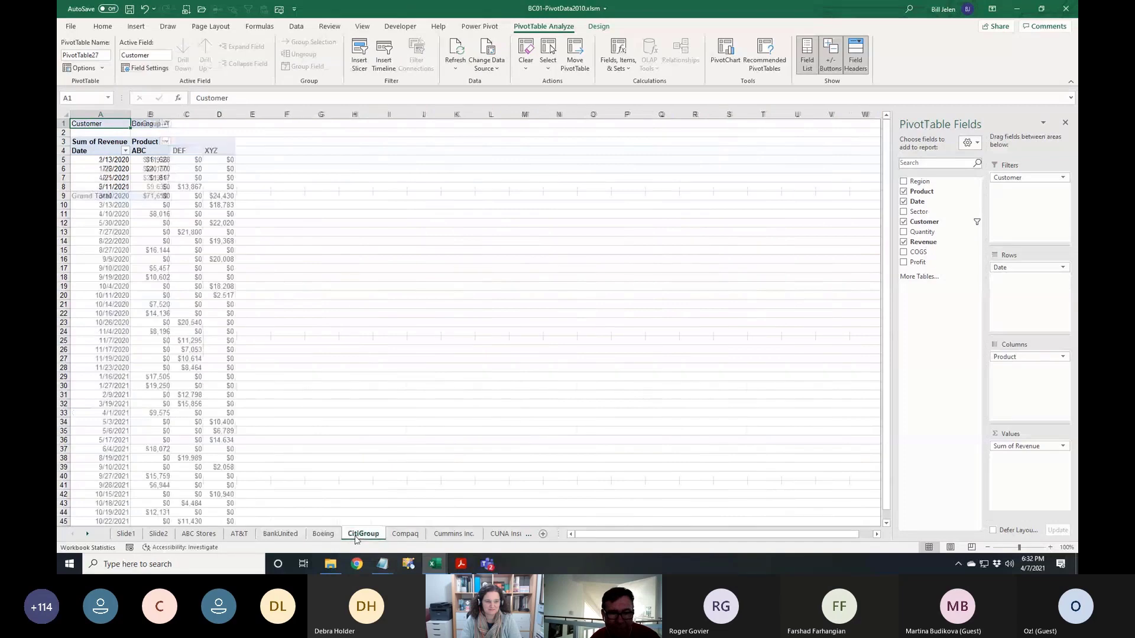
click(406, 535)
click(455, 535)
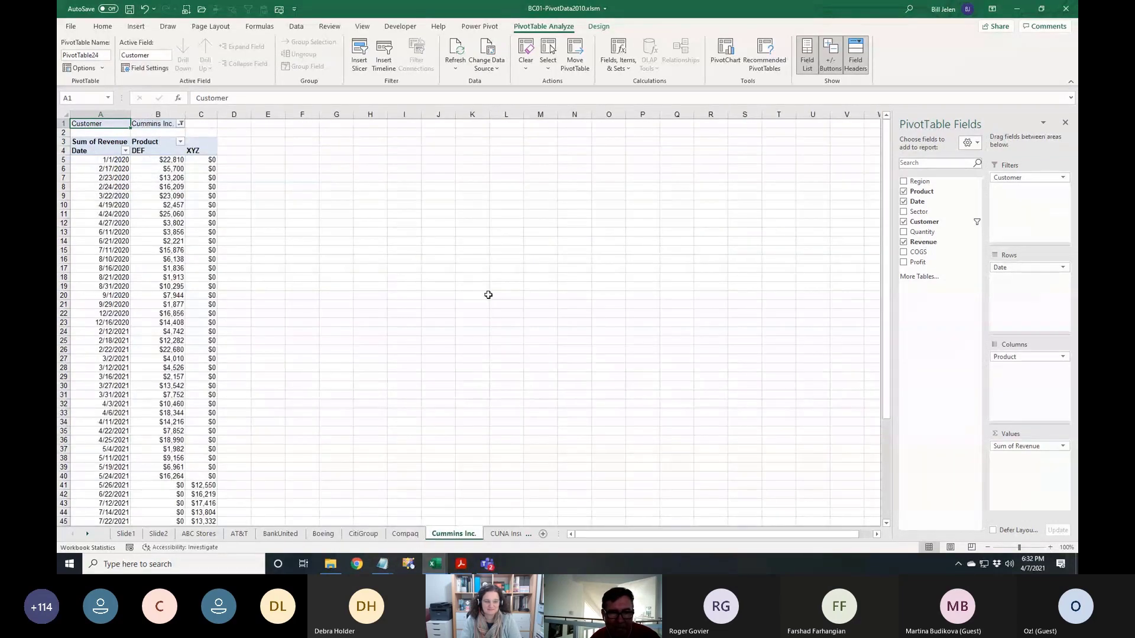
On Cummins Inc., select the DEF $22,810 value for 1/1/2020, then bring up Switch Windows
scroll(445, 308, up, 2)
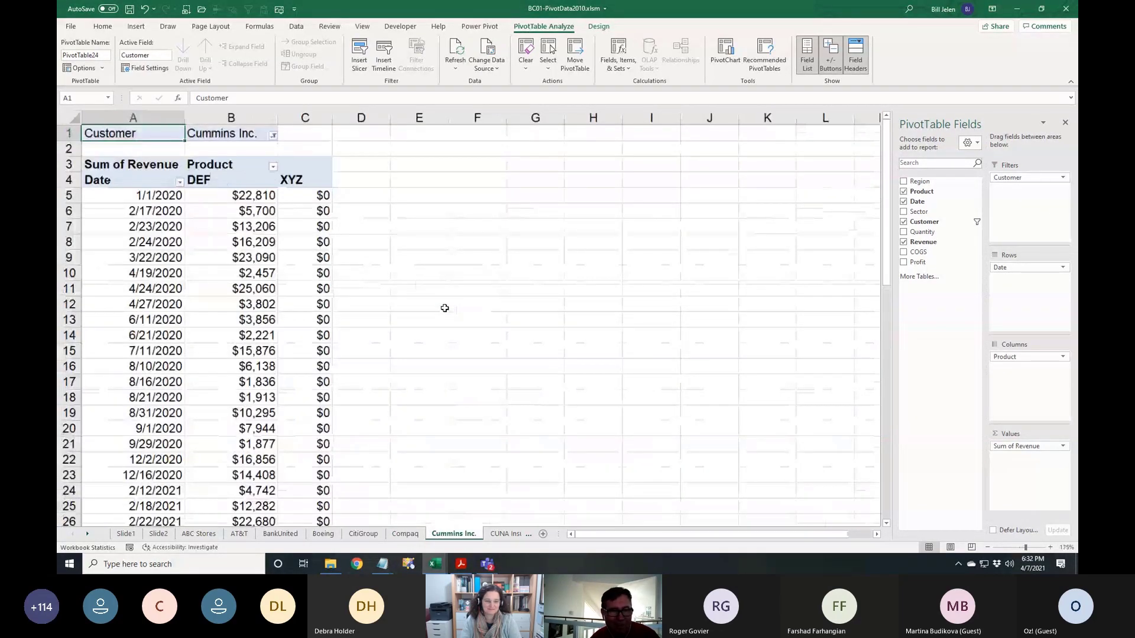
scroll(444, 307, up, 10)
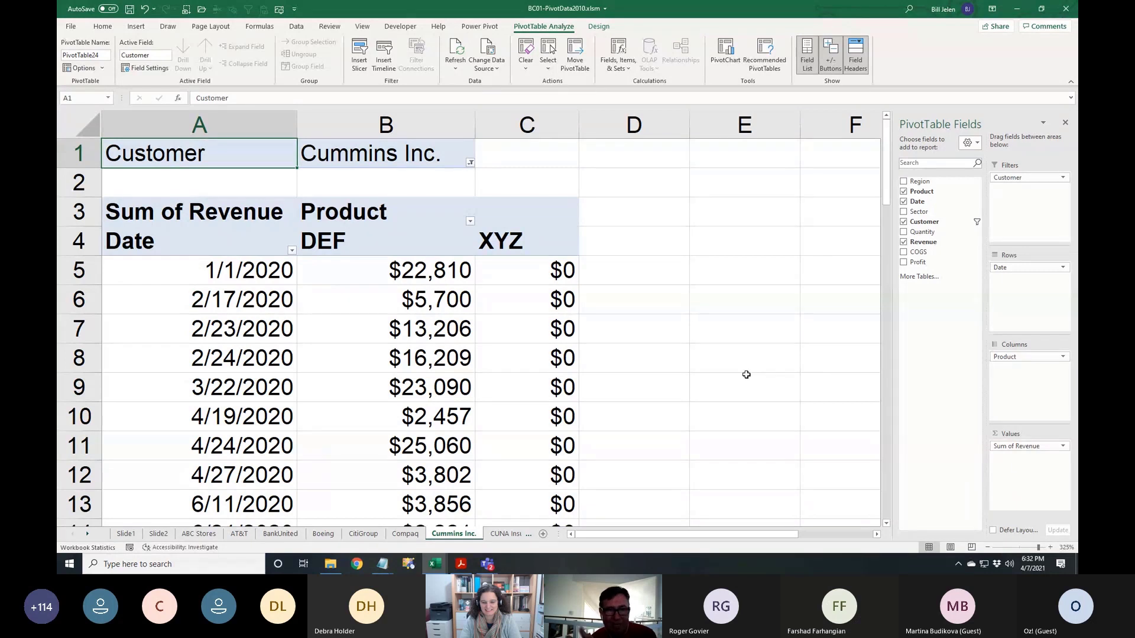
click(341, 270)
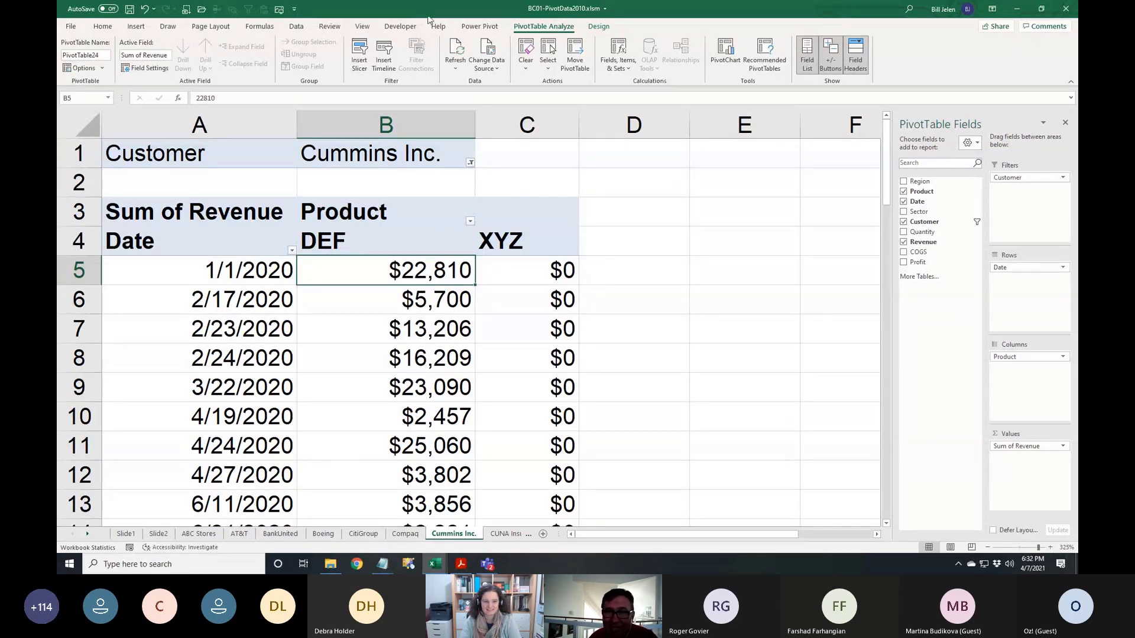
key(alt+w)
key(w)
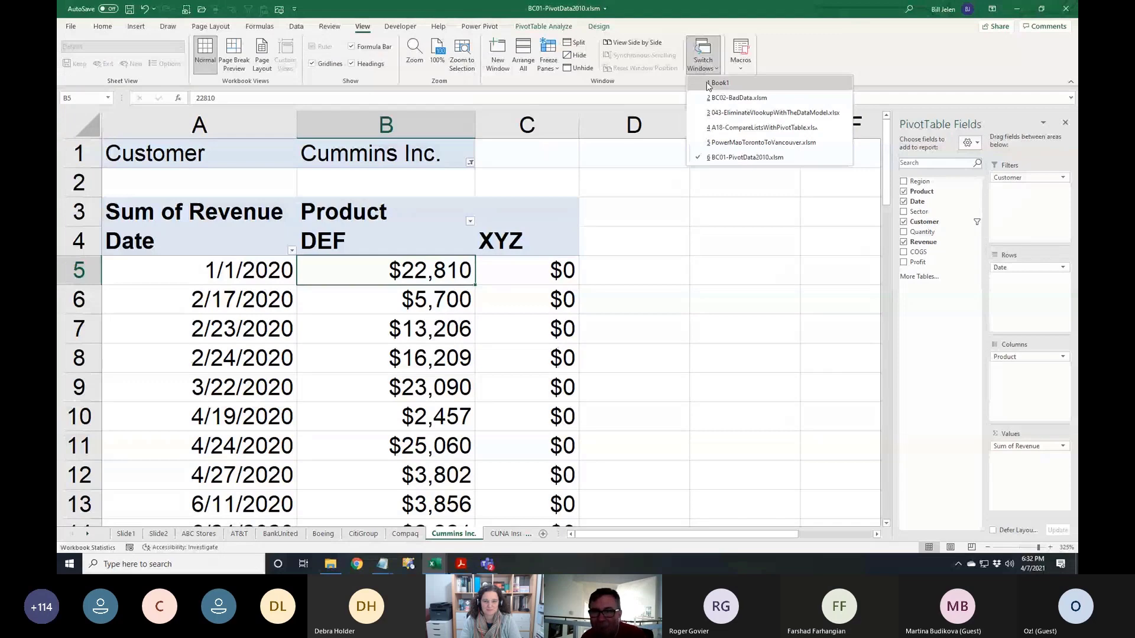
Switch to the A18-CompareListsWithPivotTable.xlsx workbook
click(726, 128)
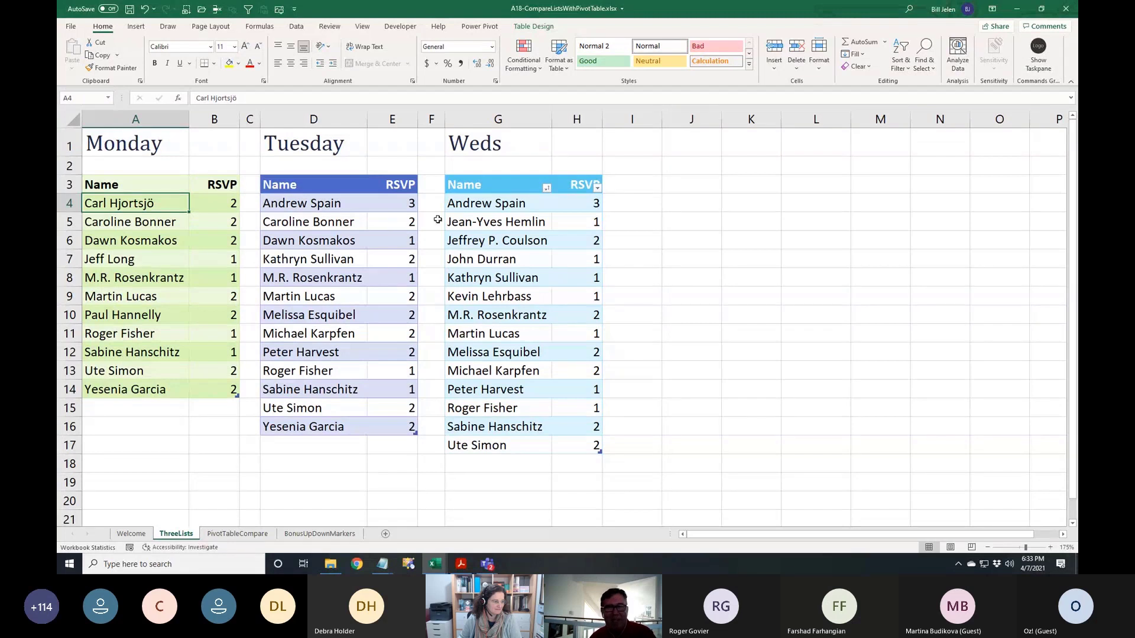
Enter the title 'Super List' in cell K1
click(740, 146)
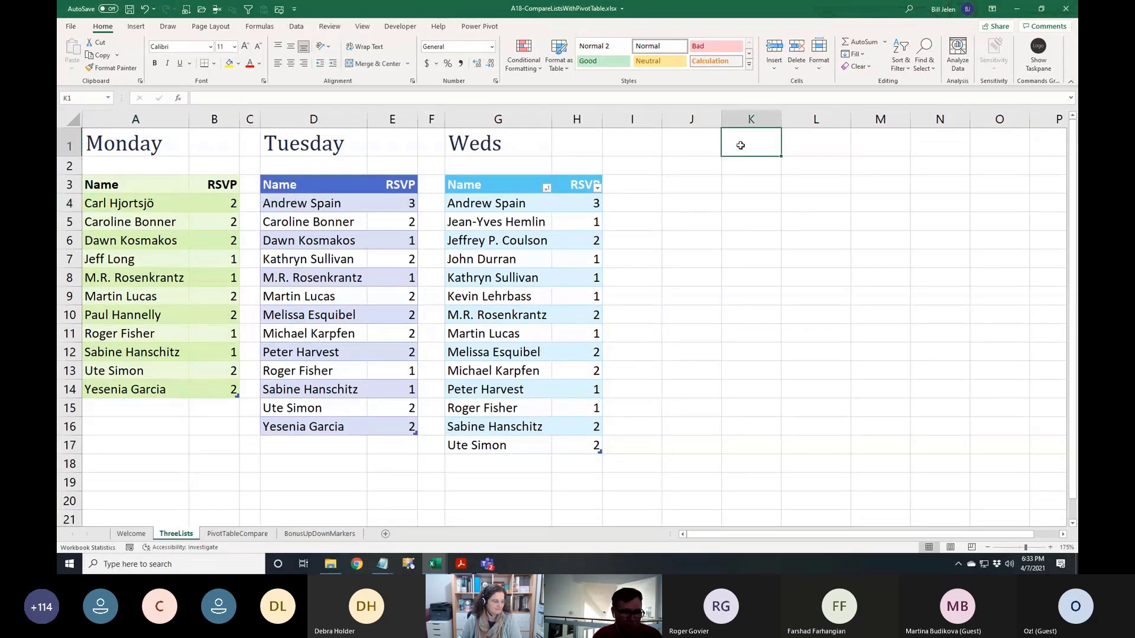
text(Super List)
key(Return)
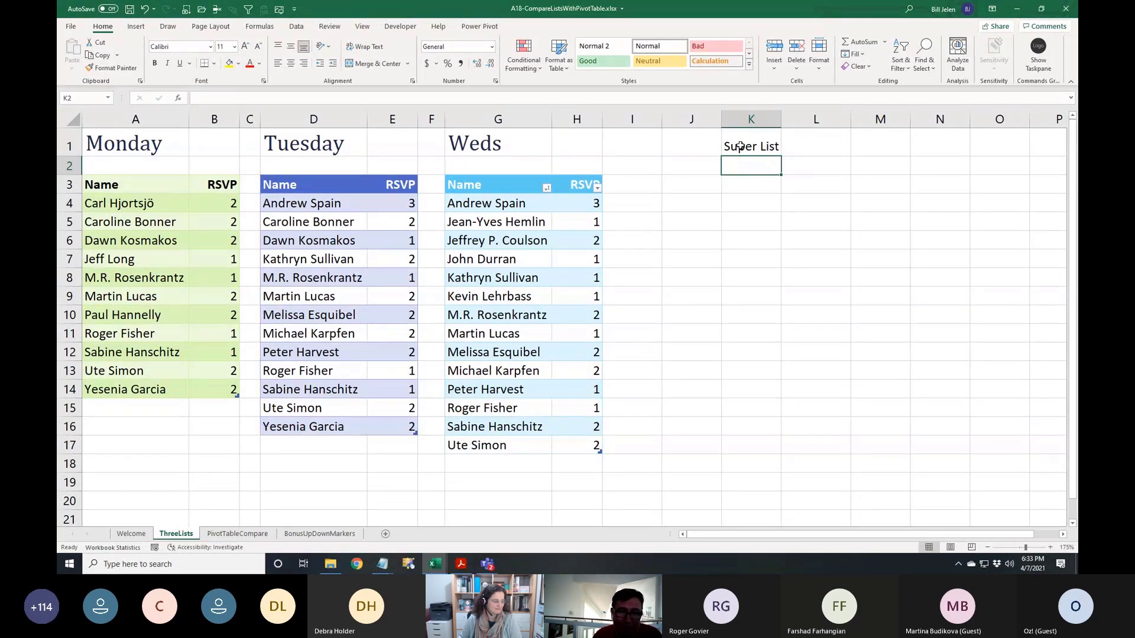
Copy the Monday list A3:B14 and paste it into K3:L14
key(Down)
key(Left)
key(Left)
key(Home)
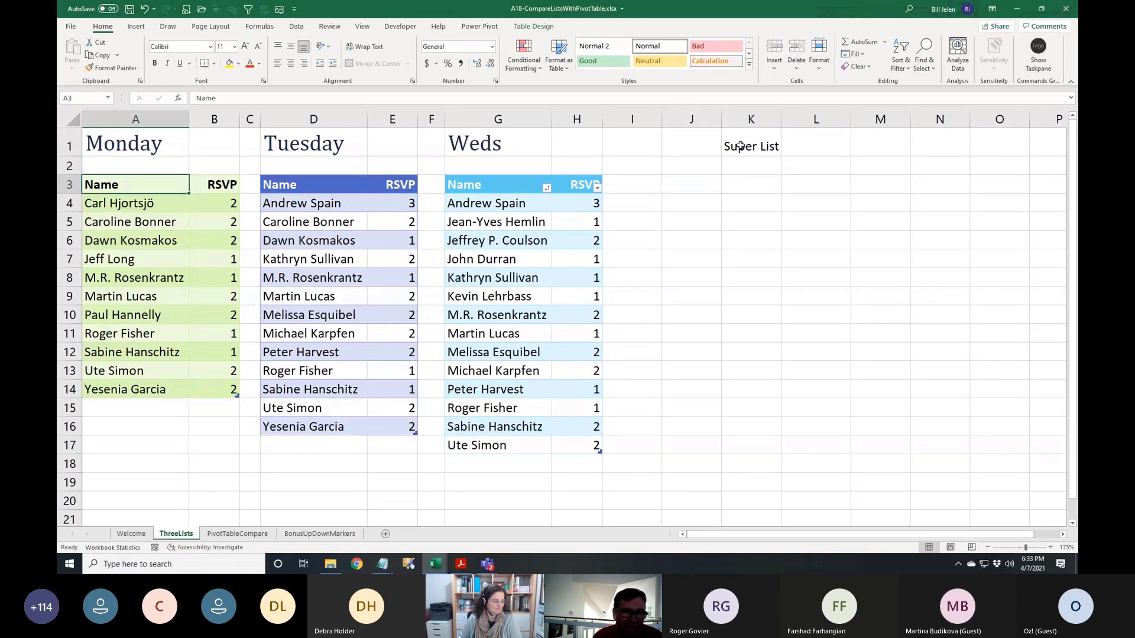
key(ctrl+shift+8)
key(ctrl+c)
key(Right)
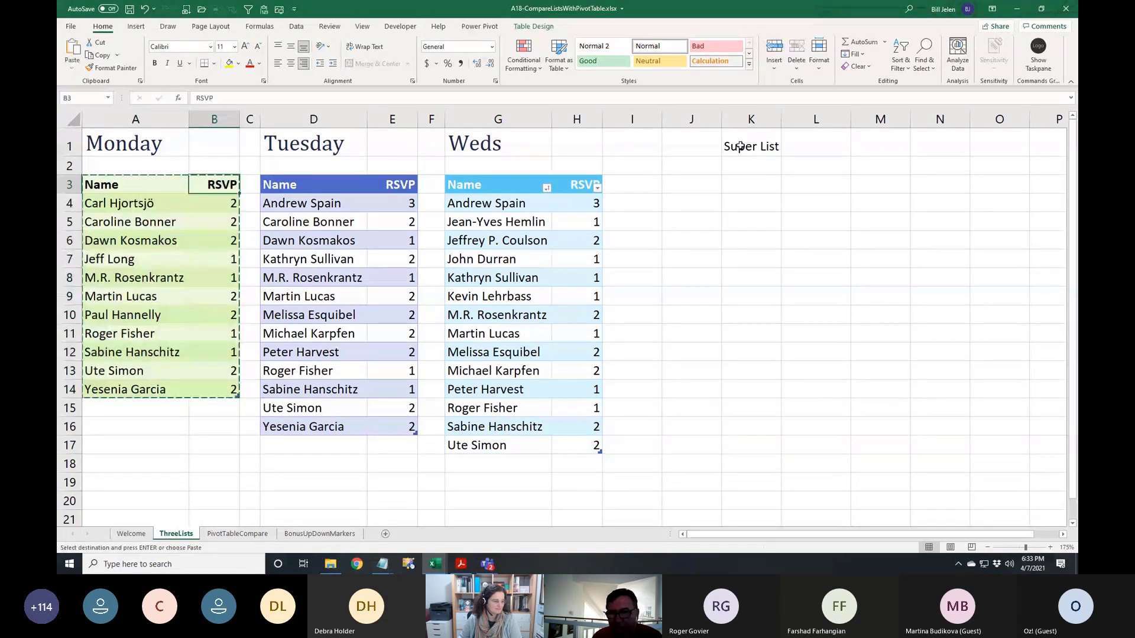
key(Right)
key(Right)
key(Right)
key(Right)
key(Right)
key(Right)
key(Right)
key(Right)
key(Right)
key(ctrl+v)
Add a 'Where' heading in M3 and fill Monday down M4:M14
key(Right)
key(Right)
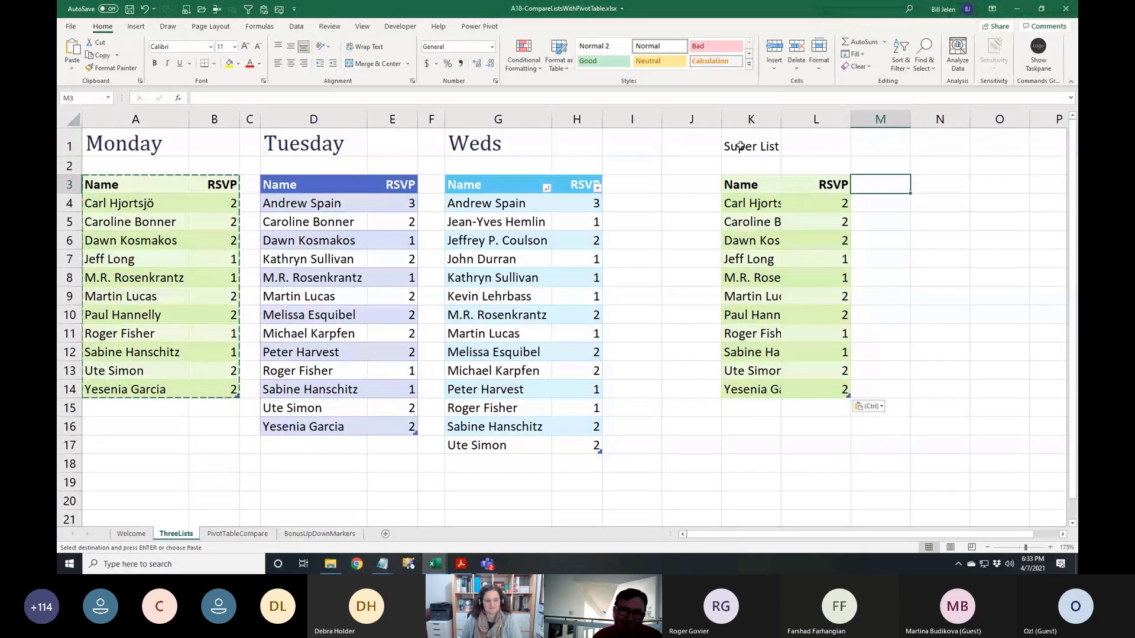
text(Where)
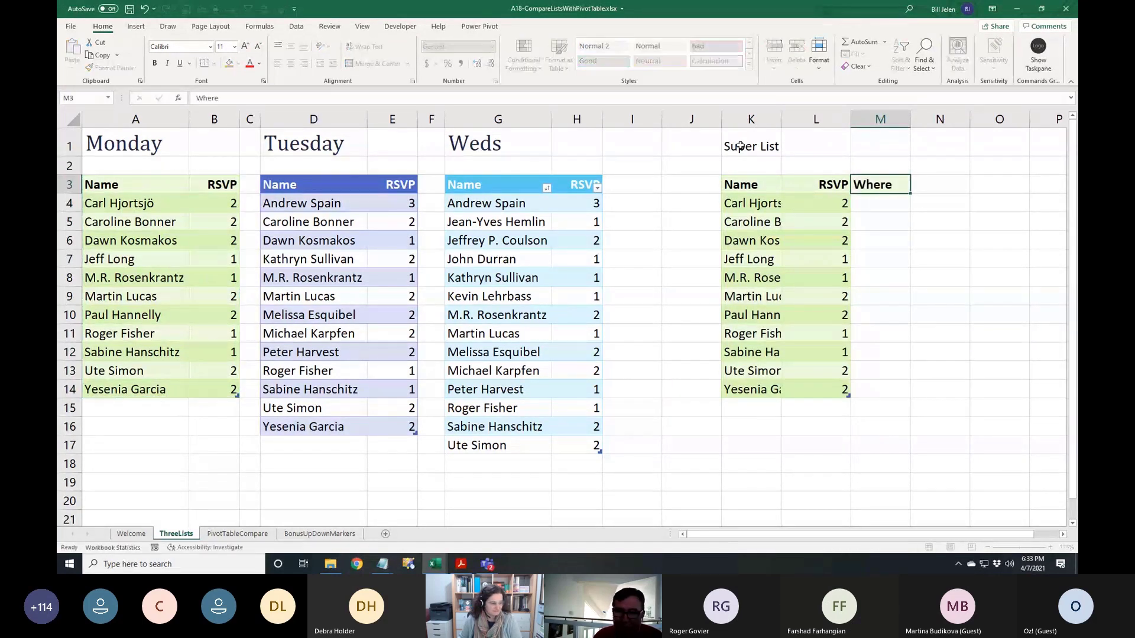
key(Return)
key(shift+Down)
key(shift+Down)
key(shift+Down)
key(shift+Down)
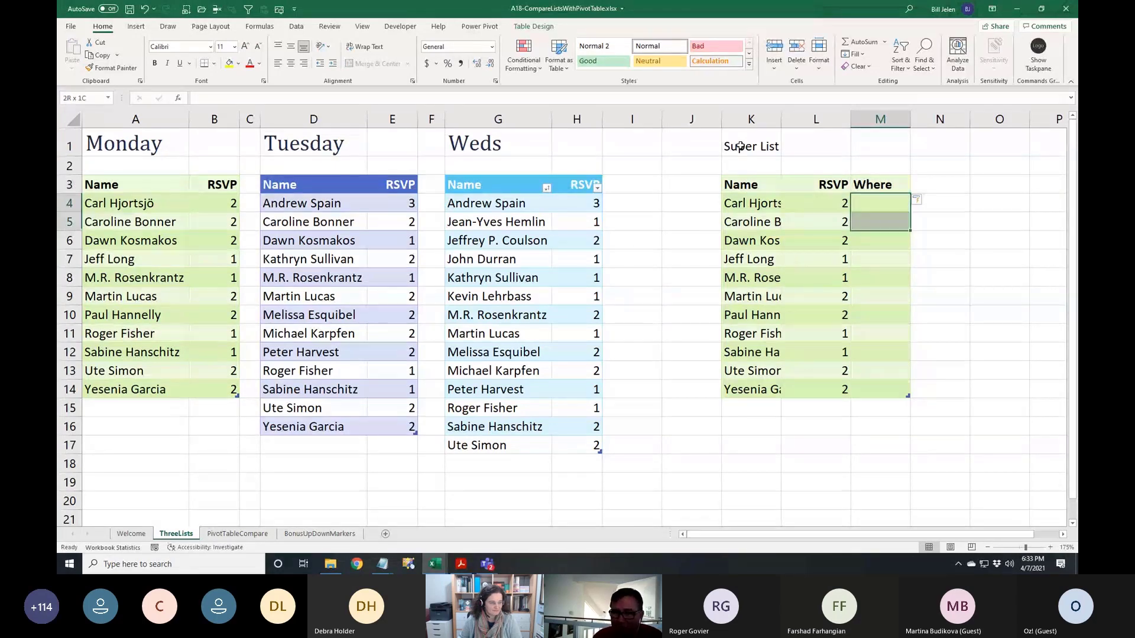
key(shift+Down)
key(shift+Down)
key(shift+Down)
key(shift+Down)
key(shift+Down)
key(shift+Down)
text(nday)
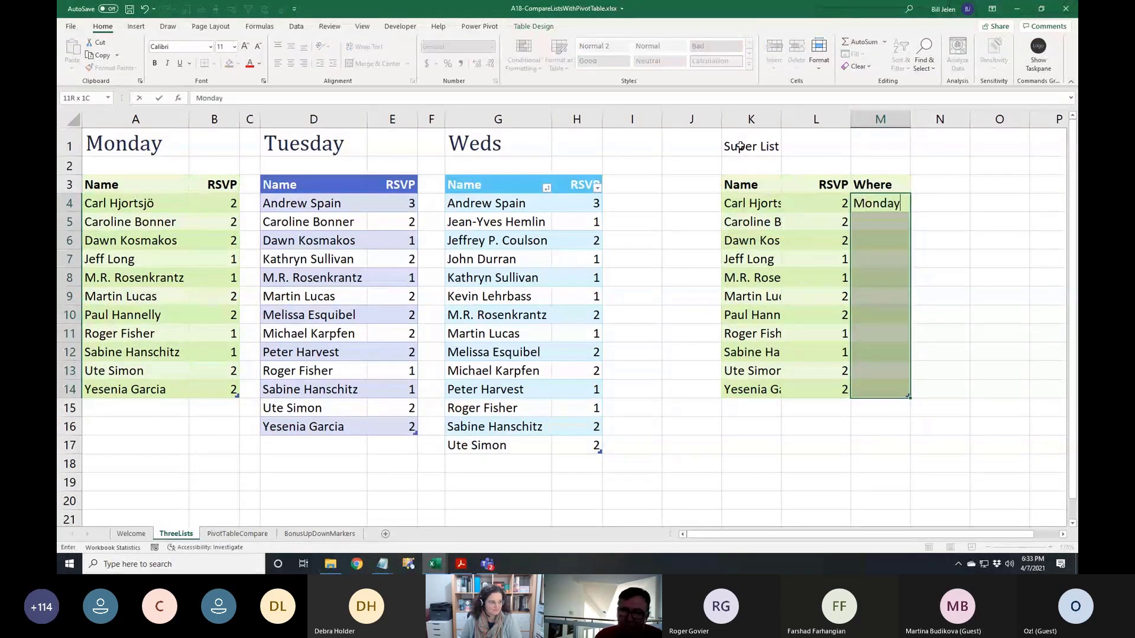
key(ctrl+Return)
Select the body of the Tuesday list
key(Left)
key(Left)
key(Left)
key(Left)
key(Left)
key(Left)
key(Left)
key(Left)
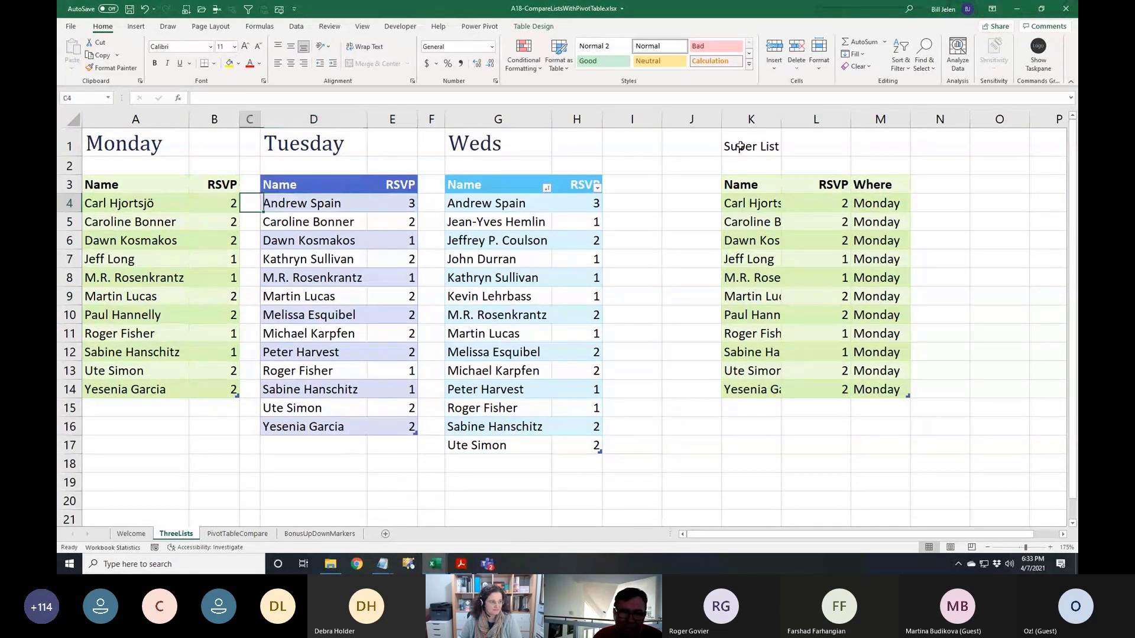
key(ctrl+shift+Down)
key(ctrl+shift+Right)
Paste the copied Tuesday names and RSVPs below the Monday rows at K15
key(ctrl+c)
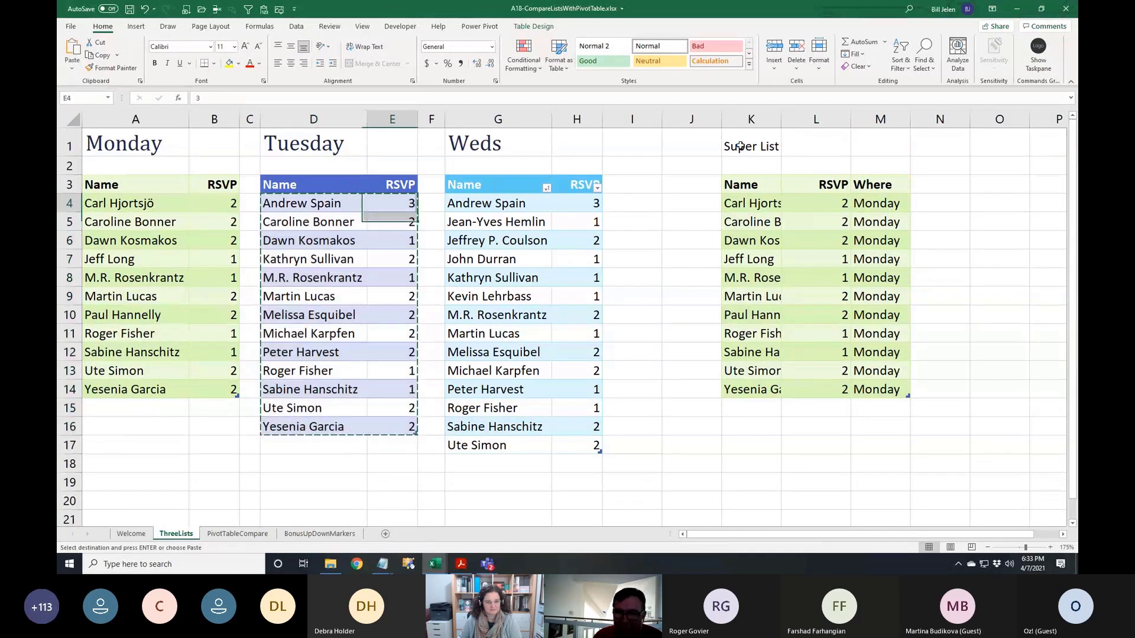
key(Right)
key(Right)
key(Right)
key(Right)
key(Right)
key(Right)
key(Right)
key(ctrl+Down)
key(Down)
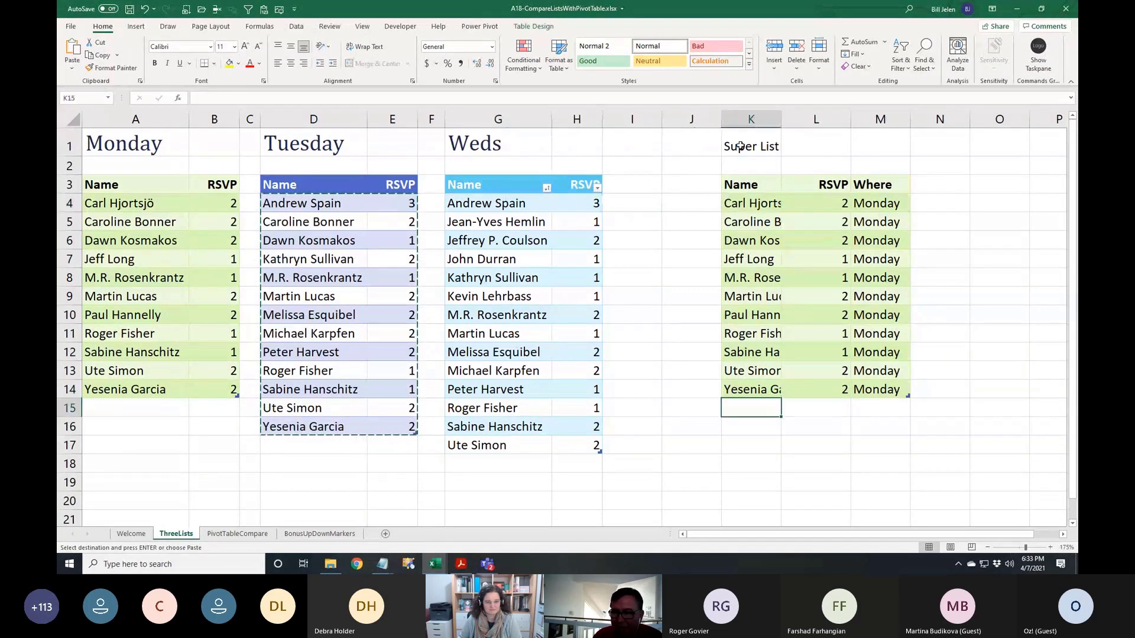
key(ctrl+v)
Fill 'Tuesday' into the Where column for the pasted rows, M15:M27
key(Right)
key(Right)
key(shift+Down)
key(shift+Down)
key(shift+Down)
key(shift+Down)
key(shift+Down)
key(shift+Down)
key(shift+Down)
key(shift+Down)
key(shift+Down)
key(shift+Down)
key(shift+Down)
key(shift+Down)
key(shift+Down)
key(shift+Down)
key(shift+Down)
key(shift+Down)
key(shift+Down)
key(shift+Down)
key(shift+Down)
key(shift+Down)
key(shift+Up)
key(shift+Up)
key(shift+Up)
key(shift+Up)
key(shift+Up)
key(shift+Up)
key(shift+Up)
key(shift+Up)
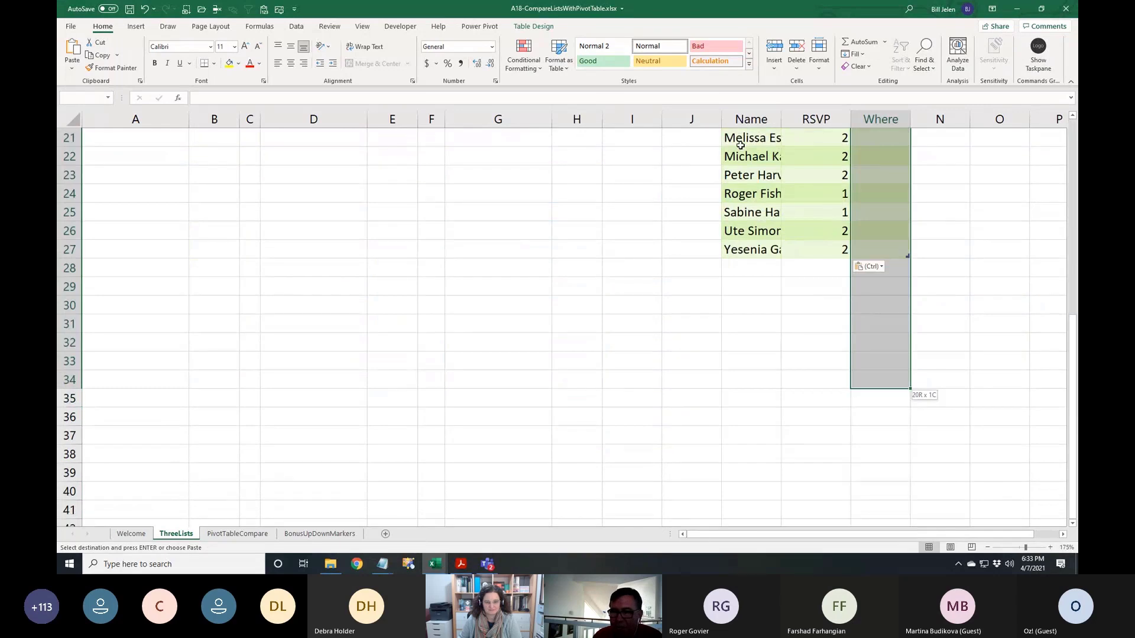
text(Tuesday)
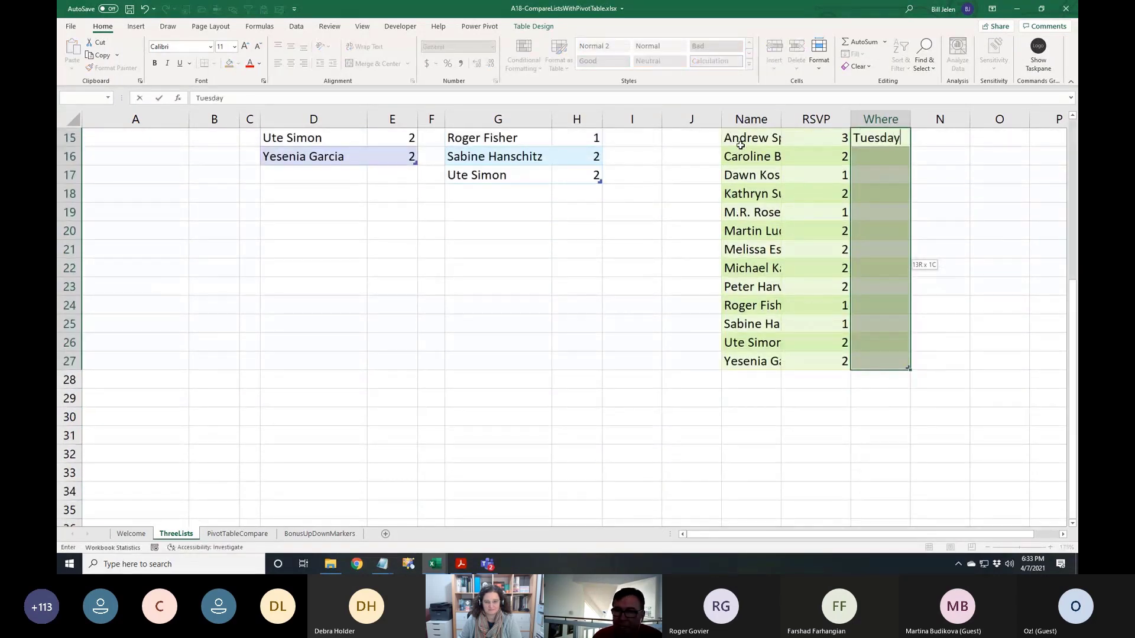
key(ctrl+Return)
key(Up)
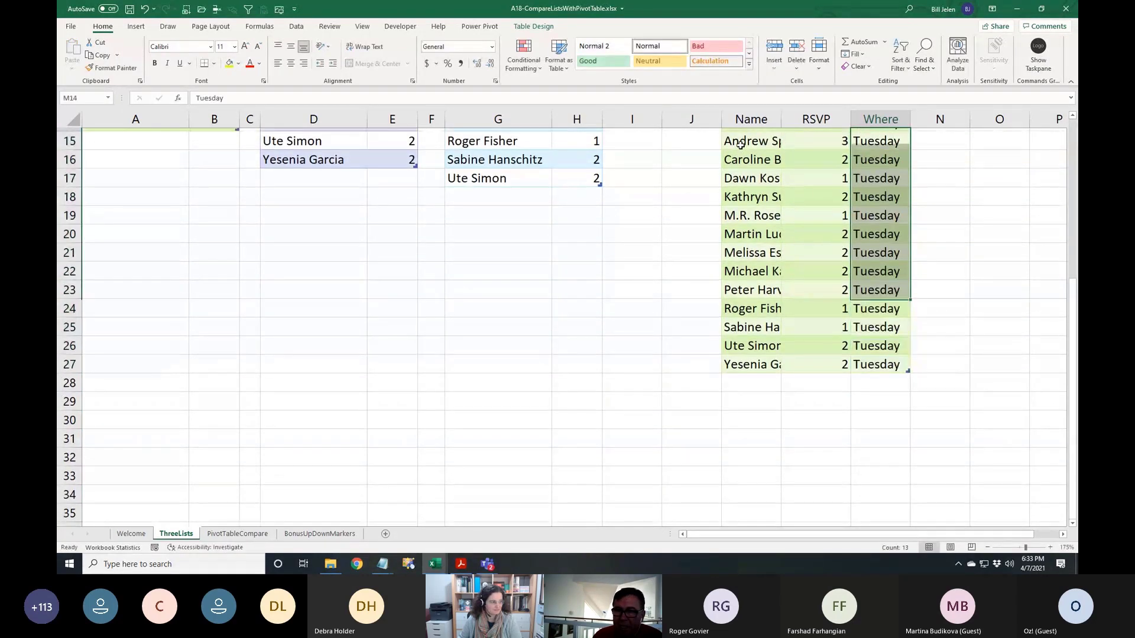
key(ctrl+Up)
Copy the Wednesday list G4:H17 and paste it below the Tuesday rows at K28
key(Down)
key(Left)
key(Left)
key(Left)
key(Left)
key(Left)
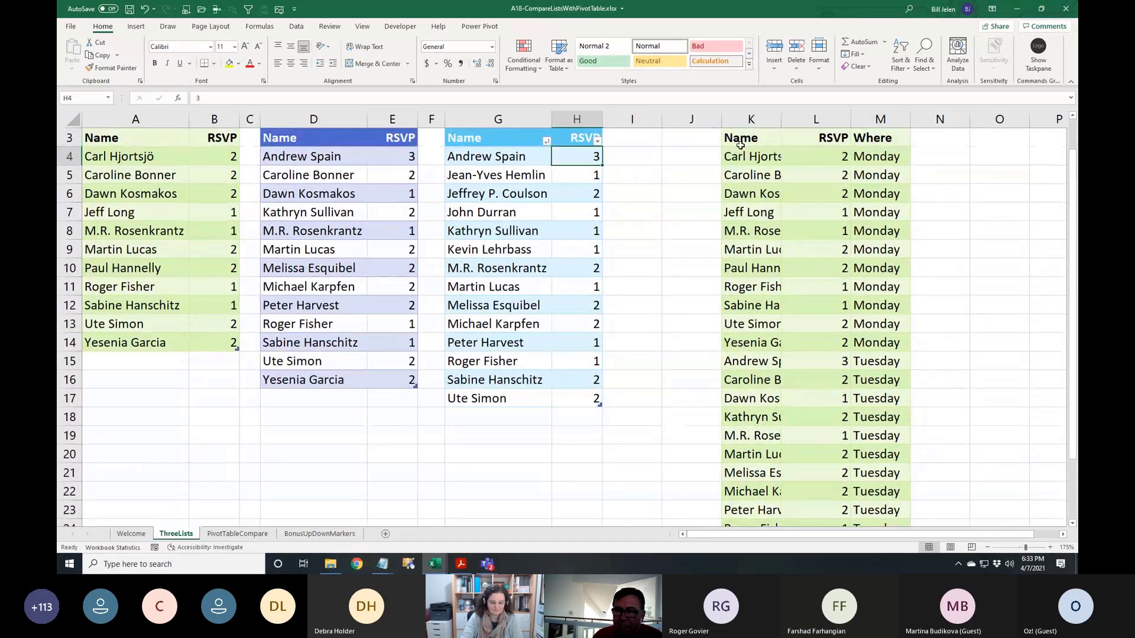
key(Left)
key(ctrl+shift+Down)
key(shift+Right)
key(ctrl+c)
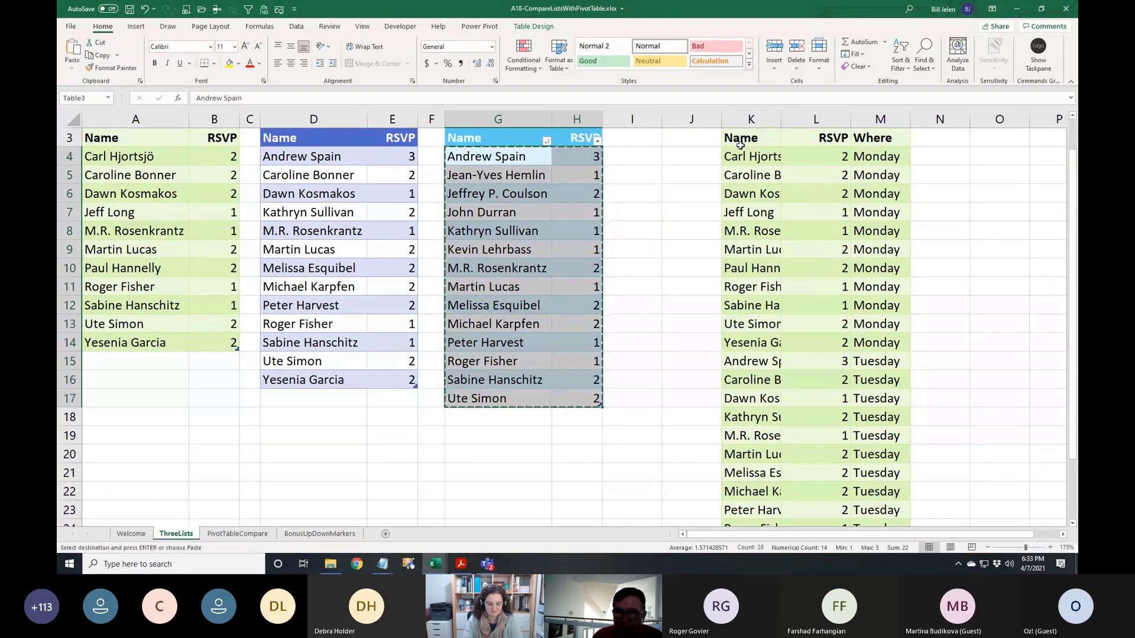
key(Right)
key(Right)
key(Right)
key(Right)
key(ctrl+Down)
key(Down)
key(ctrl+v)
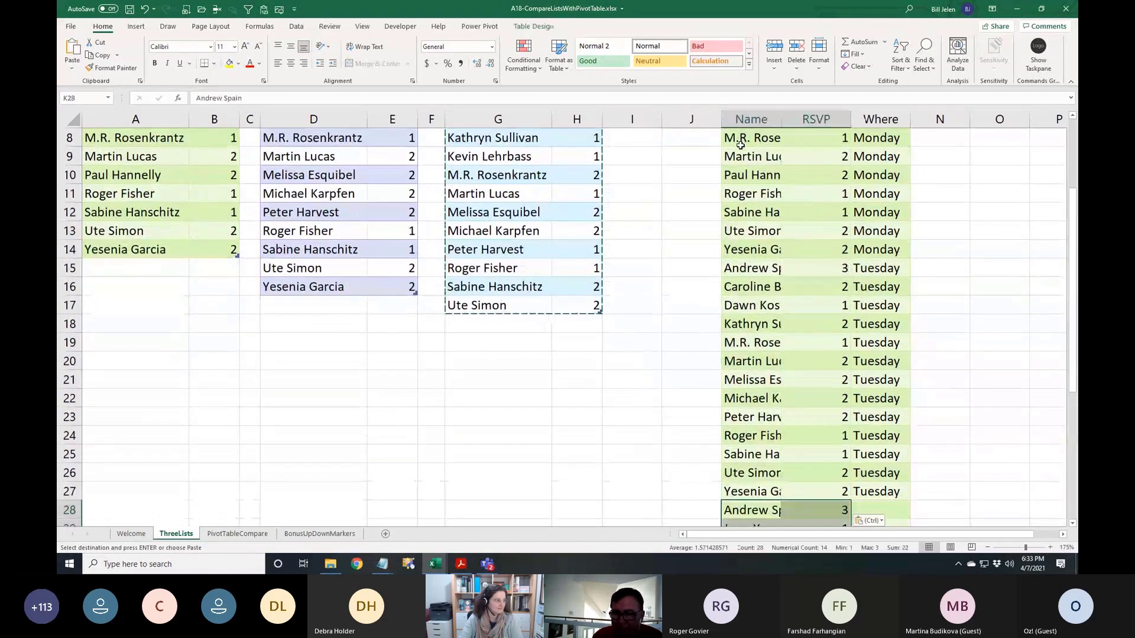
Fill 'Wednesday' into the Where column for the pasted rows, M28:M41
key(Right)
key(Right)
key(shift+Page_Down)
key(shift+Up)
key(shift+Up)
key(shift+Up)
key(shift+Up)
key(shift+Up)
key(shift+Up)
key(shift+Up)
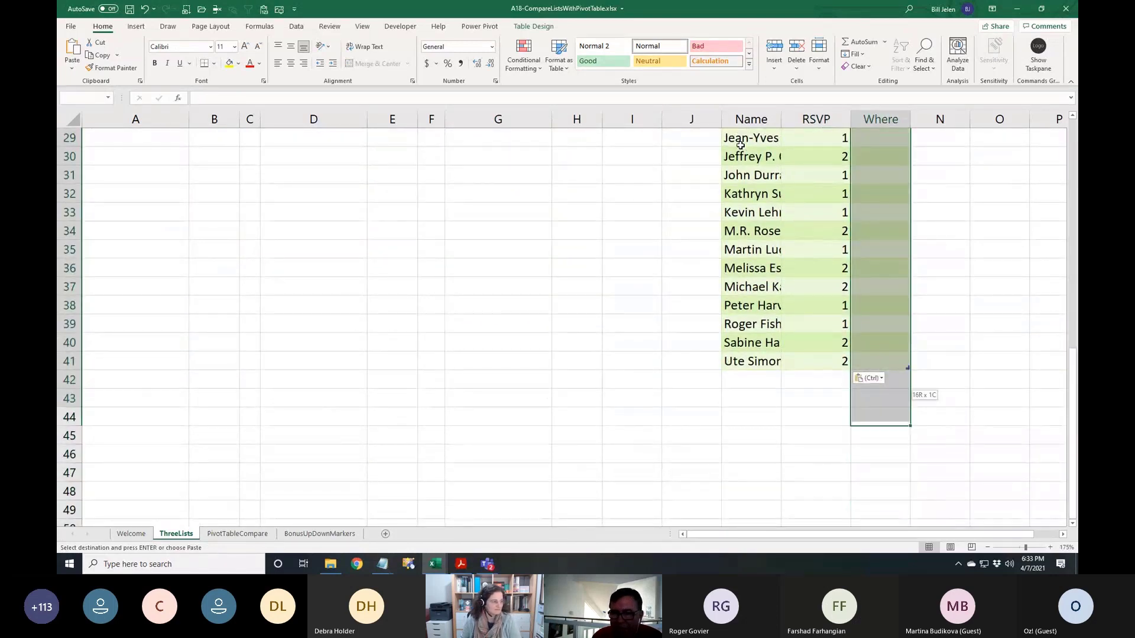
text(Wednesday)
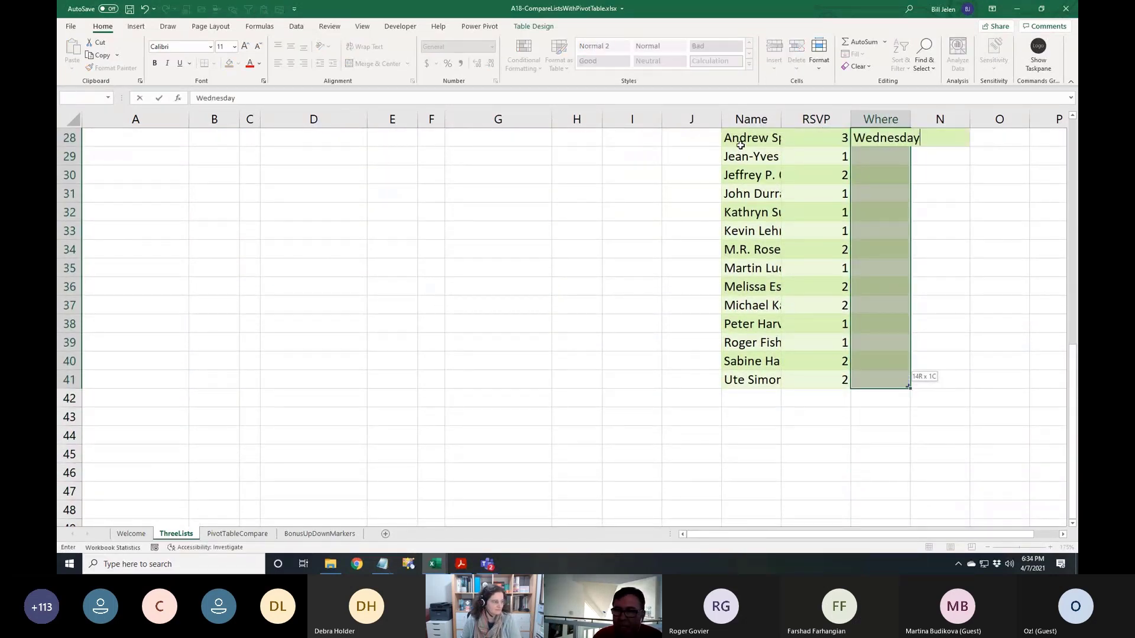
key(ctrl+Return)
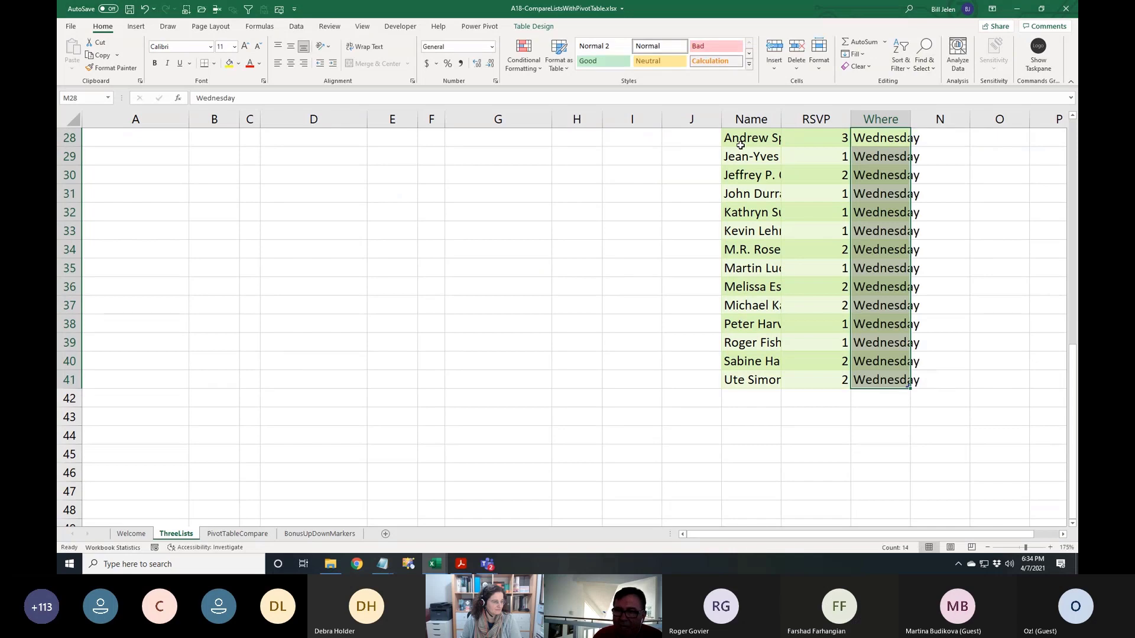
key(ctrl+Up)
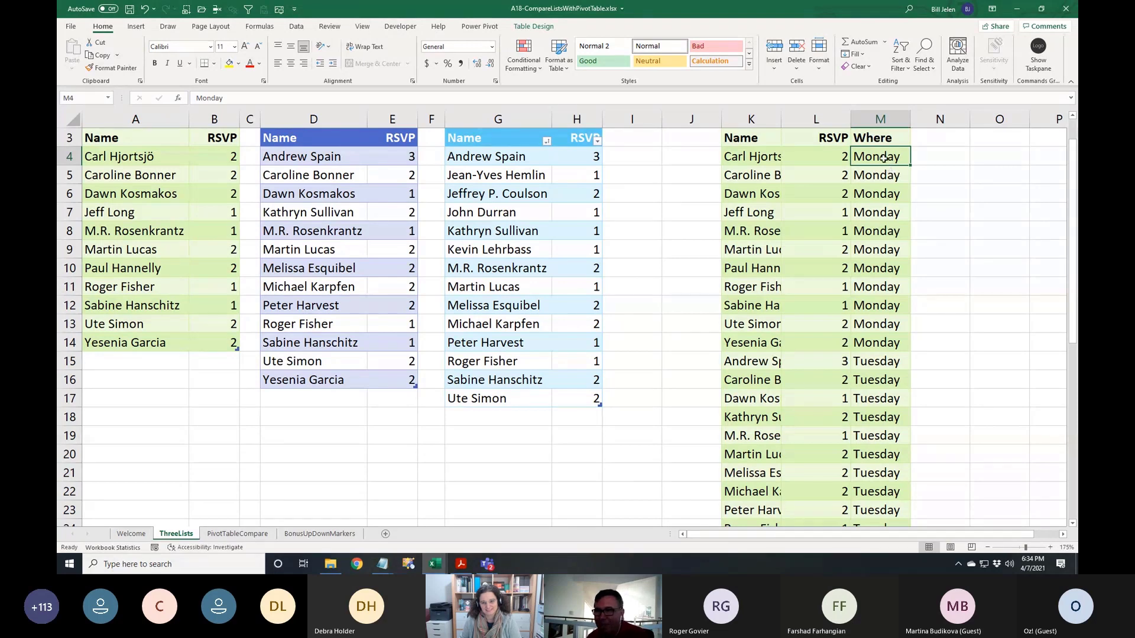
Insert a PivotTable from the Super List on the existing ThreeLists sheet at cell O5
click(136, 26)
click(82, 51)
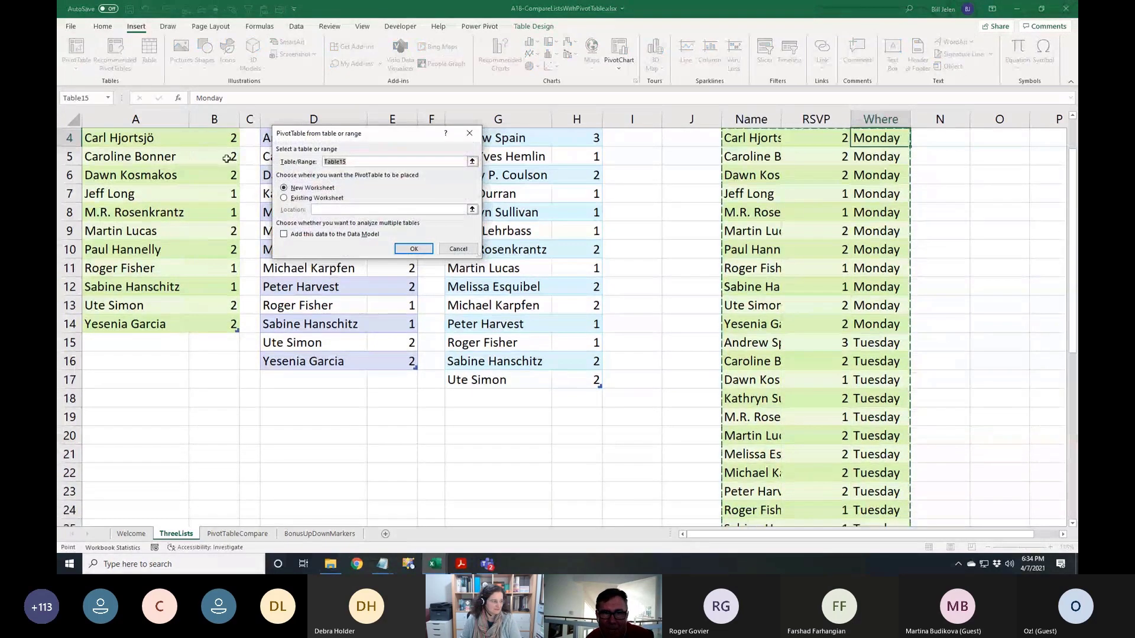
click(284, 197)
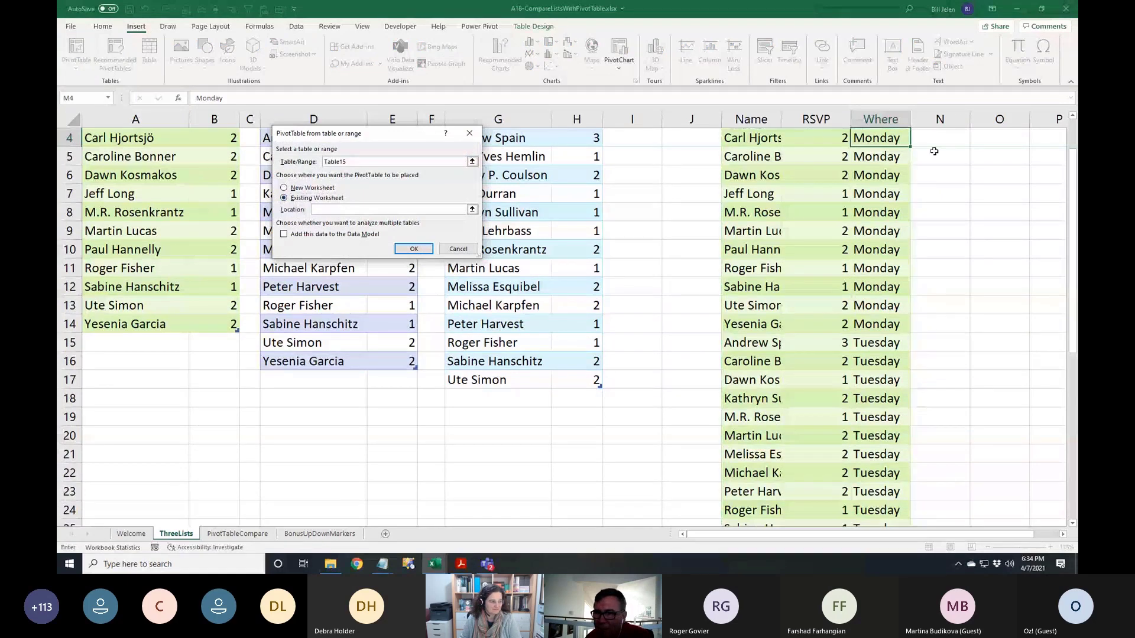
click(982, 157)
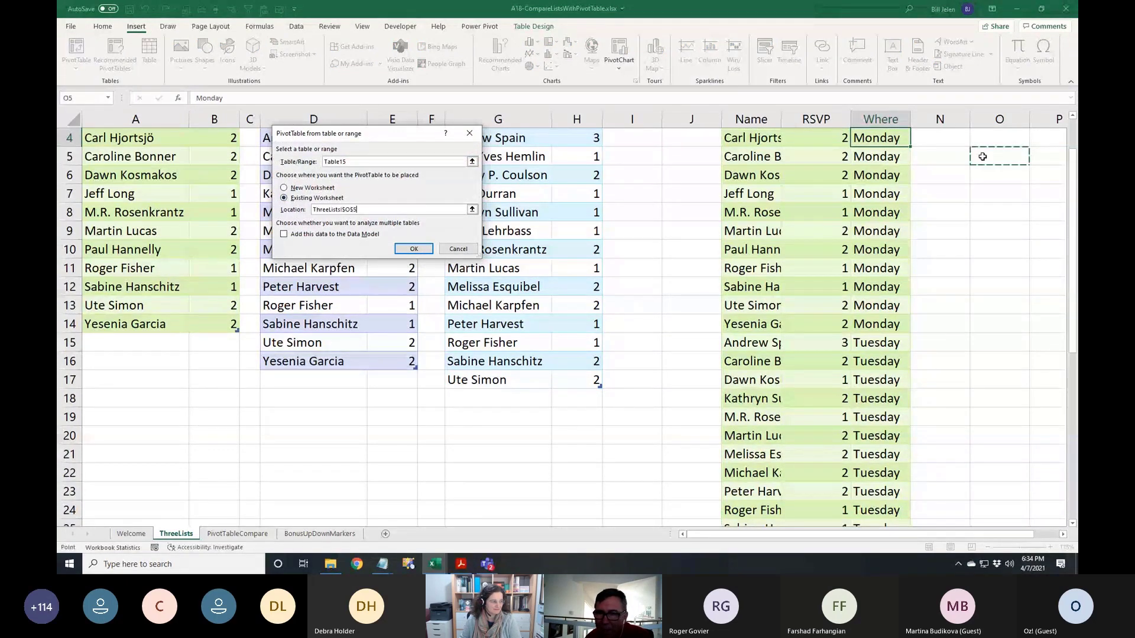
click(413, 249)
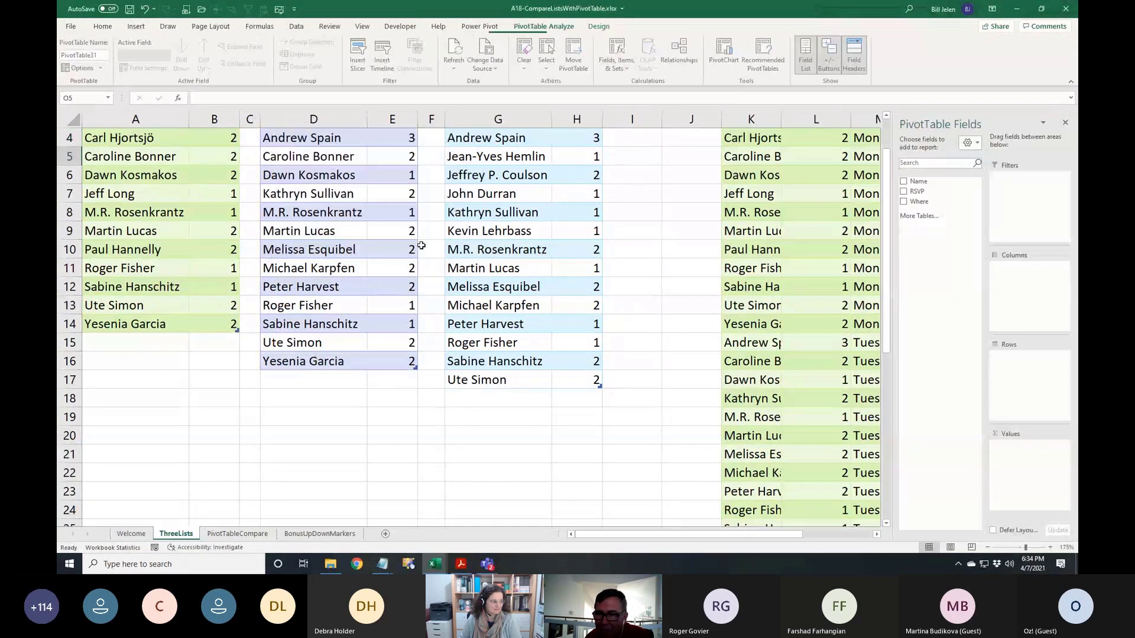
Put Name in rows and Where across columns, summing RSVP, and remove the Grand Total column
click(877, 534)
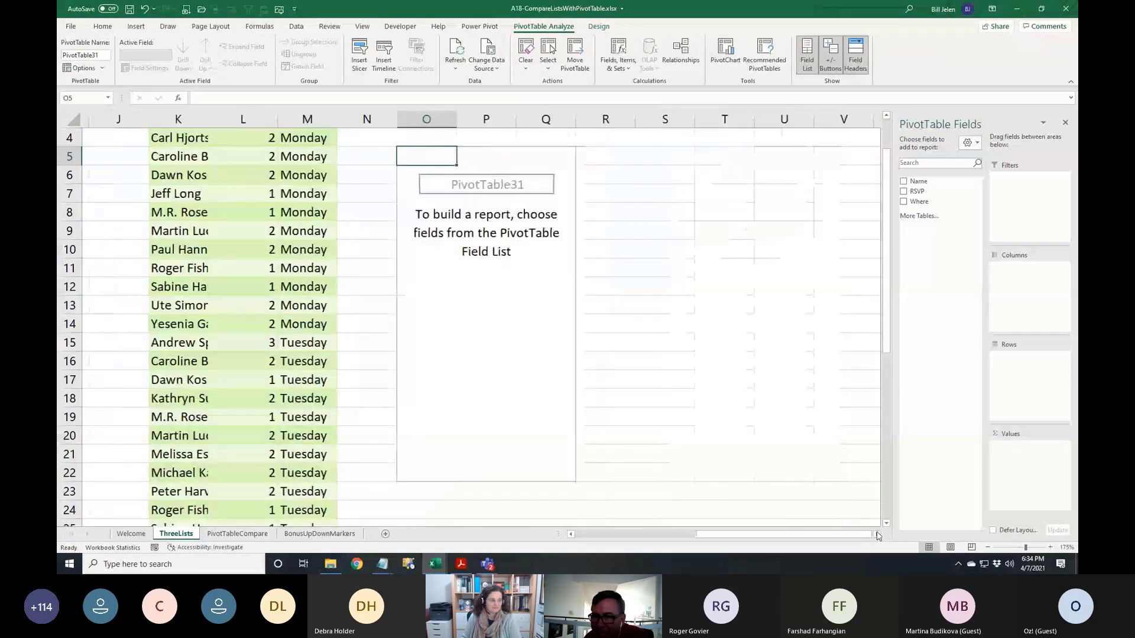
click(903, 181)
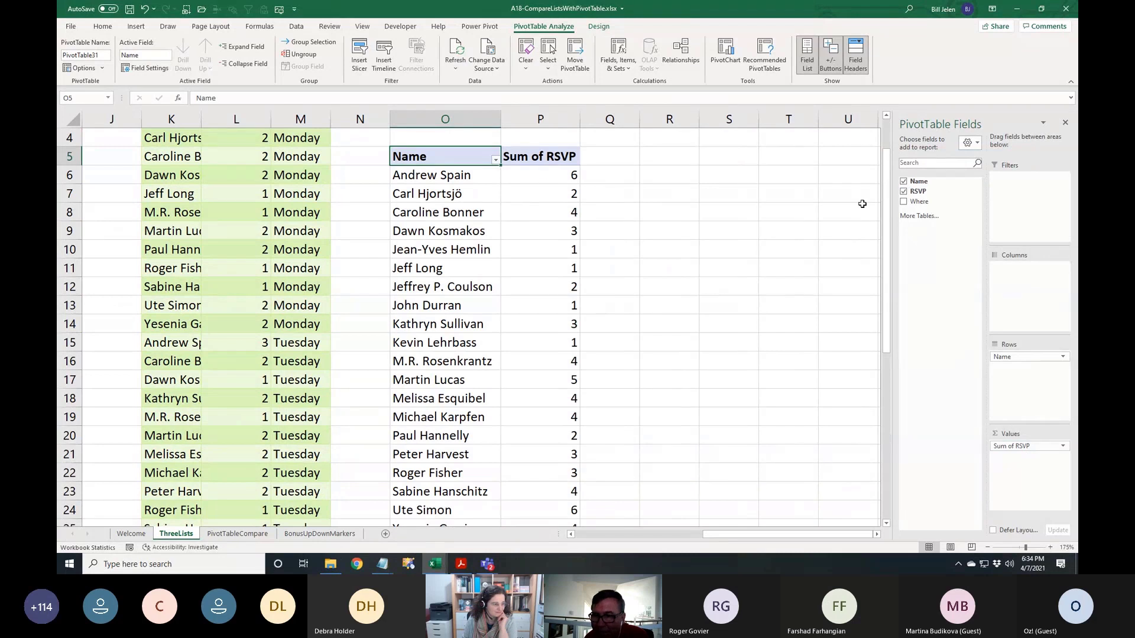
drag(929, 202, 1026, 299)
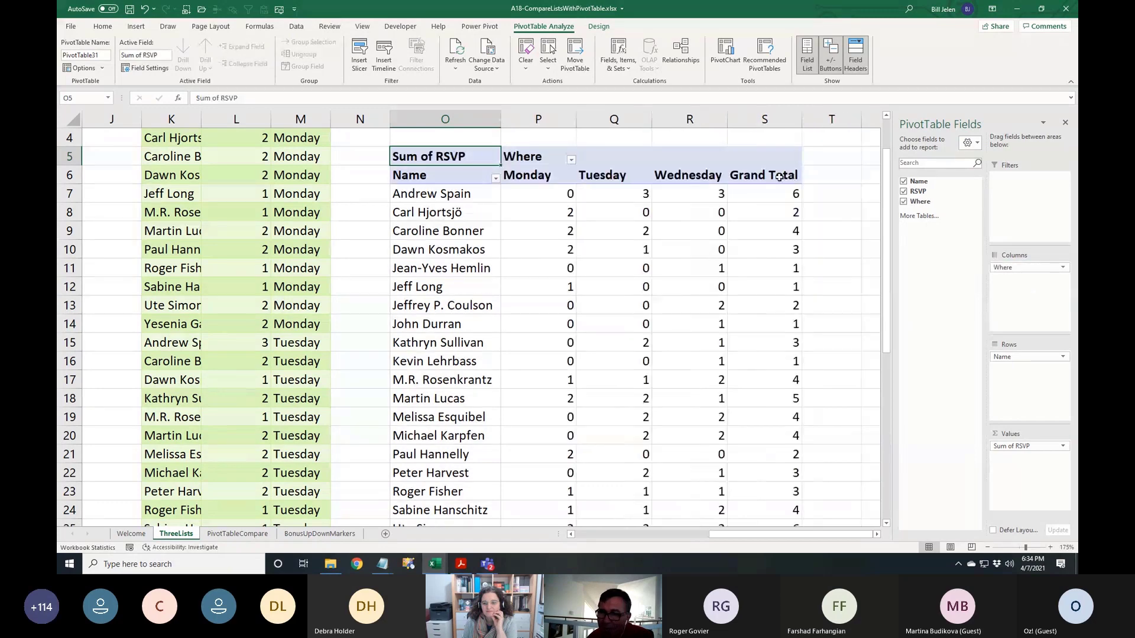
right_click(779, 178)
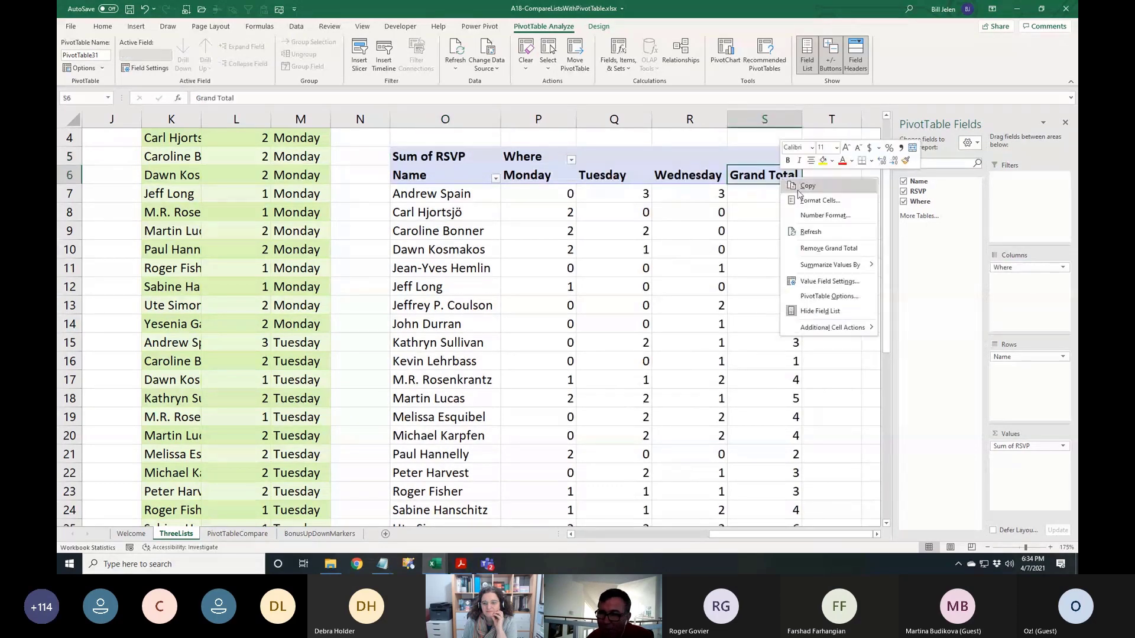
click(819, 247)
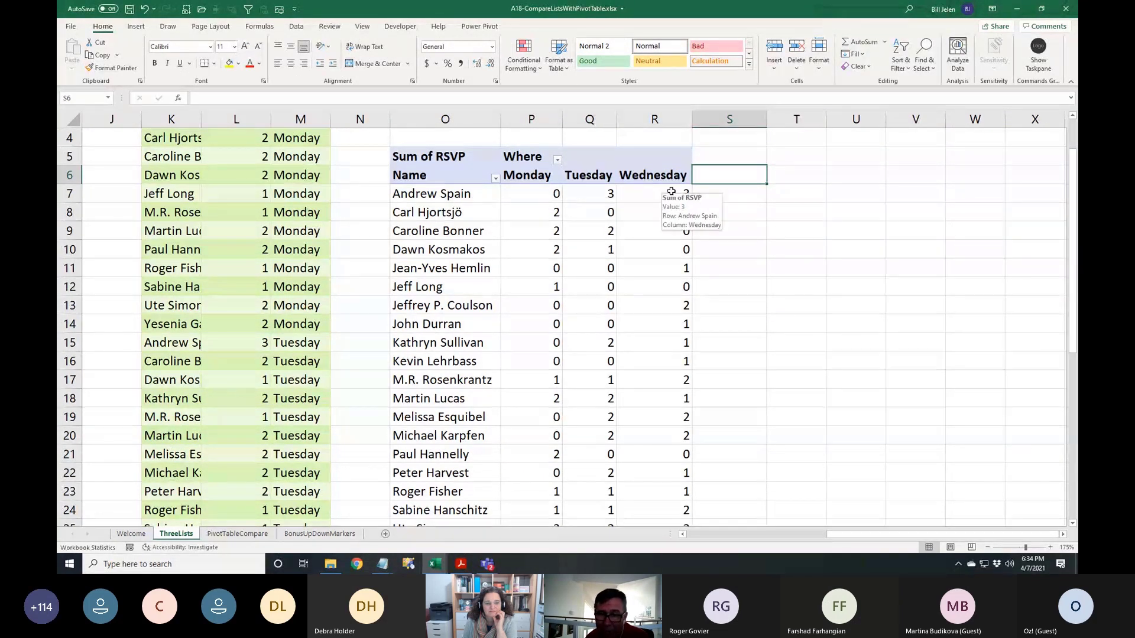
Clear the 0 in the PivotTable Options 'For empty cells show' box so empty cells stay blank
right_click(456, 196)
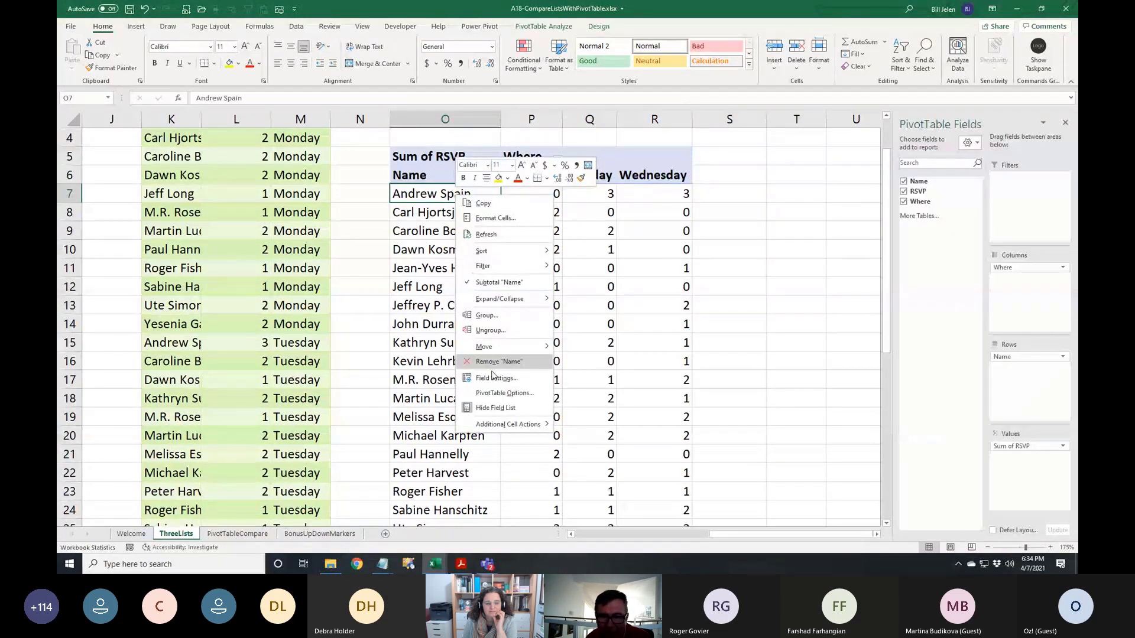
click(495, 393)
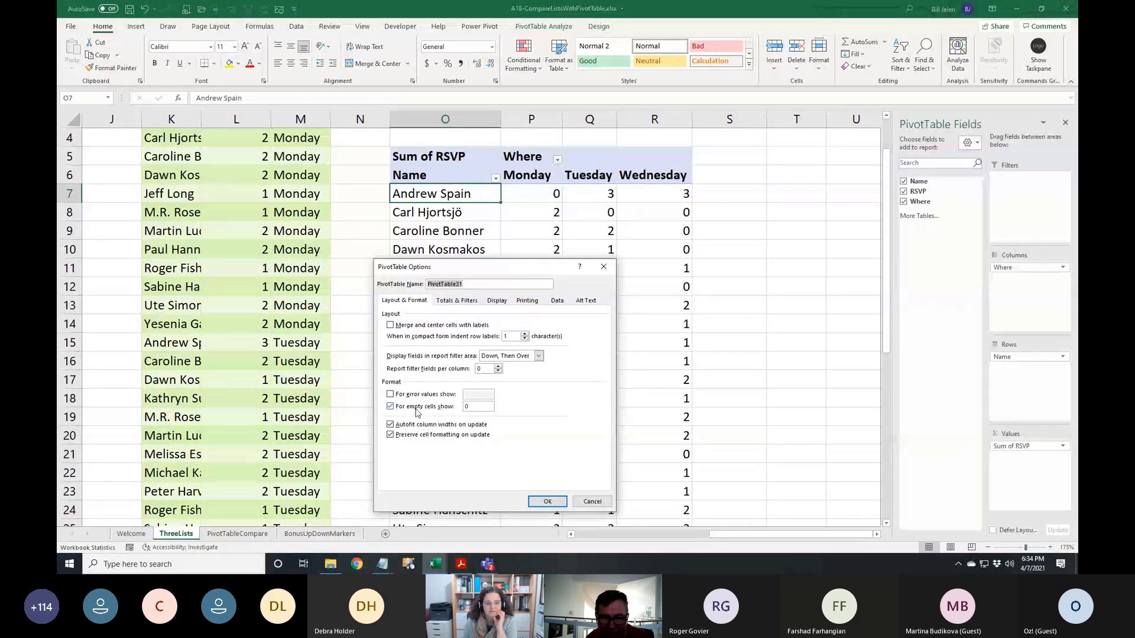
drag(473, 408, 439, 410)
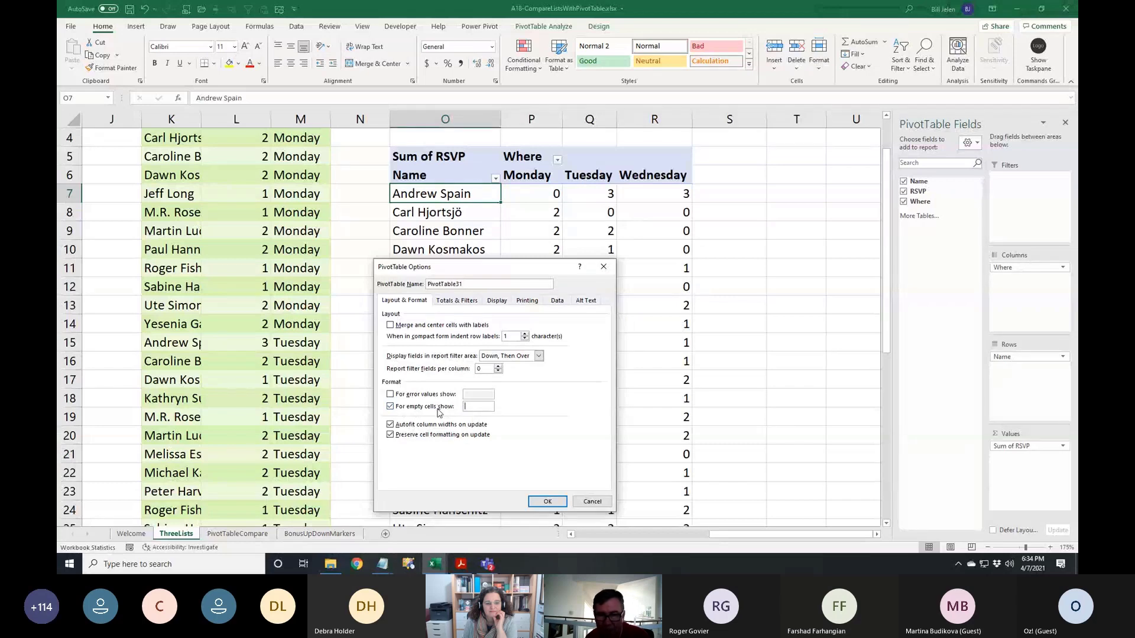
click(548, 501)
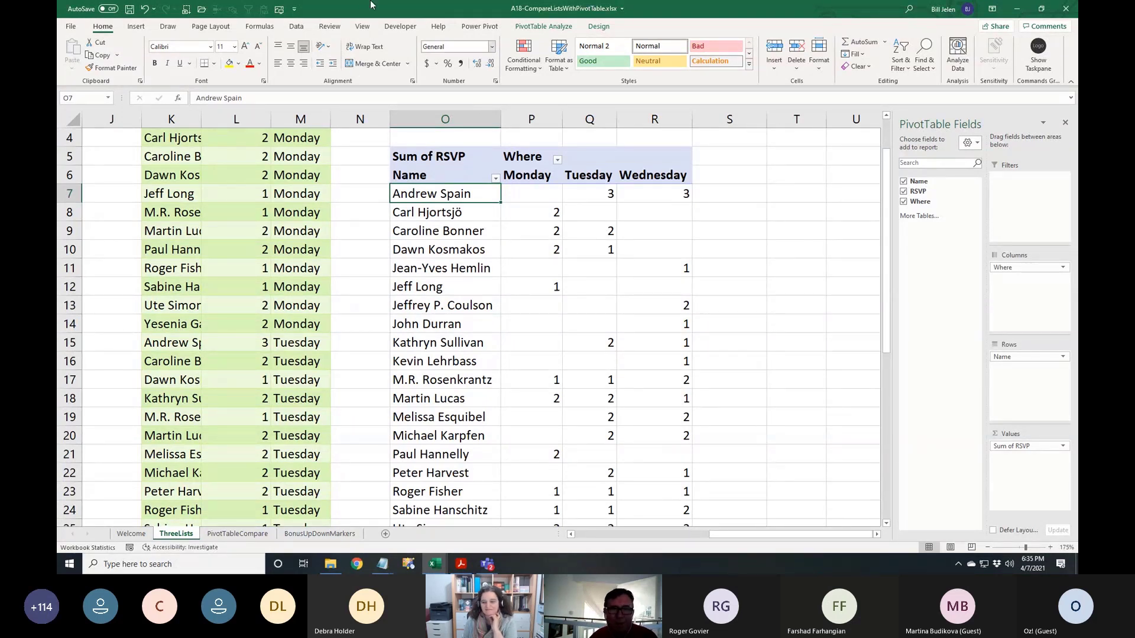
click(363, 28)
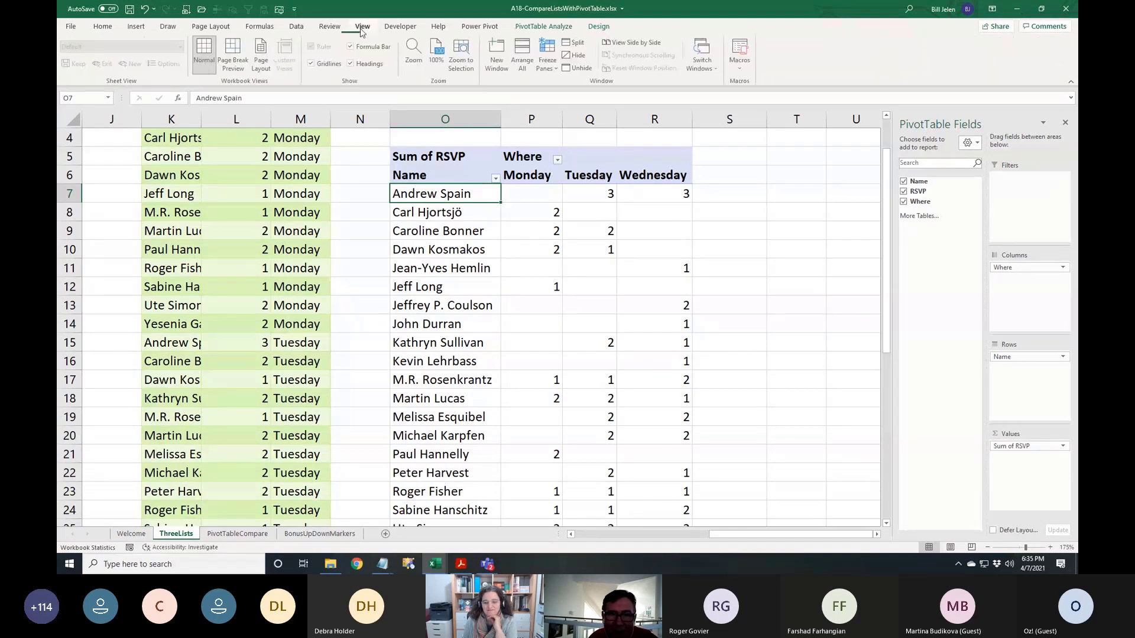
Switch to the PowerMapTorontoToVancouver.xlsm workbook and select cell A2
click(696, 71)
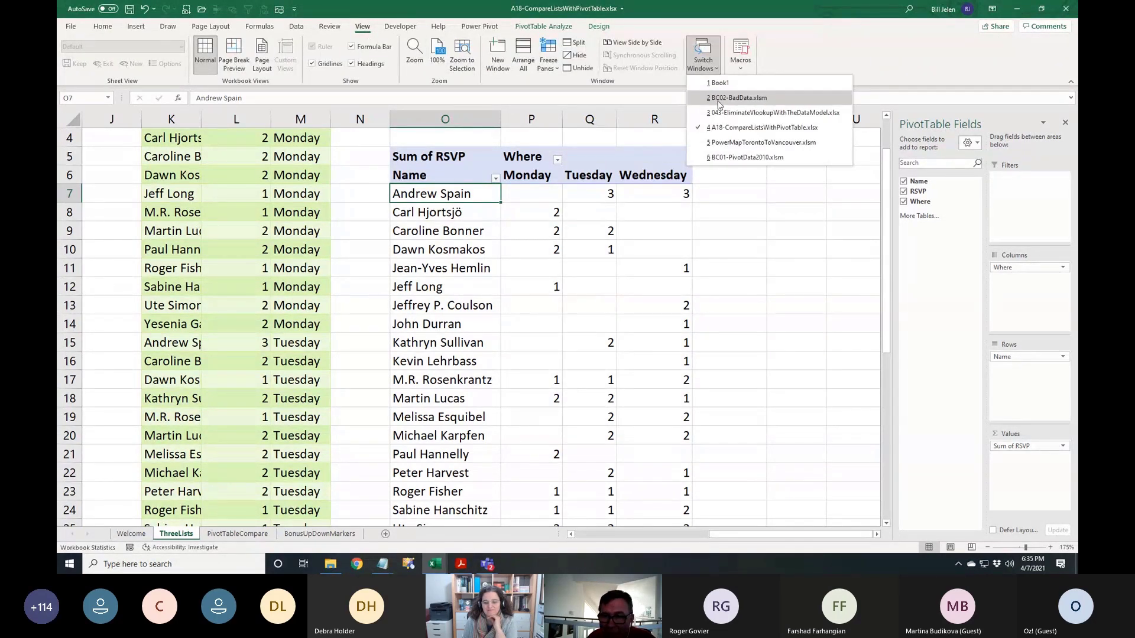
click(730, 143)
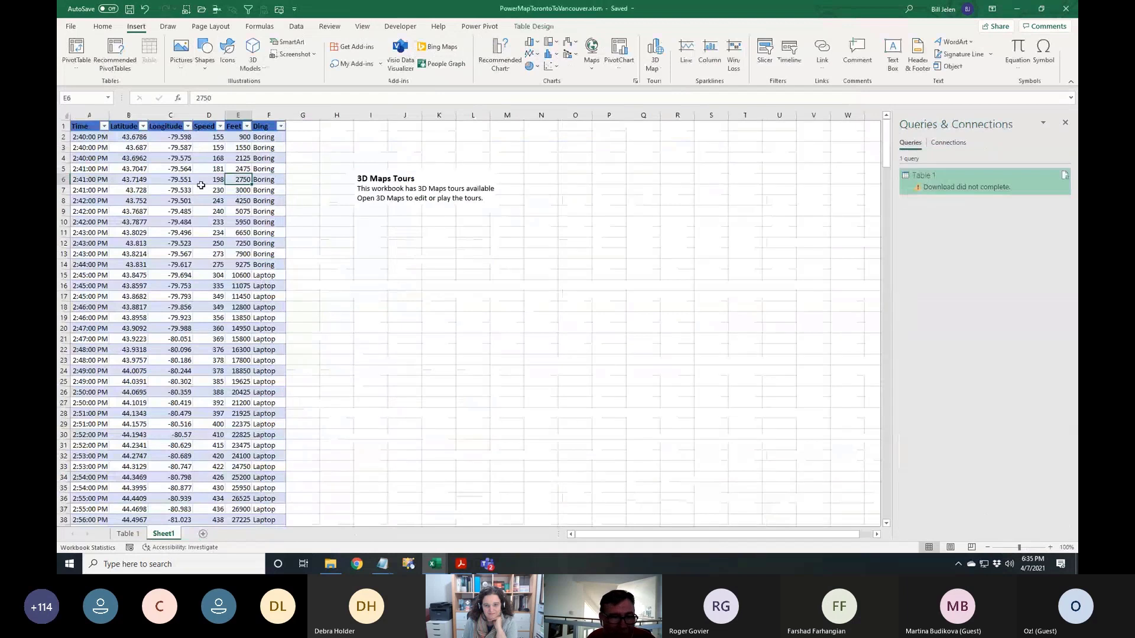
click(90, 138)
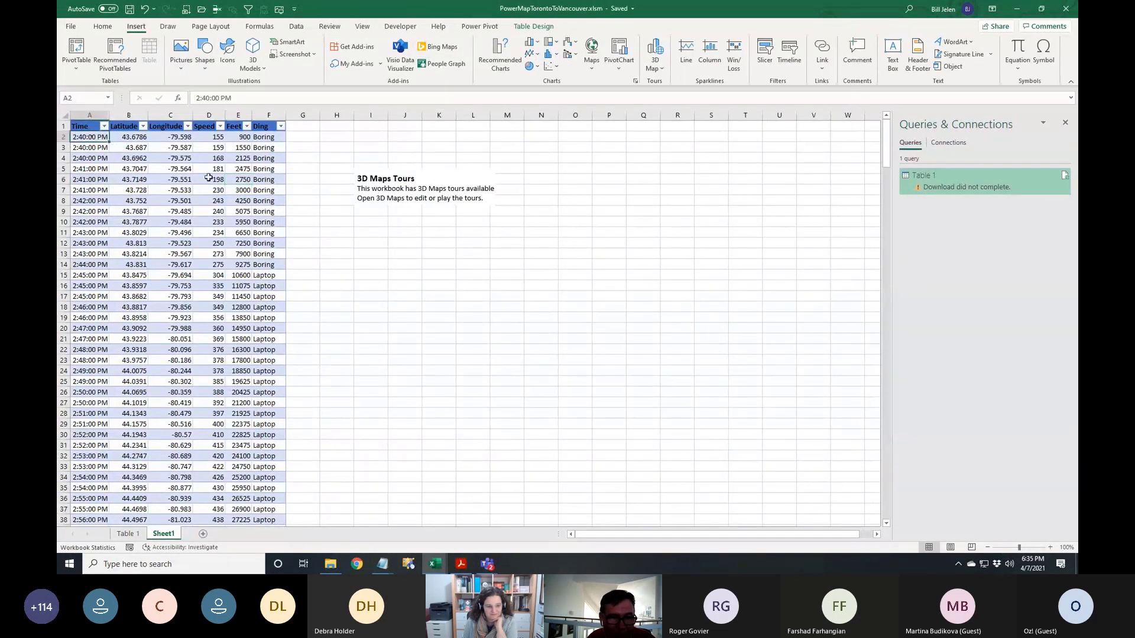
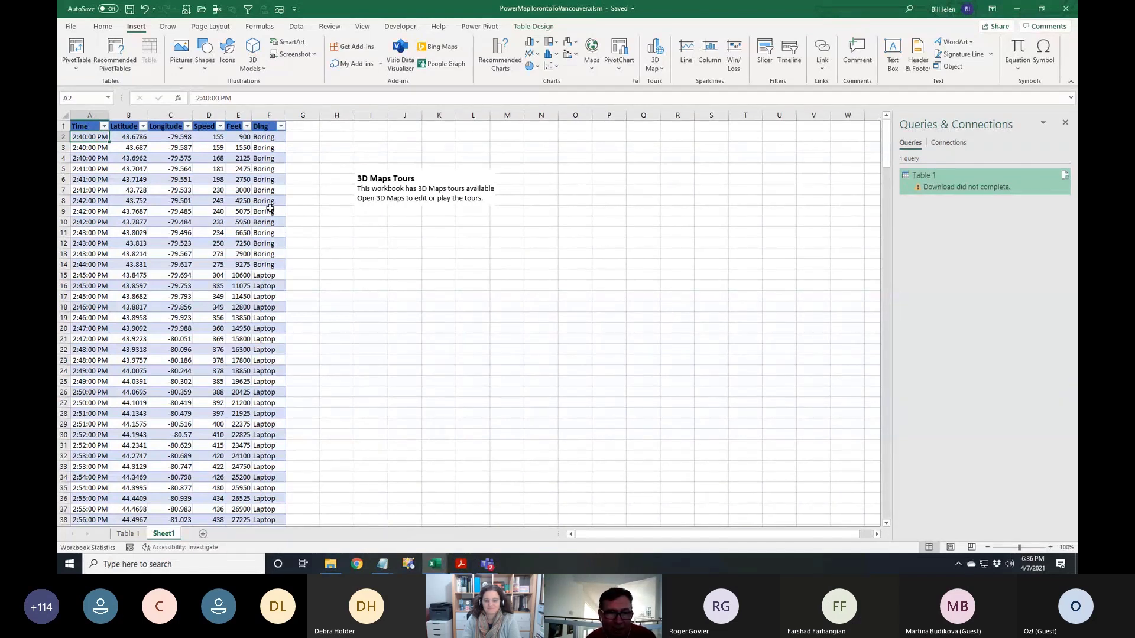
Select the IF formula in F9 and bring up the Launch 3D Maps dialog showing Tour 1
click(270, 208)
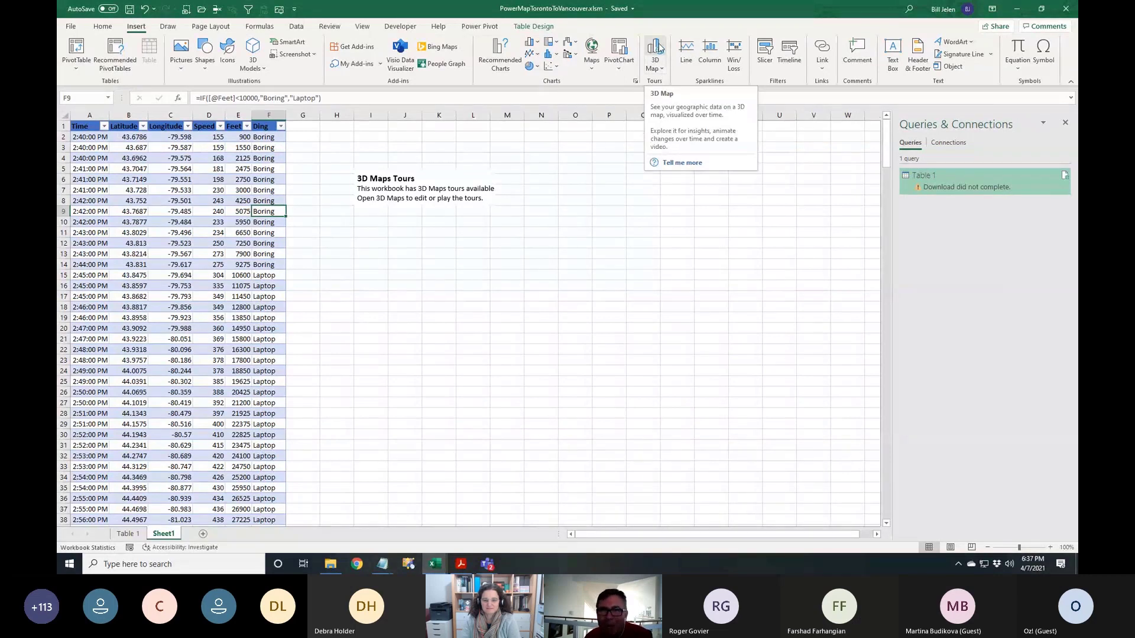
click(656, 48)
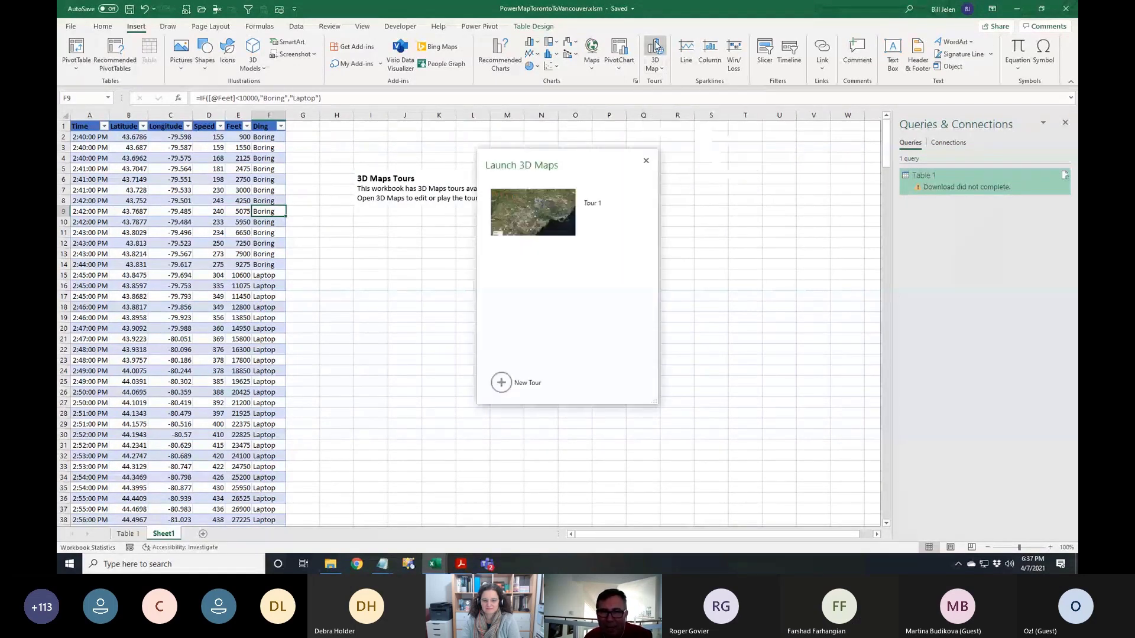
Open Tour 1 and remove Feet from Height and Ding from Category
click(543, 214)
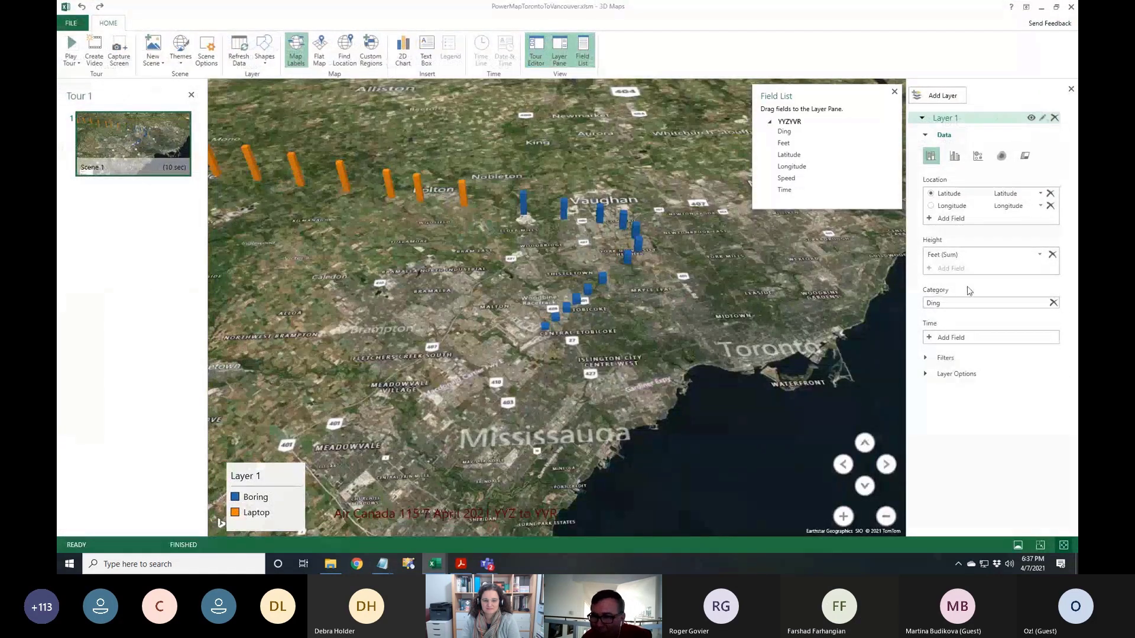
click(1052, 254)
click(1053, 288)
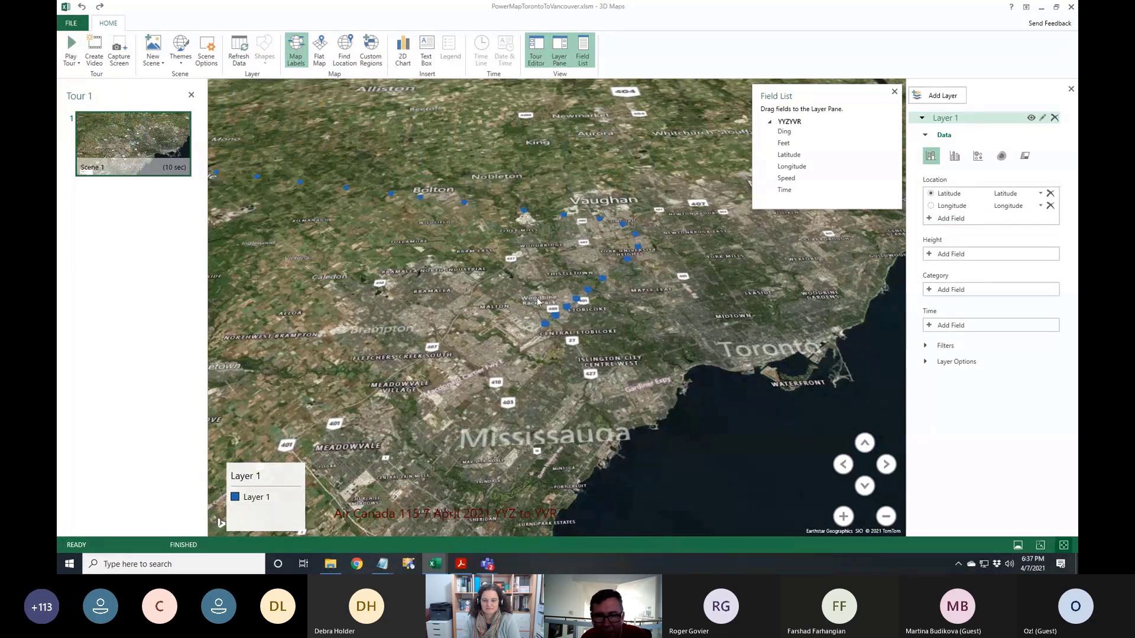
Put Feet back as the column height and Ding as the colour category, panning west along the flight
scroll(520, 295, down, 5)
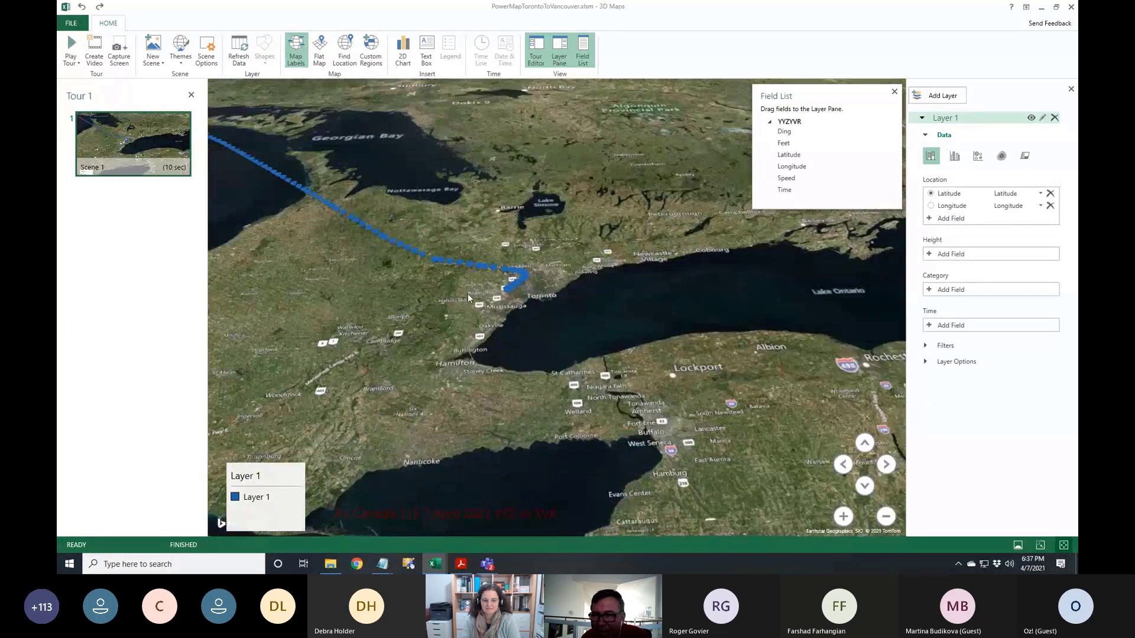
scroll(466, 293, down, 2)
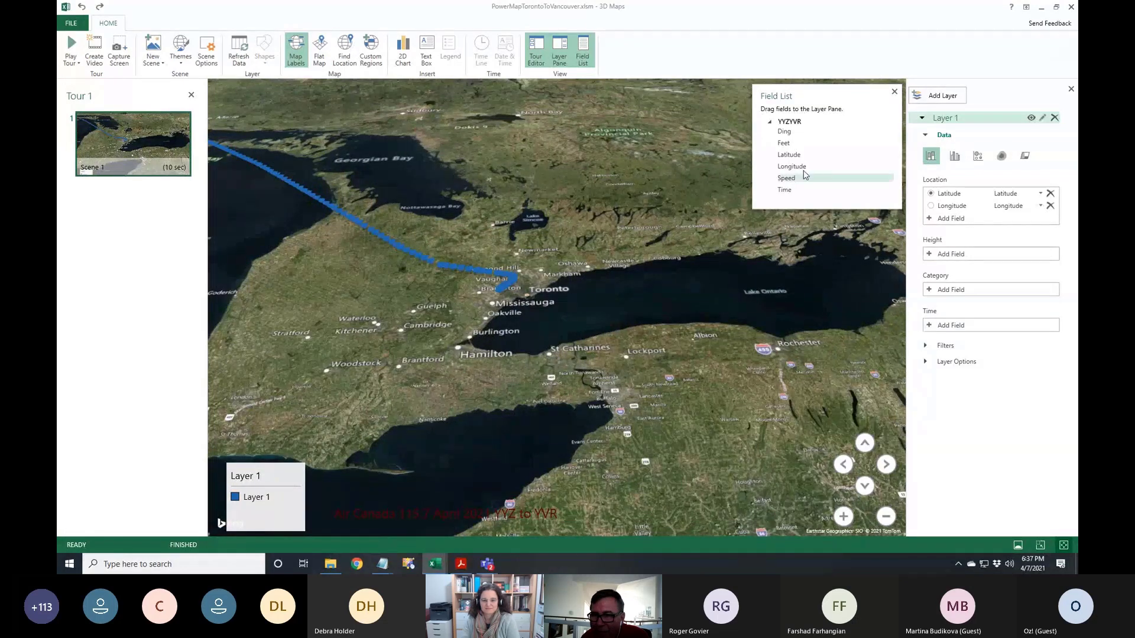
drag(871, 144, 953, 258)
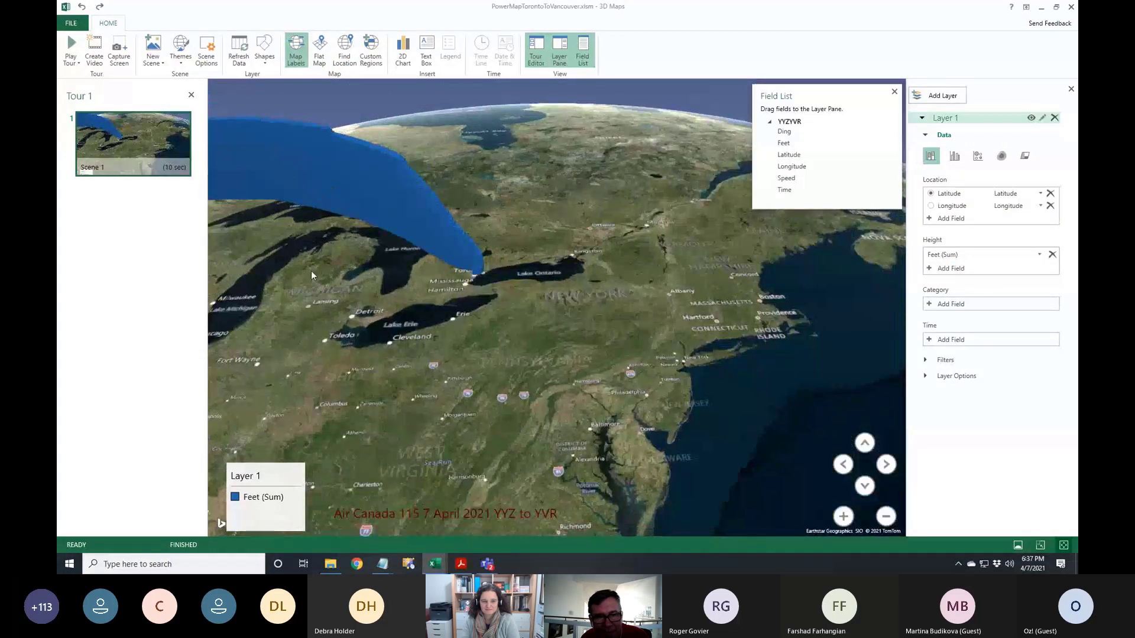
drag(311, 271, 512, 308)
drag(433, 299, 680, 307)
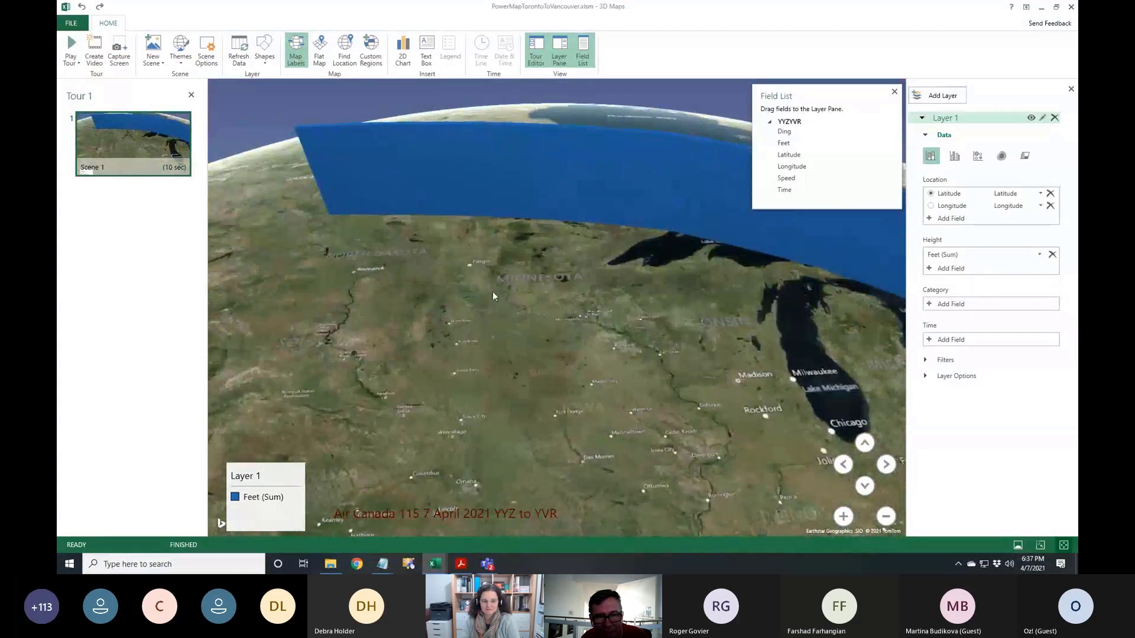
drag(363, 264, 336, 272)
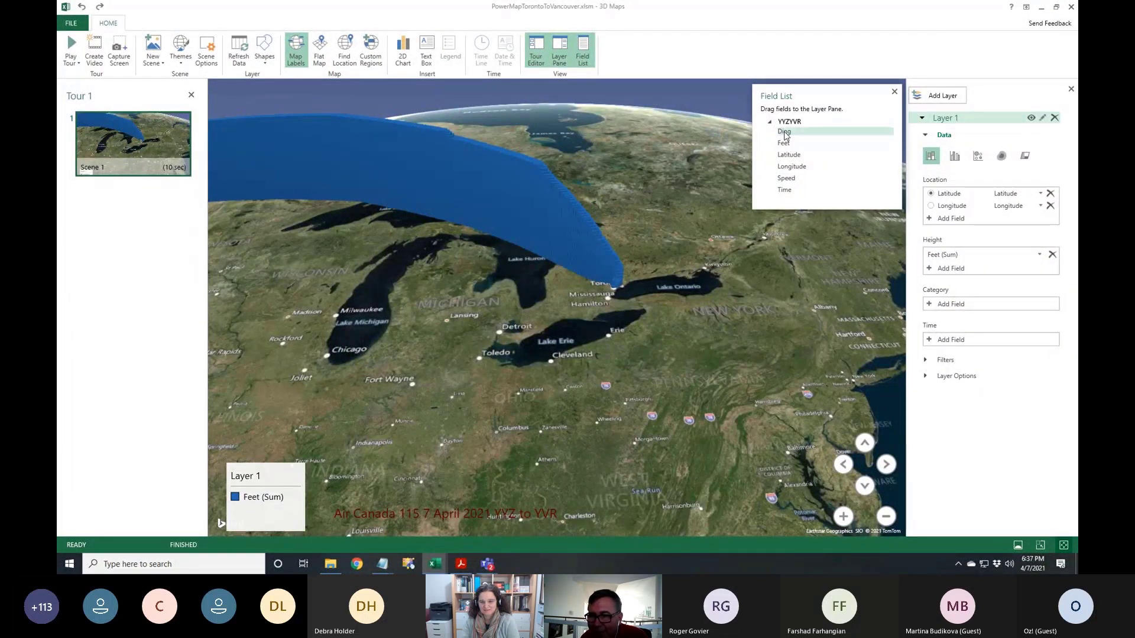
drag(785, 132, 969, 303)
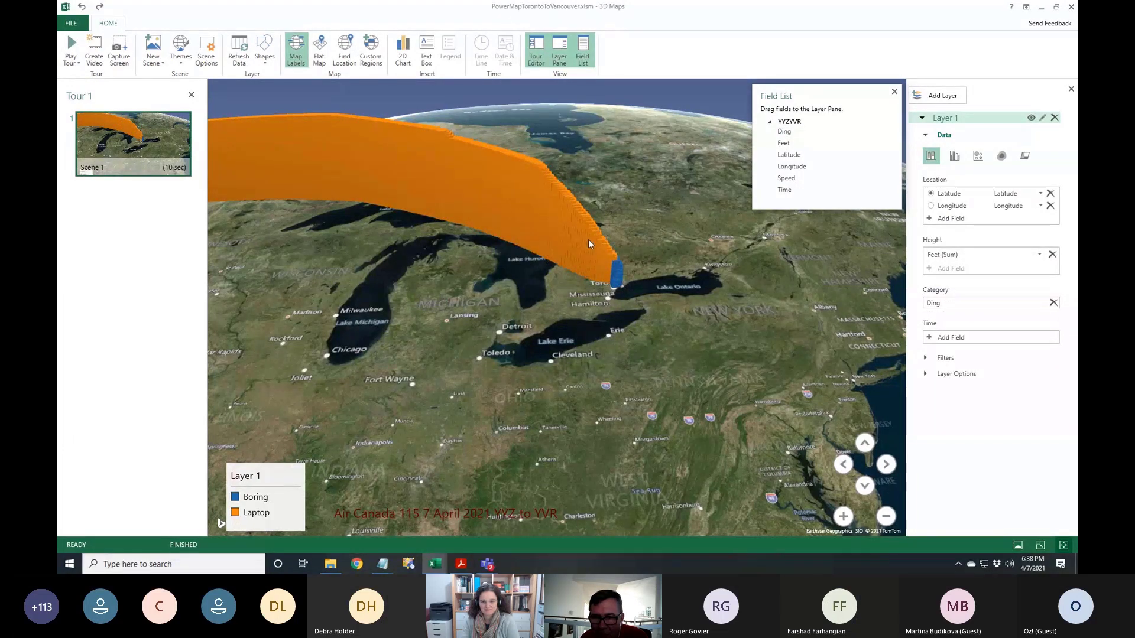
scroll(652, 314, up, 3)
scroll(653, 313, up, 3)
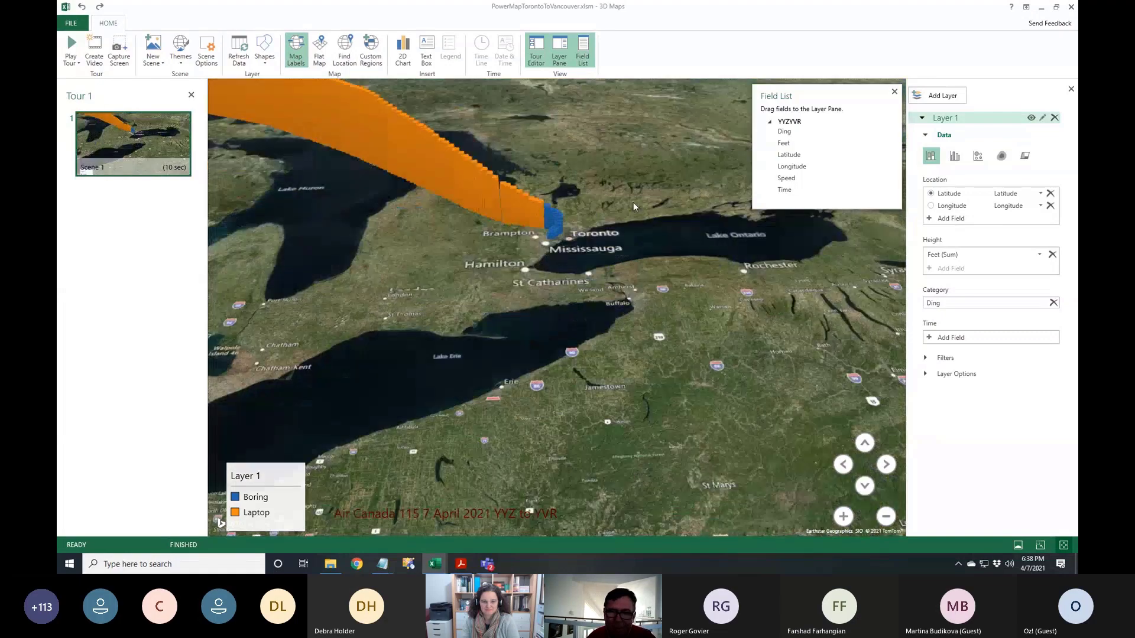
scroll(587, 257, up, 5)
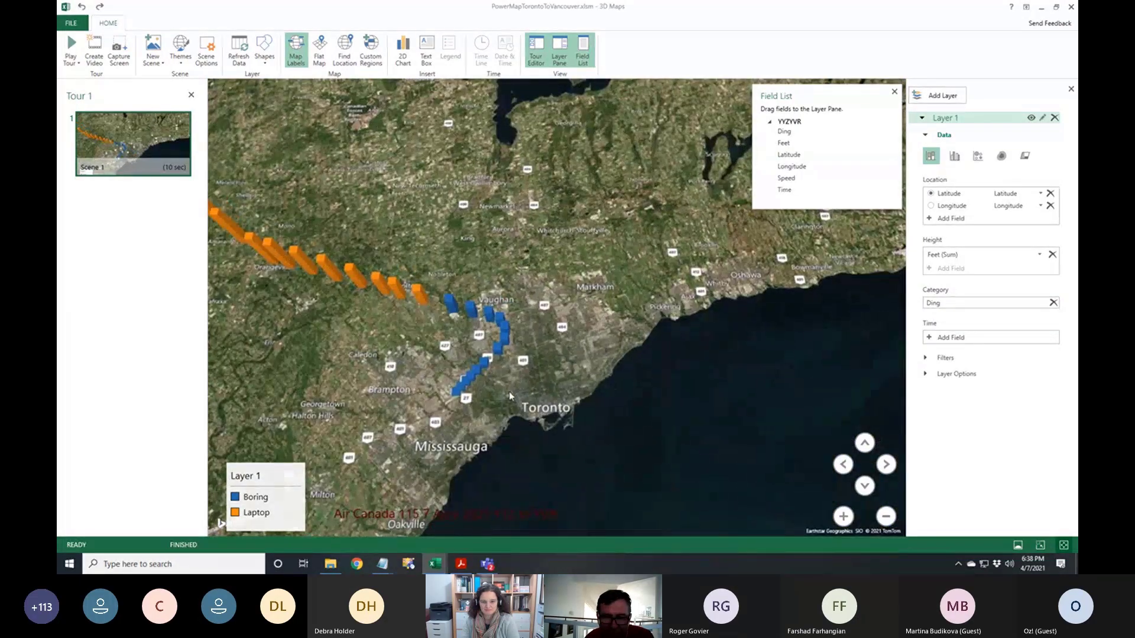
scroll(509, 391, up, 5)
drag(296, 413, 510, 414)
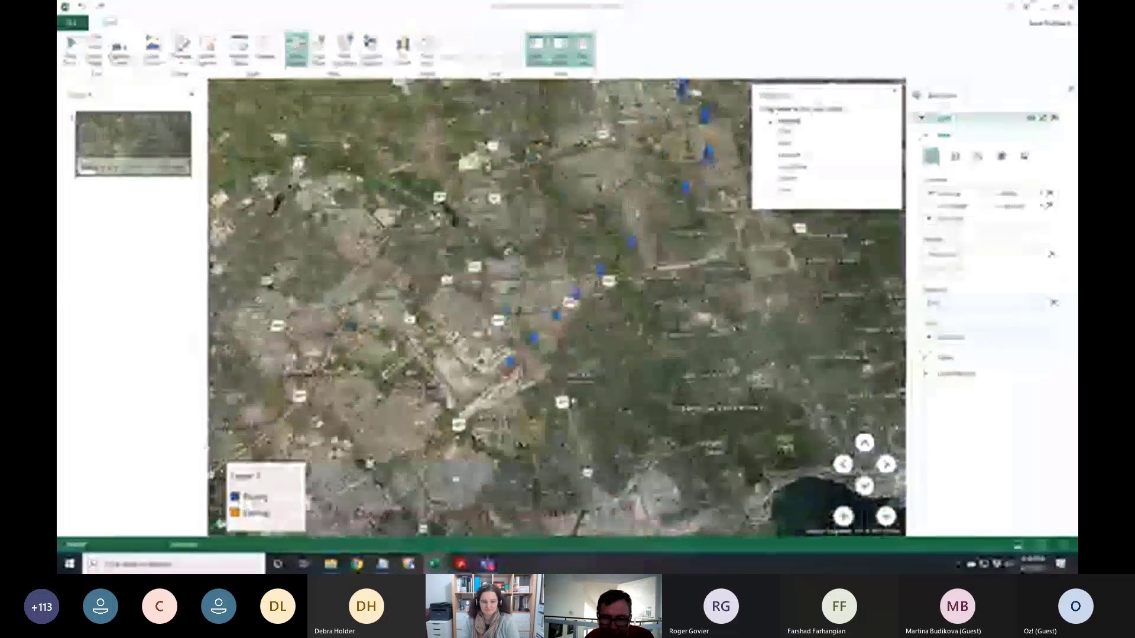
scroll(510, 414, up, 3)
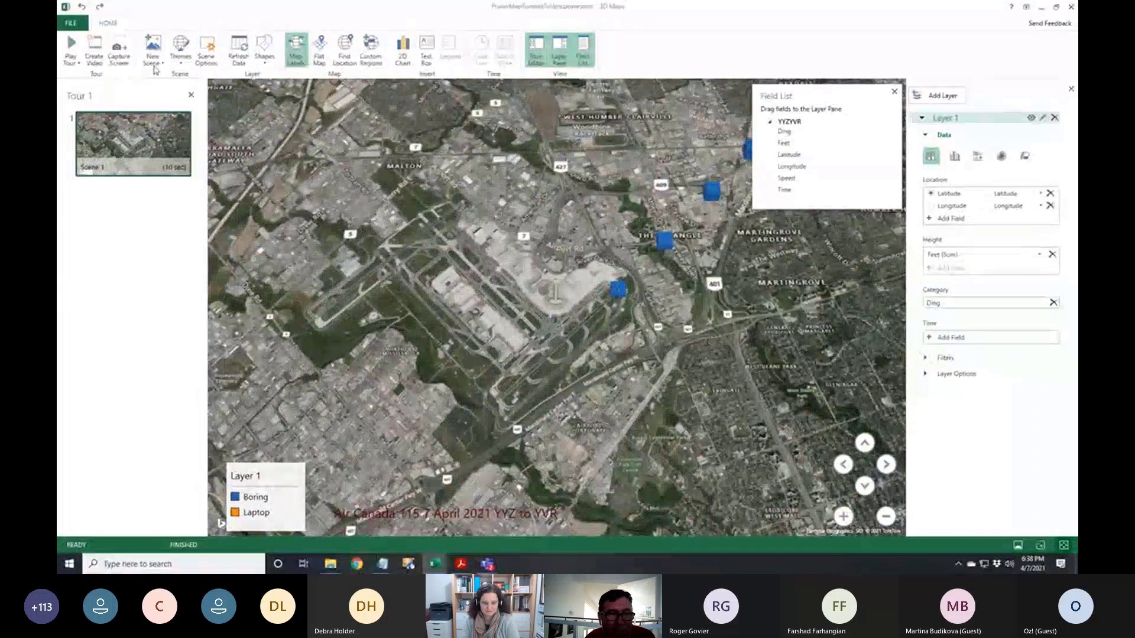
click(180, 63)
click(192, 83)
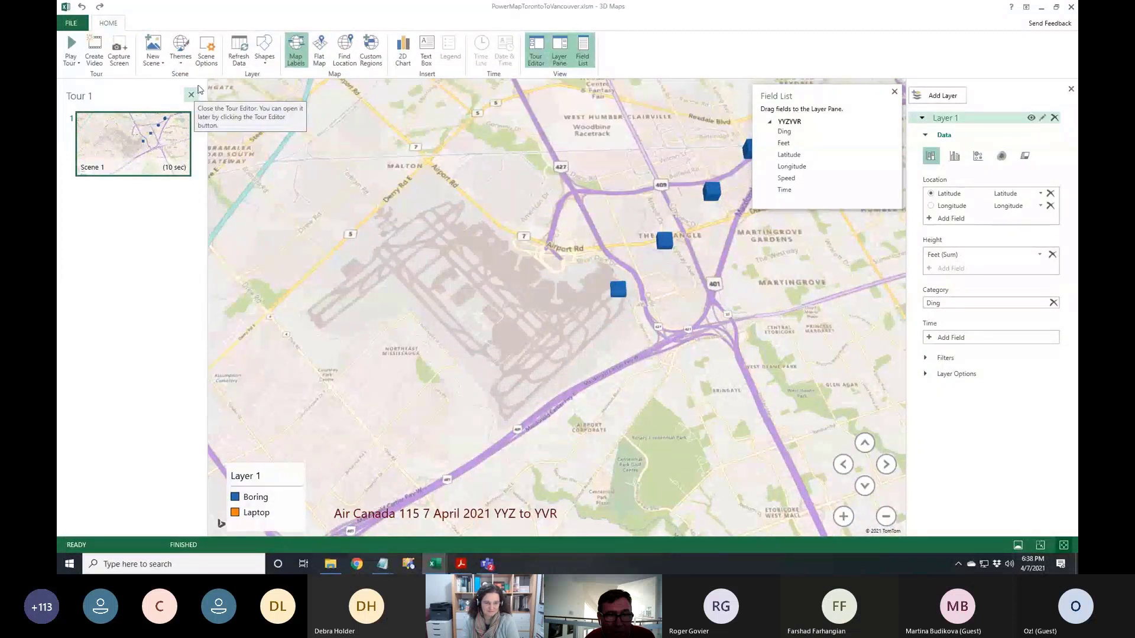
click(180, 53)
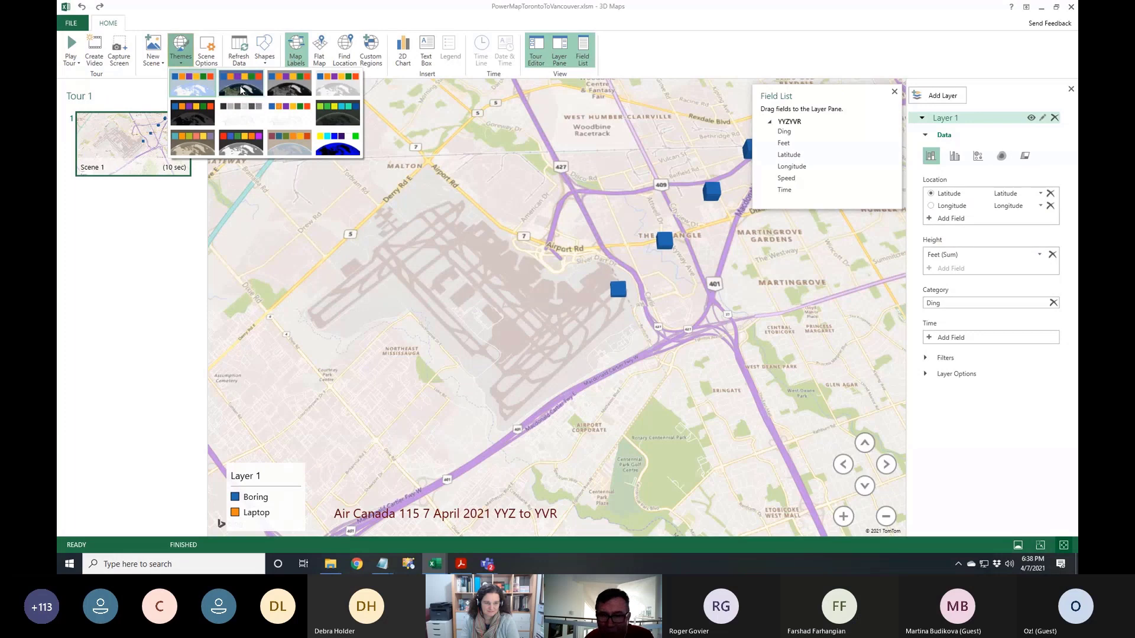
click(240, 88)
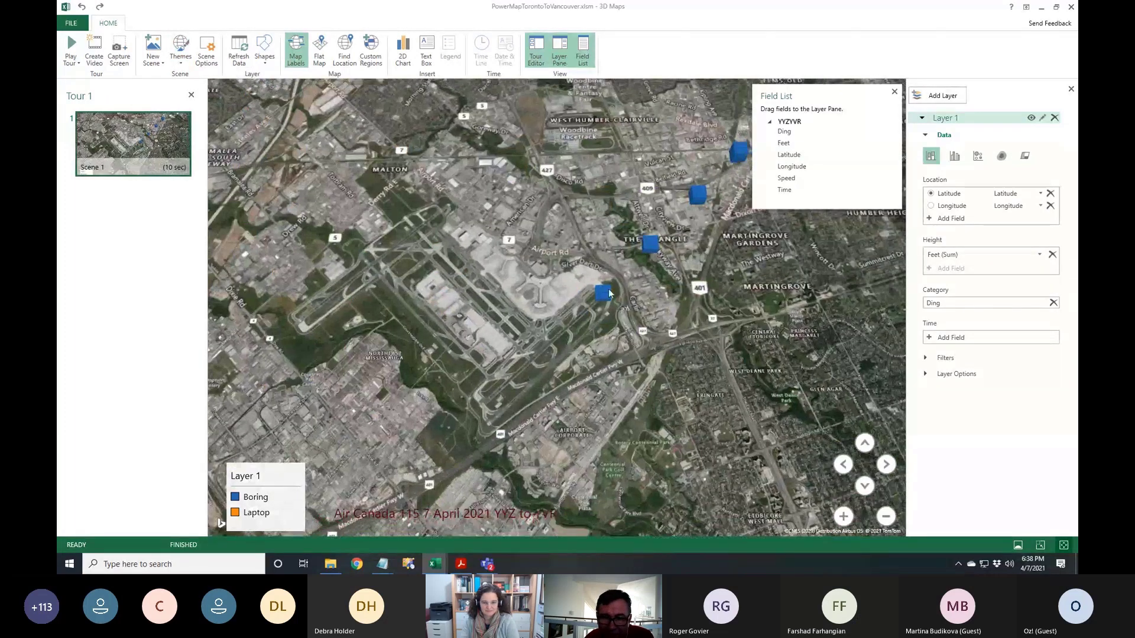
drag(608, 293, 544, 288)
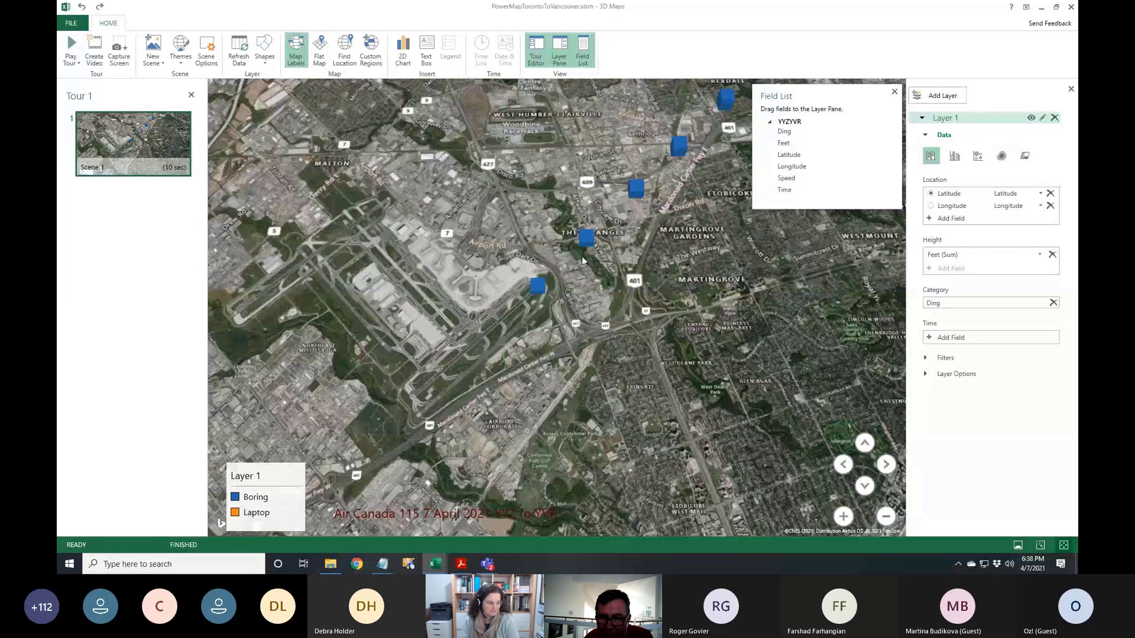
mouse_move(639, 189)
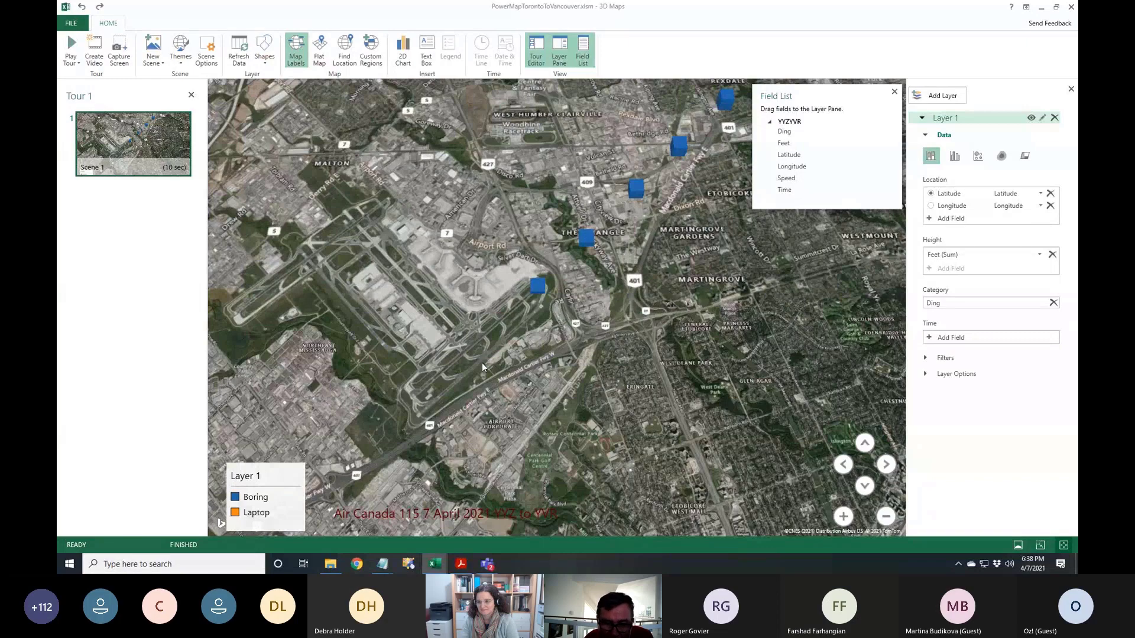
scroll(482, 363, up, 5)
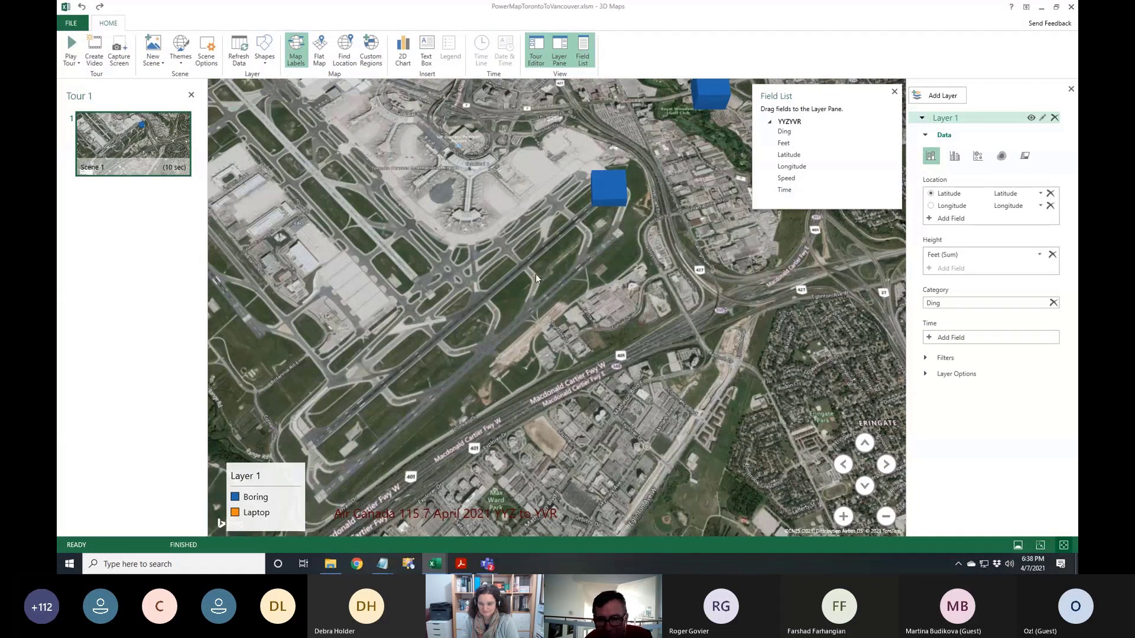
scroll(673, 219, down, 3)
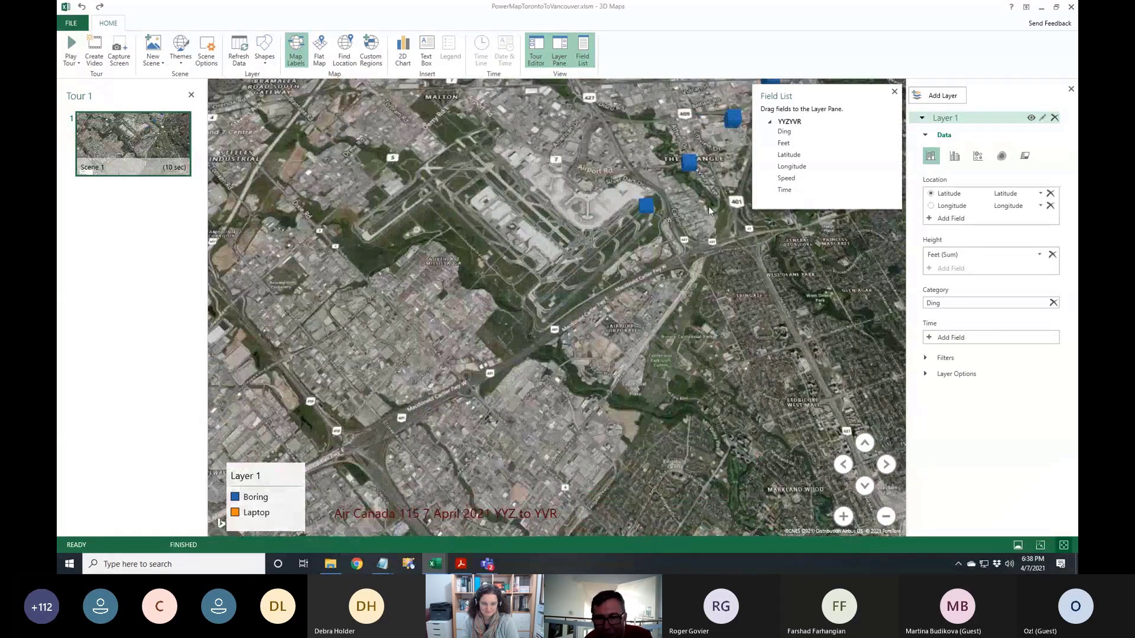
drag(709, 211, 484, 508)
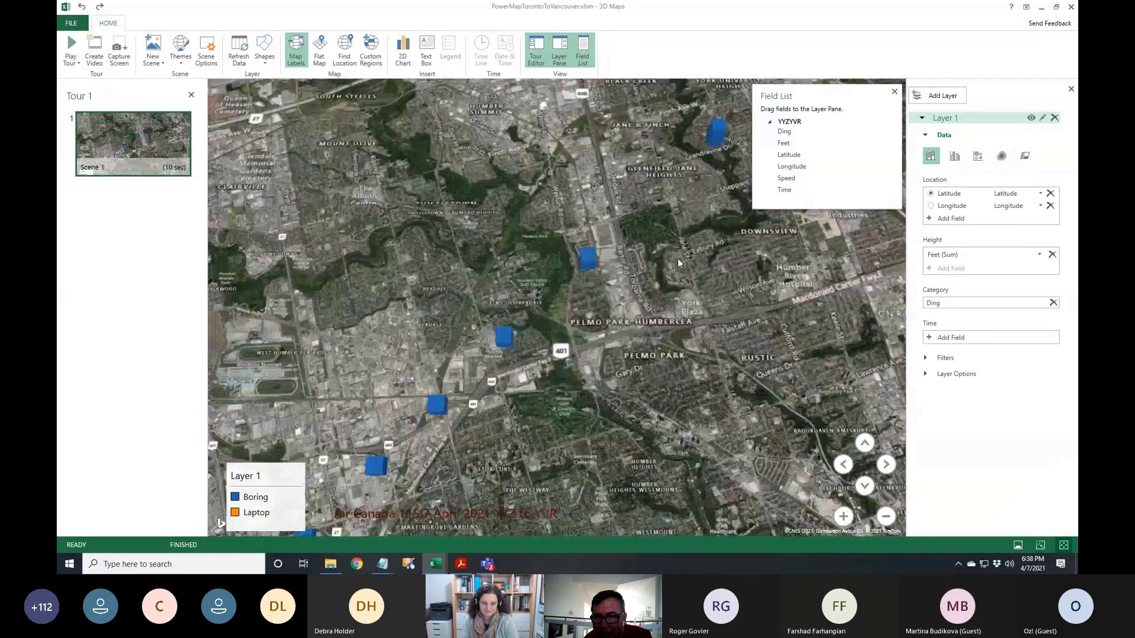
drag(677, 258, 643, 498)
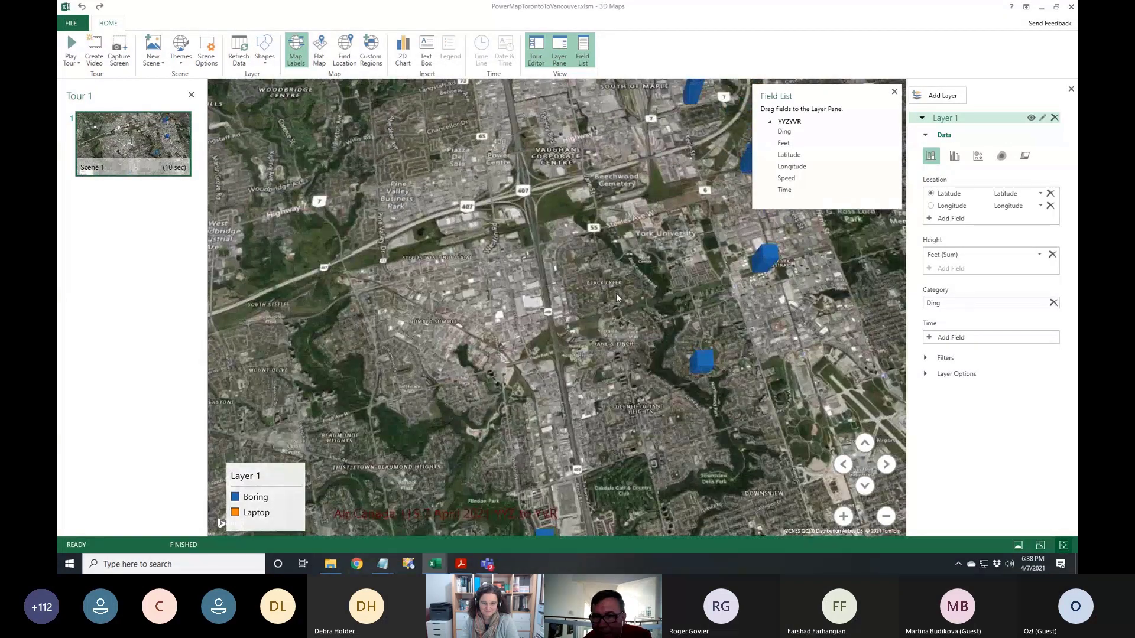
drag(616, 293, 573, 462)
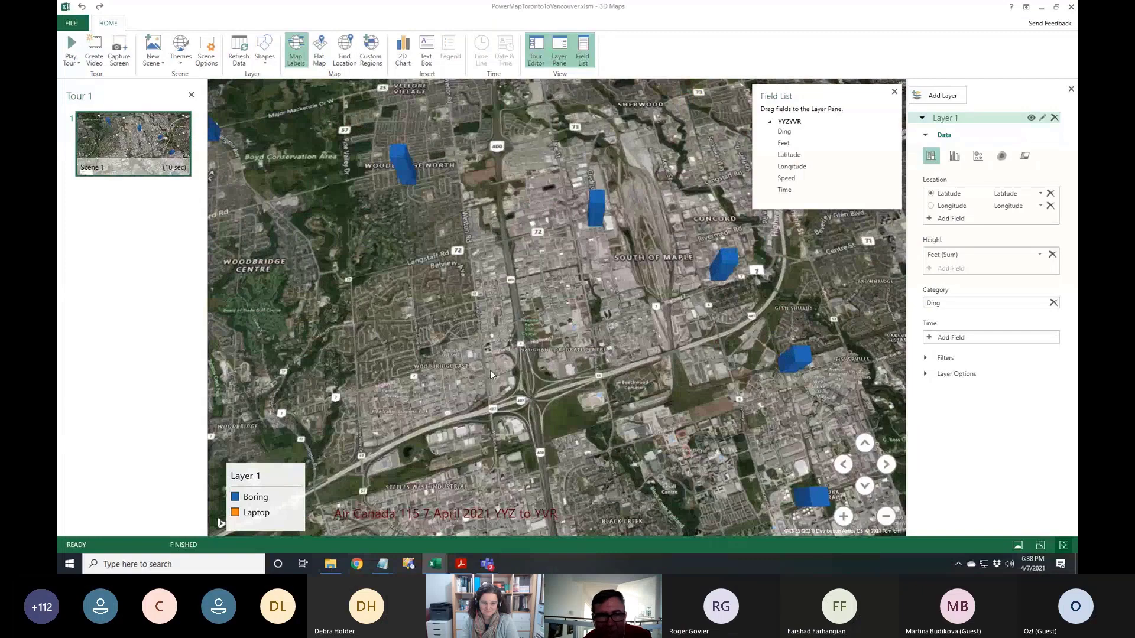
drag(491, 370, 715, 440)
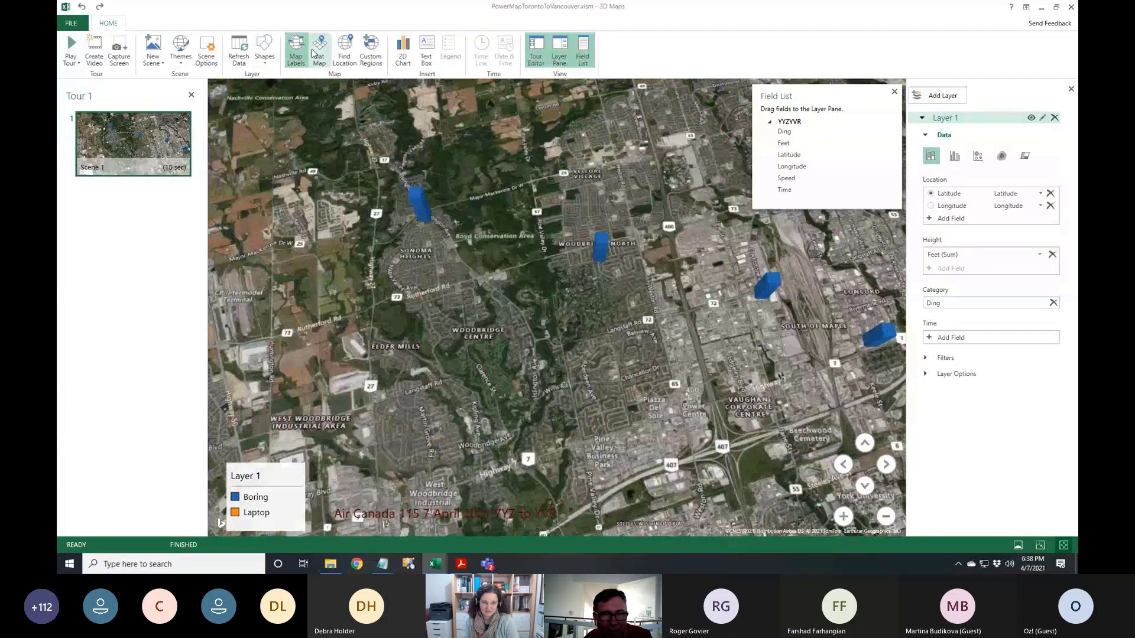
Toggle the map labels off and on, then bring the orange Laptop columns into view
click(295, 51)
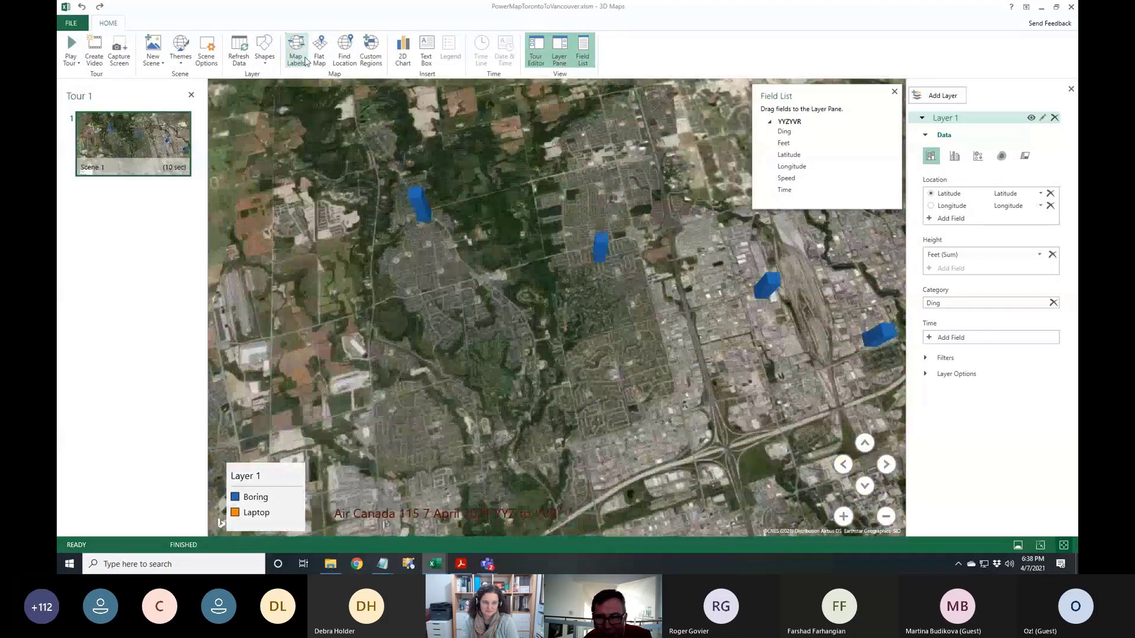
click(296, 50)
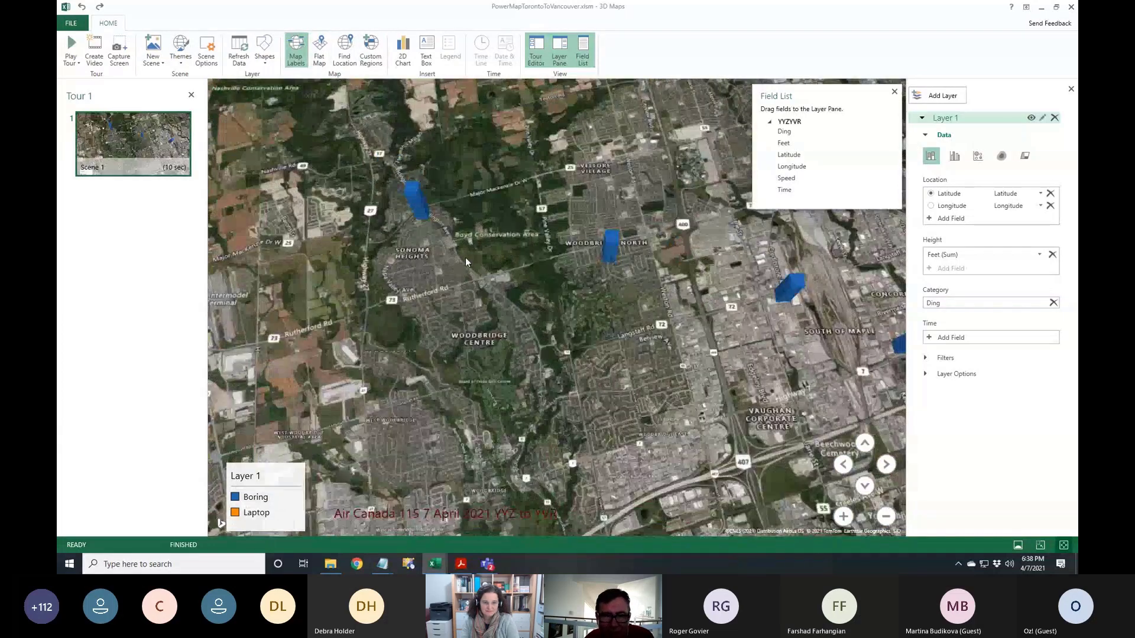
scroll(466, 260, down, 5)
drag(429, 260, 607, 306)
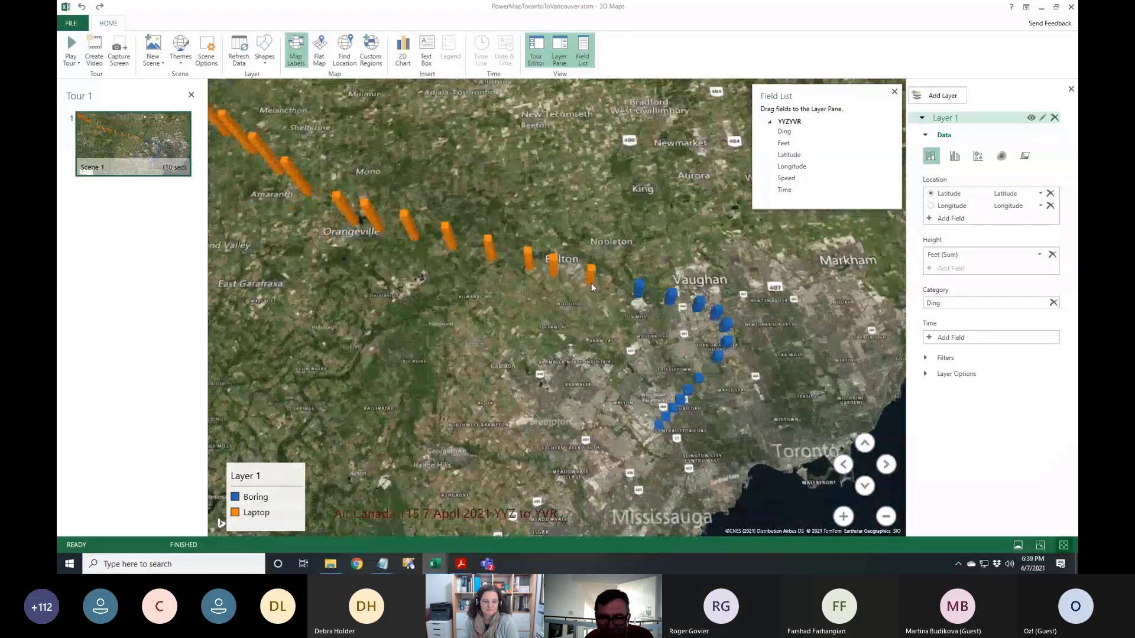
mouse_move(591, 283)
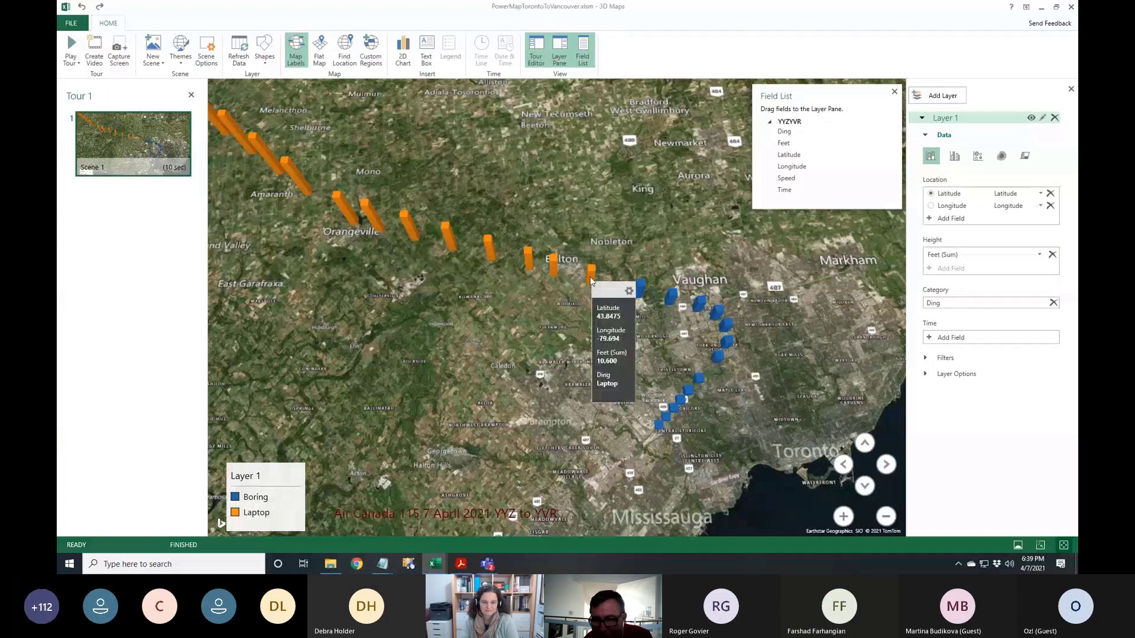
scroll(432, 289, down, 3)
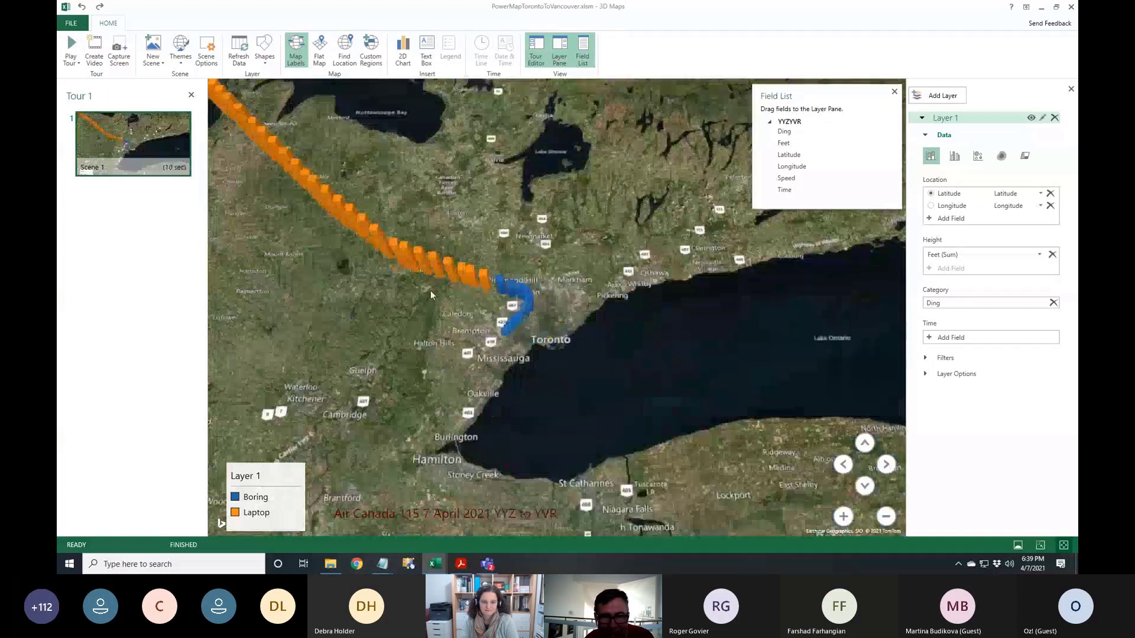
Pan northwest along the orange columns across Georgian Bay toward Lake Superior
drag(321, 245, 753, 423)
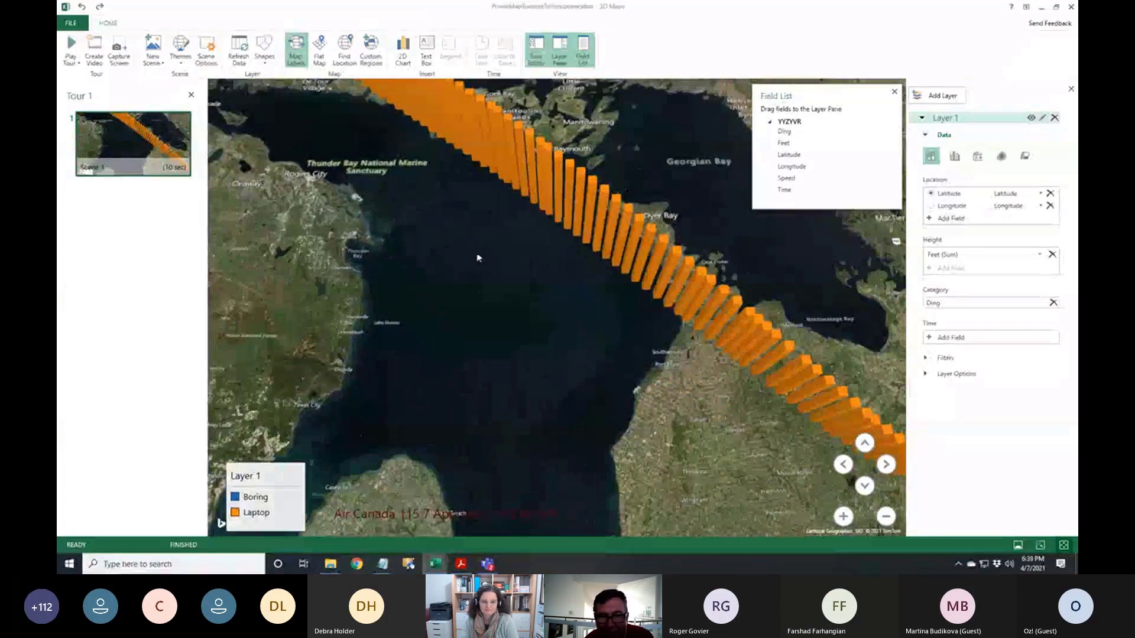
drag(477, 257, 463, 405)
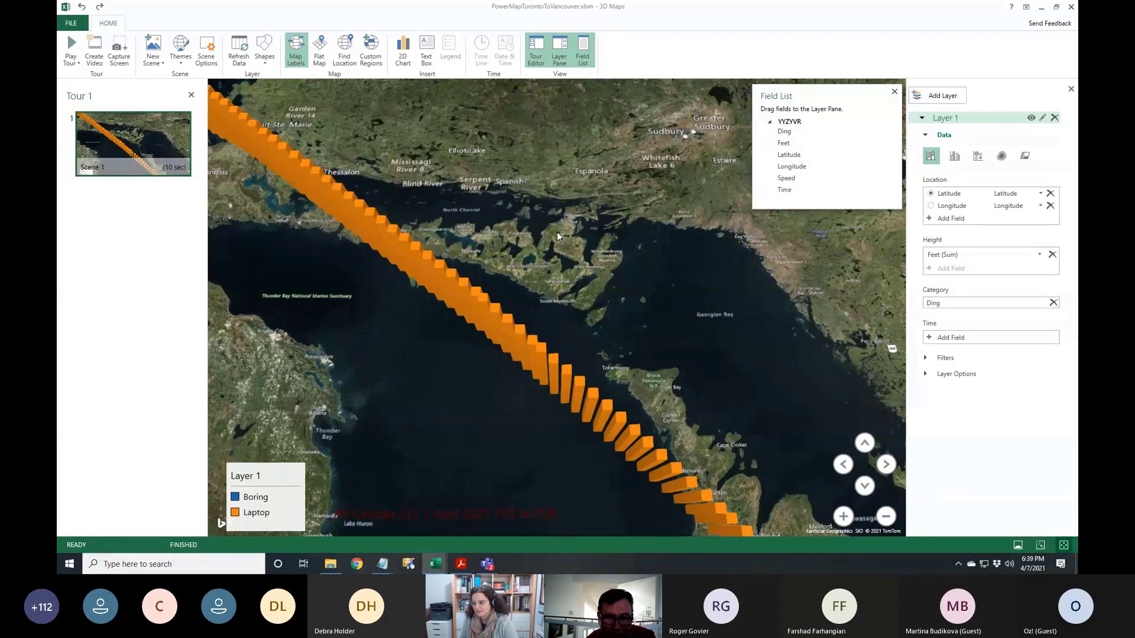
scroll(458, 231, down, 5)
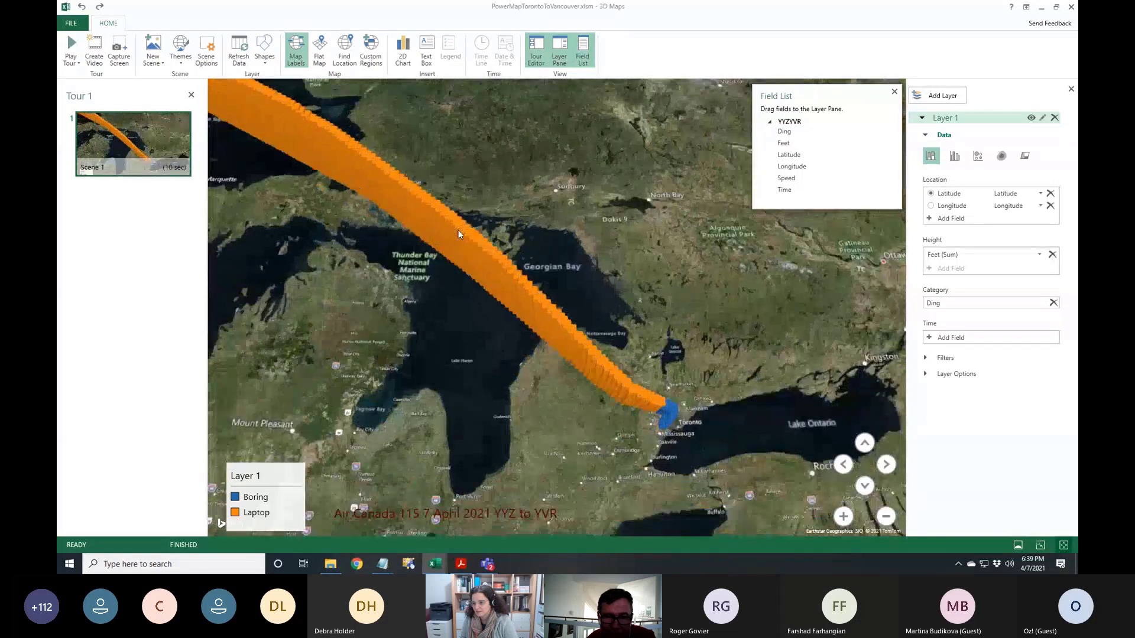
scroll(458, 231, up, 5)
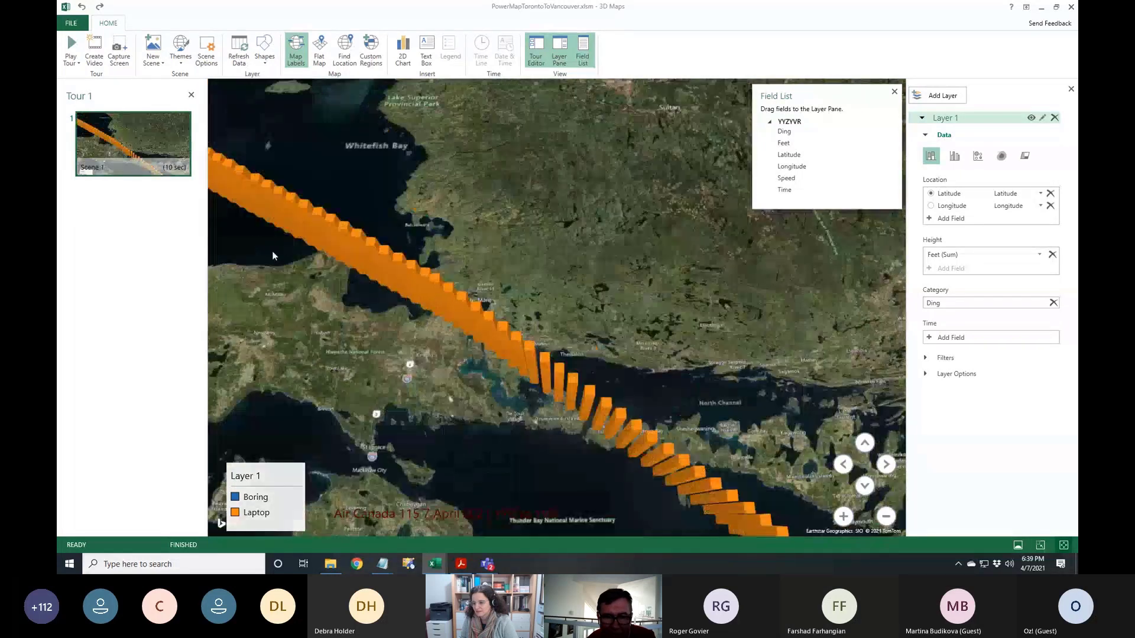
drag(274, 253, 605, 348)
scroll(414, 295, down, 3)
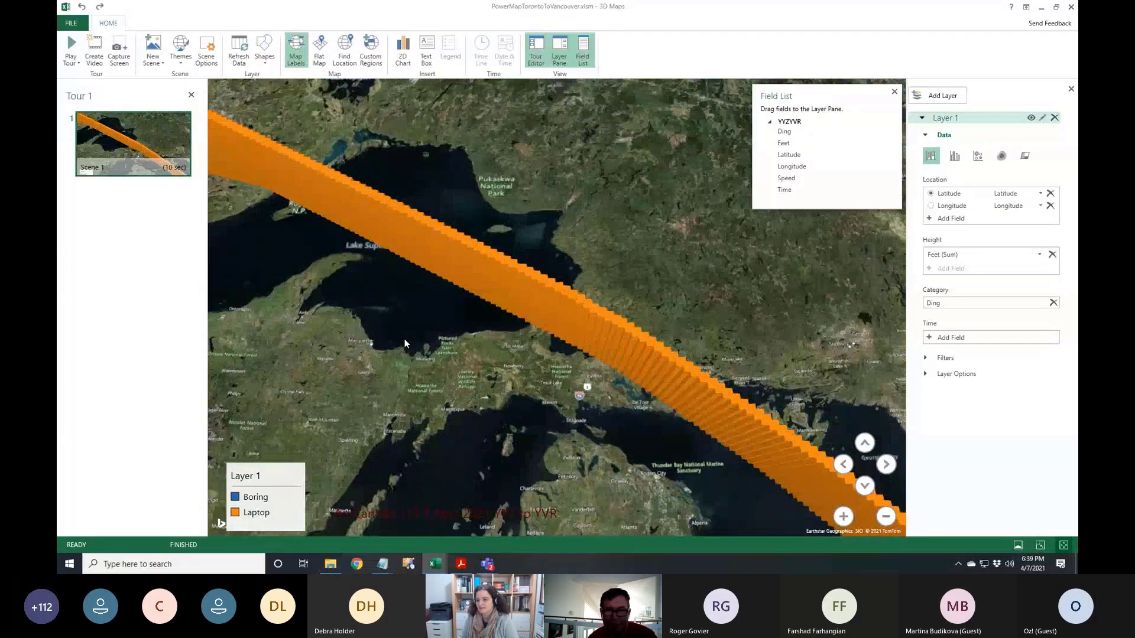
Tilt and zoom out to see the full YYZ-to-YVR path, then close 3D Maps
drag(404, 339, 576, 173)
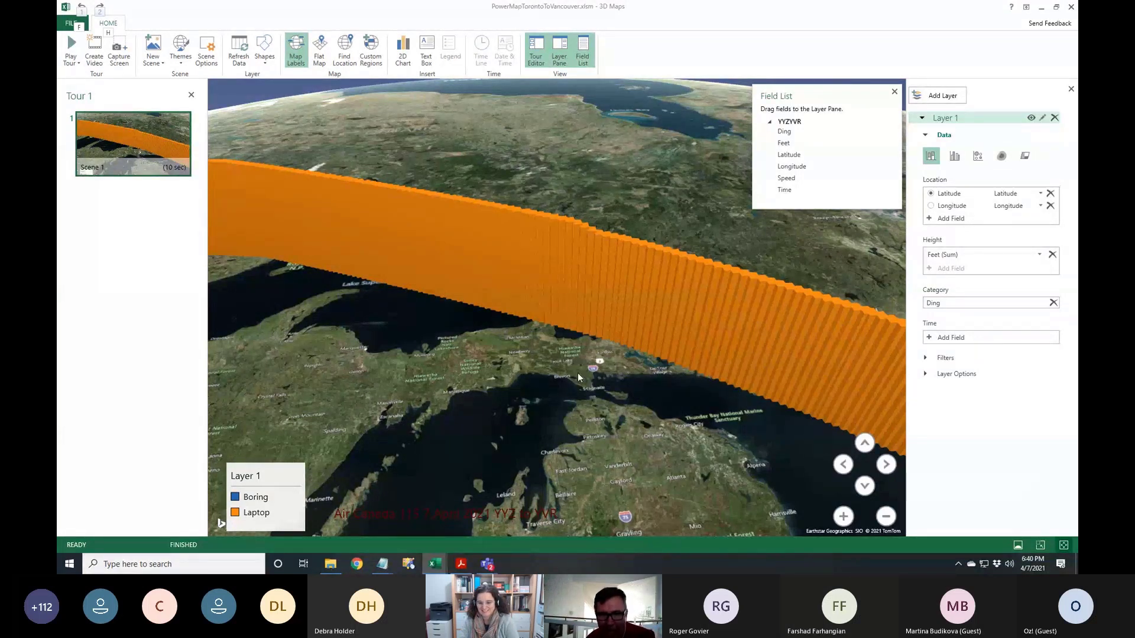
scroll(583, 374, down, 3)
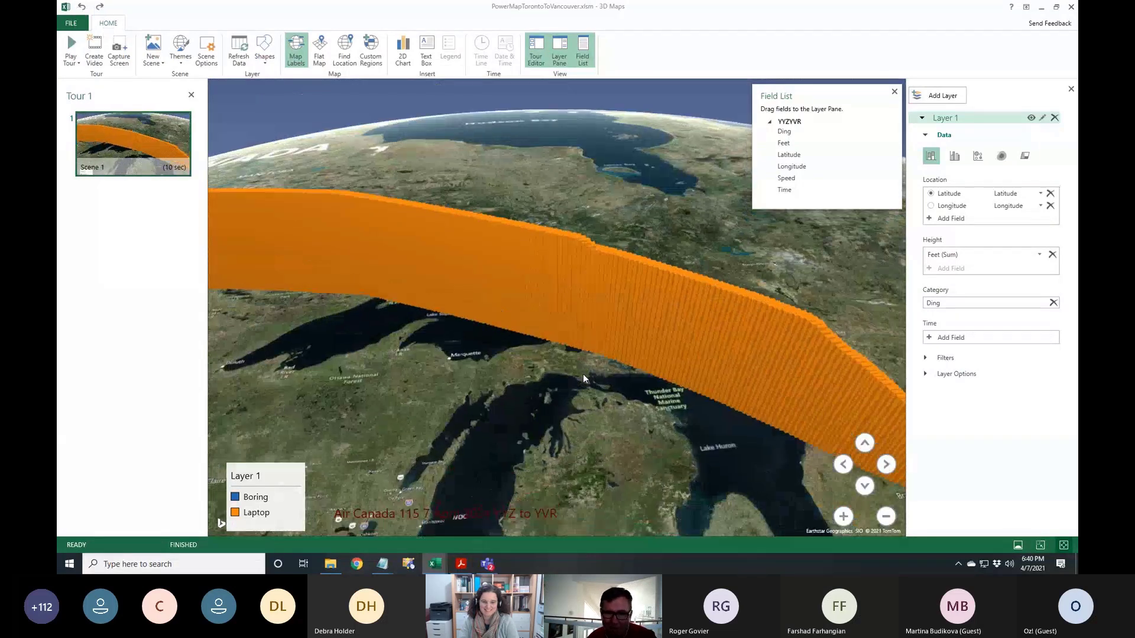
scroll(583, 374, down, 5)
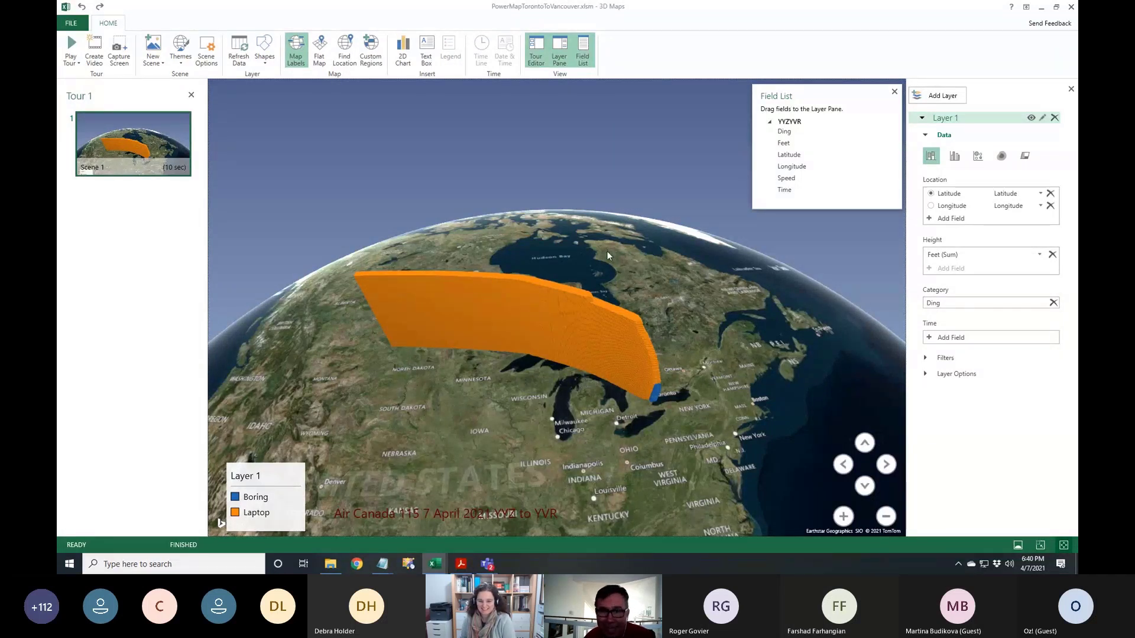
click(1071, 8)
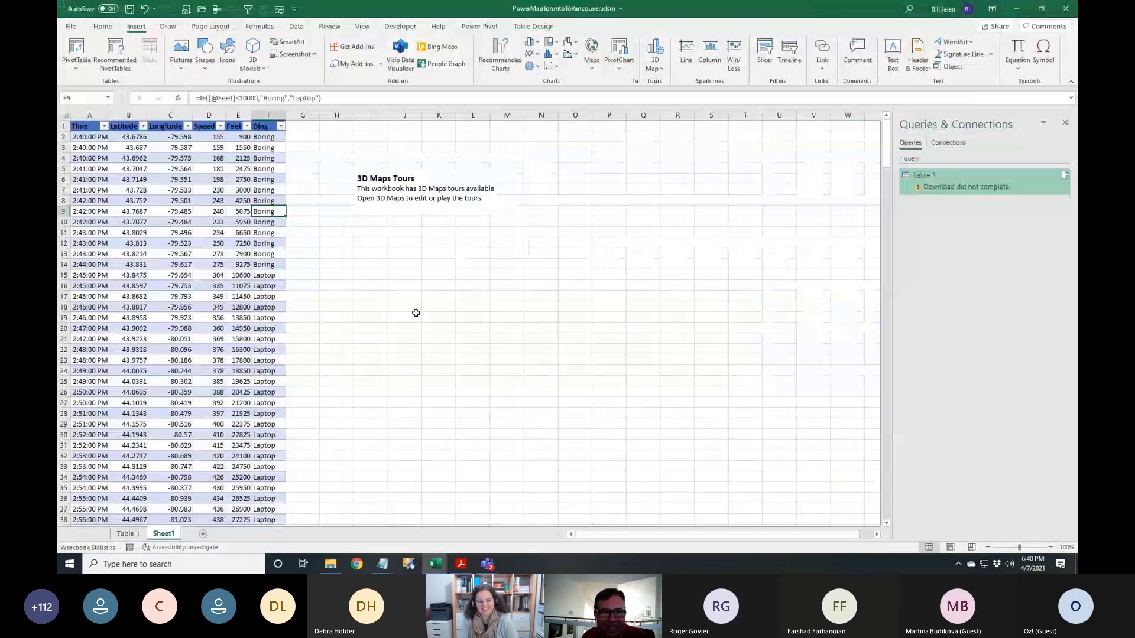
Open A18-CompareListsWithPivotTable.xlsx from the recent workbooks list
click(264, 178)
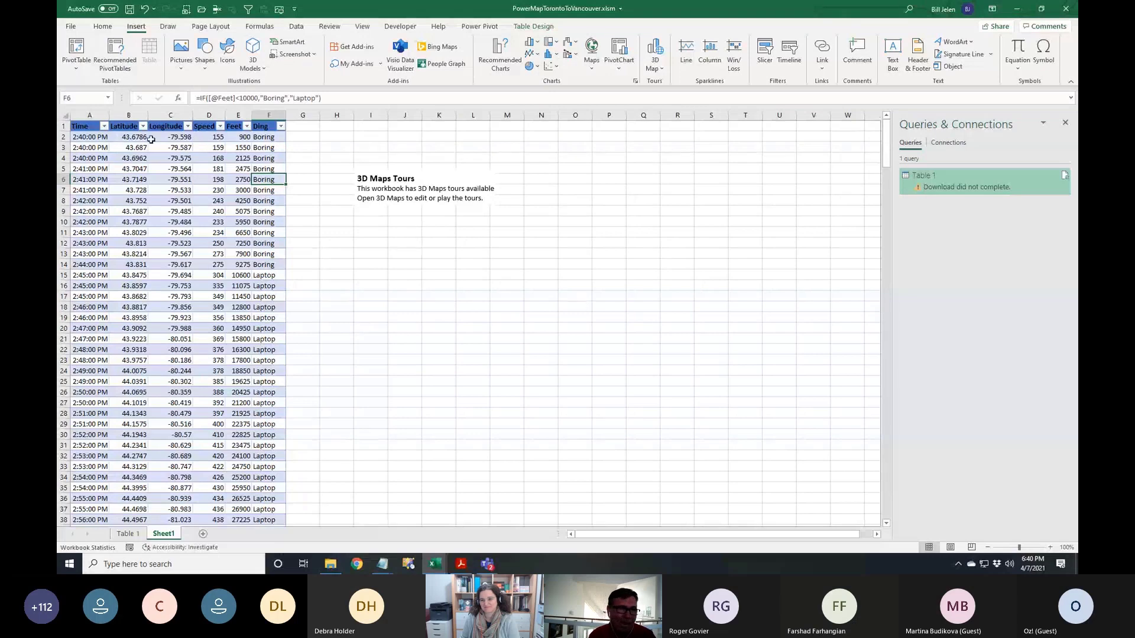
click(71, 27)
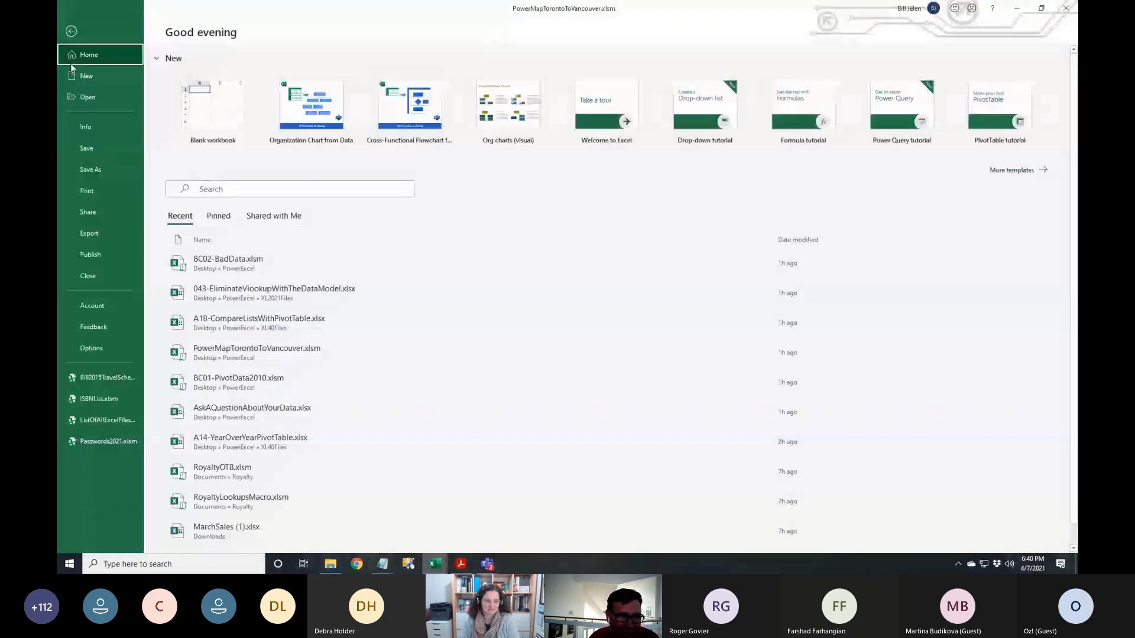
click(91, 282)
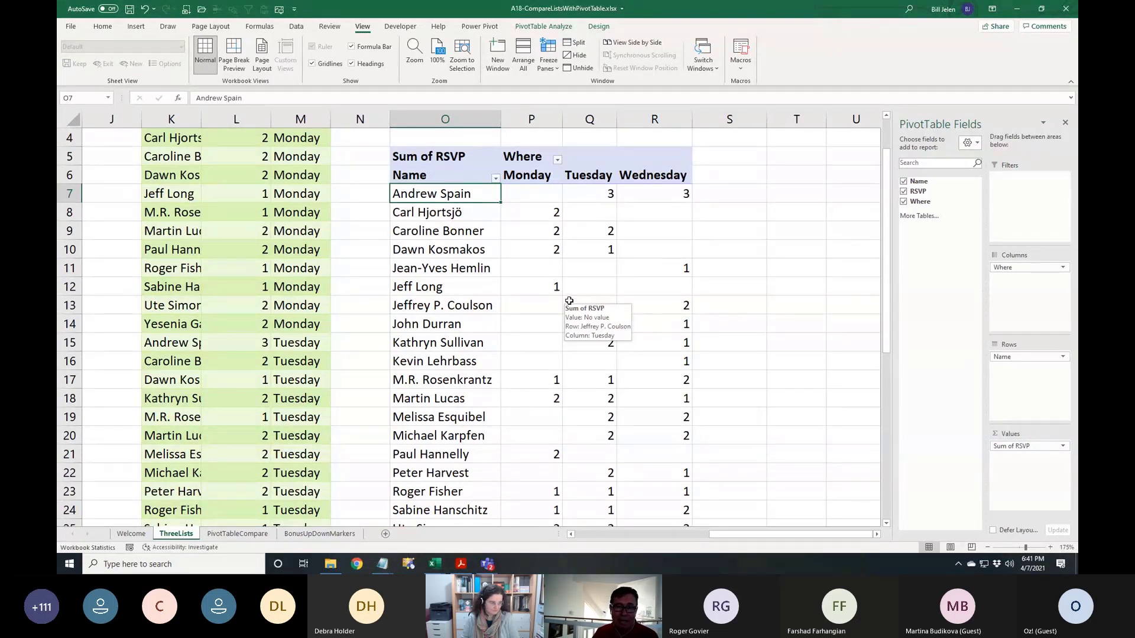
Use Switch Windows to bring up 043-EliminateVlookupWithTheDataModel.xlsx
mouse_move(668, 346)
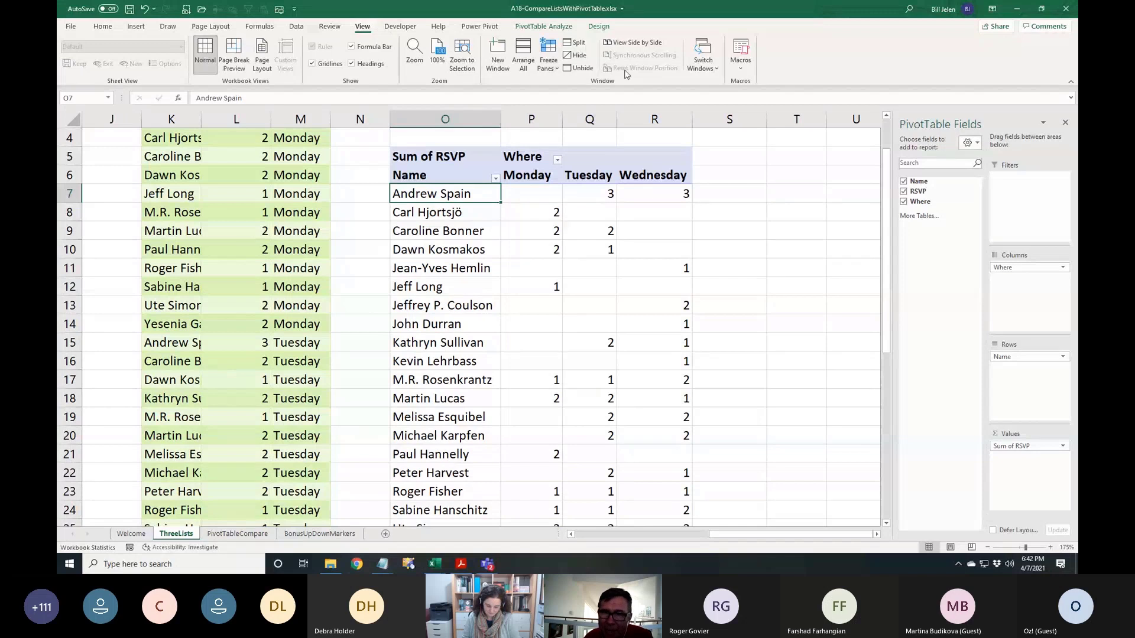
click(707, 68)
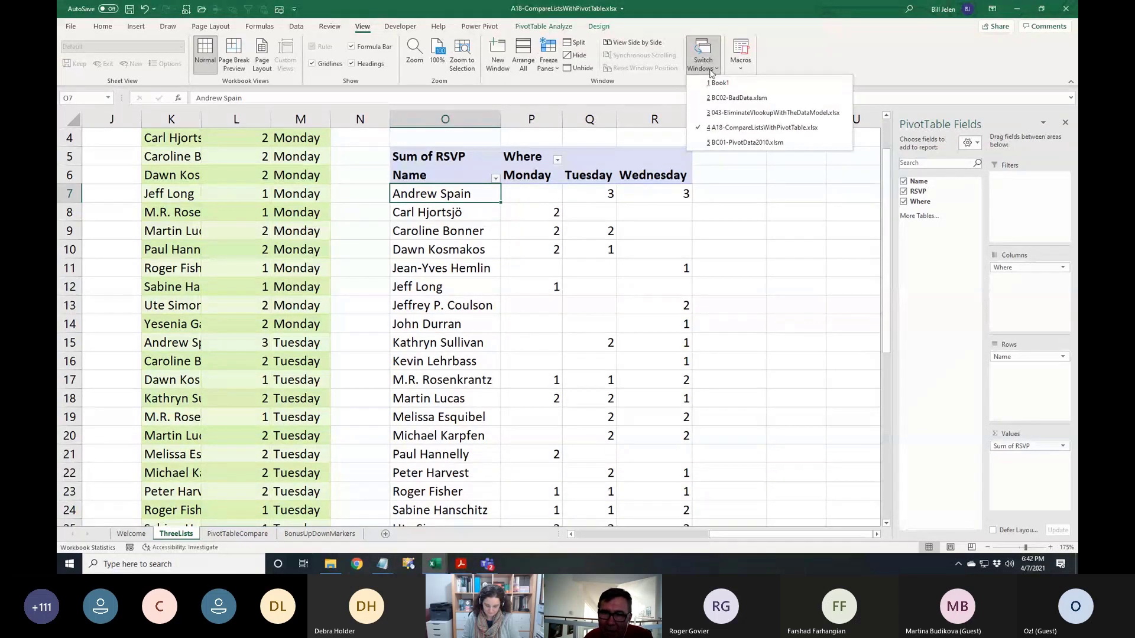
click(724, 112)
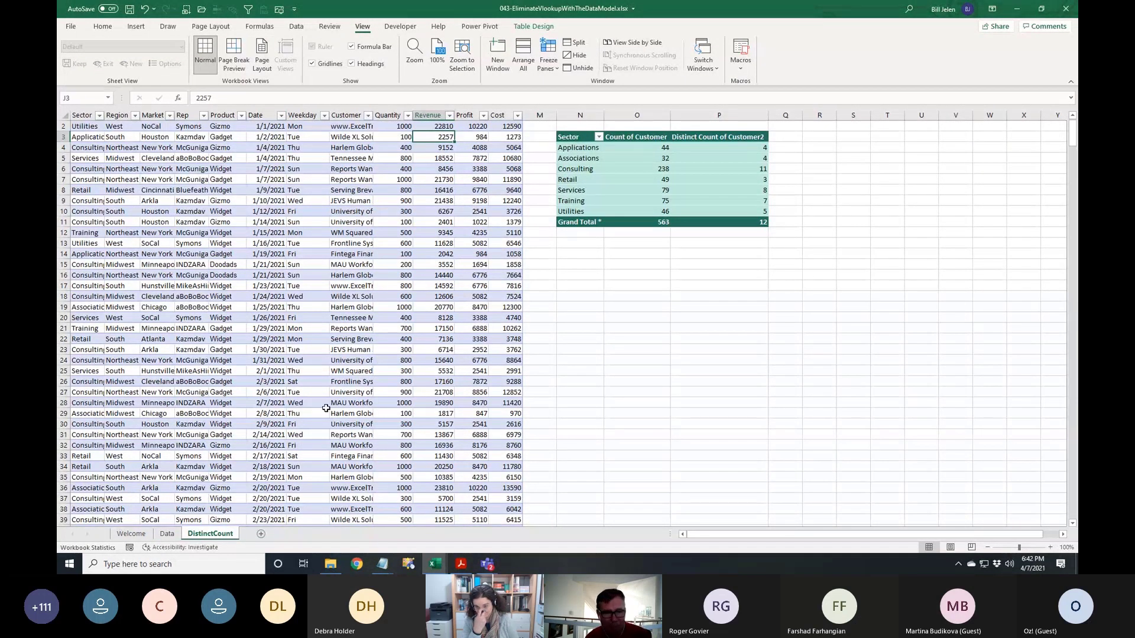
Go to the Data sheet, select customer Vertex42 in C2 and zoom to 160%
click(166, 533)
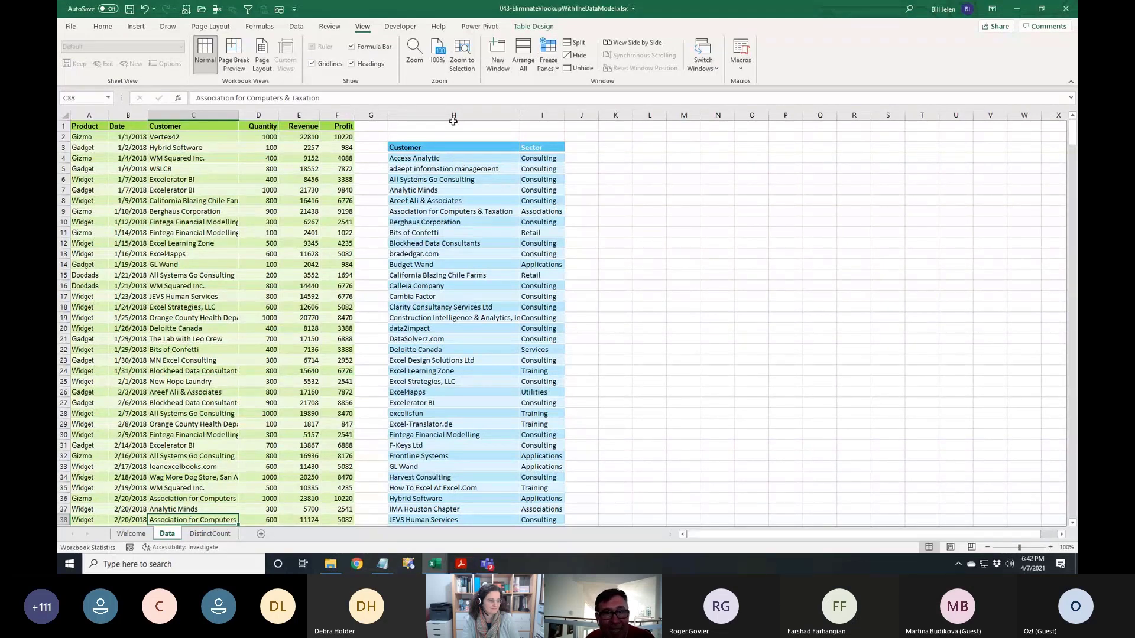
click(296, 27)
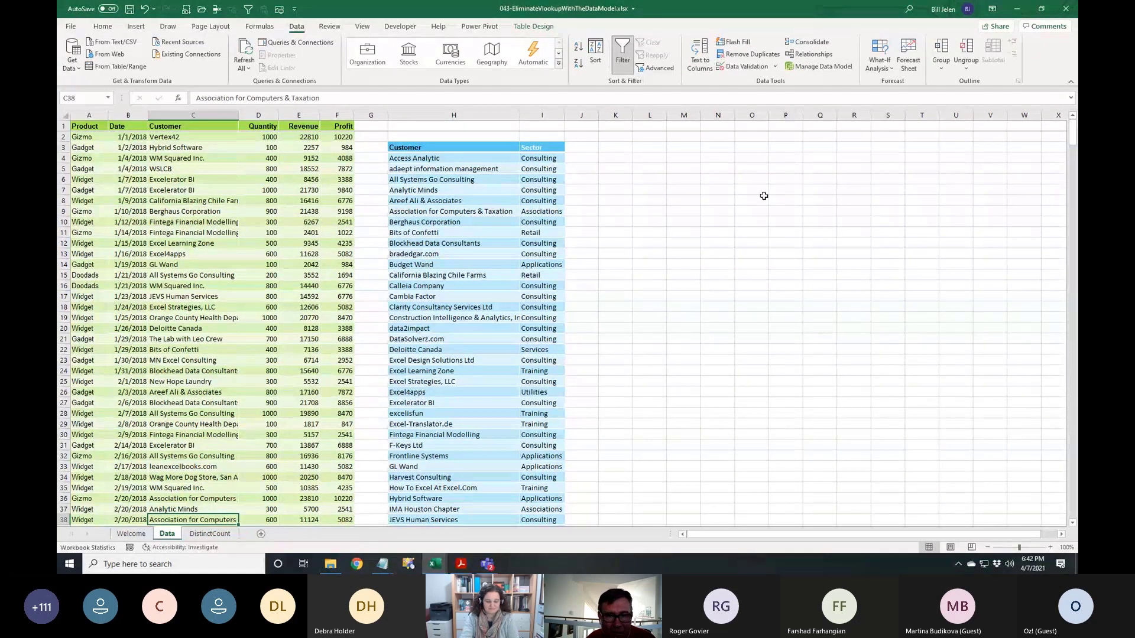
click(209, 140)
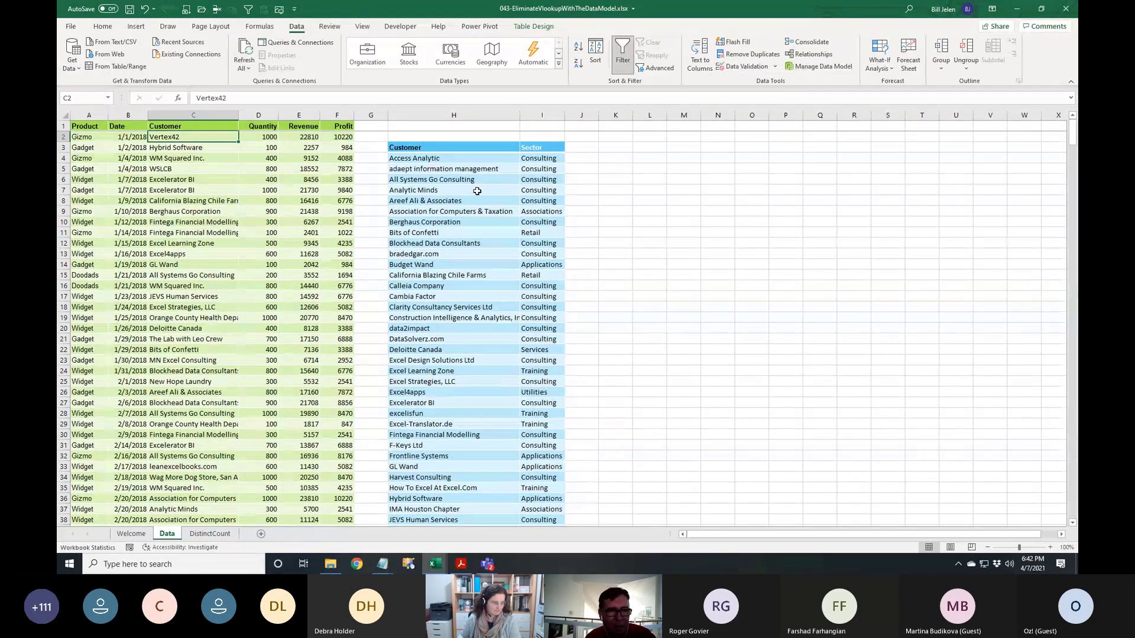
ctrl+scroll(210, 288, up, 1)
ctrl+scroll(210, 287, up, 3)
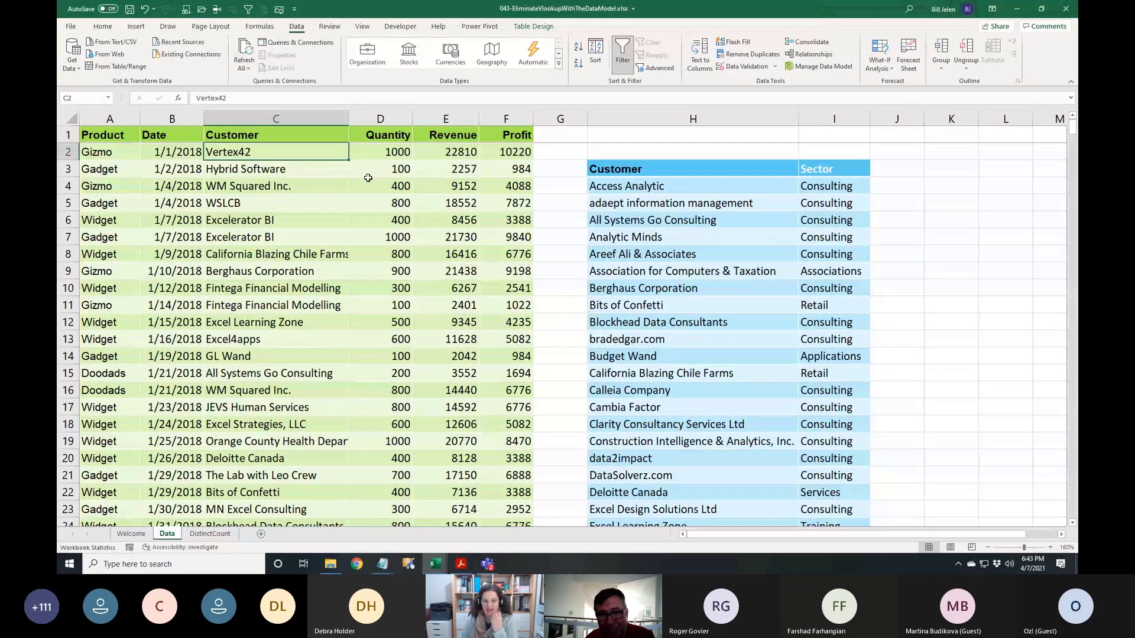
click(299, 172)
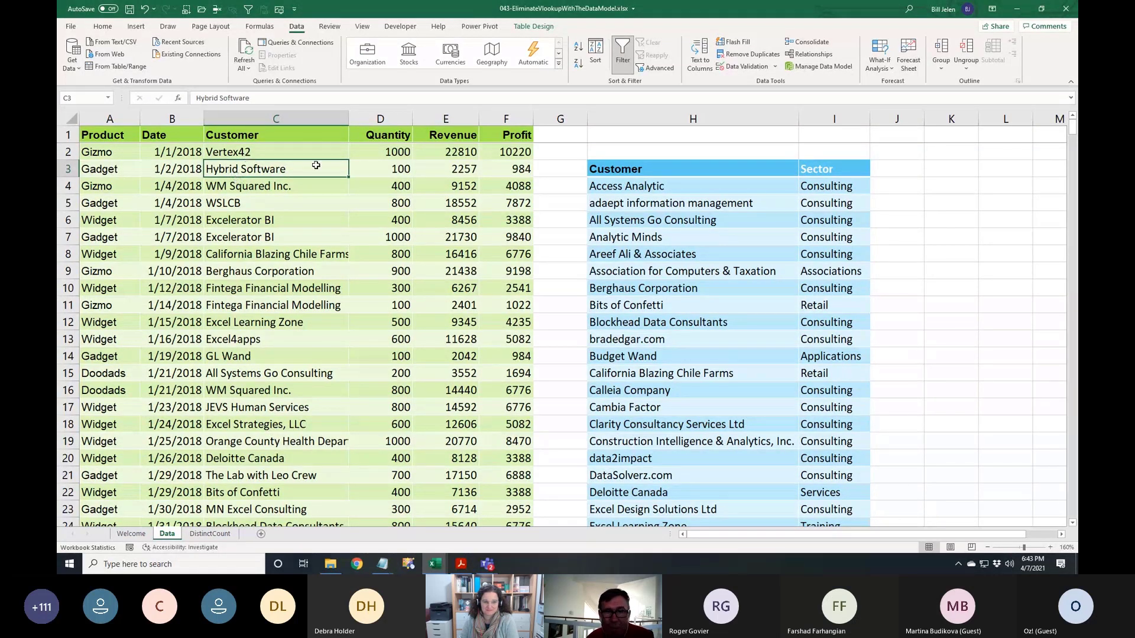
click(532, 27)
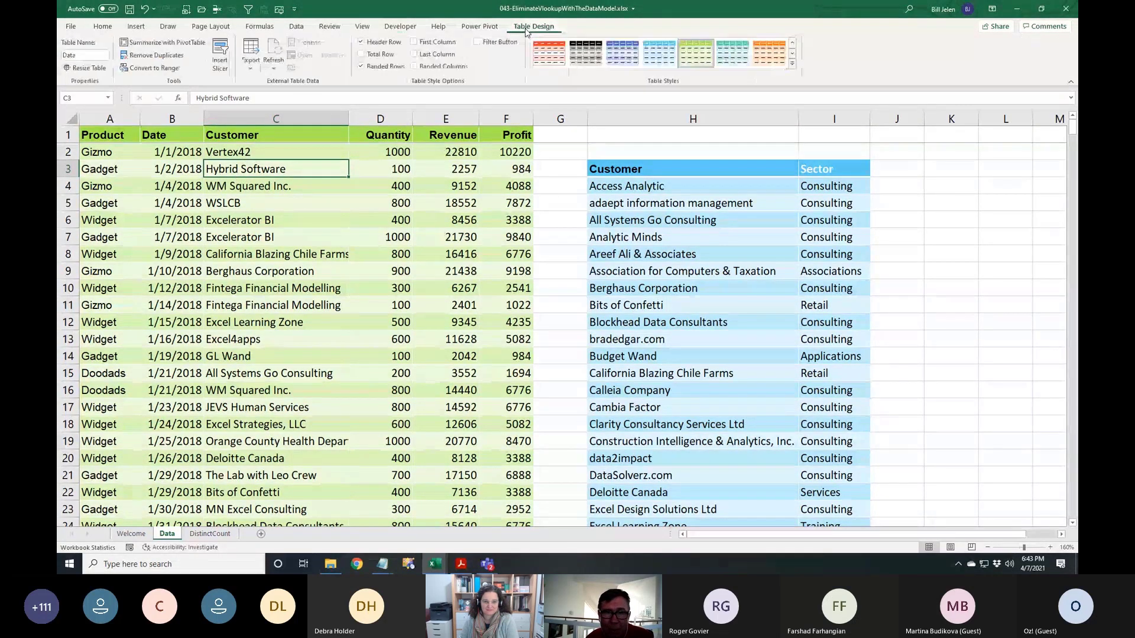
click(656, 215)
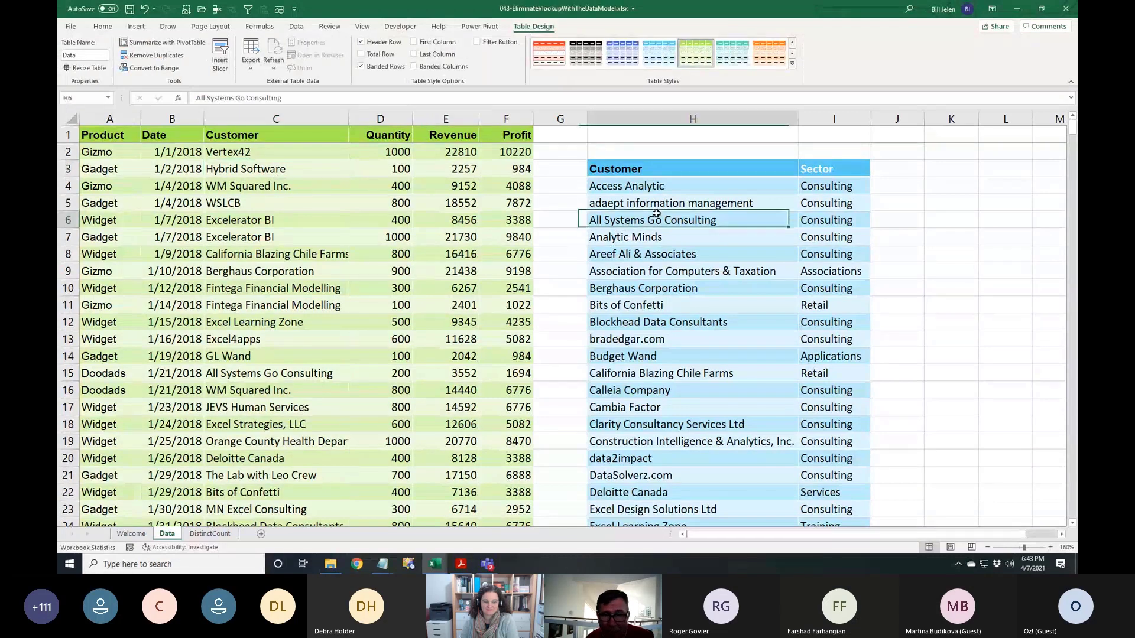
click(294, 185)
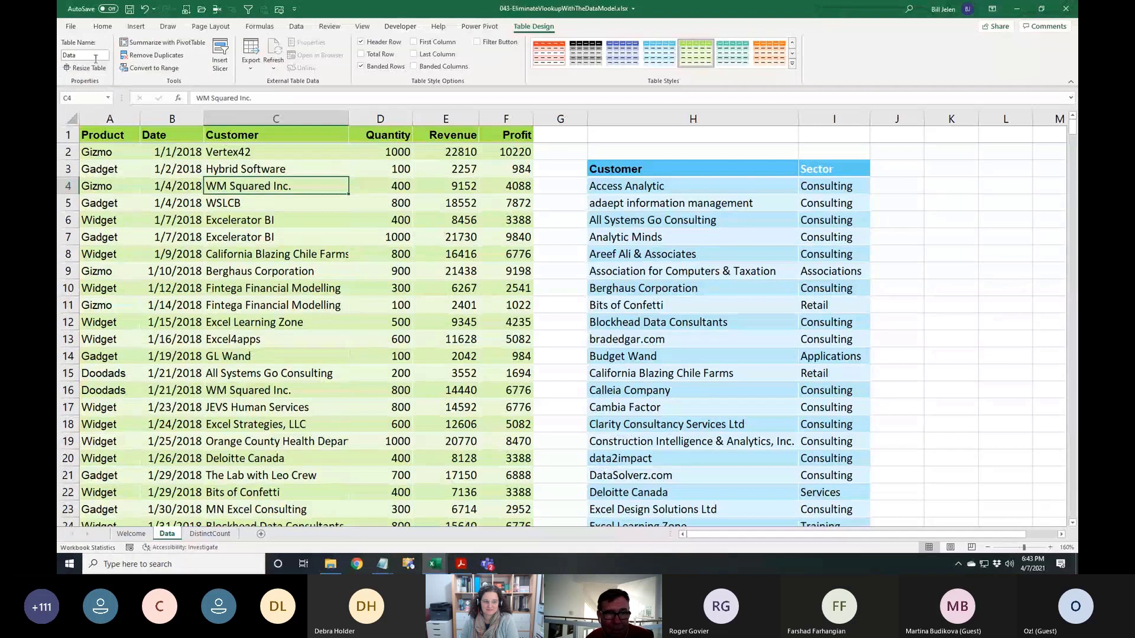
click(721, 220)
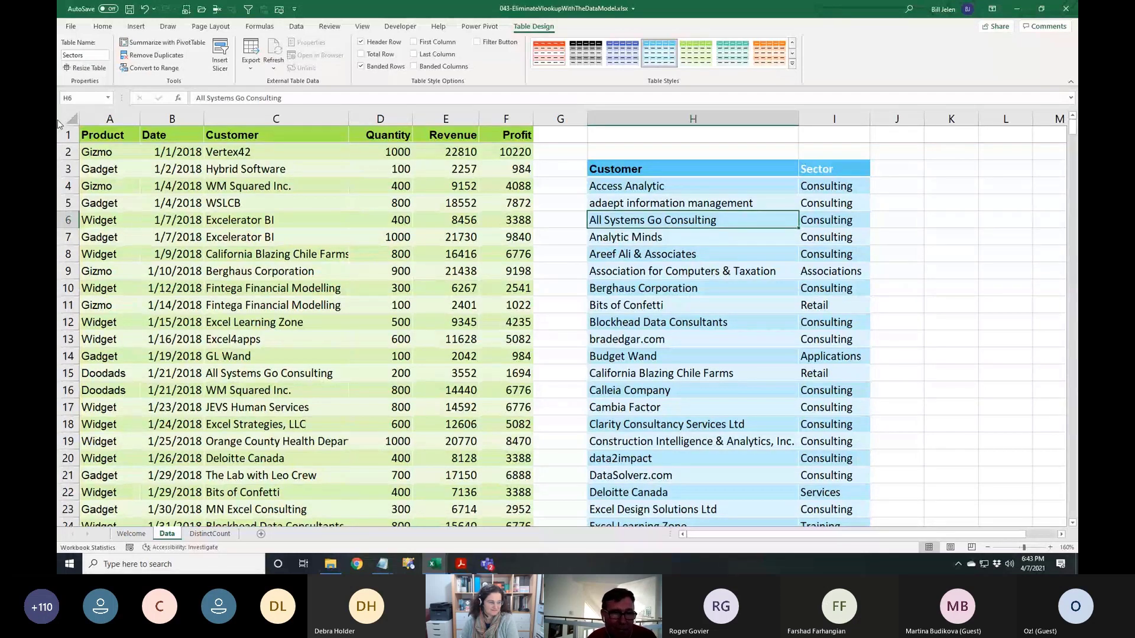
click(113, 153)
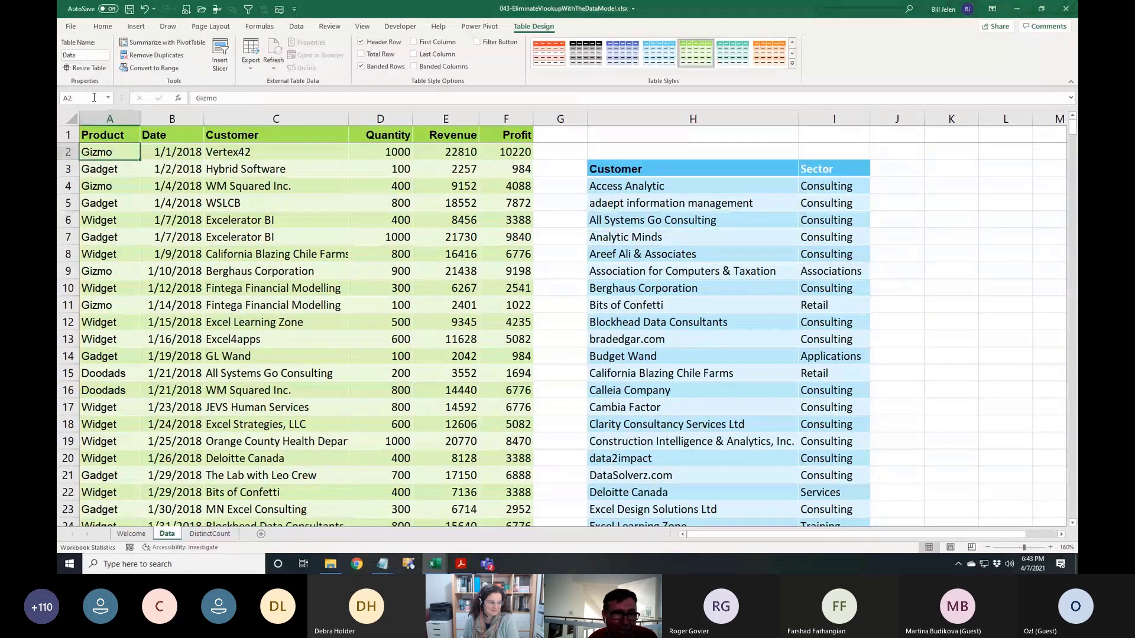
Insert a PivotTable from the Data table on a new sheet, adding it to the Data Model
click(136, 27)
click(75, 64)
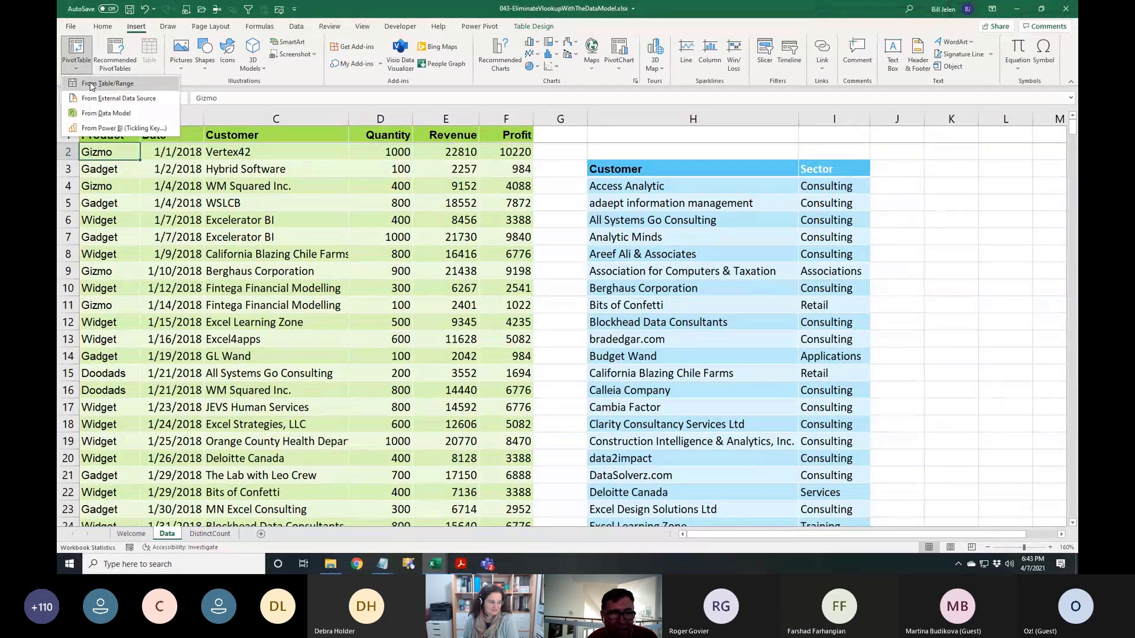
click(90, 85)
click(313, 236)
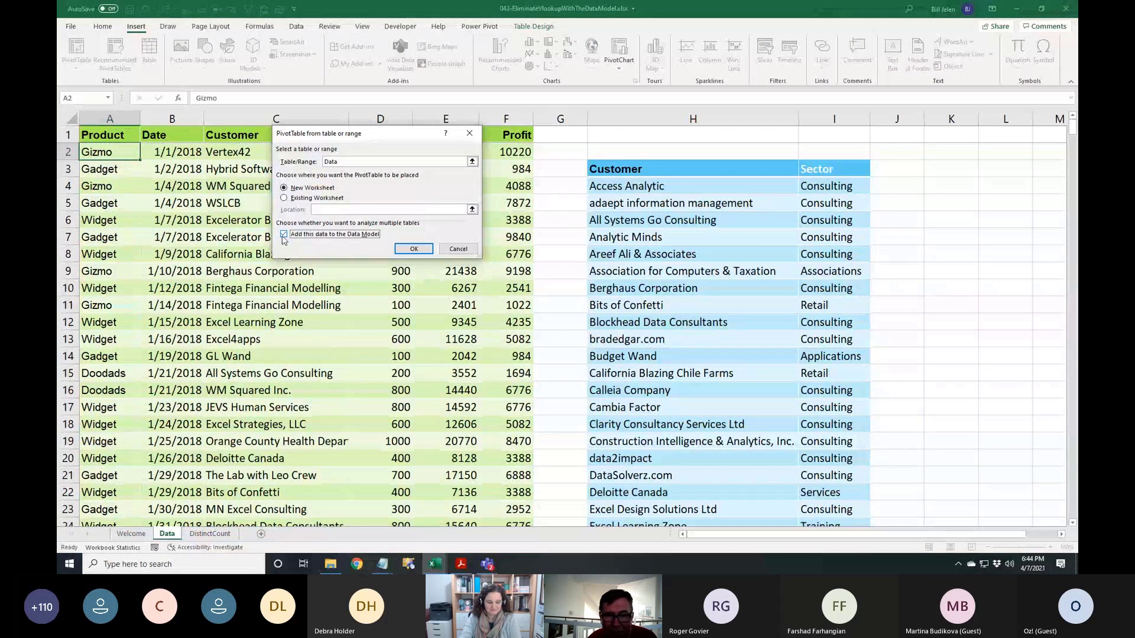
click(413, 249)
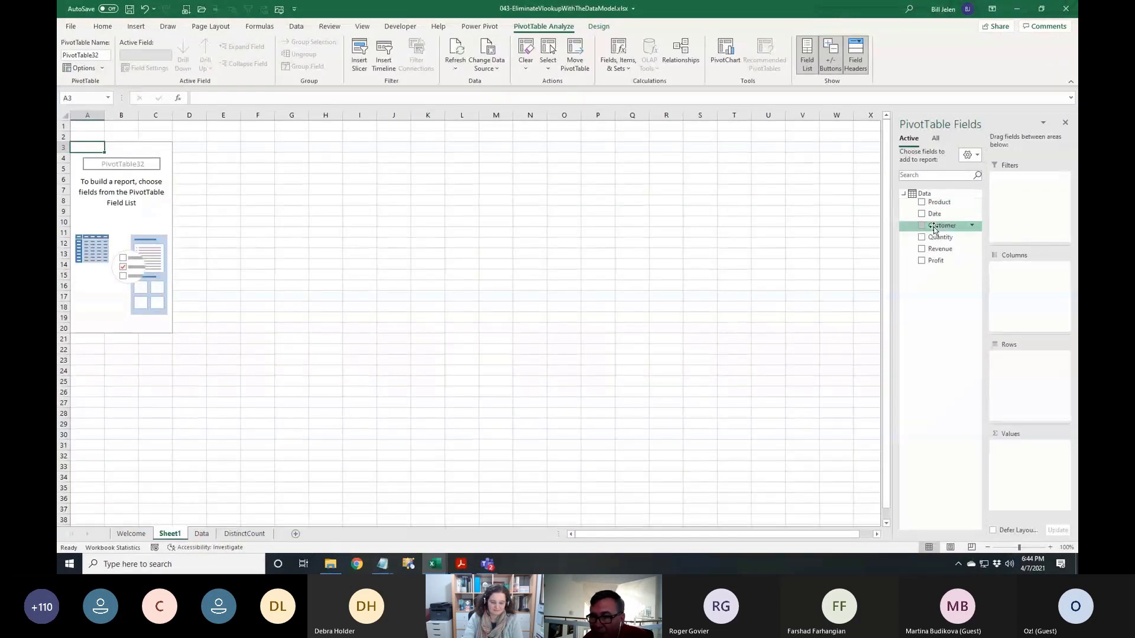
Put Customer in Rows and sum Revenue for each customer
drag(941, 226, 1008, 272)
drag(940, 248, 1034, 452)
drag(1023, 267, 1021, 371)
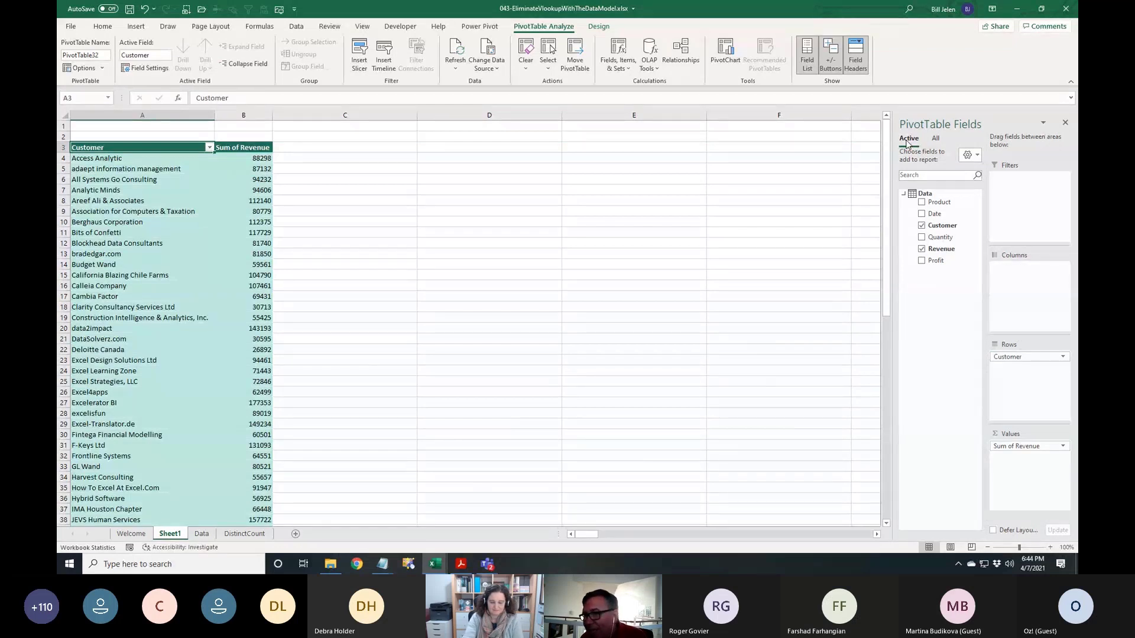
Add Sector from the Sectors table above Customer in Rows, then remove Customer
click(936, 140)
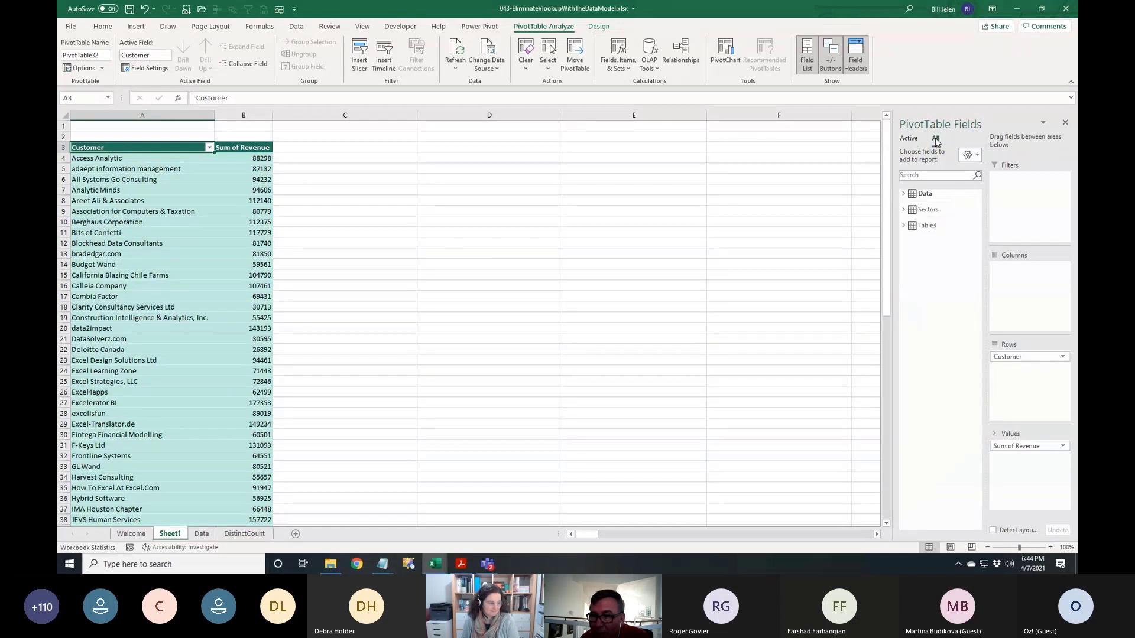
click(904, 211)
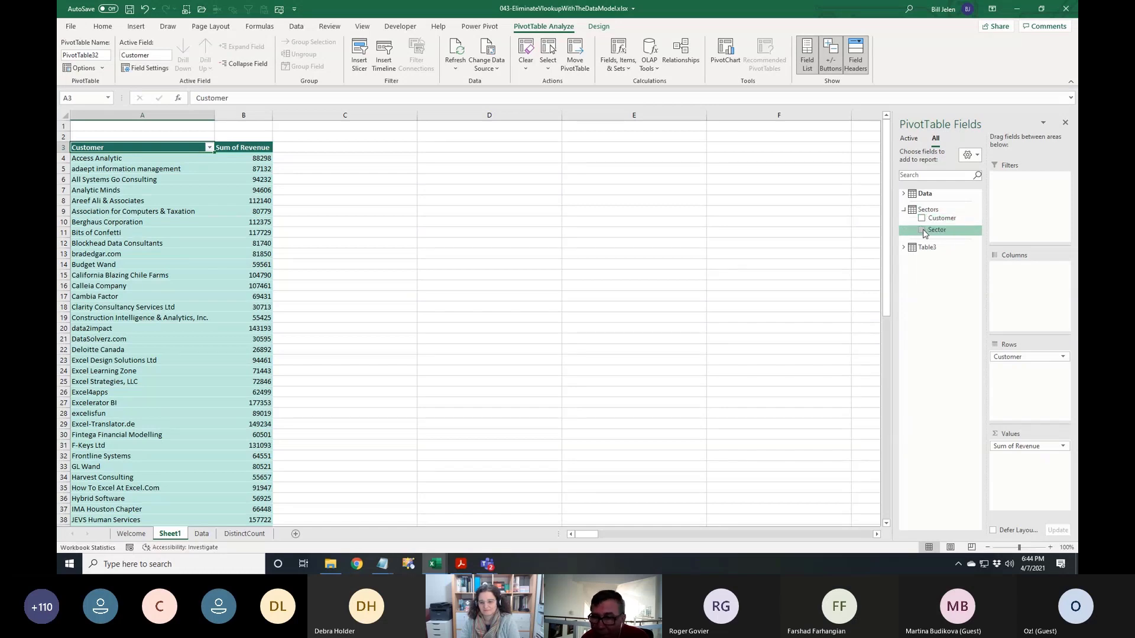
click(923, 231)
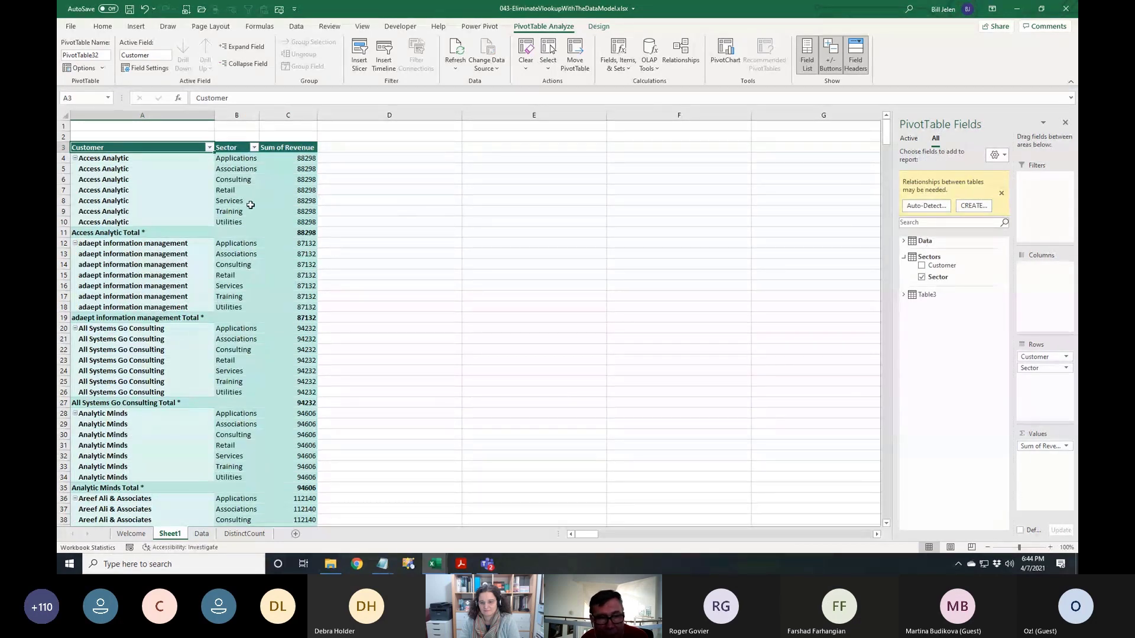
drag(1030, 367, 1038, 355)
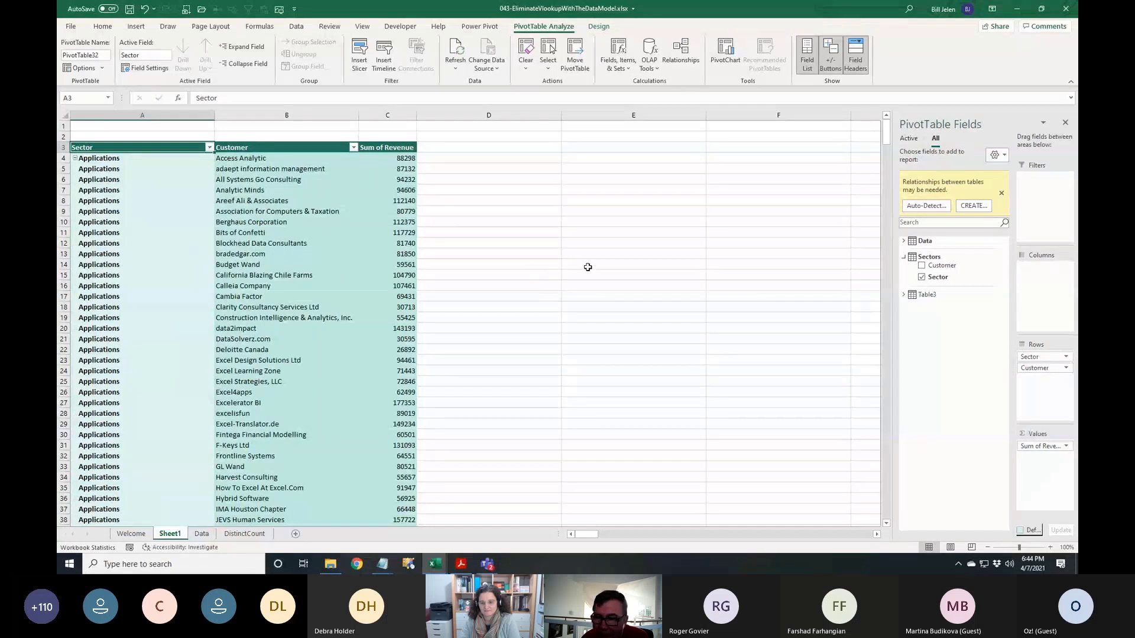
drag(1025, 367, 958, 370)
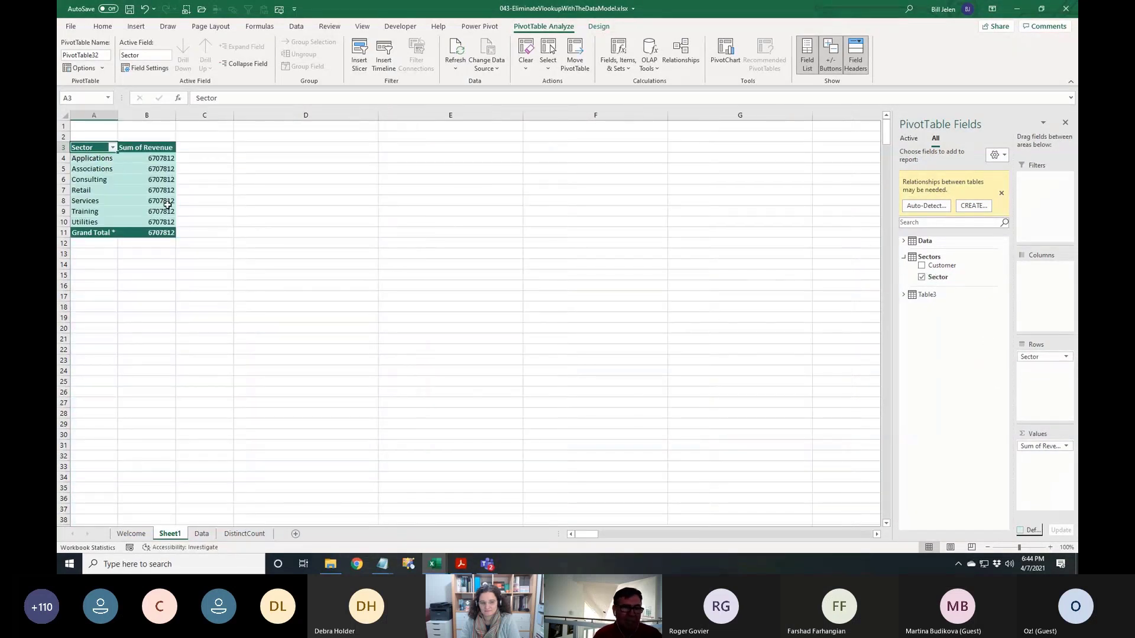
ctrl+scroll(299, 259, up, 9)
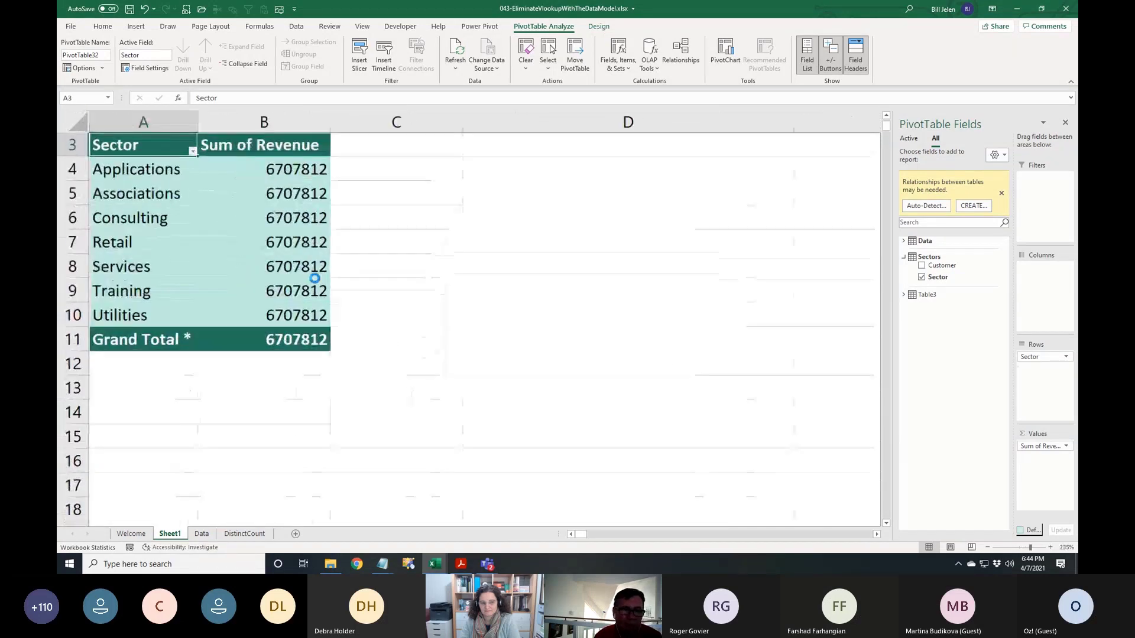
ctrl+scroll(315, 278, up, 2)
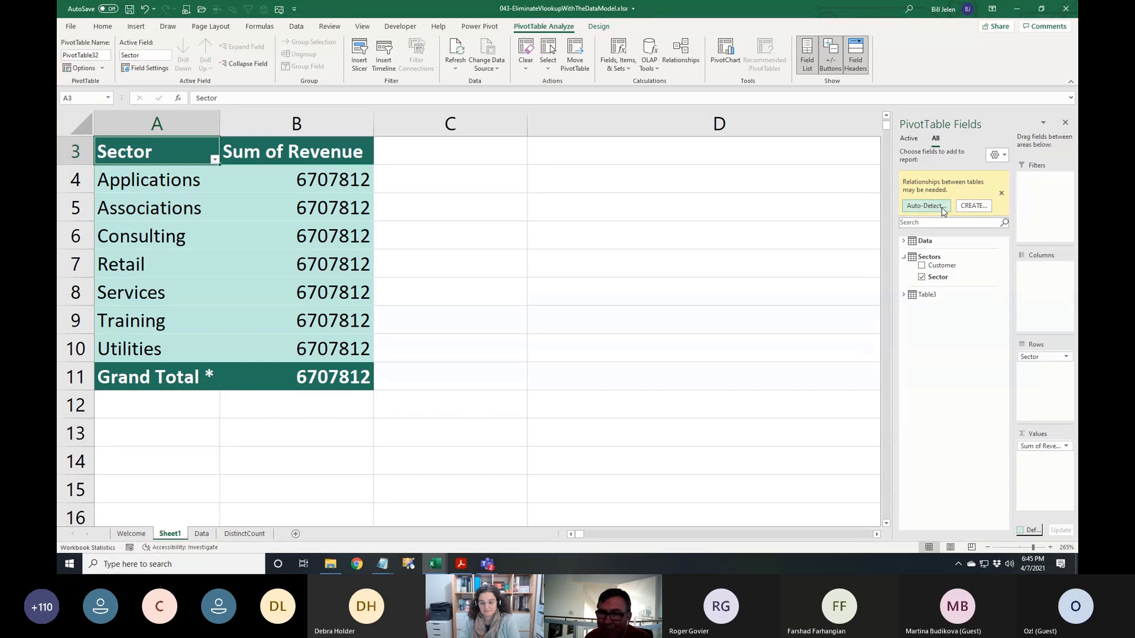
Fill in a Create Relationship linking Data's Customer column to Sectors, then cancel it
click(970, 207)
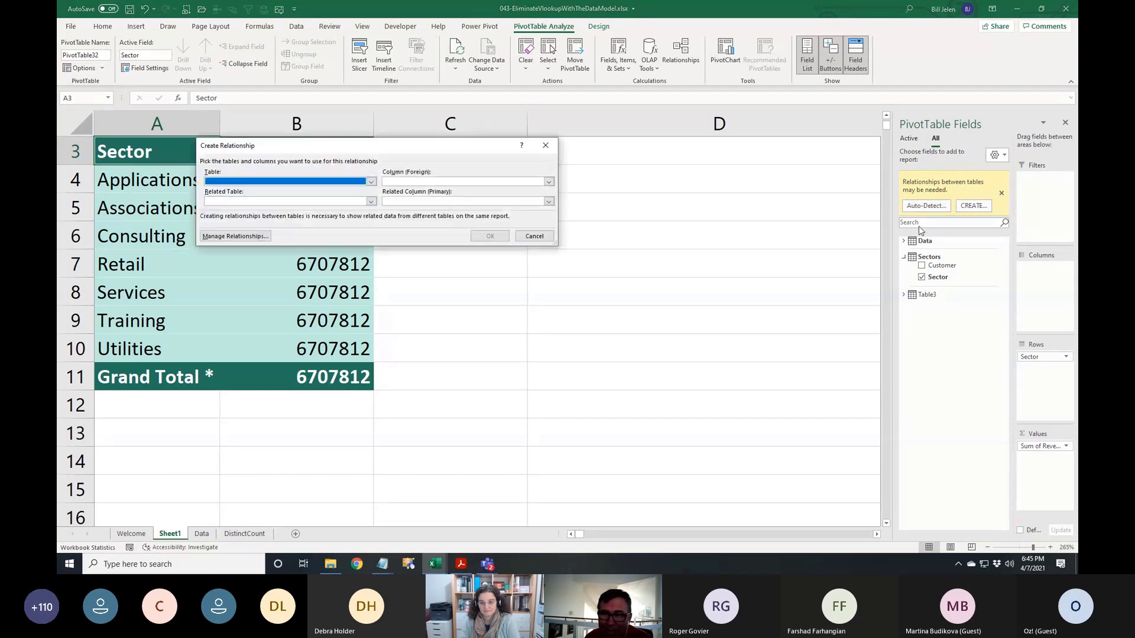
click(372, 182)
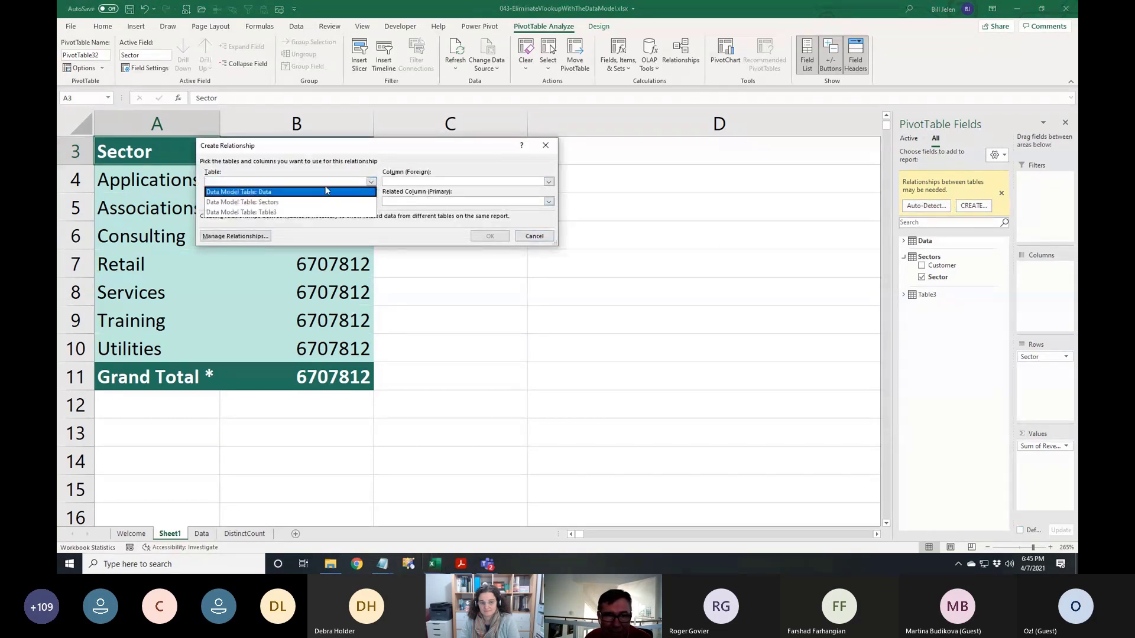
click(270, 193)
click(409, 185)
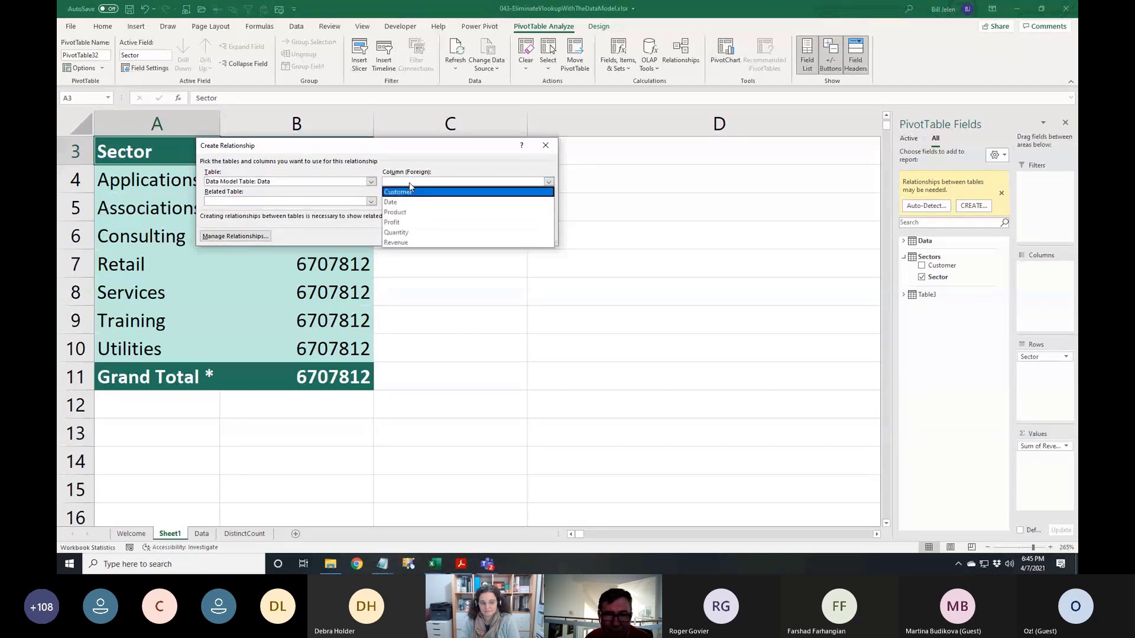
click(407, 193)
click(371, 202)
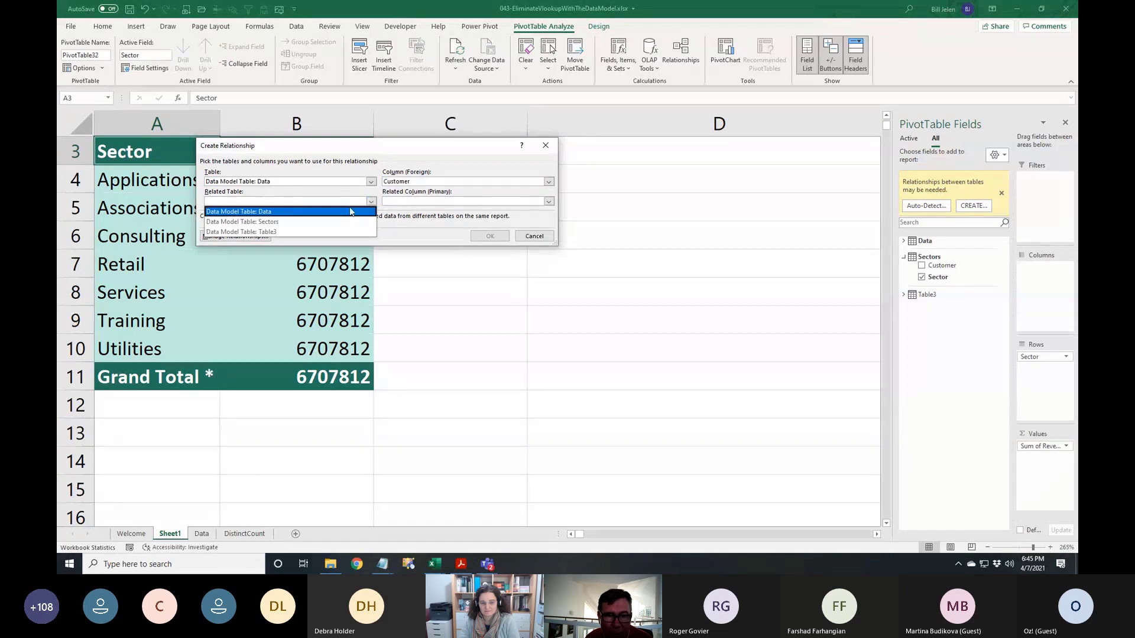
click(286, 223)
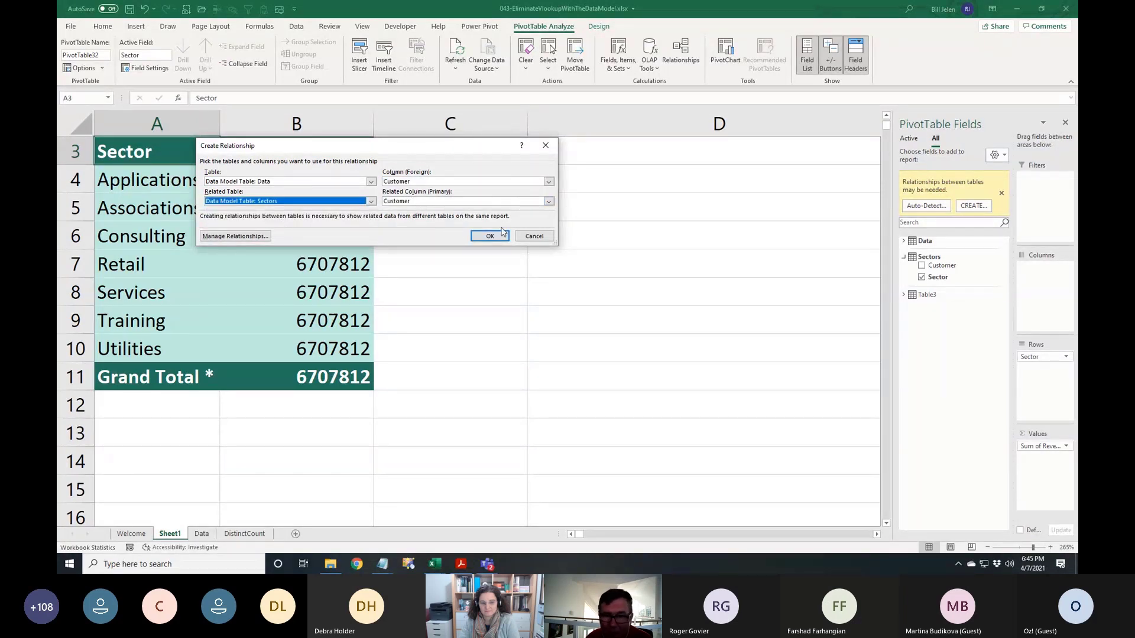
click(533, 237)
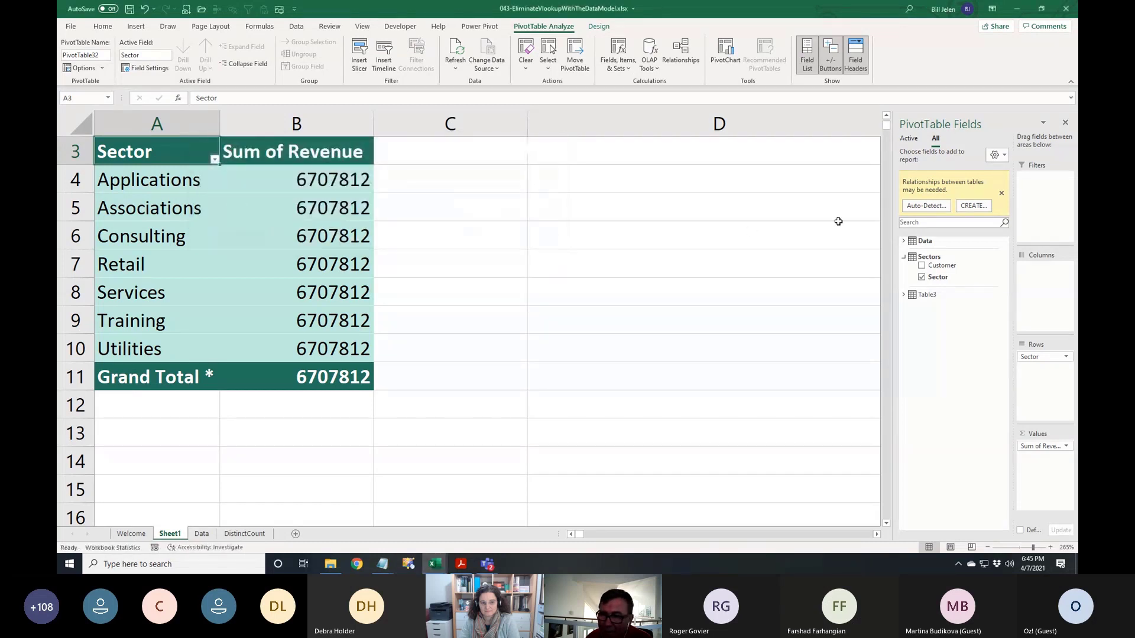
Auto-detect the table relationship and select the Associations revenue of 418988
click(926, 206)
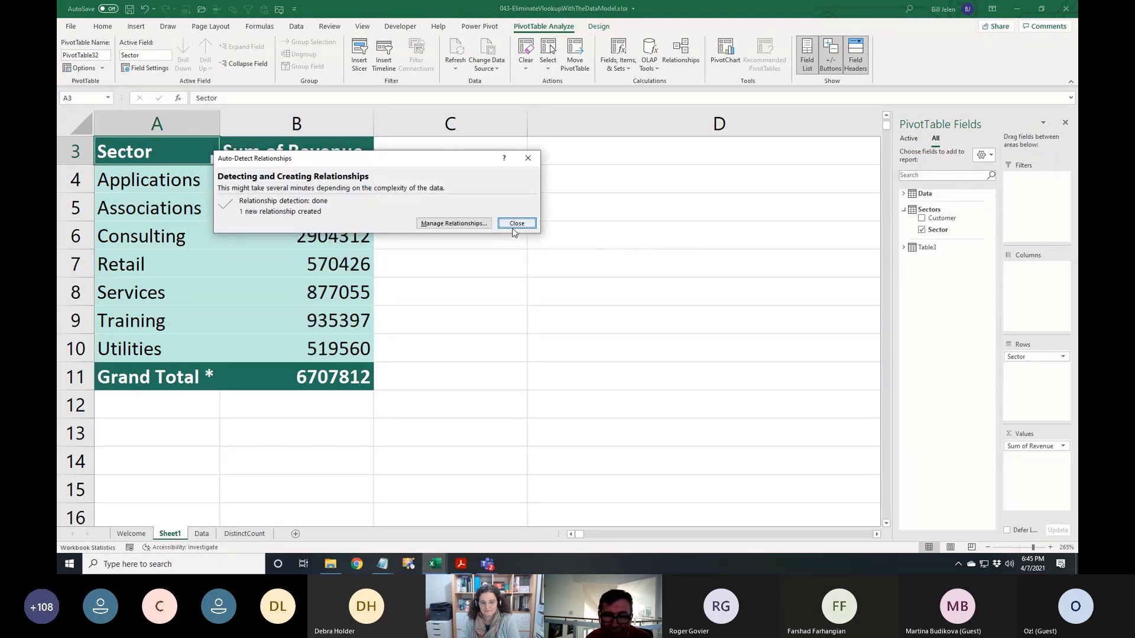
click(515, 224)
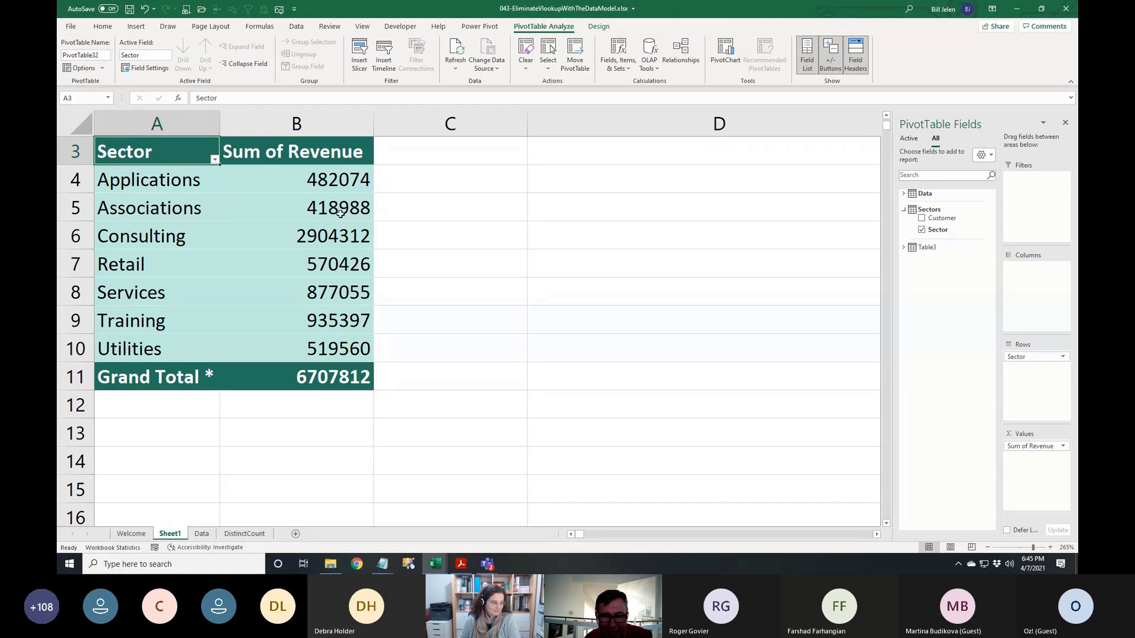
mouse_move(341, 210)
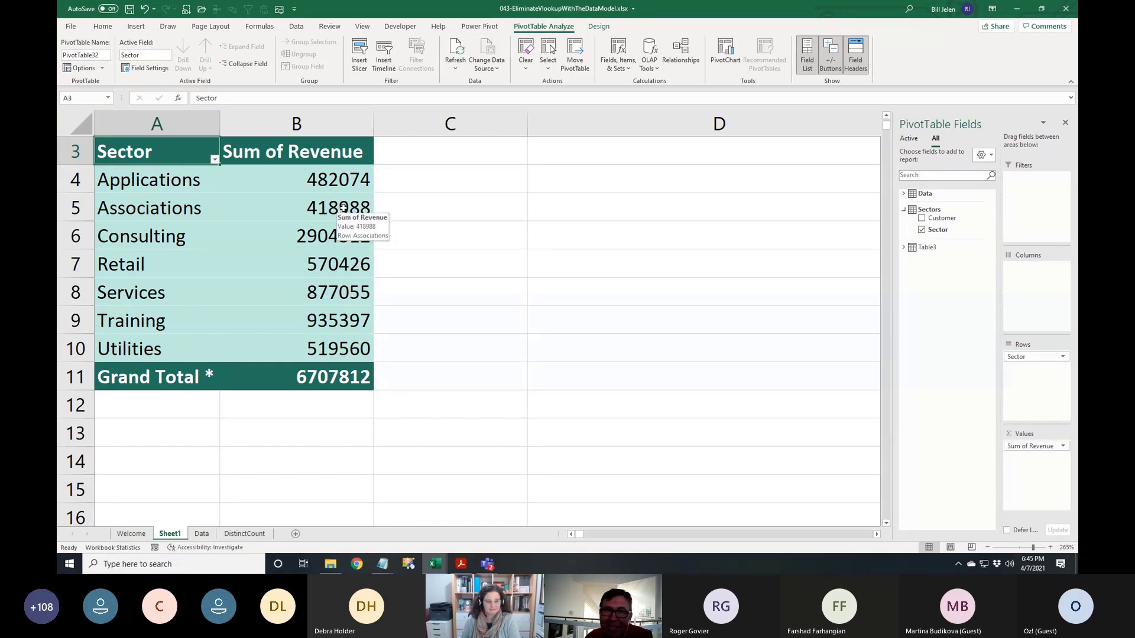
click(341, 209)
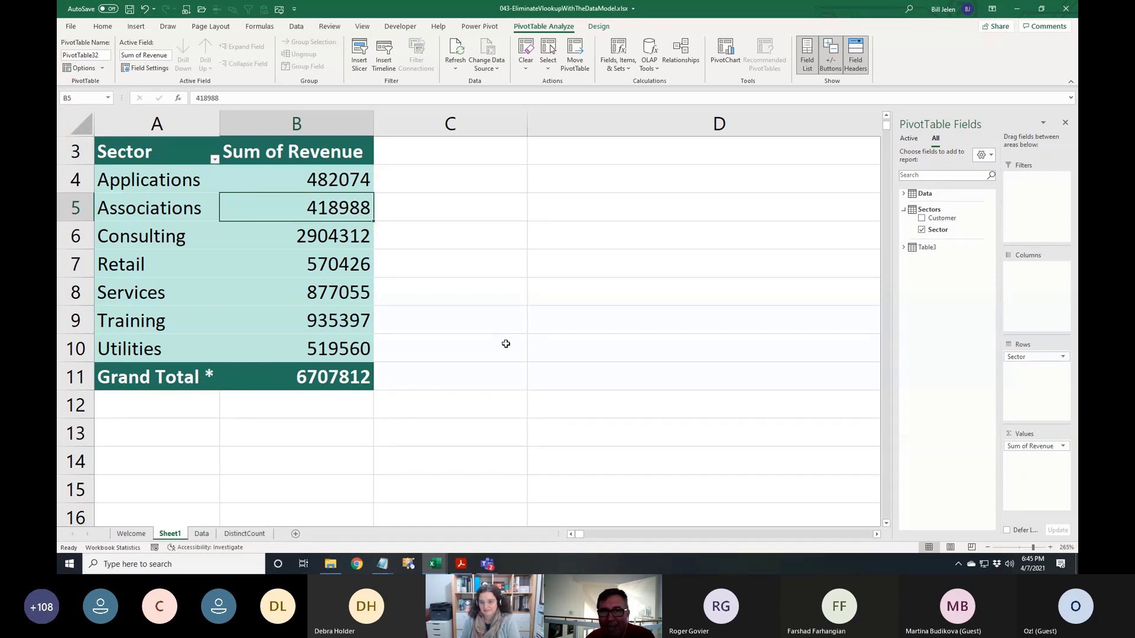
From the DistinctCount sheet, open BC01-PivotData2010.xlsm from the recent workbooks list
click(241, 534)
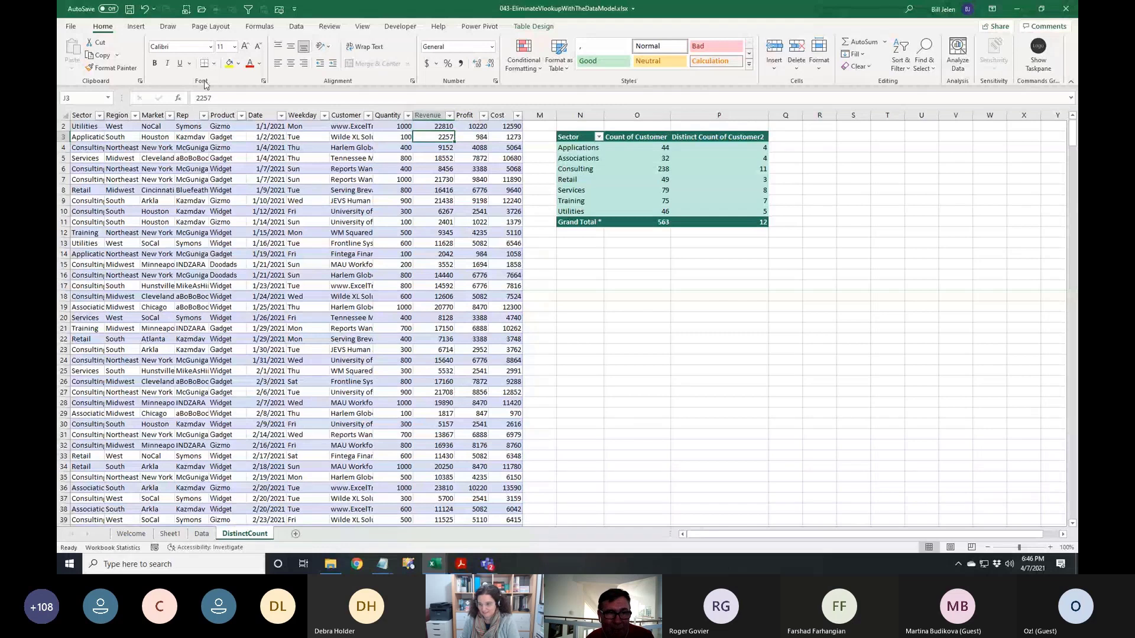
click(201, 10)
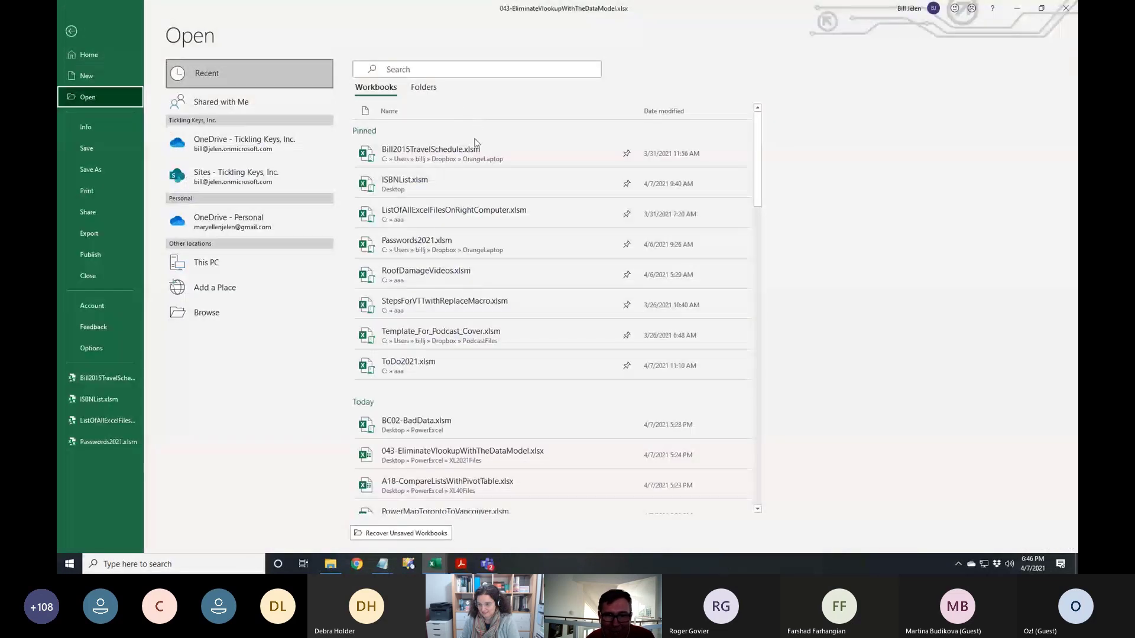
scroll(444, 470, down, 3)
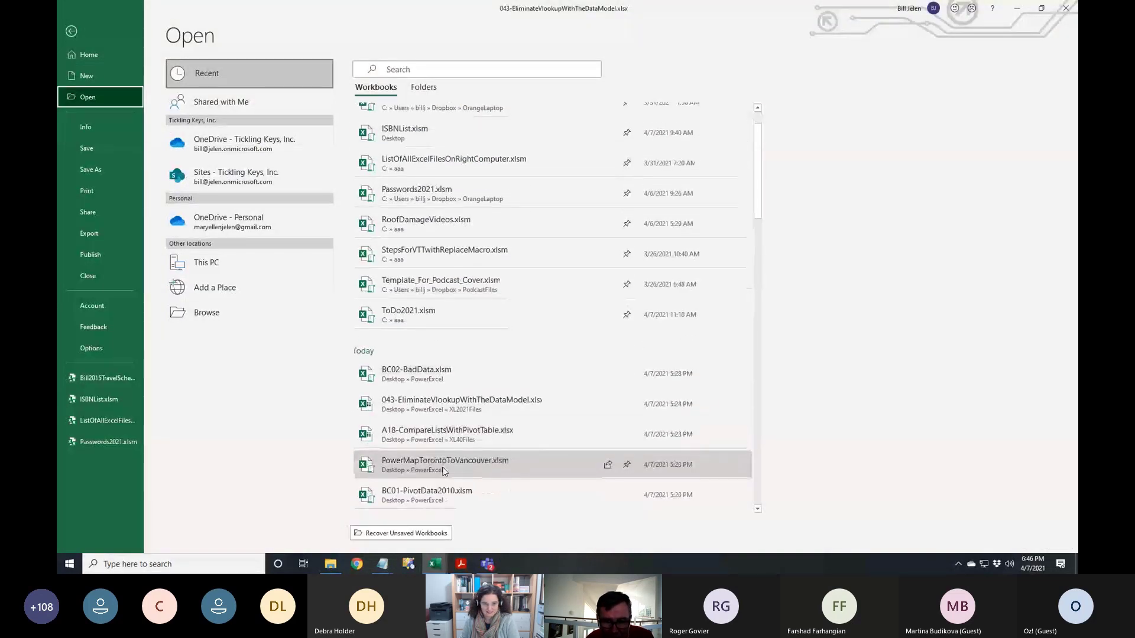
click(434, 441)
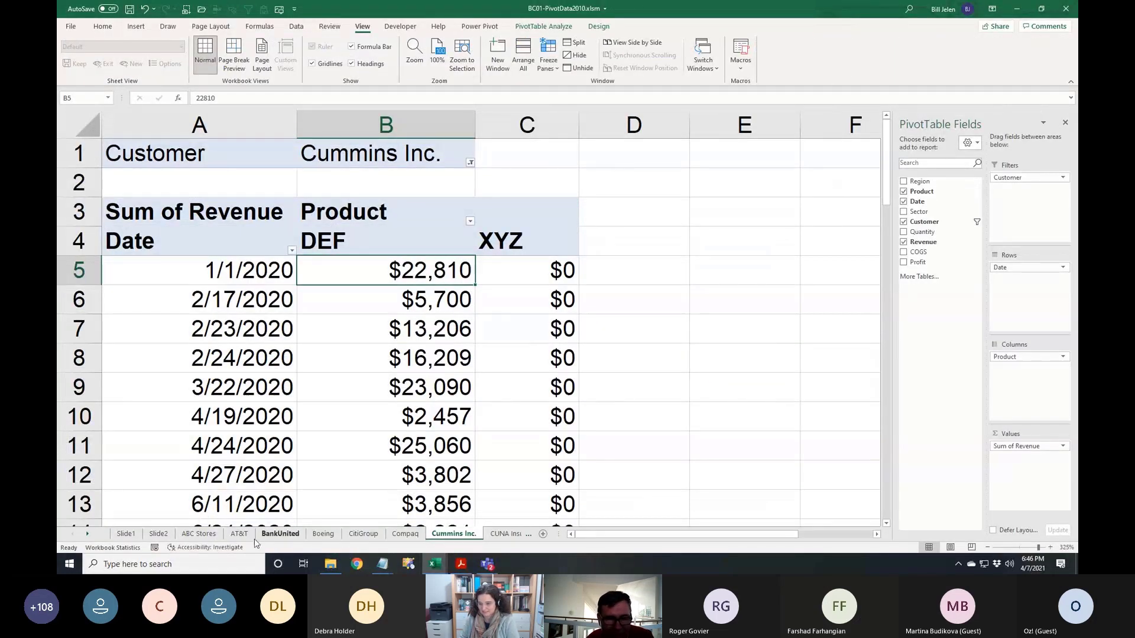
Close BC01-PivotData2010 with Don't Save and return to the recent workbooks list
click(71, 28)
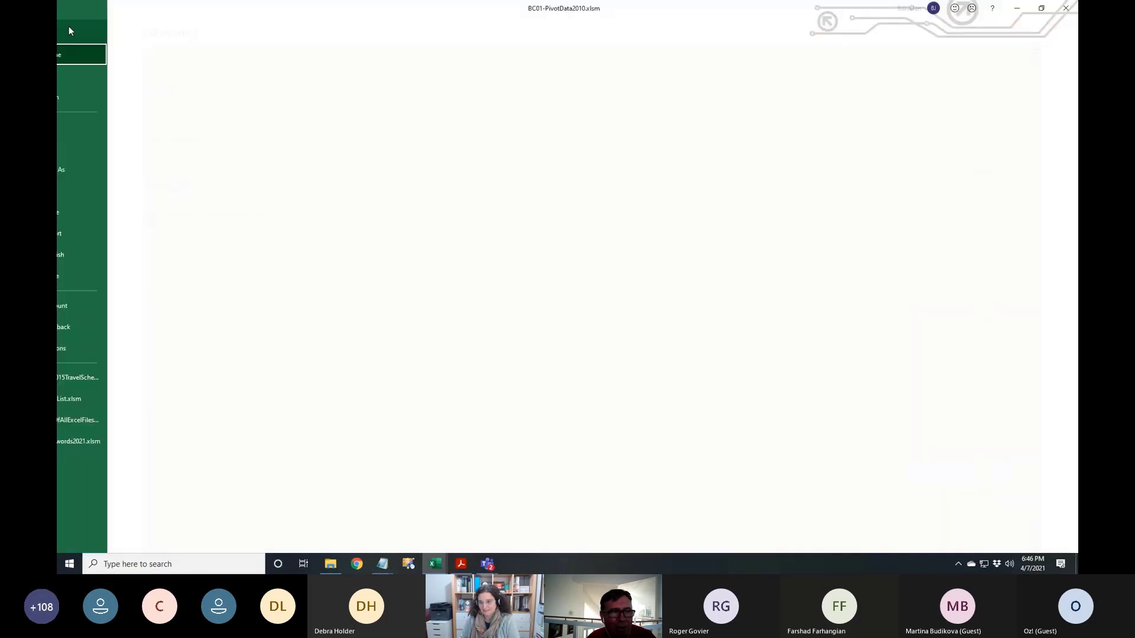
click(87, 275)
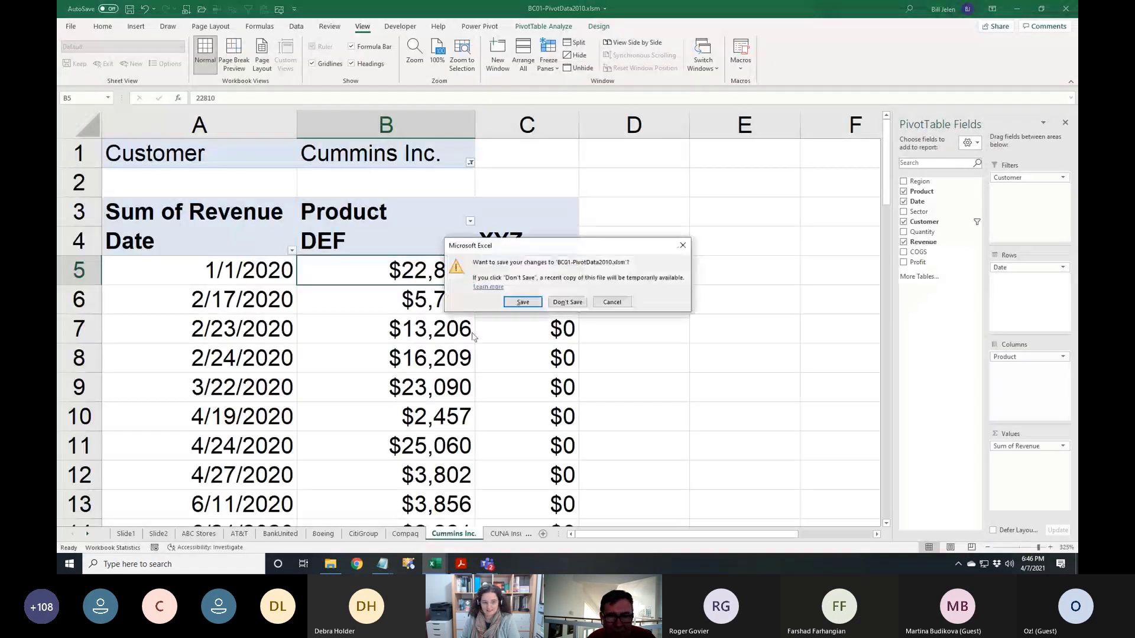
click(562, 299)
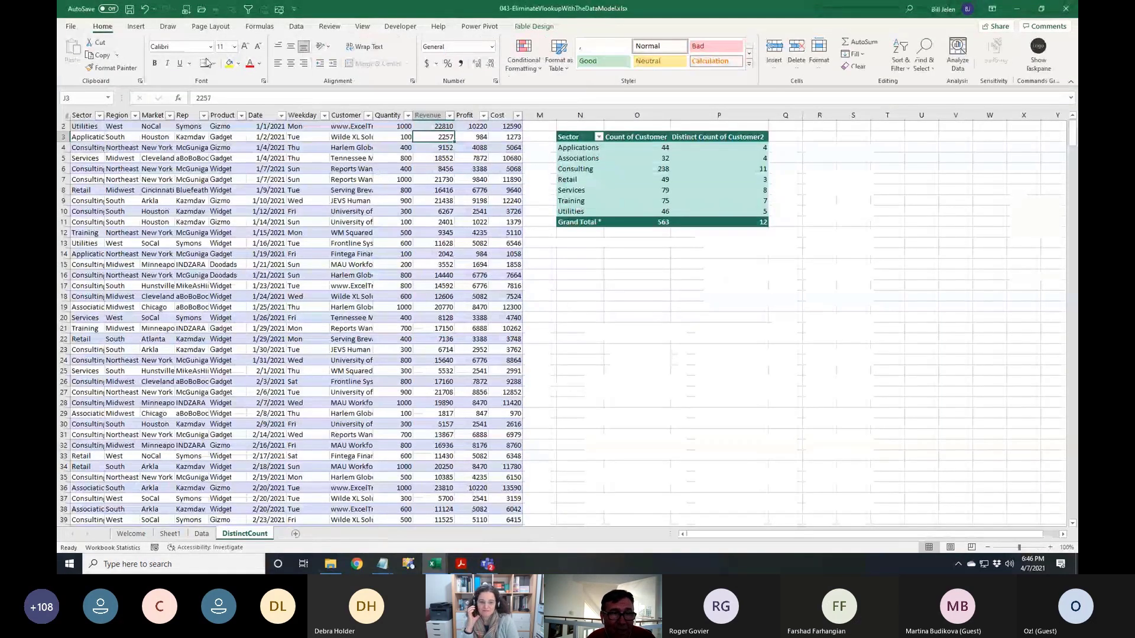
click(202, 9)
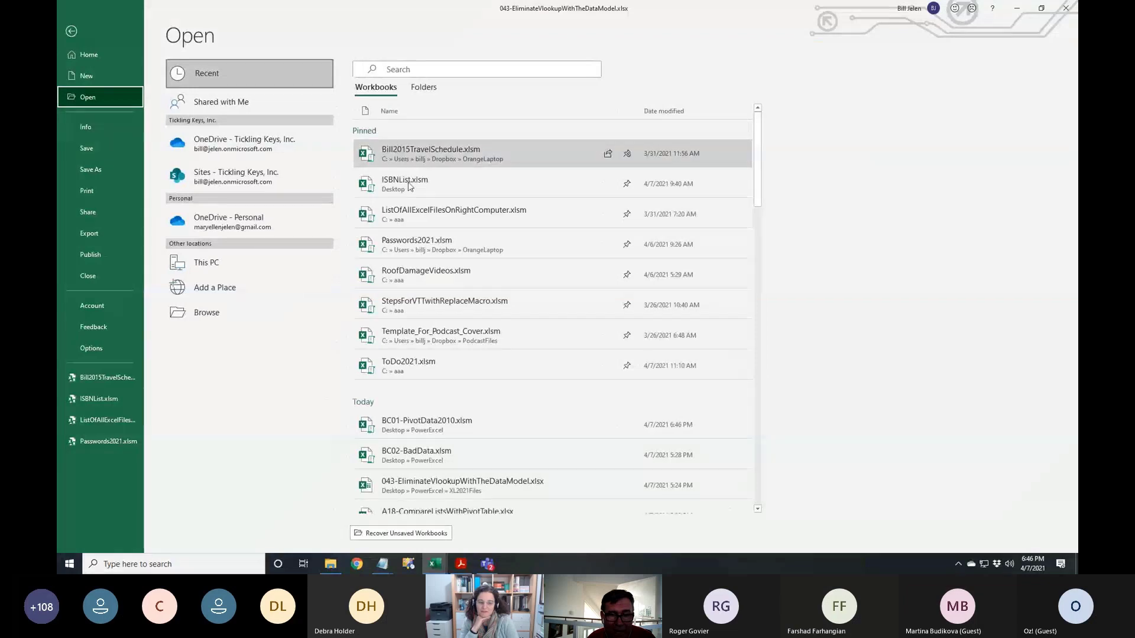
Open BC01-PivotData2010.xlsm from the Recent list, landing on its Data sheet
click(408, 424)
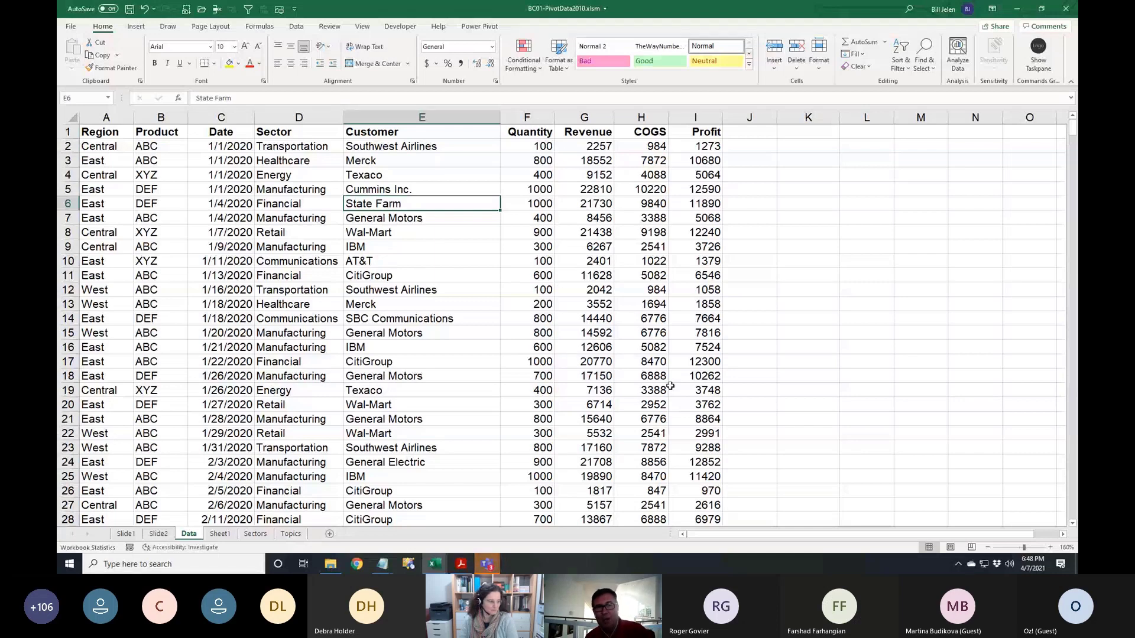
Insert a PivotTable on a new sheet with Sector rows and Count of Customer values, totaling 563
click(133, 28)
click(82, 48)
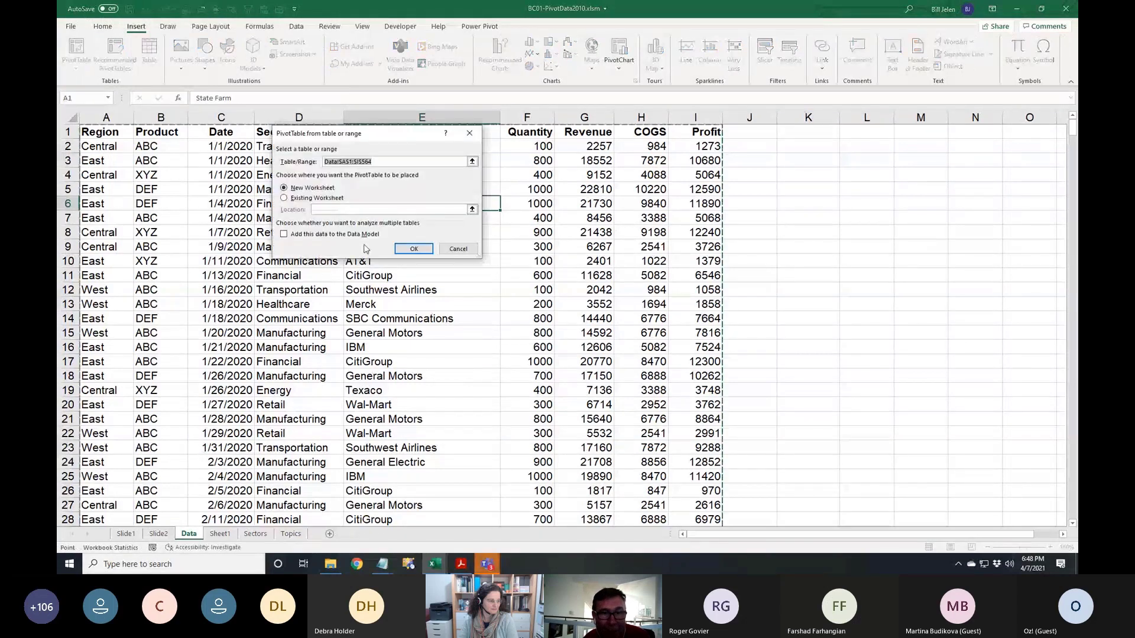
click(414, 251)
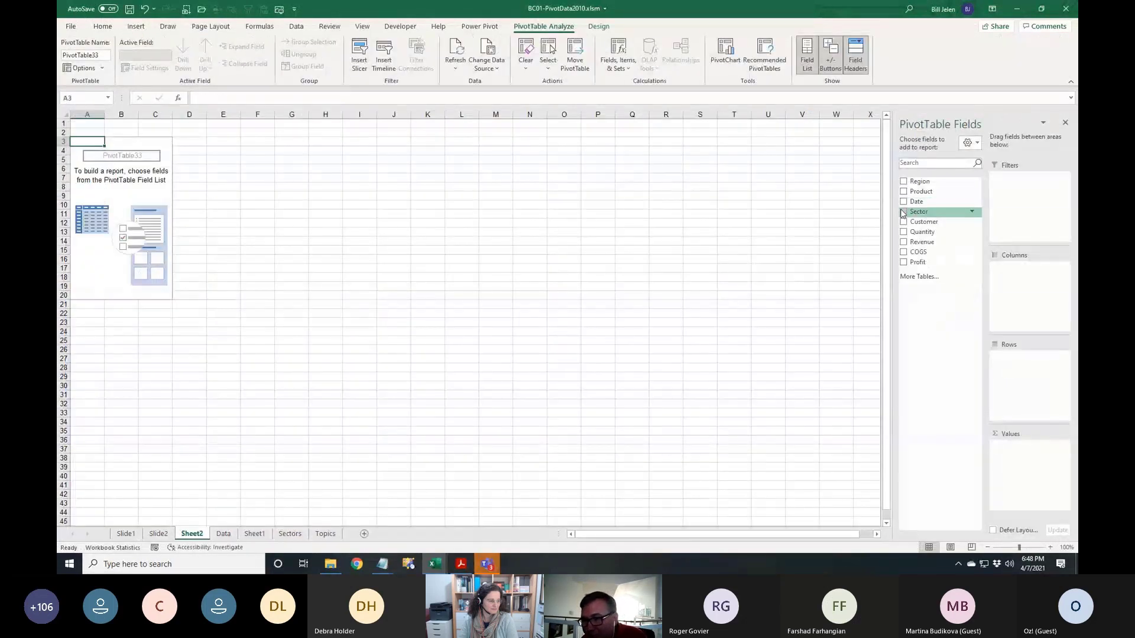
click(902, 214)
click(903, 221)
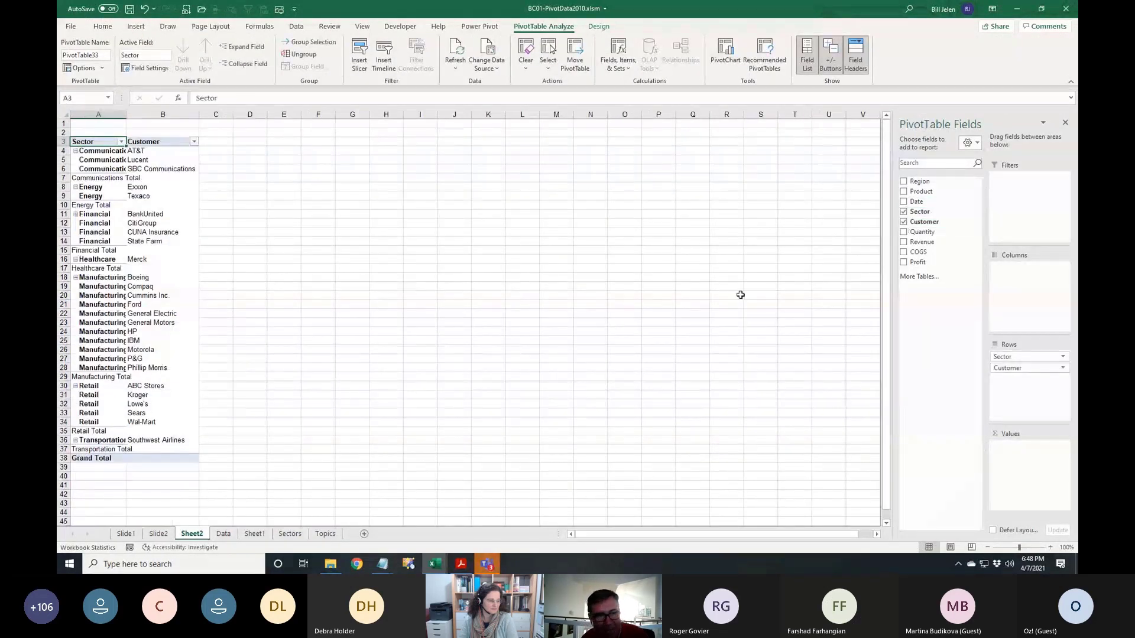
ctrl+scroll(408, 333, up, 7)
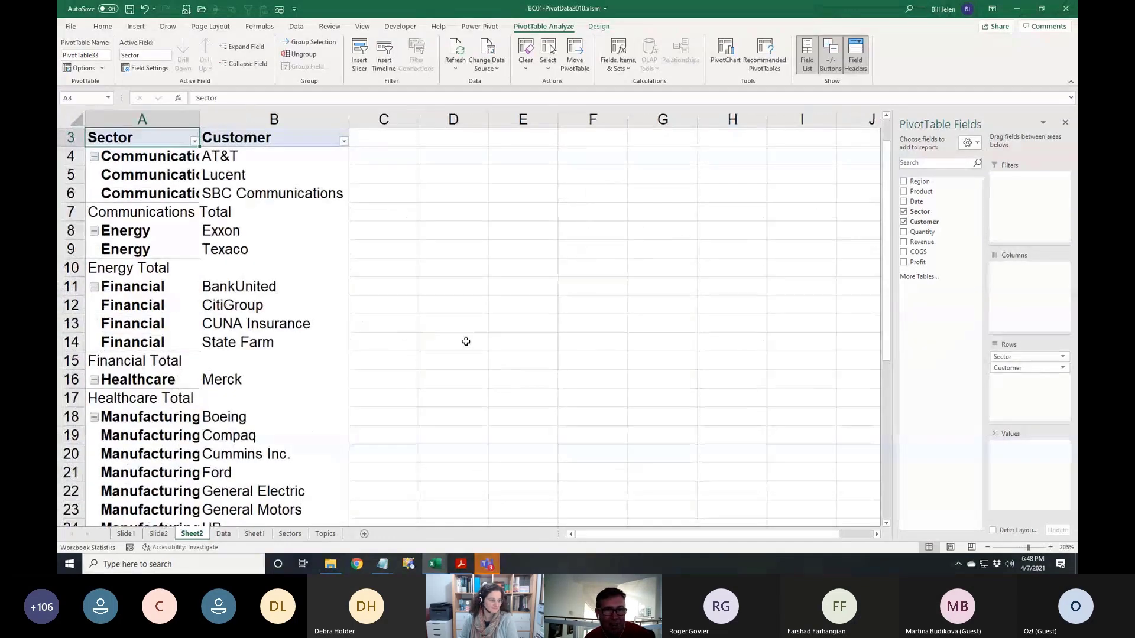
ctrl+scroll(213, 192, up, 6)
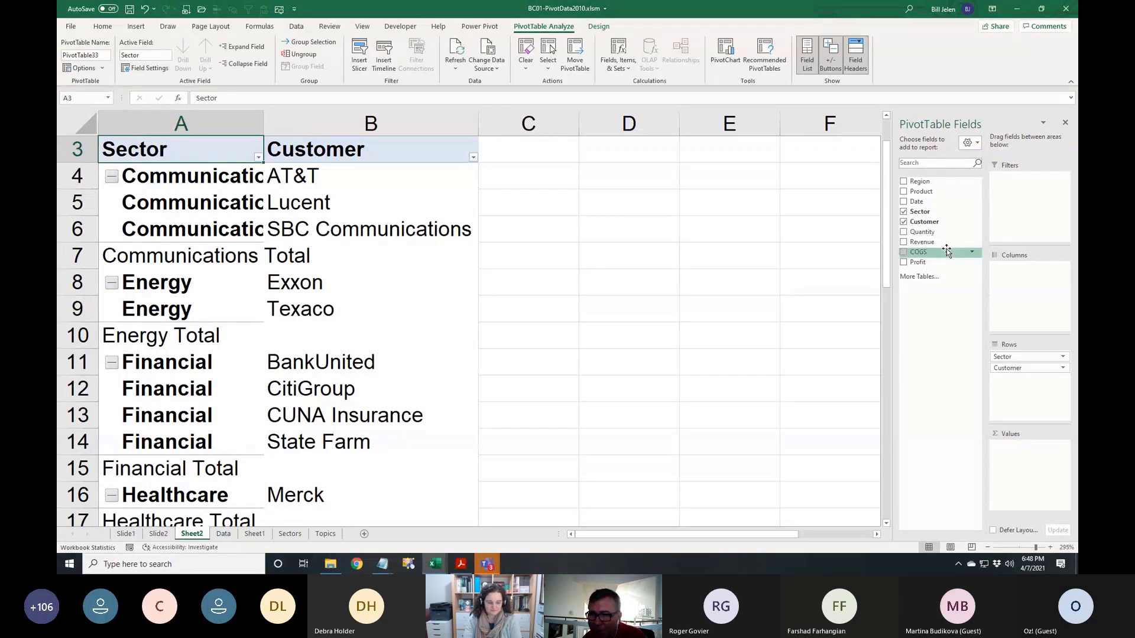
drag(1005, 371, 1033, 467)
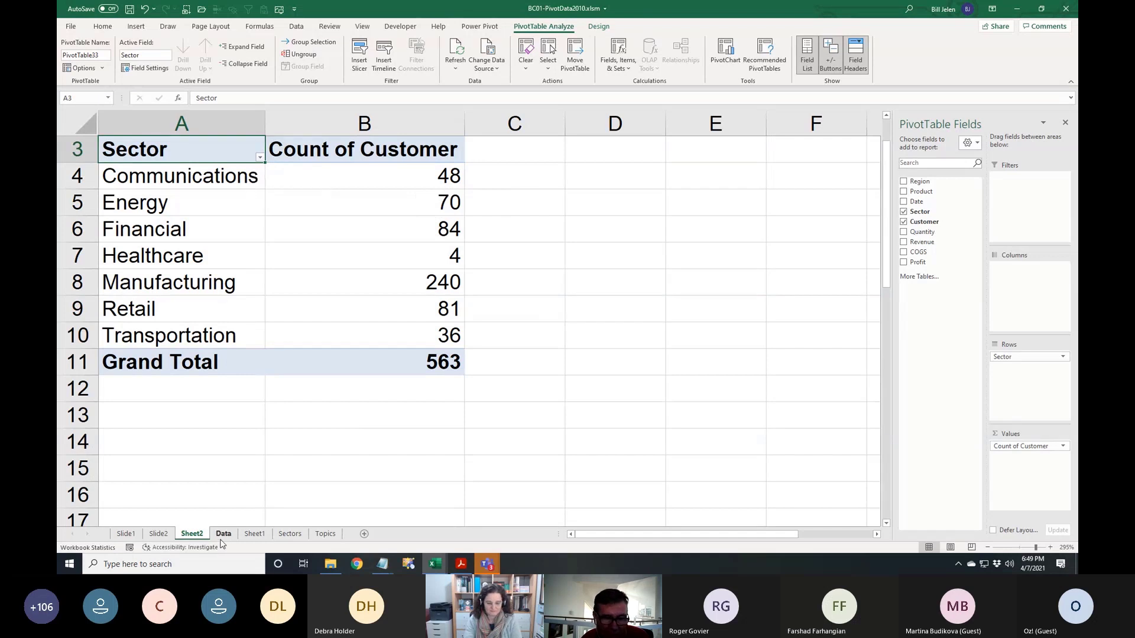
right_click(200, 536)
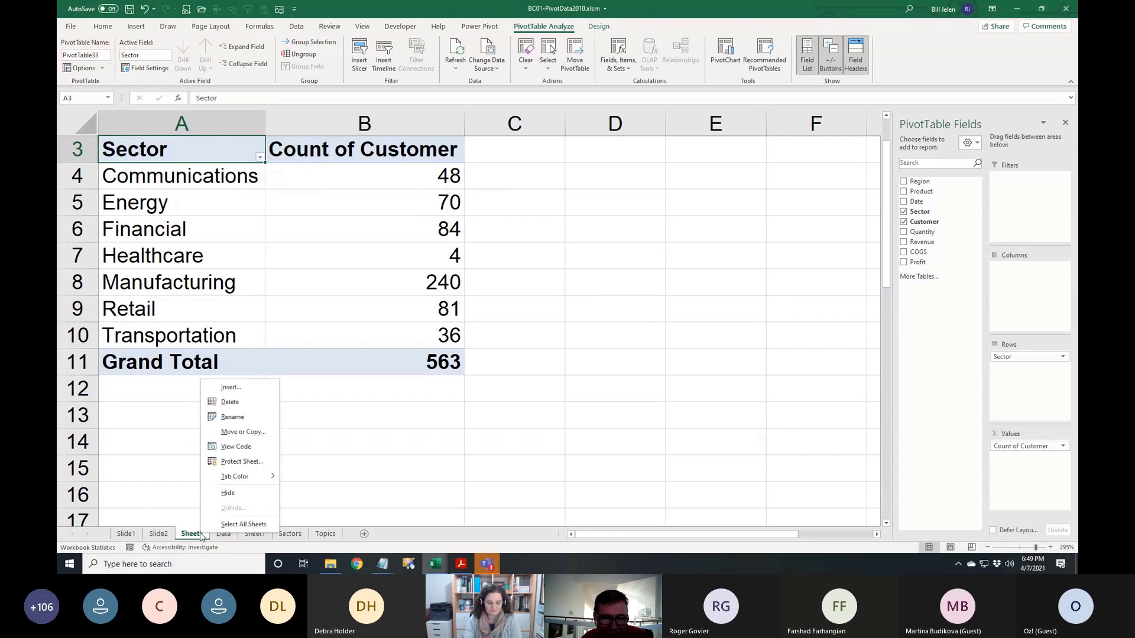
Delete Sheet2 and insert a PivotTable from the table range, adding the data to the Data Model
click(228, 402)
click(539, 313)
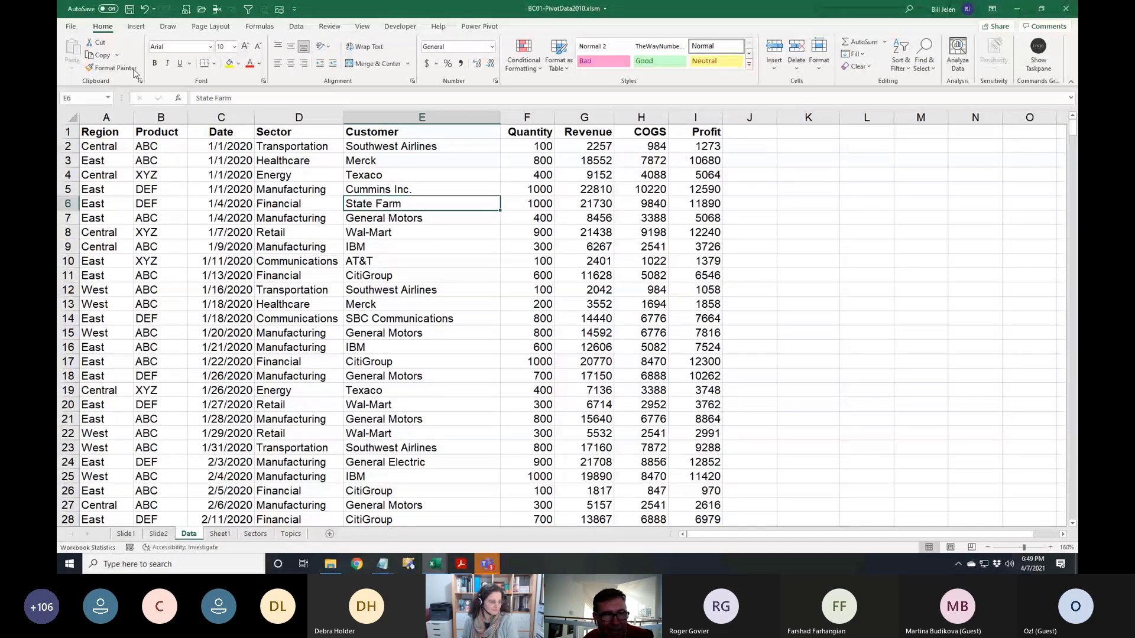
click(135, 26)
click(77, 64)
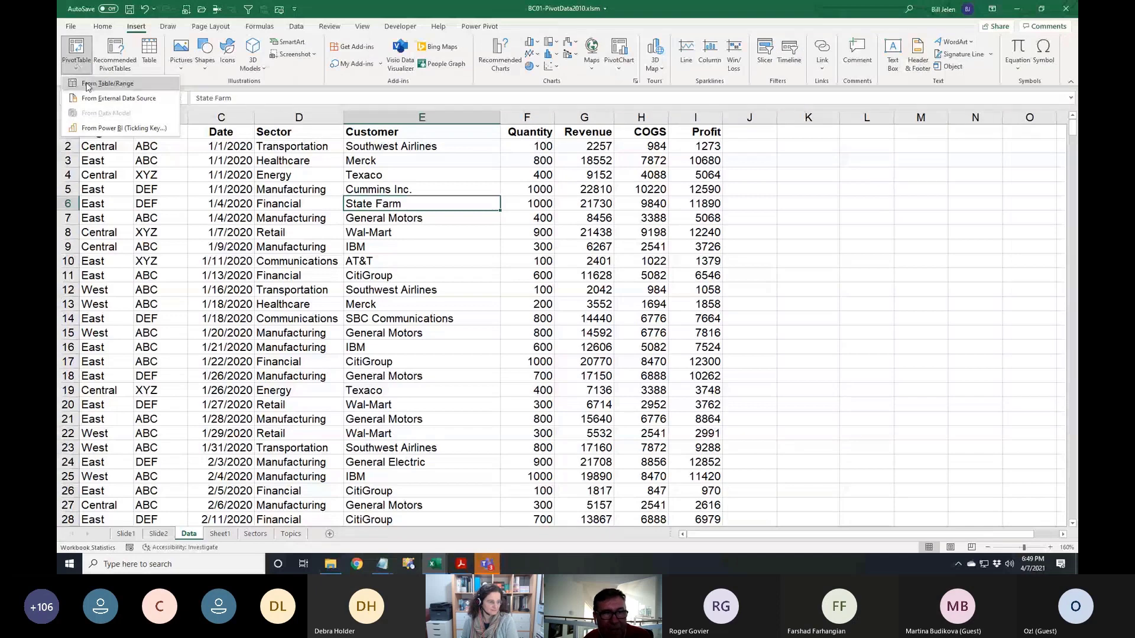
click(86, 82)
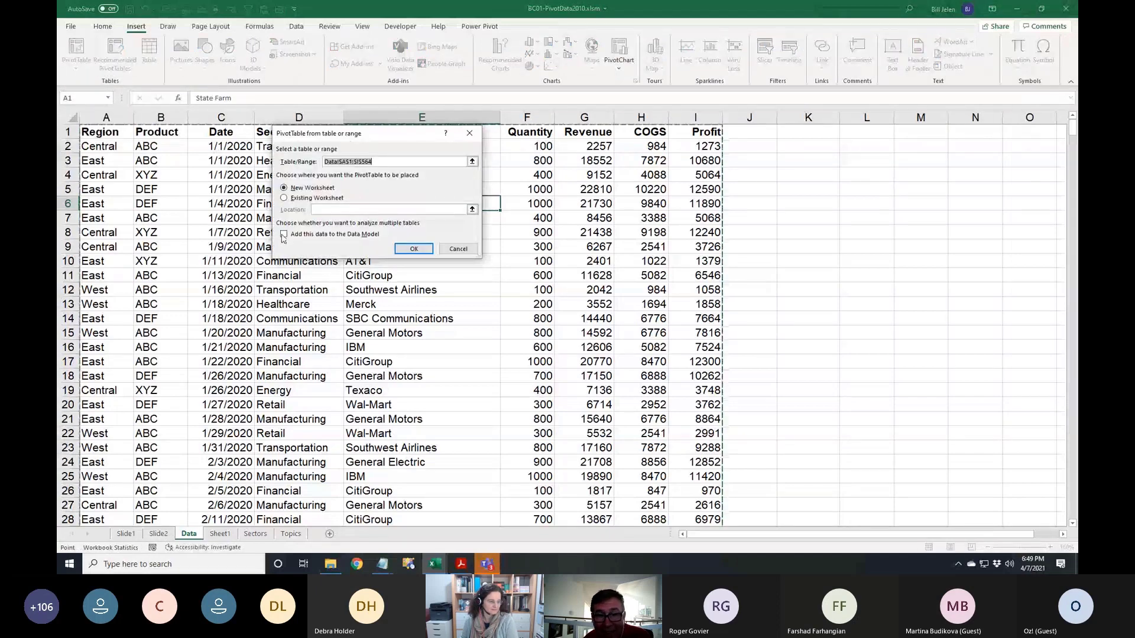
click(283, 234)
click(406, 251)
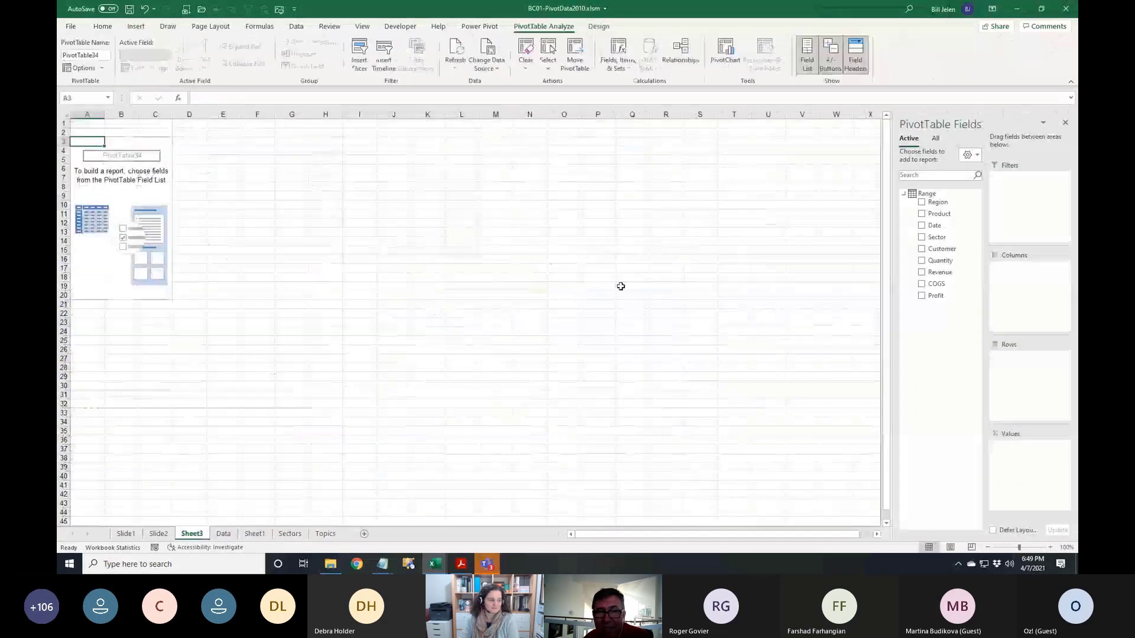
Put Sector in rows and Customer in values, giving a customer count of 563
click(923, 238)
drag(936, 253, 1031, 456)
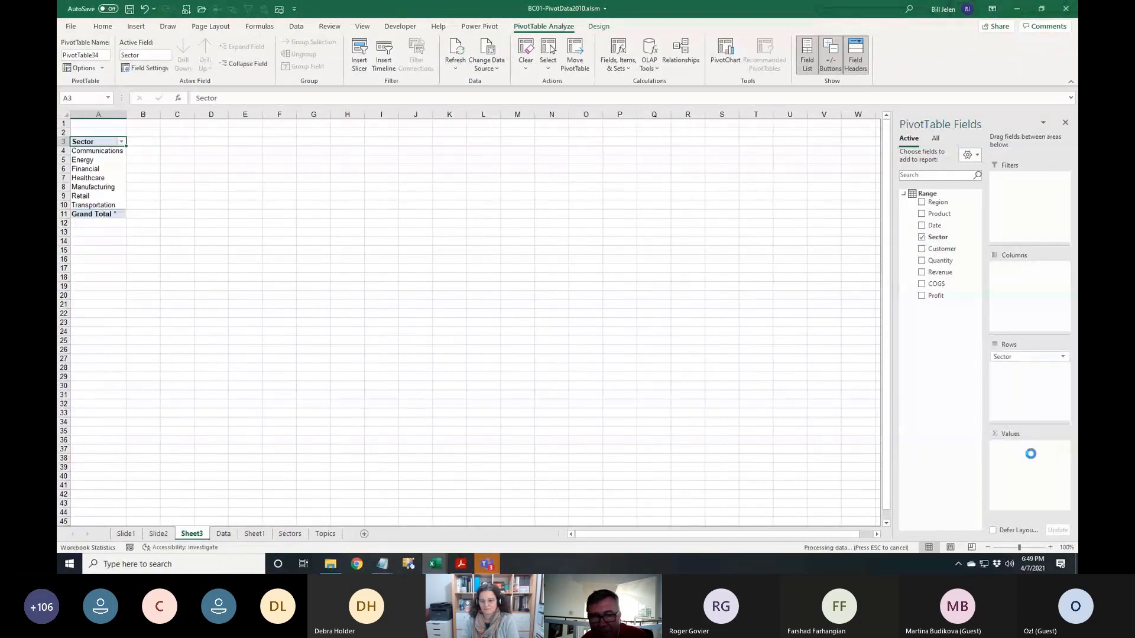
scroll(434, 328, up, 12)
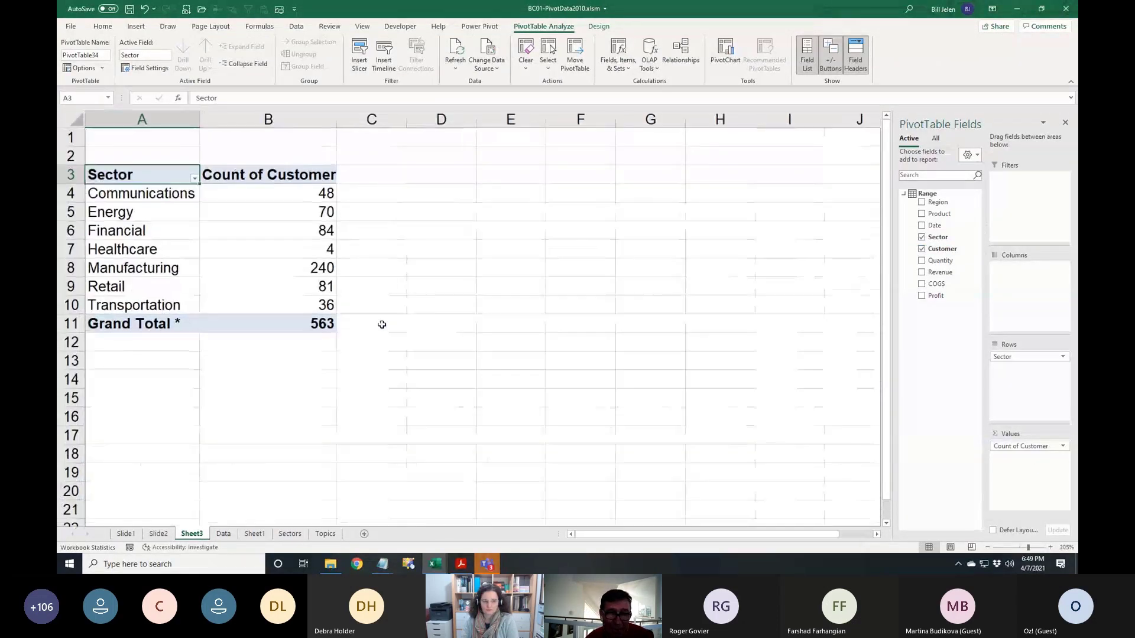
scroll(364, 269, up, 1)
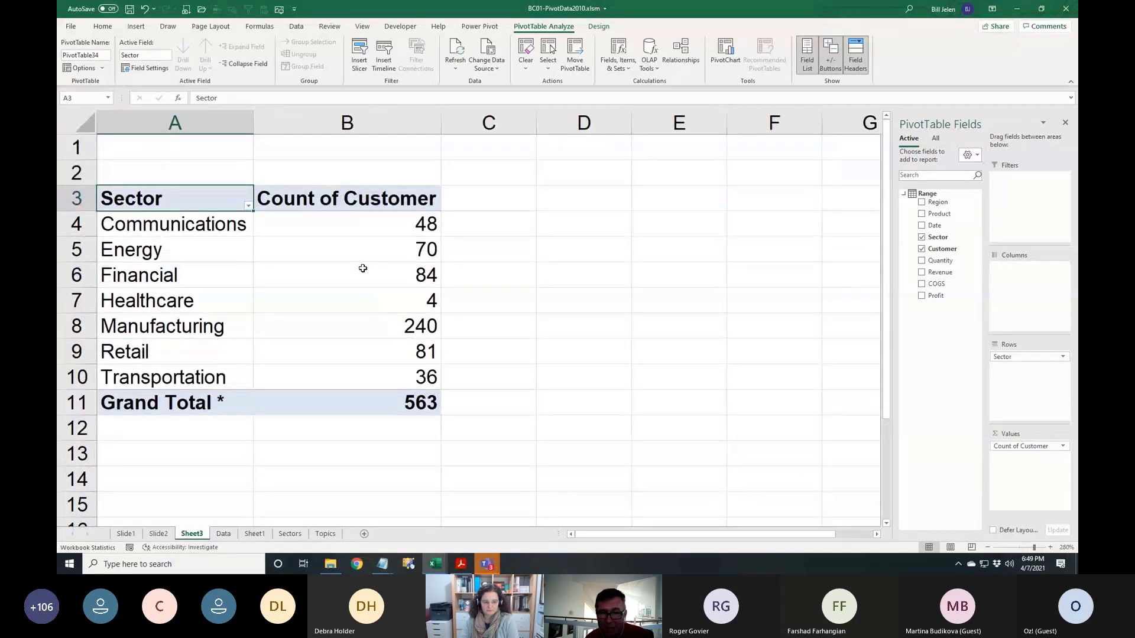
double_click(345, 201)
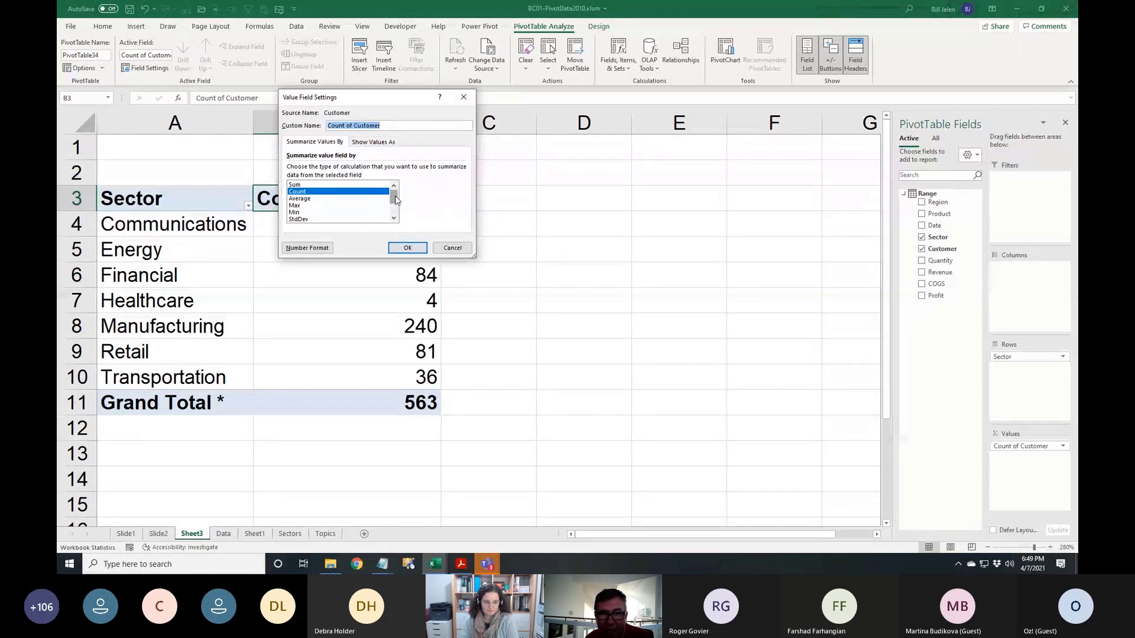
Change the Customer value field to summarize by Distinct Count
drag(395, 200, 395, 215)
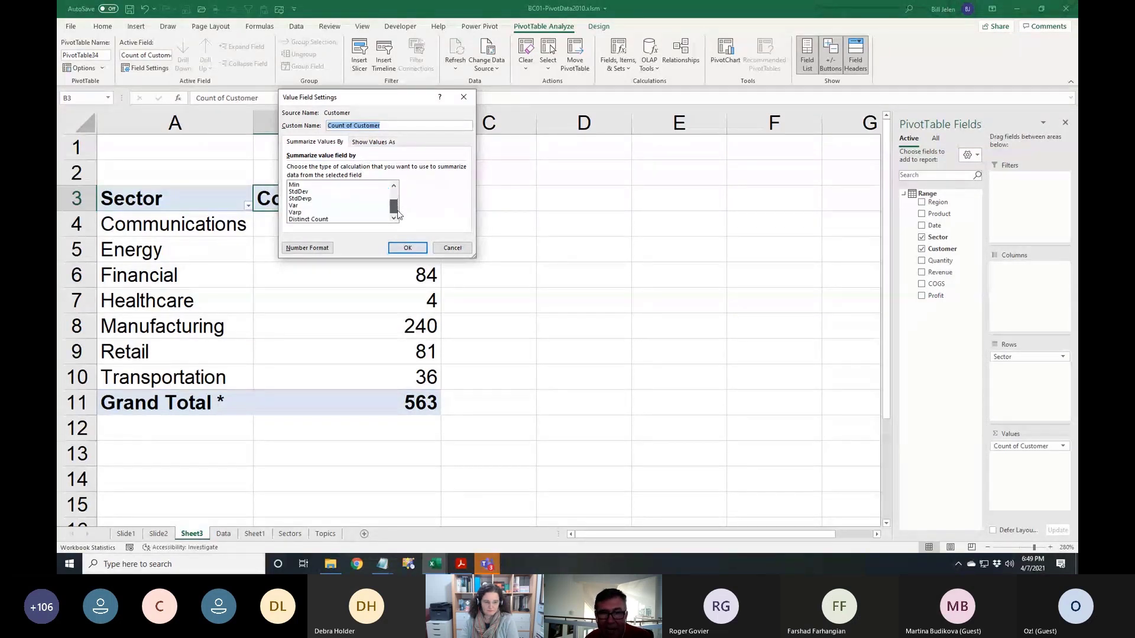
click(320, 221)
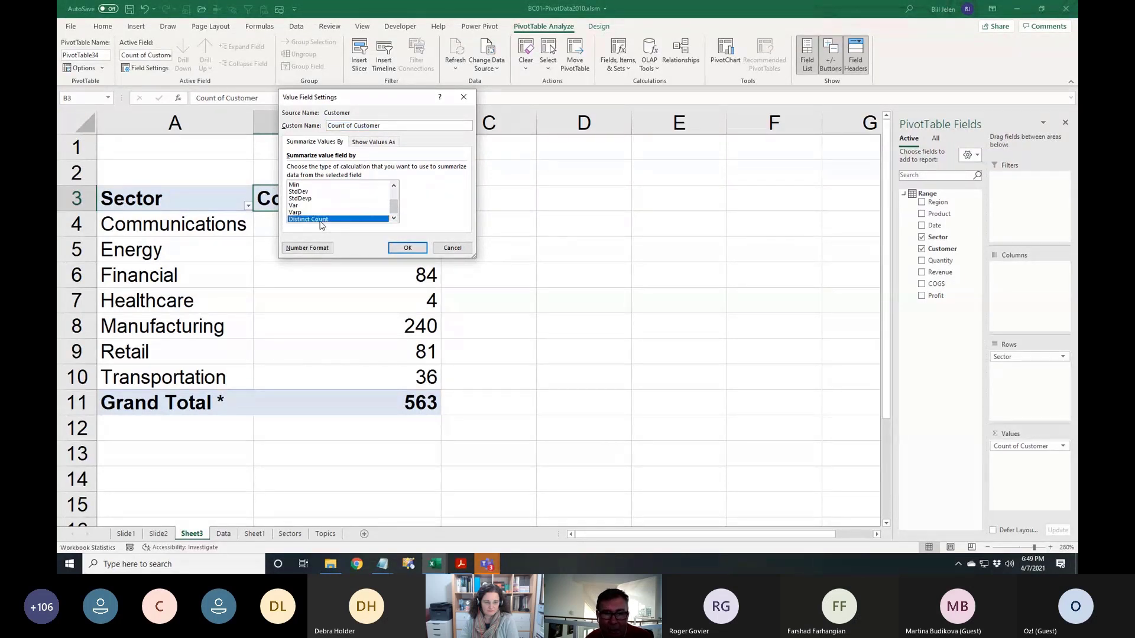
click(406, 248)
Check the Communications, Energy and Financial distinct counts, then remove the Values and Sector fields
click(488, 229)
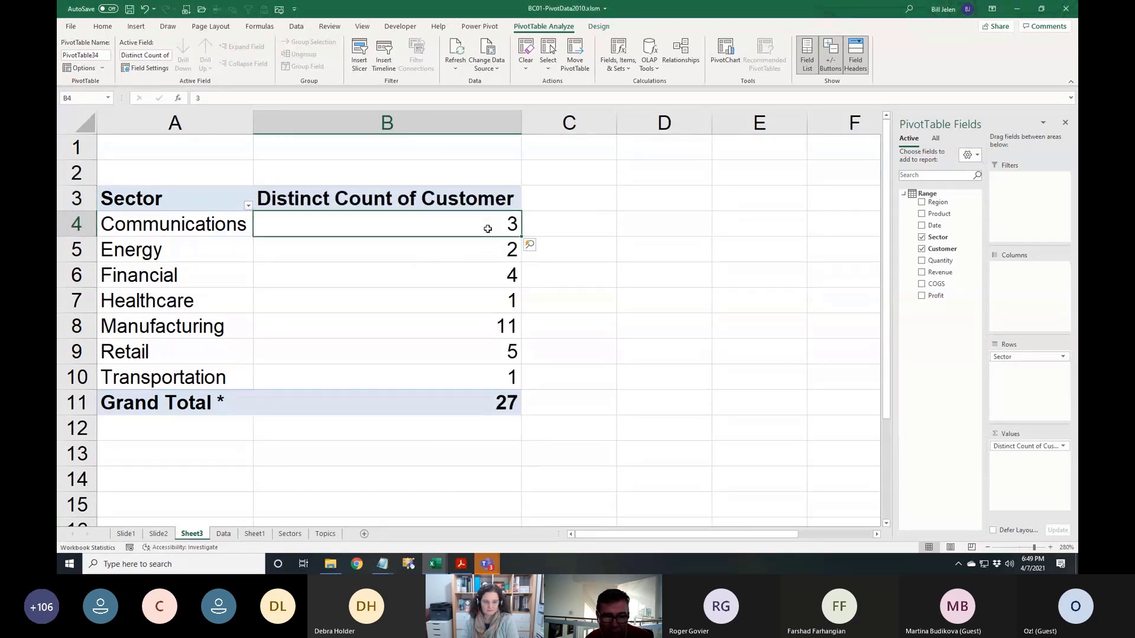
click(490, 249)
click(491, 275)
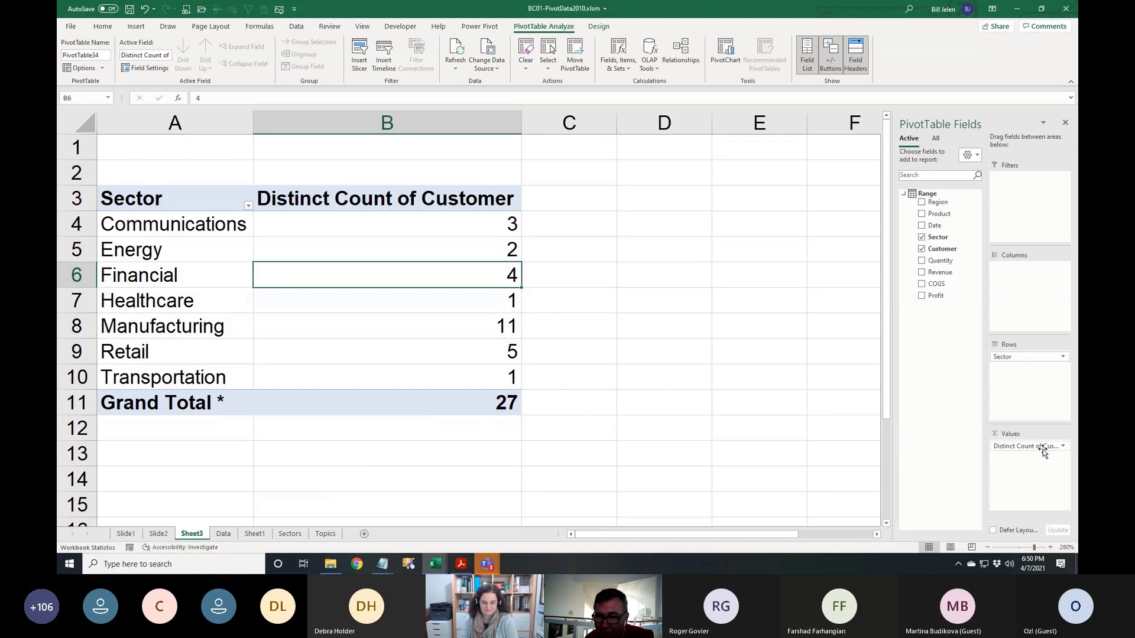
drag(1045, 448, 920, 451)
drag(1019, 357, 935, 383)
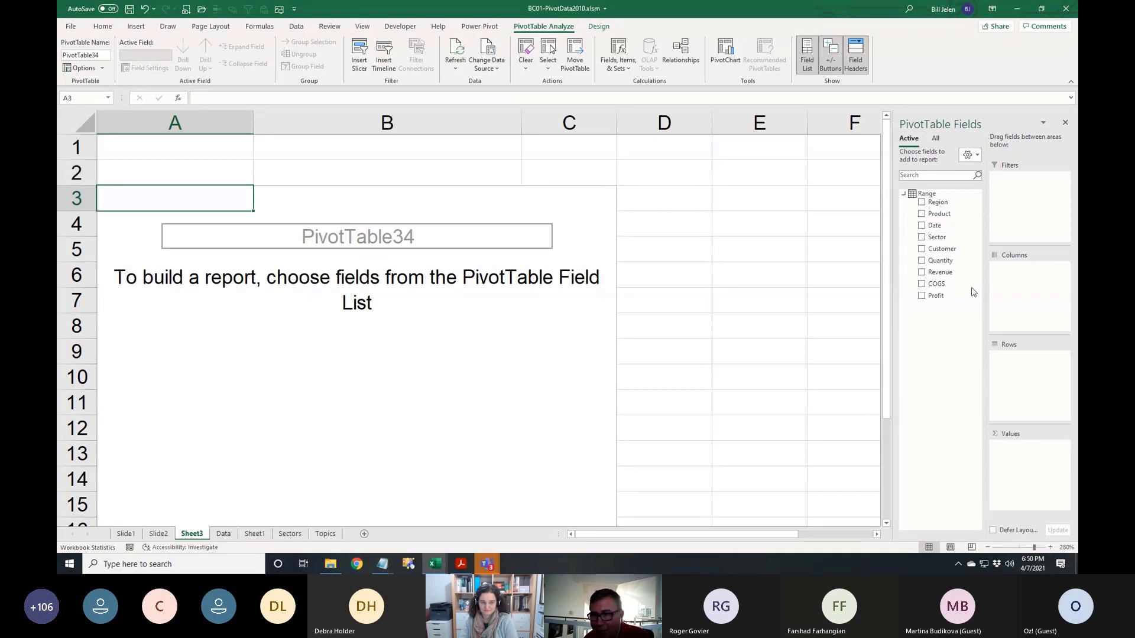
List Customer rows with Revenue twice, the second column shown as % of Column Total
click(921, 248)
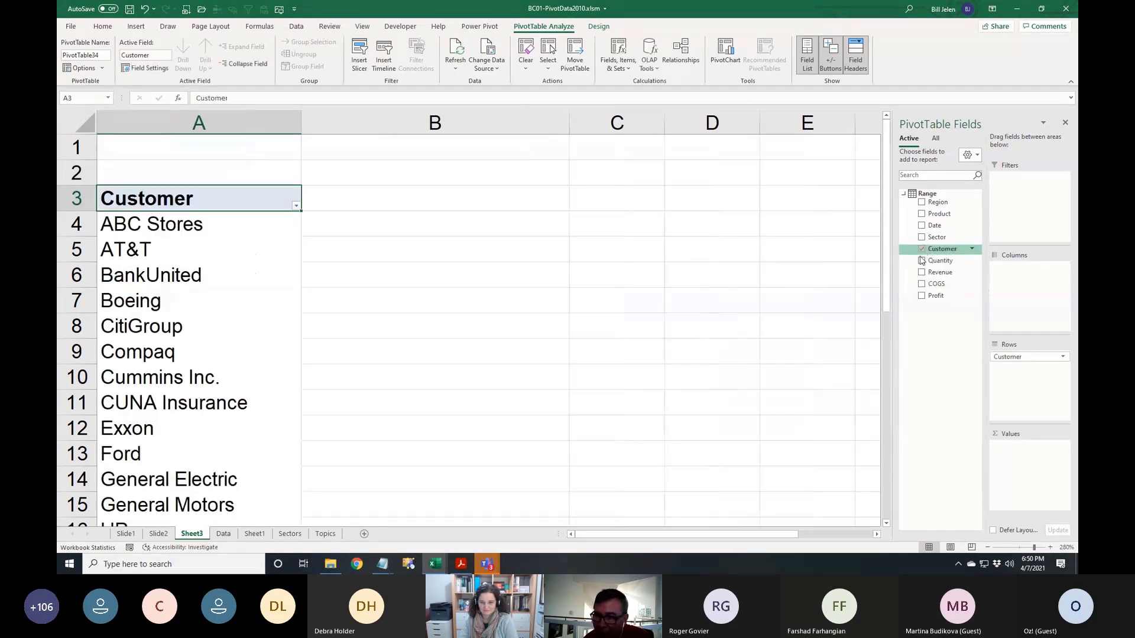
click(921, 272)
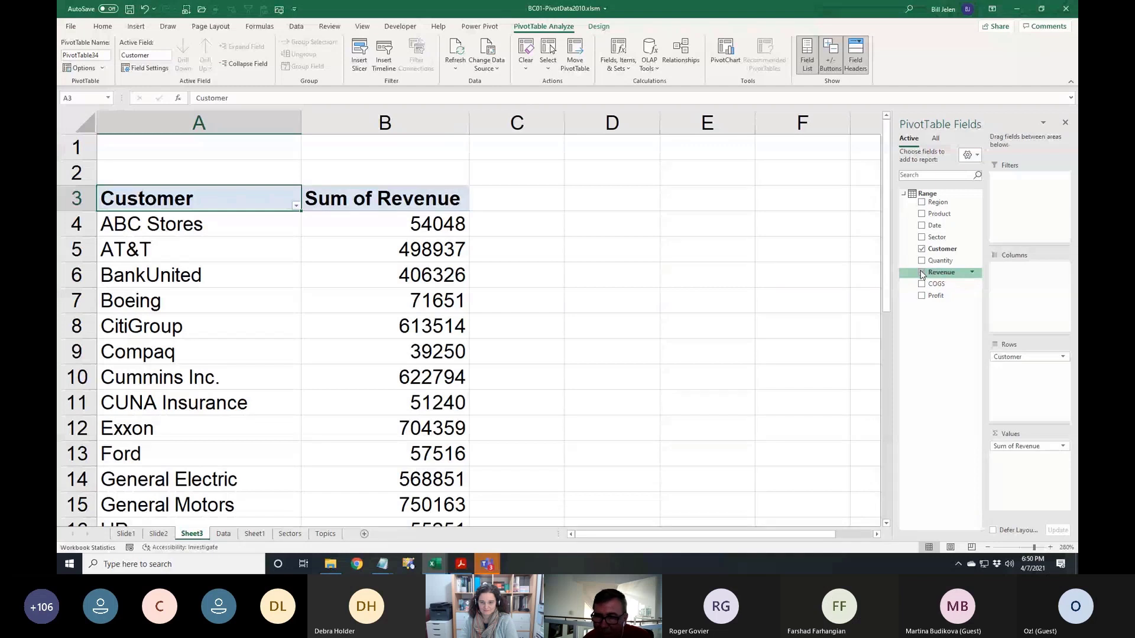
click(922, 273)
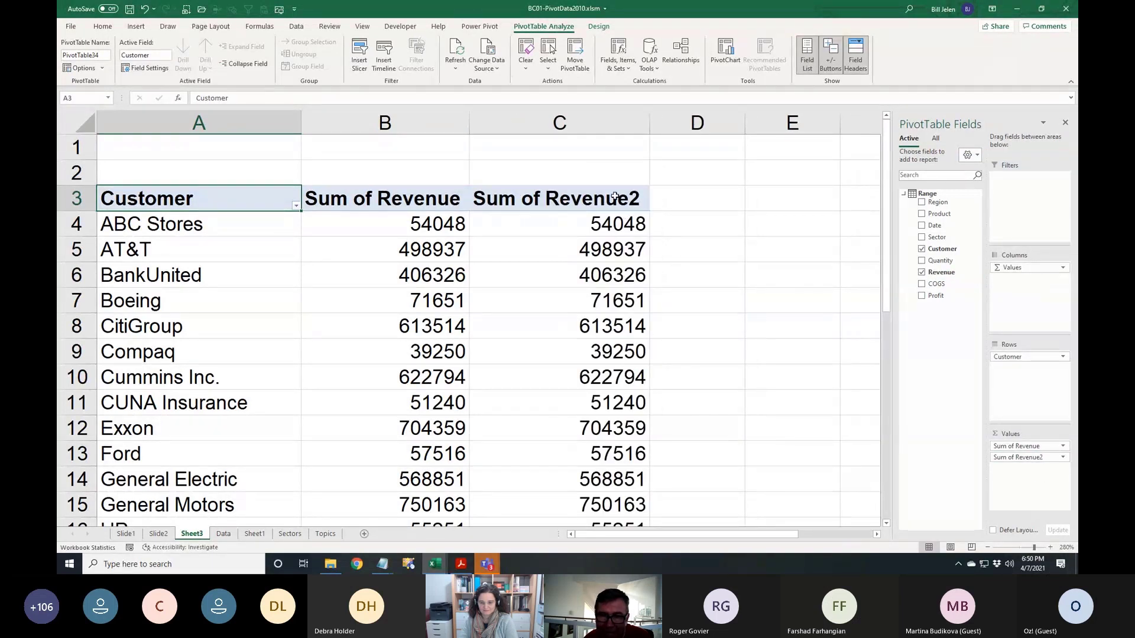
double_click(616, 201)
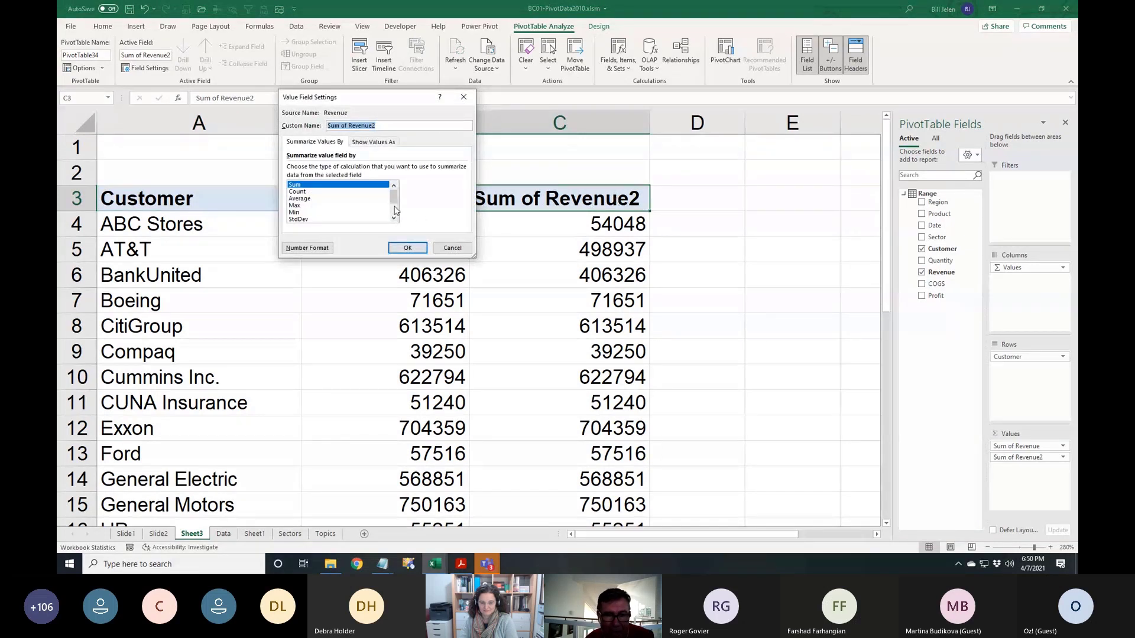
click(381, 143)
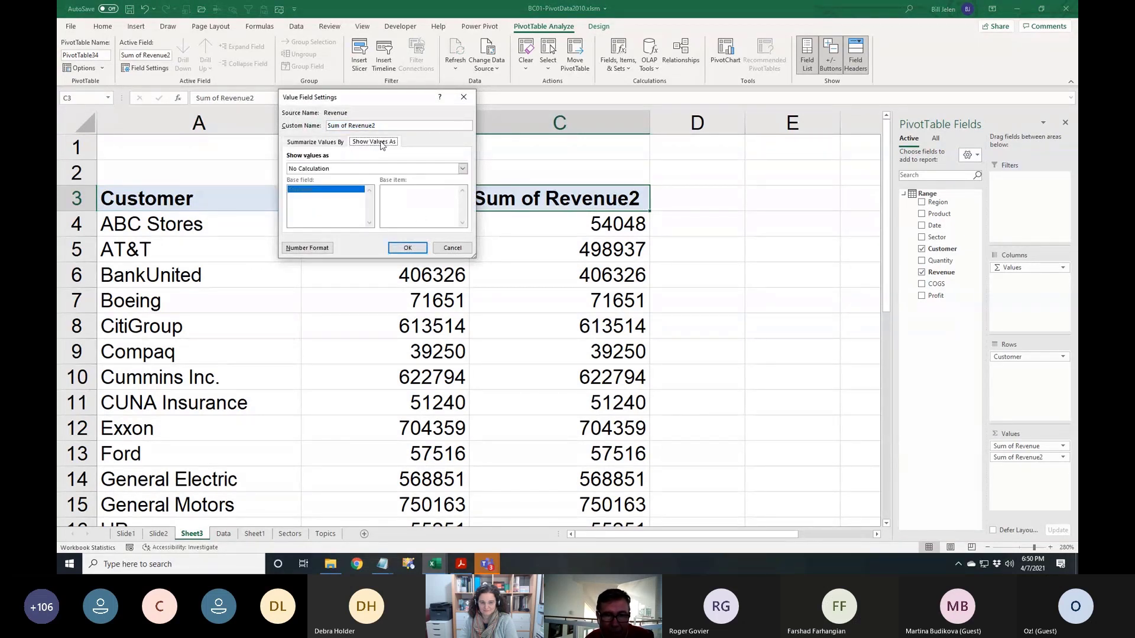
click(462, 168)
click(326, 192)
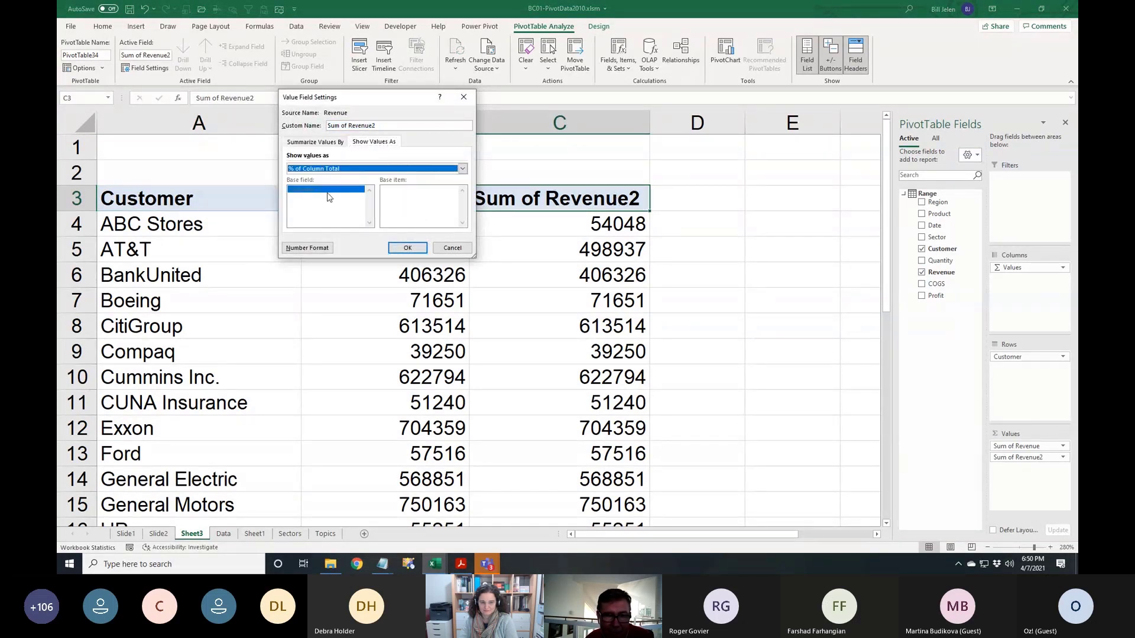
click(403, 248)
scroll(414, 292, down, 8)
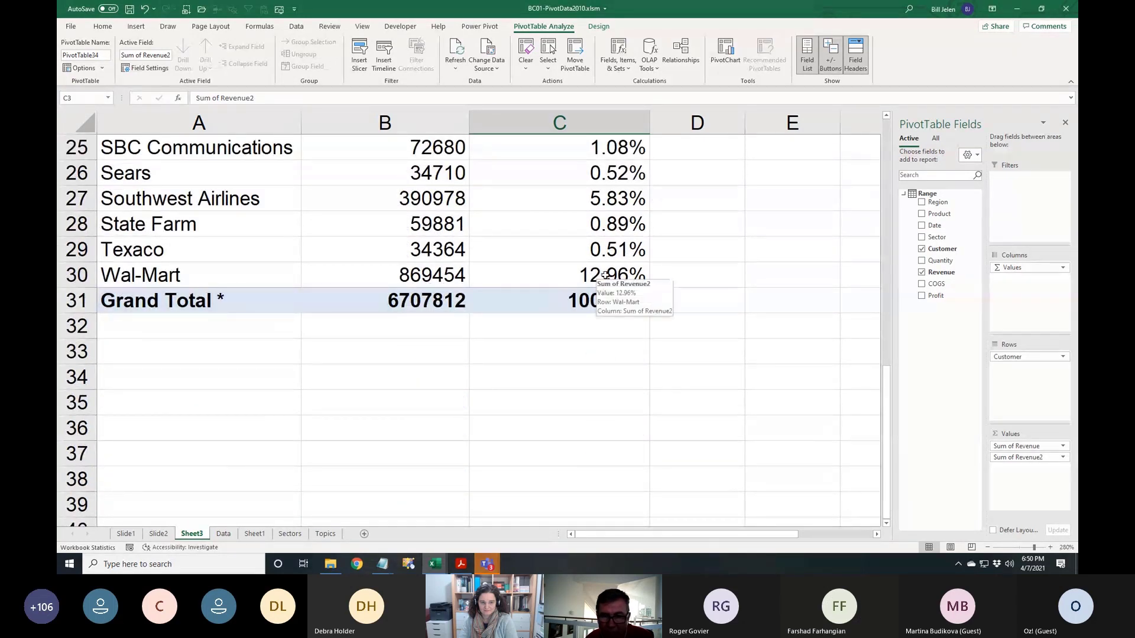
Apply a Top 10 value filter on Customer set to top 5 by Sum of Revenue, total 6707812
scroll(396, 370, up, 8)
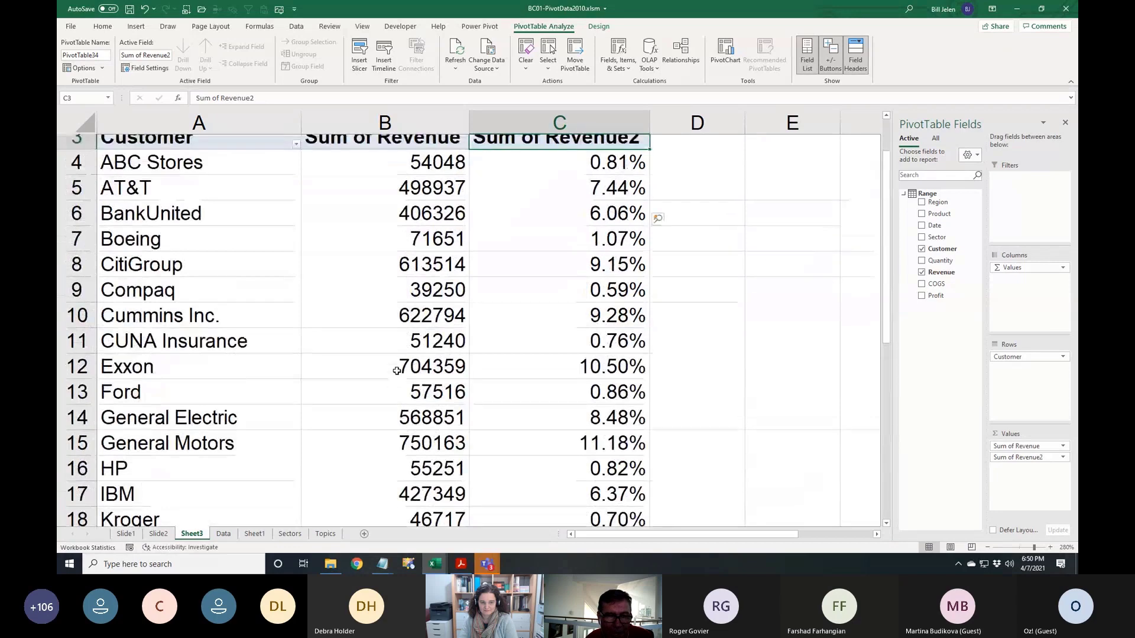
click(296, 206)
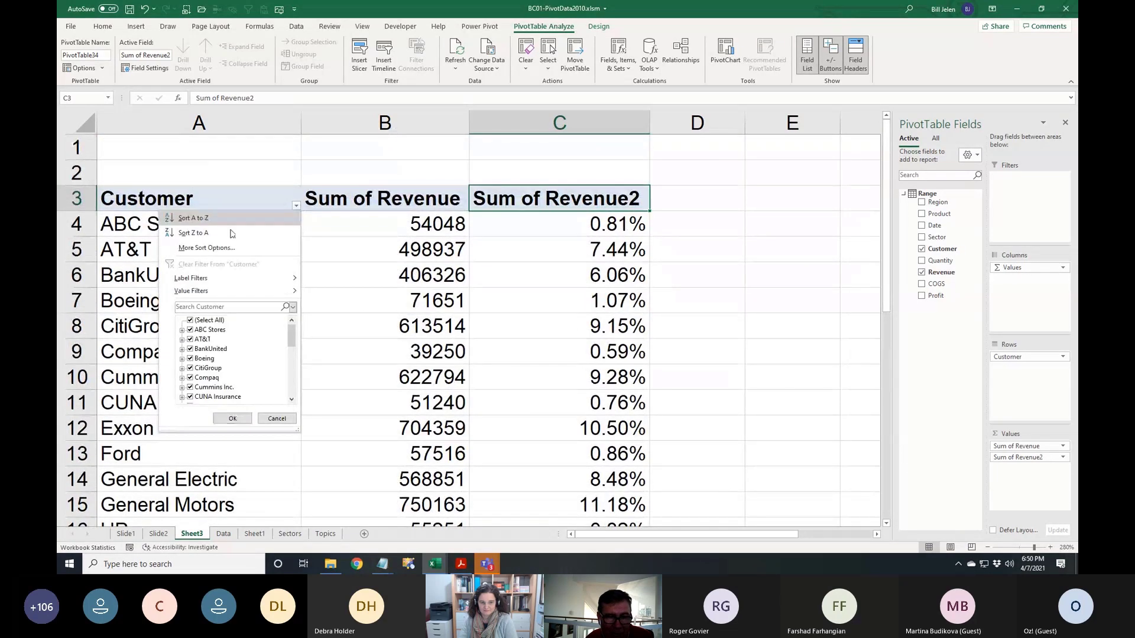
mouse_move(223, 291)
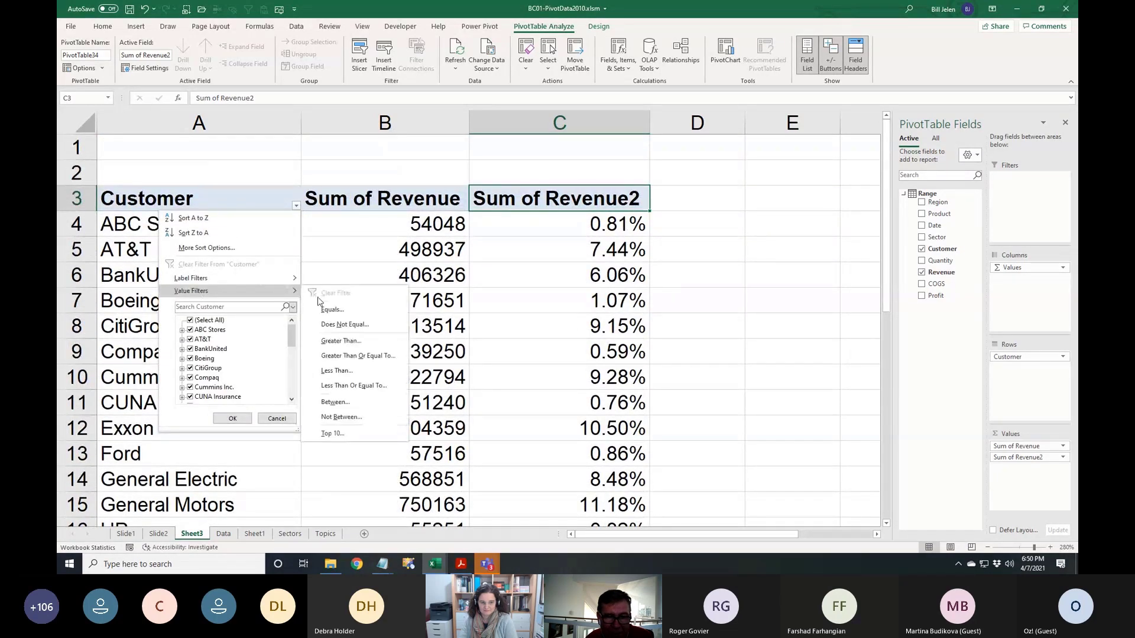
click(336, 434)
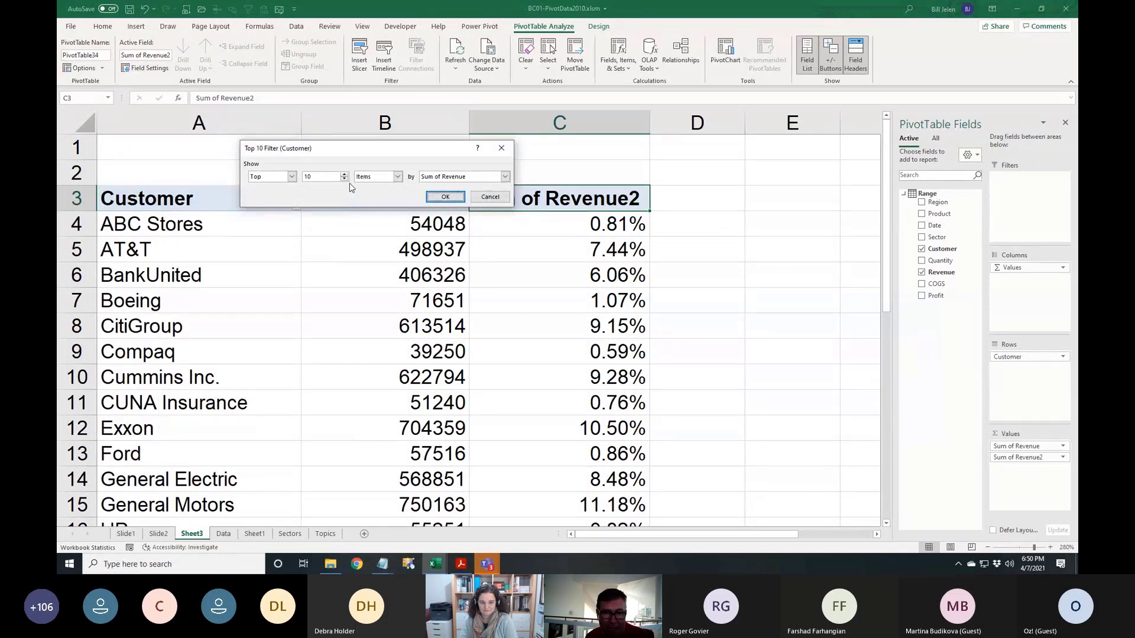
click(344, 179)
click(345, 179)
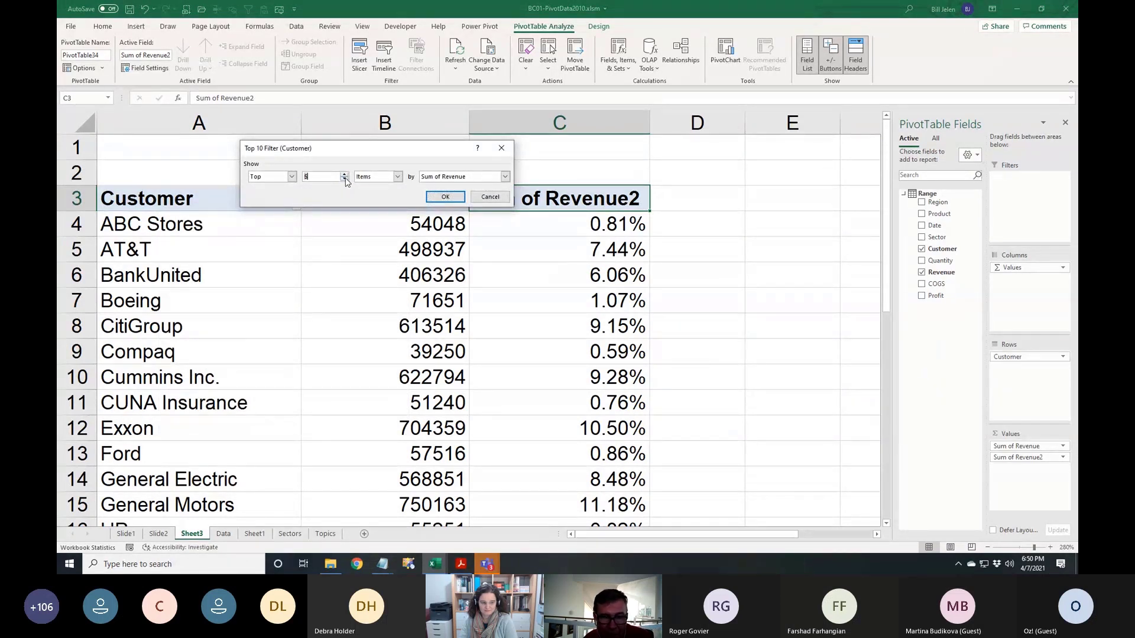
click(344, 180)
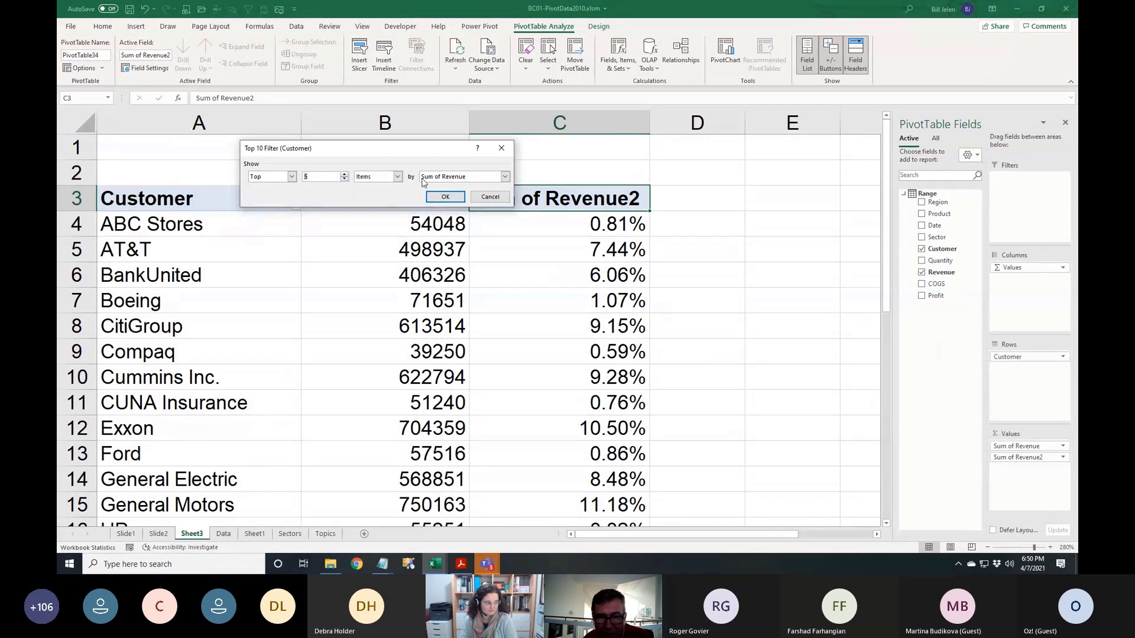
click(455, 201)
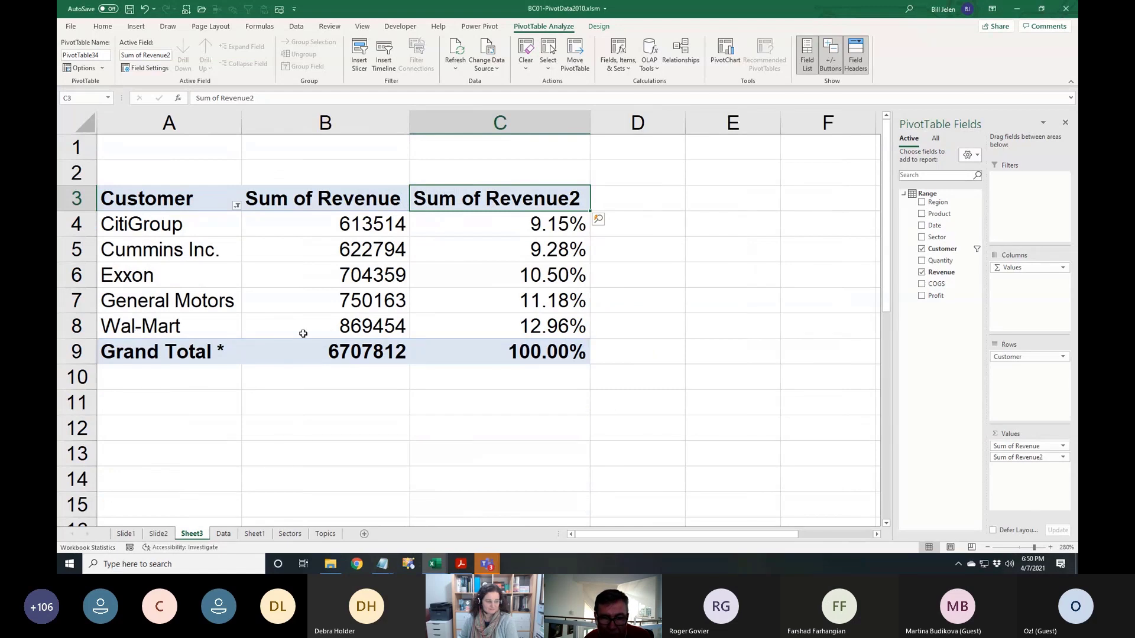
click(407, 331)
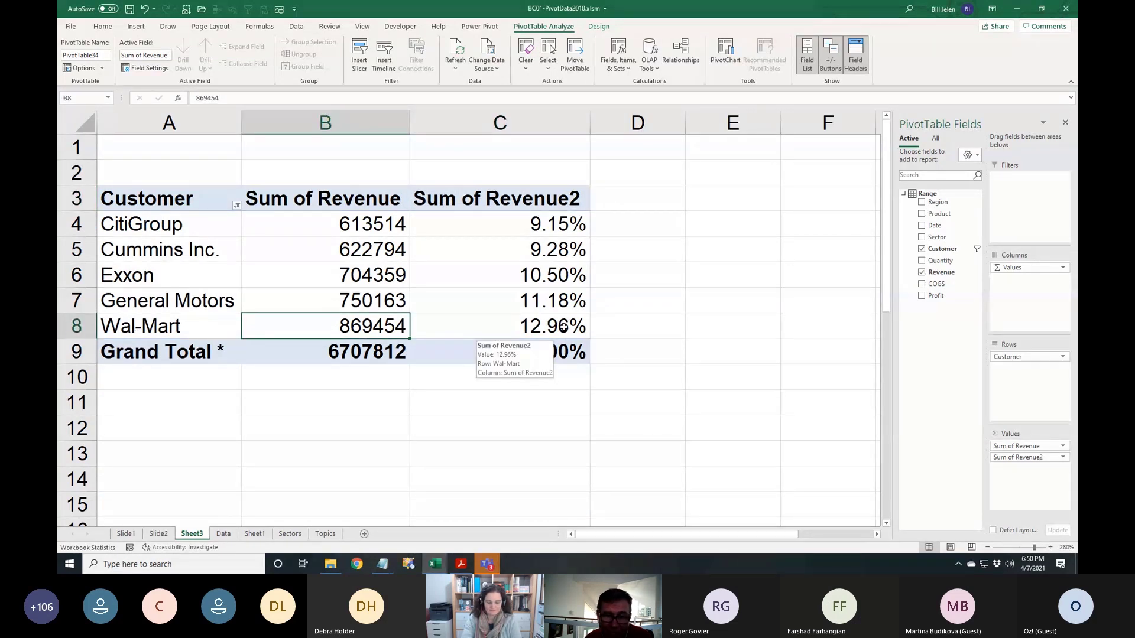
click(361, 354)
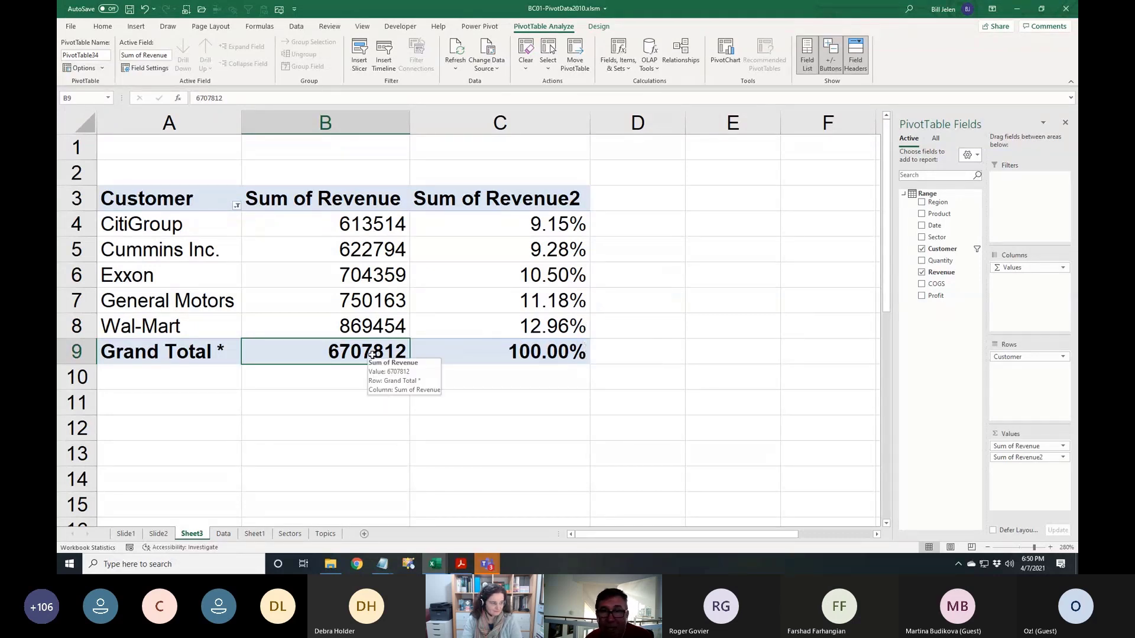
Look through the Design tab's Subtotals options, then open OLAP Tools on PivotTable Analyze
click(596, 29)
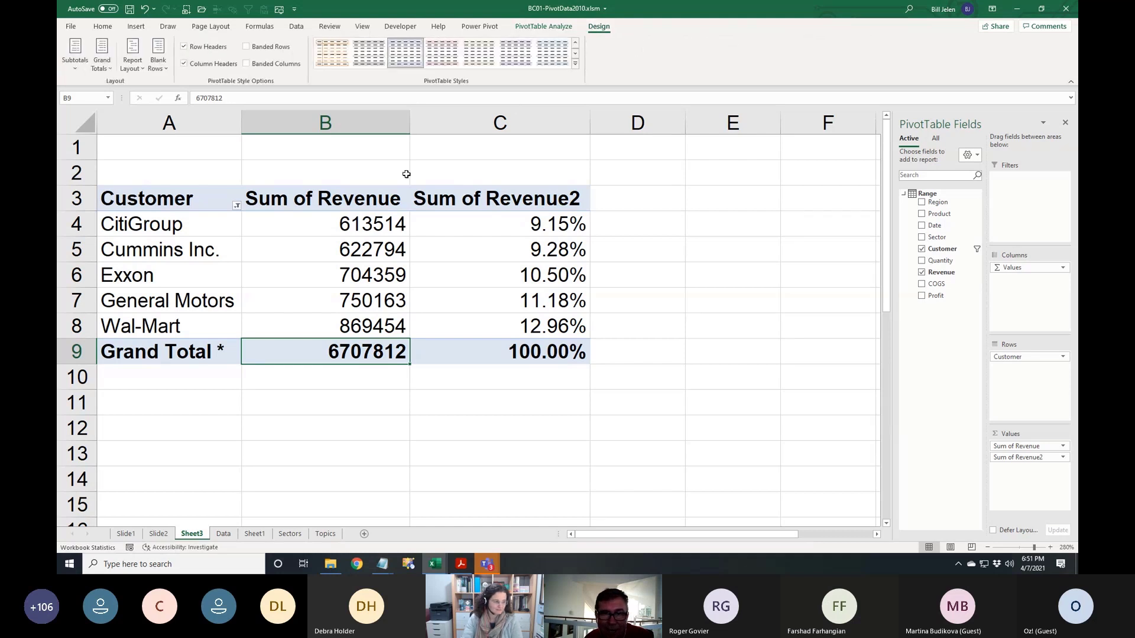
click(75, 69)
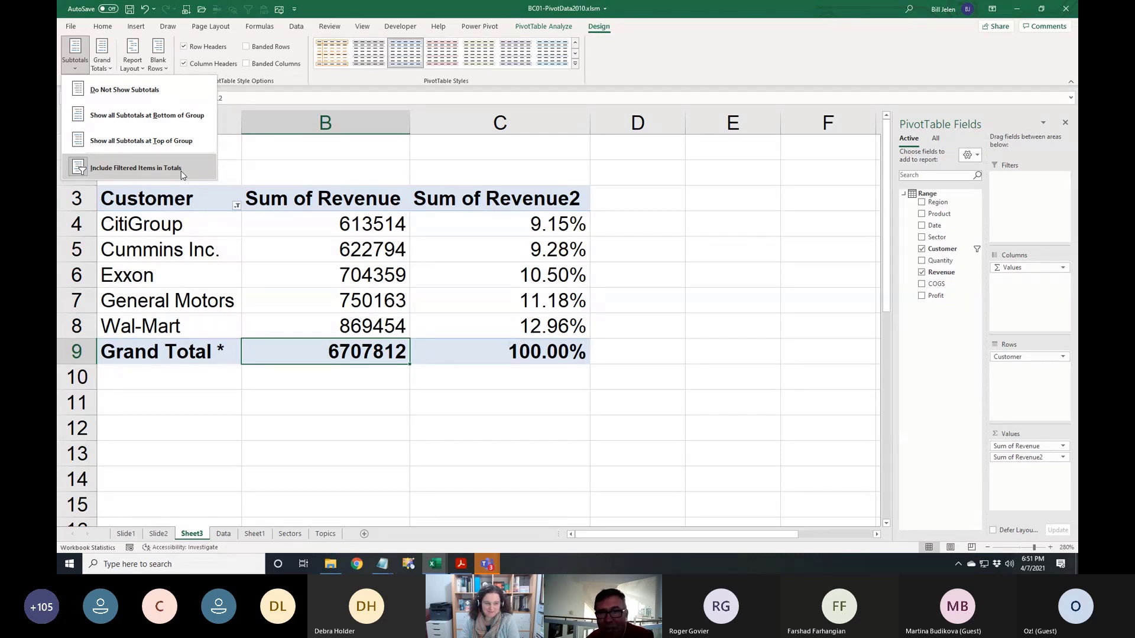
click(363, 184)
click(402, 230)
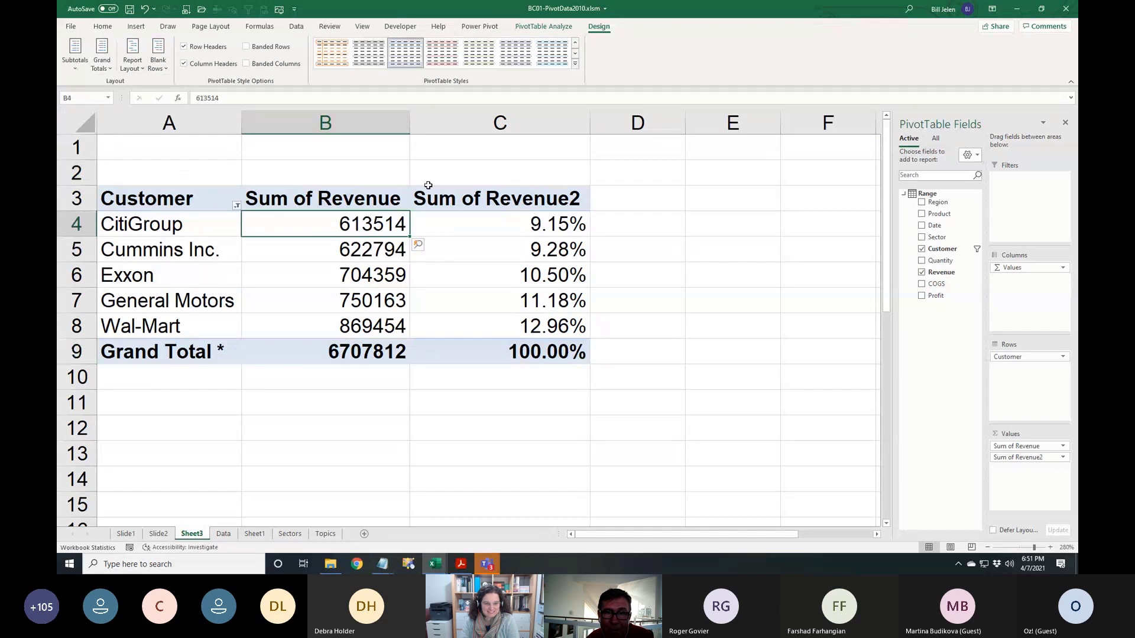
click(540, 27)
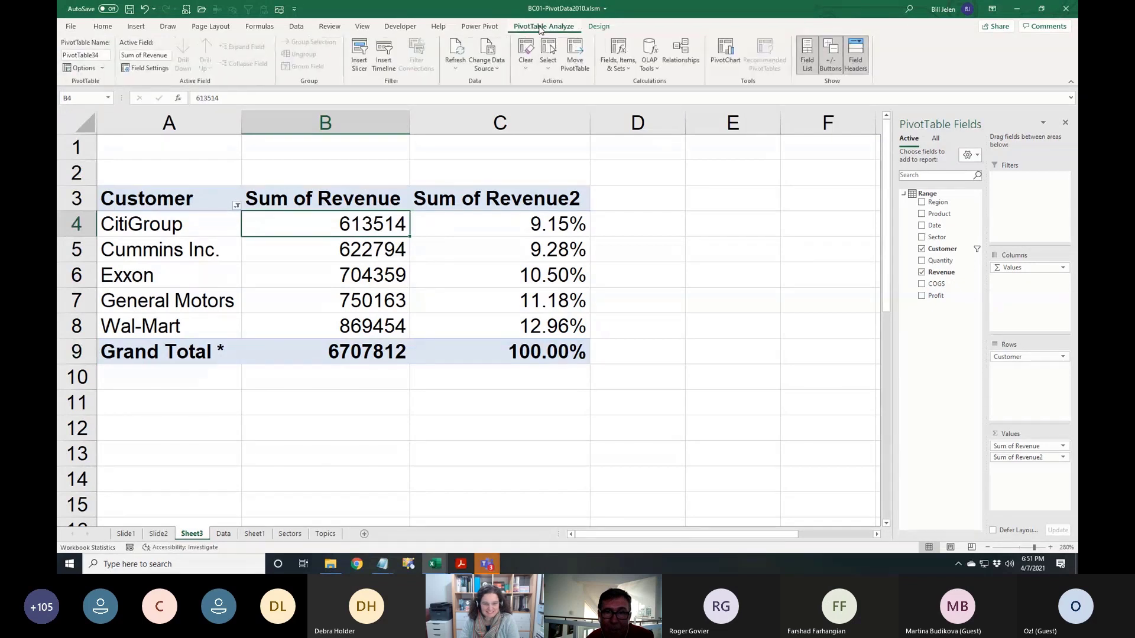
click(653, 68)
Choose Convert to Formulas and confirm, turning the pivot into CUBEVALUE formulas
click(668, 115)
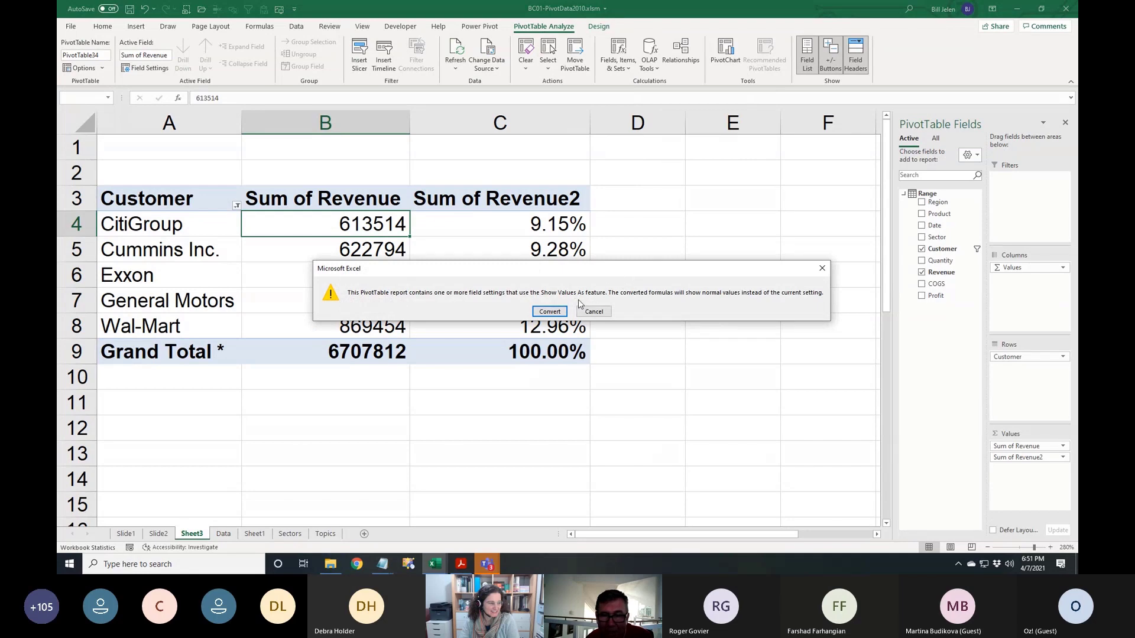
click(550, 312)
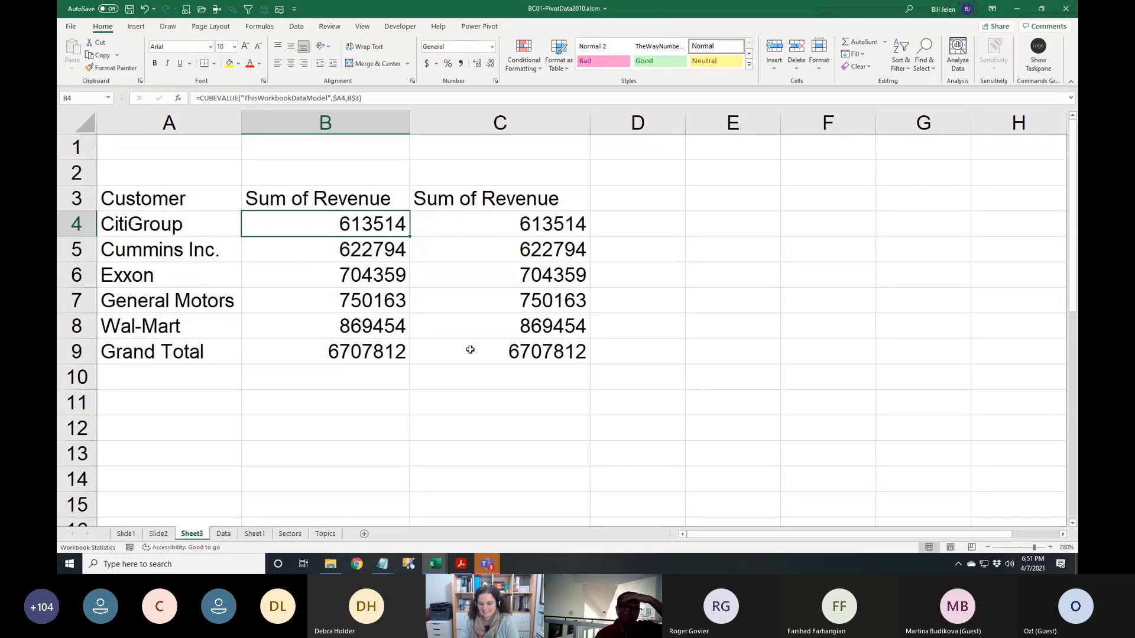
Close the workbook with Alt+F, C and Don't Save, then reopen BC01-PivotData2010.xlsm from Recent
key(alt+f)
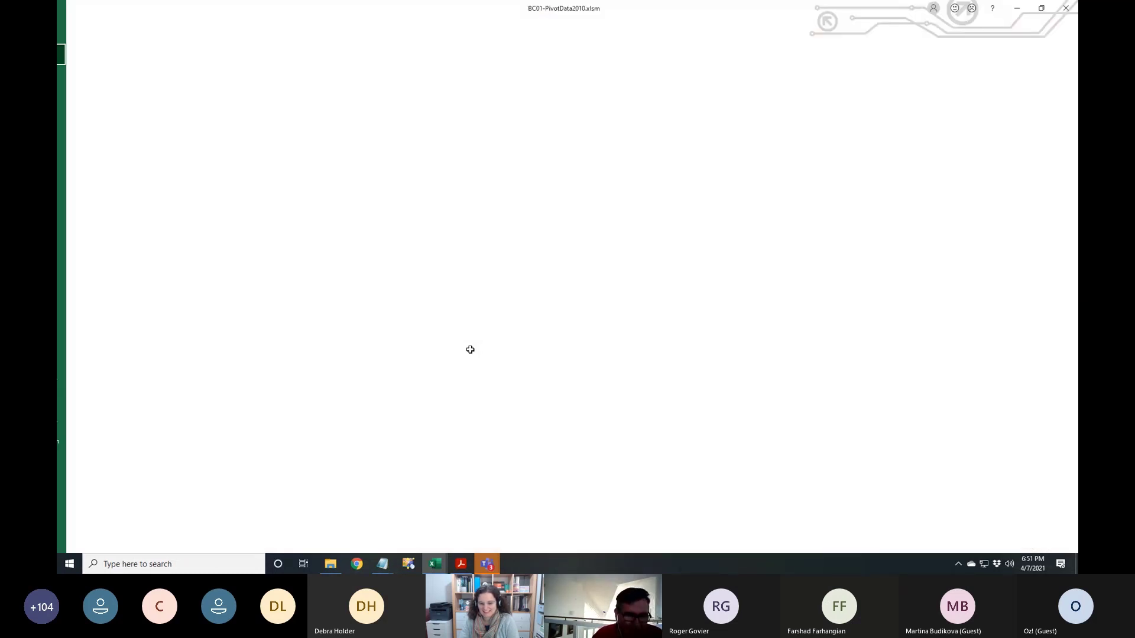
key(c)
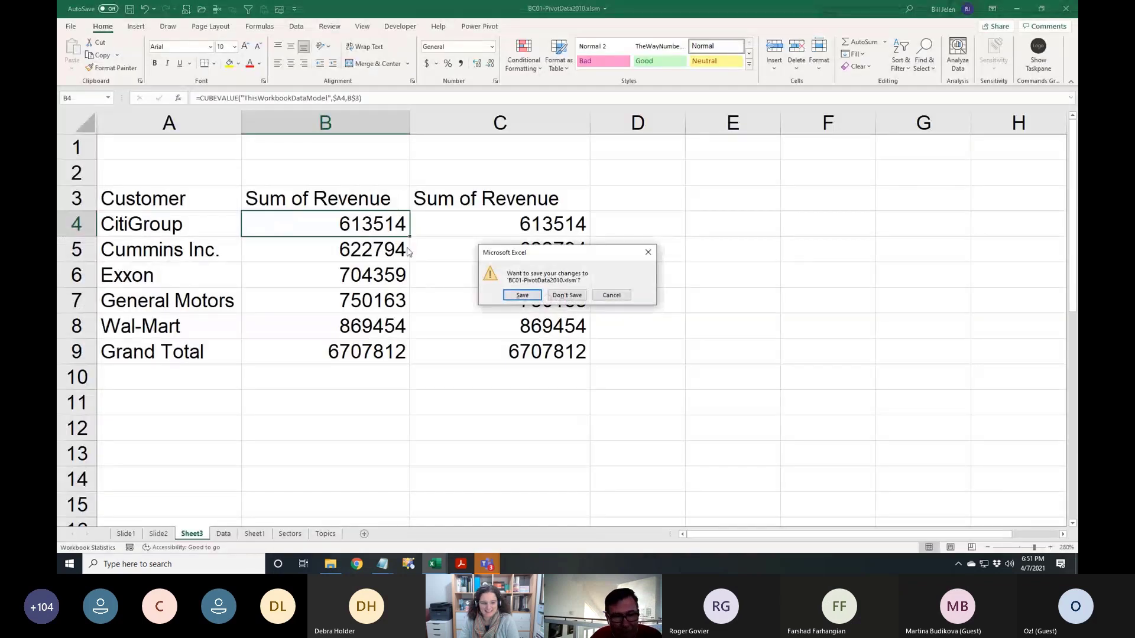
click(551, 295)
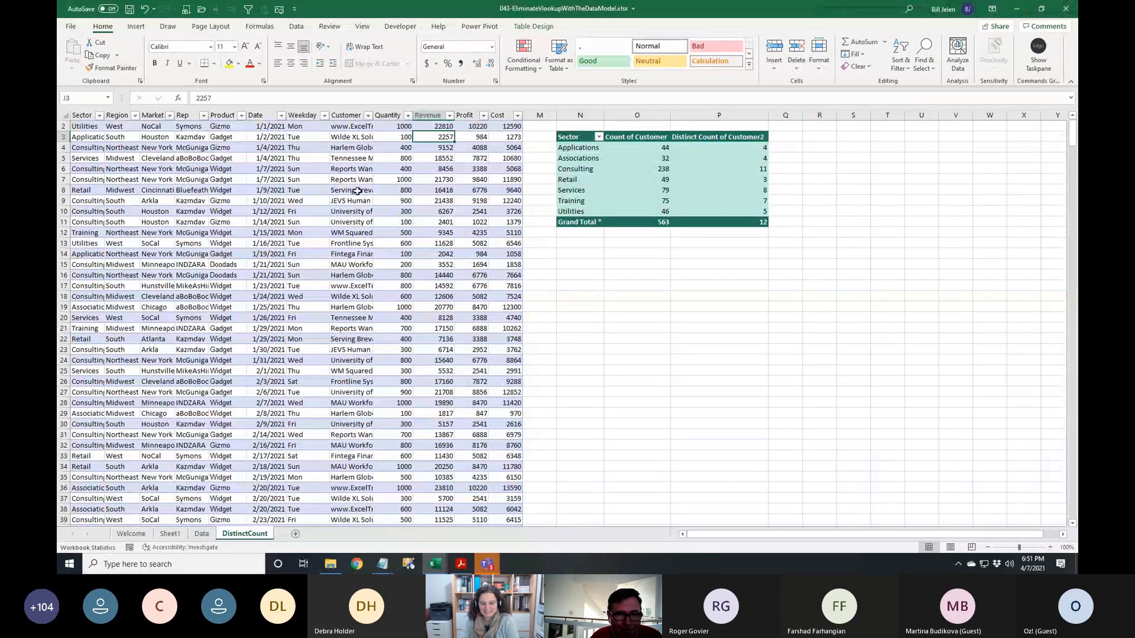
click(202, 9)
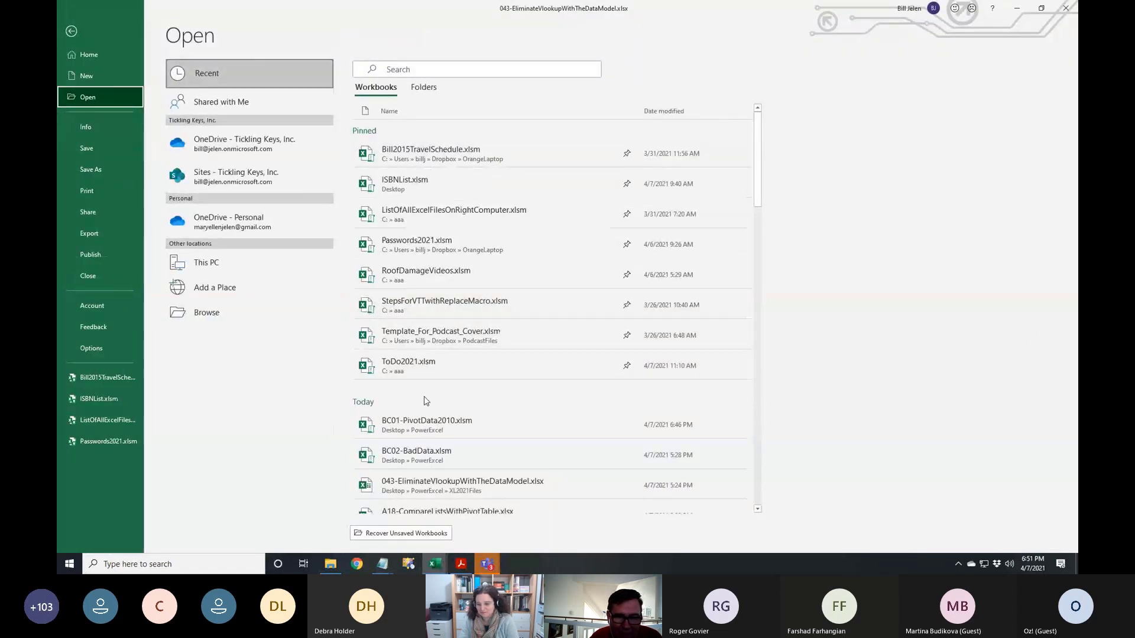
click(416, 428)
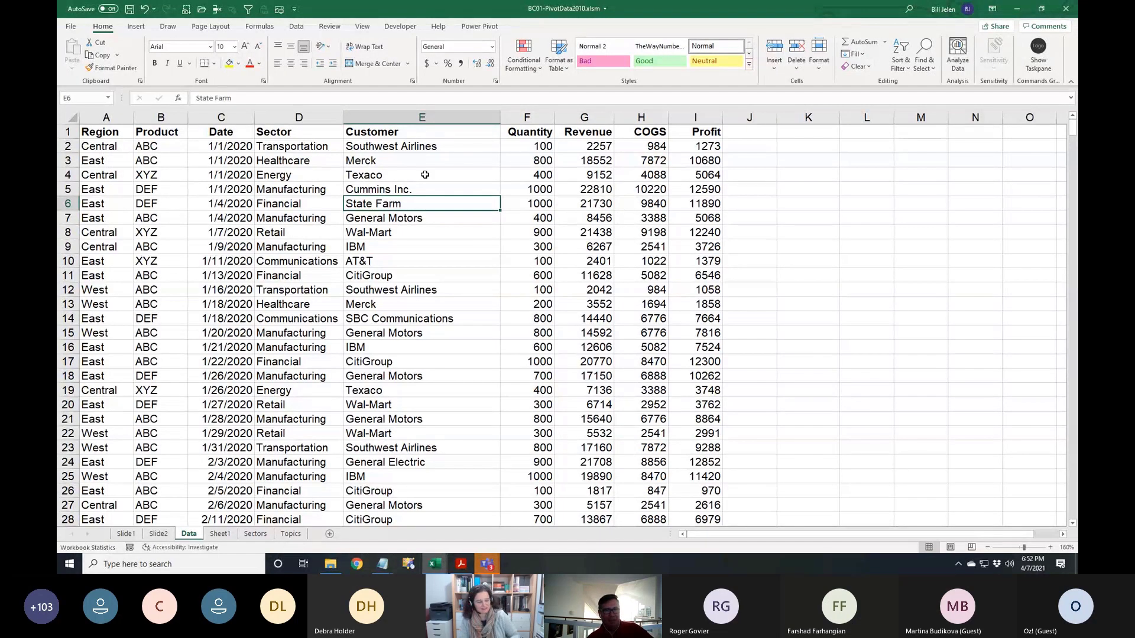
Create a pivot table on a new sheet: Customer in Rows, Revenue and Profit summed, Sector as filter
click(135, 27)
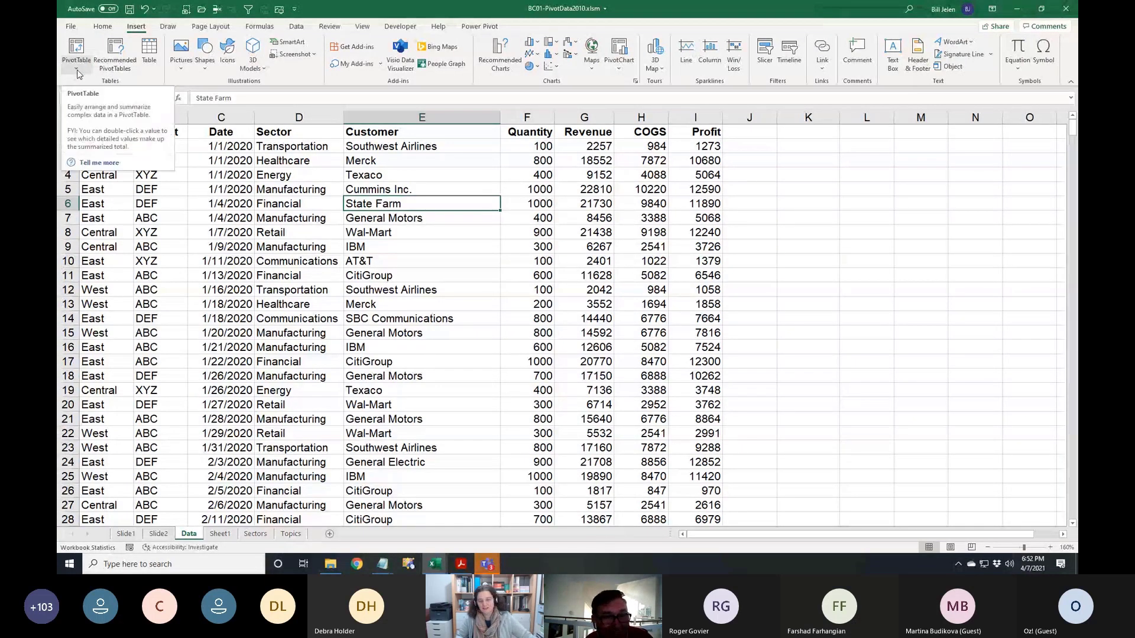
click(87, 55)
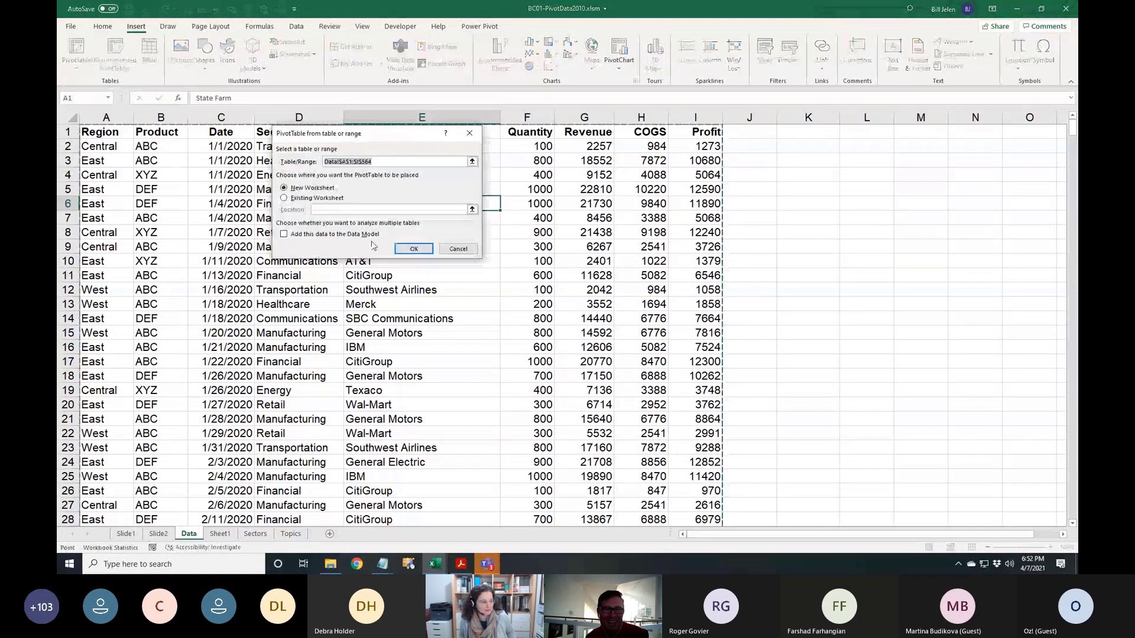
click(414, 249)
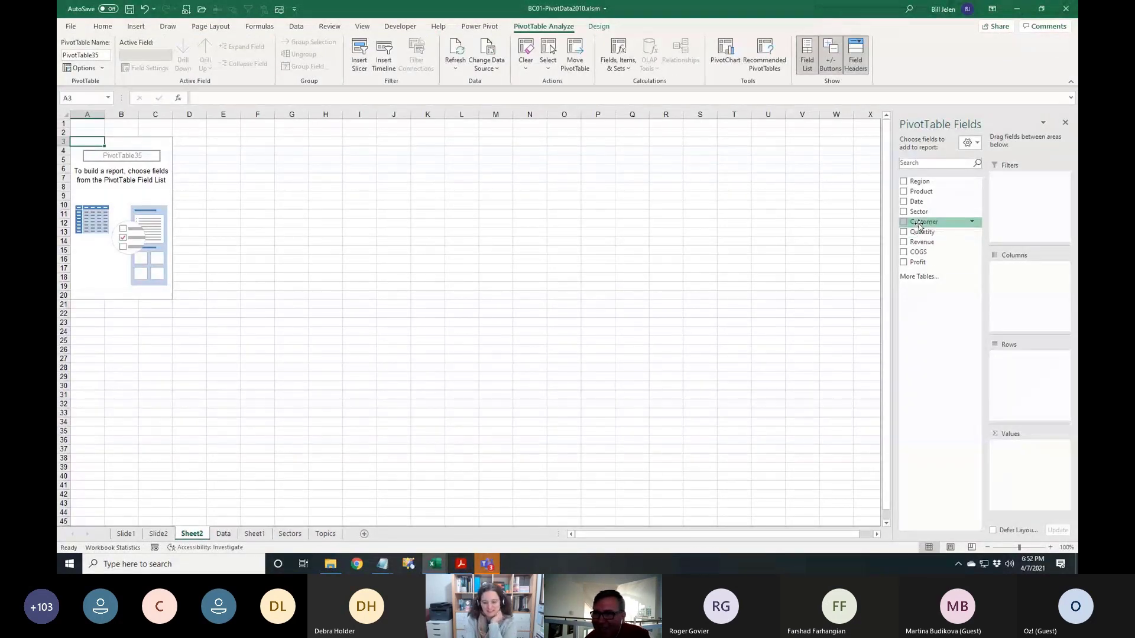
drag(922, 222, 1024, 385)
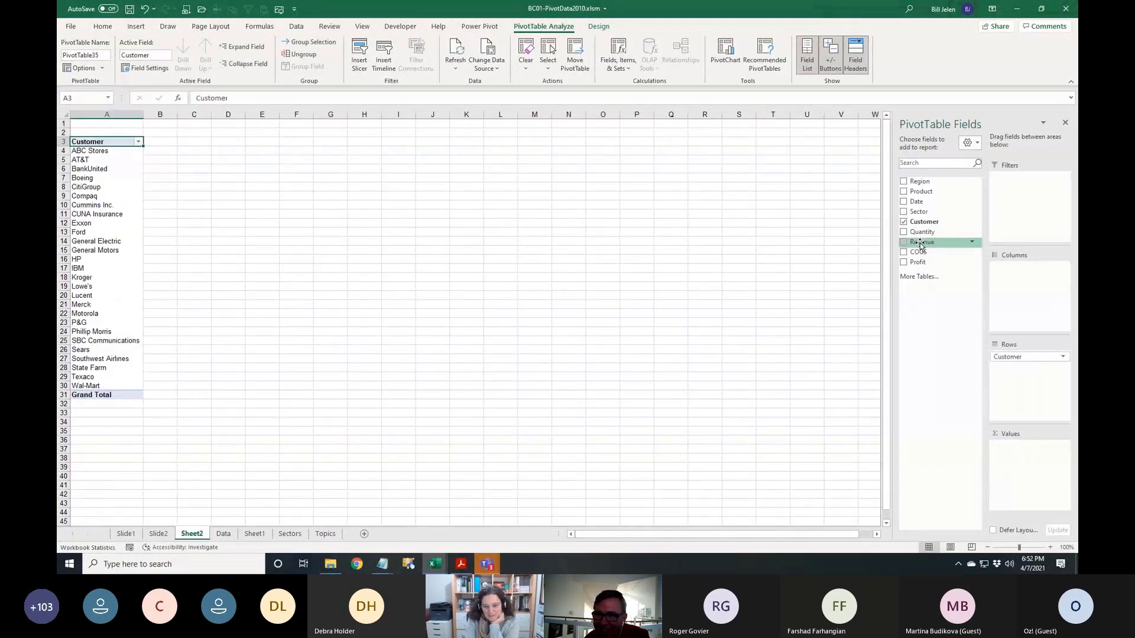
drag(921, 242, 1028, 446)
drag(917, 262, 1026, 470)
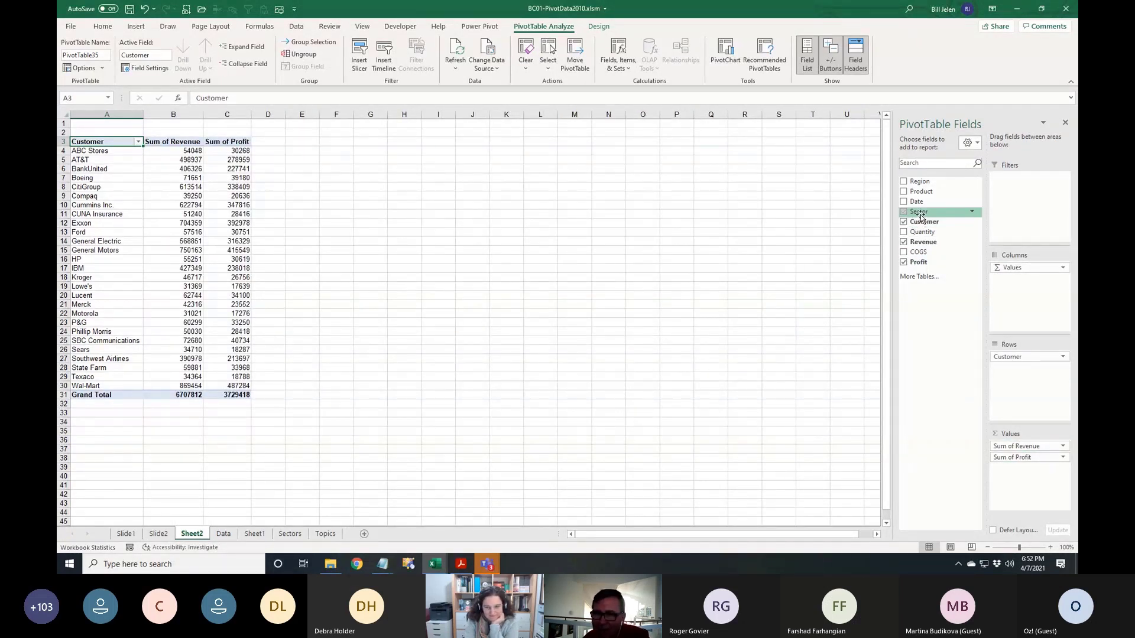
drag(921, 214, 1027, 214)
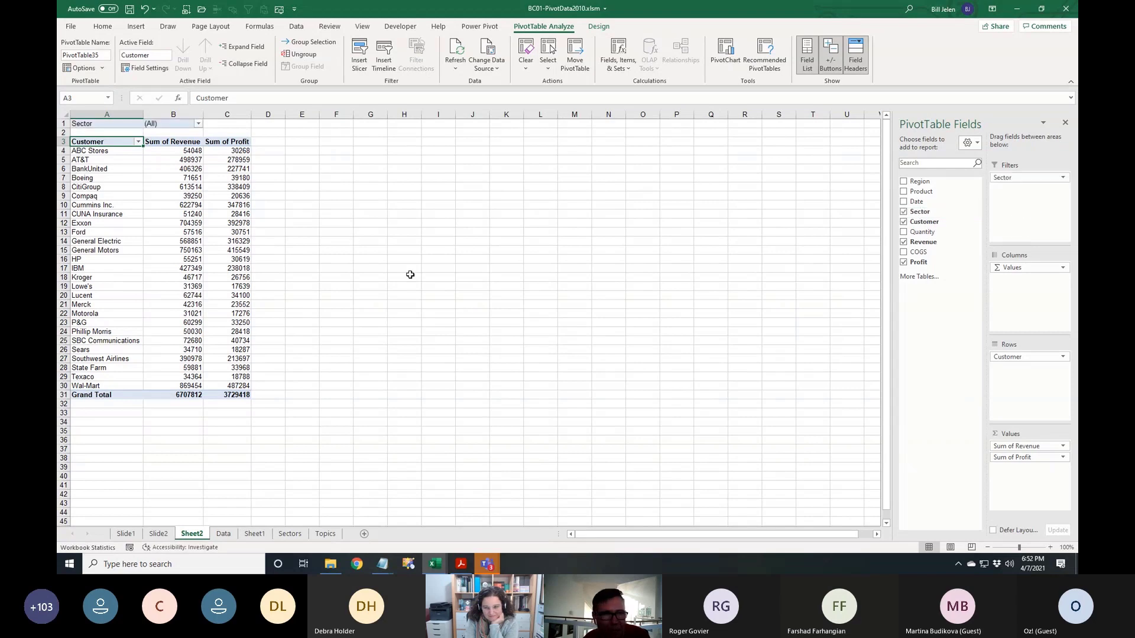
Set the B1 Sector filter to Retail, then add Manufacturing using Select Multiple Items
ctrl+scroll(496, 375, up, 7)
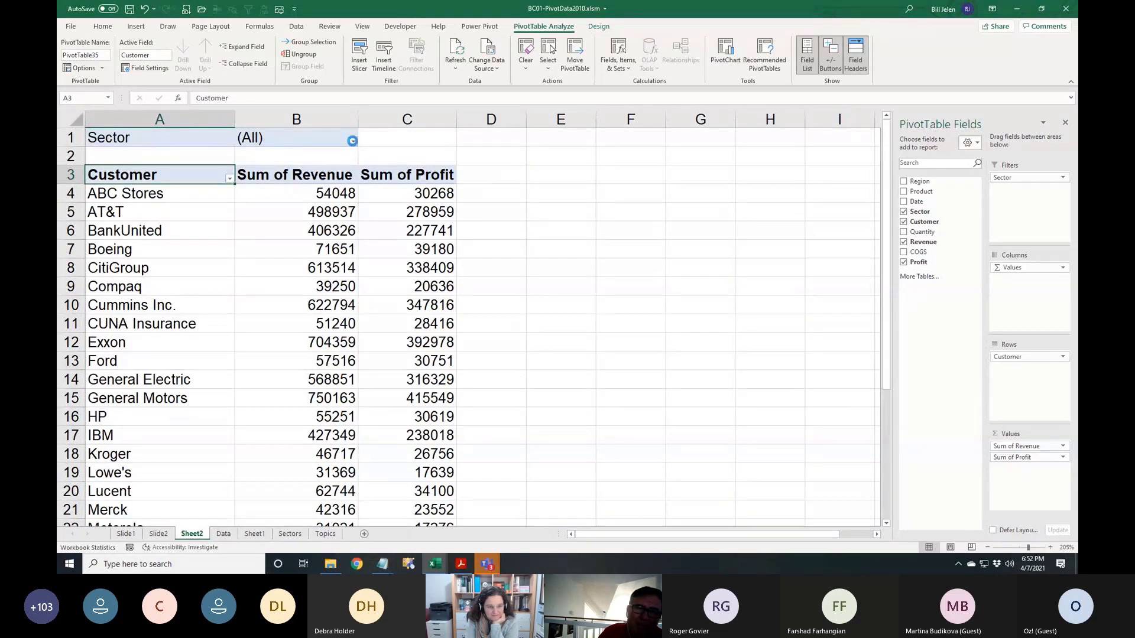
click(353, 141)
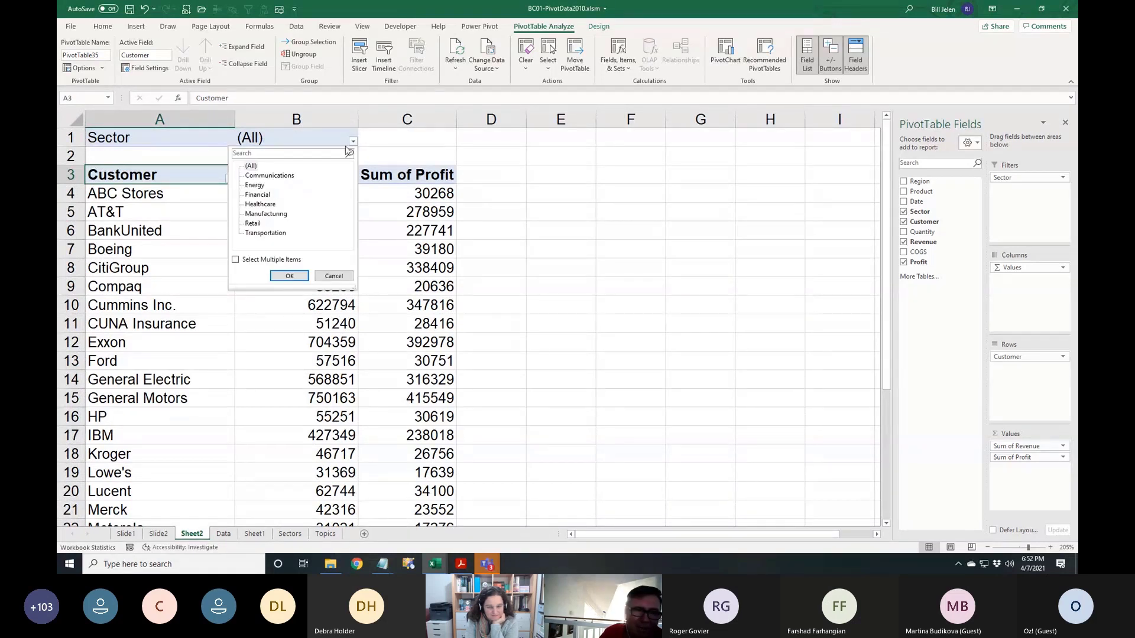
click(254, 223)
click(280, 277)
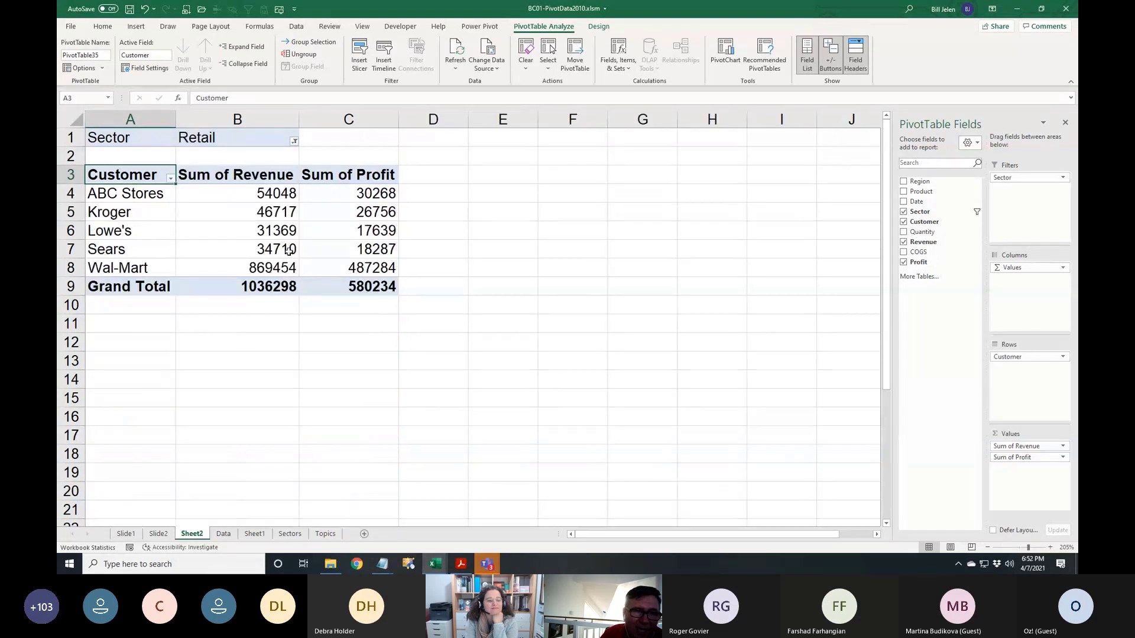
click(294, 142)
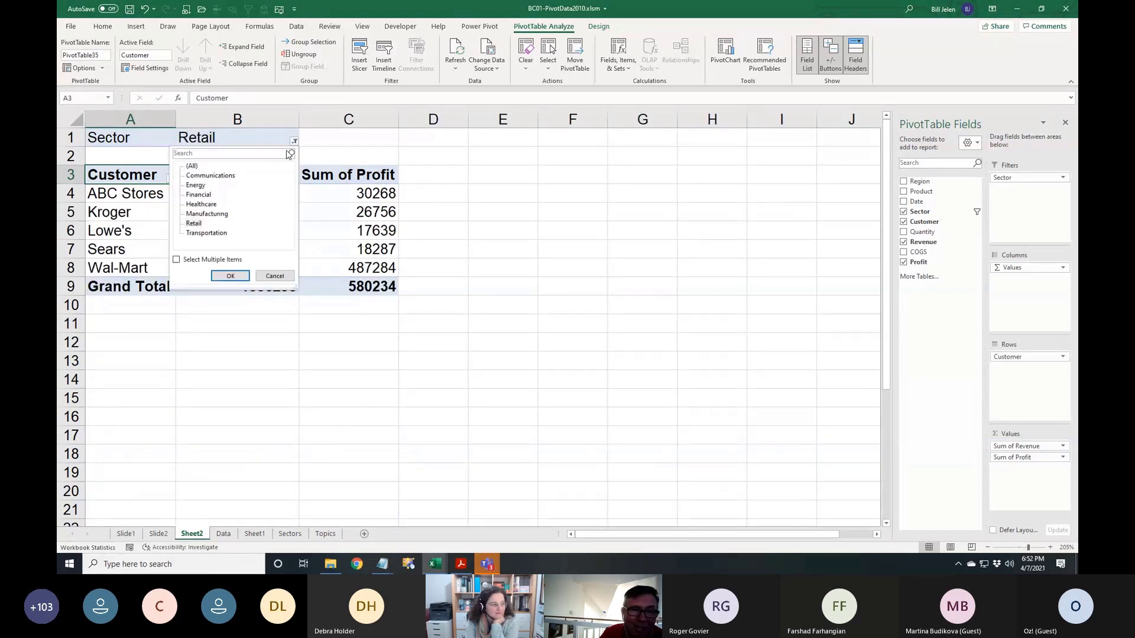
click(176, 260)
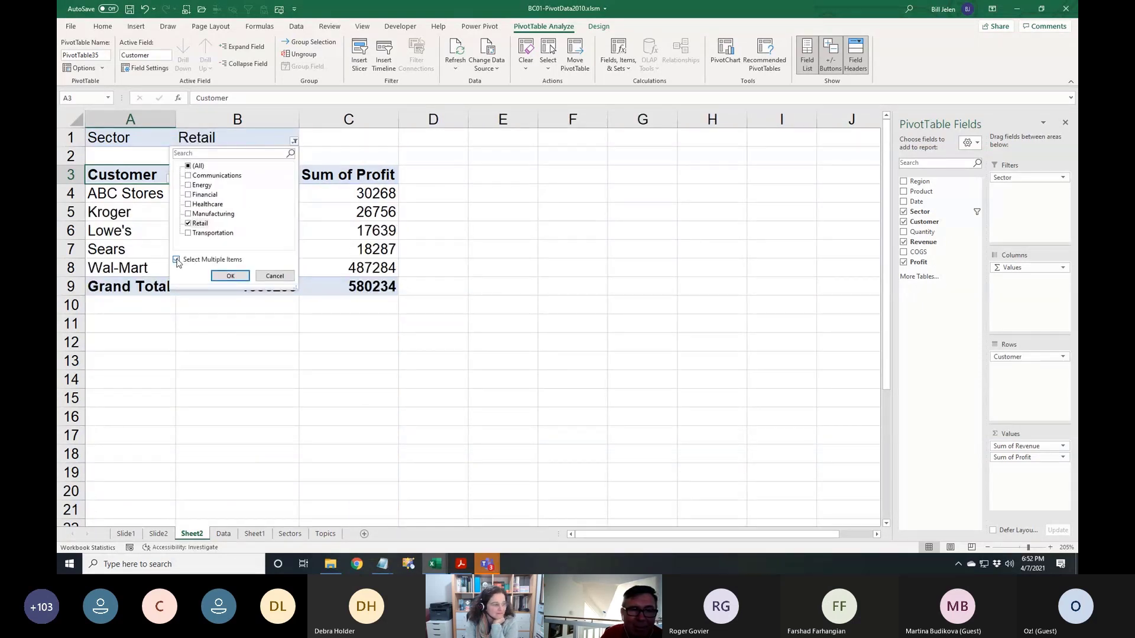
click(188, 214)
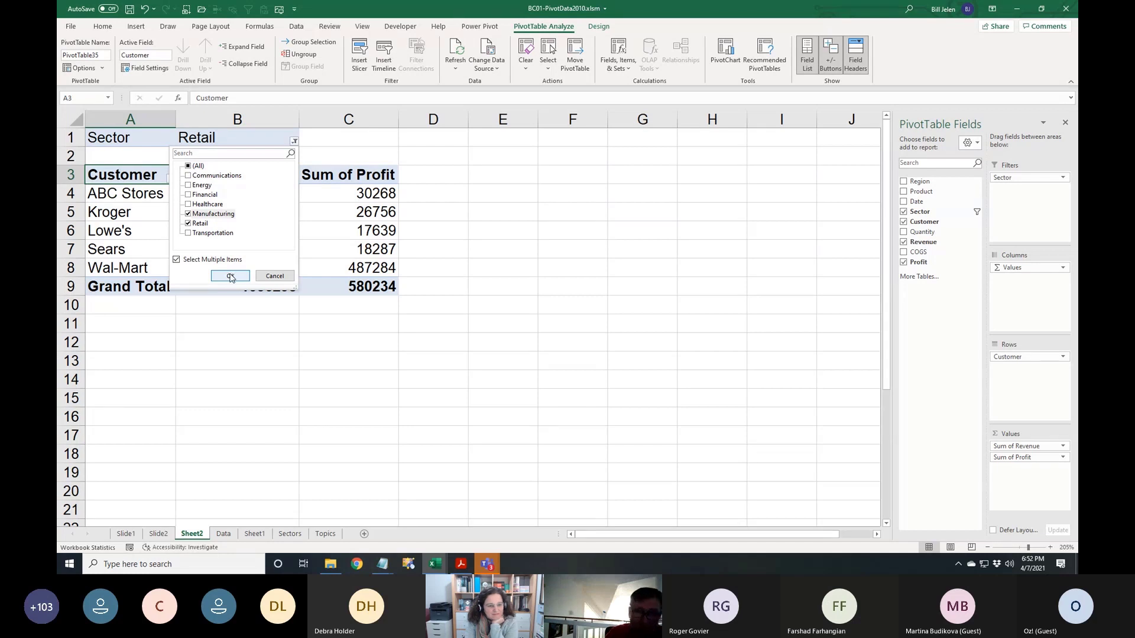
click(230, 276)
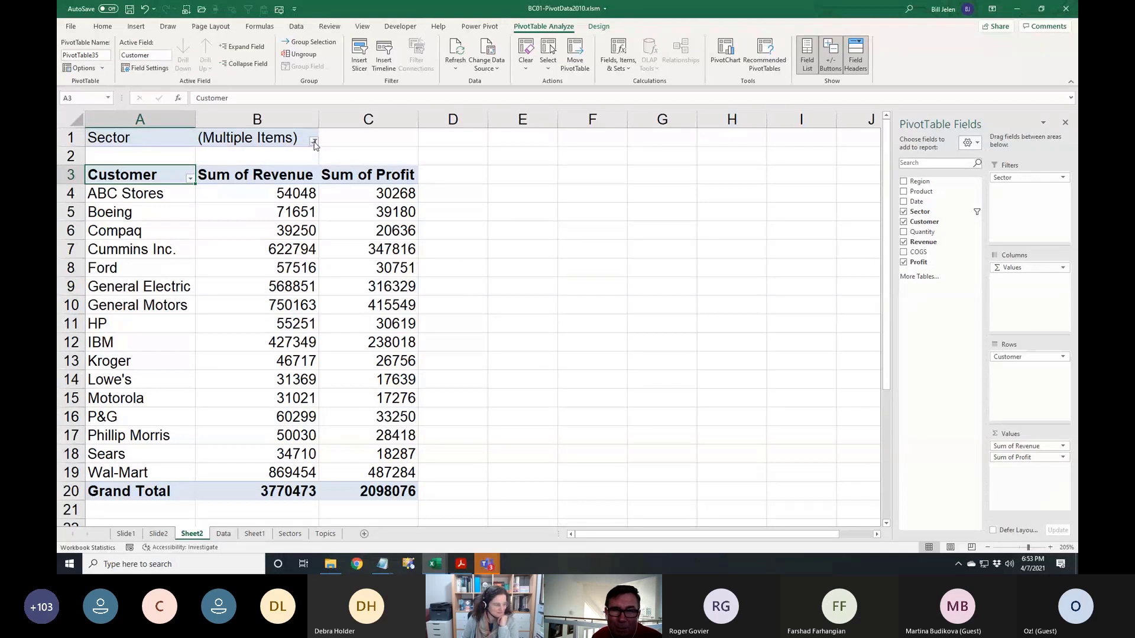
click(455, 137)
text(Re)
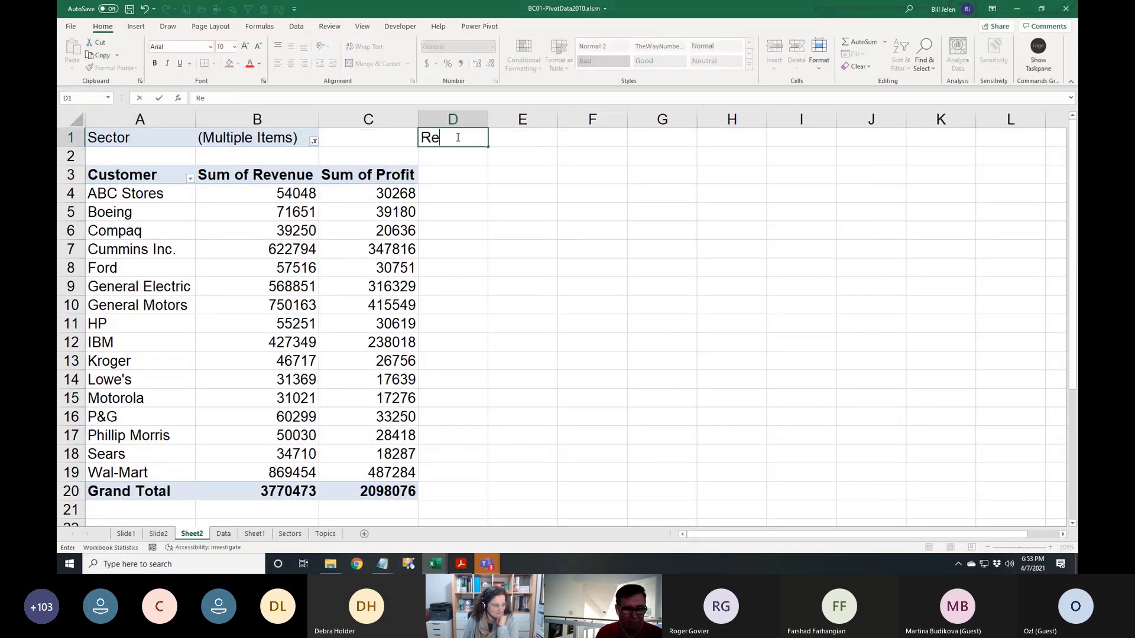
text(tail, Man)
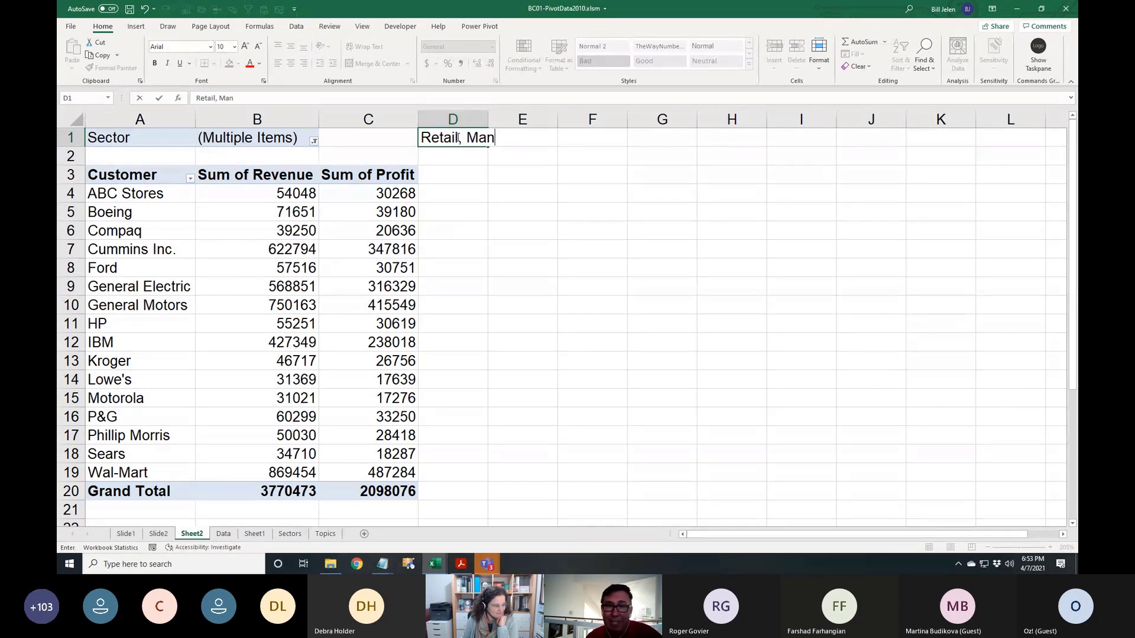
text(ufacturing)
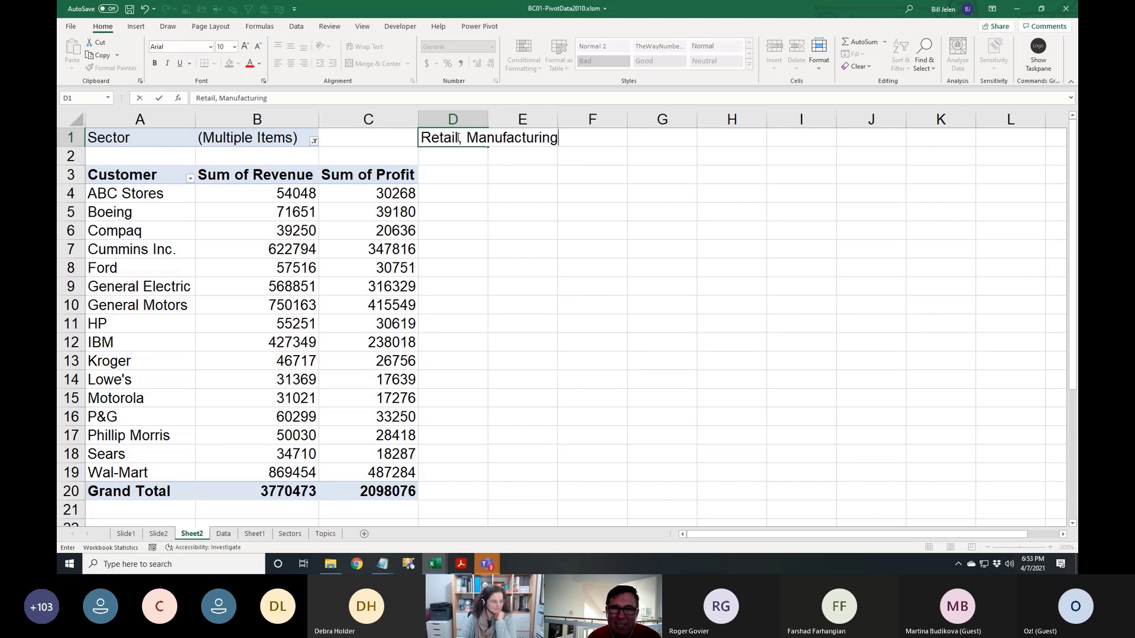
key(ctrl+Return)
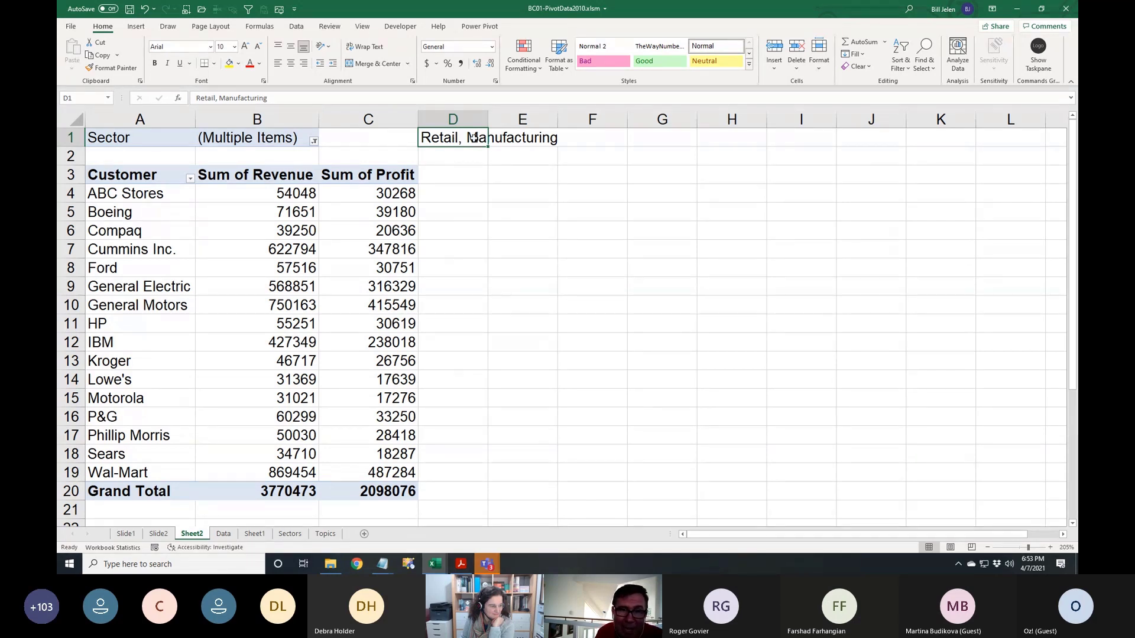
click(412, 81)
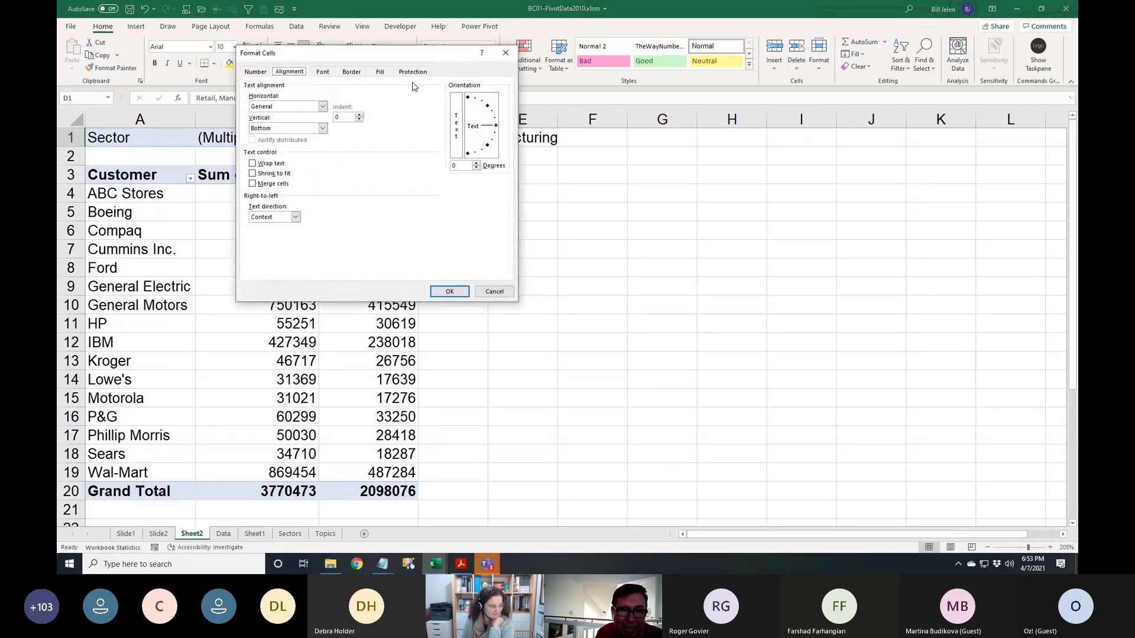
click(253, 174)
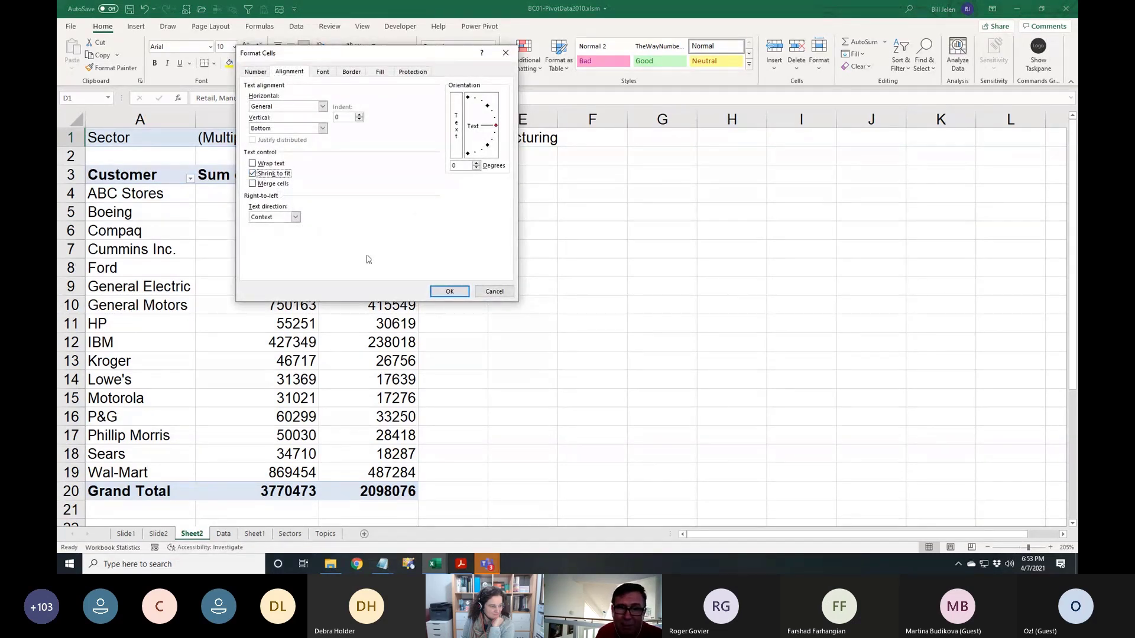
click(448, 291)
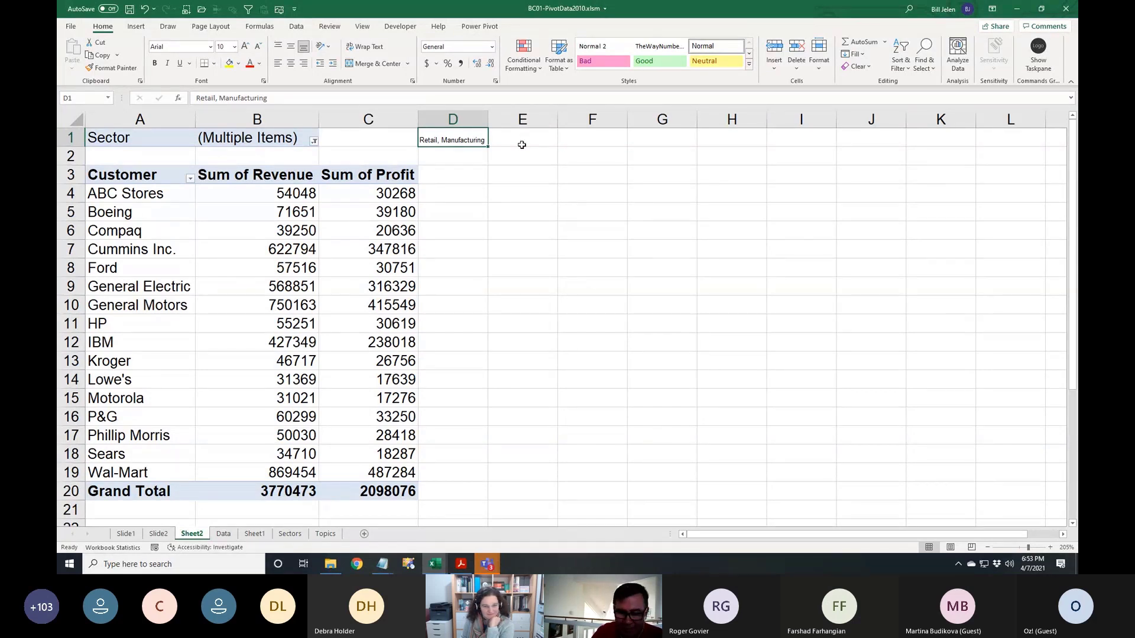
key(Delete)
key(Left)
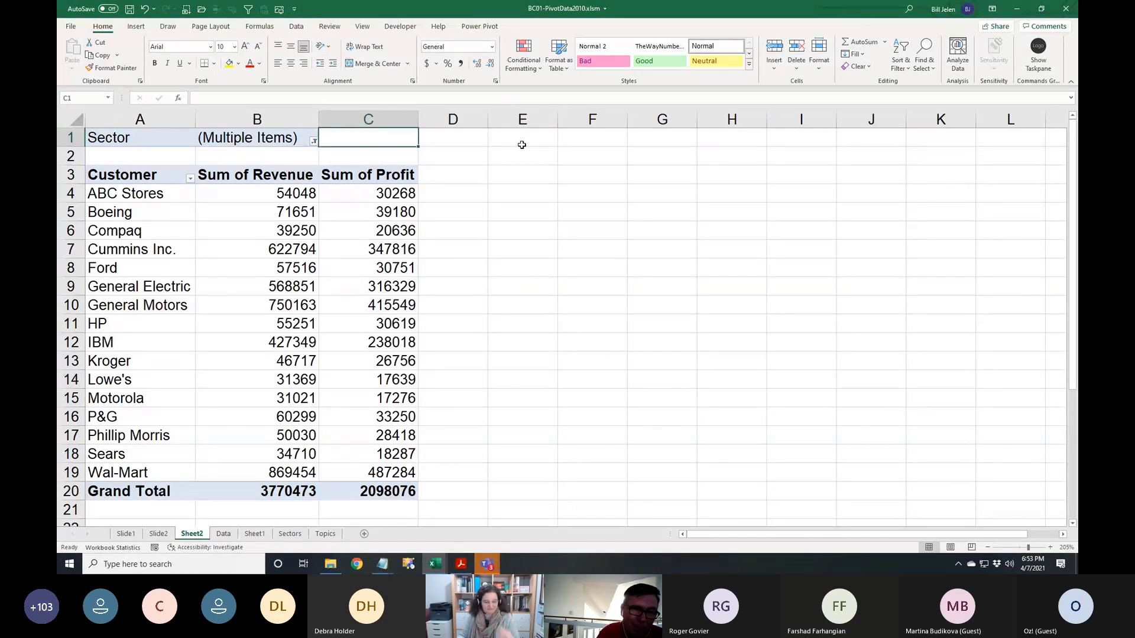
Reset the Sector filter to all sectors and remove Sector from the pivot's Filters area
click(313, 141)
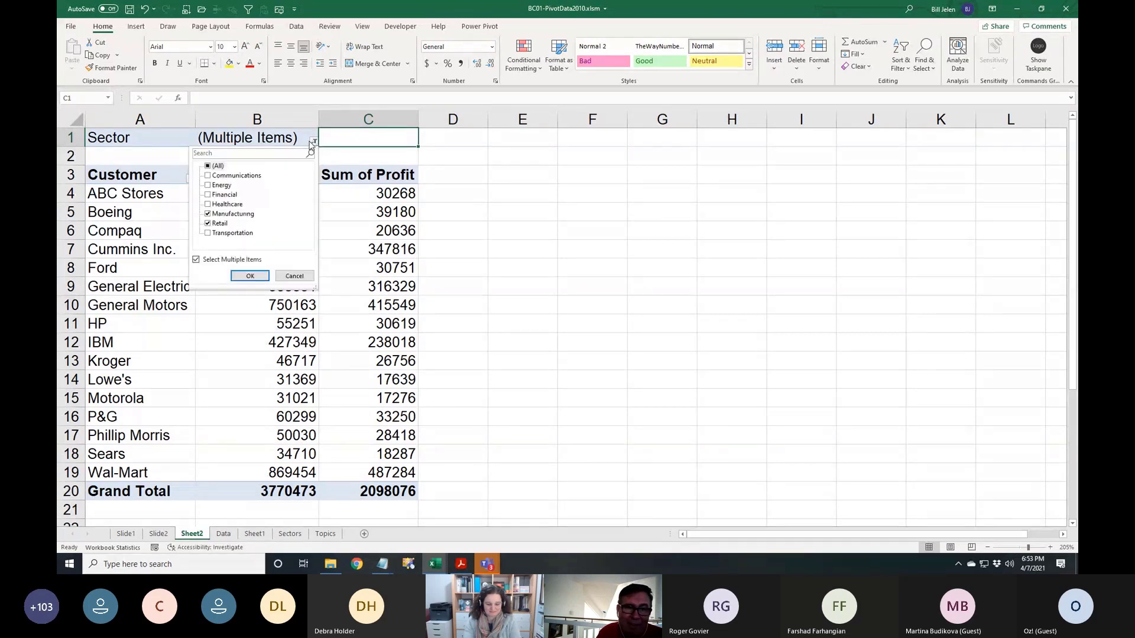
click(206, 166)
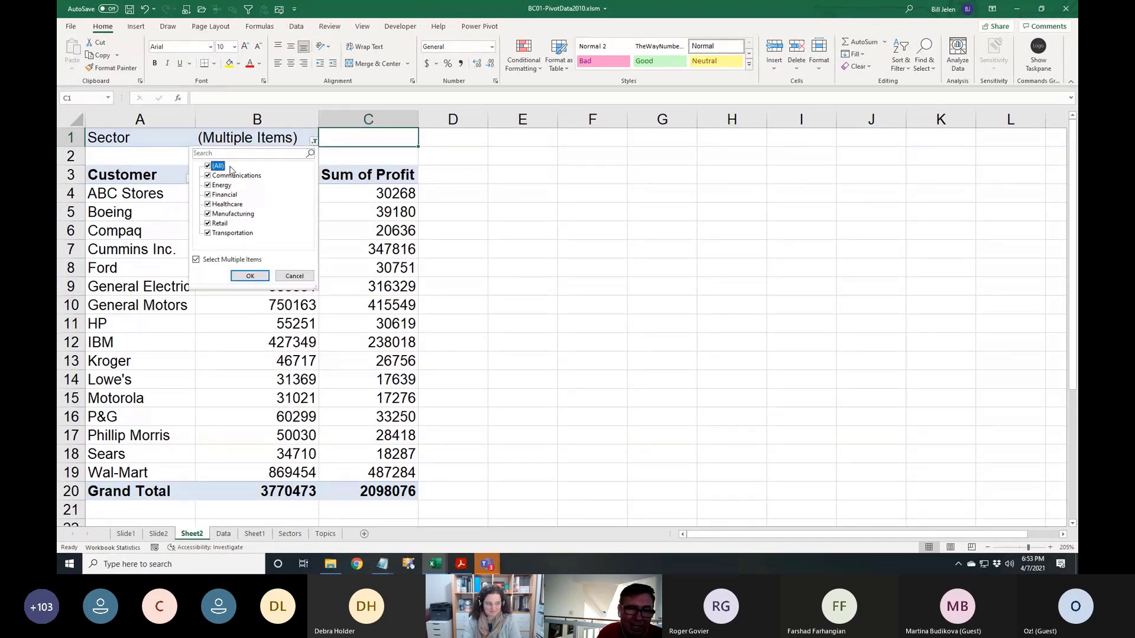
click(251, 275)
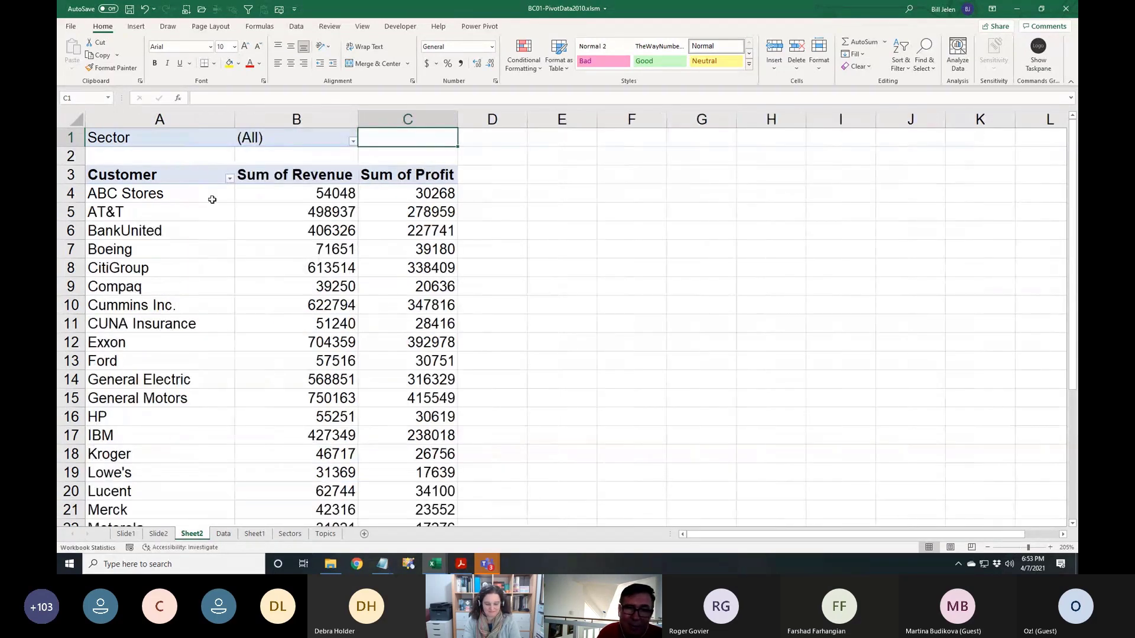
click(183, 140)
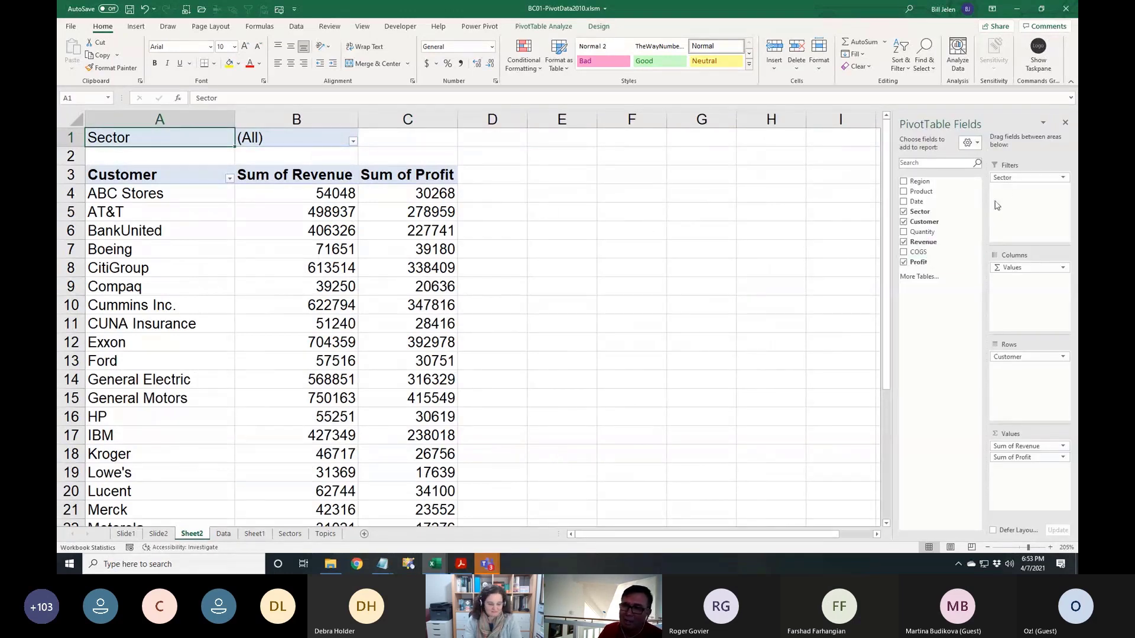
drag(1010, 179, 716, 336)
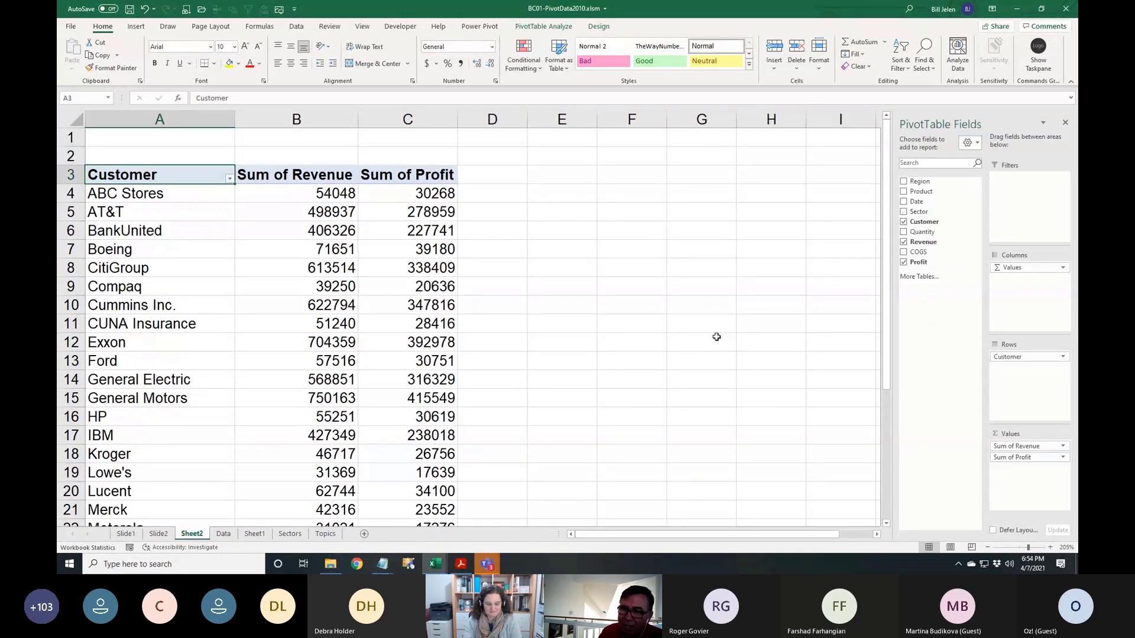
Insert Sector and Product slicers for the pivot table
click(520, 28)
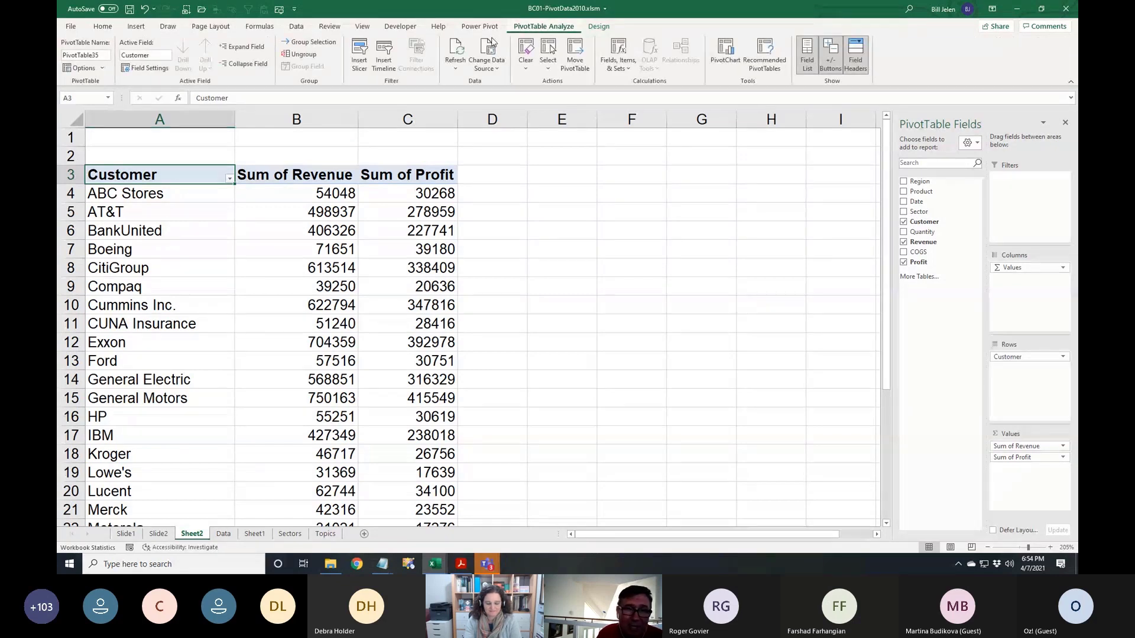
click(360, 52)
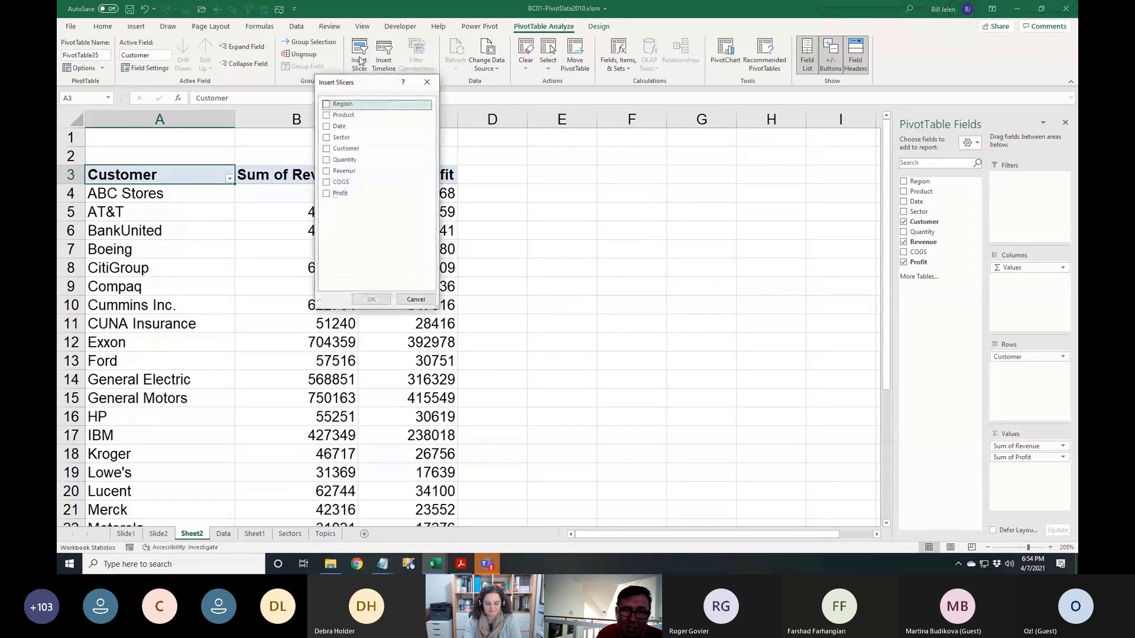
click(325, 138)
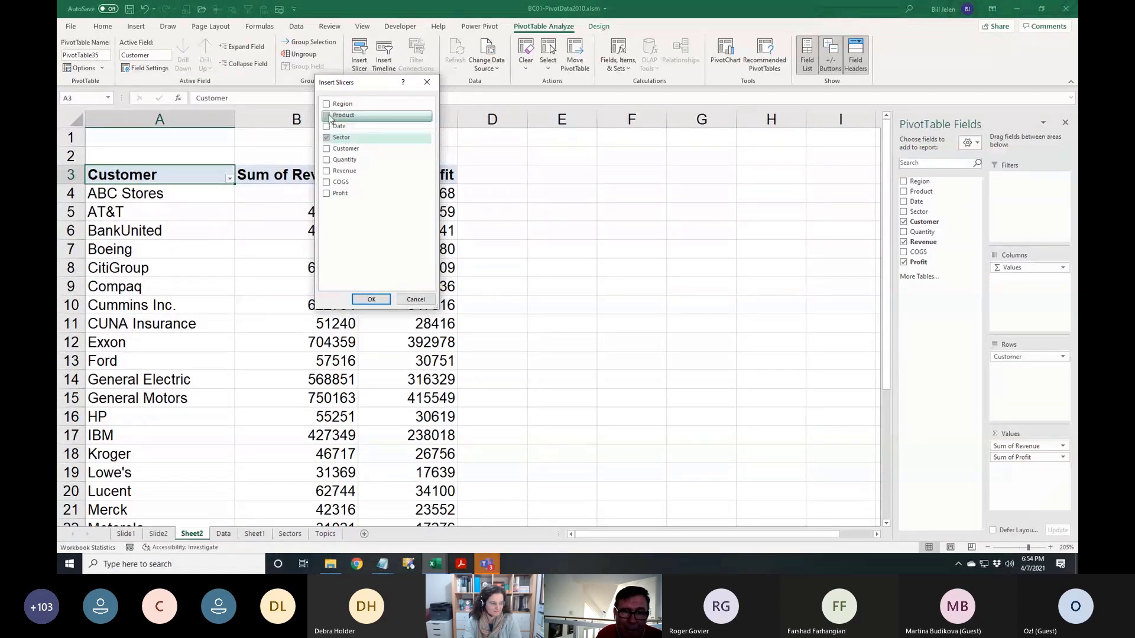
click(327, 116)
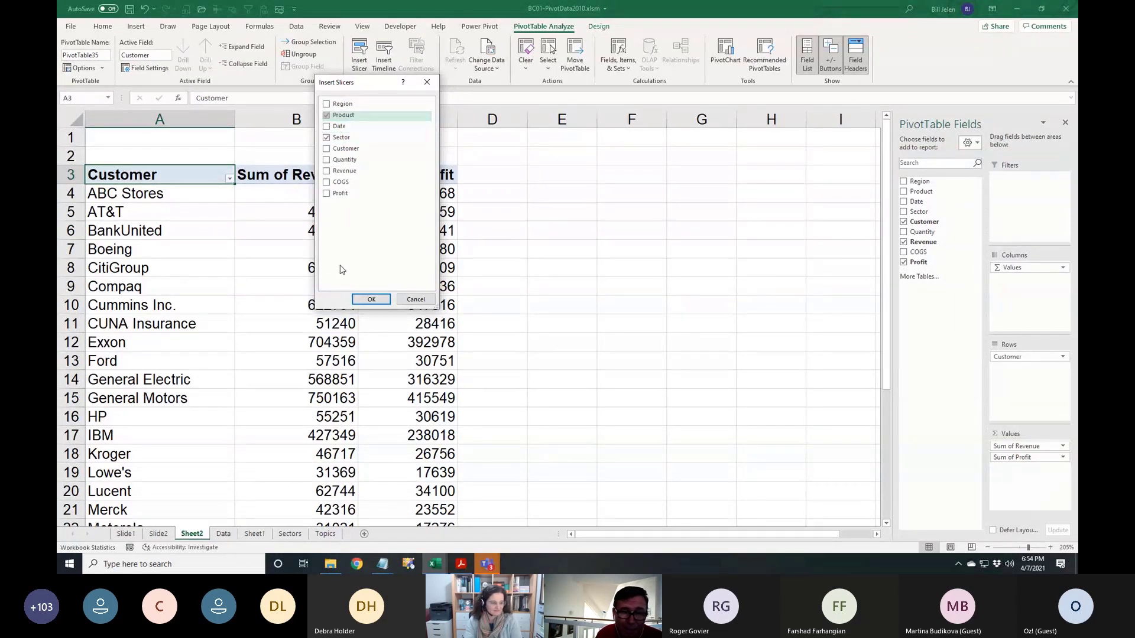
click(371, 299)
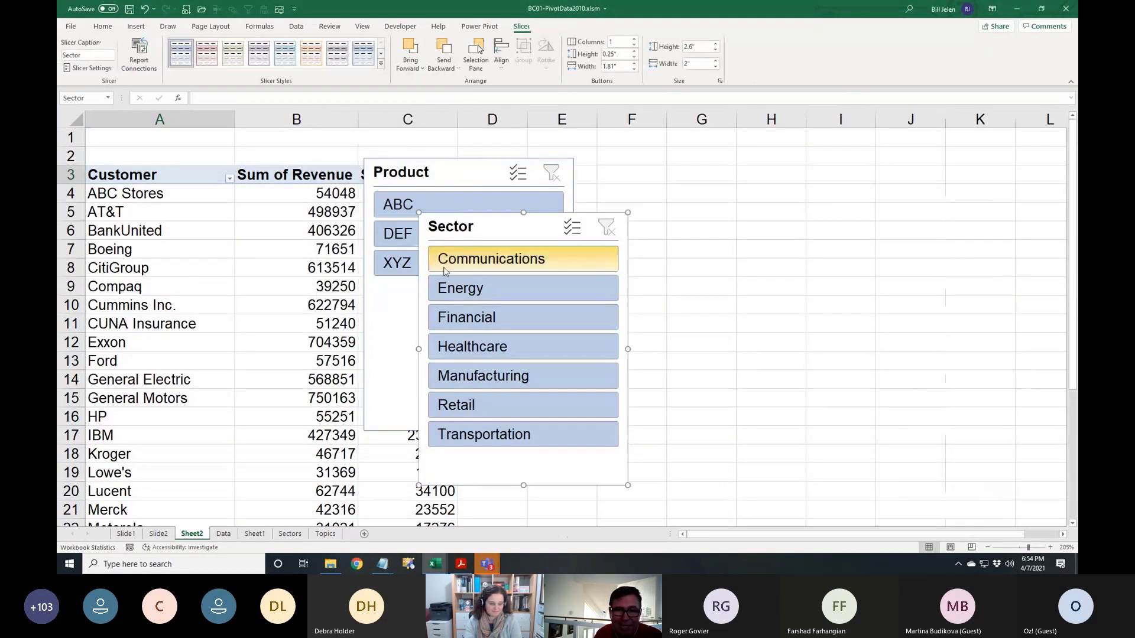
Give the Product slicer 3 columns, one row and an orange style, with Sector placed beneath it
drag(468, 234, 860, 198)
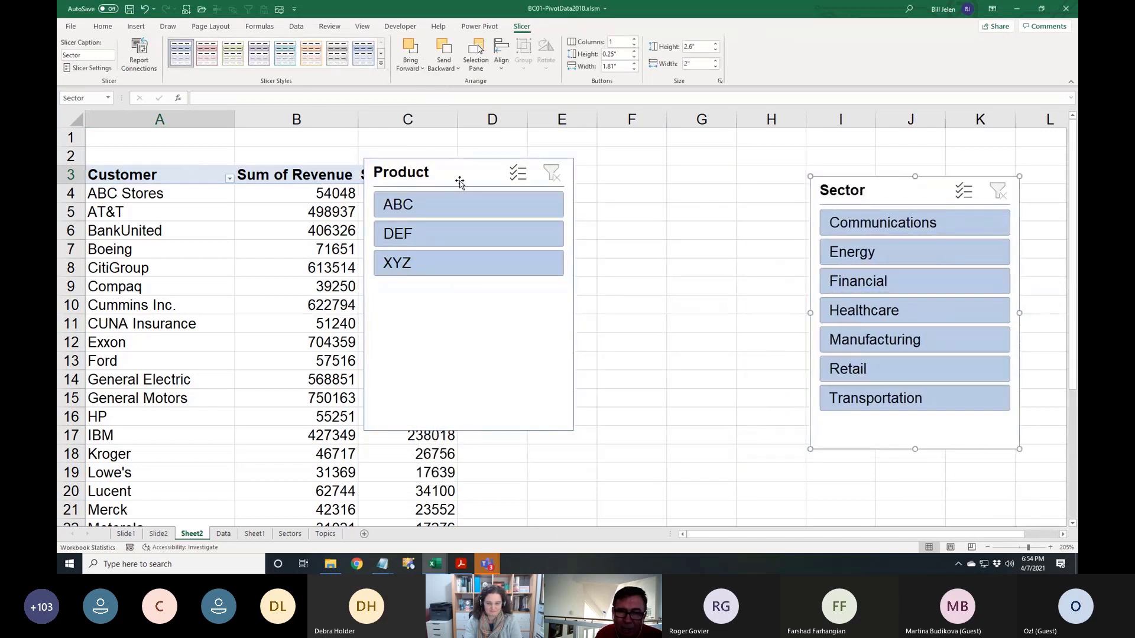
drag(460, 182, 572, 178)
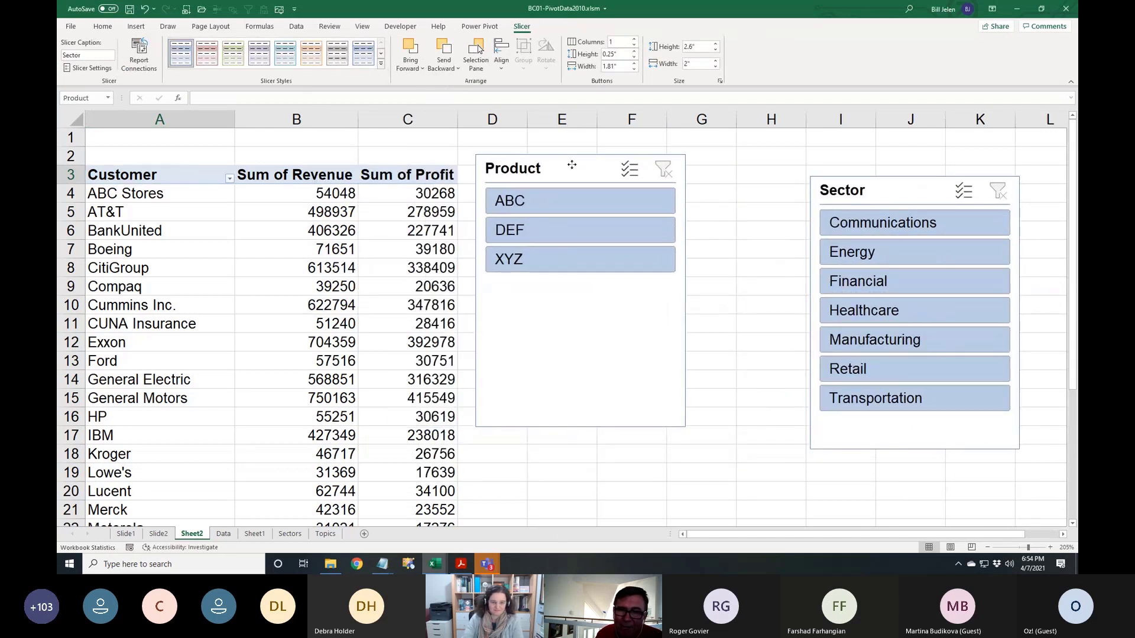
click(634, 40)
click(633, 40)
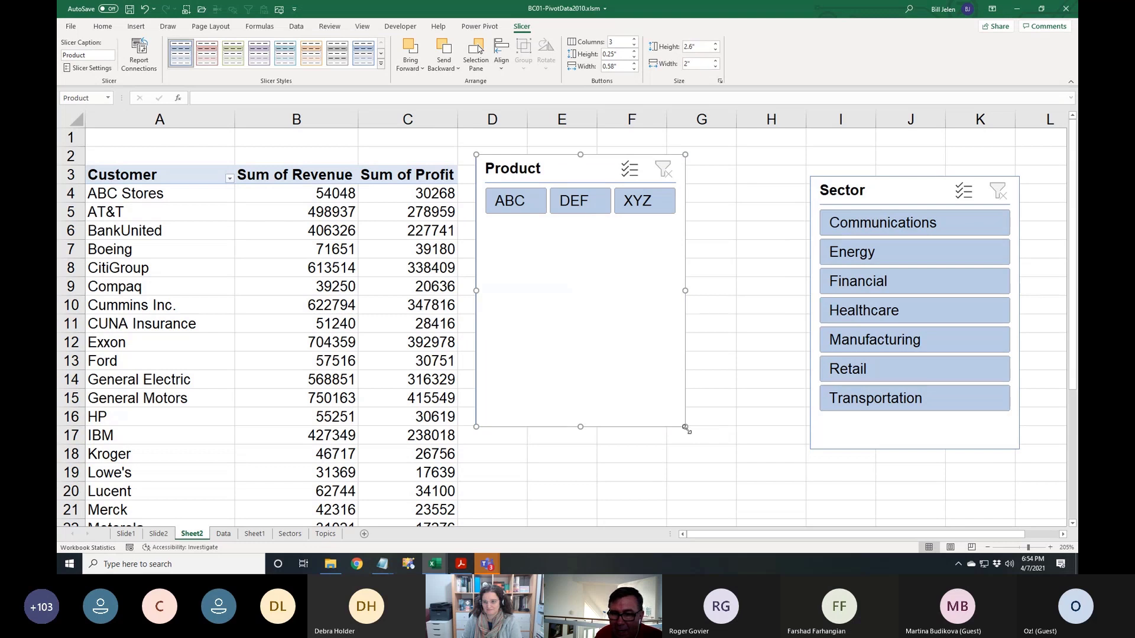
drag(685, 427, 689, 231)
click(313, 51)
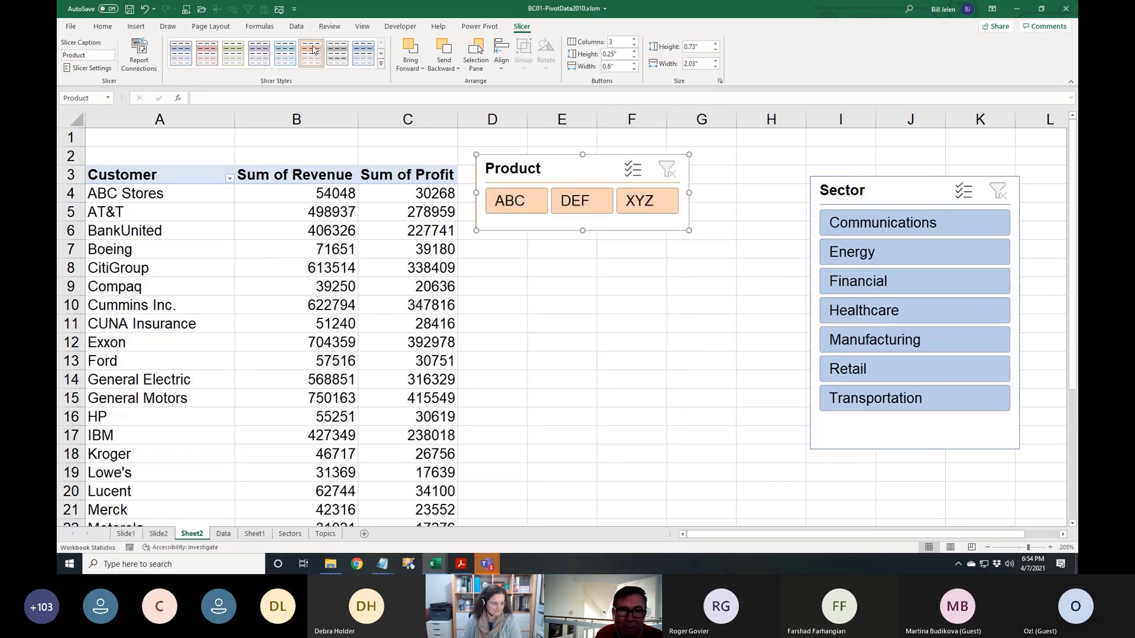
mouse_move(873, 195)
mouse_down()
mouse_move(515, 297)
mouse_move(535, 261)
mouse_up()
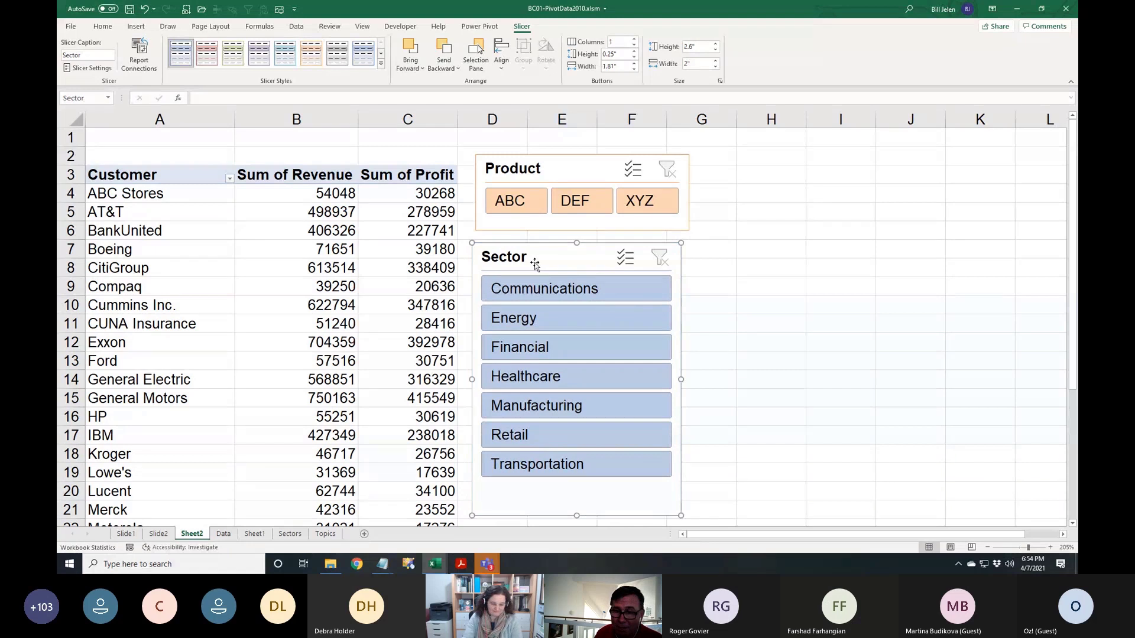
Use the Sector slicer to select Retail, then Ctrl+click Manufacturing to add it
click(536, 379)
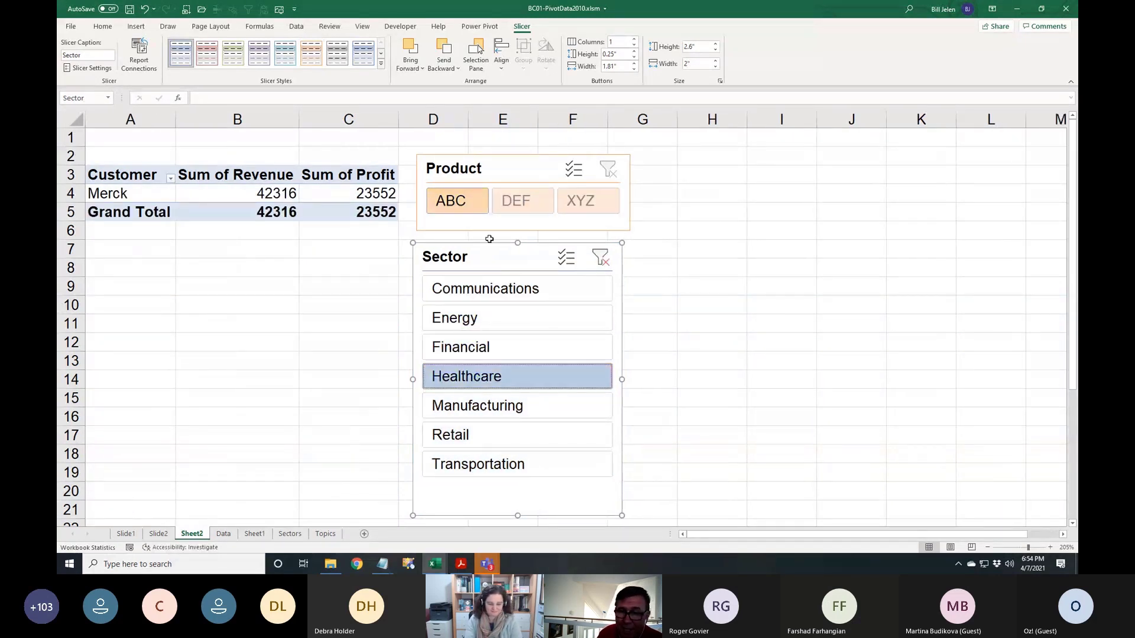
click(447, 438)
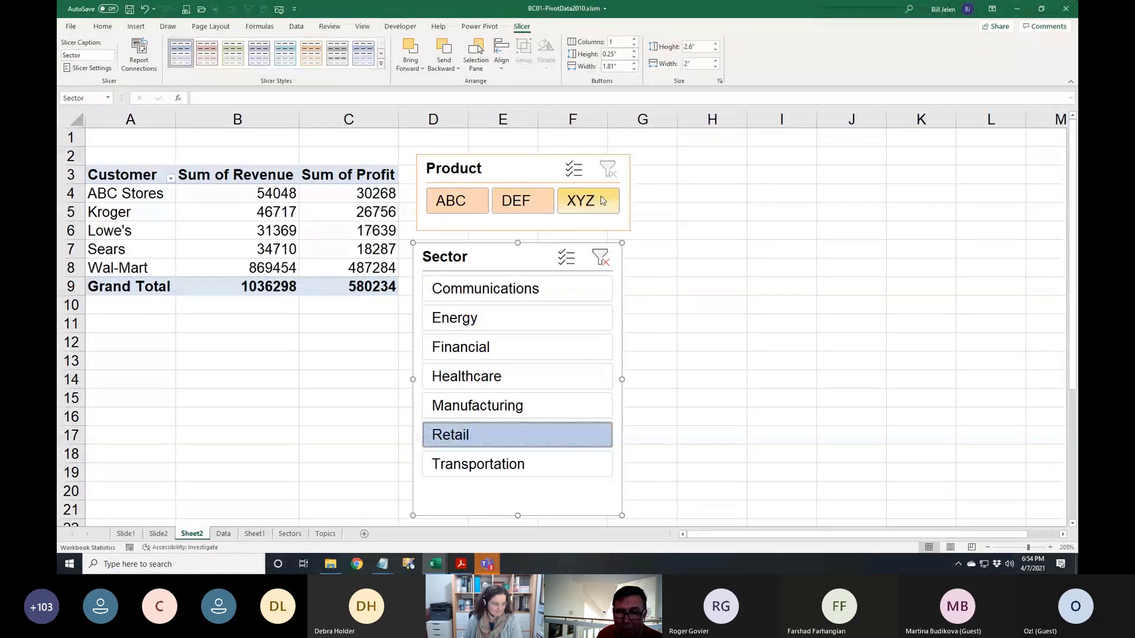
ctrl+click(498, 409)
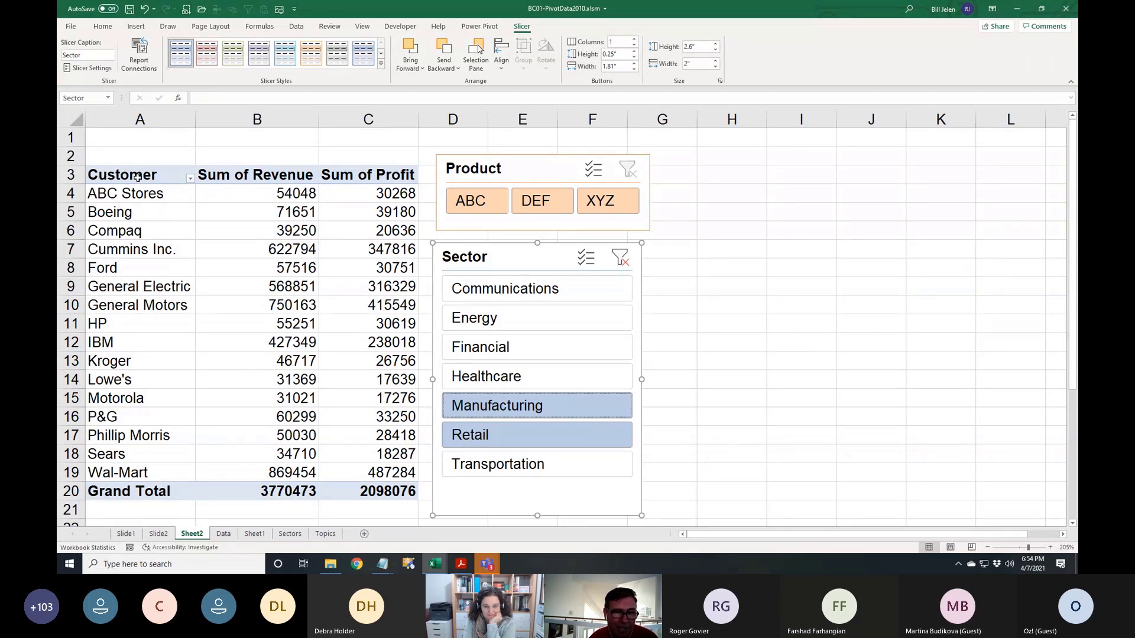
Copy the A3:C20 pivot to H2 and replace Customer with Product in its rows
drag(137, 177, 366, 488)
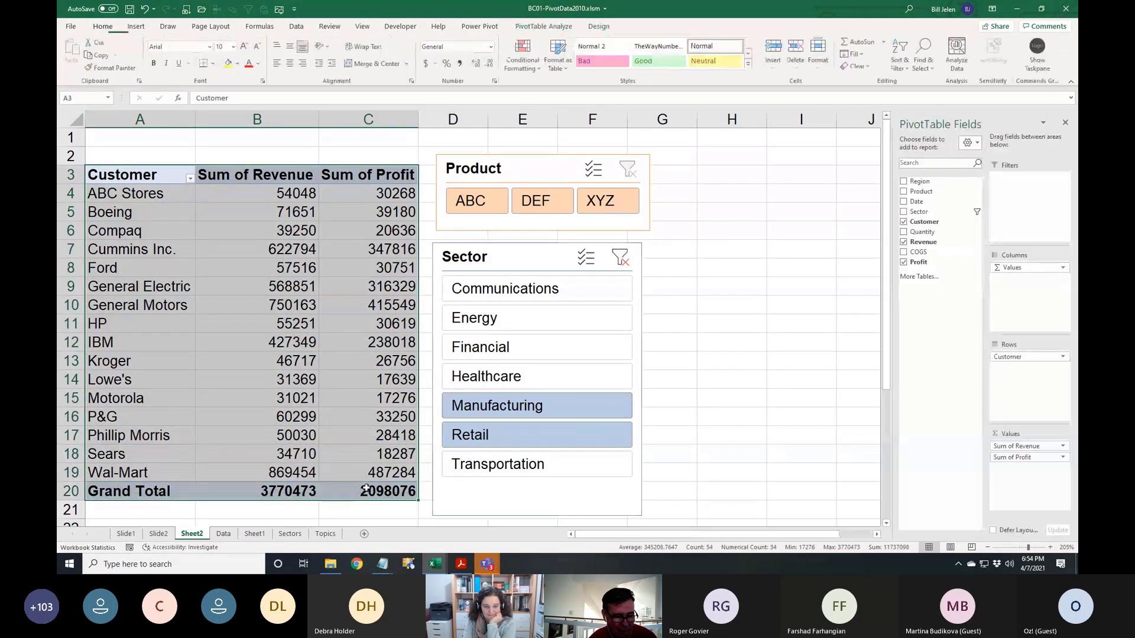
key(ctrl+c)
click(744, 160)
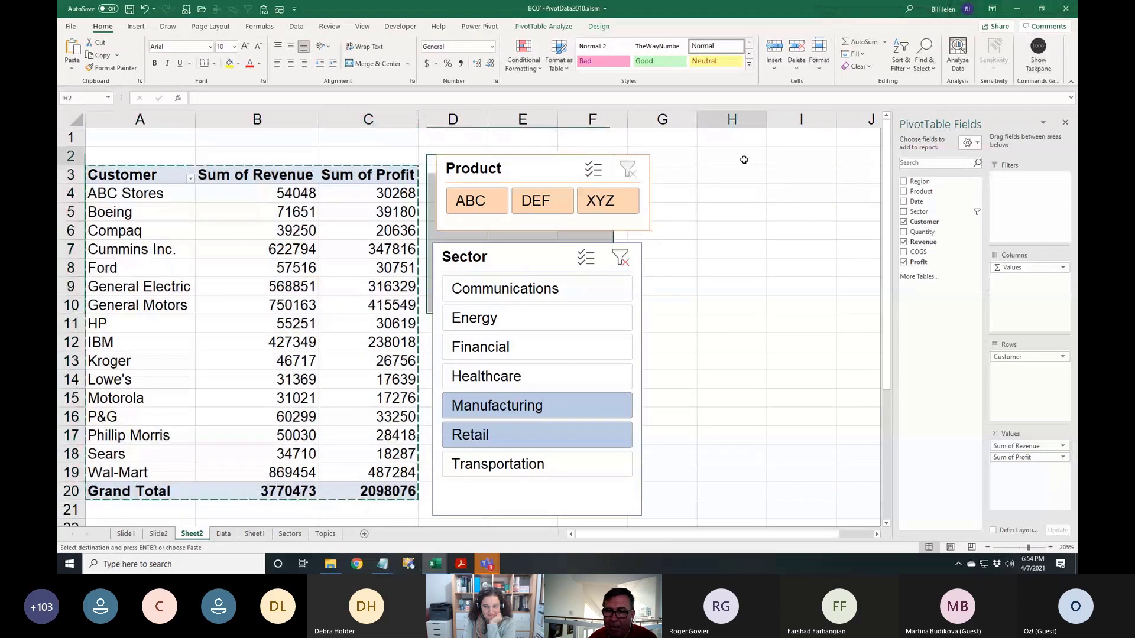
key(ctrl+v)
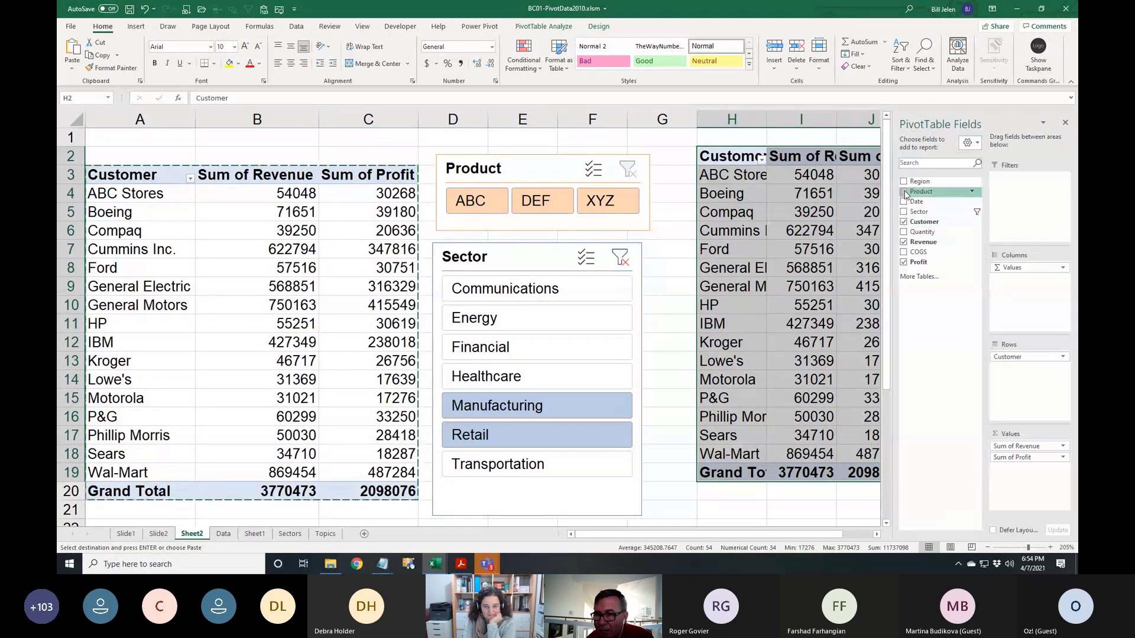
click(904, 193)
click(903, 221)
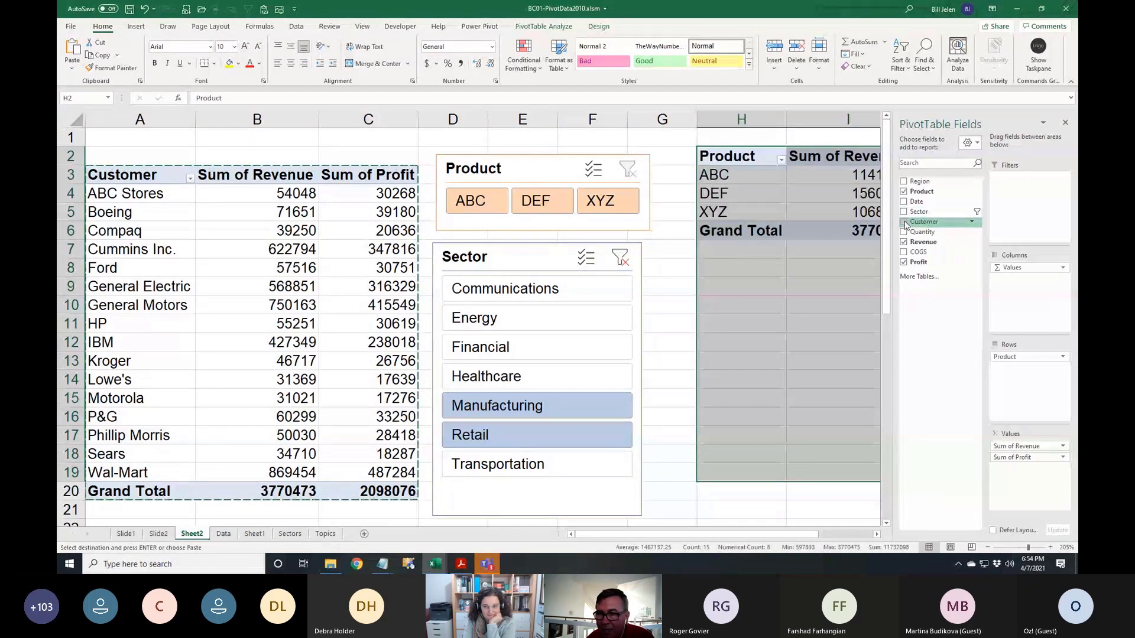
Show the copied pivot's Sum of Revenue as % of Column Total
click(875, 534)
click(875, 534)
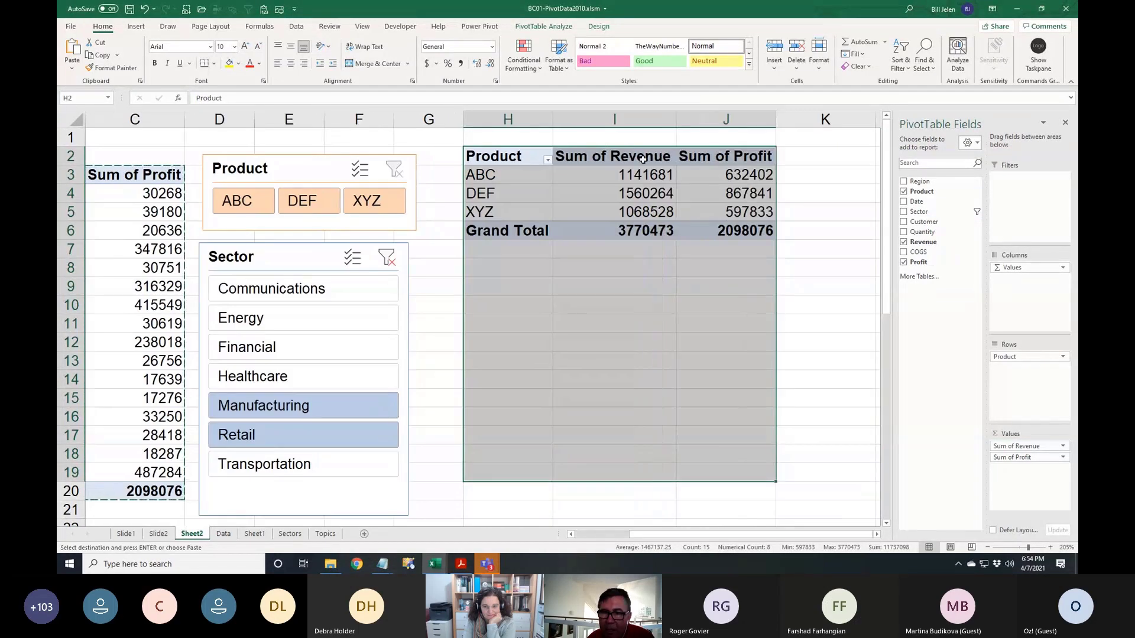
double_click(644, 161)
click(373, 142)
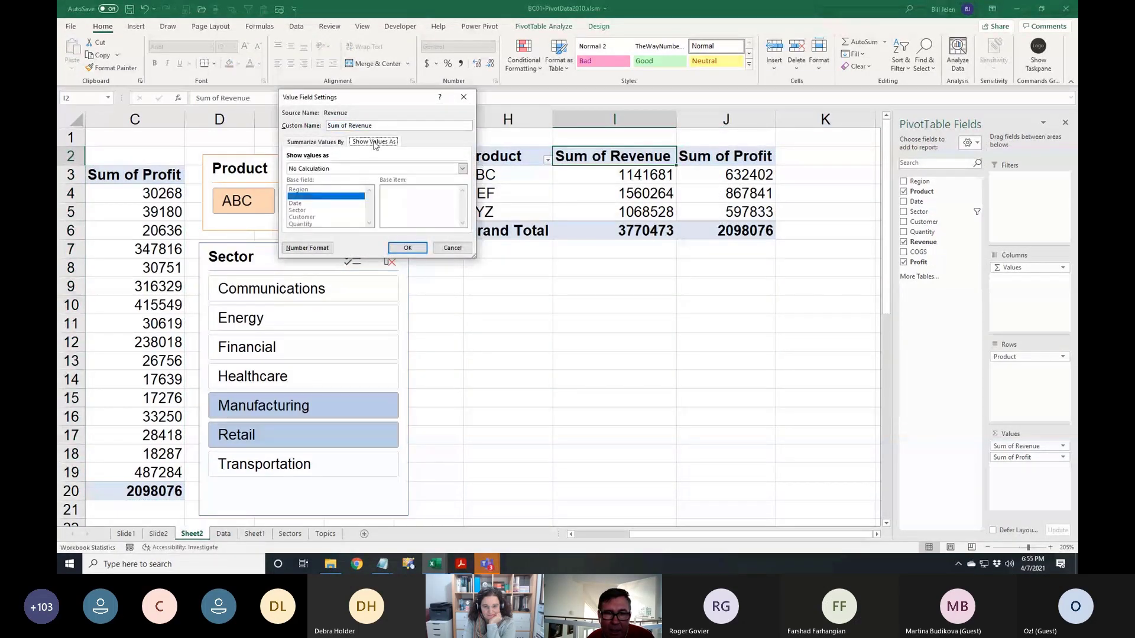
click(354, 171)
click(322, 186)
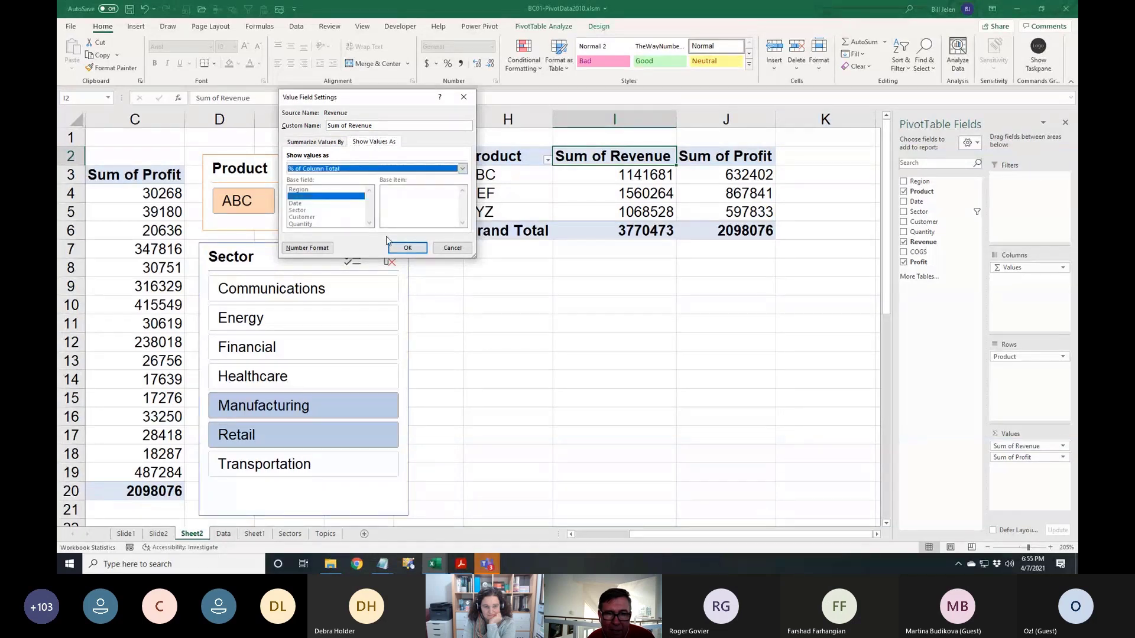
click(407, 247)
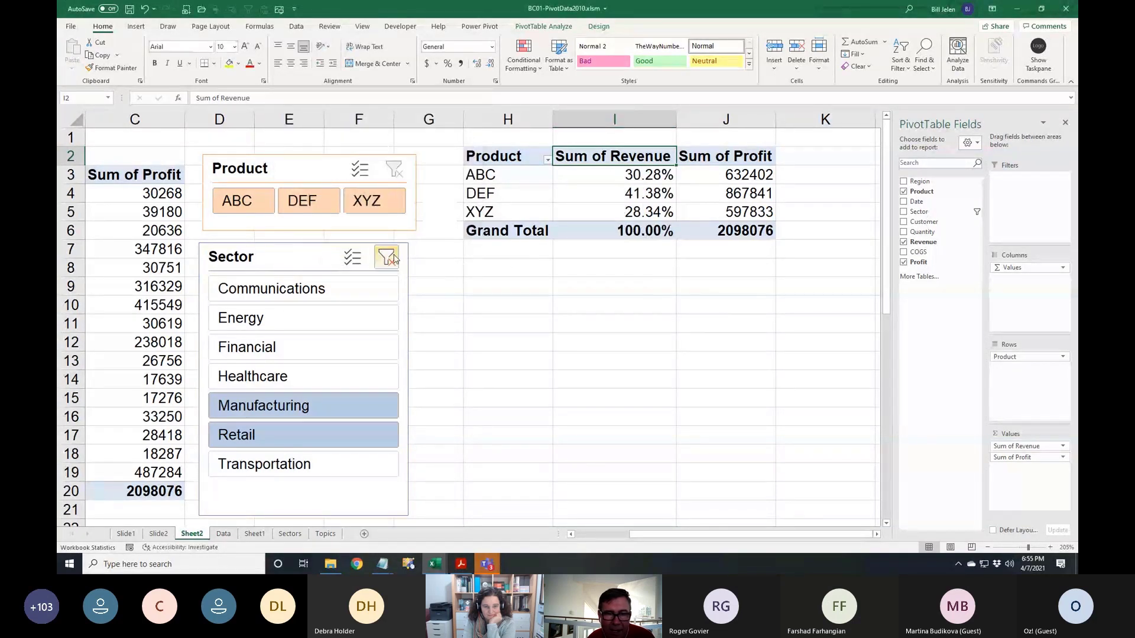
Filter both pivots with the slicers to the Financial sector and products XYZ and DEF
click(375, 203)
click(304, 201)
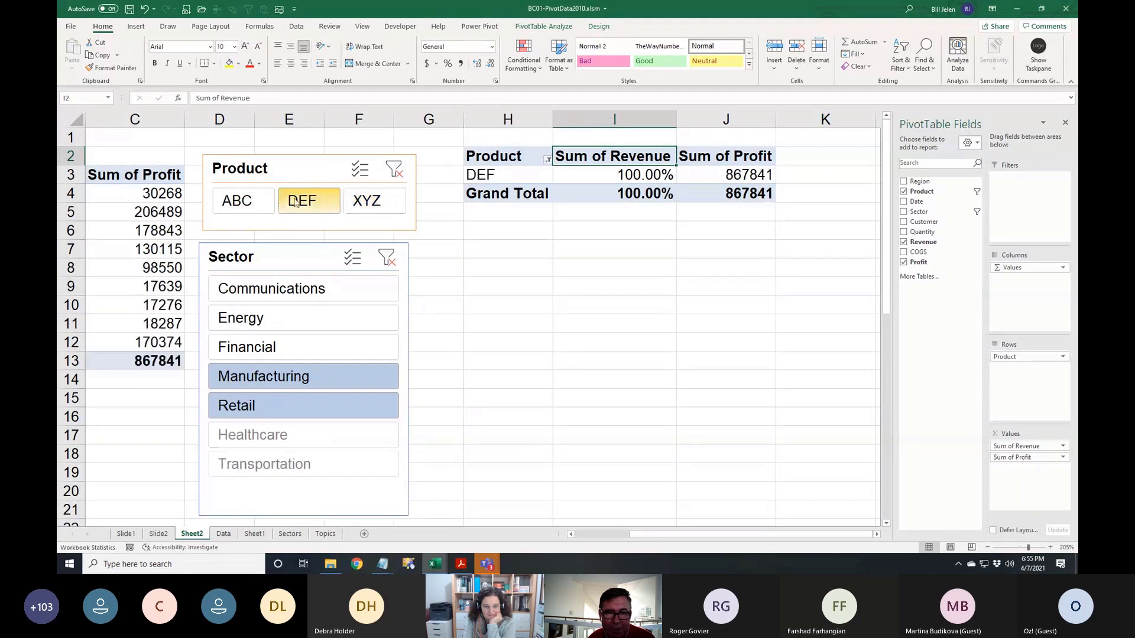
click(245, 200)
click(260, 290)
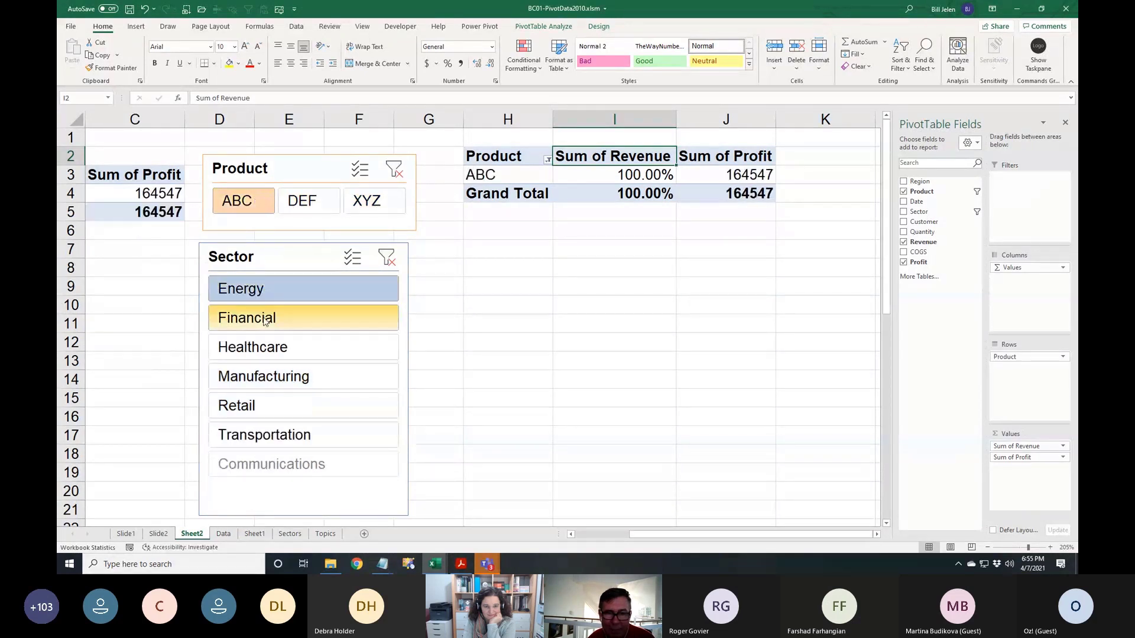
click(266, 319)
click(349, 208)
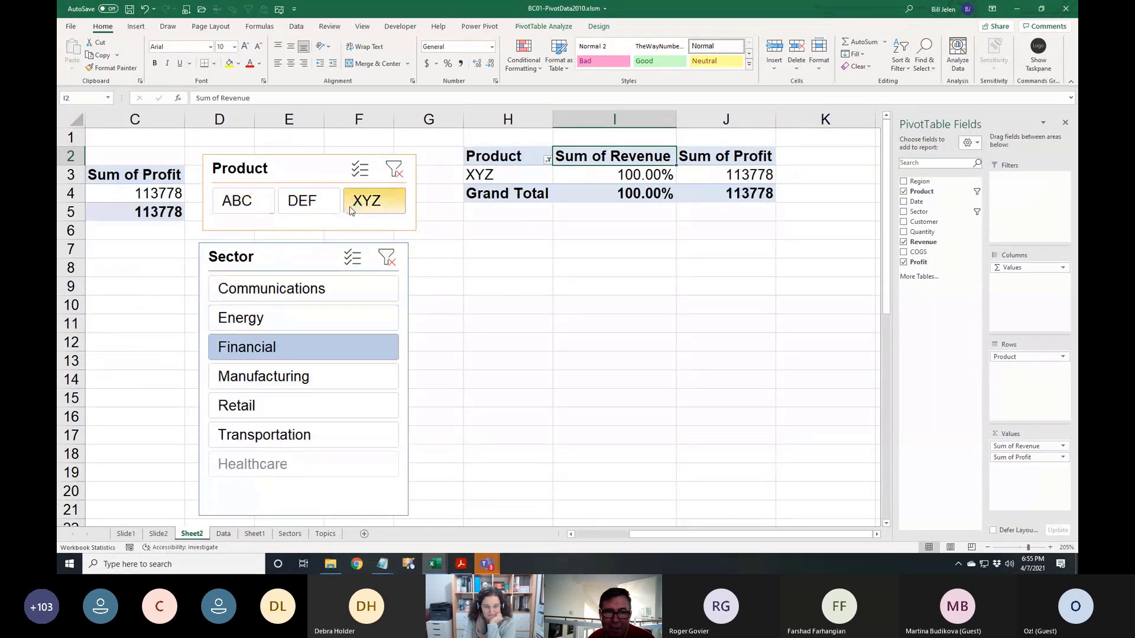
ctrl+click(319, 209)
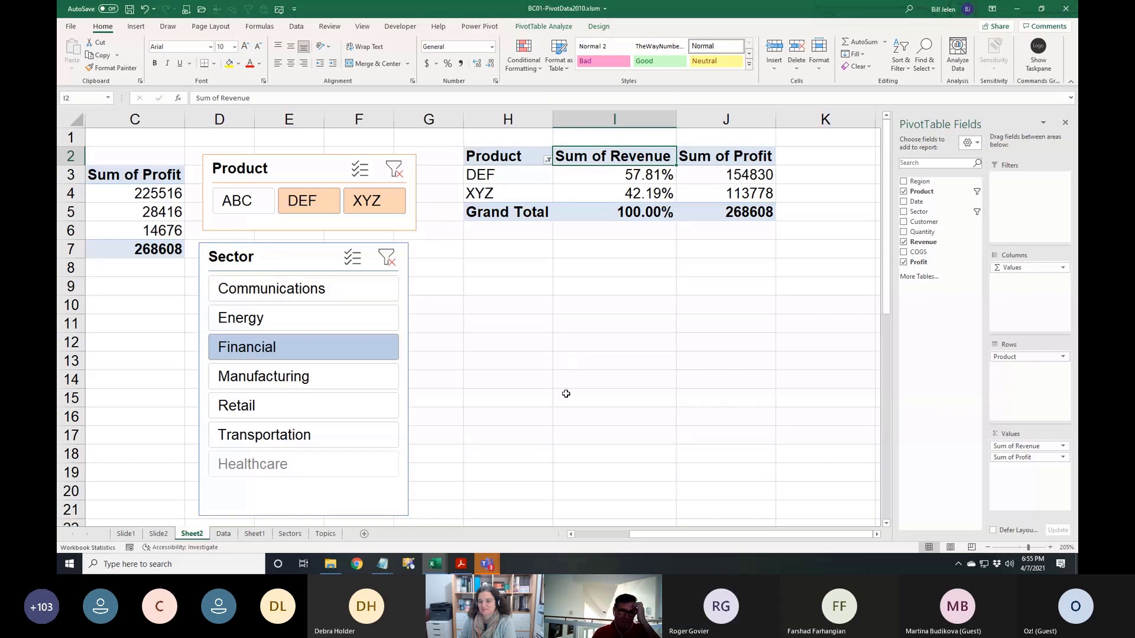
Check the list of open workbooks under View > Switch Windows
click(331, 564)
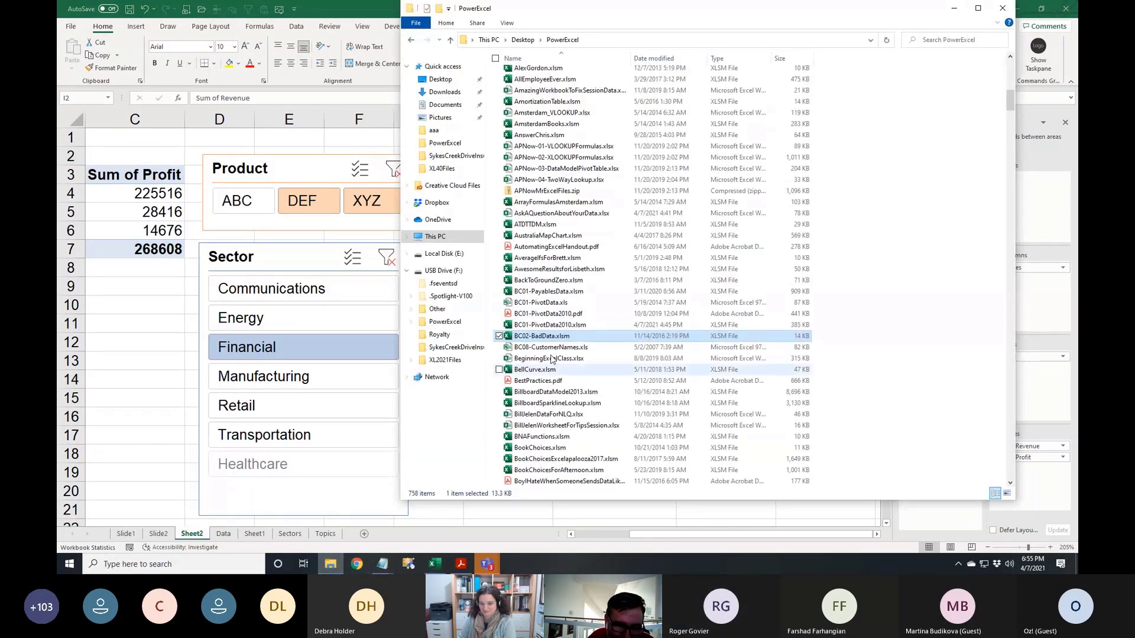
click(118, 280)
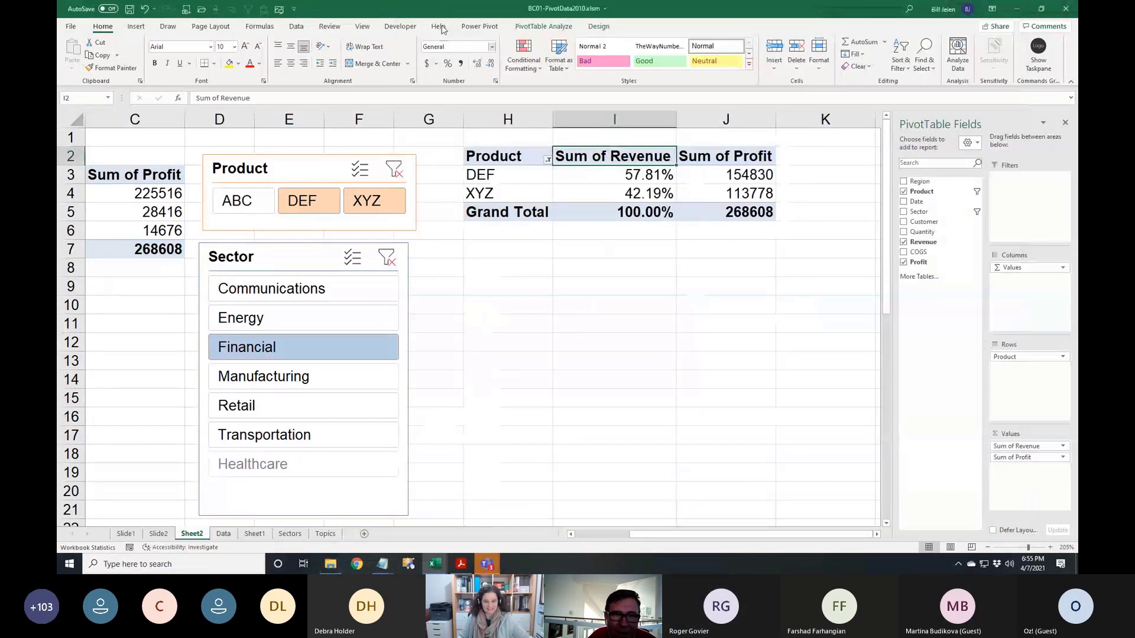
click(366, 28)
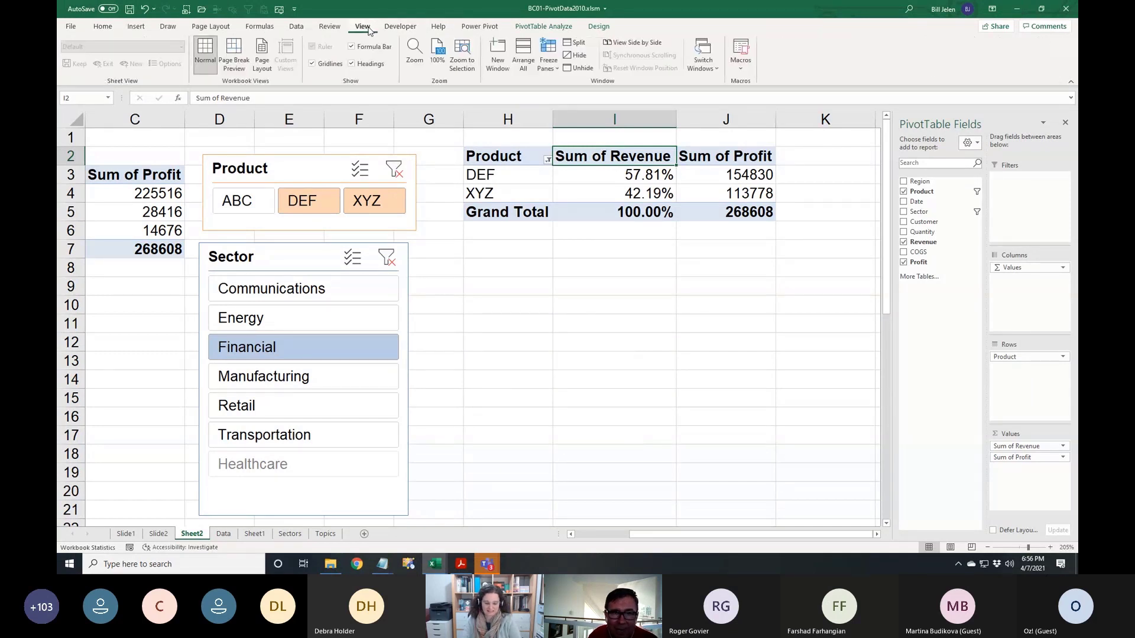
click(702, 64)
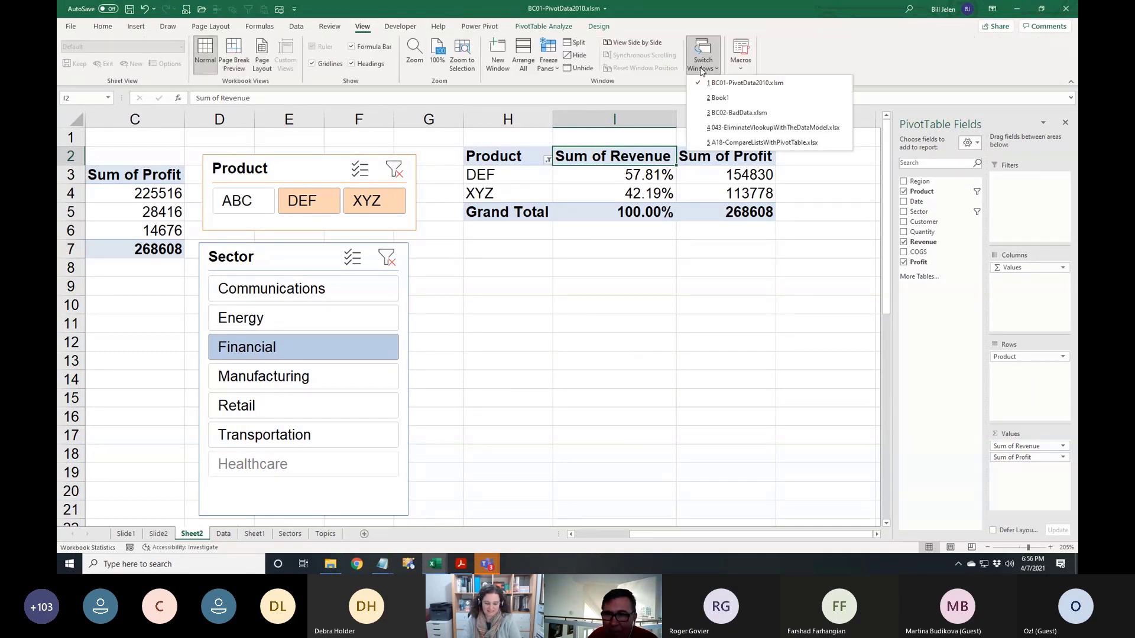
click(672, 328)
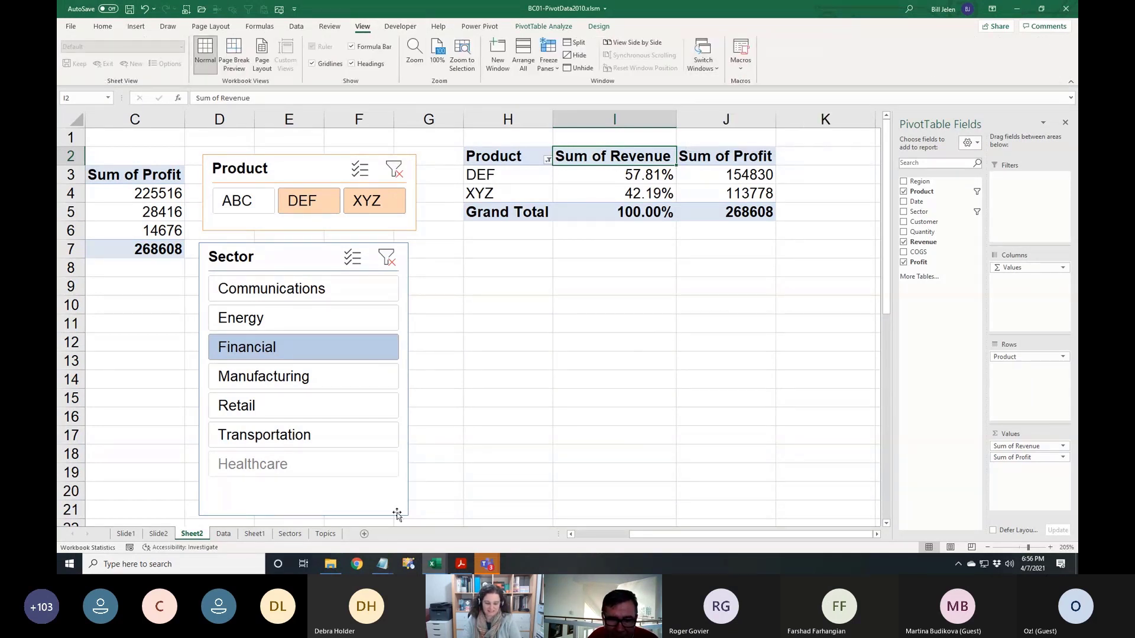
Open GetPivotDataSolution.xlsx from the PowerExcel folder in File Explorer
click(334, 566)
scroll(601, 365, down, 20)
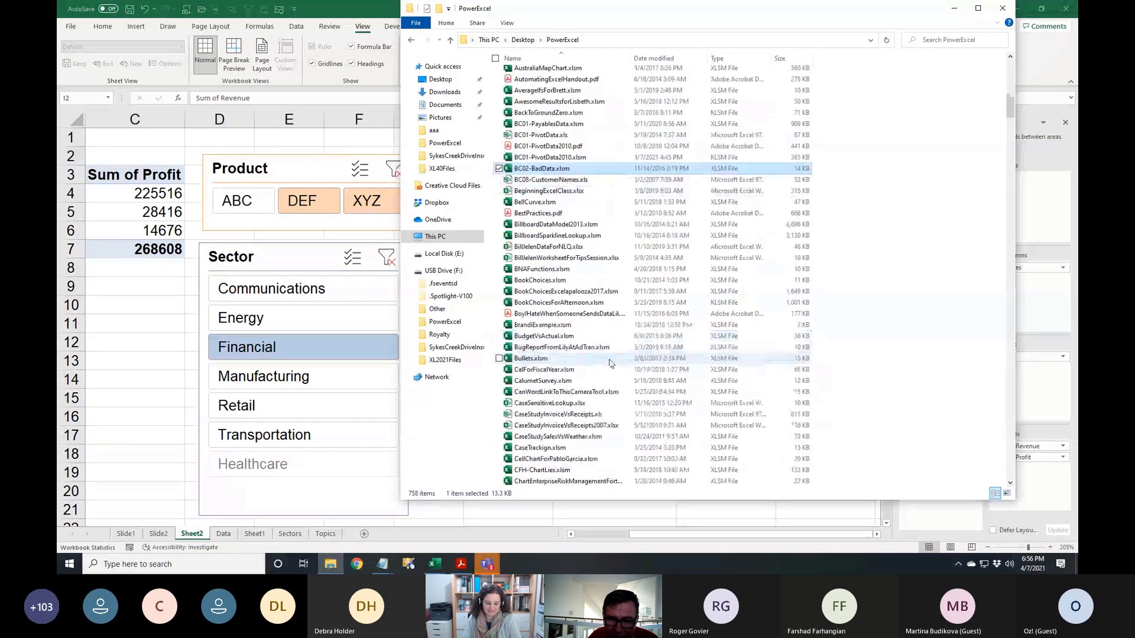
scroll(602, 365, down, 20)
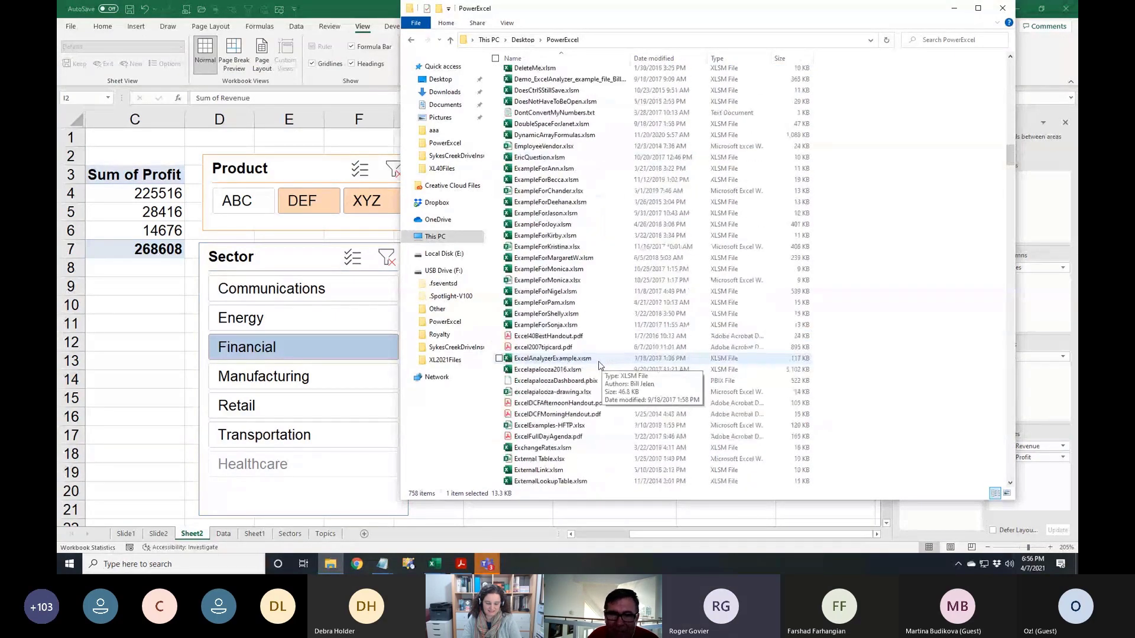
scroll(594, 365, down, 10)
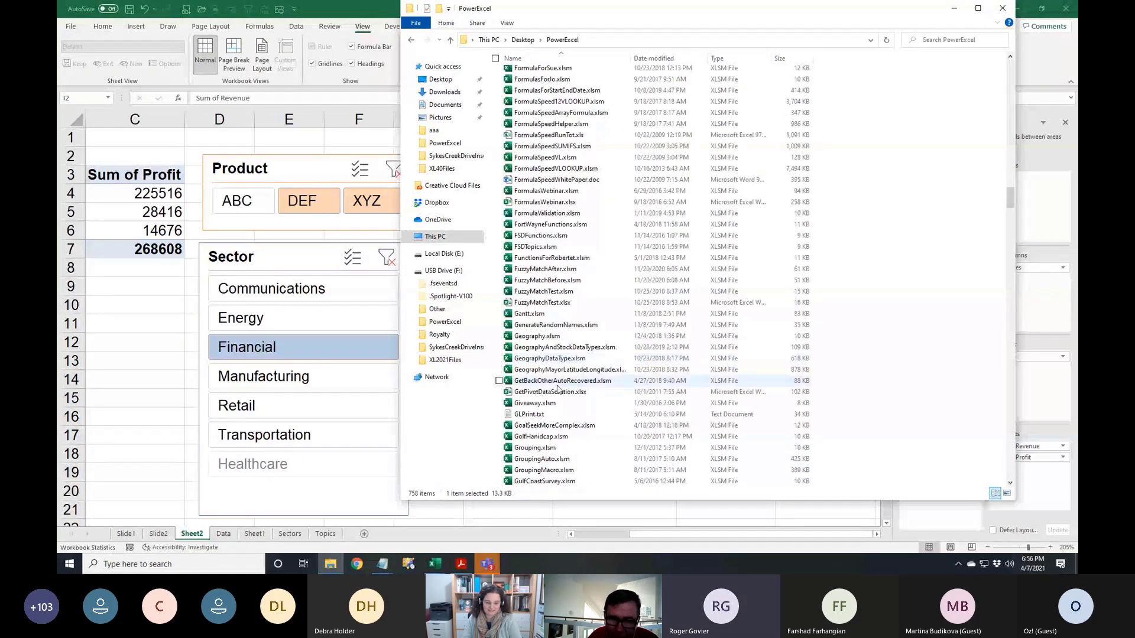
click(543, 394)
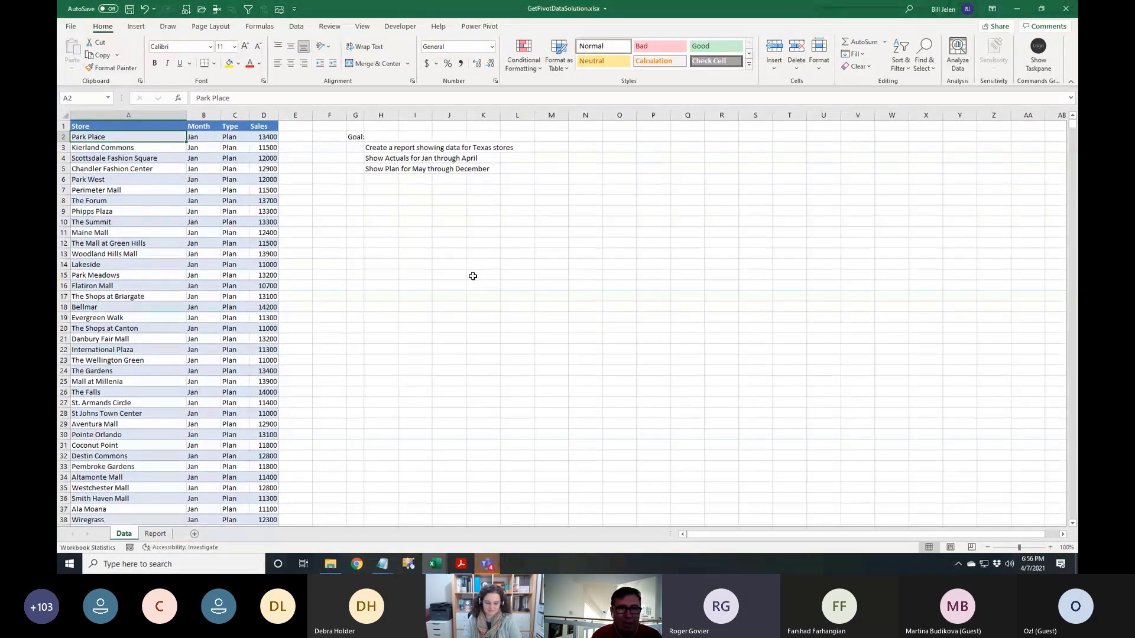
scroll(138, 283, up, 3)
scroll(138, 283, up, 4)
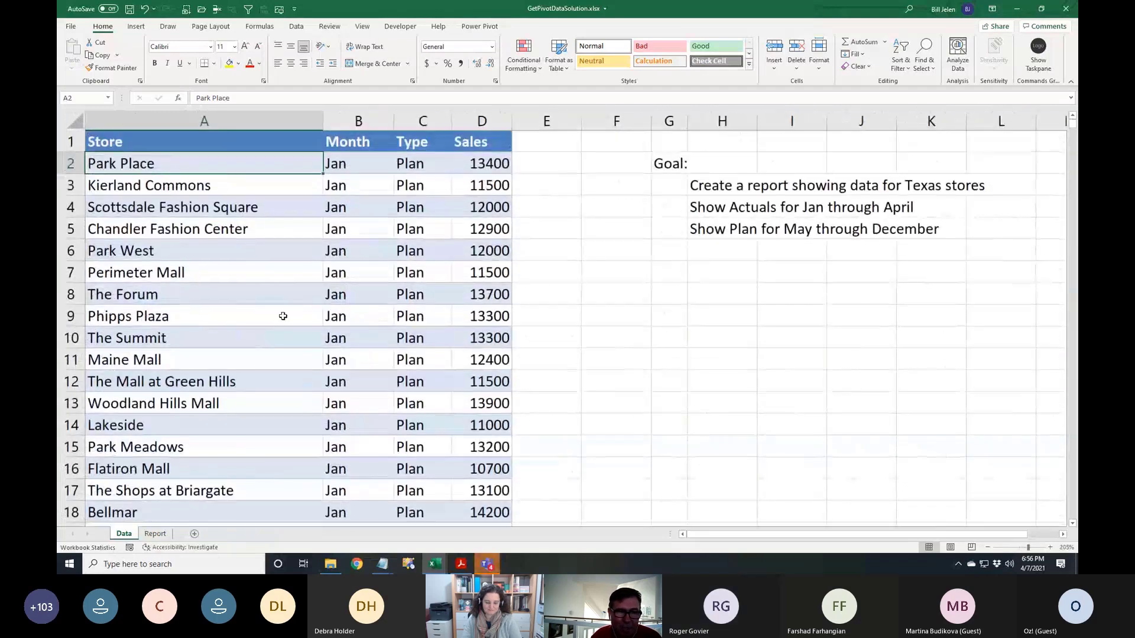
click(346, 165)
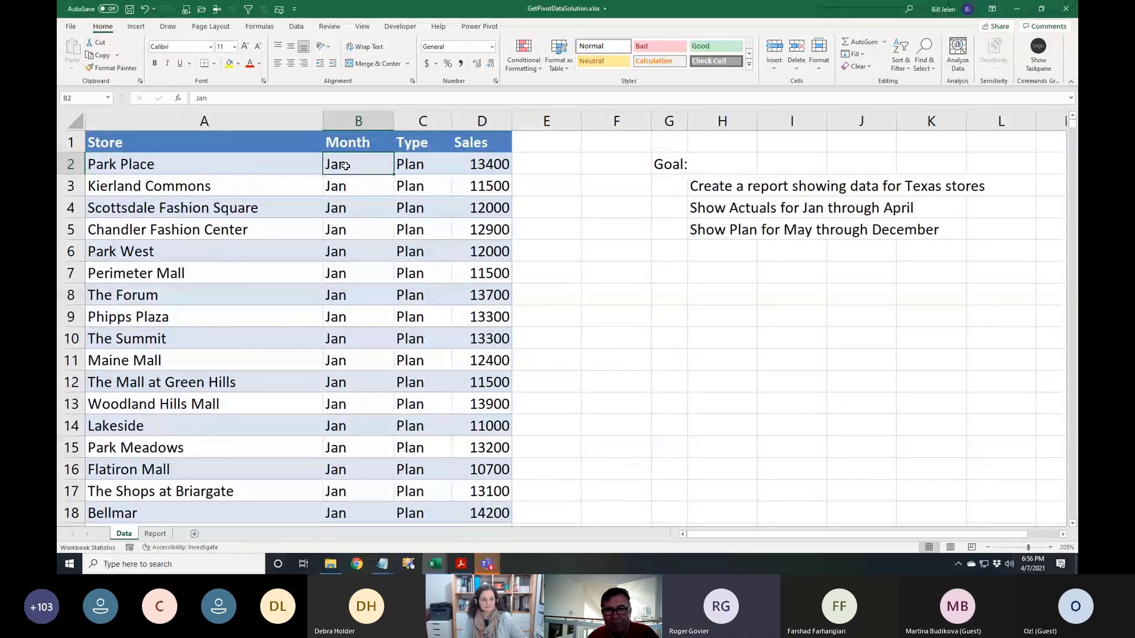
key(Page_Down)
key(Page_Down)
key(Page_Down)
key(Page_Down)
key(Page_Down)
key(Page_Down)
key(Page_Down)
key(Page_Down)
key(Page_Down)
key(Page_Down)
key(Page_Down)
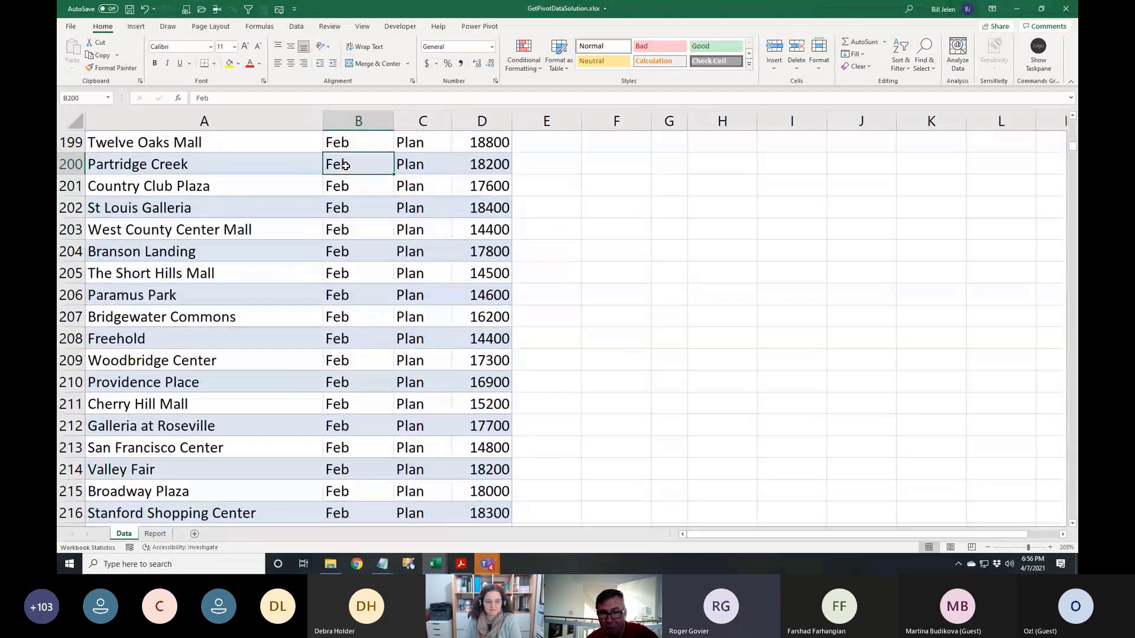
key(Page_Down)
key(Page_Down)
key(Page_Down)
key(Page_Down)
key(Page_Down)
key(Page_Down)
key(Page_Down)
key(Page_Down)
key(Page_Down)
key(Page_Down)
key(Page_Down)
key(Page_Down)
key(Page_Down)
key(Page_Down)
key(Page_Down)
key(Page_Down)
key(Page_Down)
key(Page_Down)
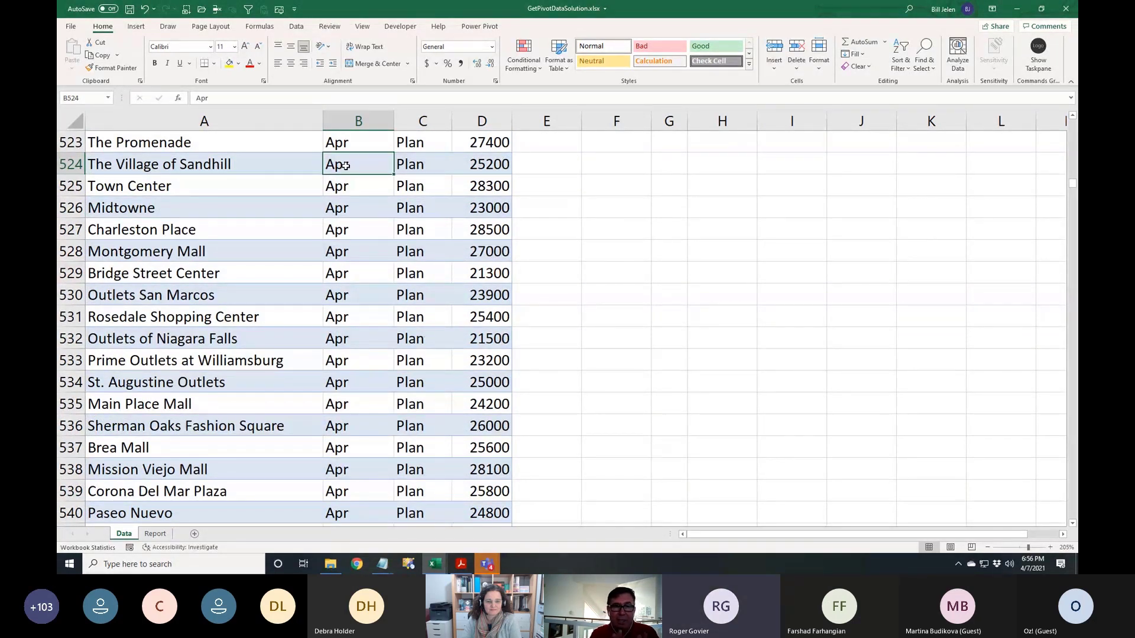
click(164, 163)
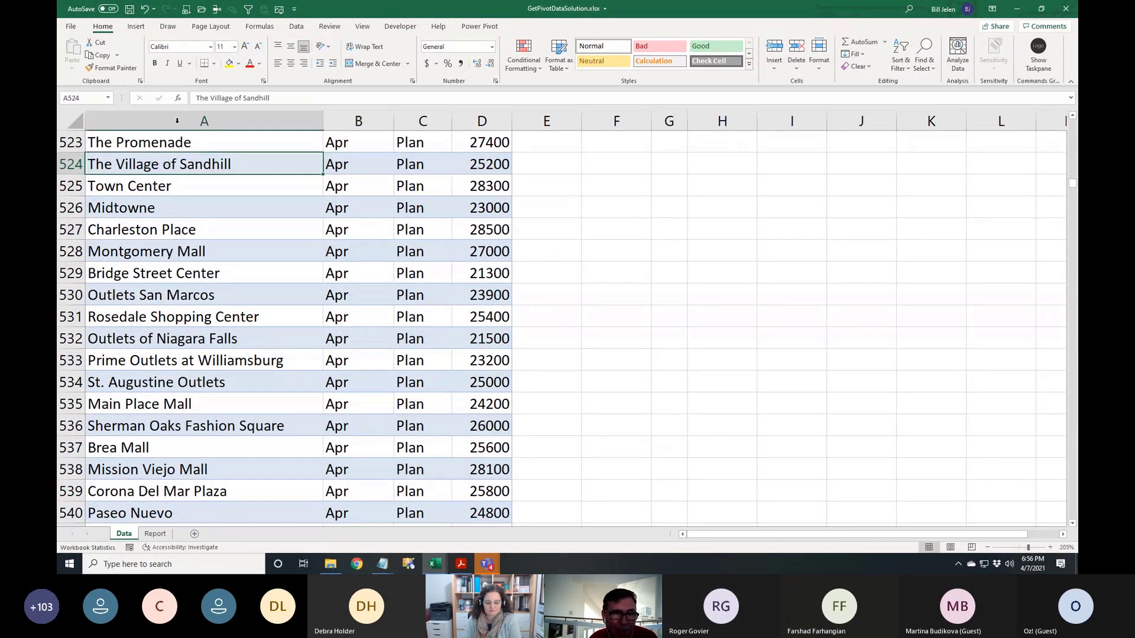
click(137, 27)
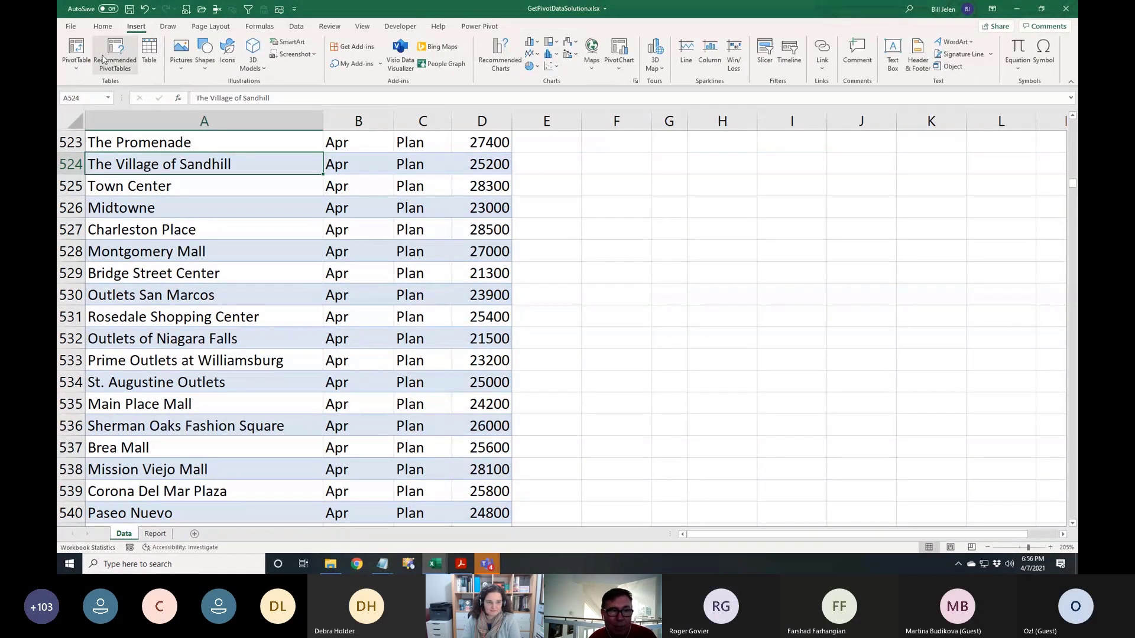
Create a pivot on a new sheet with Store in Rows, Month and Type in Columns, Sales summed
click(74, 50)
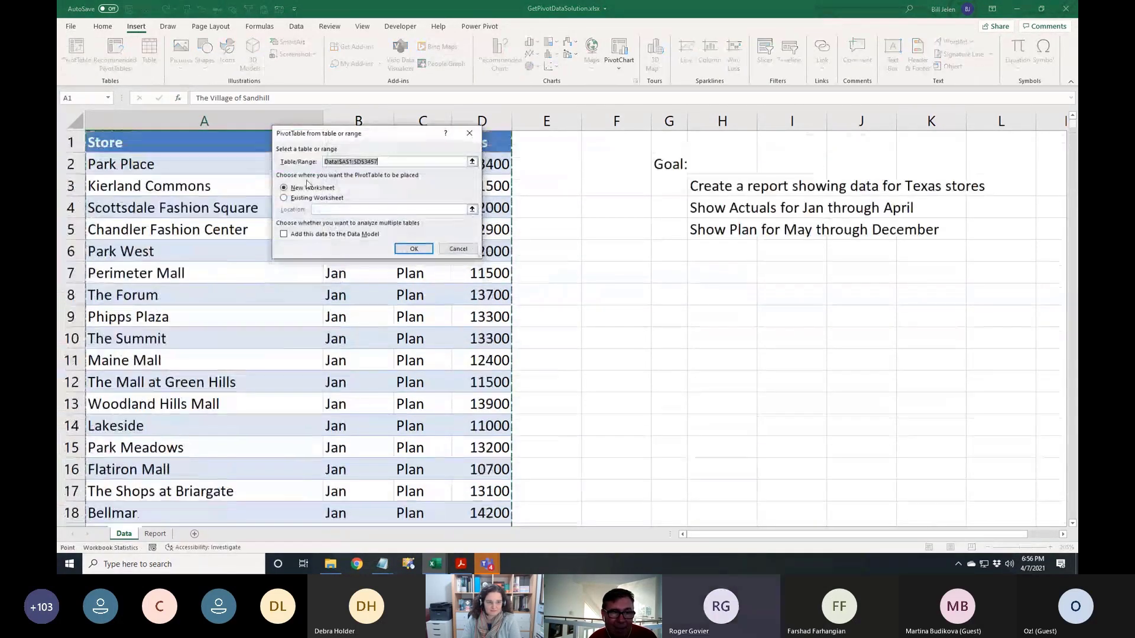
click(414, 248)
drag(912, 185, 1021, 304)
drag(930, 197, 1039, 378)
drag(920, 202, 1021, 370)
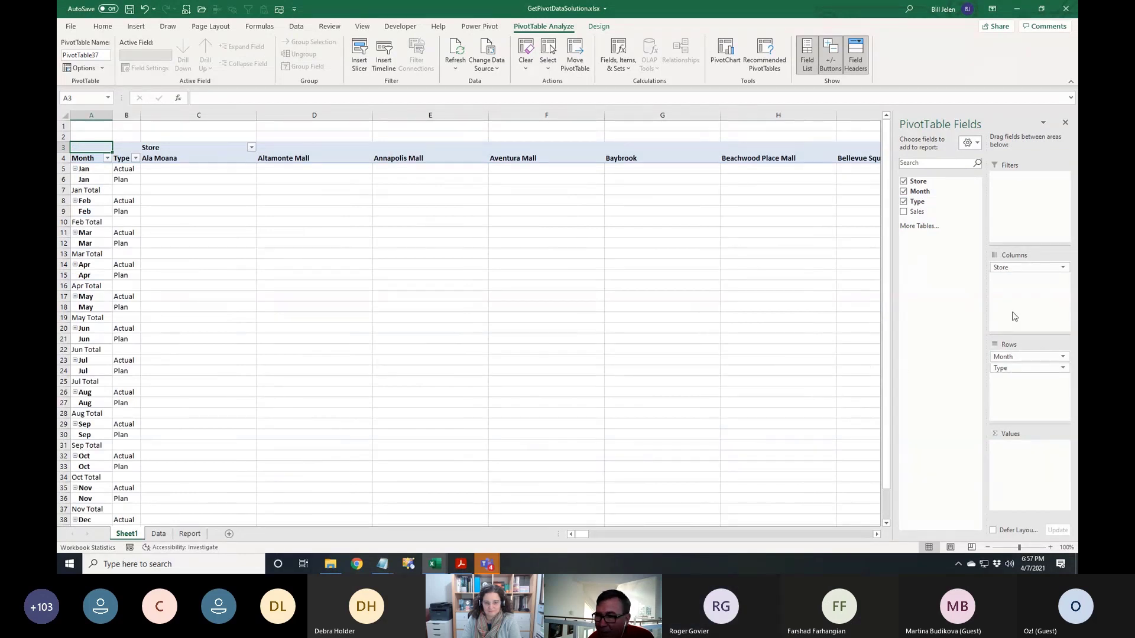
mouse_move(1012, 270)
mouse_down()
mouse_move(1027, 406)
mouse_move(1028, 272)
mouse_up()
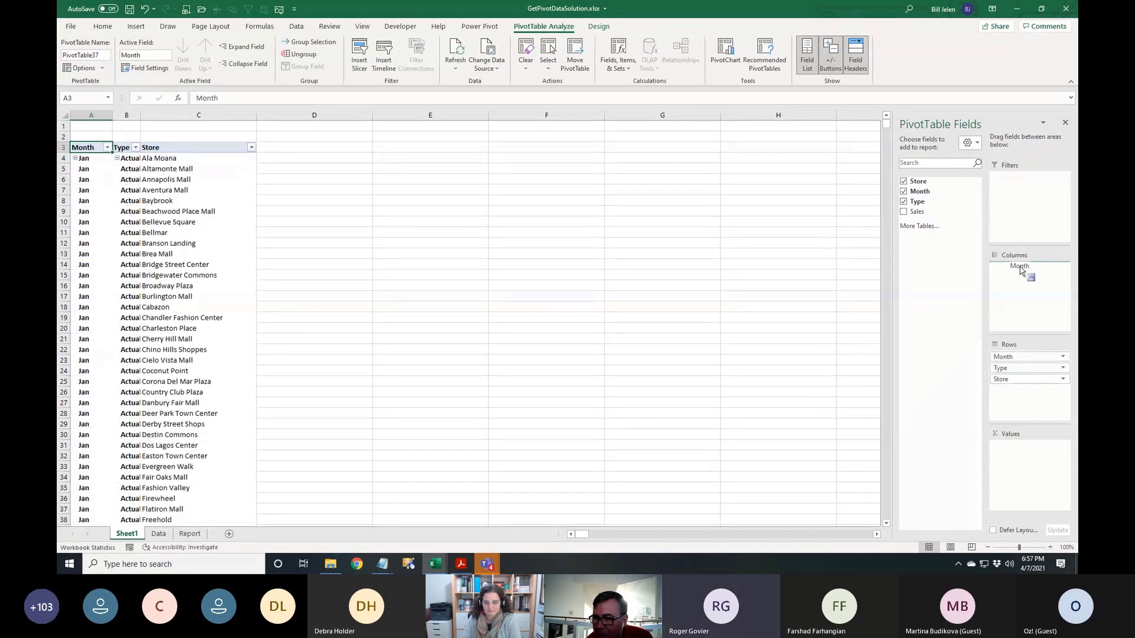
drag(1018, 357, 1022, 299)
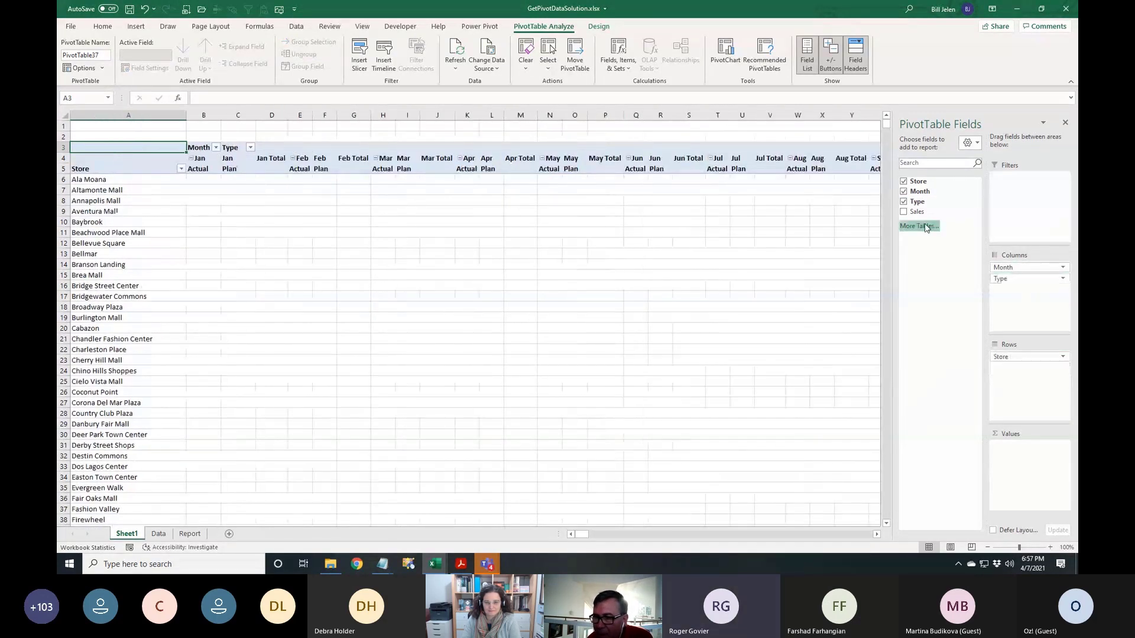
click(904, 211)
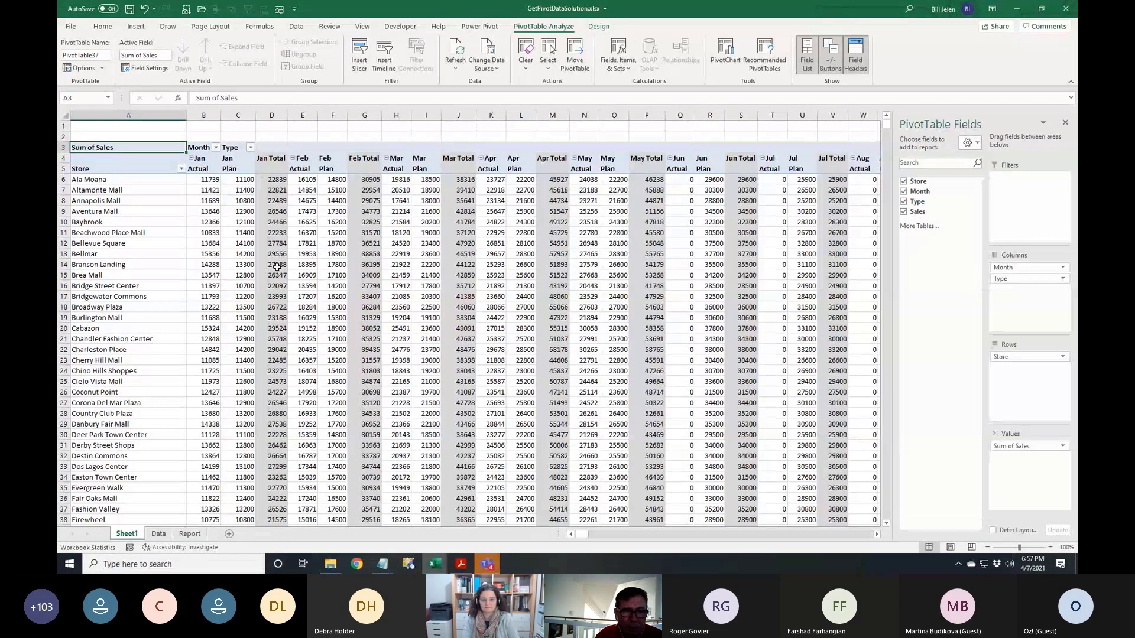
scroll(273, 266, up, 3)
Set the Month field's subtotals to None to remove the monthly total columns
click(439, 214)
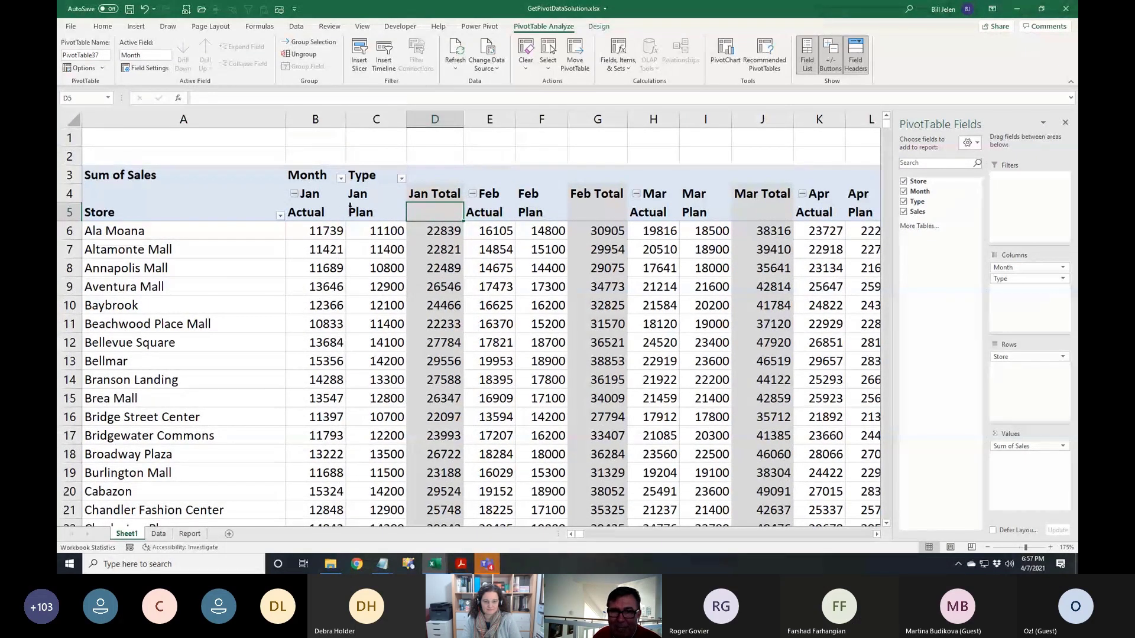
click(429, 193)
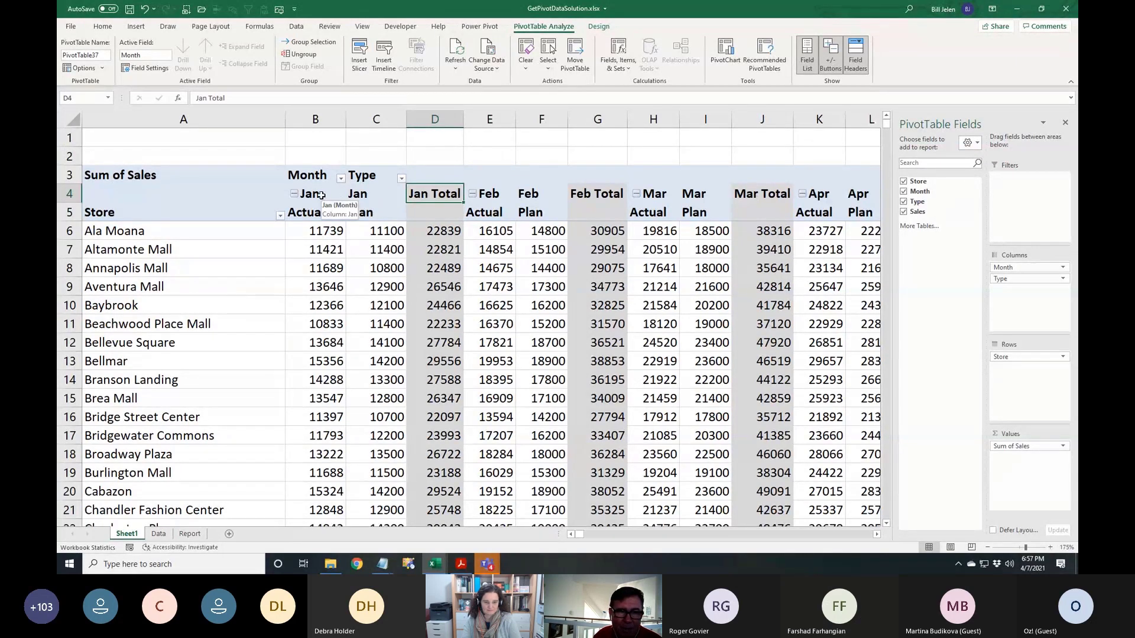
click(321, 195)
click(145, 67)
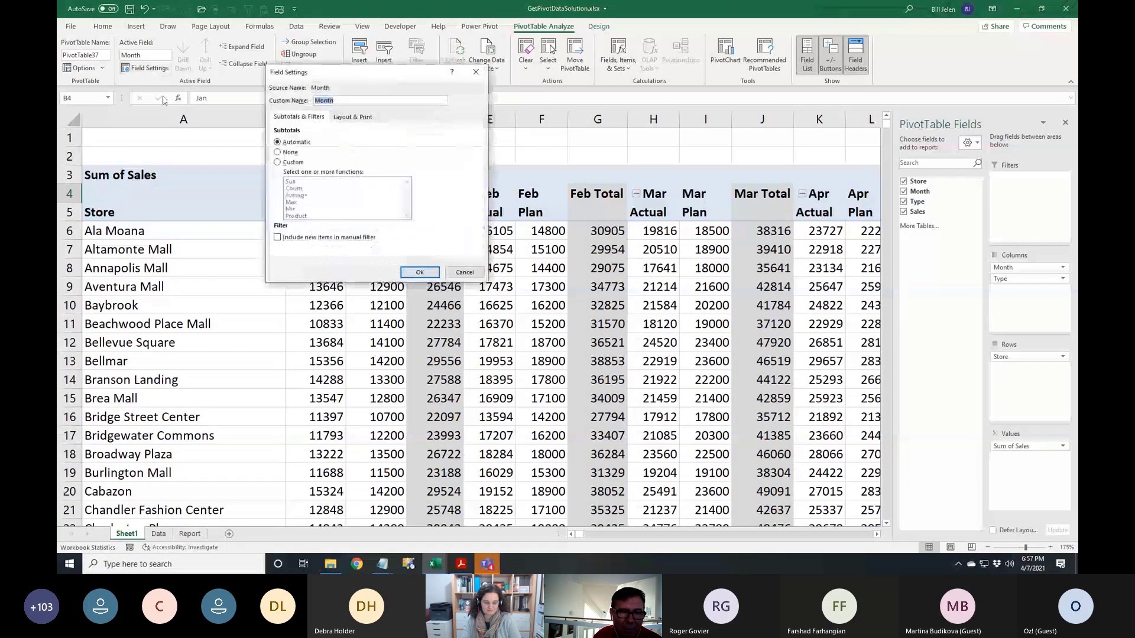
click(289, 153)
click(420, 272)
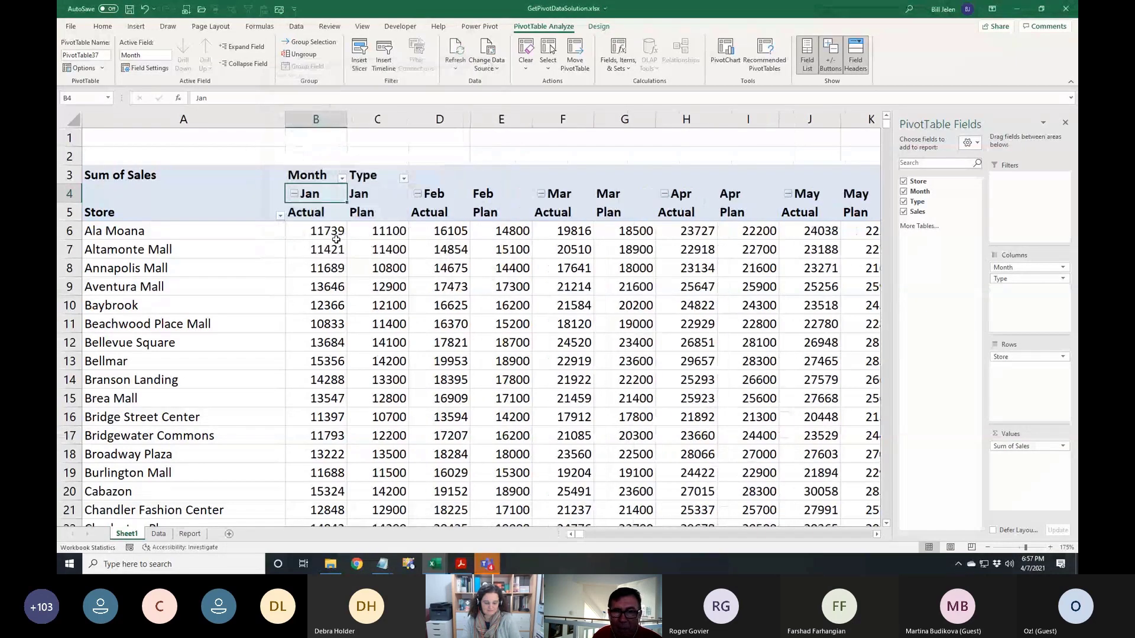
click(389, 214)
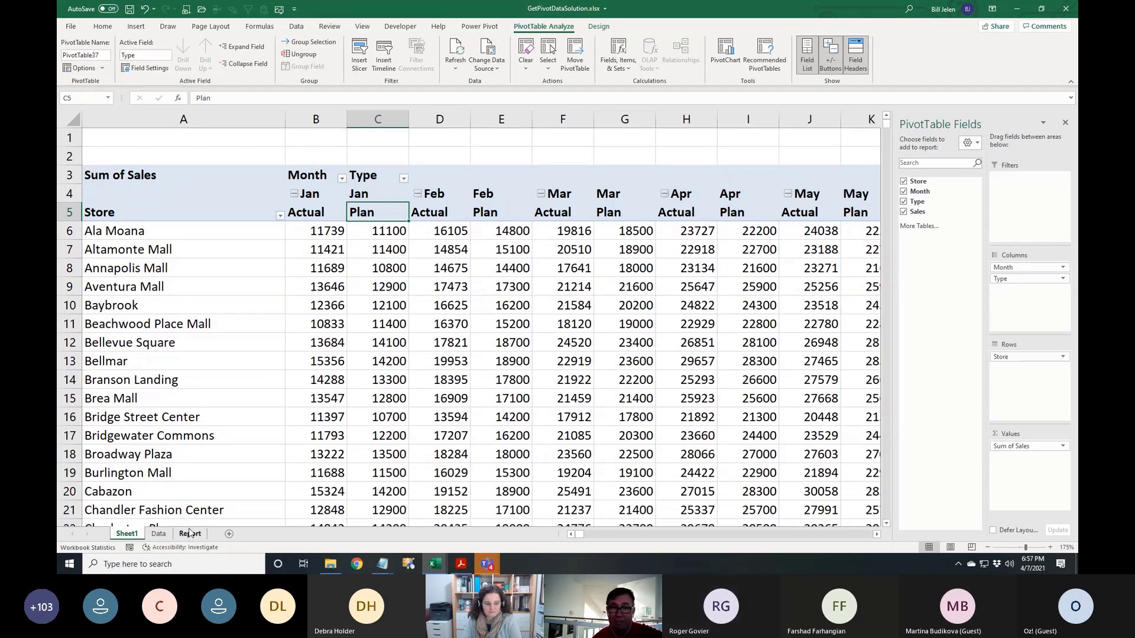
Review the Report sheet's Actuals Through date in P1 and the Actual label formula
click(190, 534)
scroll(650, 370, up, 4)
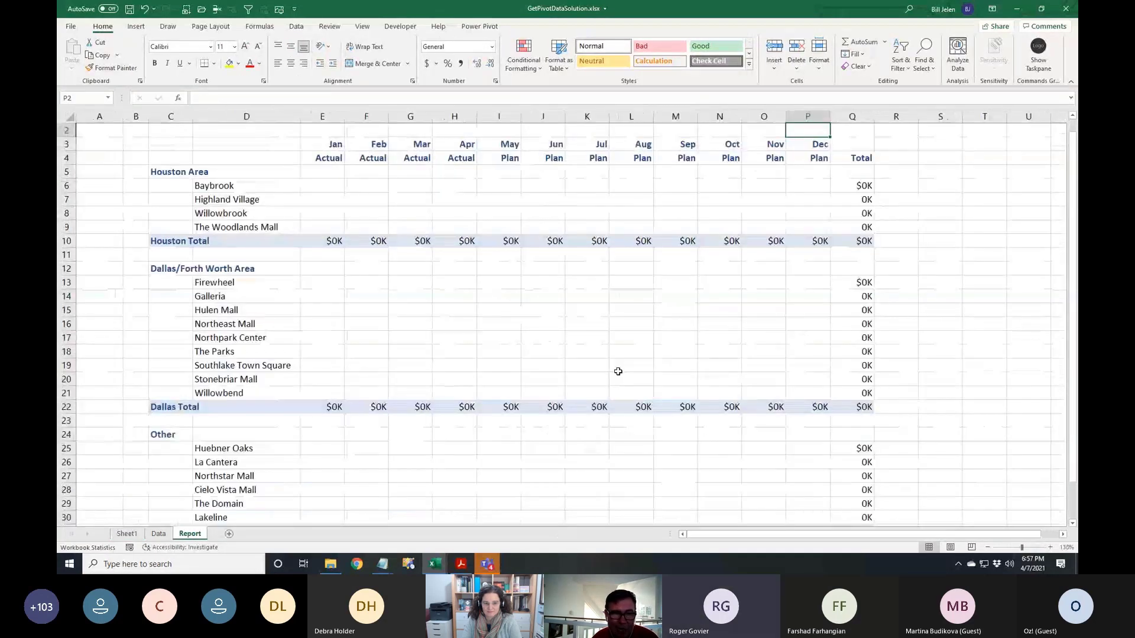
scroll(617, 371, up, 1)
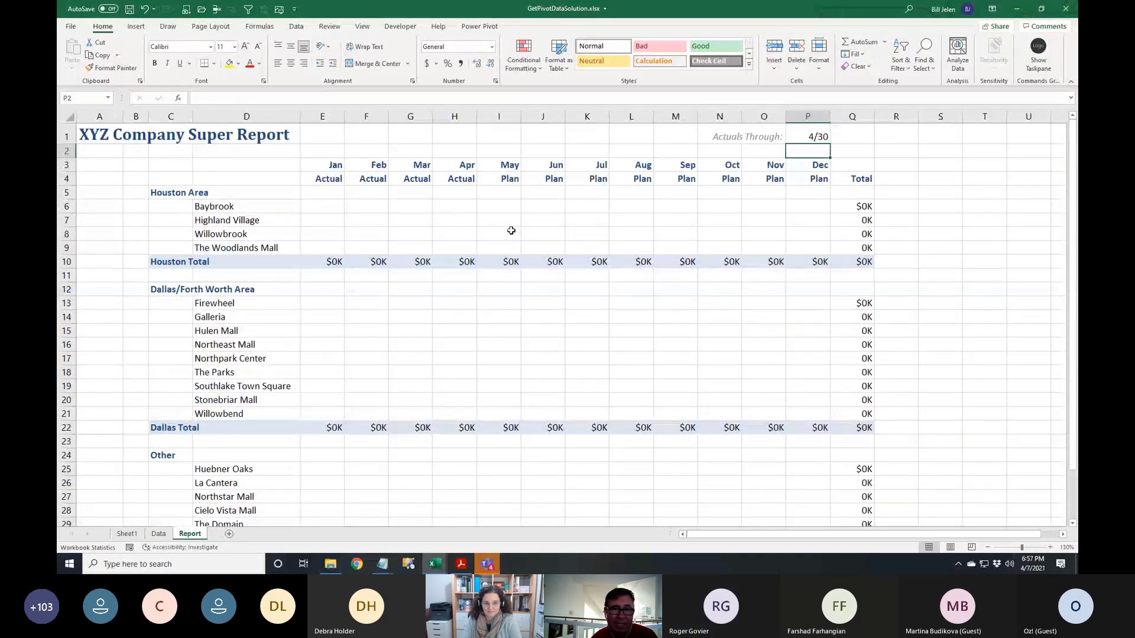
click(819, 138)
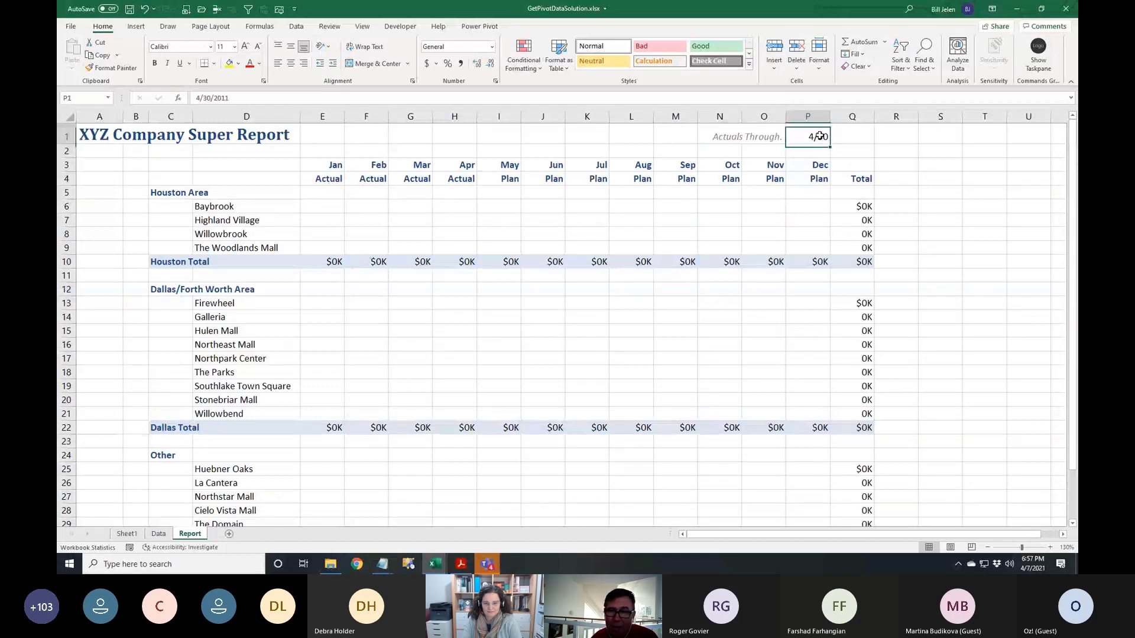
click(340, 182)
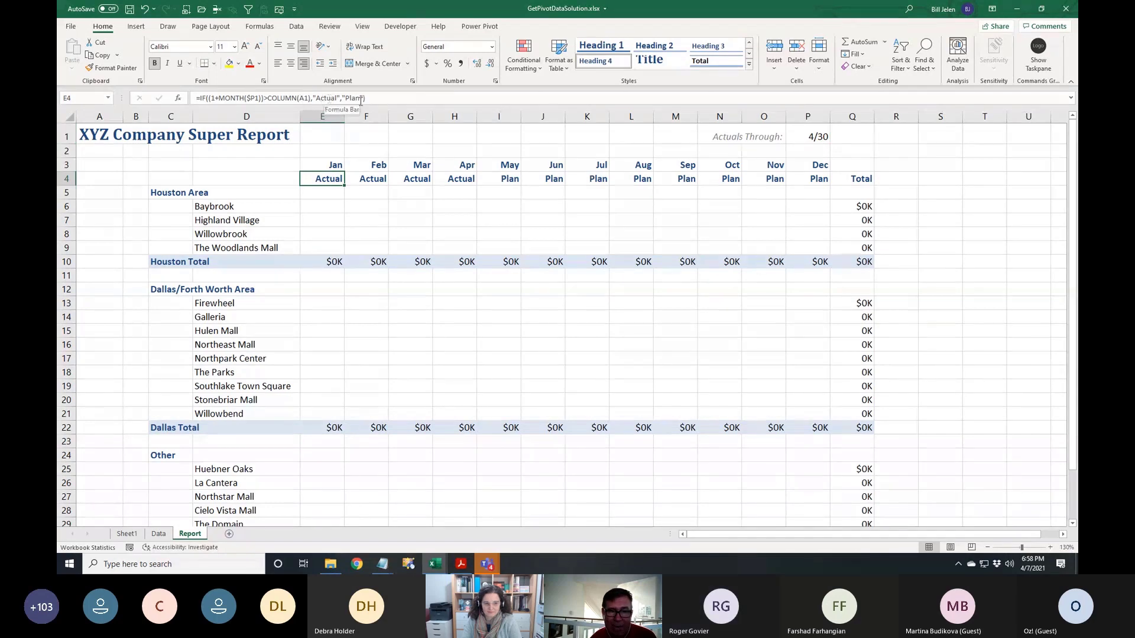
Enter a GETPIVOTDATA formula in E6 pointing to Baybrook's Jan Actual sales in the Sheet1 pivot
click(324, 204)
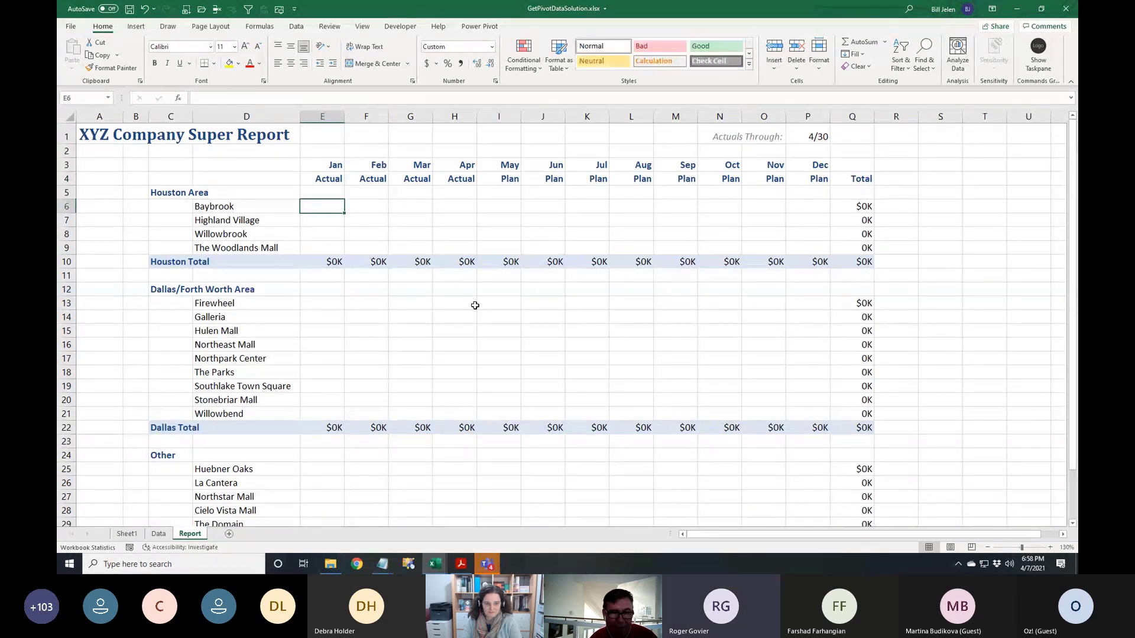
ctrl+scroll(475, 305, up, 3)
scroll(471, 306, up, 2)
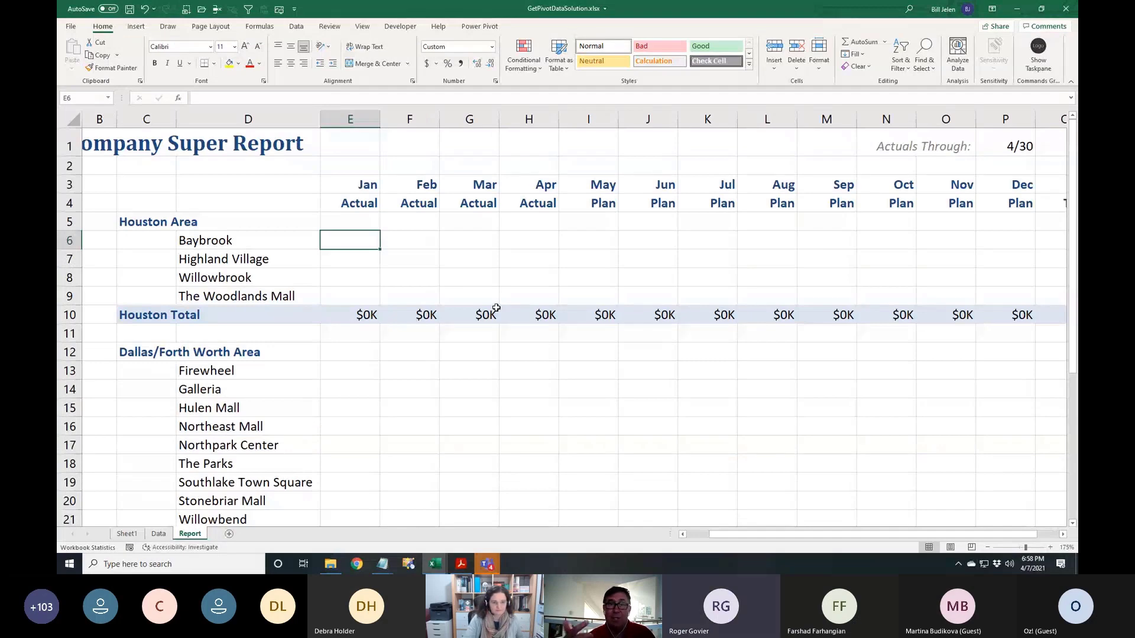
text(=)
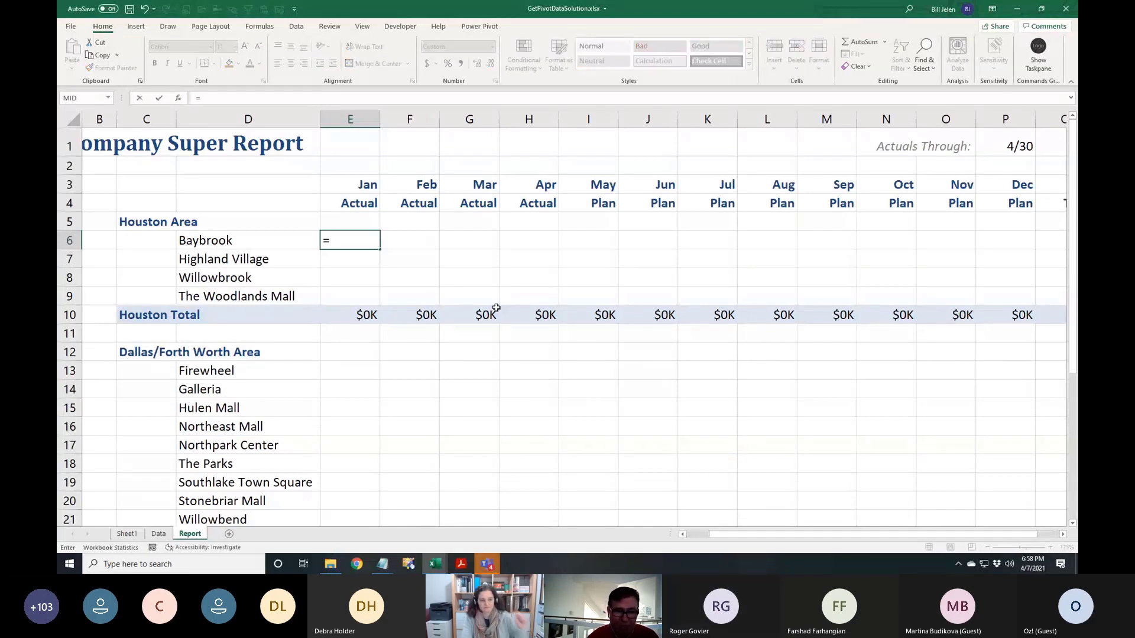
click(127, 534)
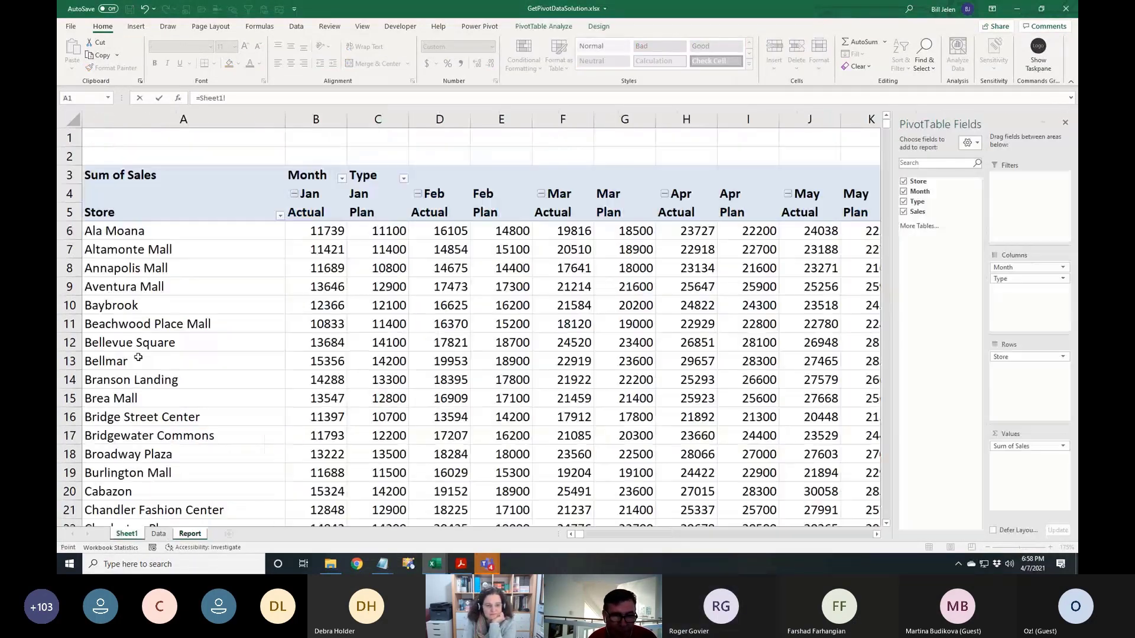
click(321, 306)
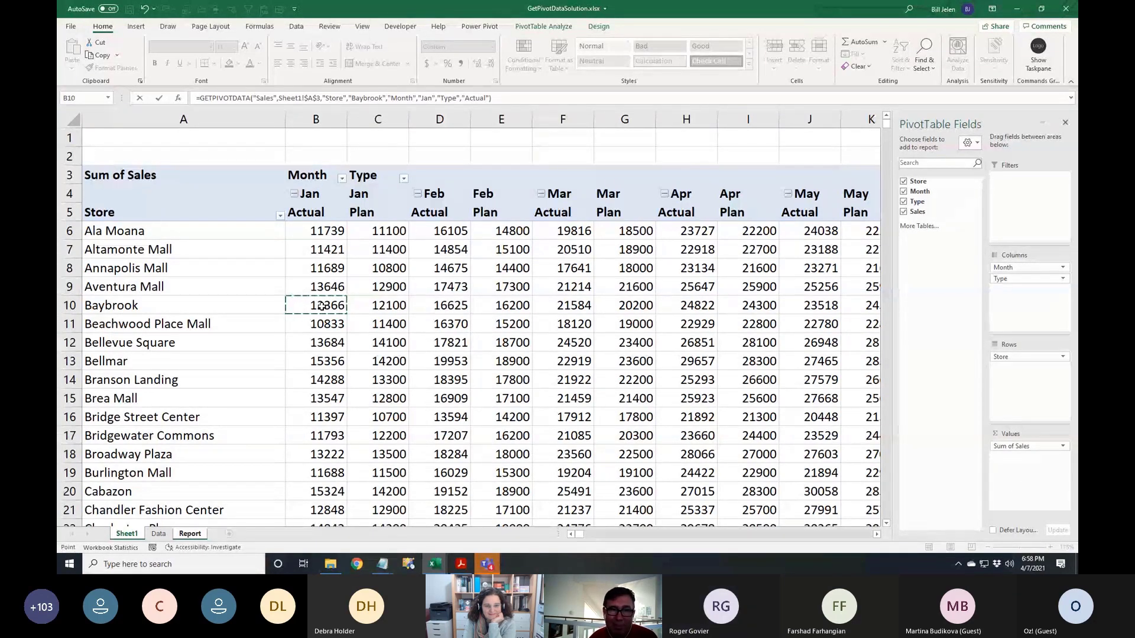
key(Return)
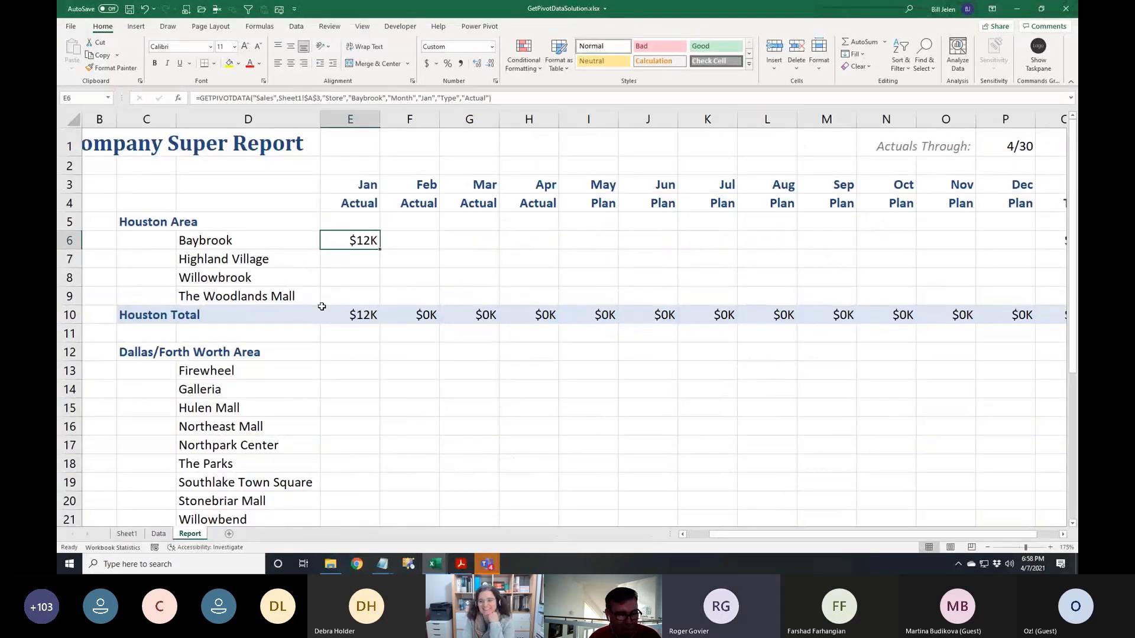
key(F2)
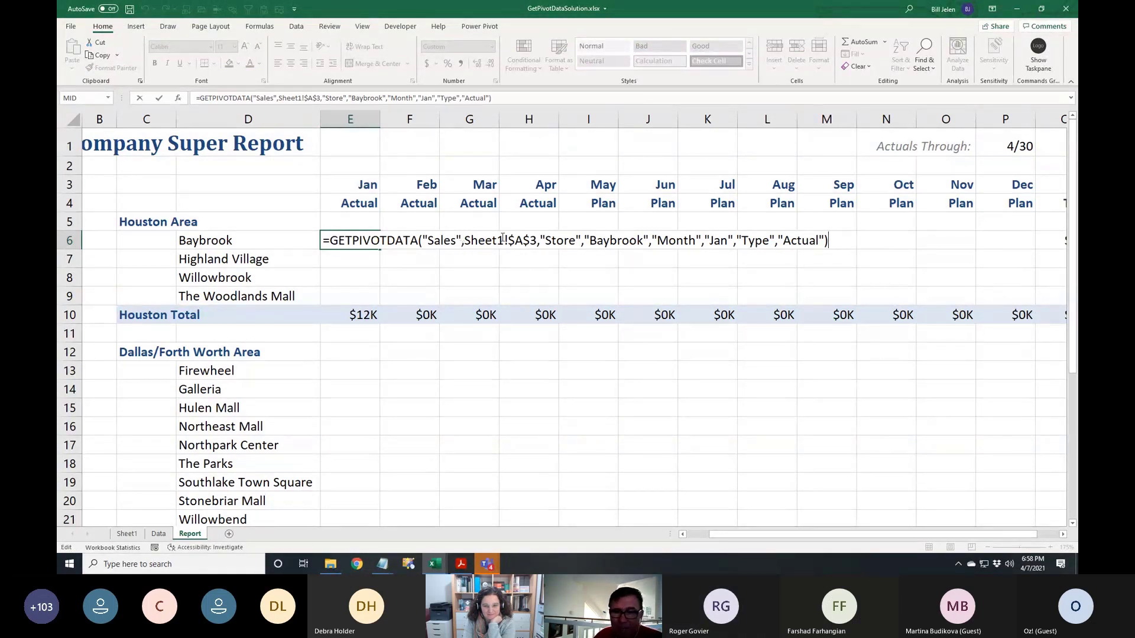
Replace the hard-coded "Baybrook" argument with the reference $D6
click(586, 240)
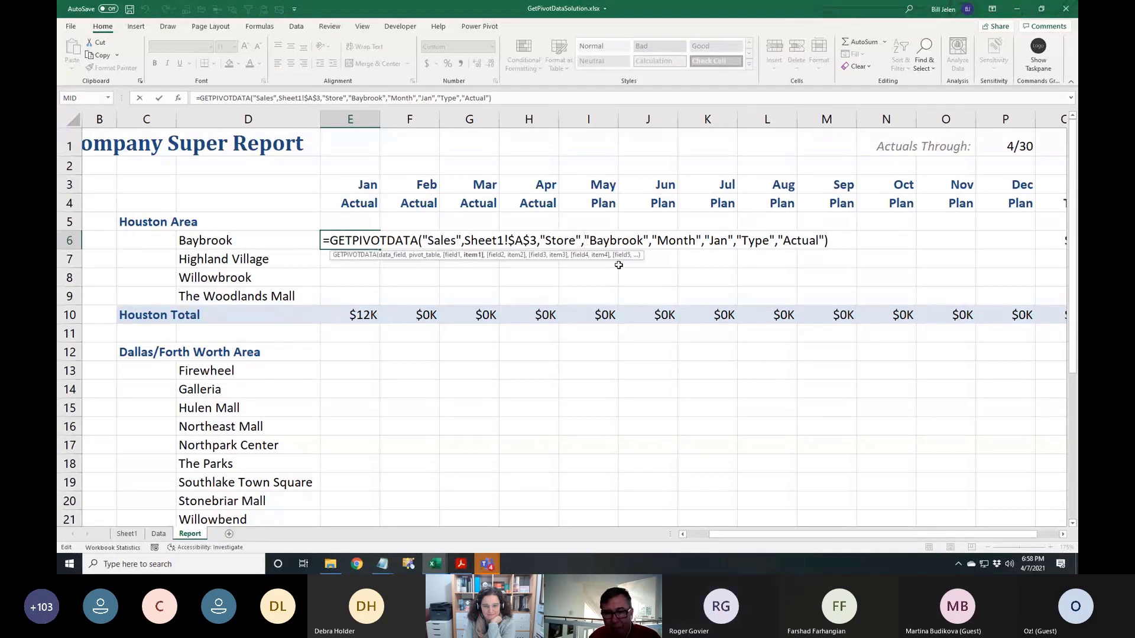
key(Delete)
key(Delete)
key(Delete)
key(Delete)
key(Delete)
key(Delete)
key(Delete)
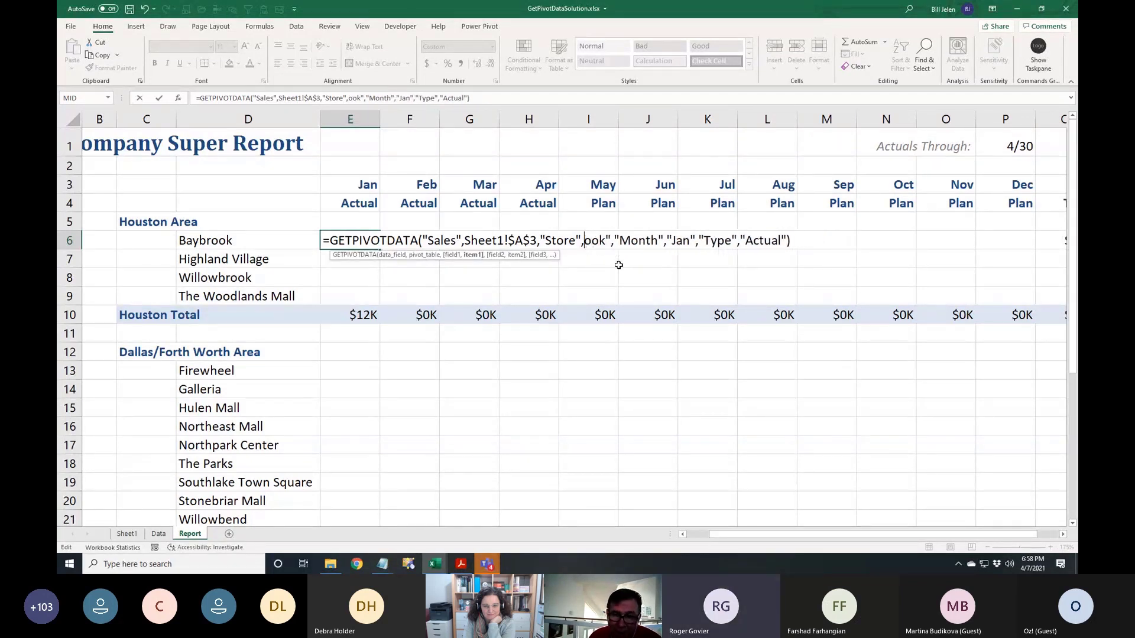
key(Delete)
key(Delete)
key(Delete)
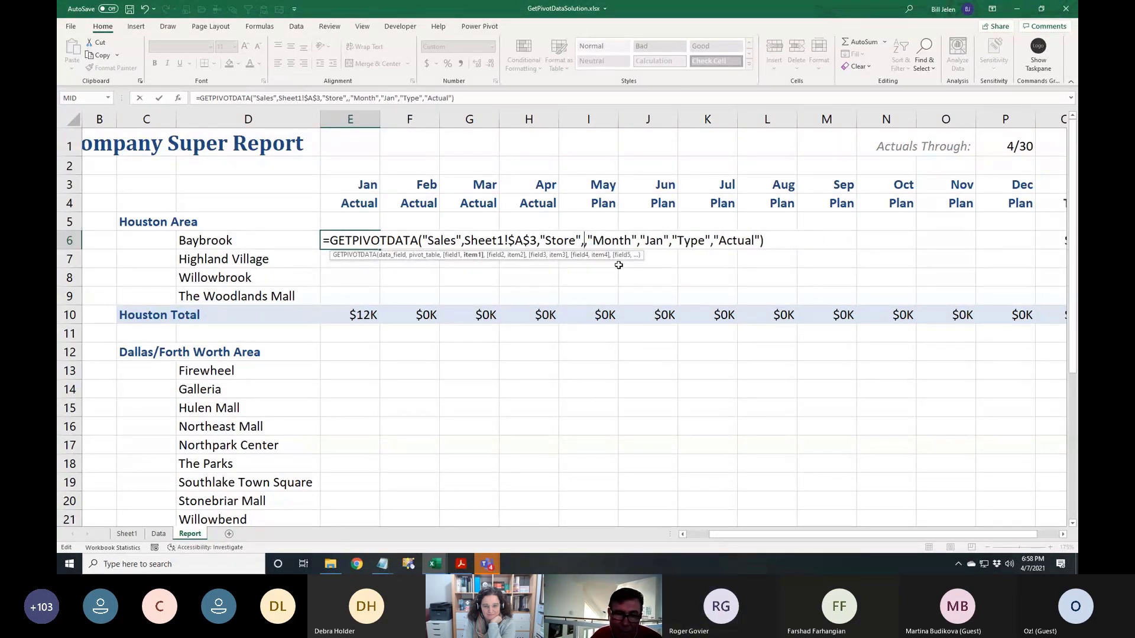
click(221, 241)
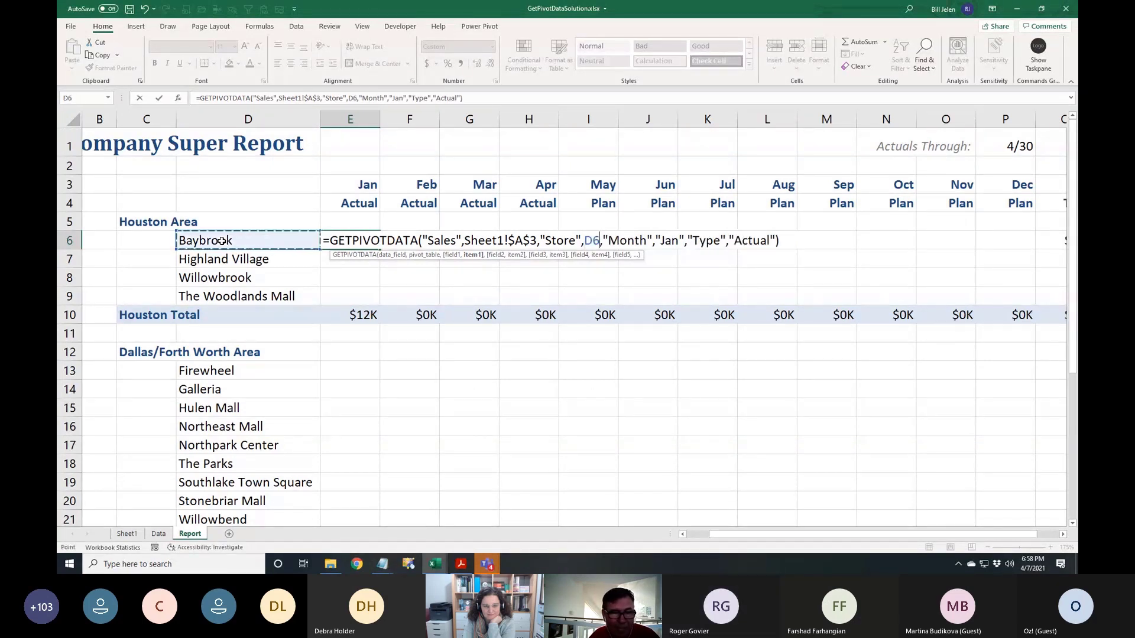
key(F4)
key(F4)
key(F4)
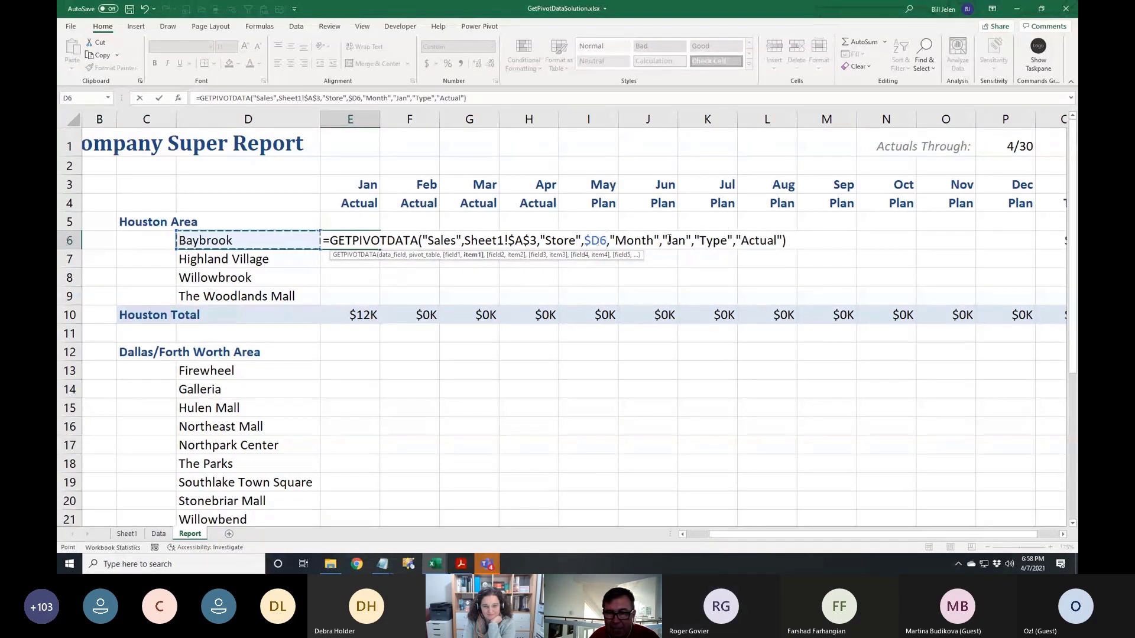
Replace "Jan" with E$3 and "Actual" with E$4 in the formula
click(690, 248)
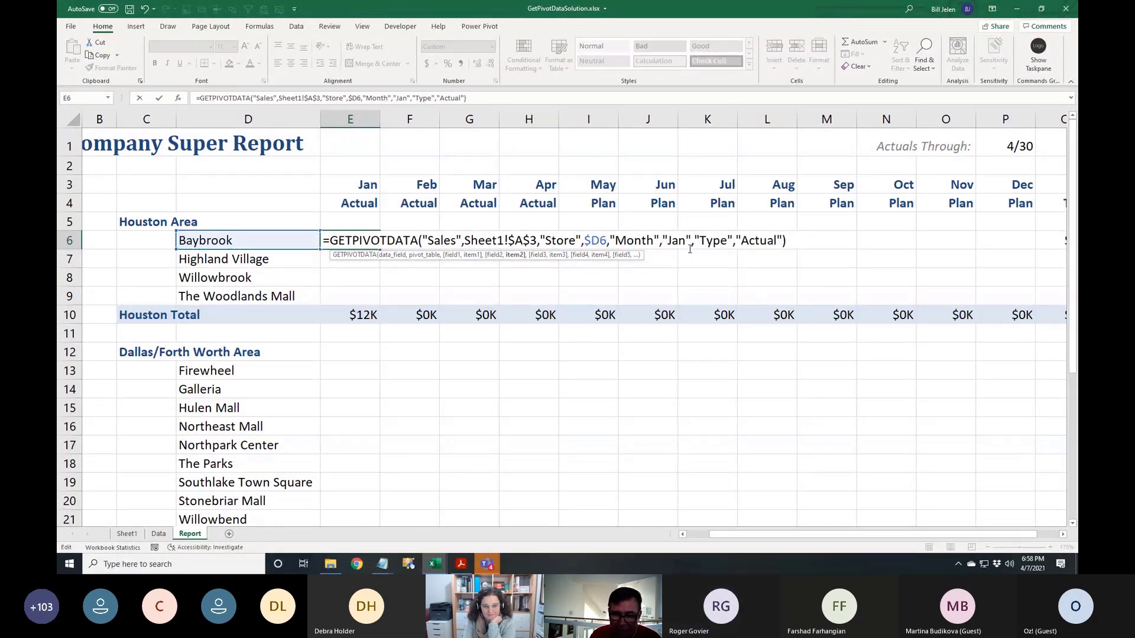
key(BackSpace)
key(BackSpace)
key(BackSpace)
key(BackSpace)
key(BackSpace)
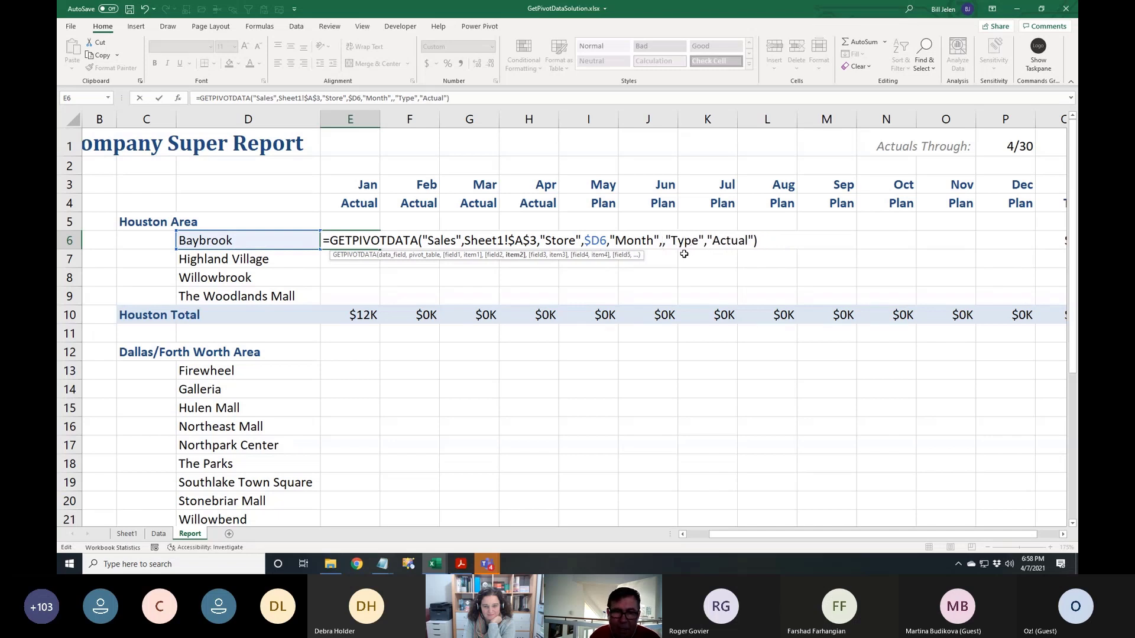
click(361, 191)
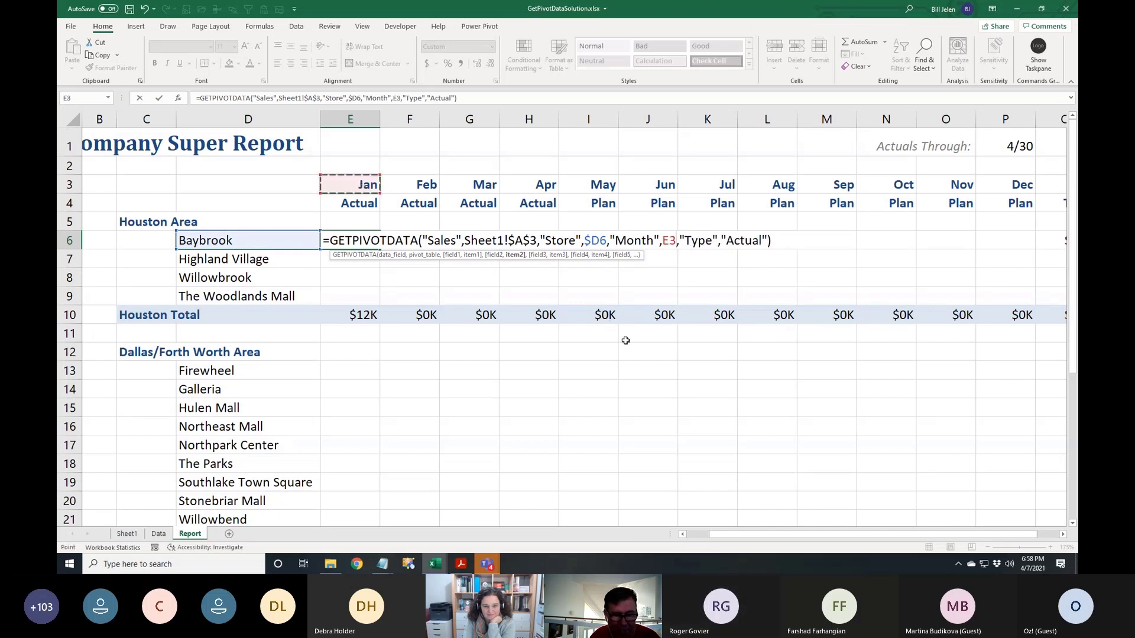
key(F4)
key(F4)
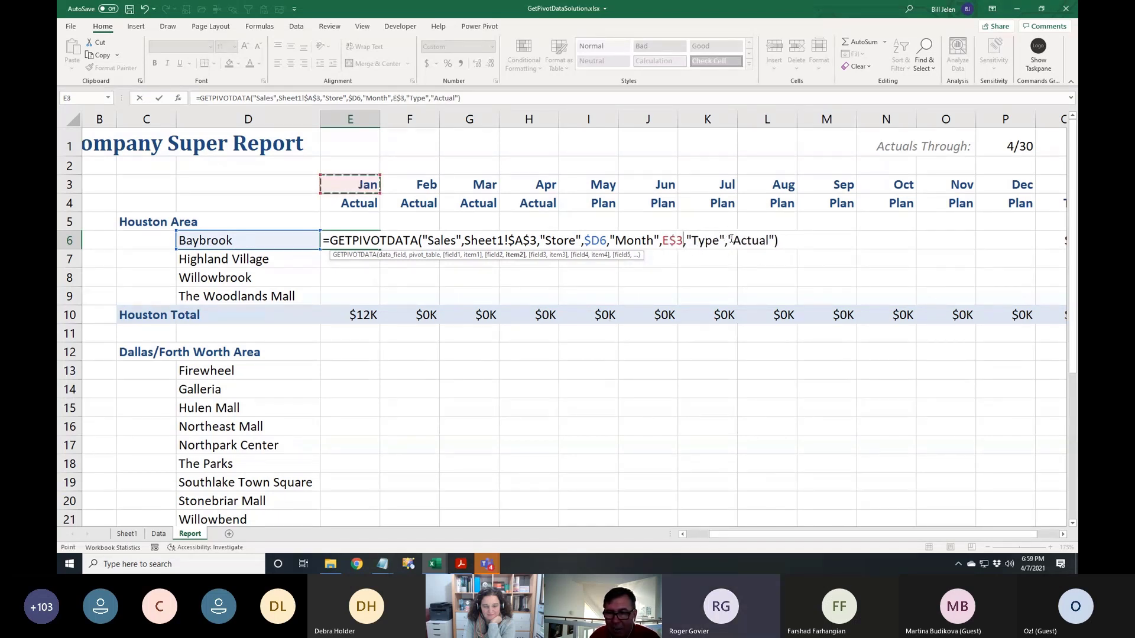
click(730, 240)
key(Delete)
key(Delete)
key(Delete)
key(Delete)
key(Delete)
key(Delete)
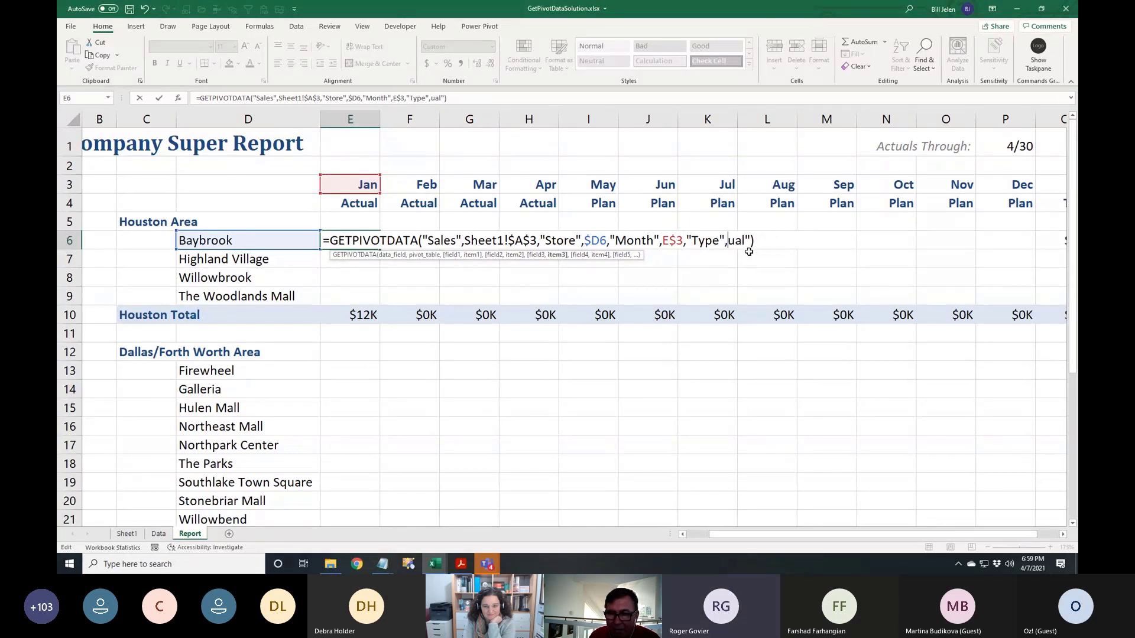
key(BackSpace)
key(Delete)
text(E$4)
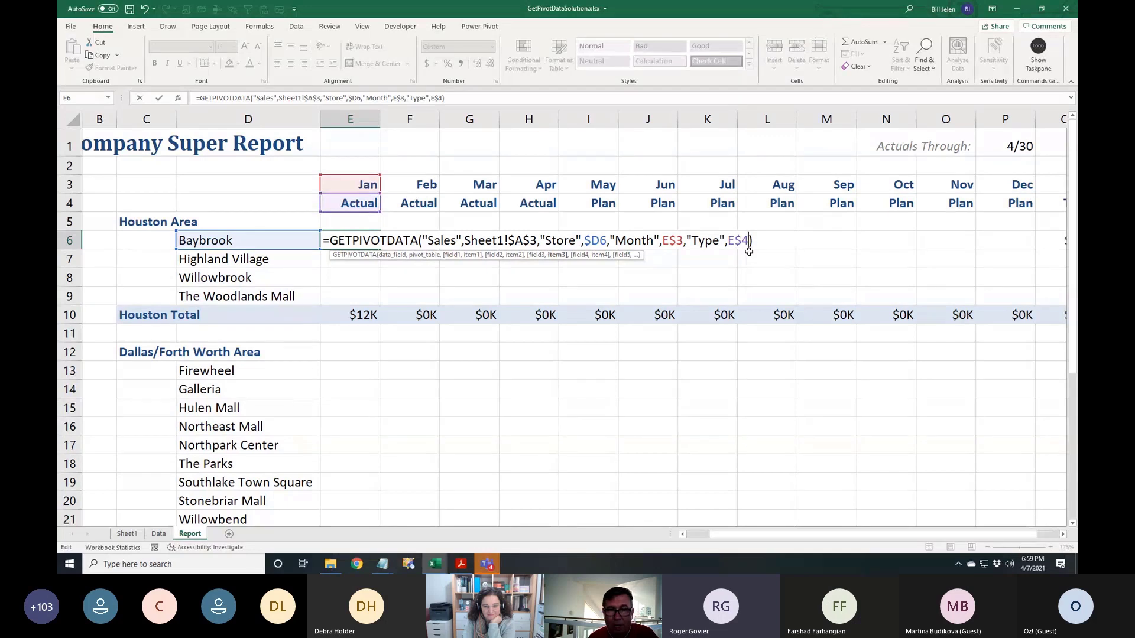
Commit E6, copy it, and paste formulas only over the Houston store rows E6:P9
key(Return)
key(Up)
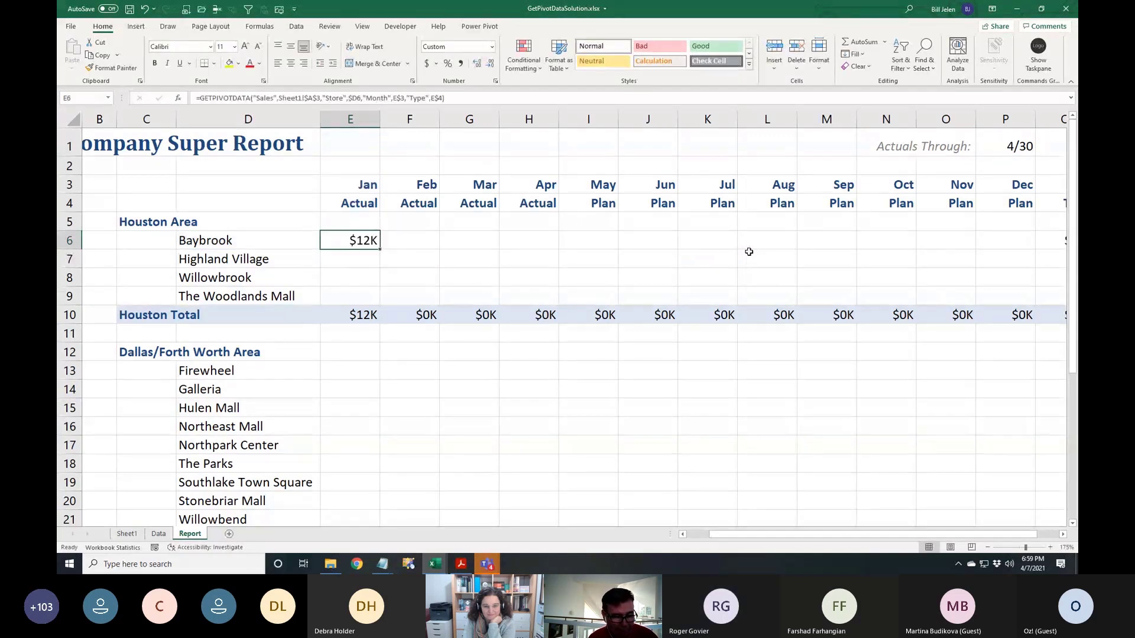
key(ctrl+c)
key(shift+Down)
key(shift+Down)
key(shift+Down)
key(shift+Right)
key(shift+Right)
key(shift+Right)
key(shift+Right)
key(shift+Right)
key(shift+Right)
key(shift+Right)
key(shift+Right)
key(shift+Right)
key(shift+Right)
key(shift+Right)
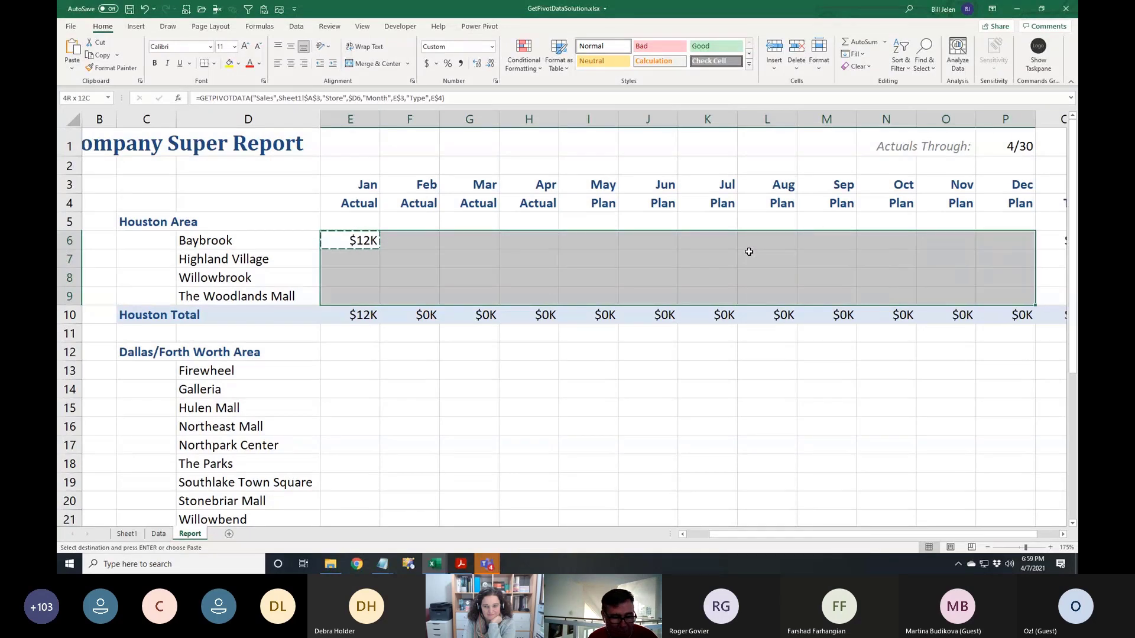
key(alt+e)
key(s)
key(f)
key(Return)
Paste the formula only into the Dallas/Fort Worth store rows E13:P21
key(Down)
key(Down)
key(Down)
key(Down)
key(Down)
key(Down)
key(Down)
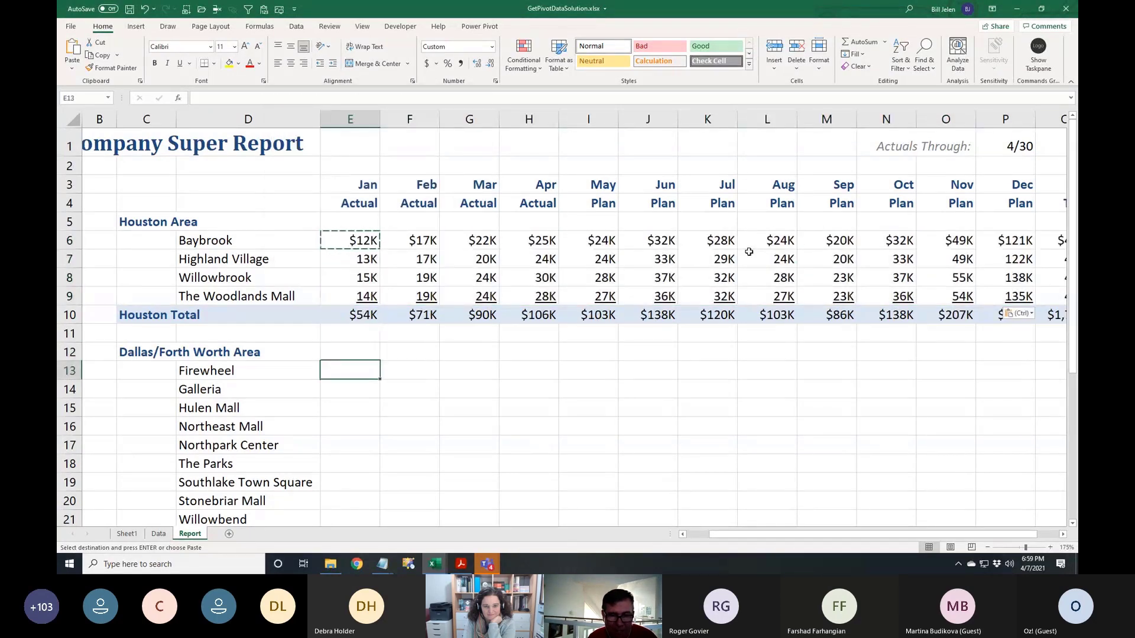
key(shift+Down)
key(shift+Down)
key(shift+Down)
key(shift+Down)
key(shift+Down)
key(shift+Down)
key(shift+Down)
key(shift+Down)
key(shift+Down)
key(shift+Down)
key(shift+Down)
key(shift+Down)
key(shift+Down)
key(shift+Up)
key(shift+Up)
key(shift+Up)
key(shift+Up)
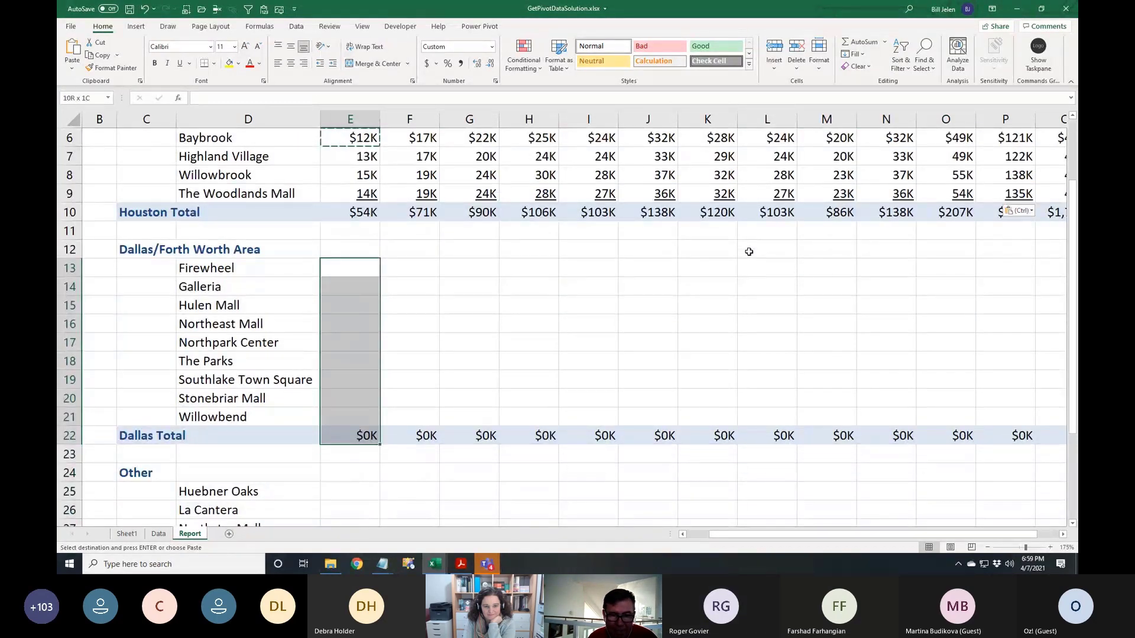
key(shift+Up)
key(shift+Right)
key(shift+Right)
key(shift+Right)
key(shift+Right)
key(shift+Right)
key(shift+Right)
key(shift+Right)
key(shift+Right)
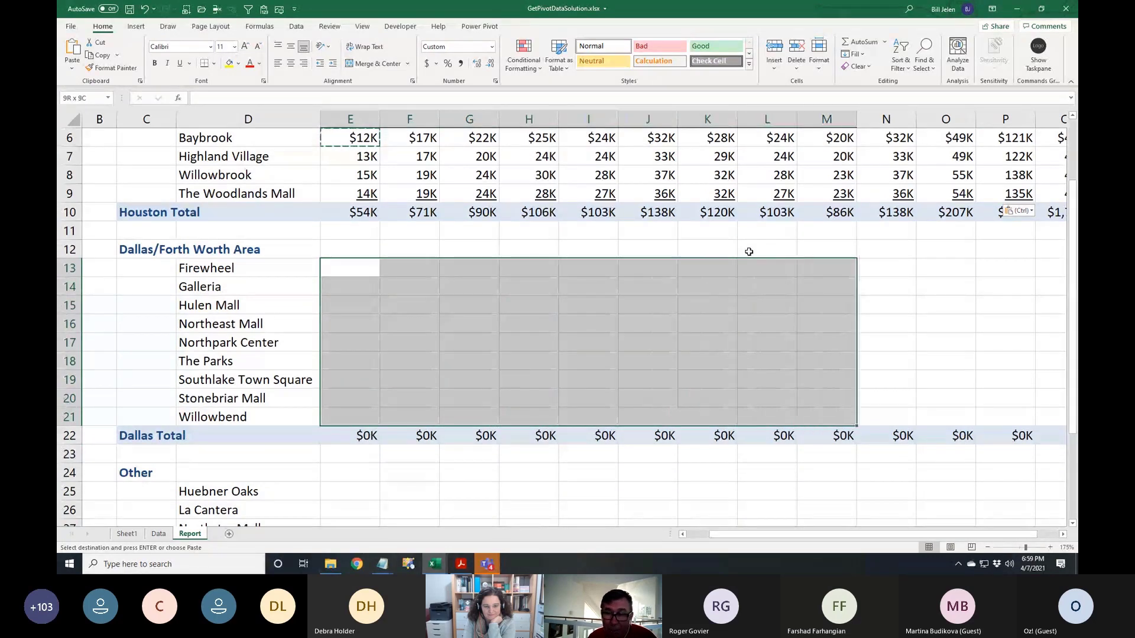
key(shift+Right)
key(shift+Right)
key(shift+Right)
key(alt+e)
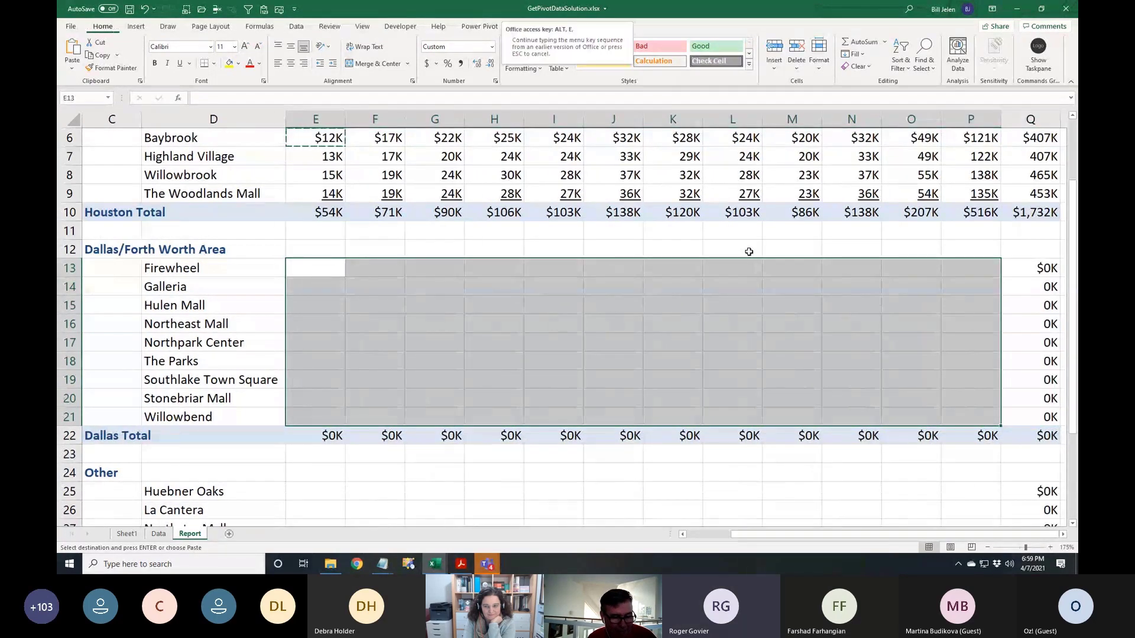
key(s)
key(f)
key(Return)
Paste the formula only into the Other store rows E25:P30
key(Down)
key(Down)
key(Down)
key(Down)
key(Down)
key(Down)
key(Down)
key(Down)
key(Down)
key(Down)
key(Down)
key(Down)
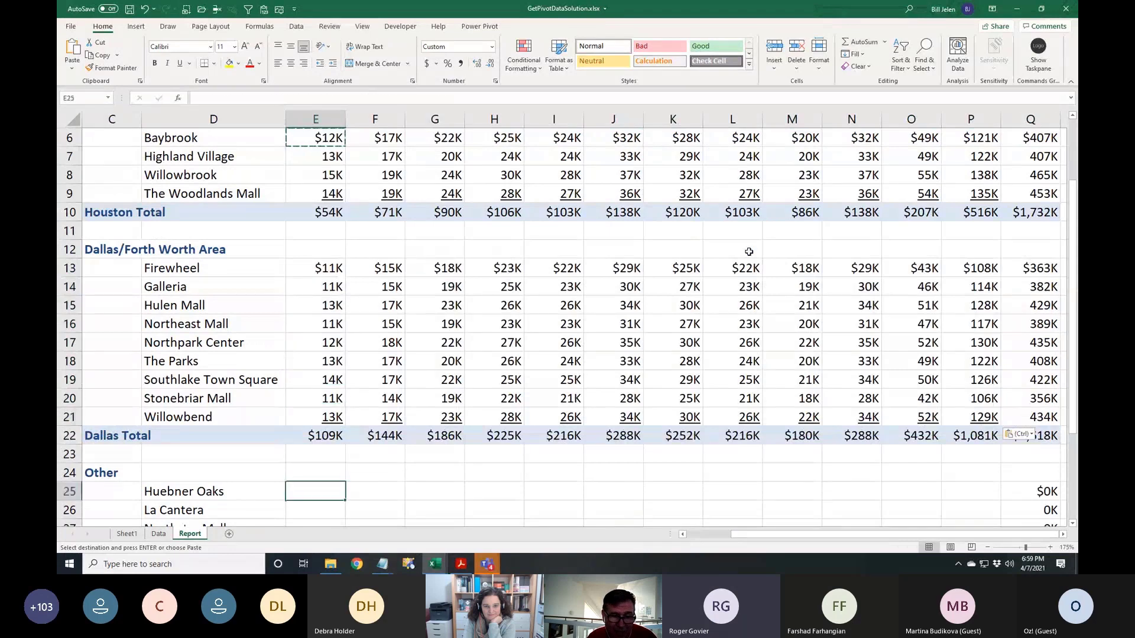
key(shift+Down)
key(ctrl+shift+Down)
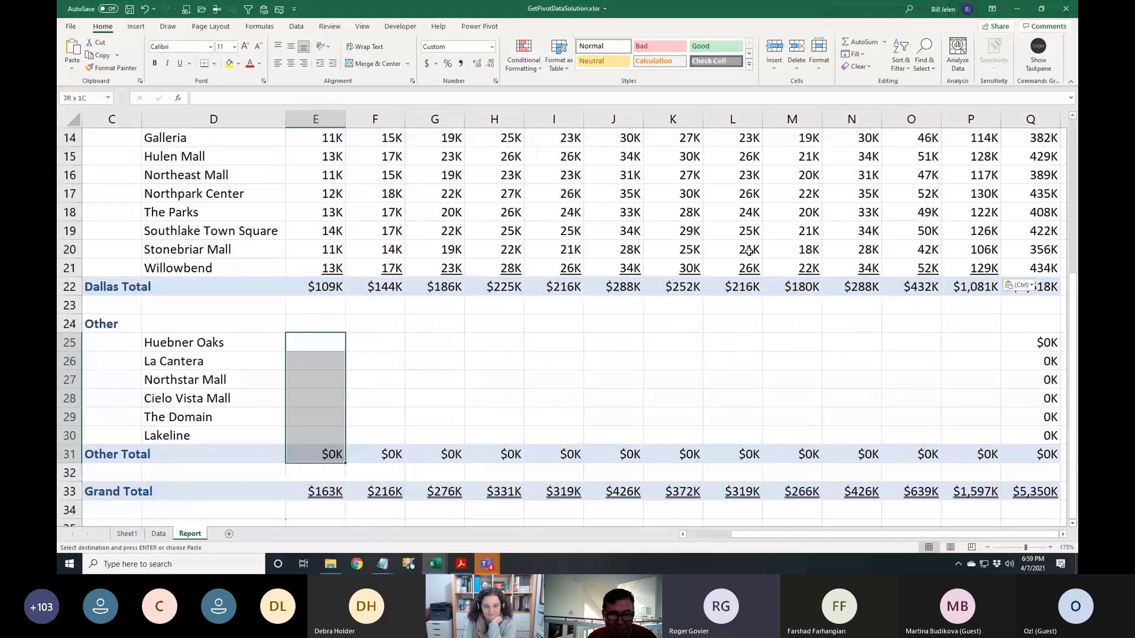
key(shift+Up)
key(shift+Right)
key(shift+Right)
key(shift+Right)
key(shift+Right)
key(shift+Right)
key(shift+Right)
key(shift+Right)
key(shift+Right)
key(shift+Right)
key(shift+Right)
key(shift+Right)
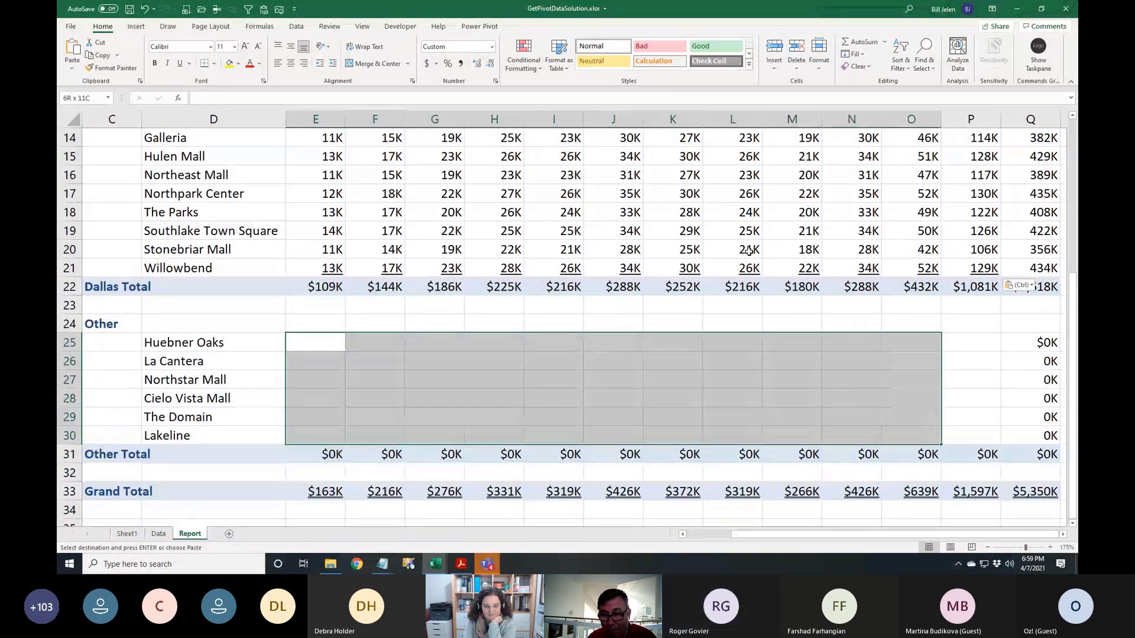
key(alt+e)
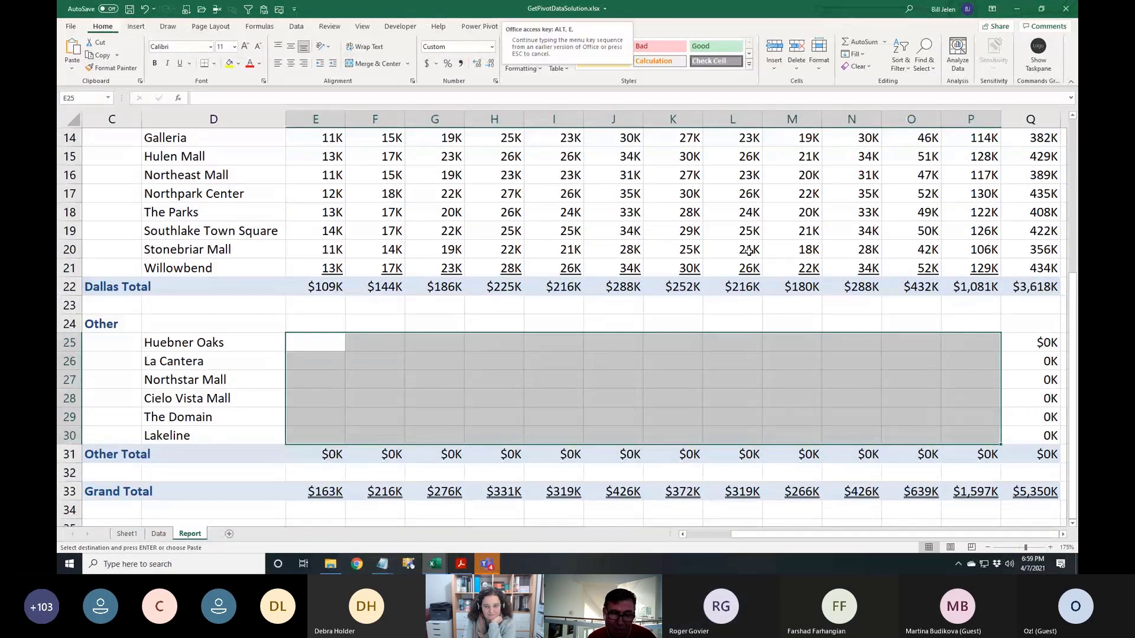
key(p)
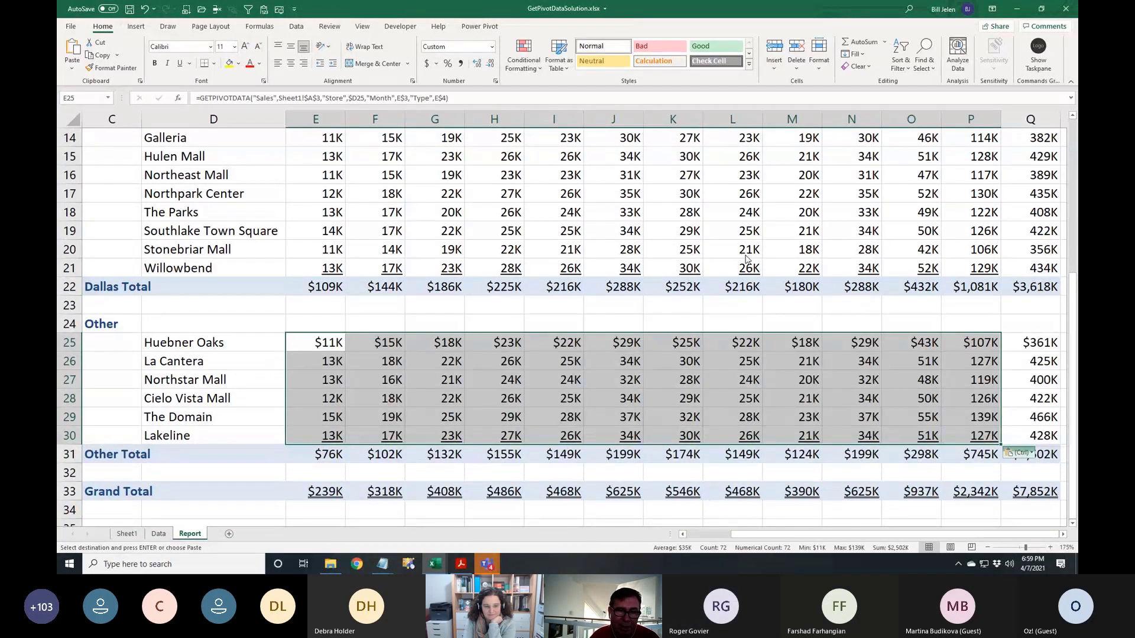
key(ctrl)
ctrl+scroll(351, 263, down, 2)
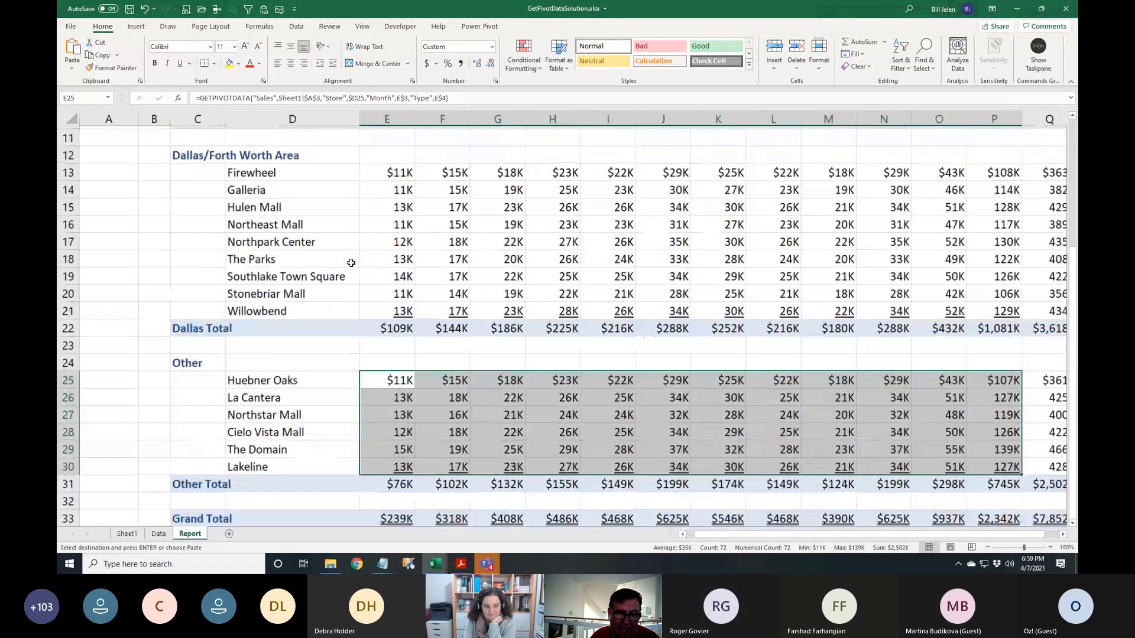
ctrl+scroll(351, 263, down, 1)
scroll(348, 258, up, 1)
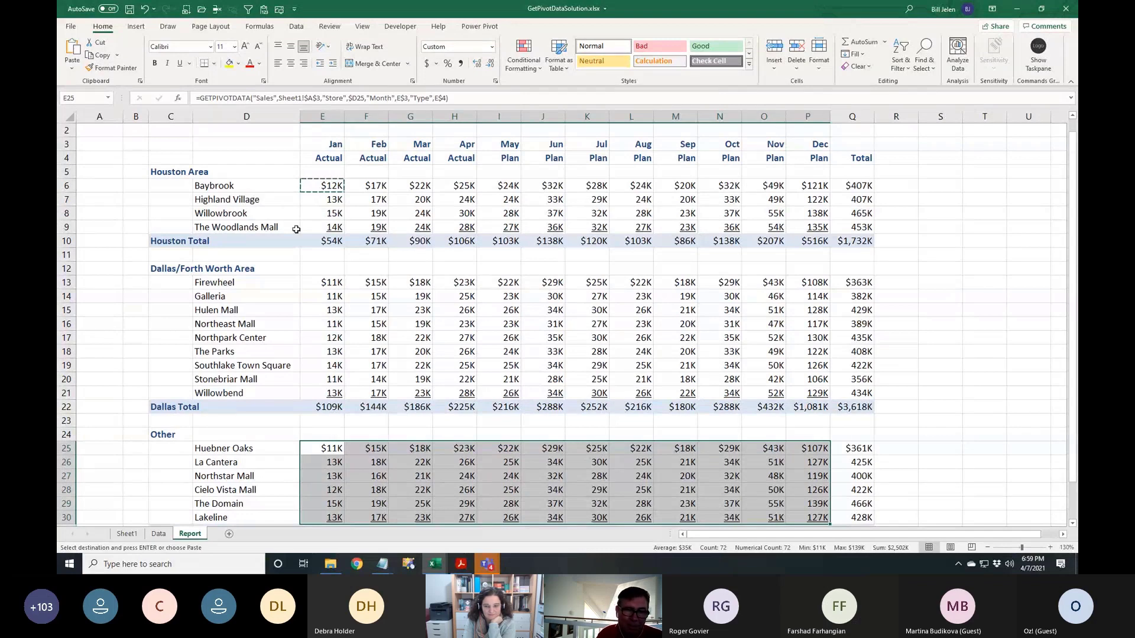
scroll(336, 316, down, 3)
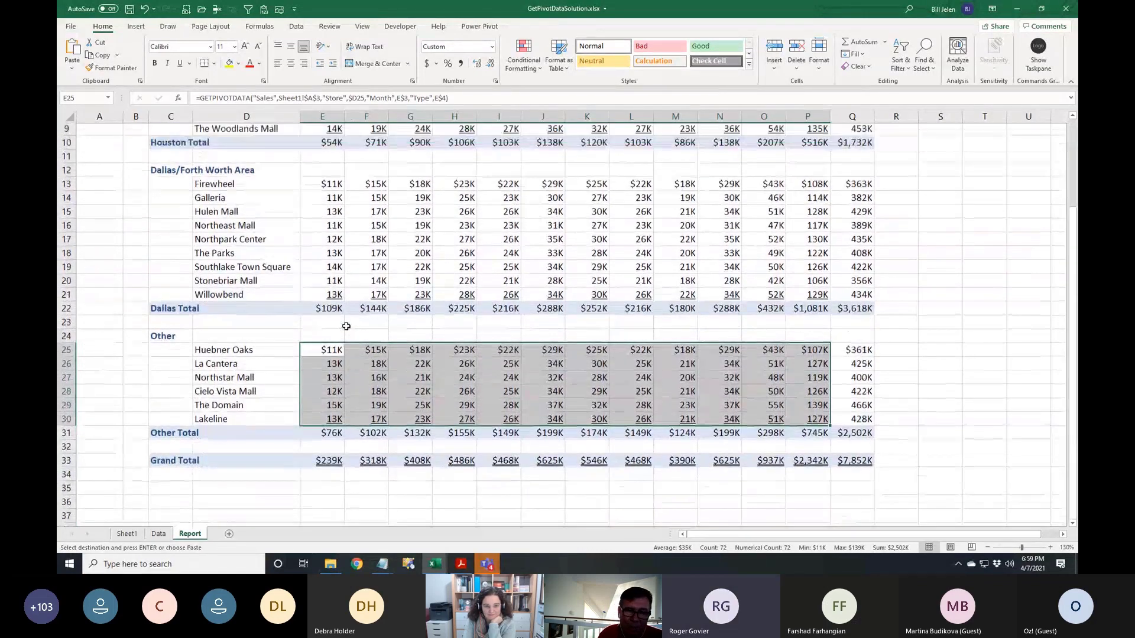
scroll(346, 326, up, 3)
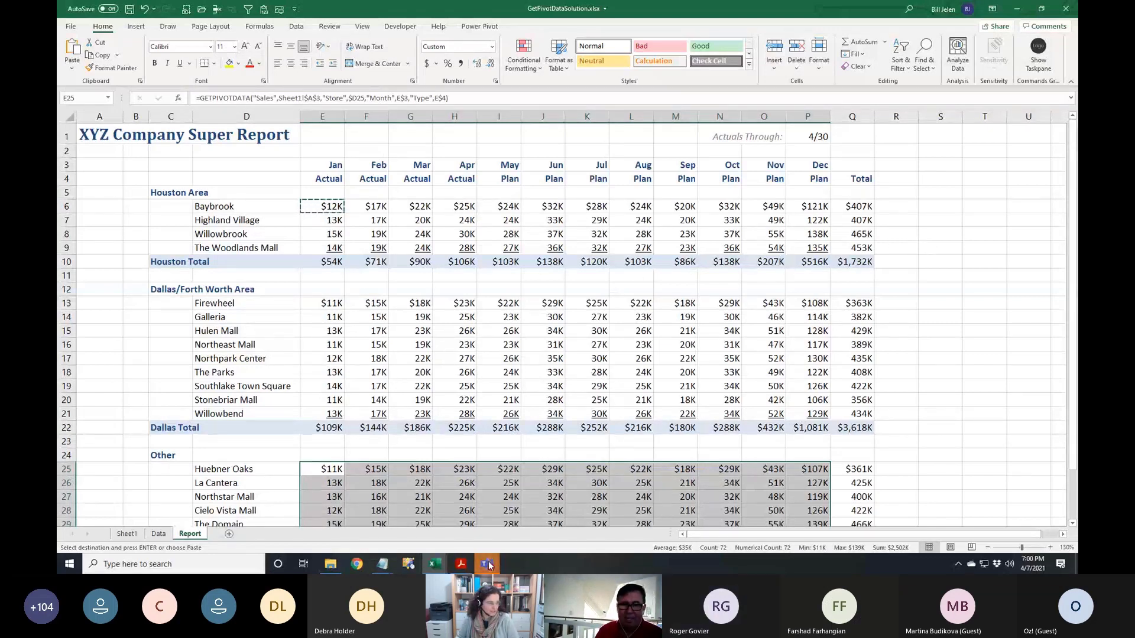
mouse_move(488, 566)
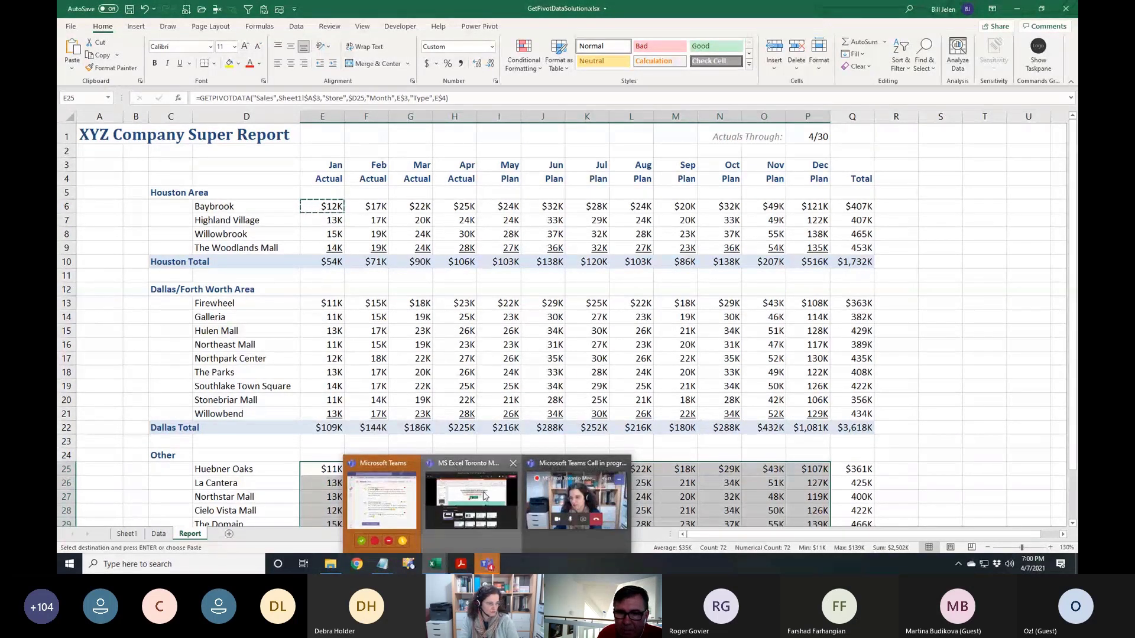
click(485, 513)
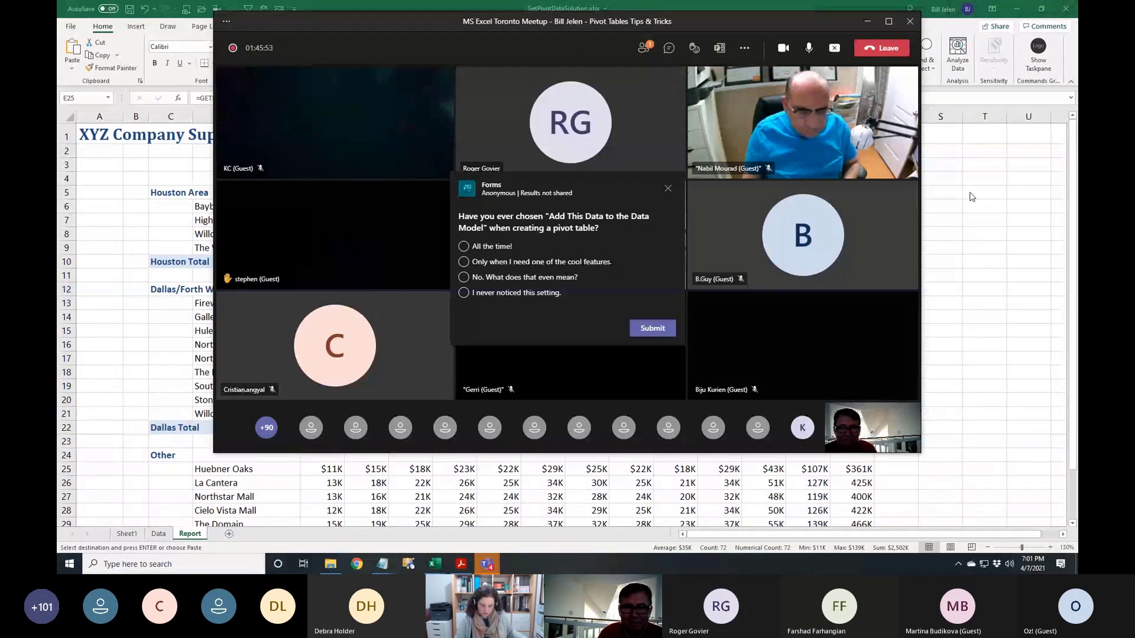
click(145, 186)
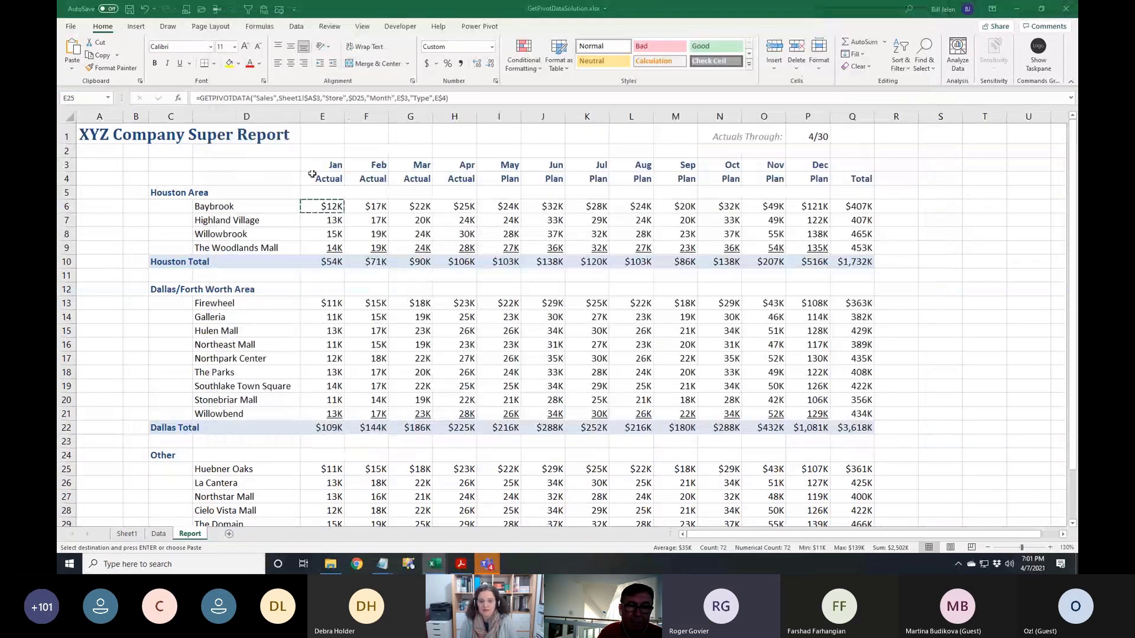
Start a blank workbook, then open PowerMapAustralia.xlsm from the Desktop PowerExcel folder
key(ctrl+n)
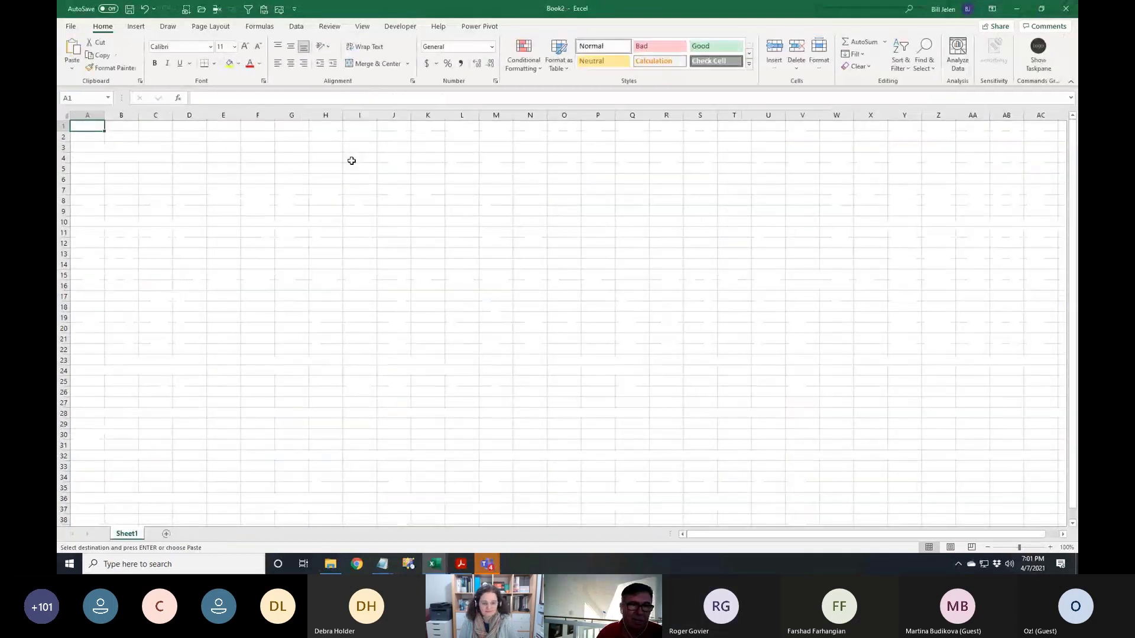
click(331, 564)
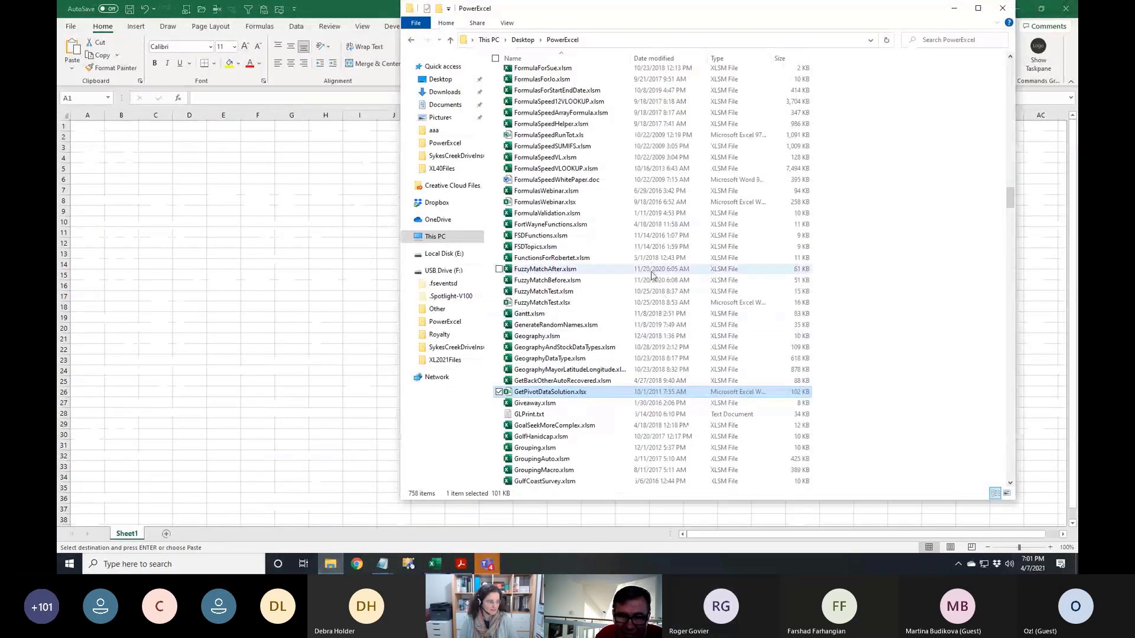
scroll(568, 347, down, 2)
scroll(568, 348, down, 20)
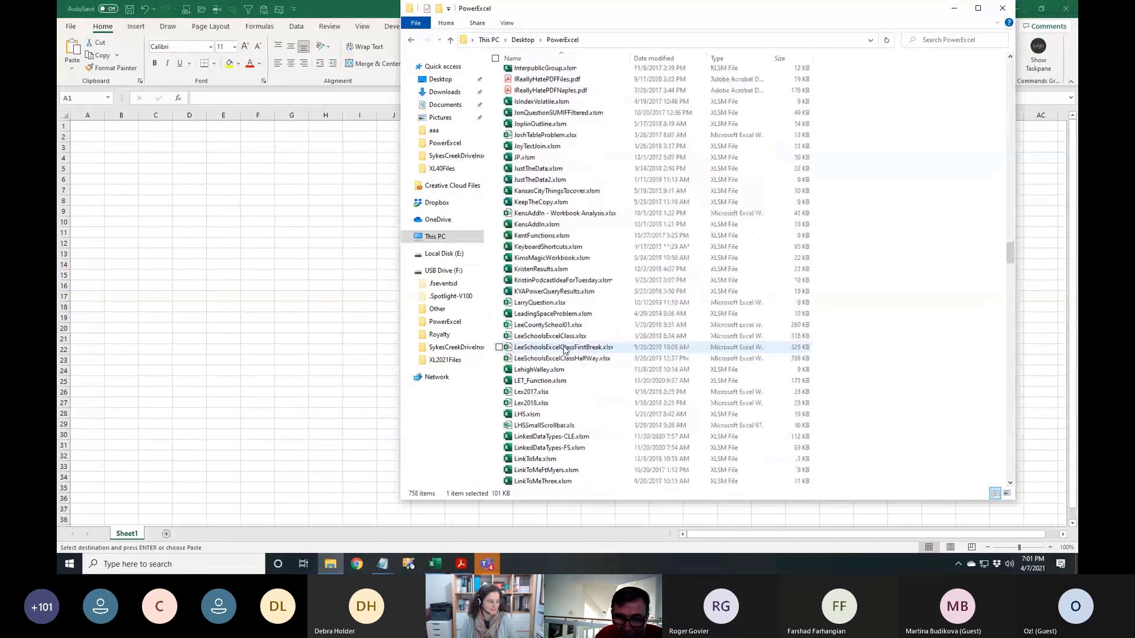
scroll(564, 350, down, 20)
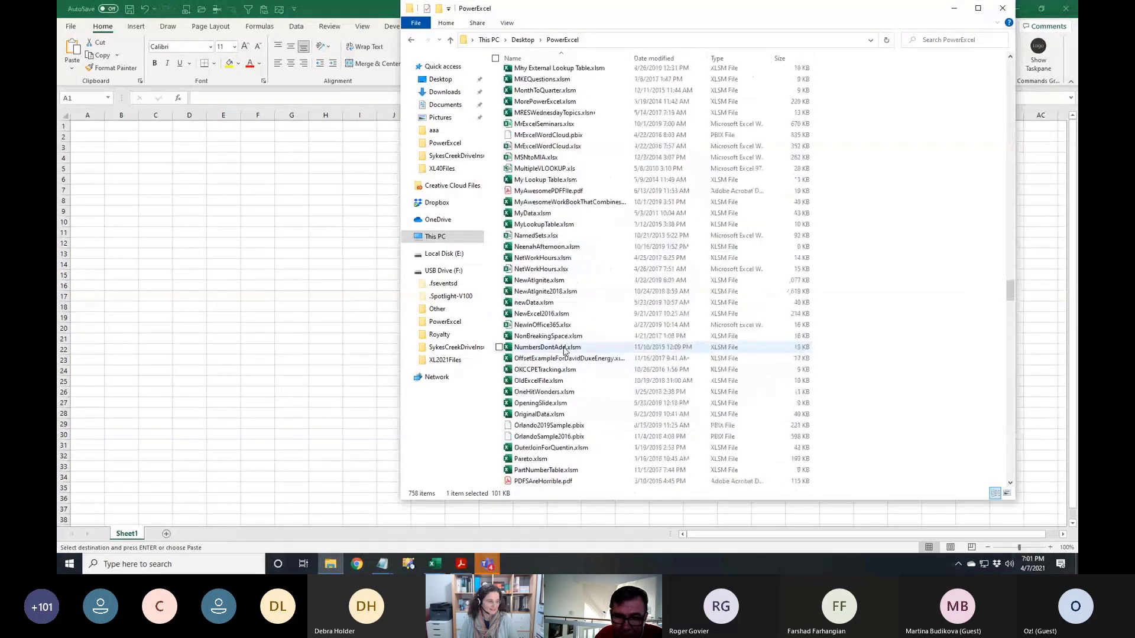
scroll(564, 350, down, 8)
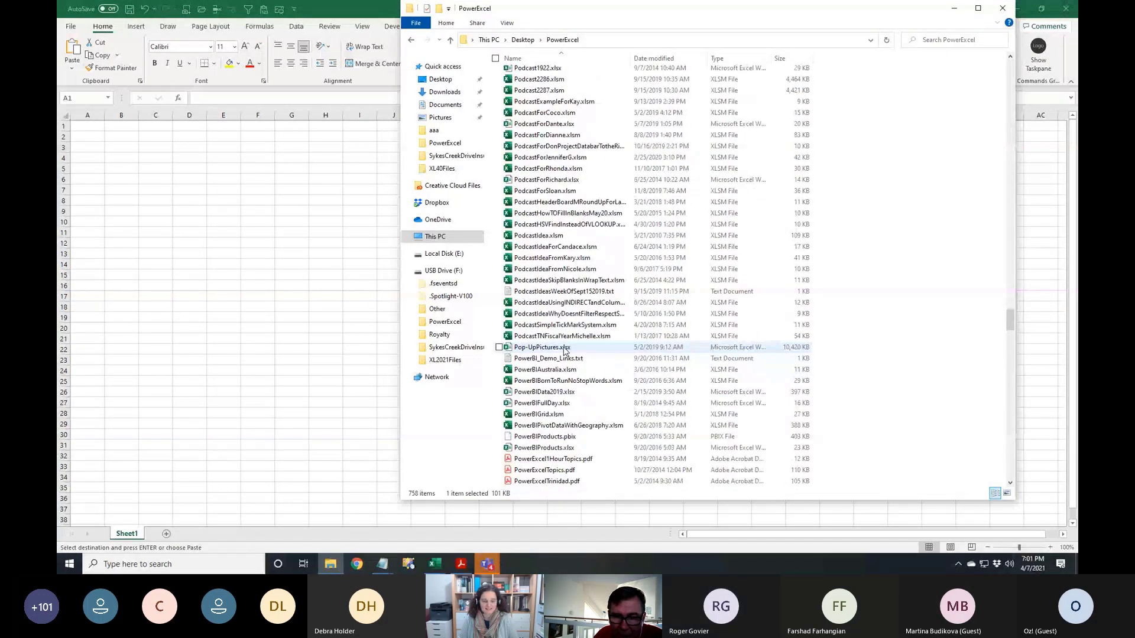
scroll(565, 350, down, 7)
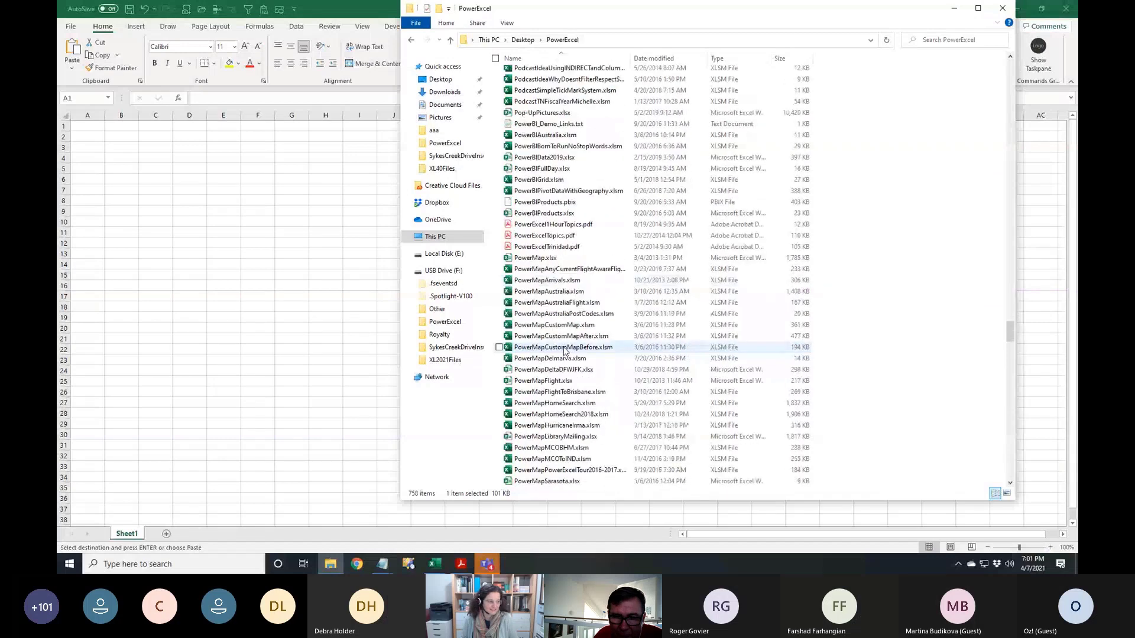
click(559, 295)
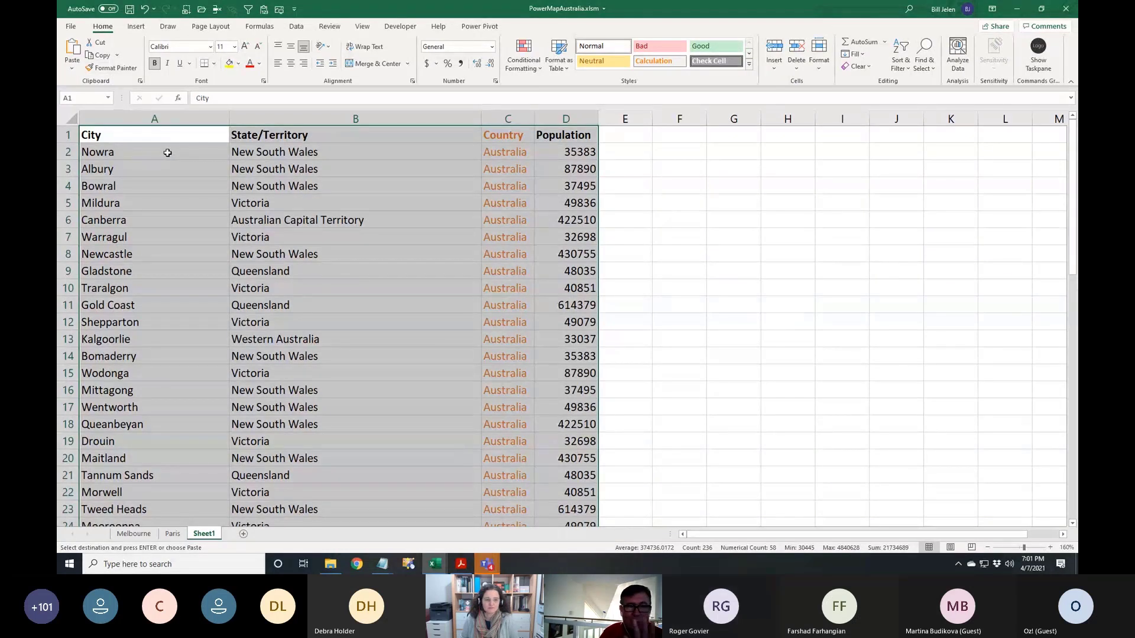
Launch 3D Maps from the Insert ribbon for the Australian cities data
click(136, 26)
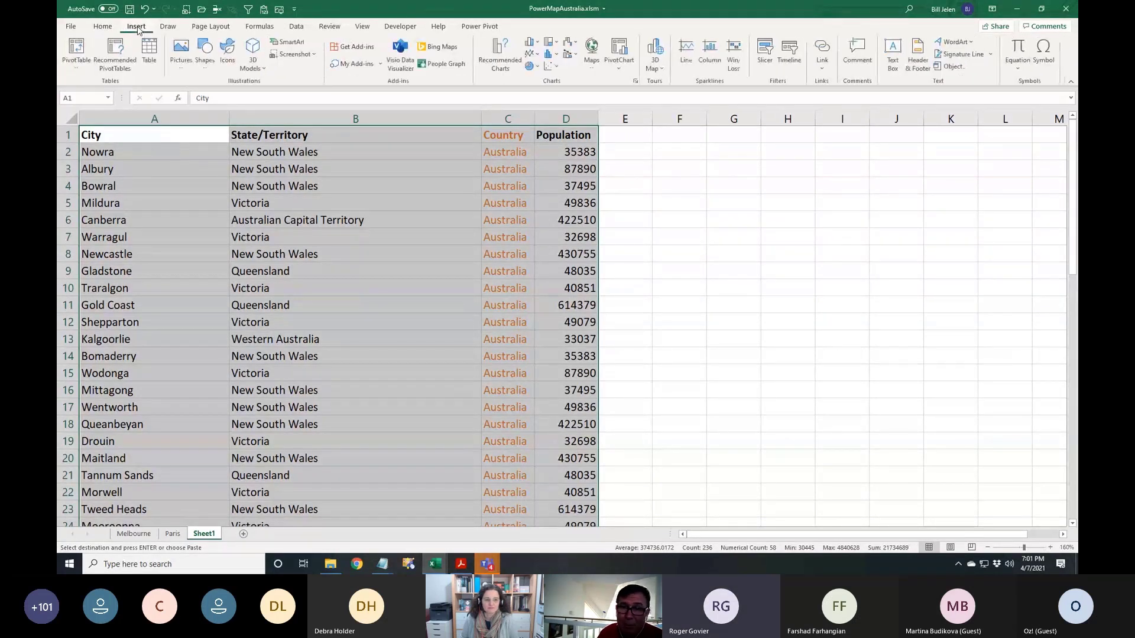
click(656, 47)
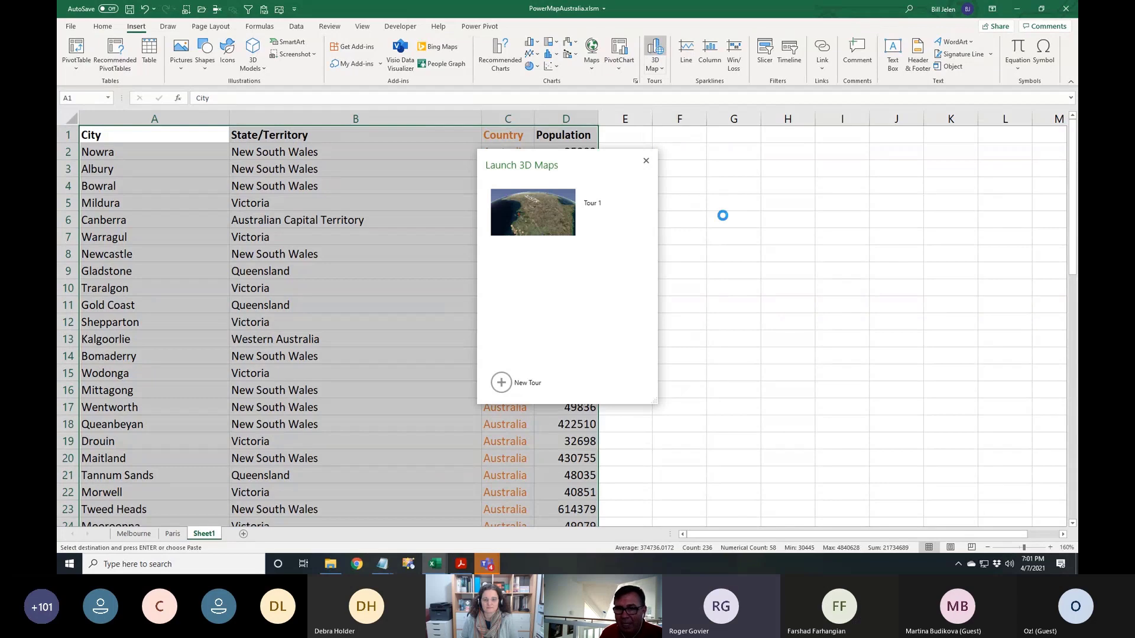
Open Tour 1 and rotate the globe so Australia faces north-up
click(544, 217)
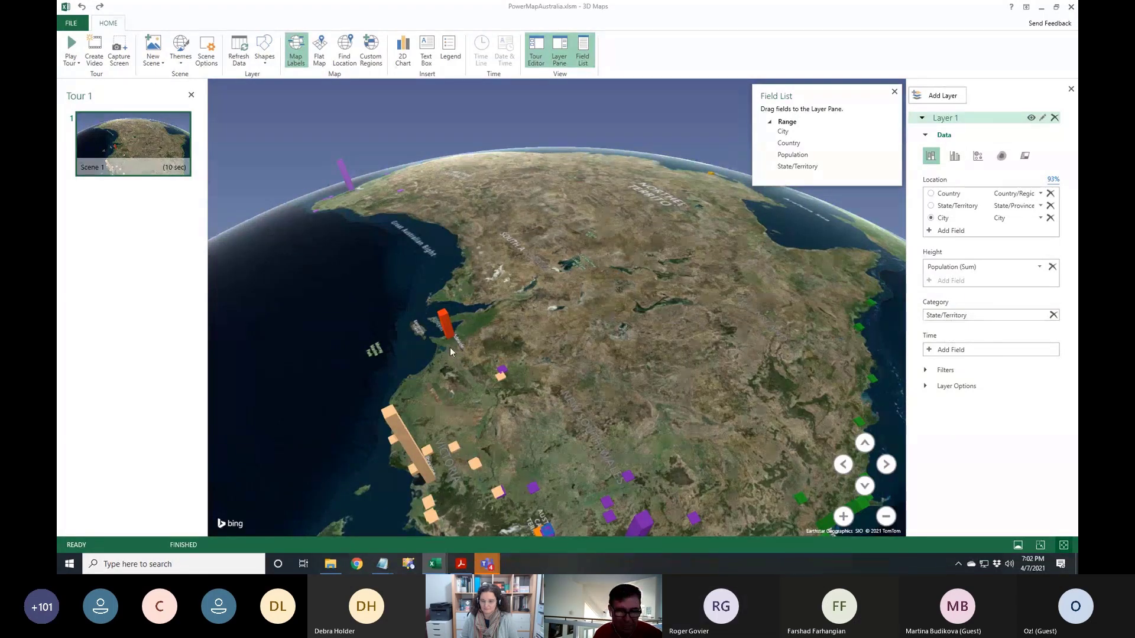
mouse_move(450, 346)
mouse_down()
mouse_move(417, 367)
mouse_move(362, 320)
mouse_move(437, 335)
mouse_up()
key(alt)
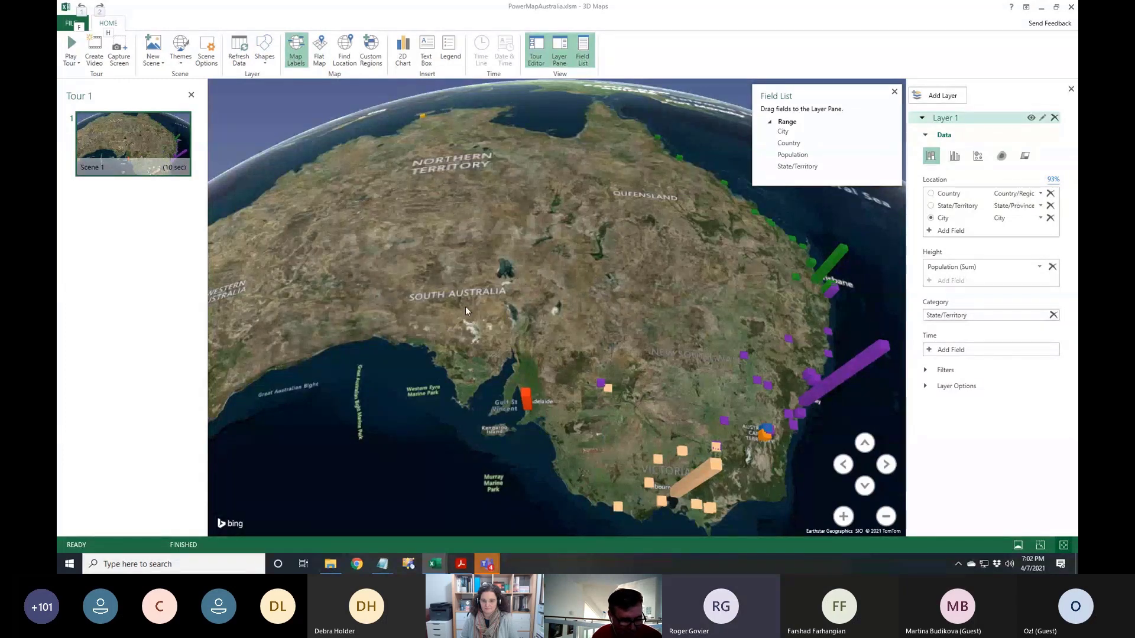
scroll(473, 298, down, 10)
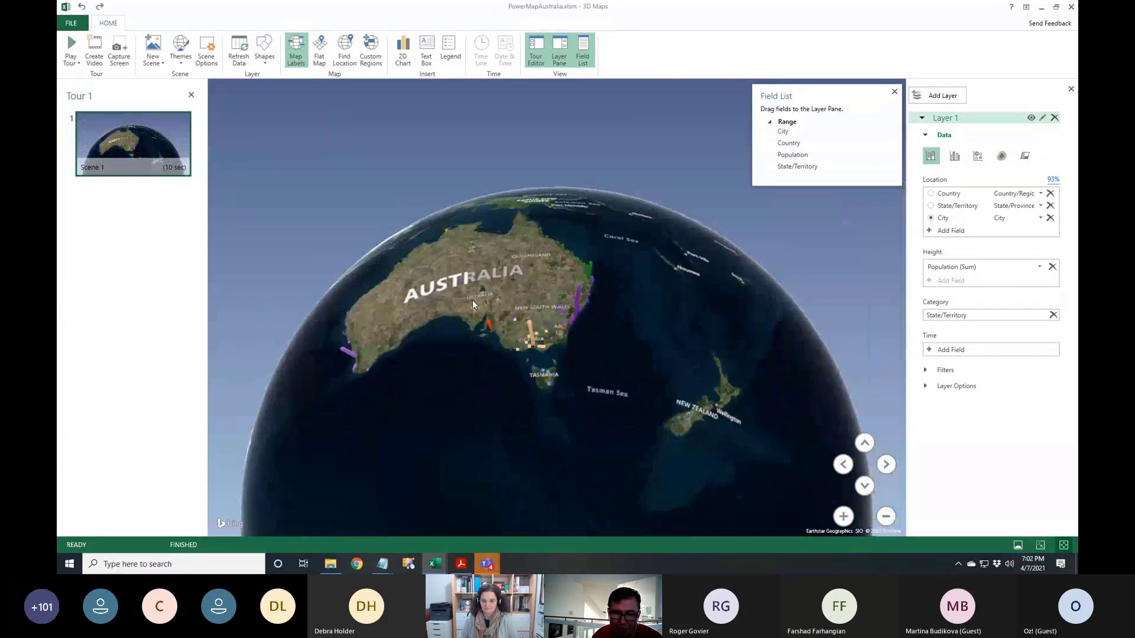
scroll(473, 305, down, 4)
scroll(473, 305, up, 10)
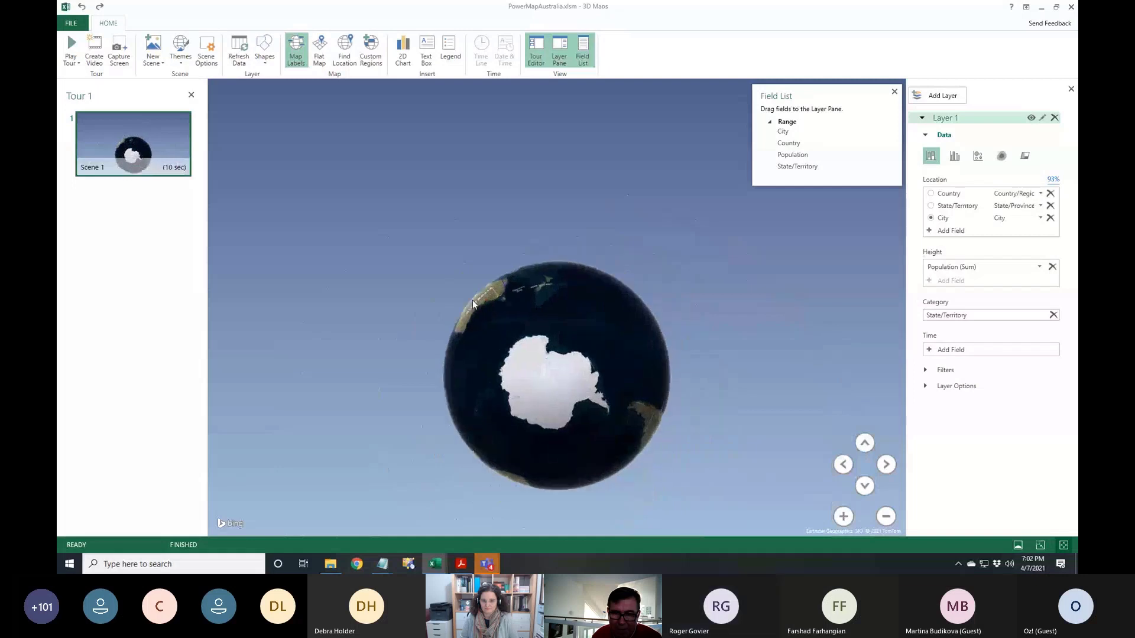
scroll(473, 300, up, 3)
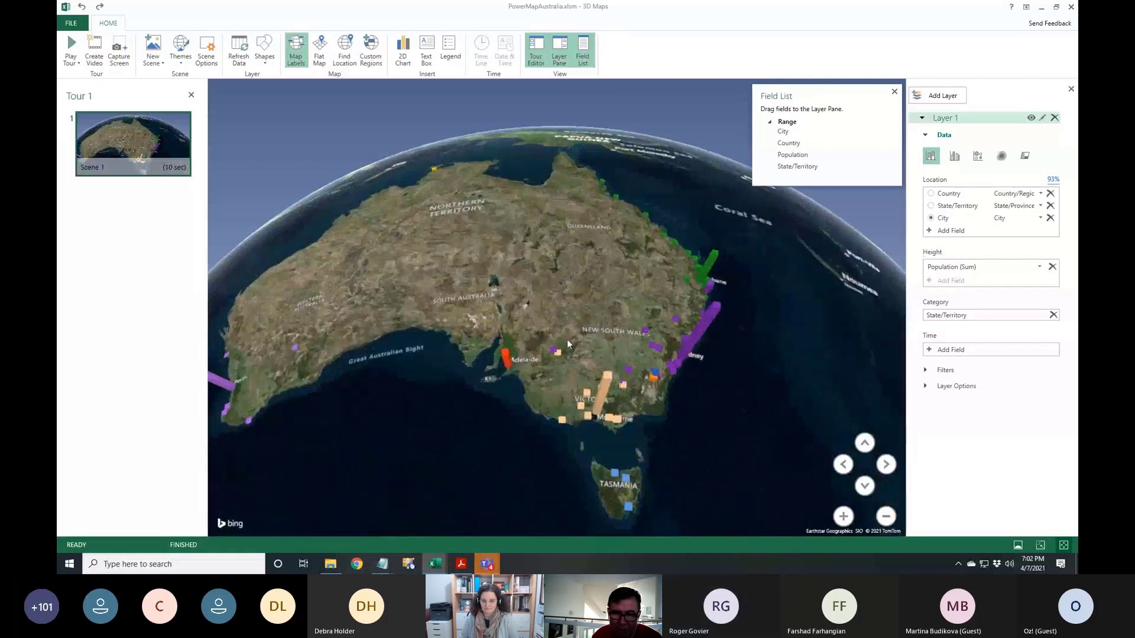
Pan and tilt the globe to view Australia's population columns obliquely from the east coast
drag(648, 363, 562, 368)
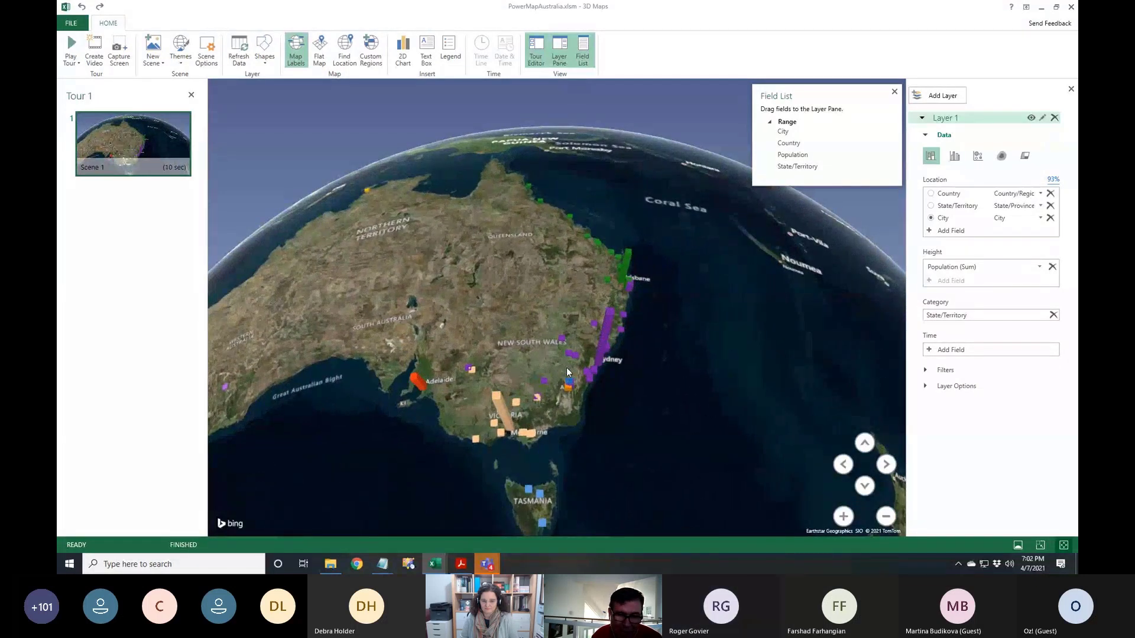
key(alt)
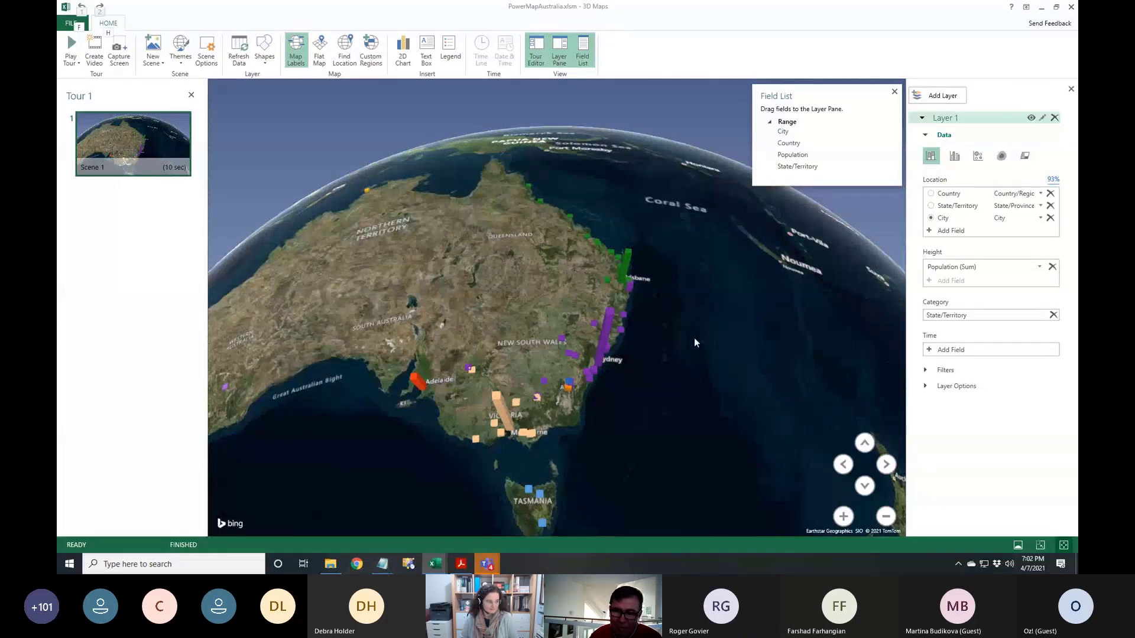
drag(694, 338, 719, 364)
drag(643, 463, 442, 413)
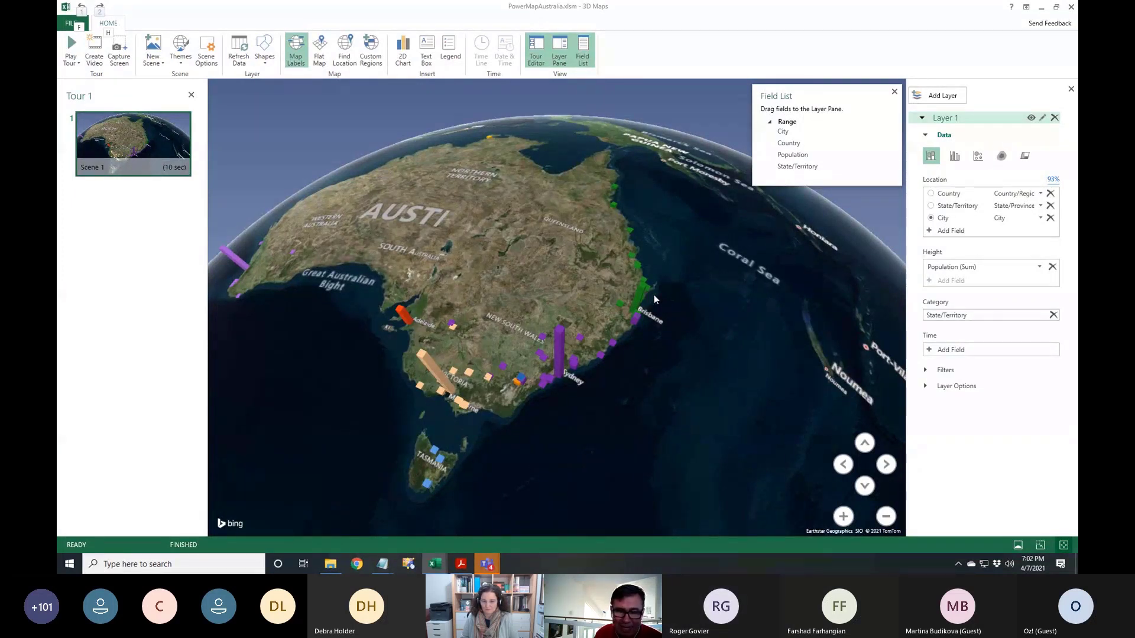
drag(652, 345, 363, 355)
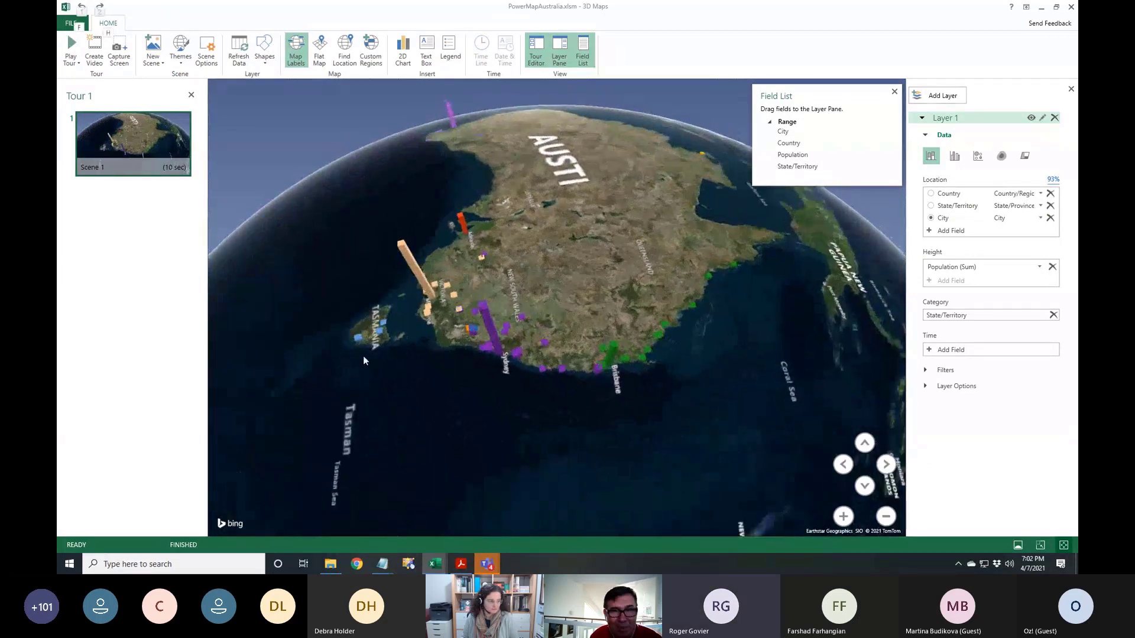
Zoom in and out, re-centre the globe on Australia, then close 3D Maps
mouse_move(375, 334)
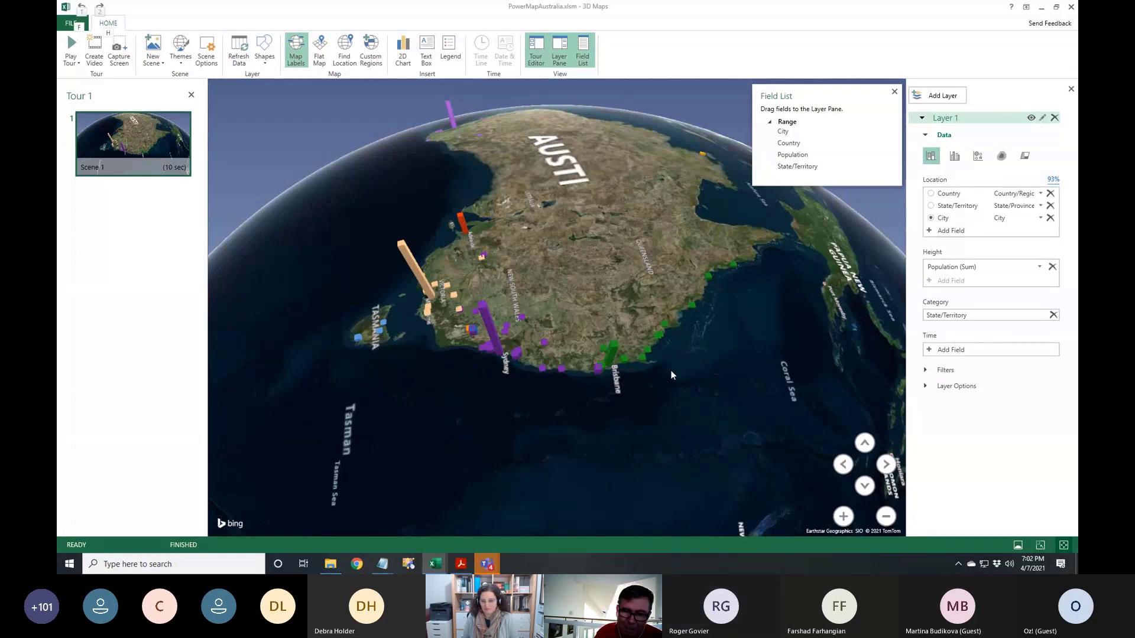
scroll(669, 372, up, 3)
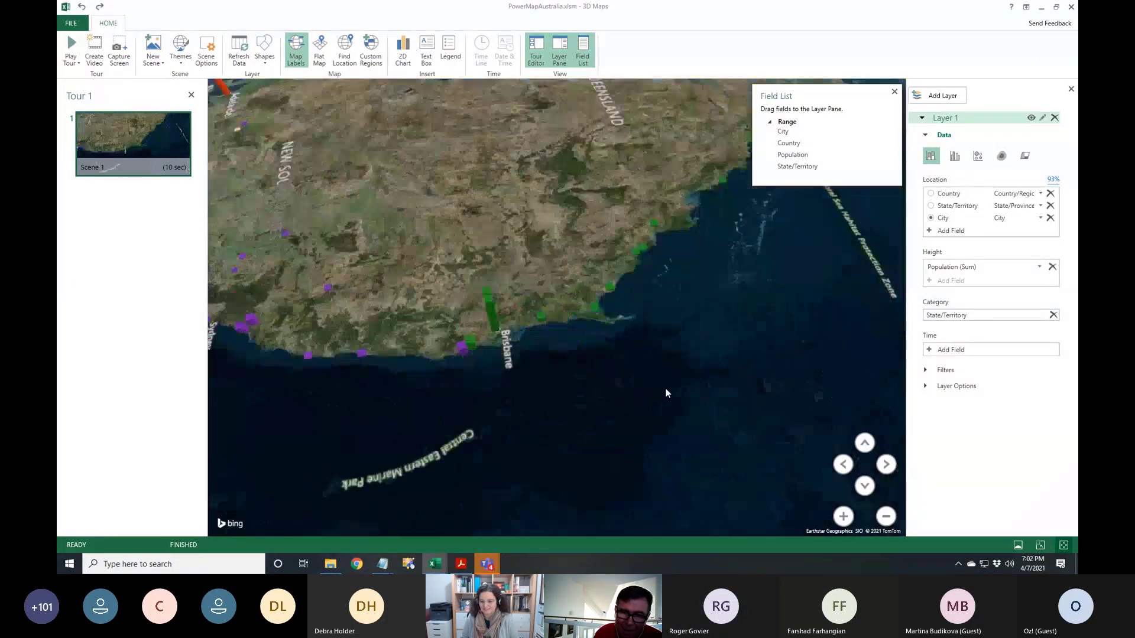
scroll(633, 374, up, 2)
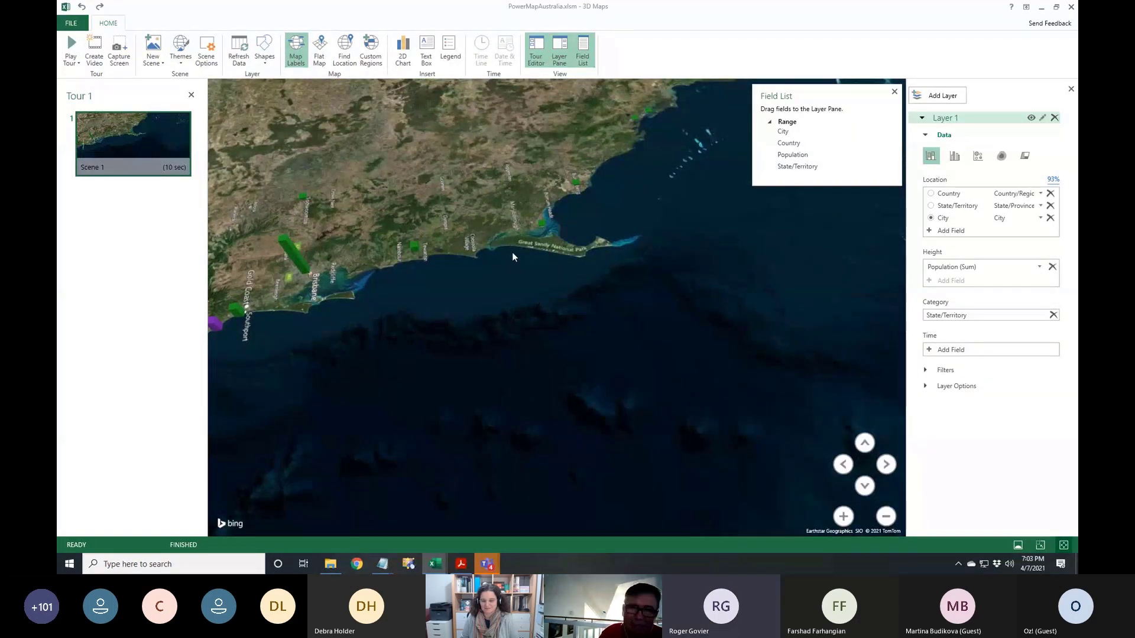
scroll(512, 261, down, 3)
scroll(512, 261, down, 5)
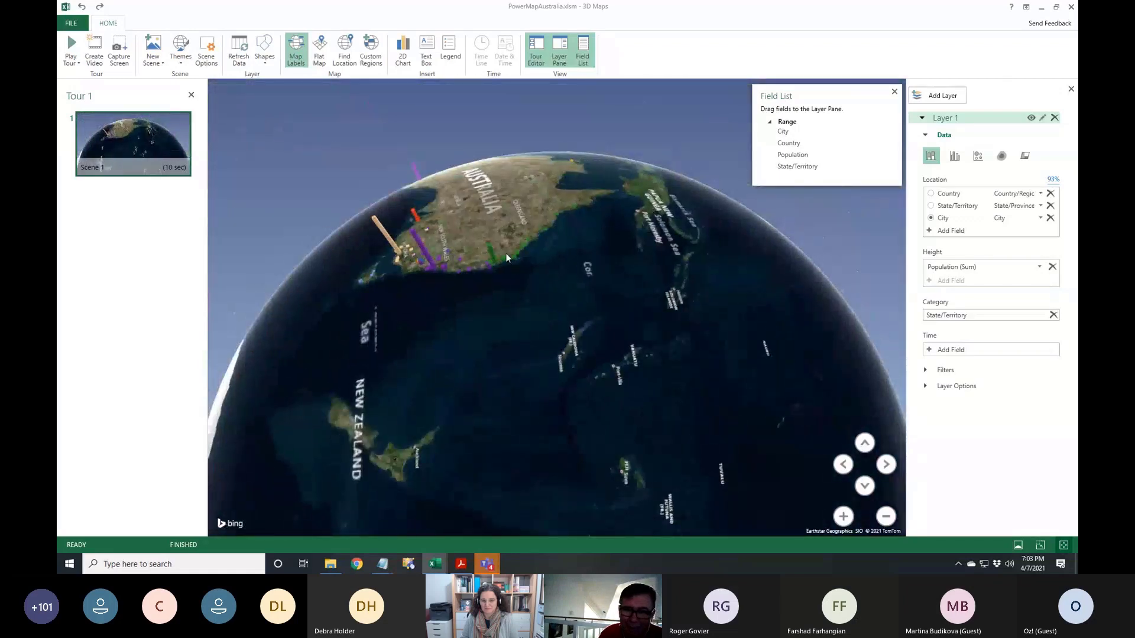
drag(570, 327, 555, 442)
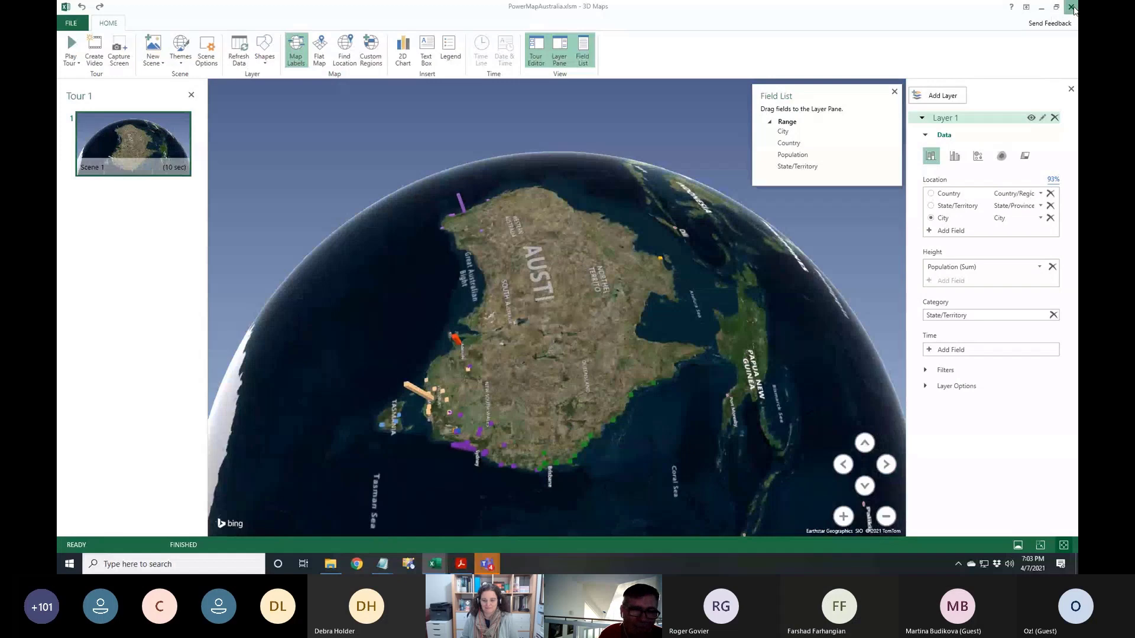
click(1071, 7)
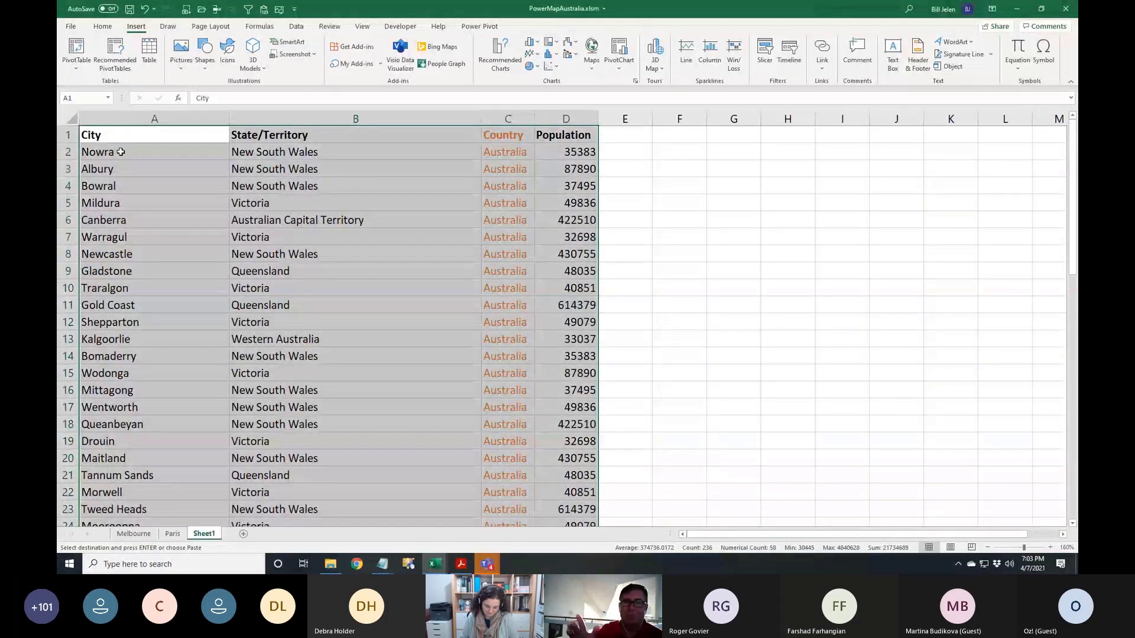
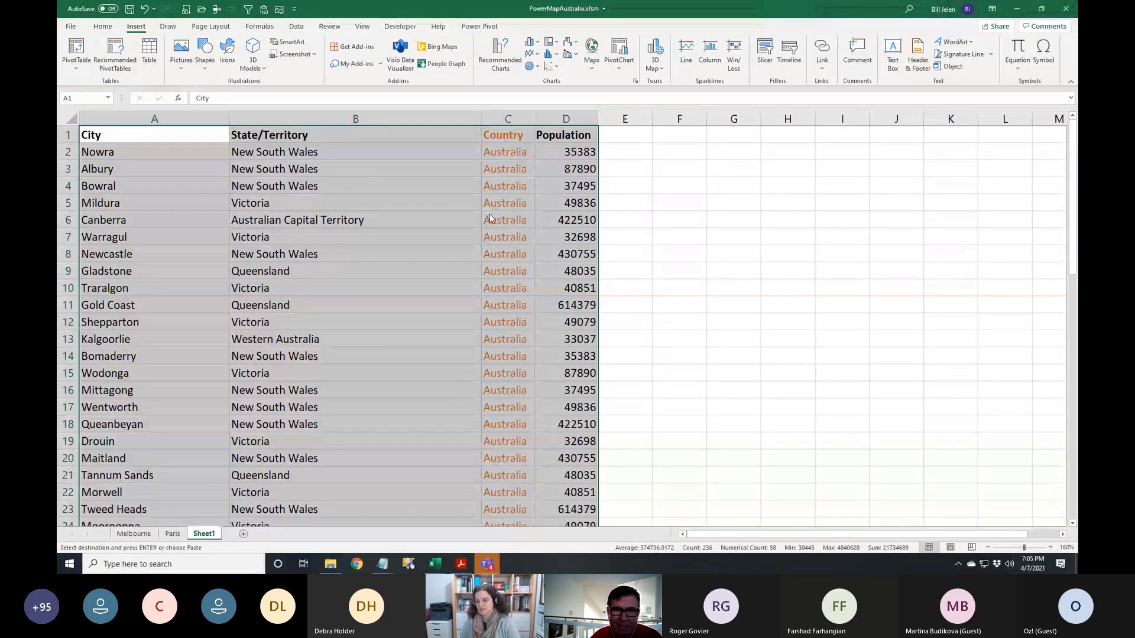
Cycle past the Teams meeting and bring the PowerMapAustralia workbook back to the front
key(alt+Tab)
key(Tab)
key(Tab)
key(Tab)
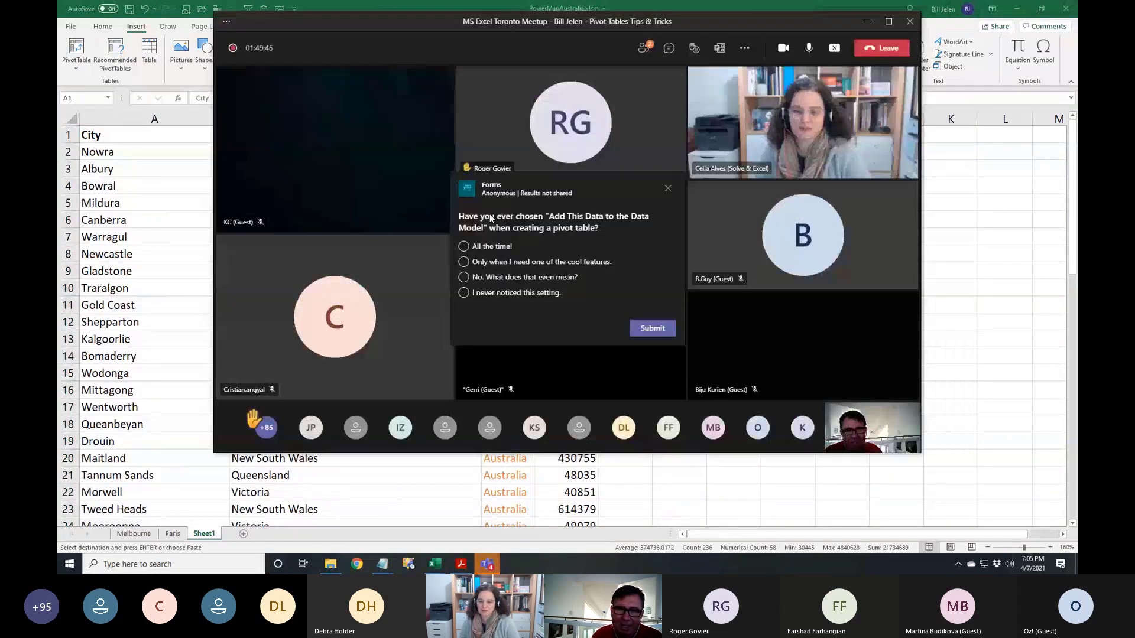
click(135, 188)
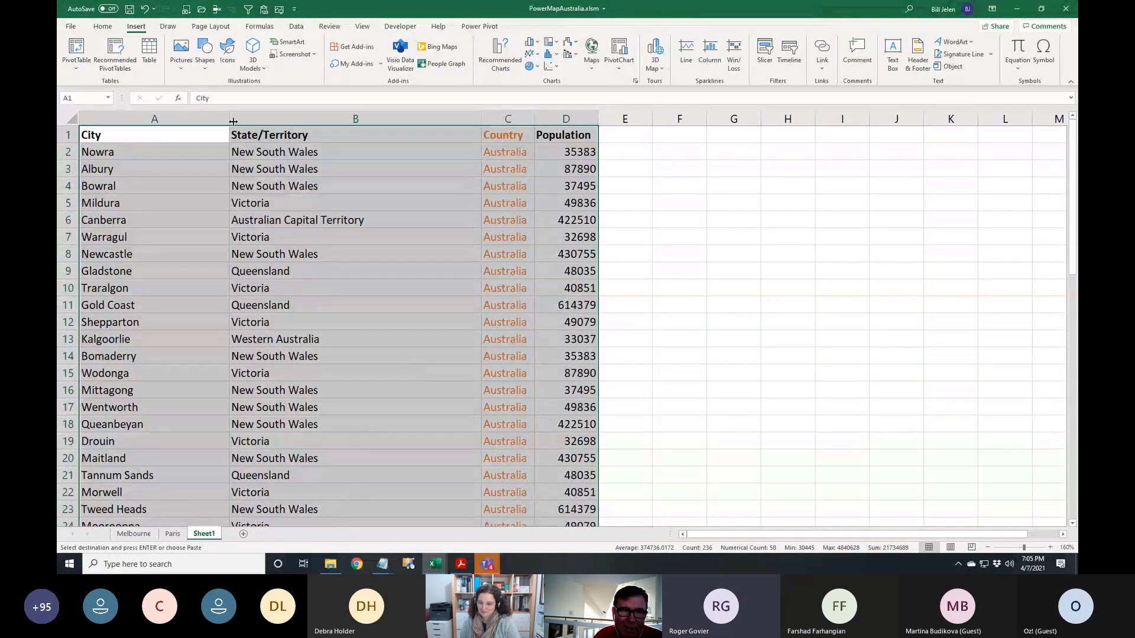
Browse the recent workbooks list, then return to the sheet
click(201, 9)
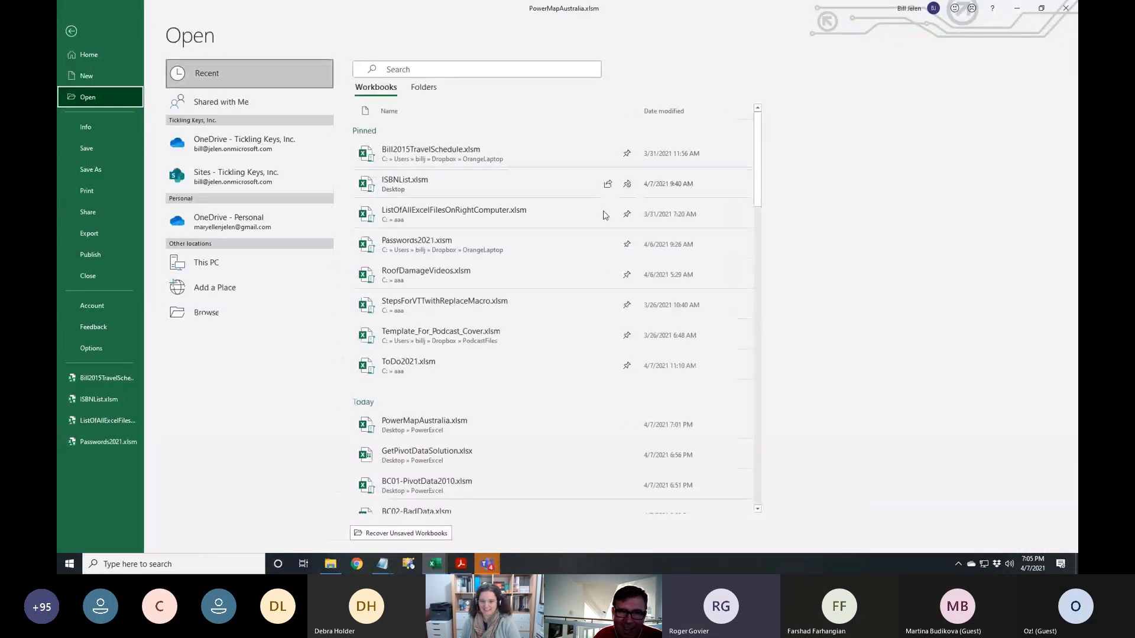
scroll(502, 371, down, 1)
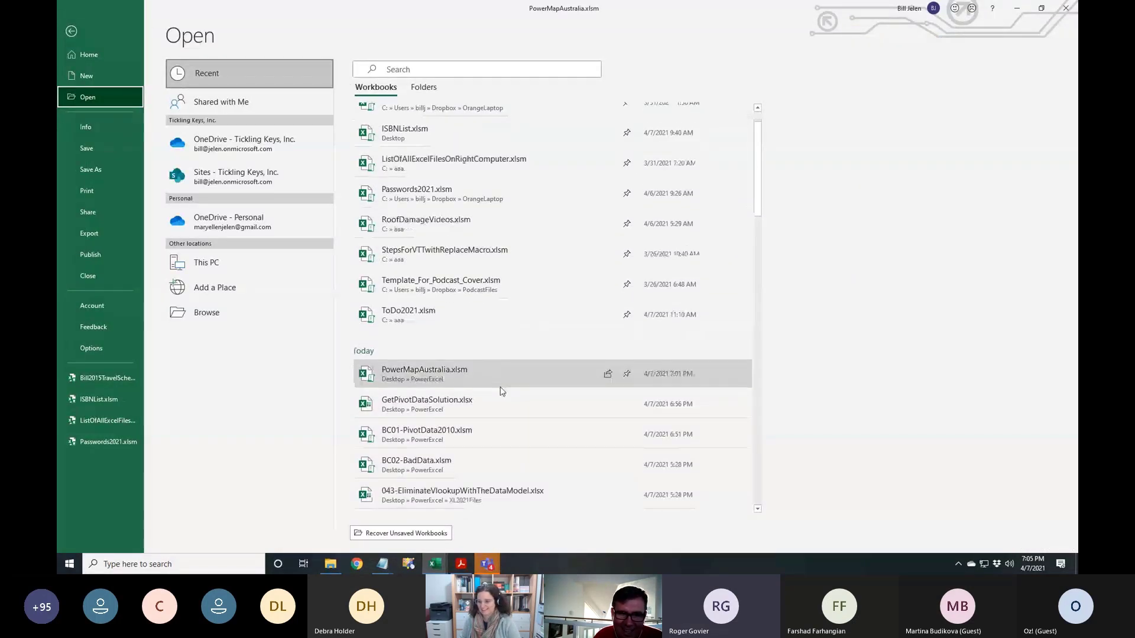
scroll(502, 391, down, 2)
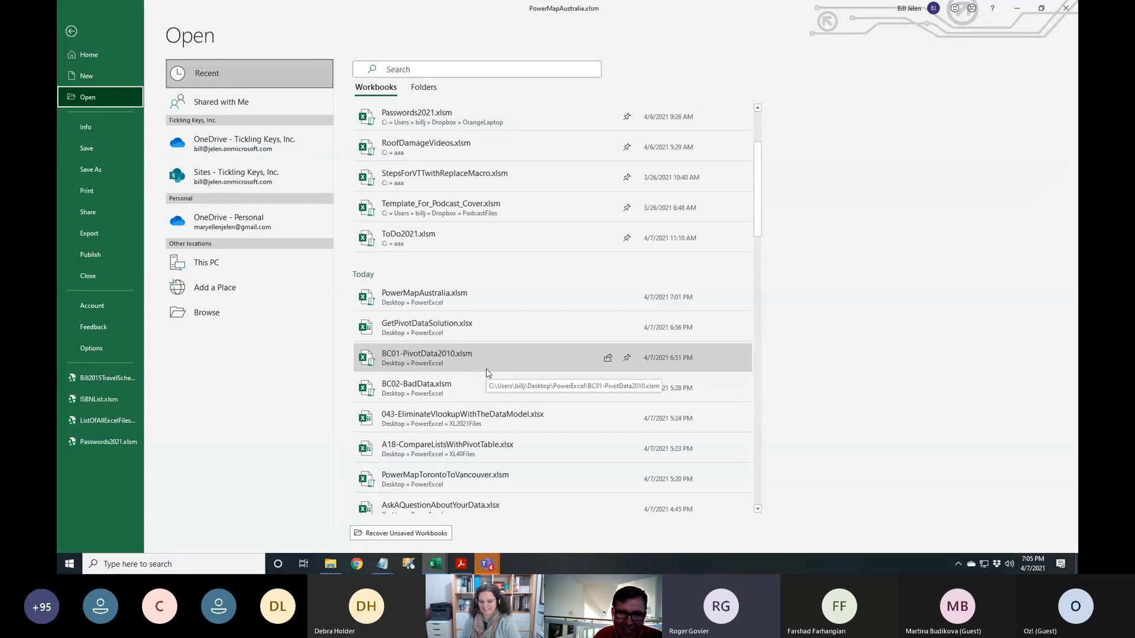
scroll(486, 370, down, 3)
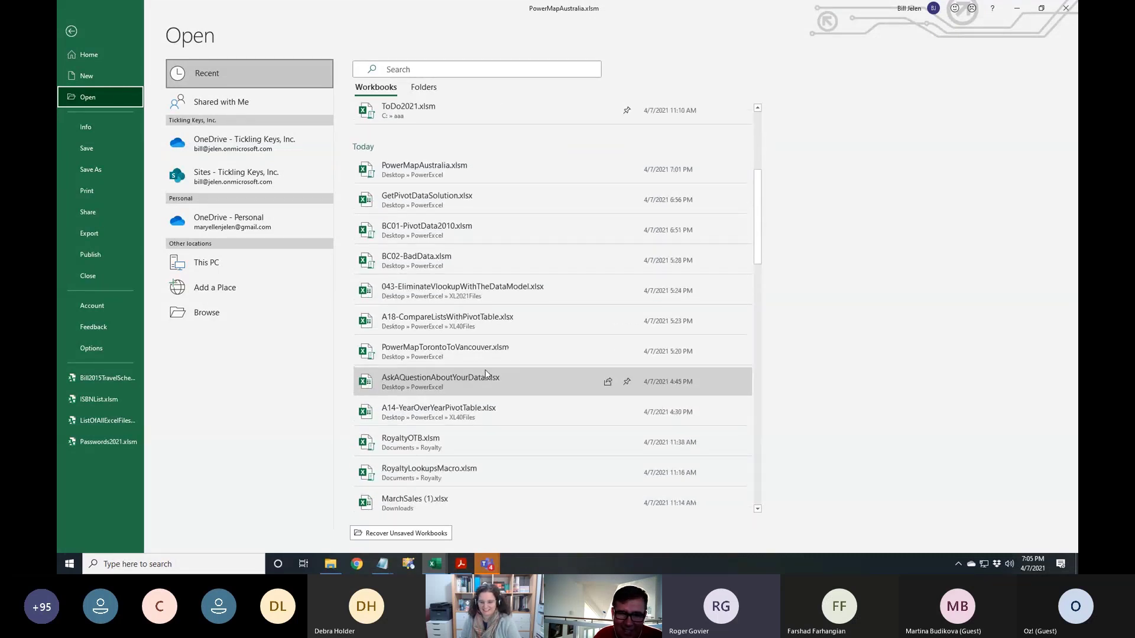
scroll(497, 384, down, 1)
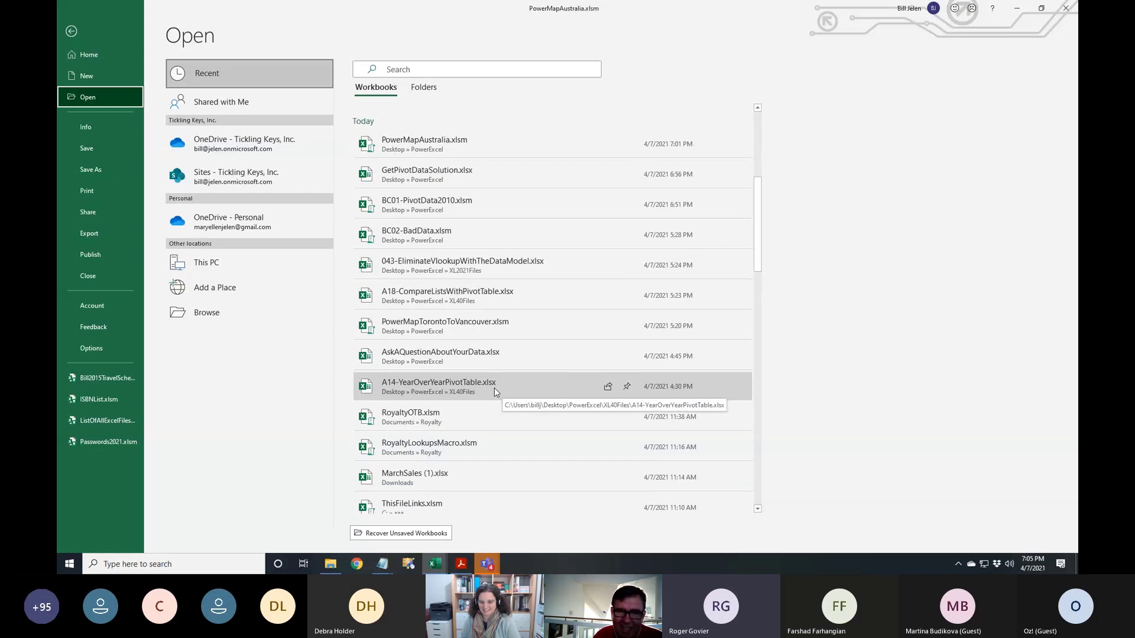
scroll(479, 167, up, 1)
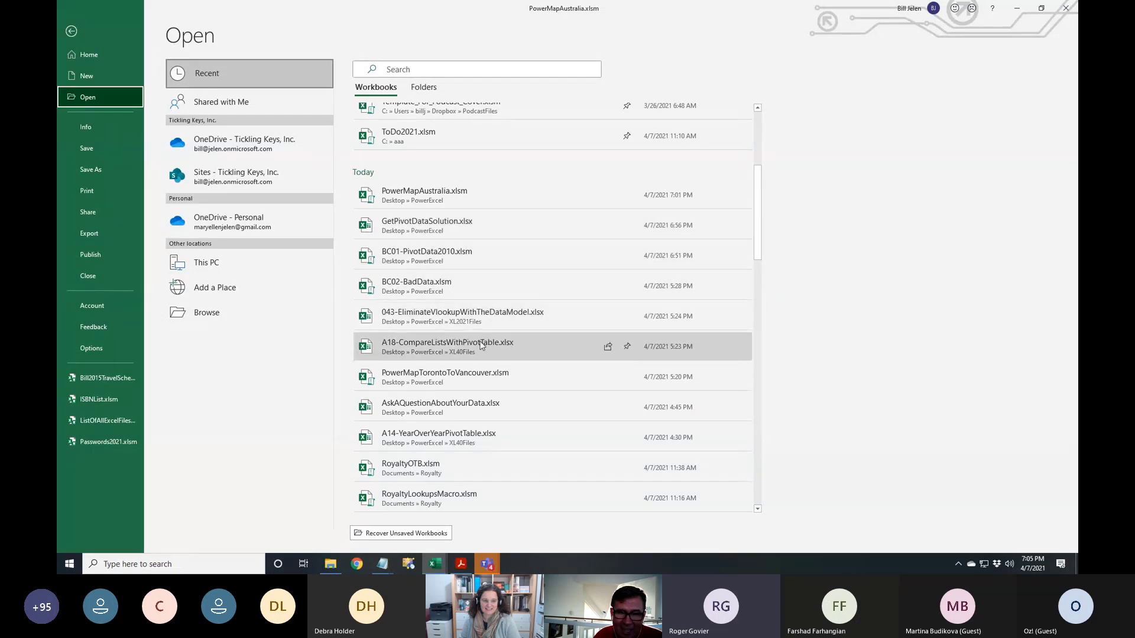
click(70, 33)
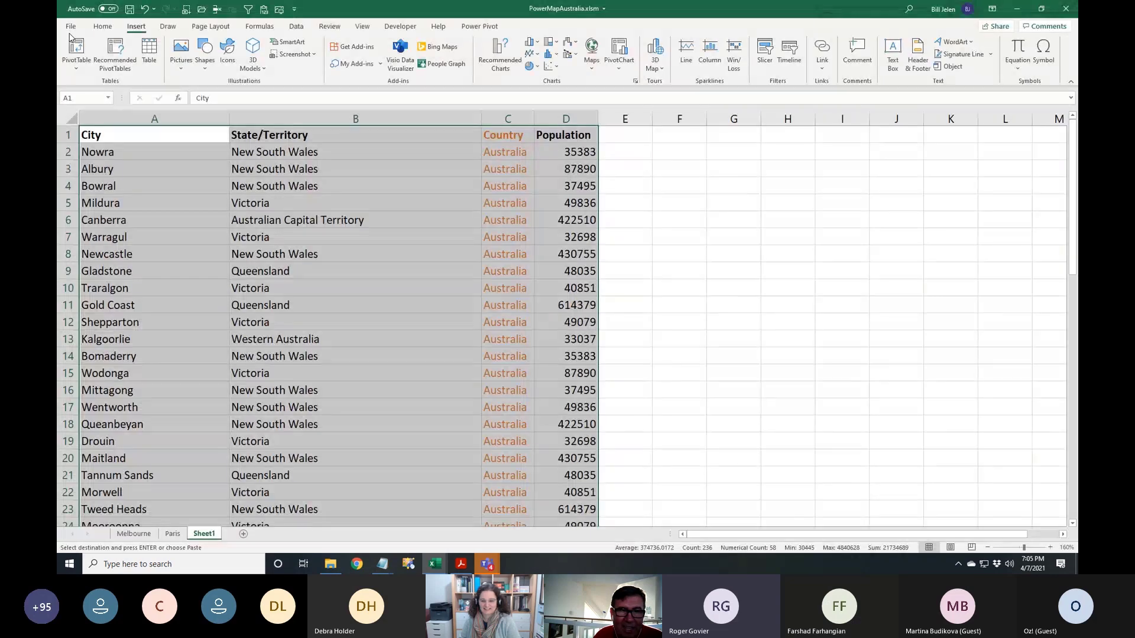
Deselect the city data and switch windows to BC01-PivotData2010.xlsm
click(407, 152)
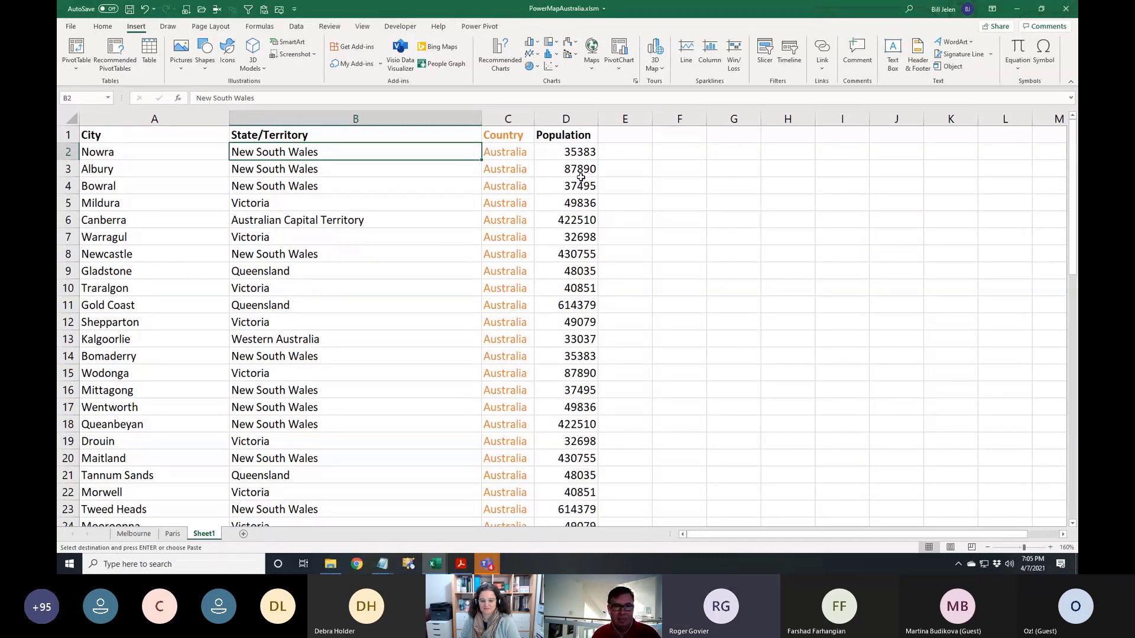
click(363, 27)
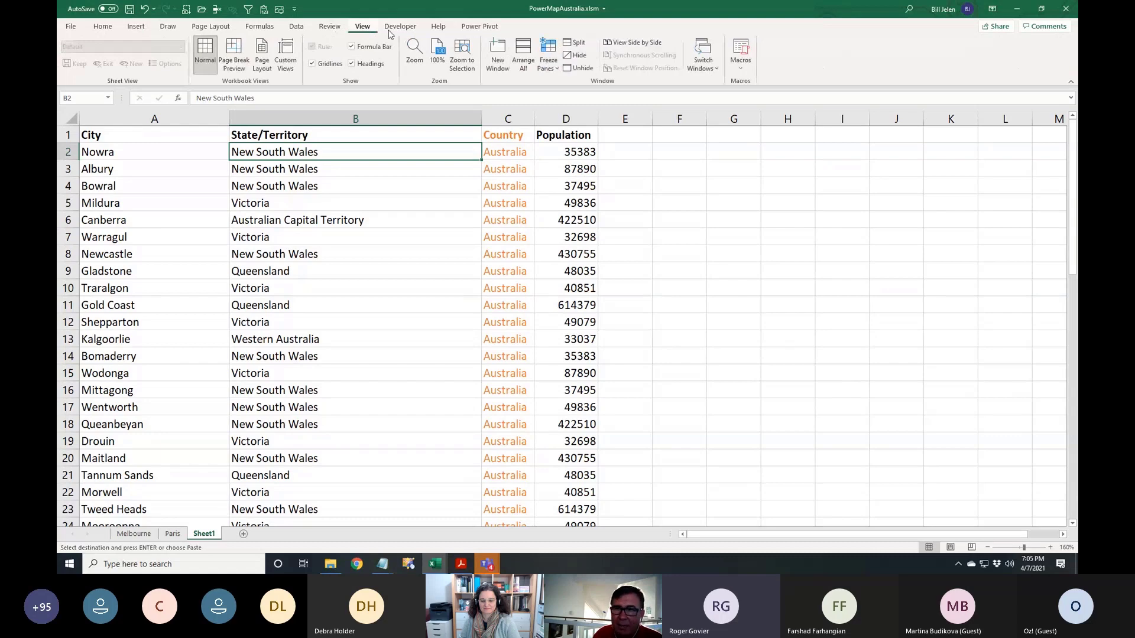
click(703, 59)
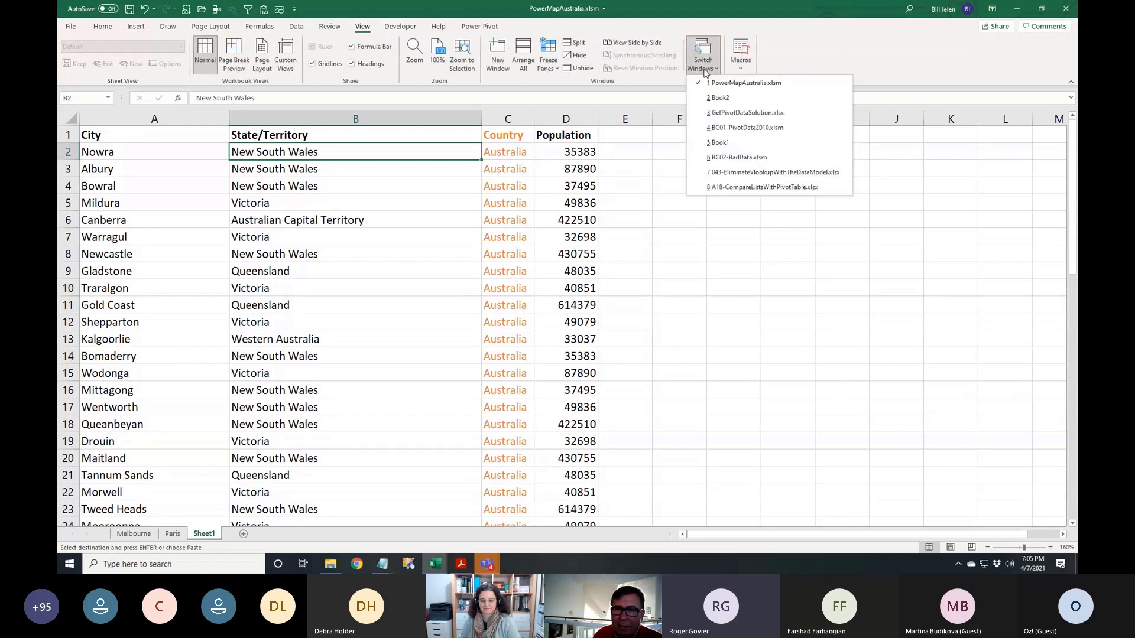
click(718, 129)
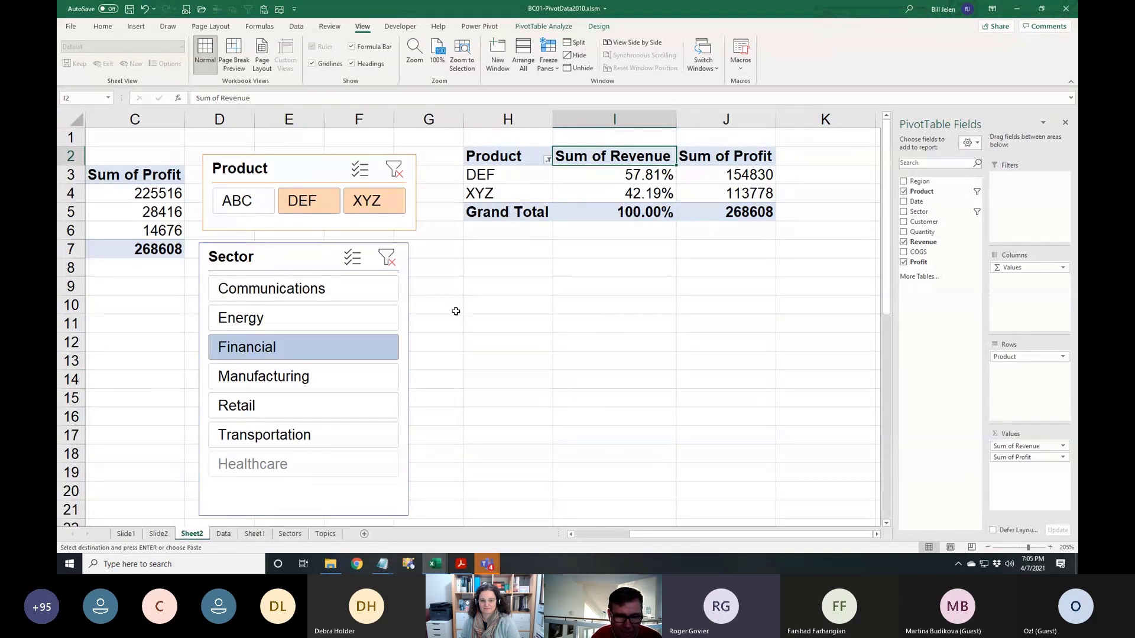
Clear the Product and Sector slicer filters so every customer is listed
click(159, 209)
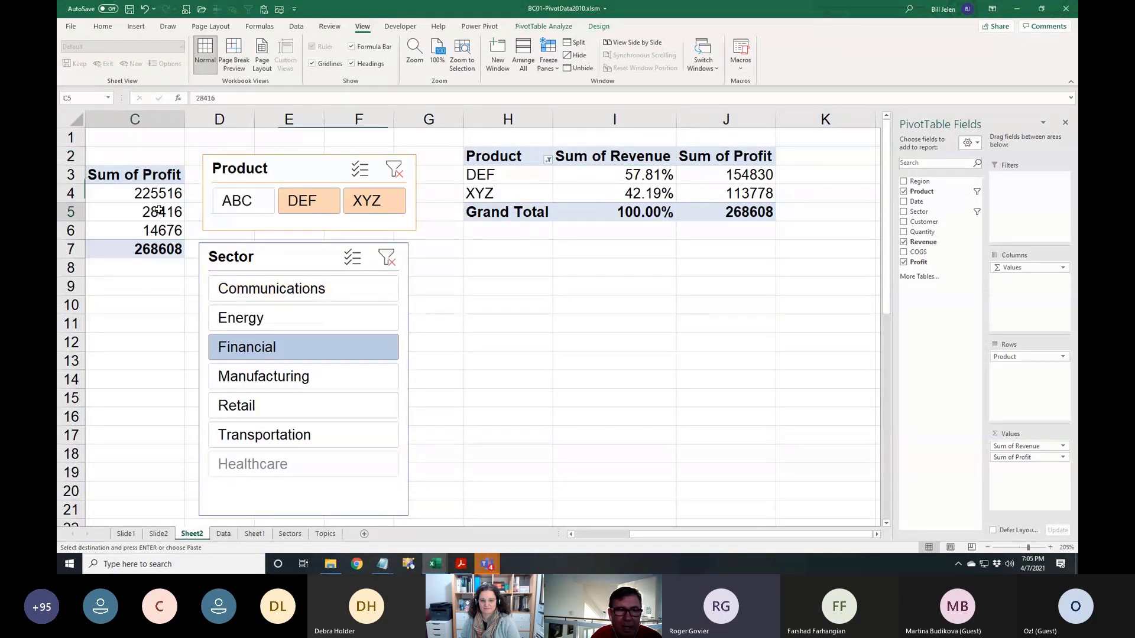
key(Home)
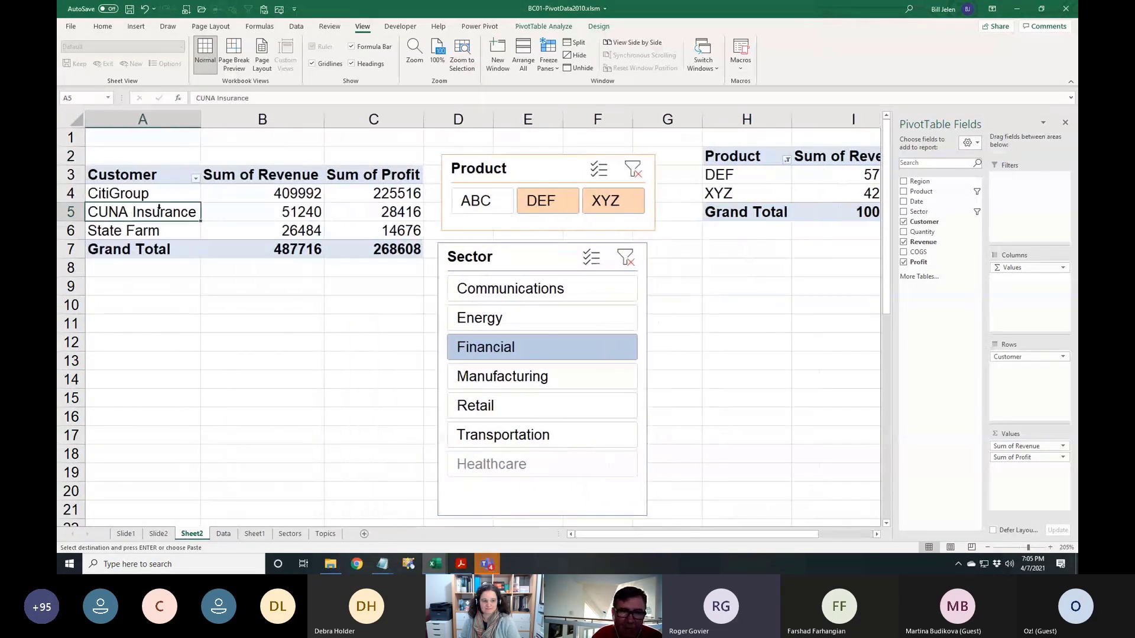
click(633, 169)
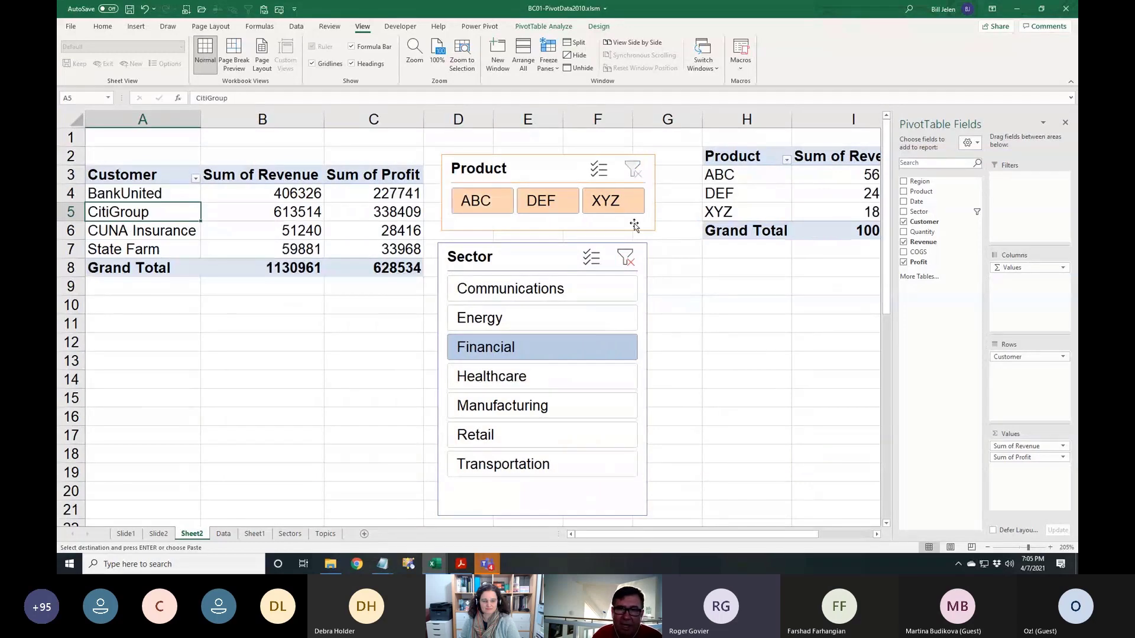
click(626, 258)
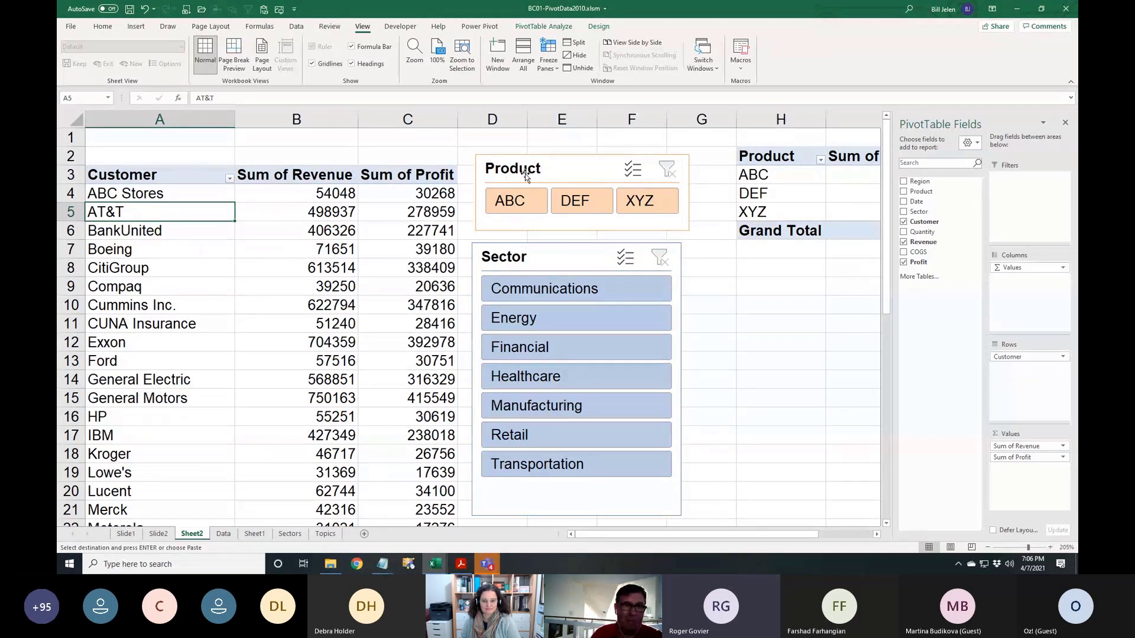
Open the Customer sort and filter options and close them unchanged
click(230, 177)
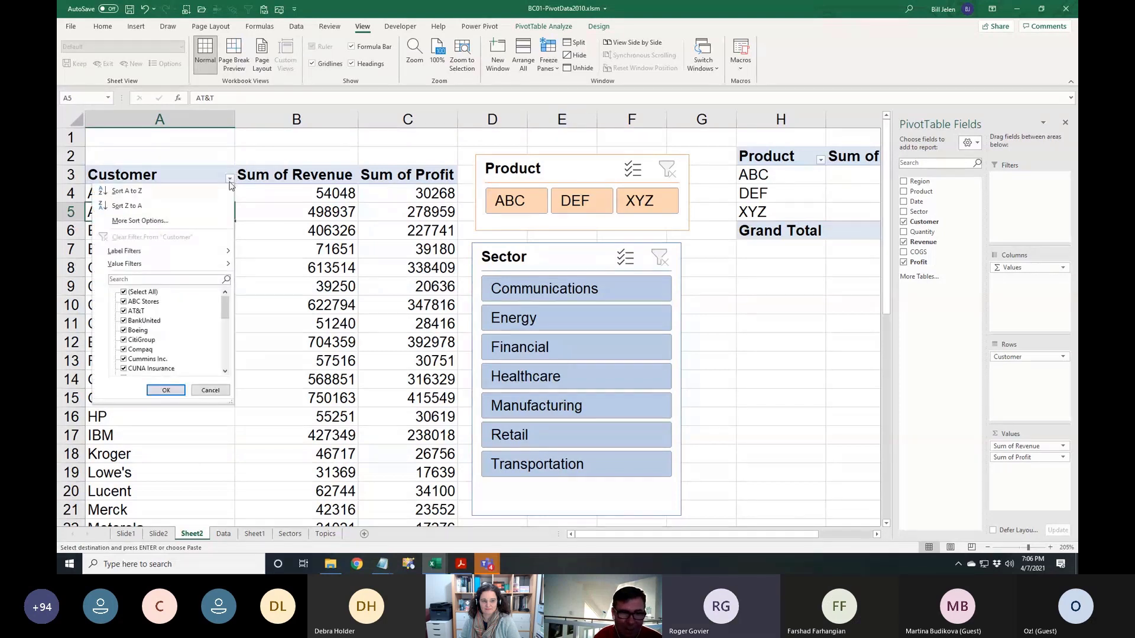
mouse_move(195, 266)
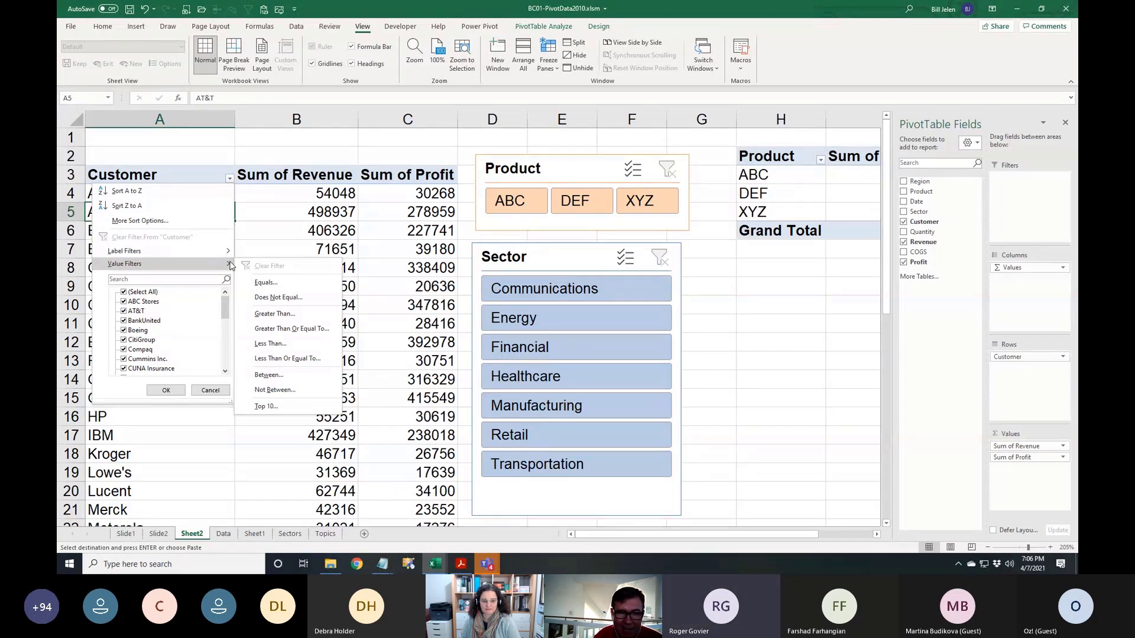
click(319, 243)
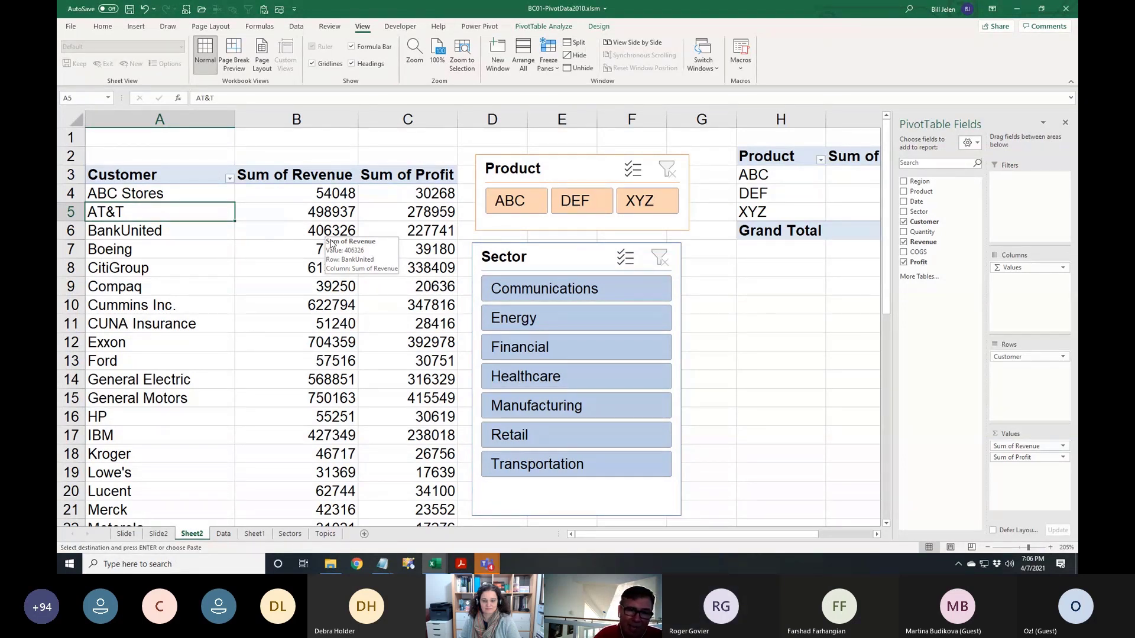
Drag the Product and Sector slicers further to the right
drag(555, 169, 641, 163)
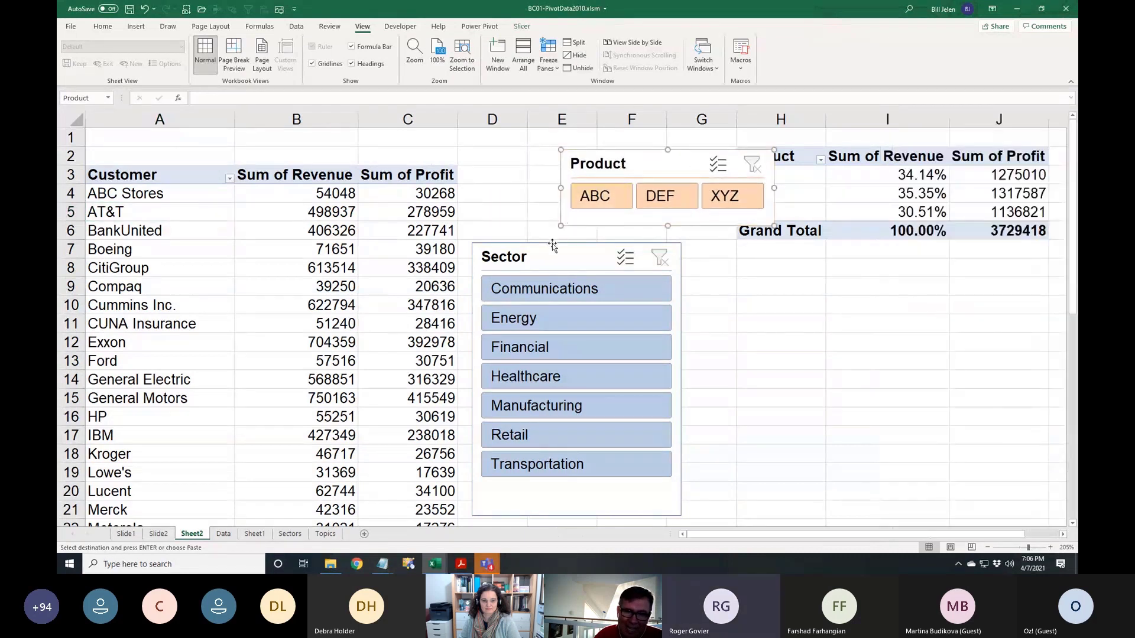
drag(552, 245, 678, 253)
click(493, 175)
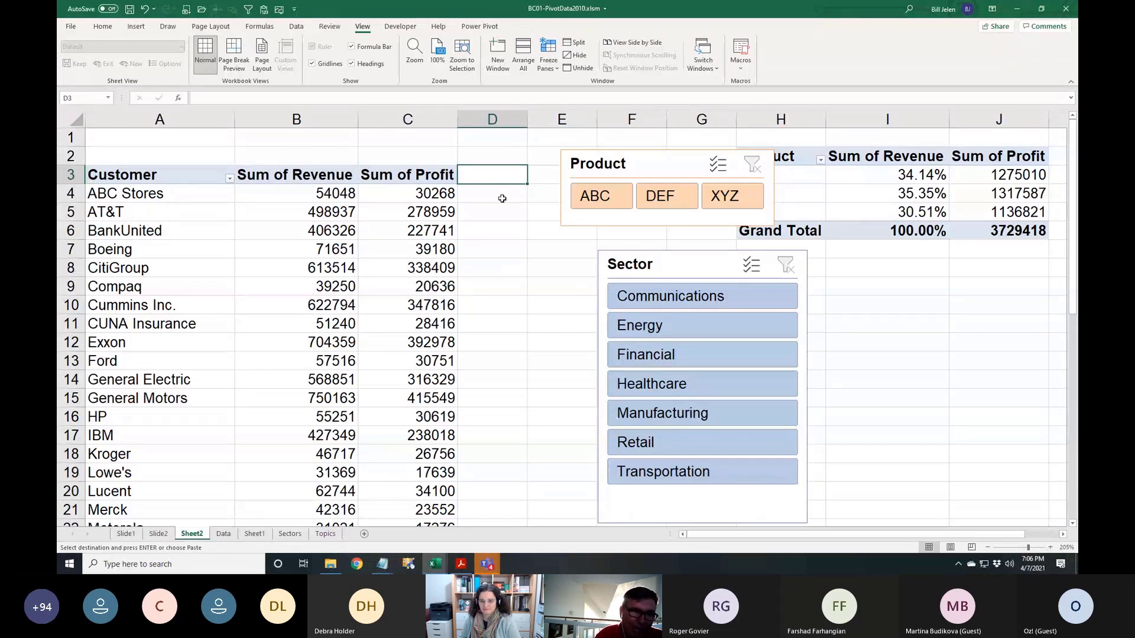
Reopen and close the Customer filter, then select the Sum of Profit column
click(229, 179)
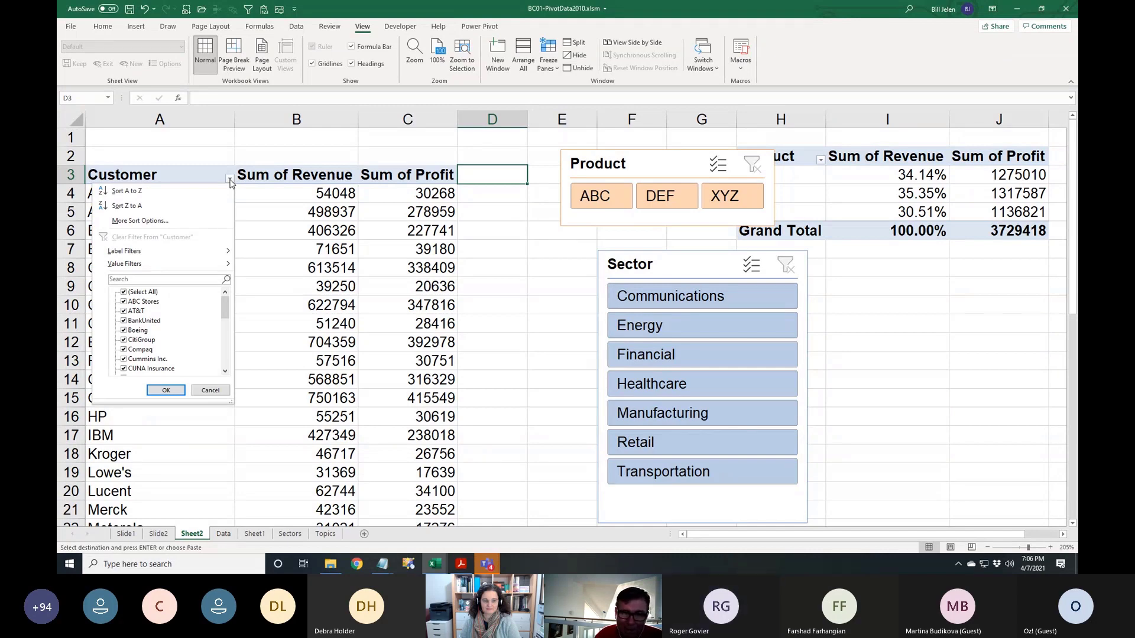
click(229, 180)
click(413, 168)
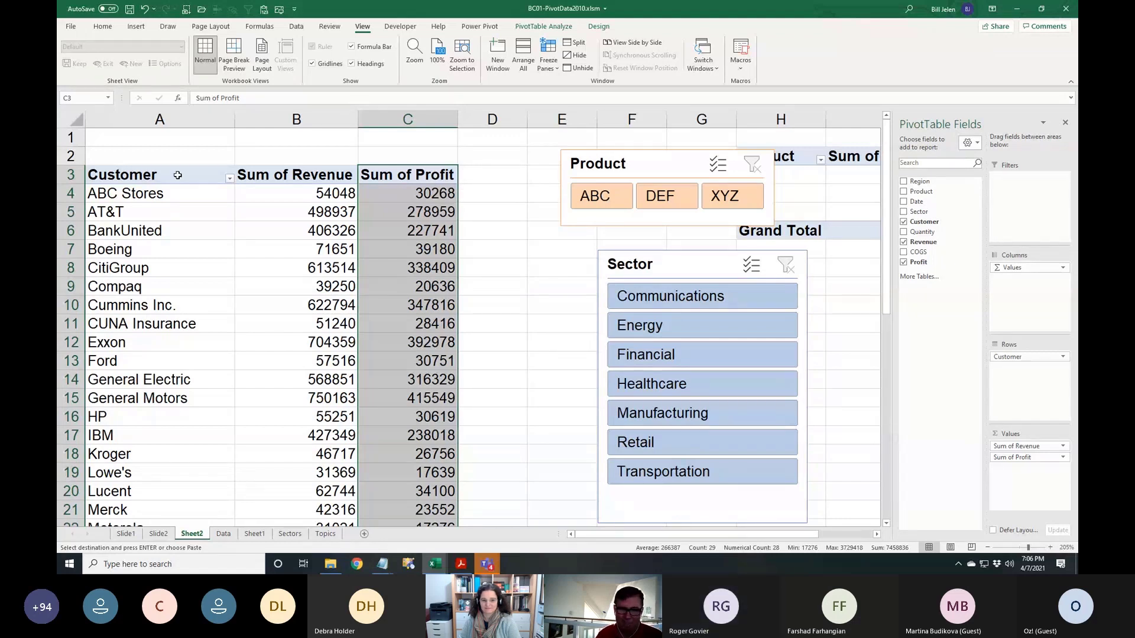
In the PowerExcel folder window, open the XL2021Files folder
click(330, 564)
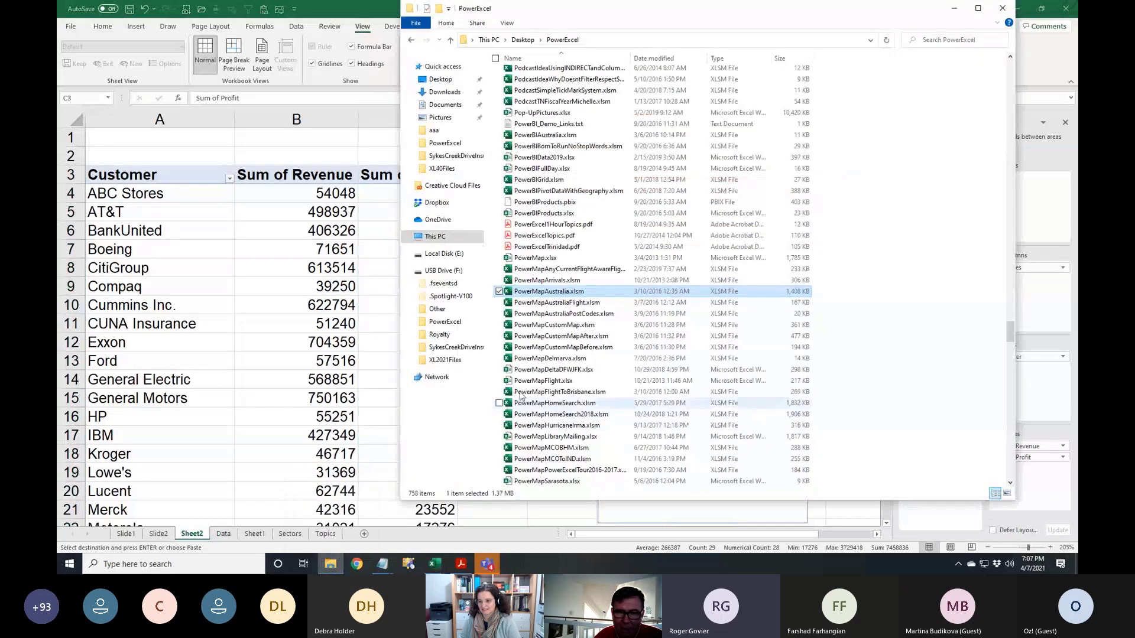
scroll(601, 215, up, 12)
scroll(601, 215, up, 20)
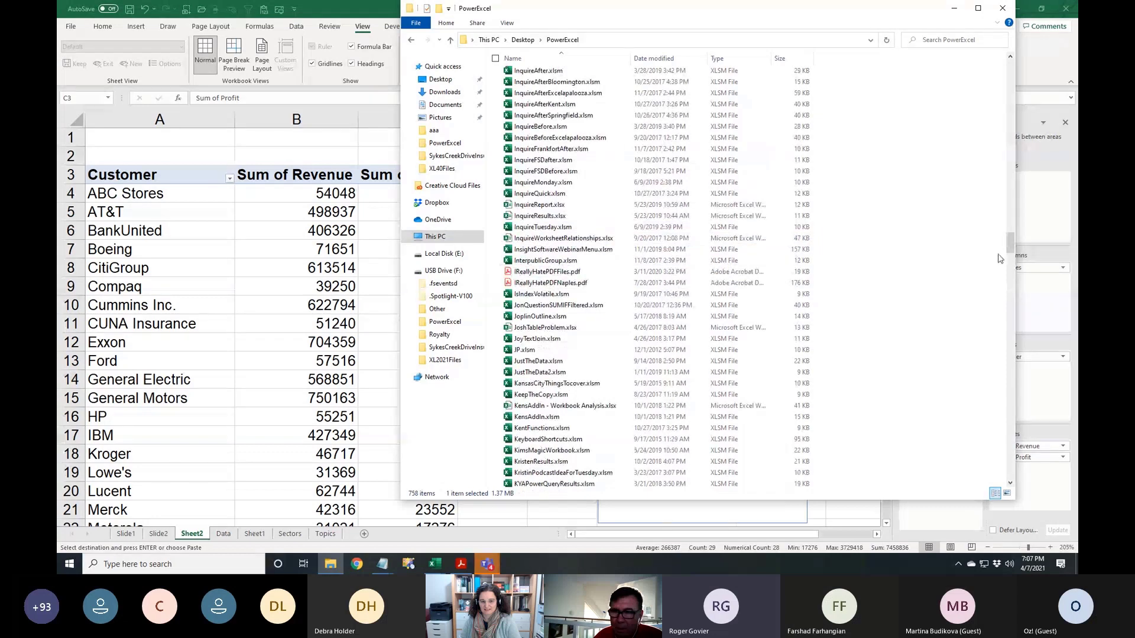
drag(1010, 244, 1010, 70)
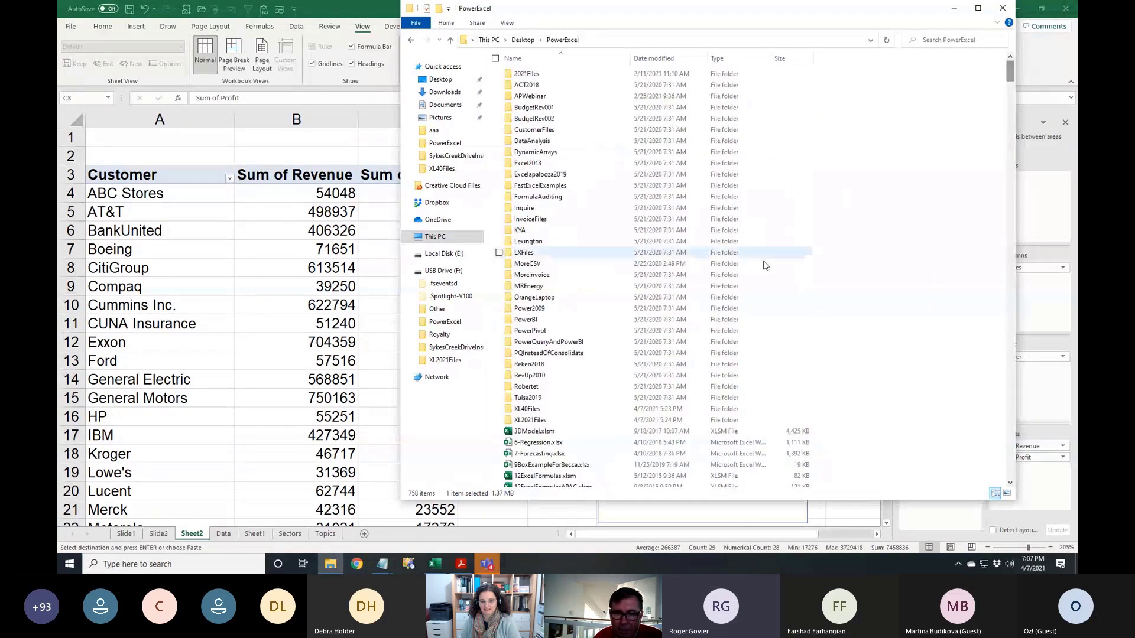
double_click(530, 422)
Widen the Name column so the file names read in full
scroll(630, 282, down, 17)
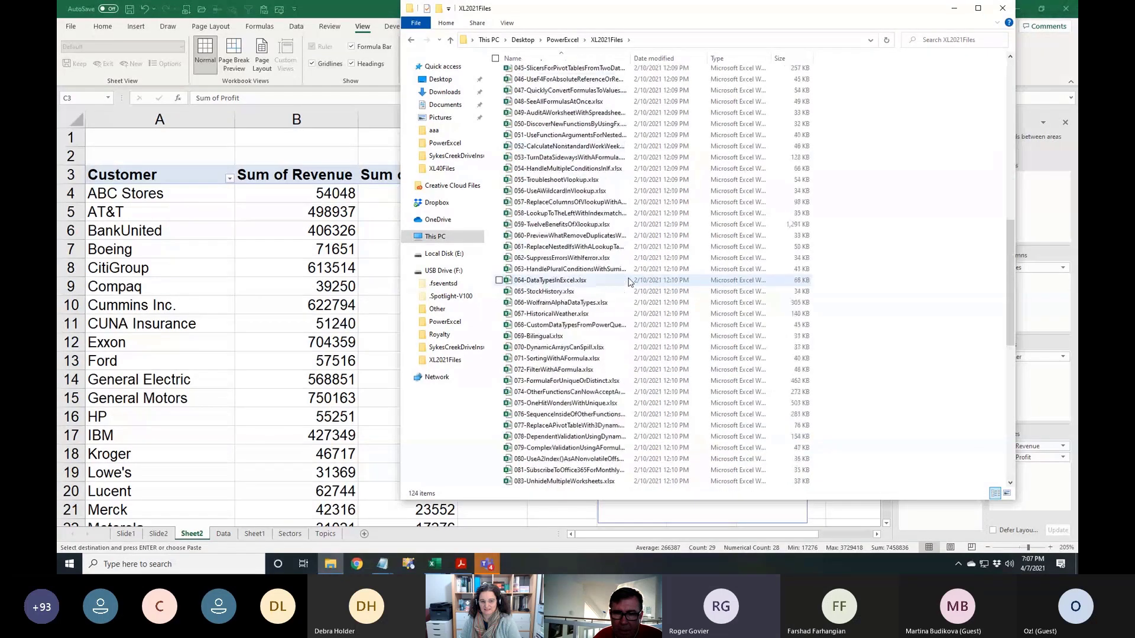
scroll(629, 282, down, 11)
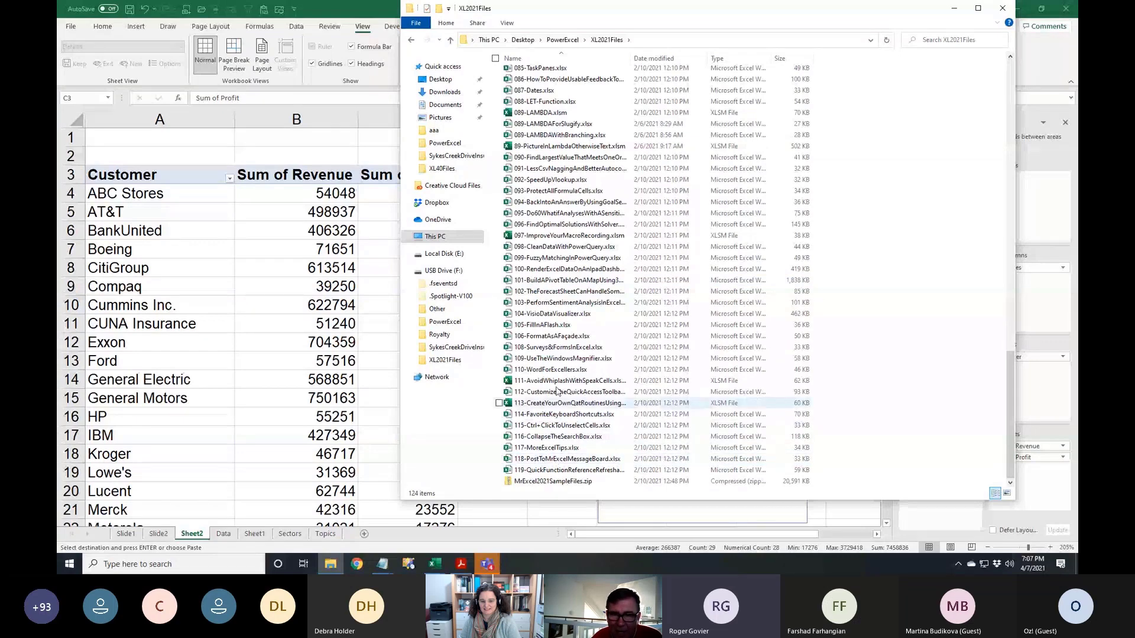
scroll(558, 390, up, 17)
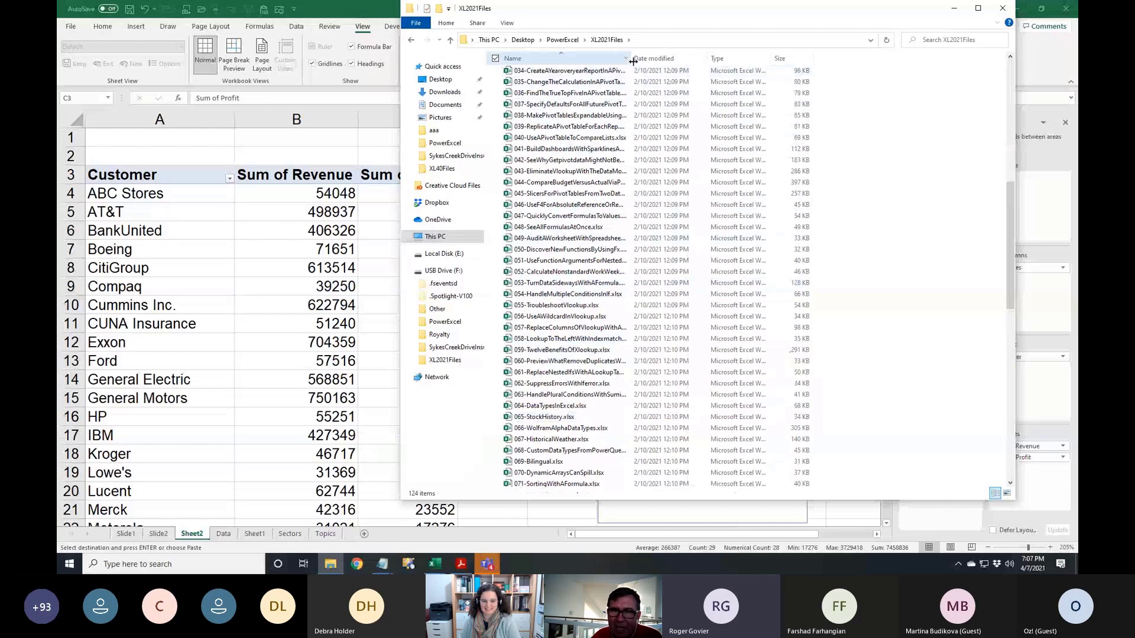
drag(630, 58, 713, 59)
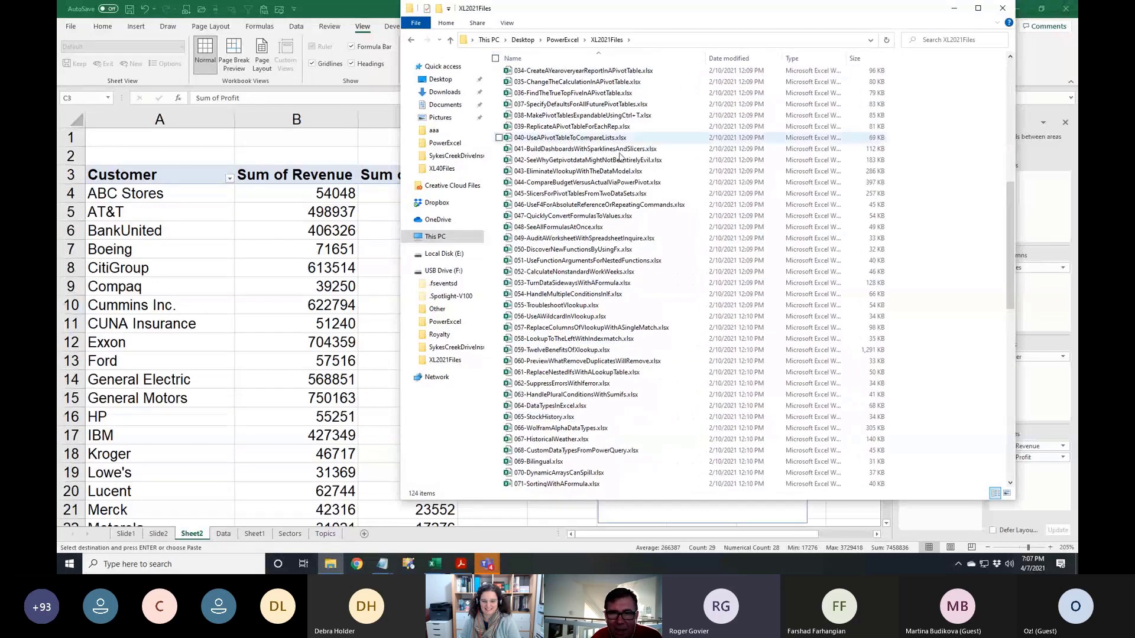
Open 077-ReplaceAPivotTableWith3DynamicArrays.xlsx in Excel
scroll(601, 263, down, 4)
scroll(601, 263, down, 6)
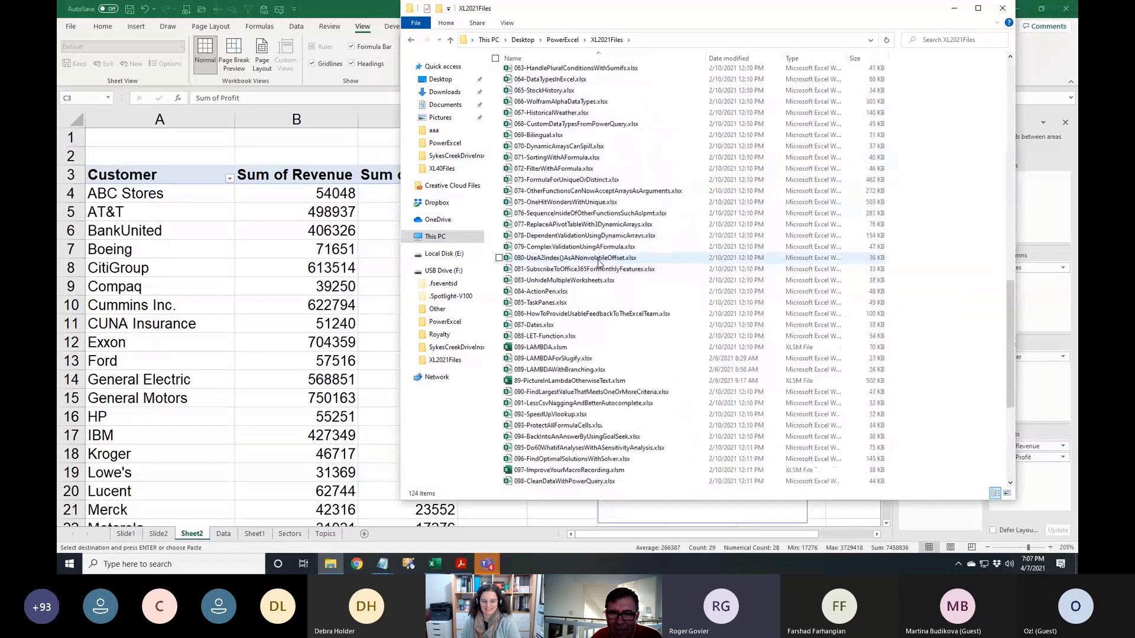
scroll(600, 263, down, 1)
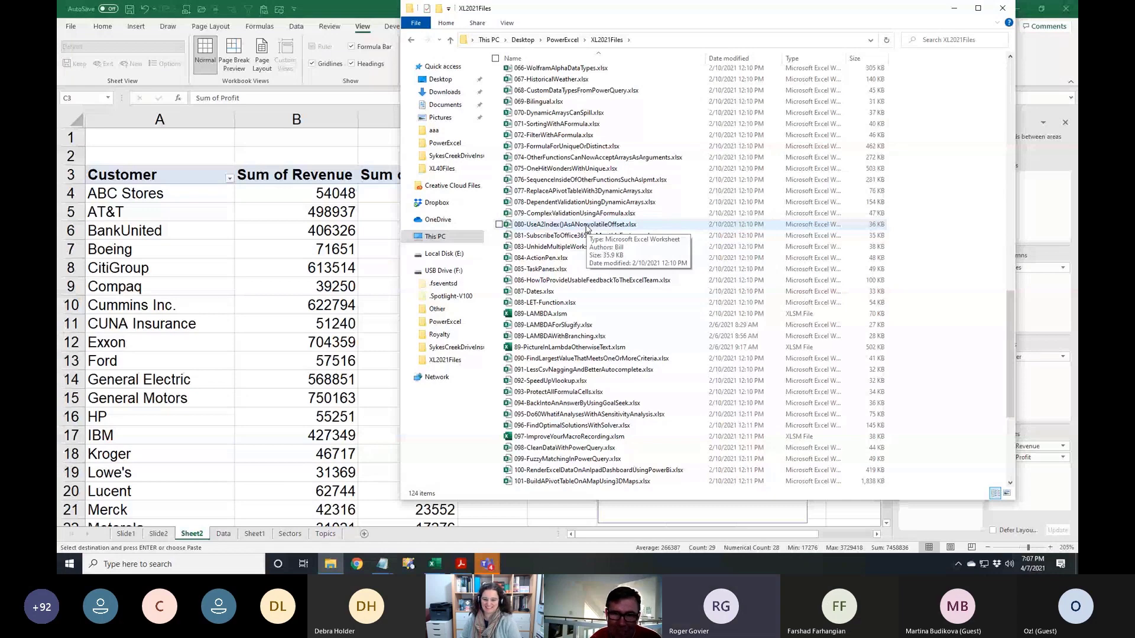
scroll(588, 229, up, 3)
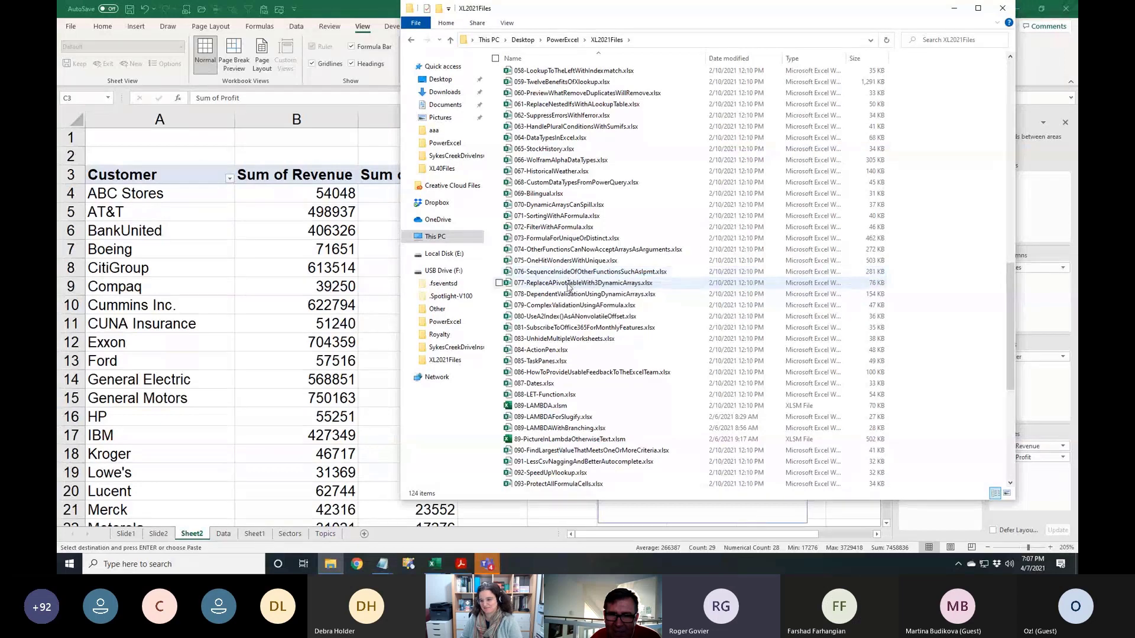
click(568, 284)
double_click(568, 284)
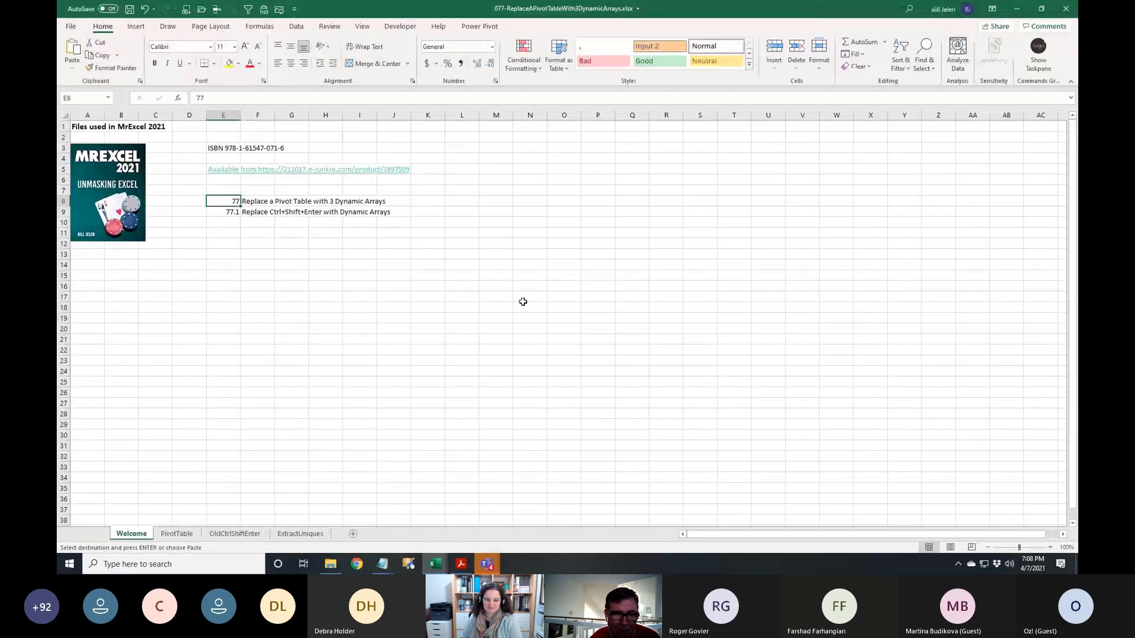
On the PivotTable sheet, inspect the M3 TRANSPOSE, L4 SORT/UNIQUE and M4 SUMIFS formulas
key(ctrl+Page_Down)
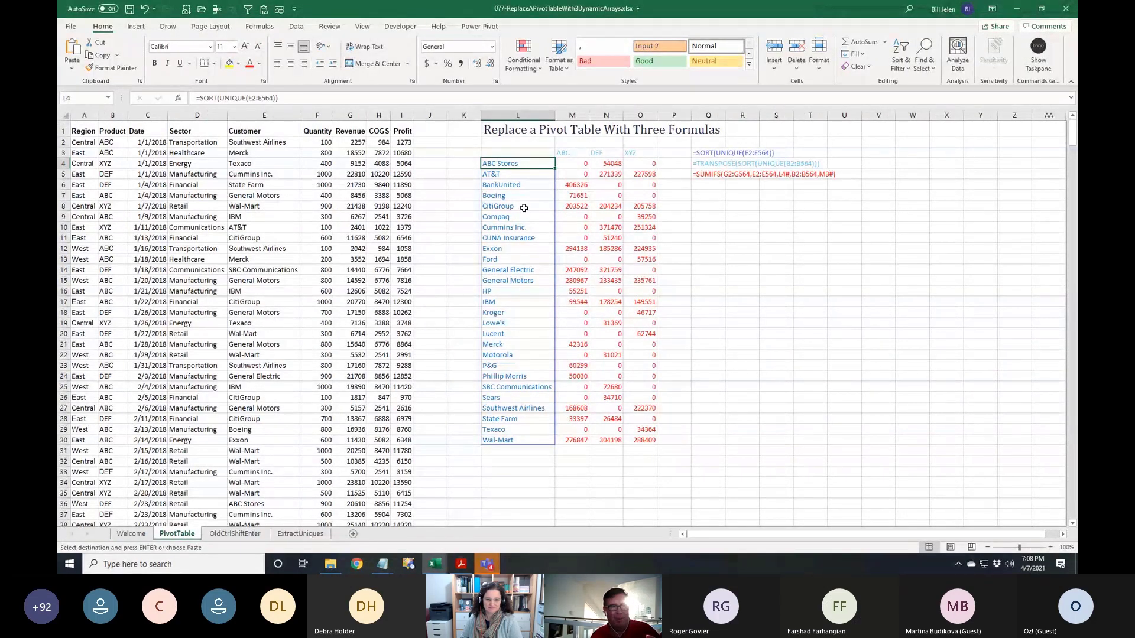
click(564, 154)
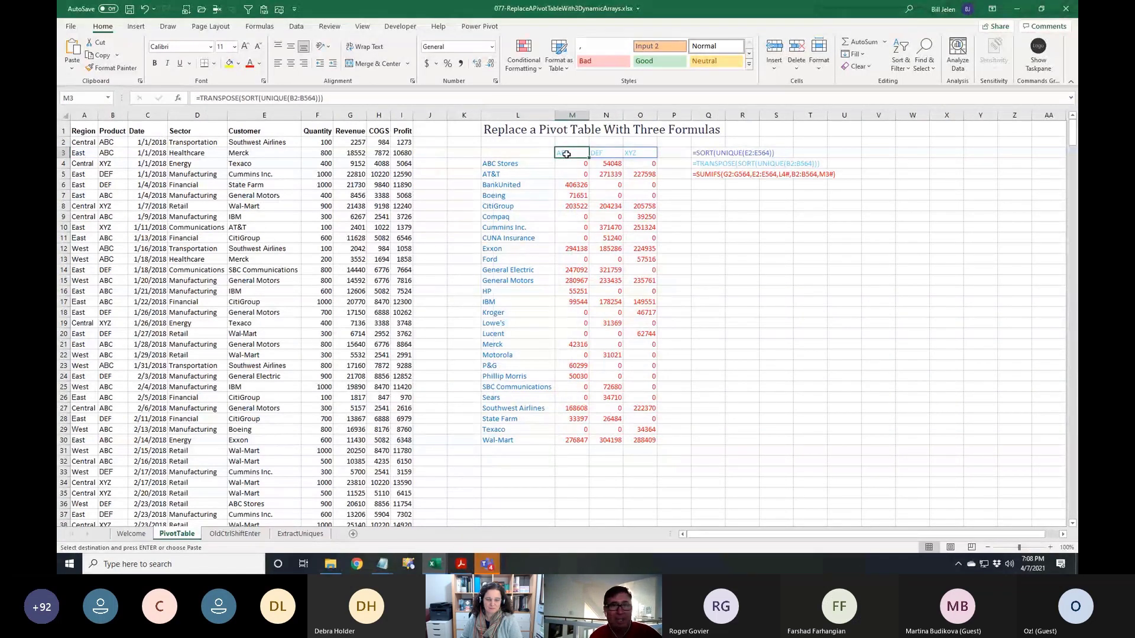
click(511, 163)
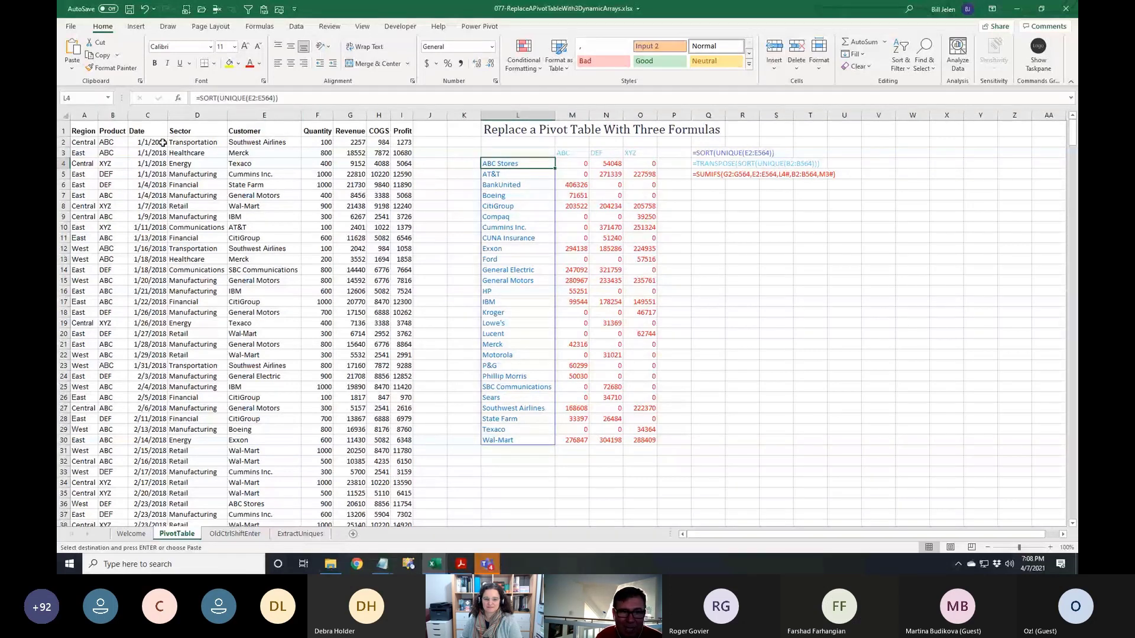
click(565, 152)
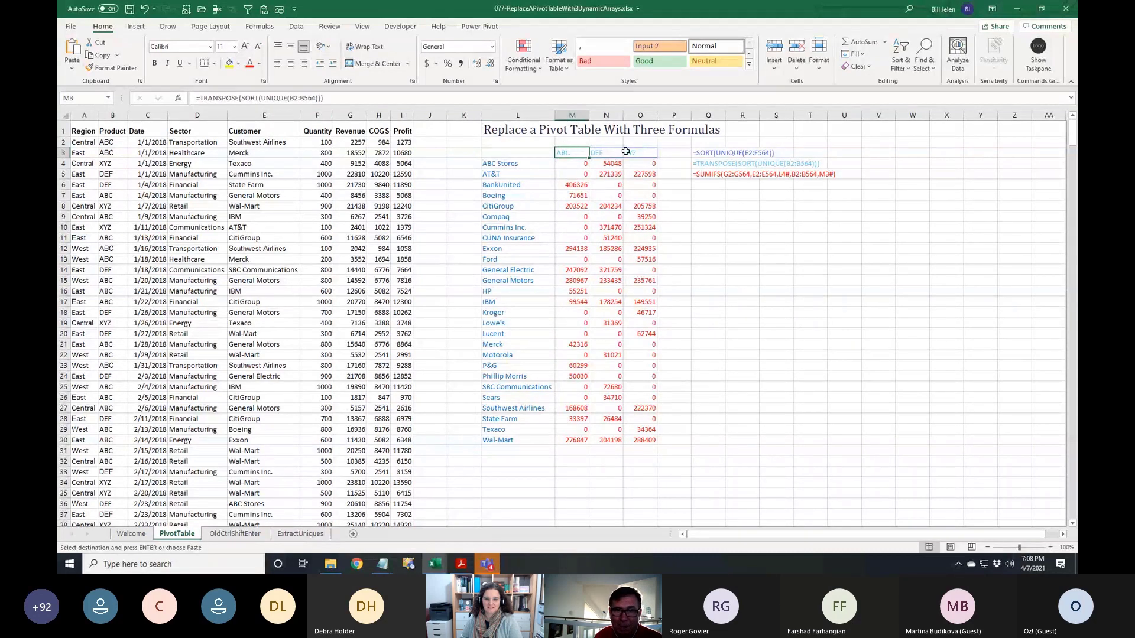
click(580, 166)
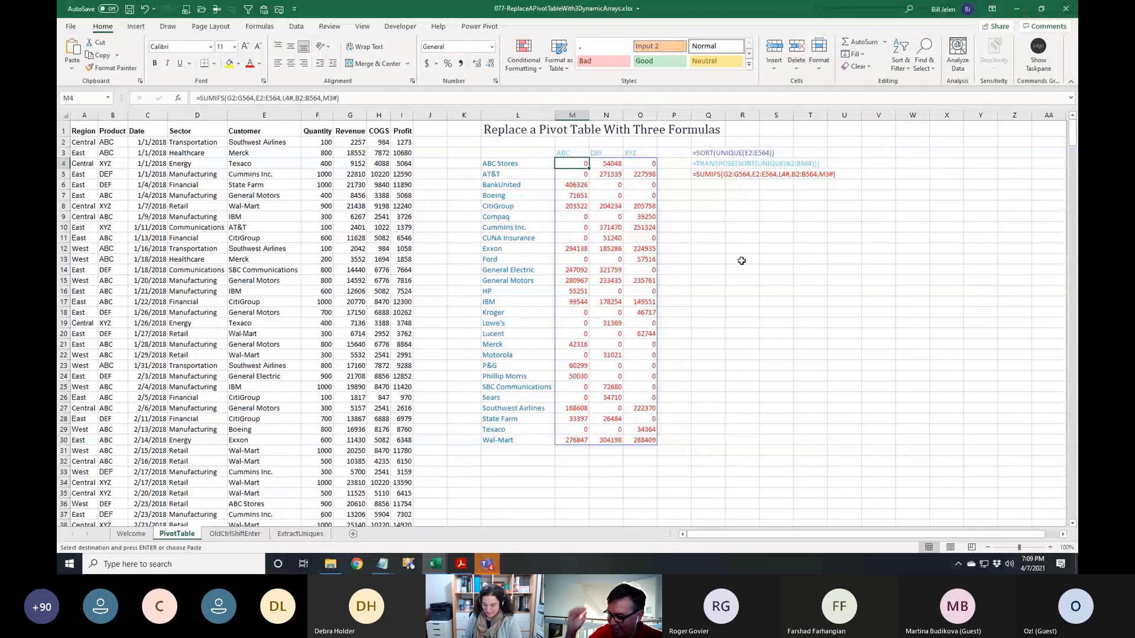
Switch to the Teams meeting and dismiss the Forms poll
key(alt+Tab)
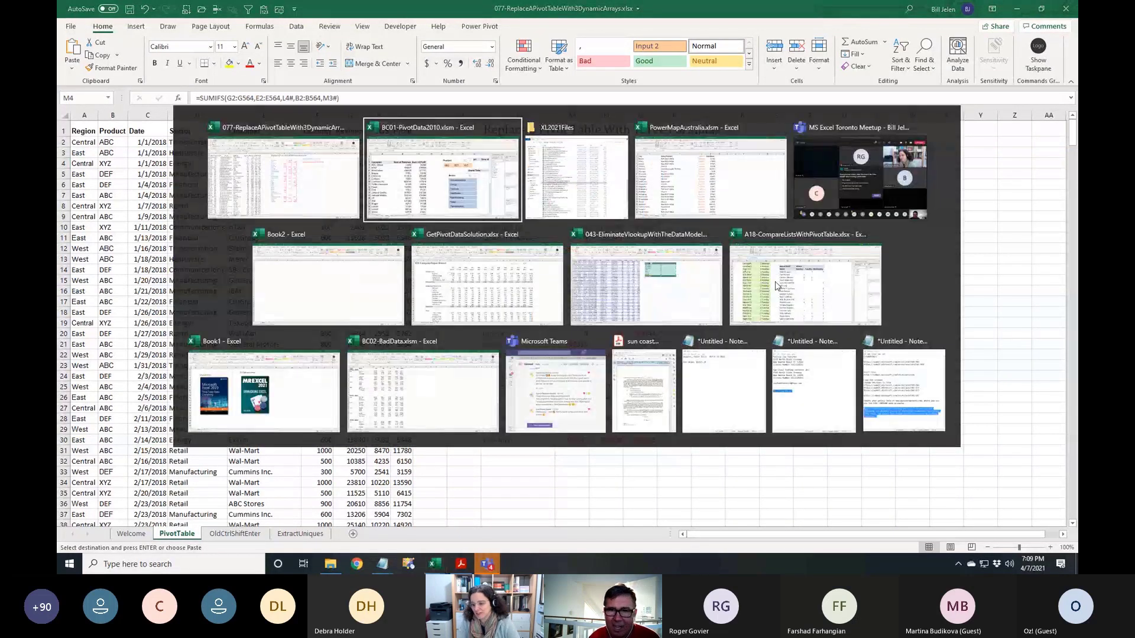
key(alt+Tab)
key(alt+Tab)
key(alt+Tab)
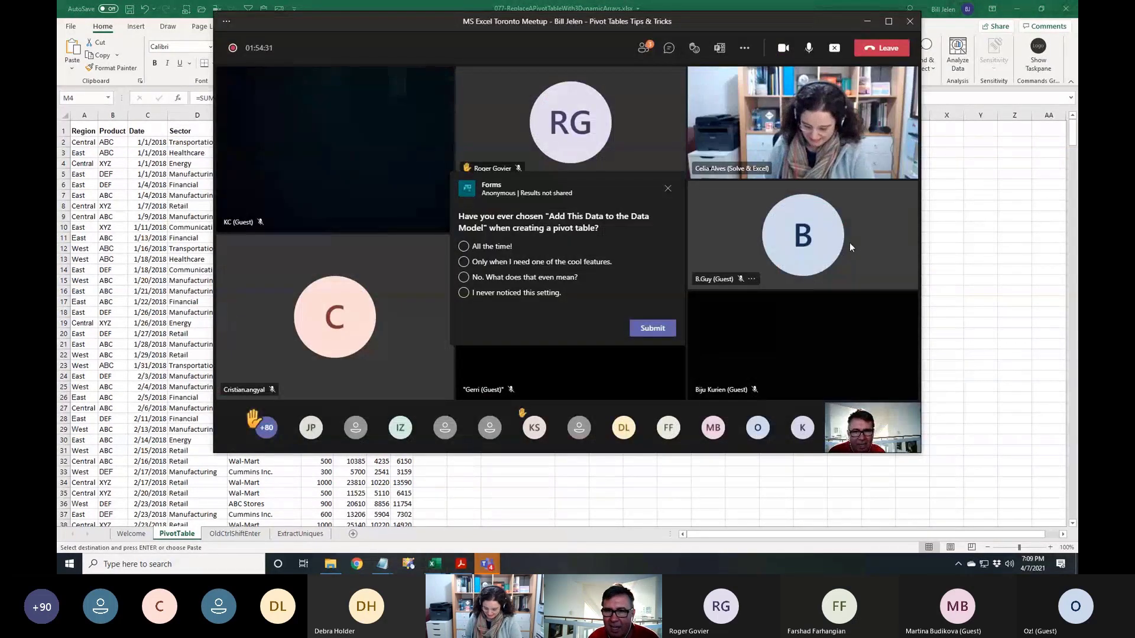
click(667, 189)
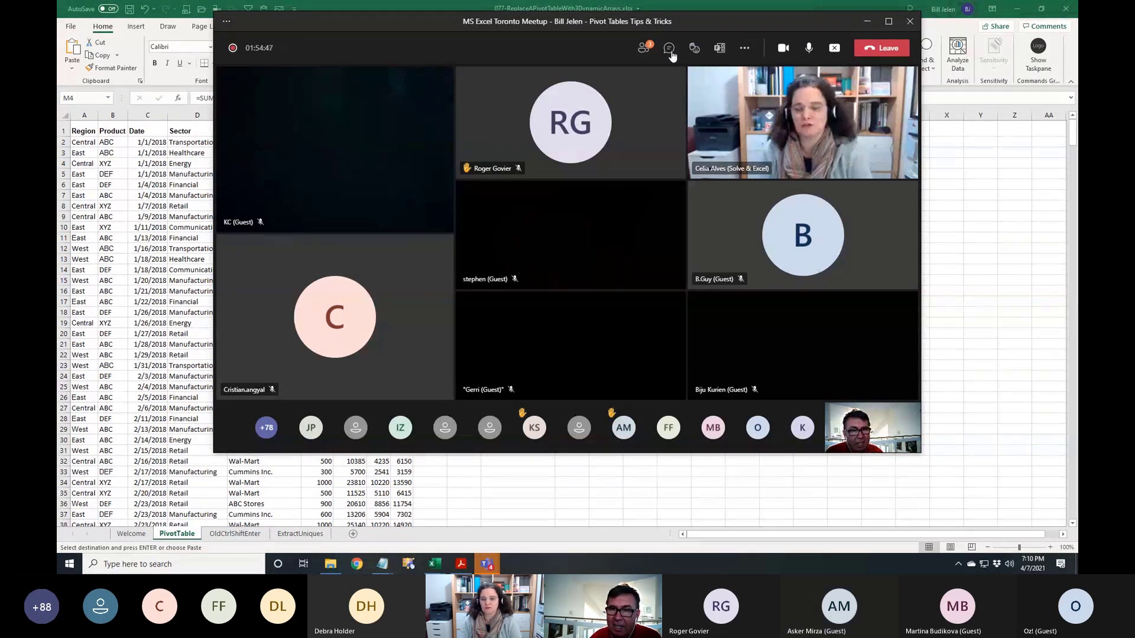
Open the meeting chat, then return to the Excel formulas workbook
click(669, 49)
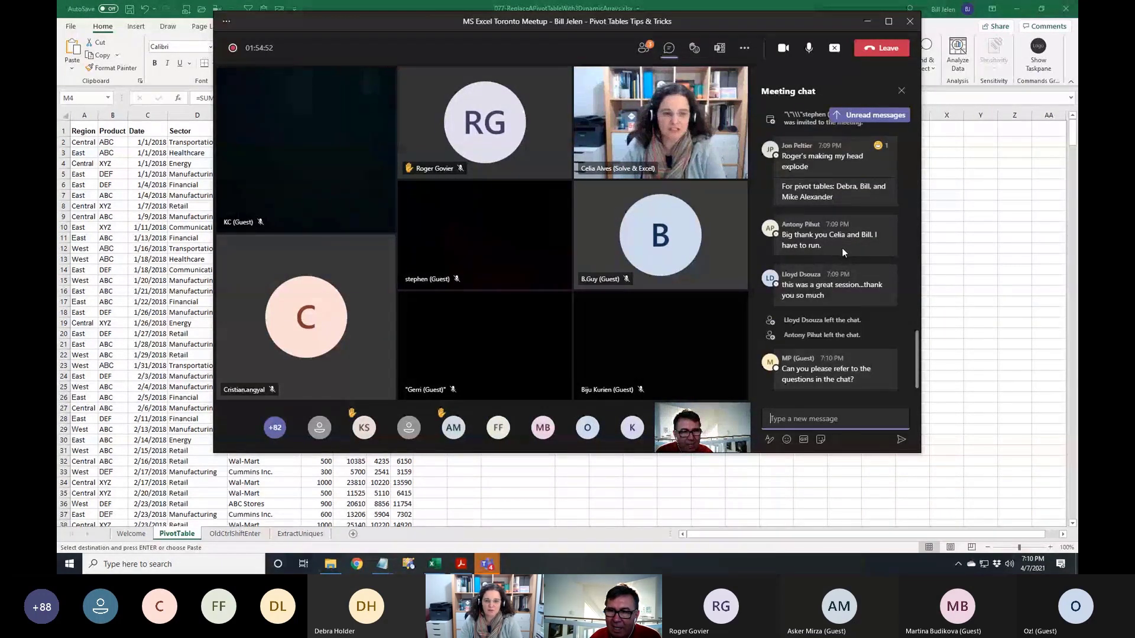
mouse_move(866, 290)
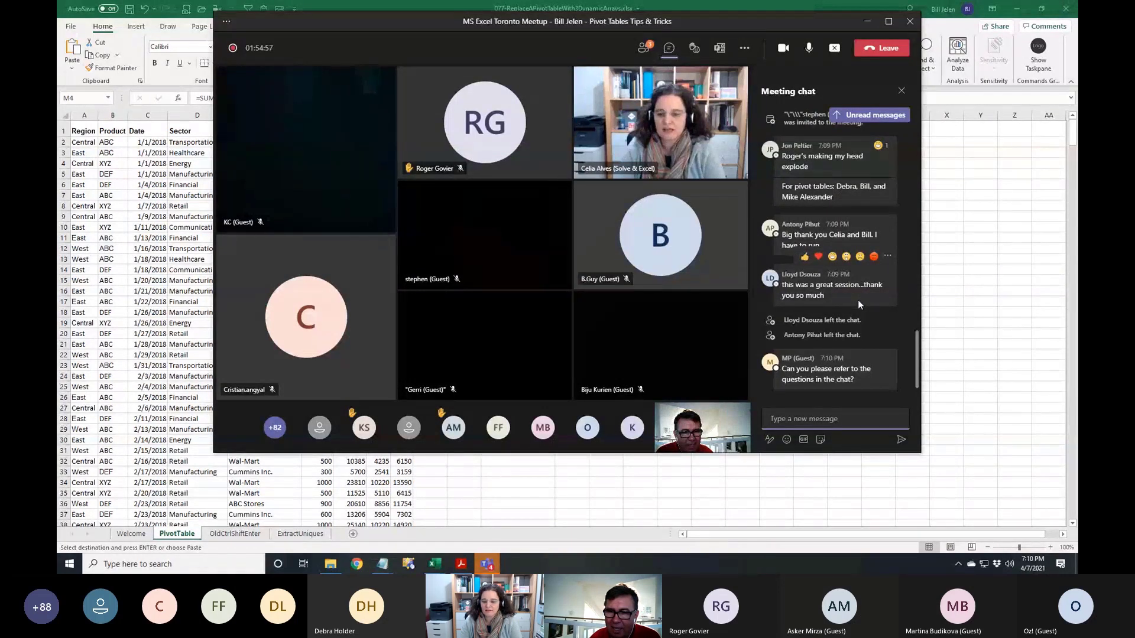
key(alt+Tab)
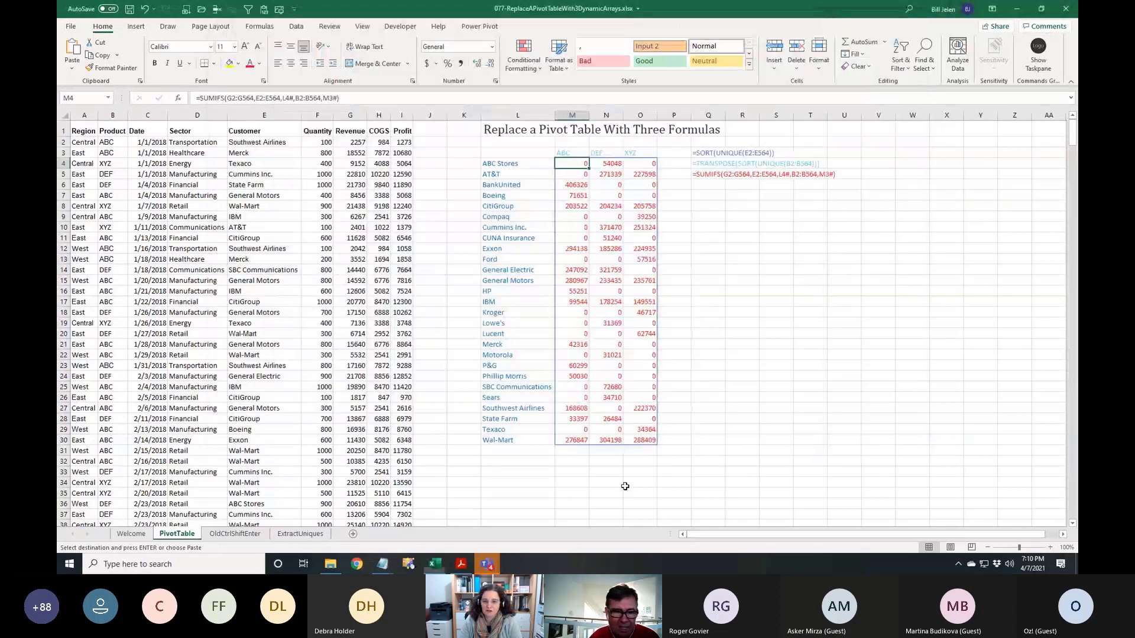
Move from the blank Book2 workbook to Book1 with the two book covers
key(ctrl+n)
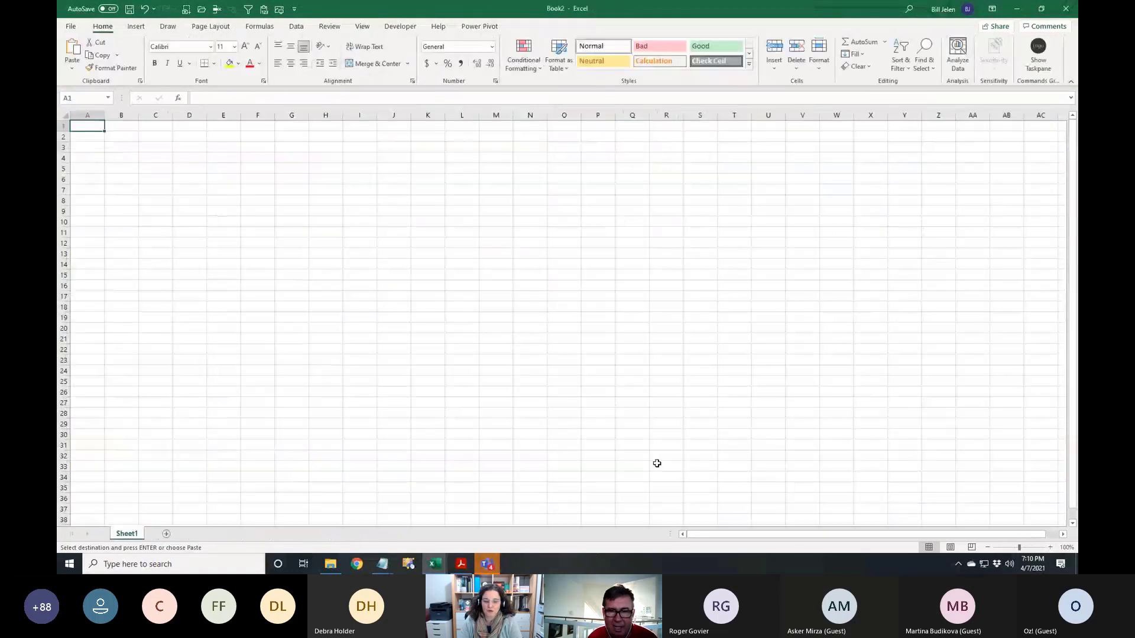
key(ctrl+Tab)
key(ctrl+Tab)
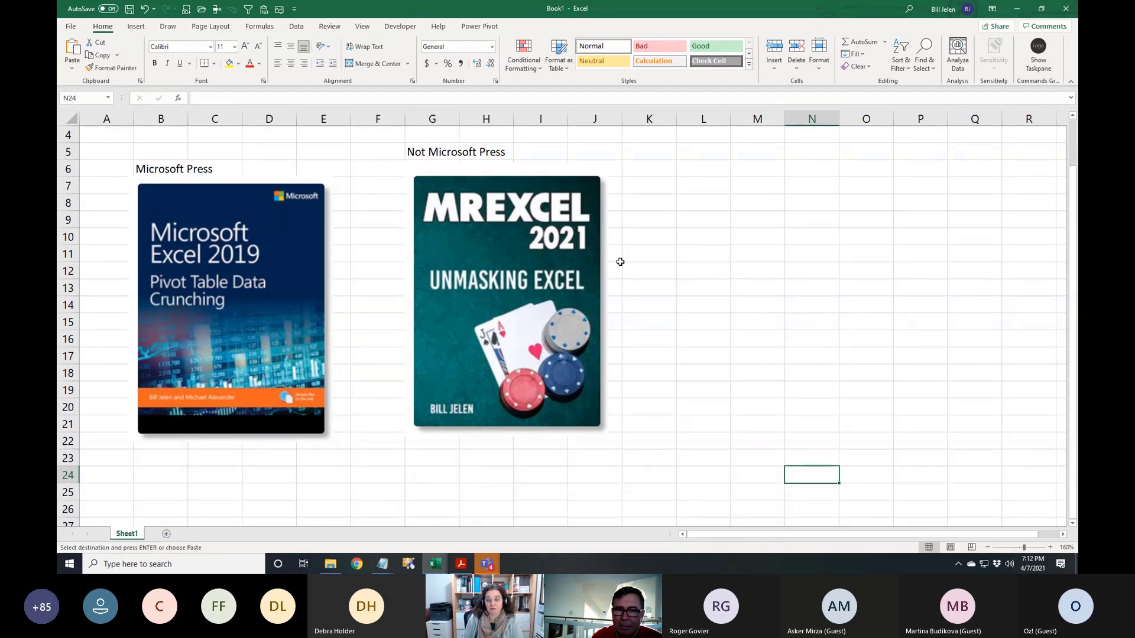
Switch through BC02-BadData.xlsm toward the 077 dynamic arrays workbook
key(alt+Tab)
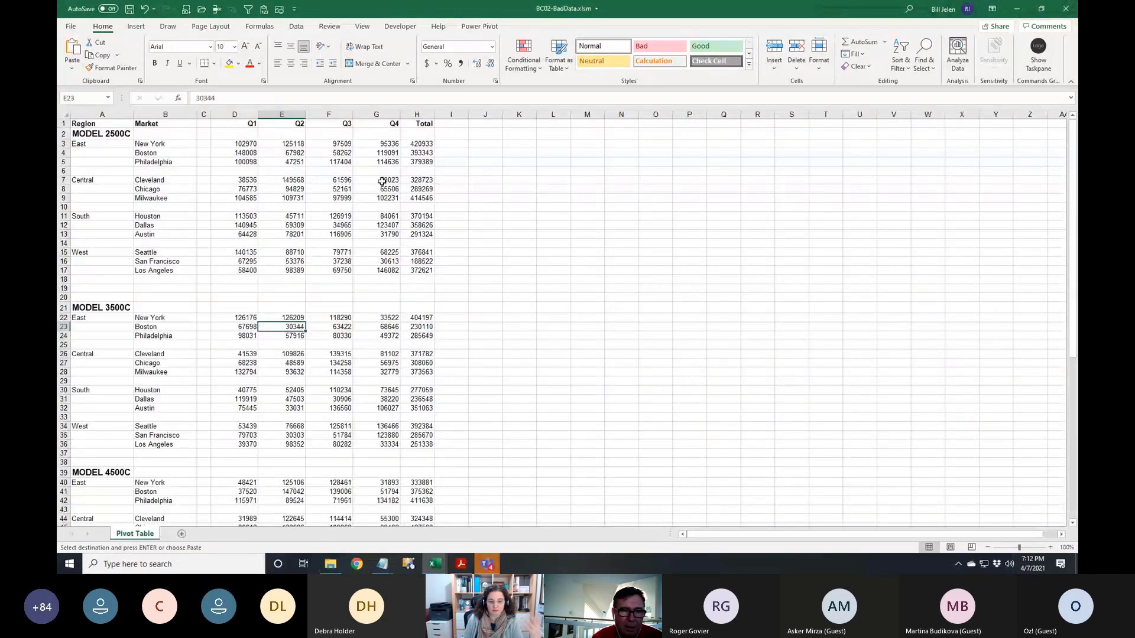
key(ctrl+Tab)
key(ctrl+Tab)
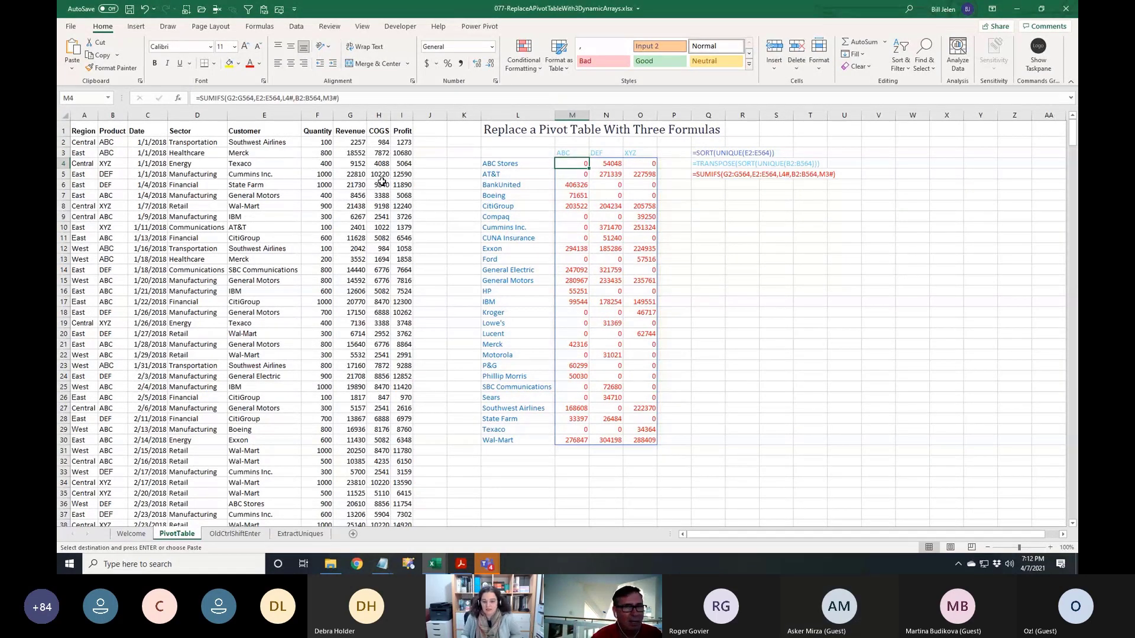
Insert a pivot table on a new sheet with Customer rows and Sum of Revenue
click(264, 154)
click(136, 26)
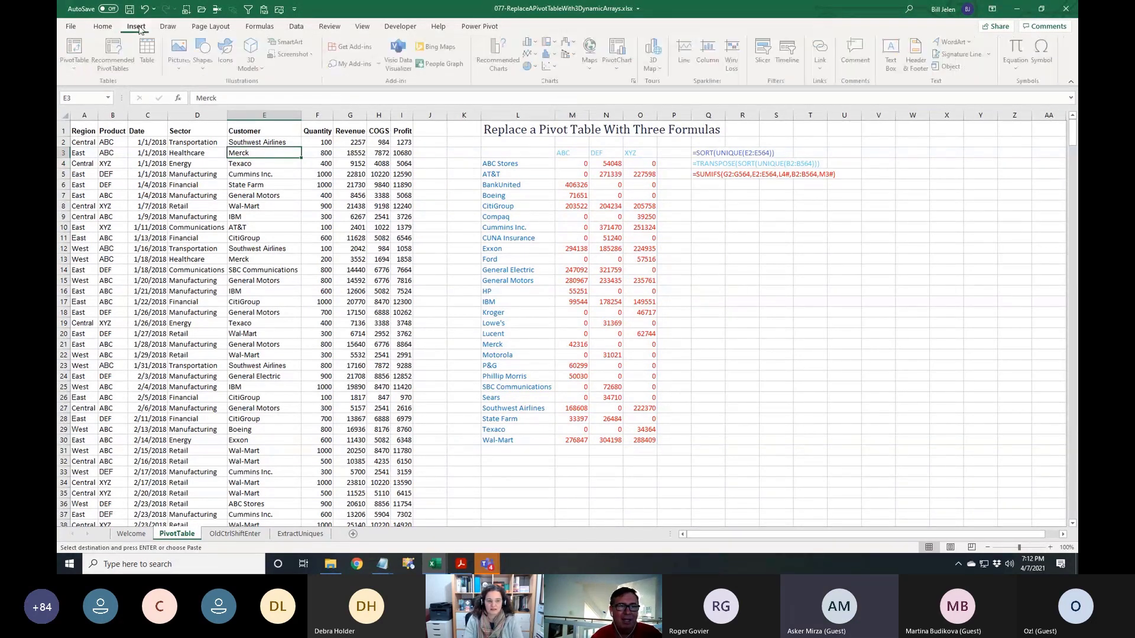
click(81, 48)
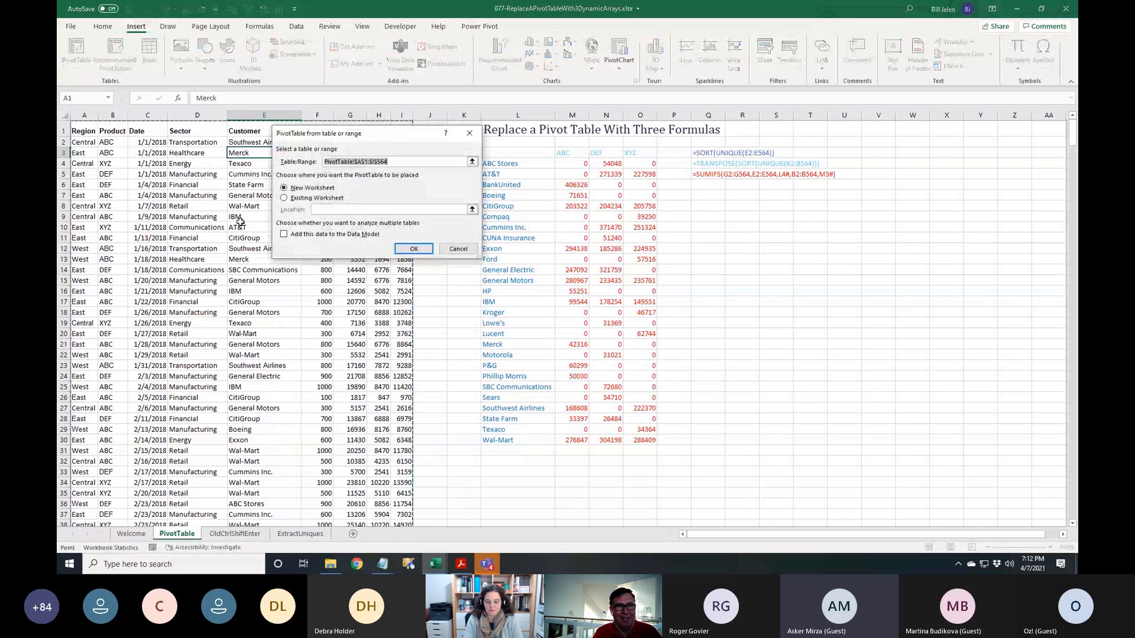
click(411, 253)
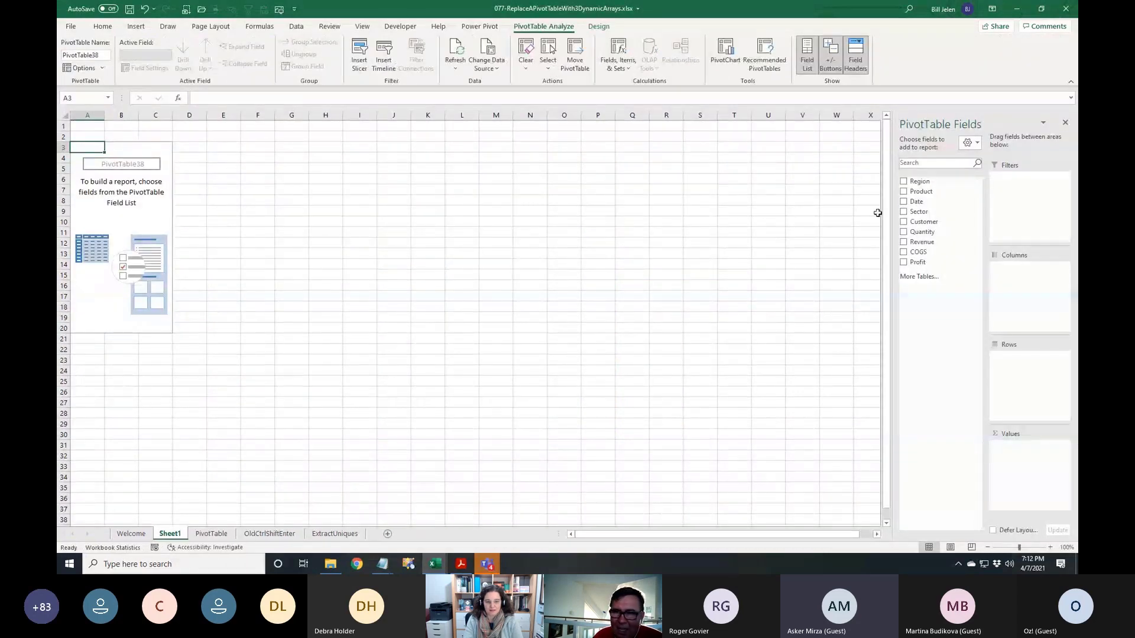
click(903, 221)
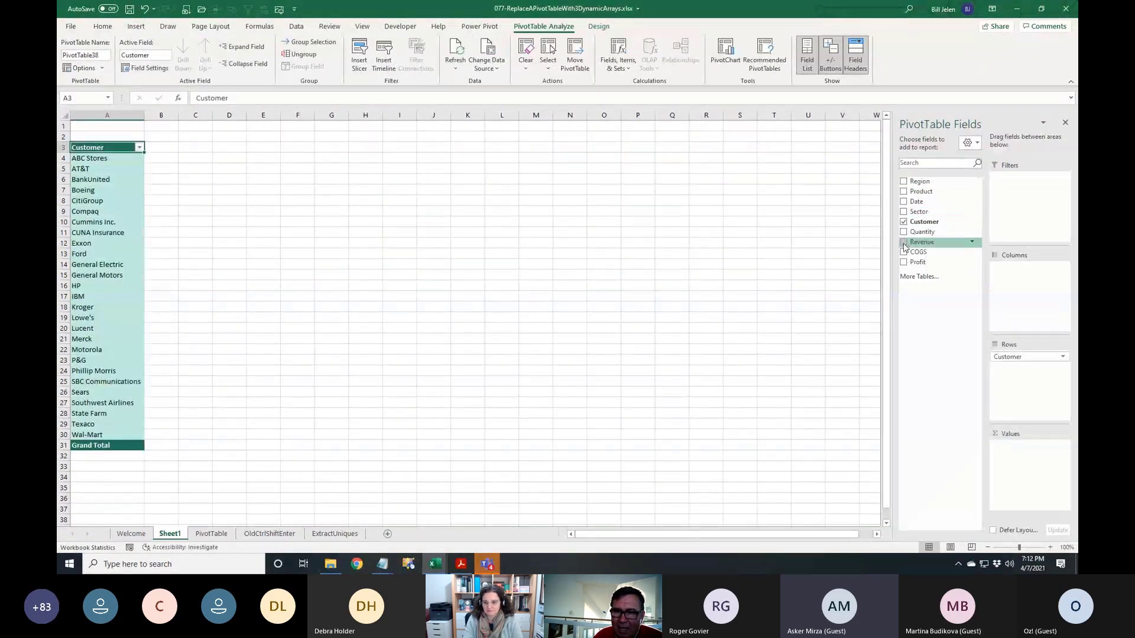
click(903, 242)
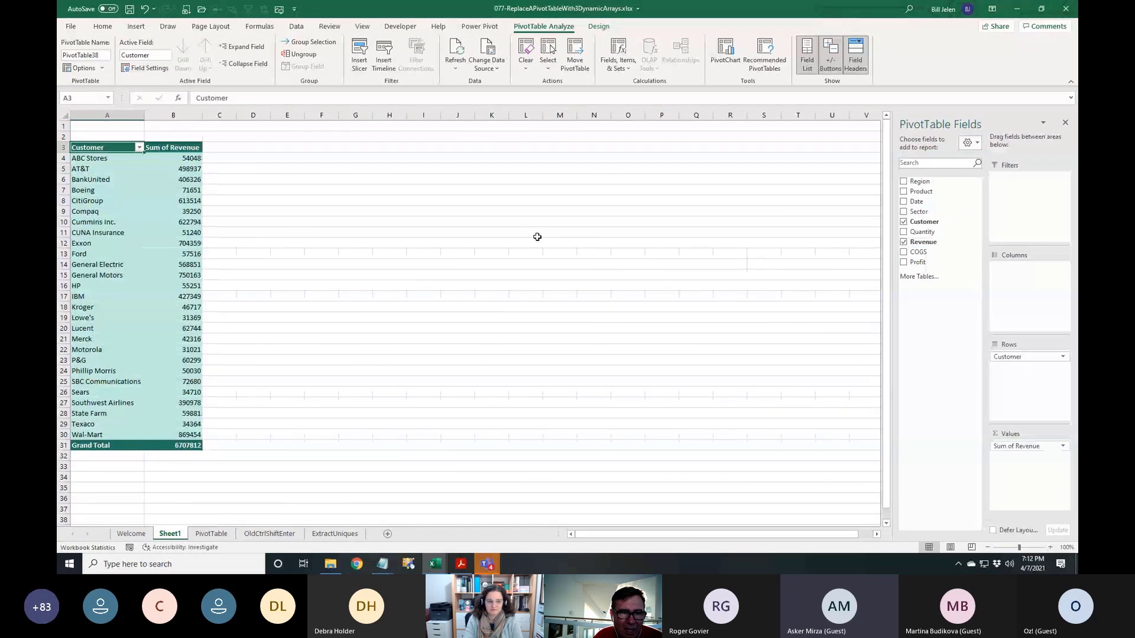
Select BankUnited's revenue total and zoom the sheet in to about 175%
click(190, 179)
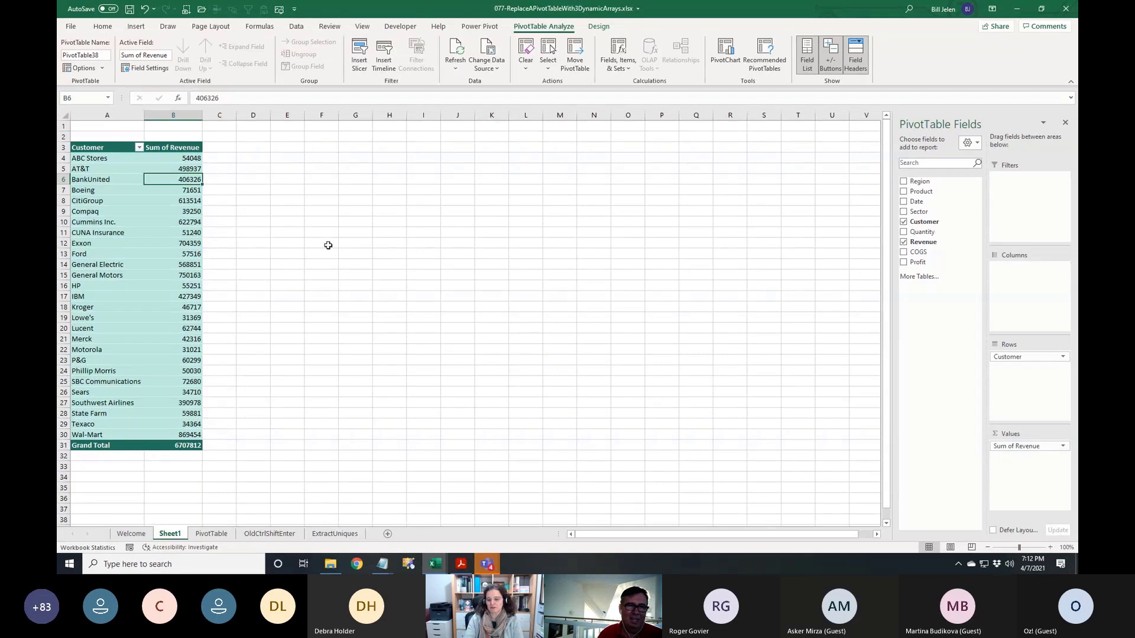
scroll(331, 260, up, 6)
scroll(326, 263, down, 1)
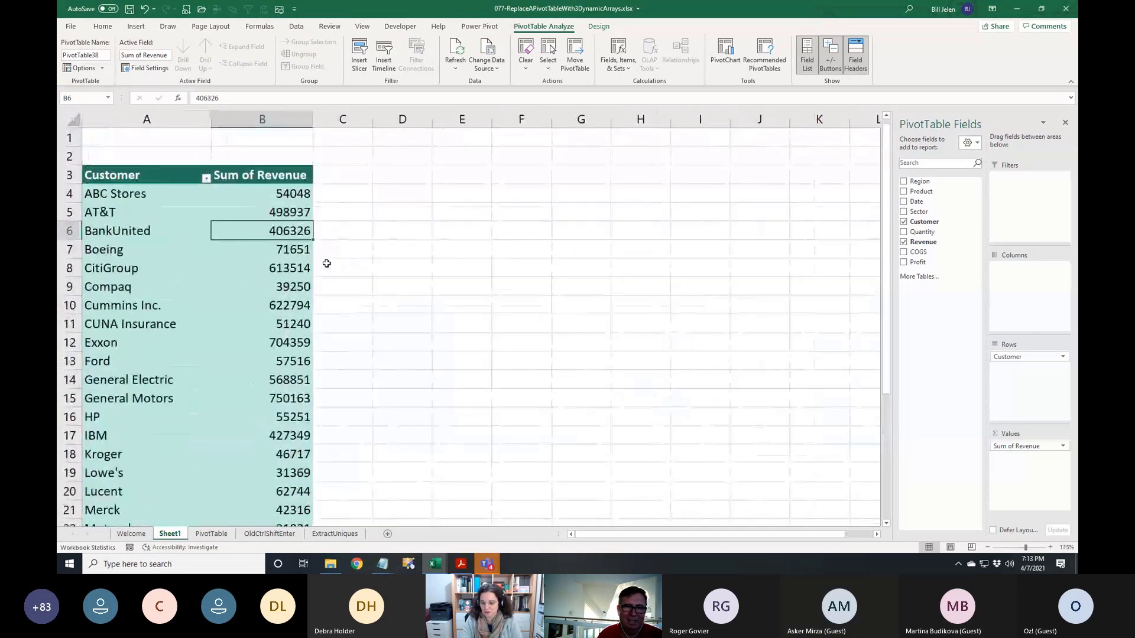
Format the Sum of Revenue values as Currency with 0 decimal places
right_click(282, 232)
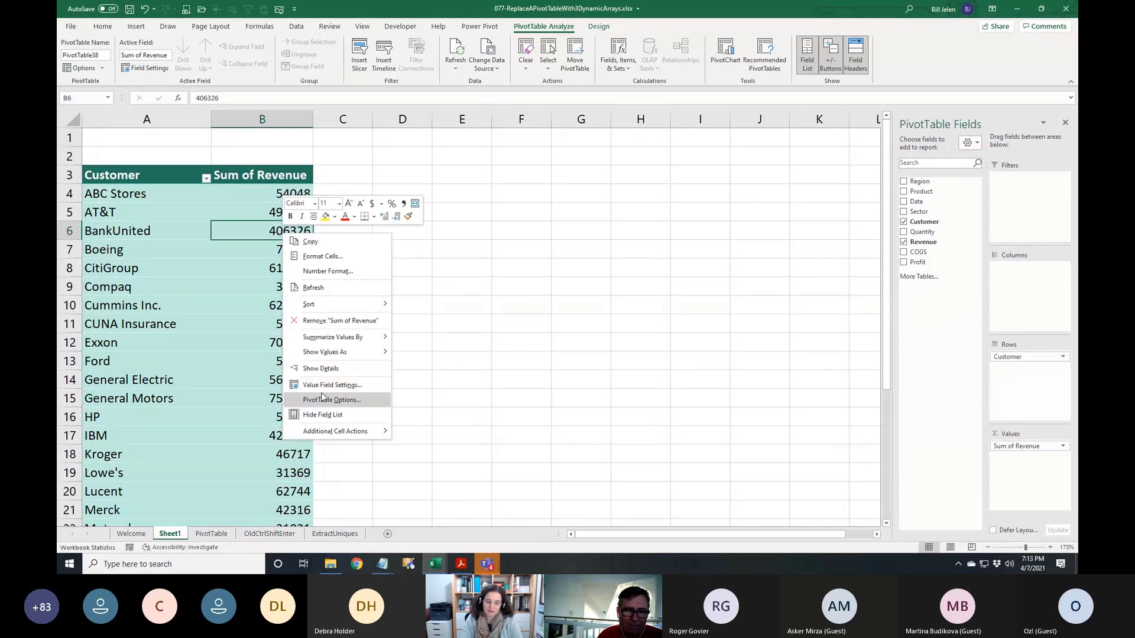
click(333, 272)
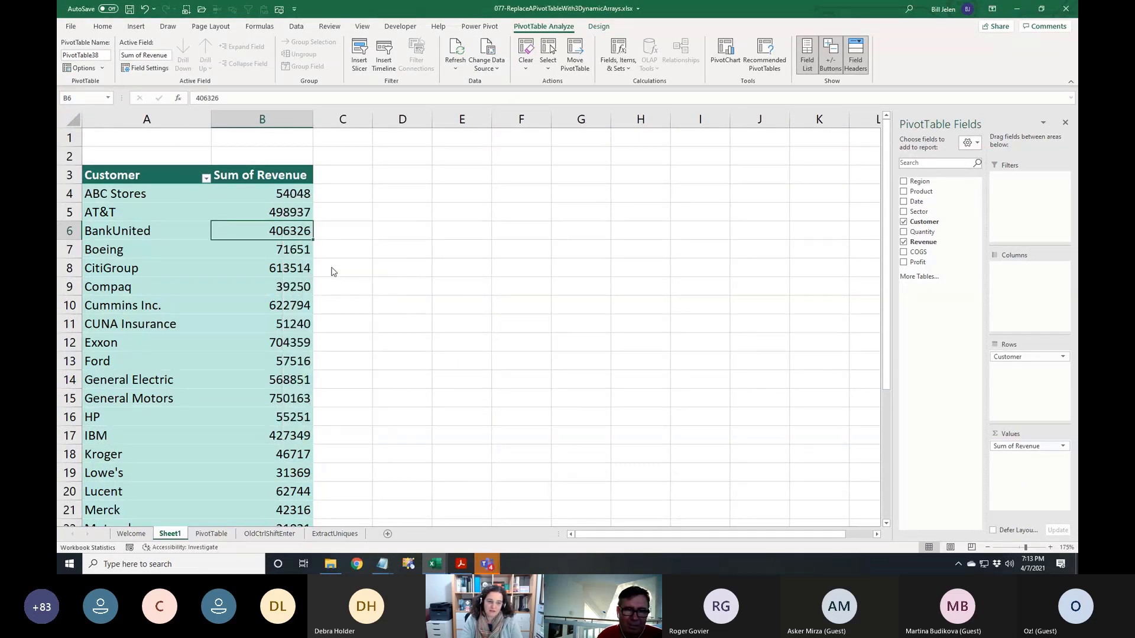
click(214, 194)
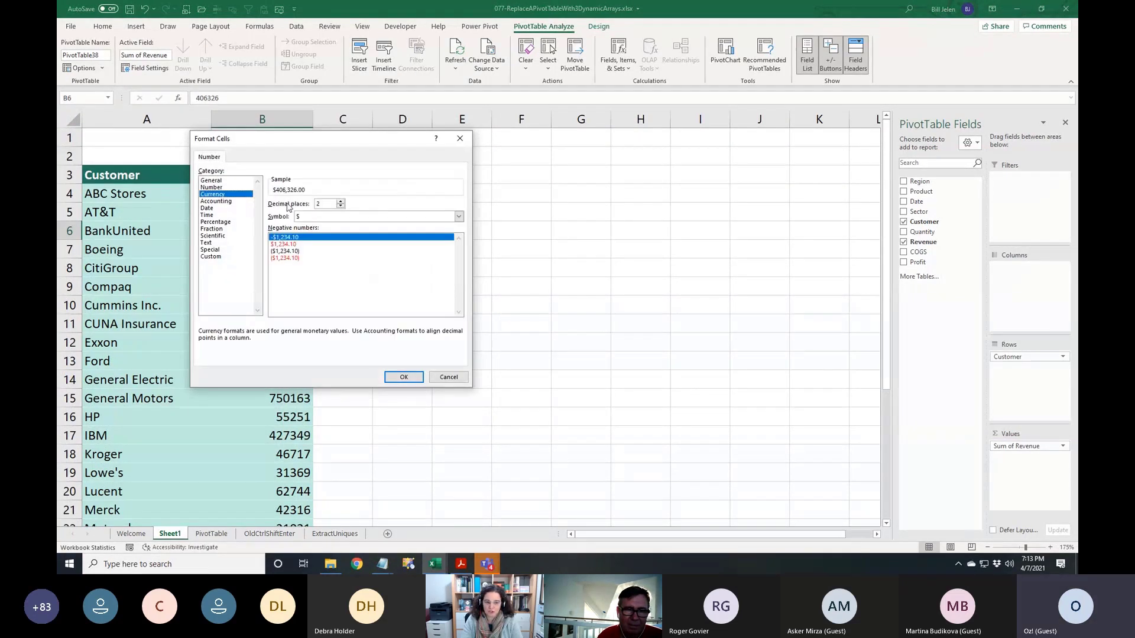
click(340, 206)
click(340, 205)
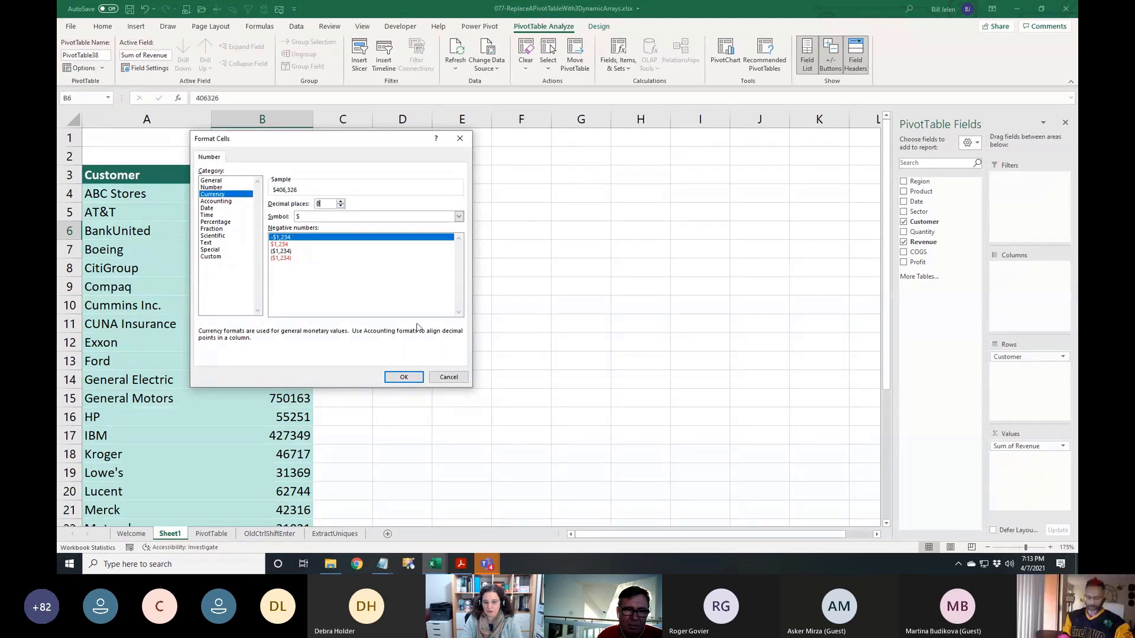
click(404, 377)
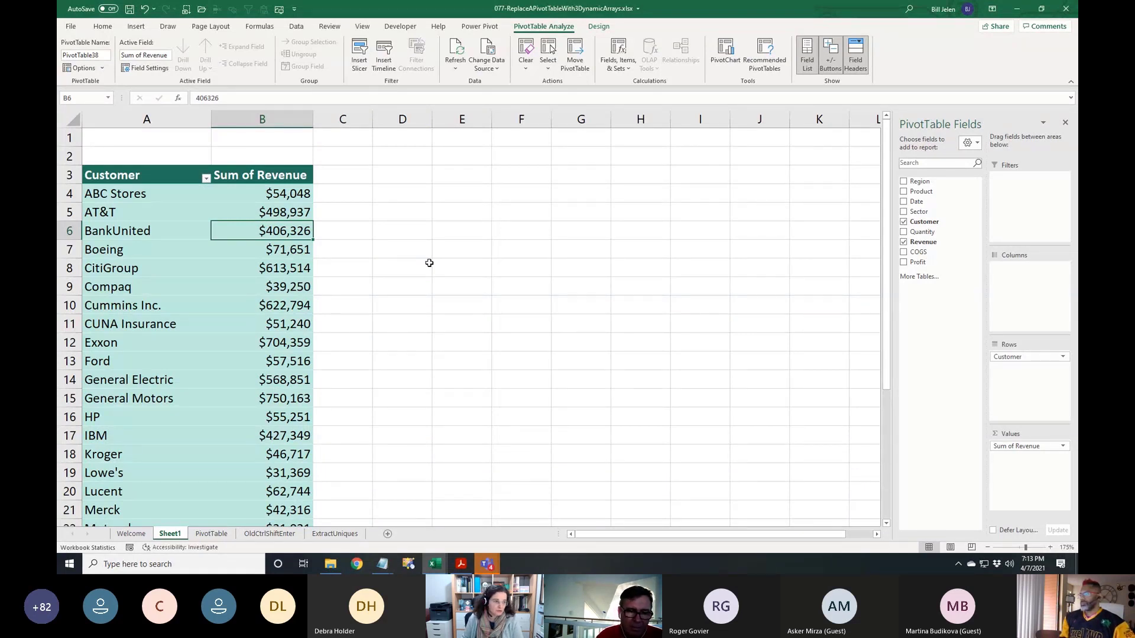
Switch to the browser and load mrexcel.com
click(356, 564)
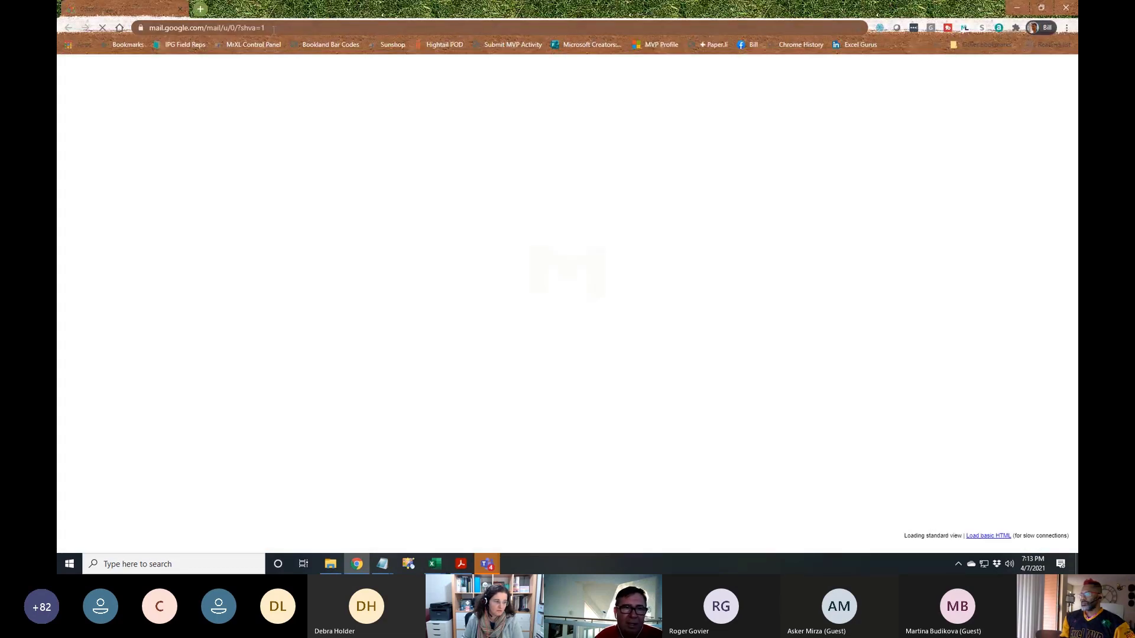
click(274, 28)
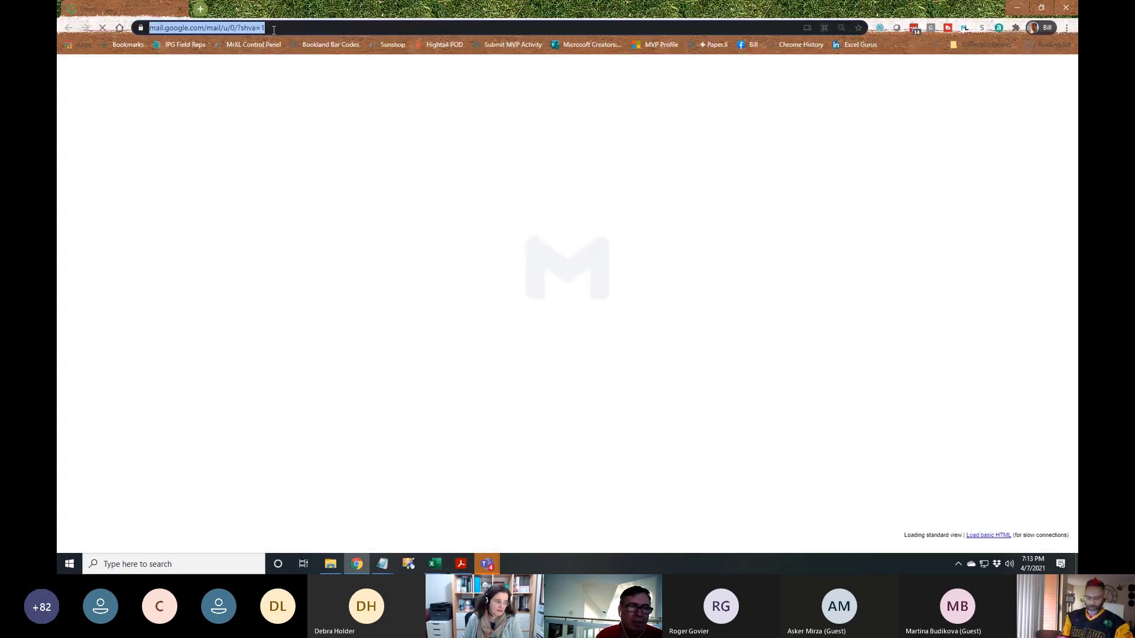
text(mrexcel.com)
key(Return)
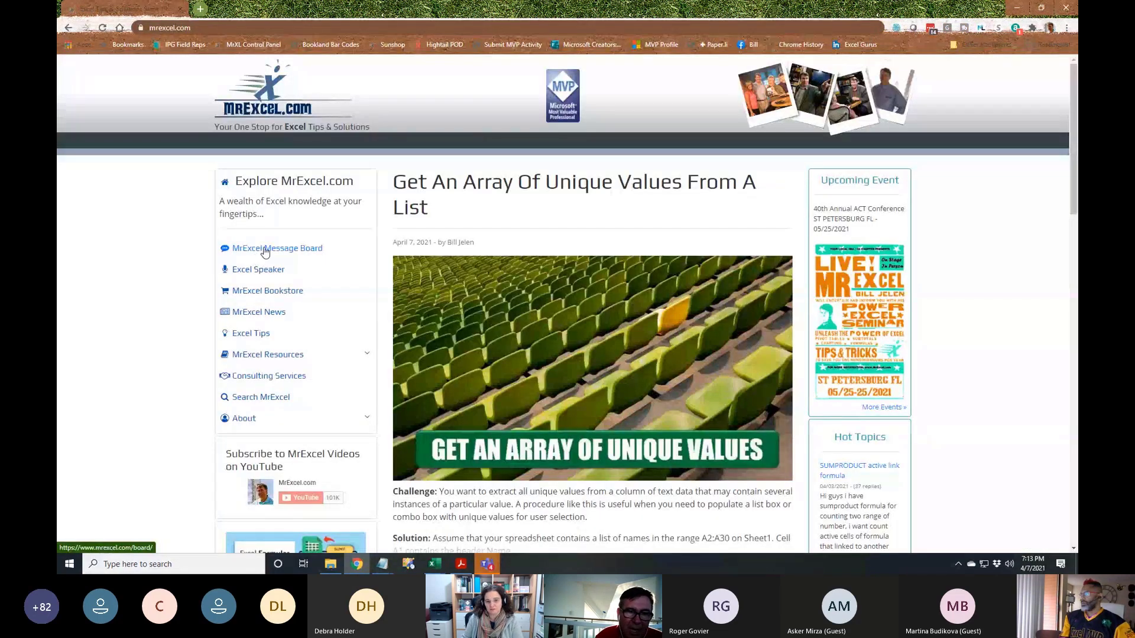
Go to the MrExcel Message Board and enter the Excel Questions forum
click(264, 249)
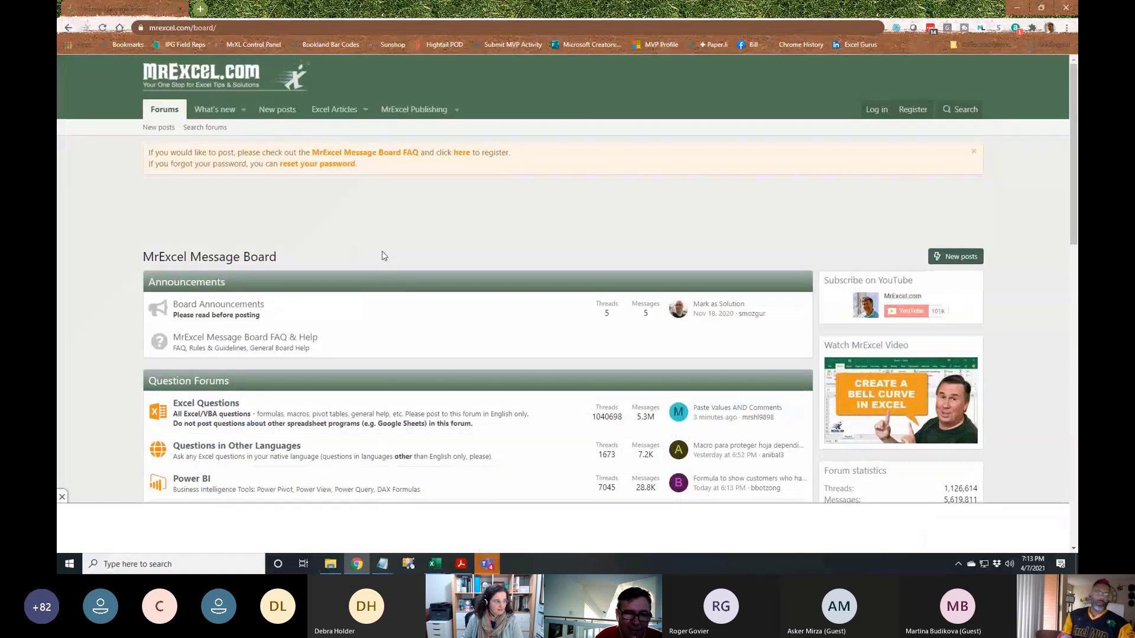
scroll(390, 266, down, 5)
scroll(400, 271, up, 1)
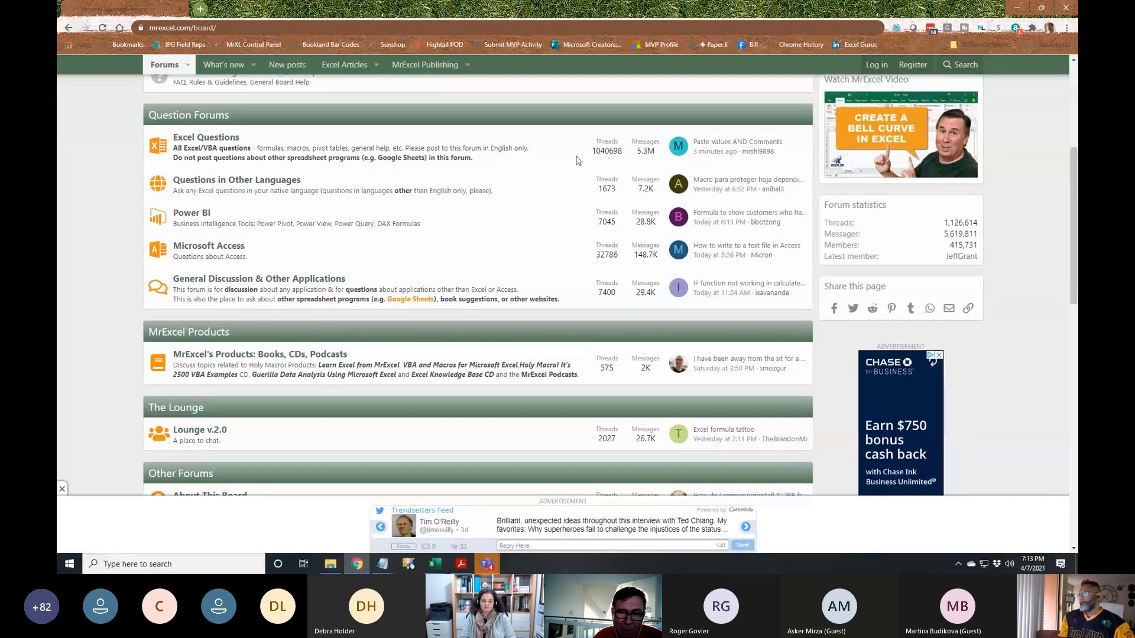
click(217, 138)
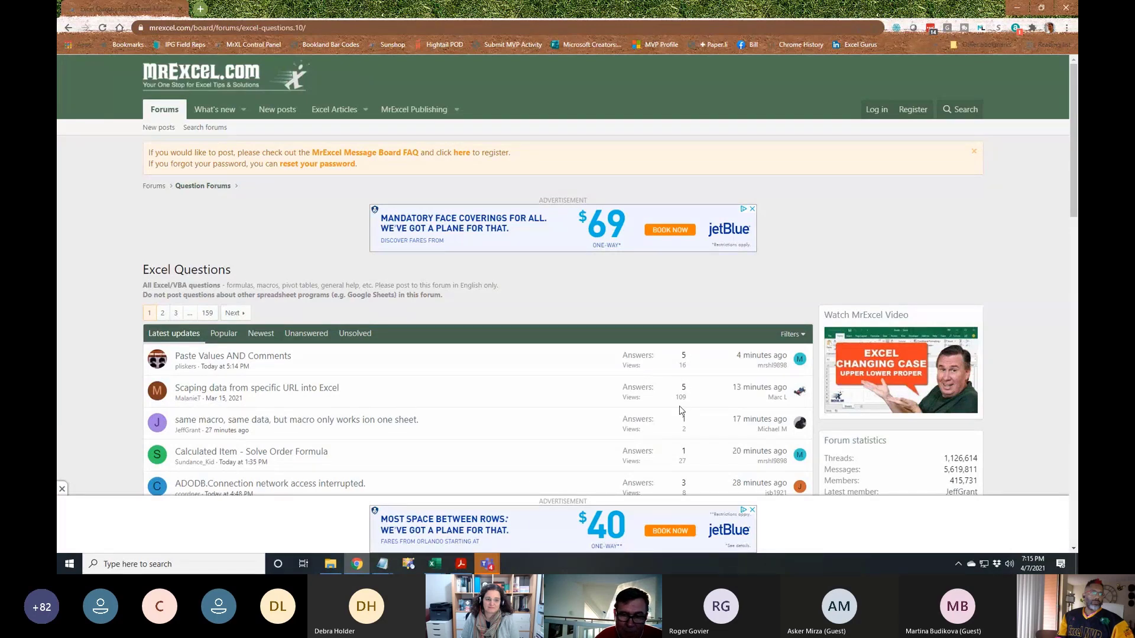
scroll(693, 431, down, 1)
scroll(695, 433, down, 7)
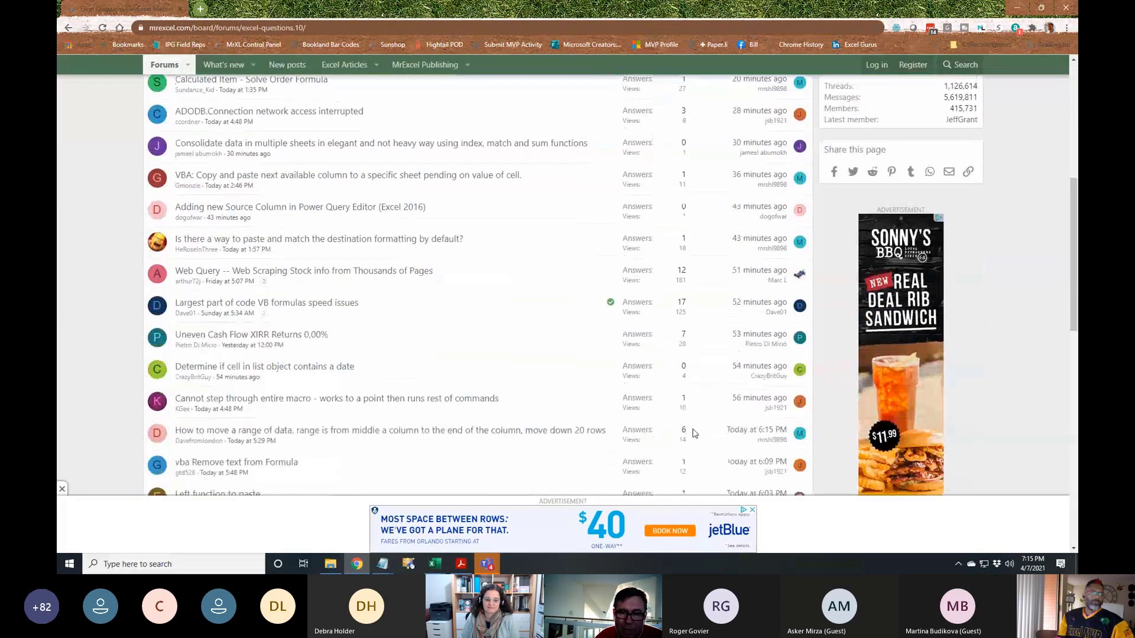
scroll(693, 414, down, 3)
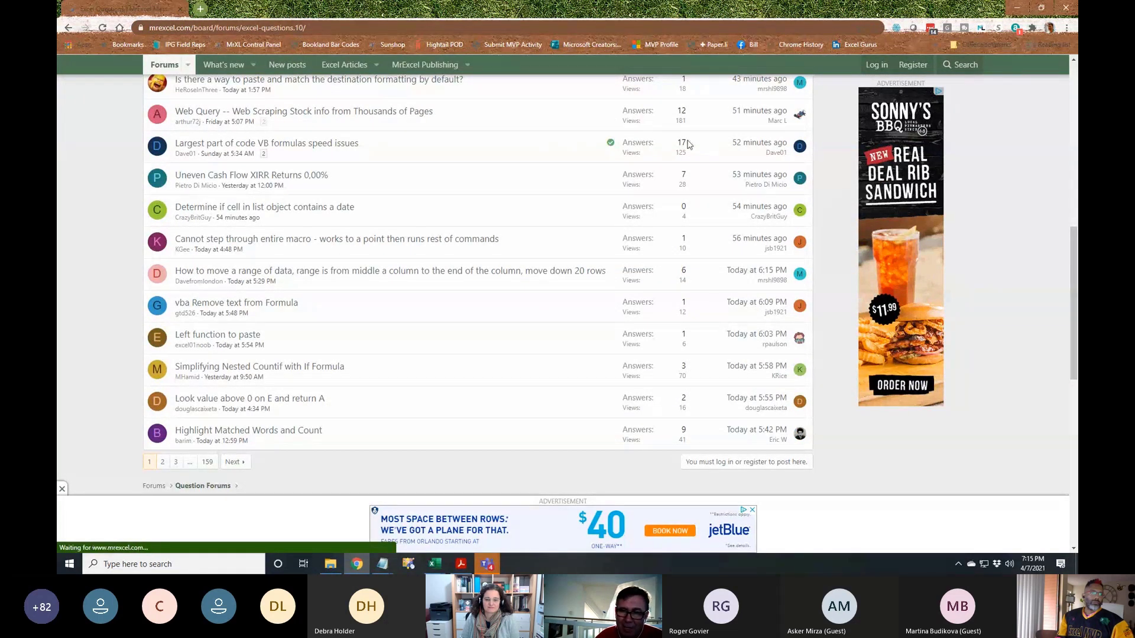
scroll(697, 334, down, 2)
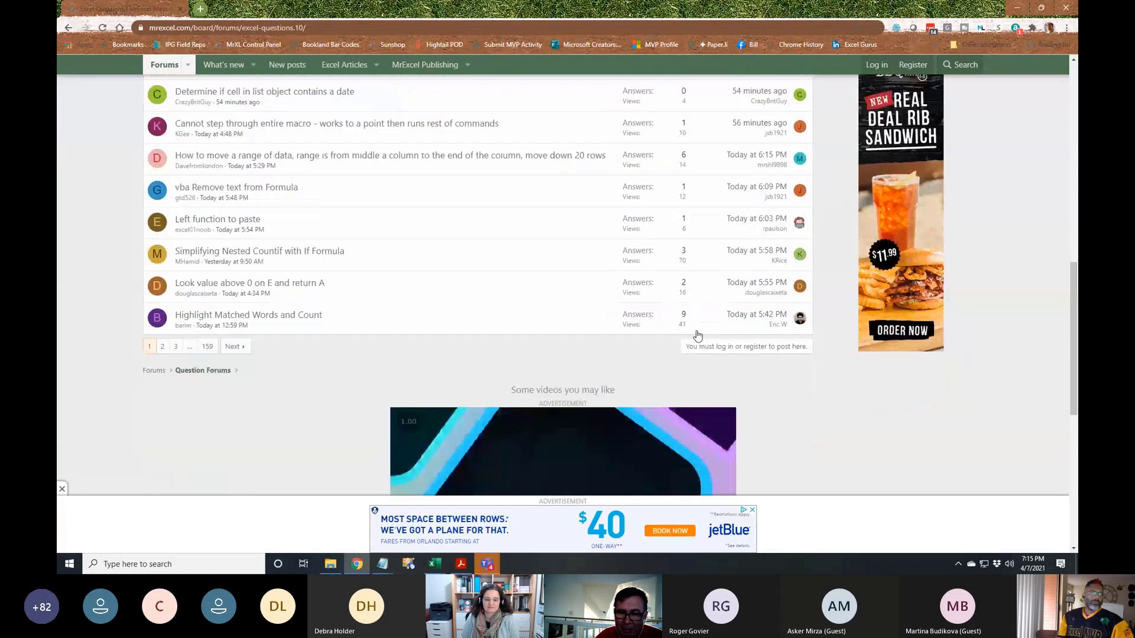
scroll(710, 286, up, 3)
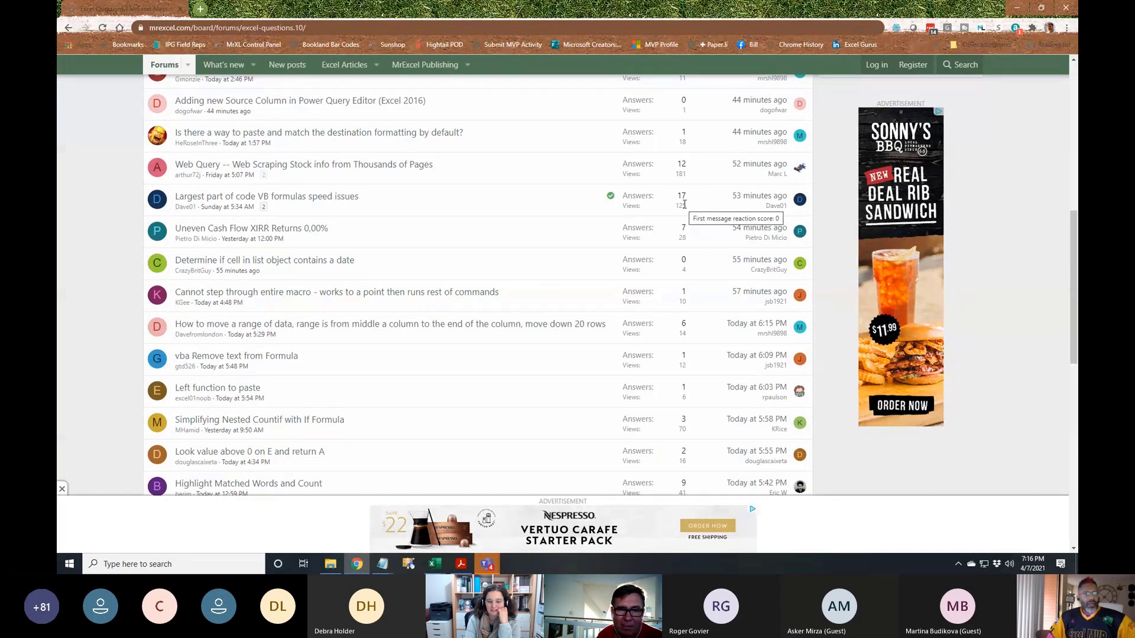
scroll(554, 234, down, 1)
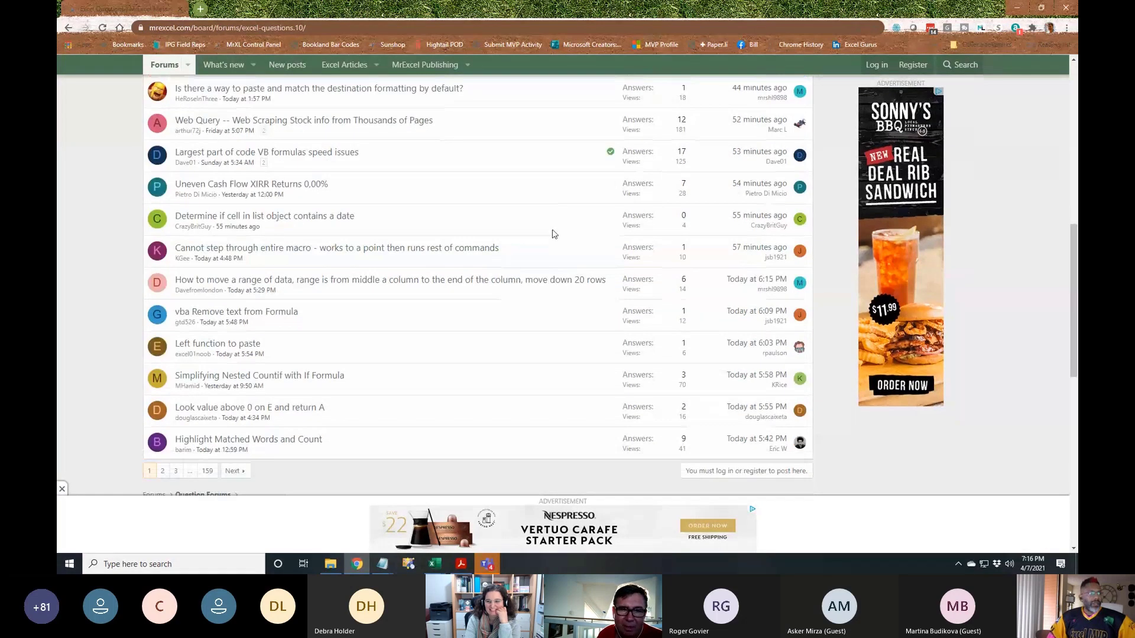
scroll(554, 234, down, 2)
scroll(553, 234, down, 4)
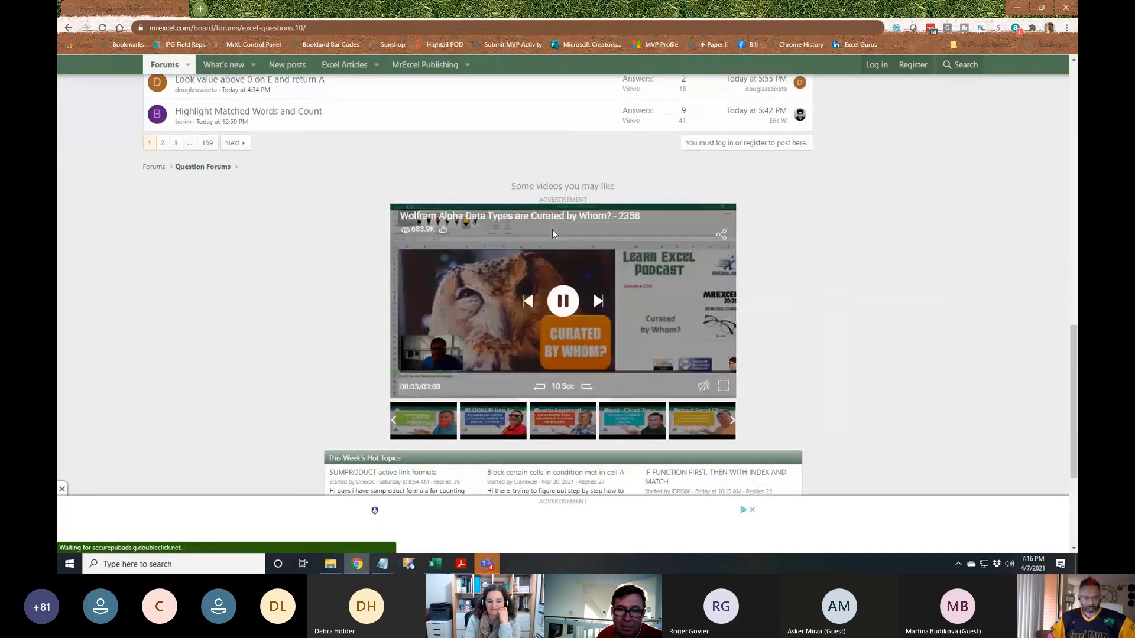
scroll(553, 233, up, 6)
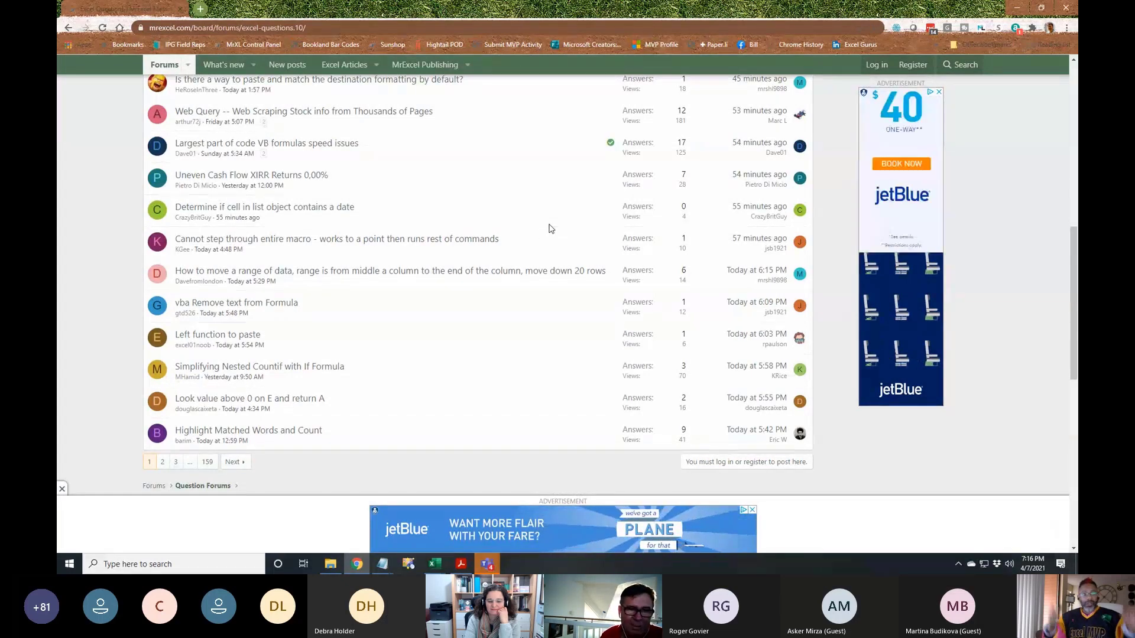
scroll(549, 228, up, 1)
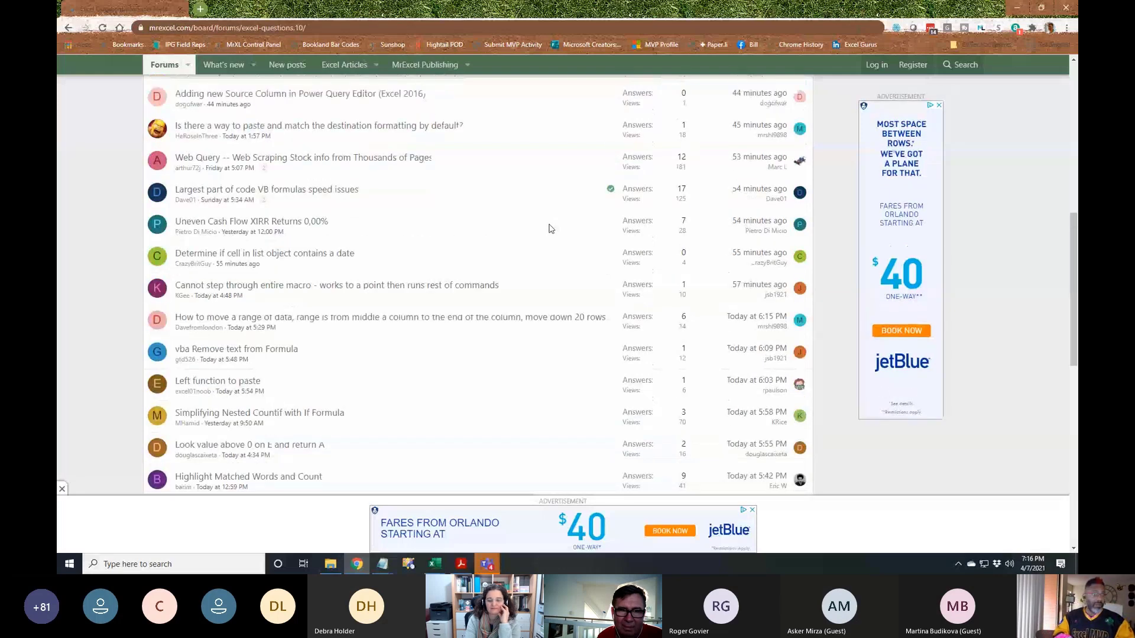
scroll(549, 229, up, 1)
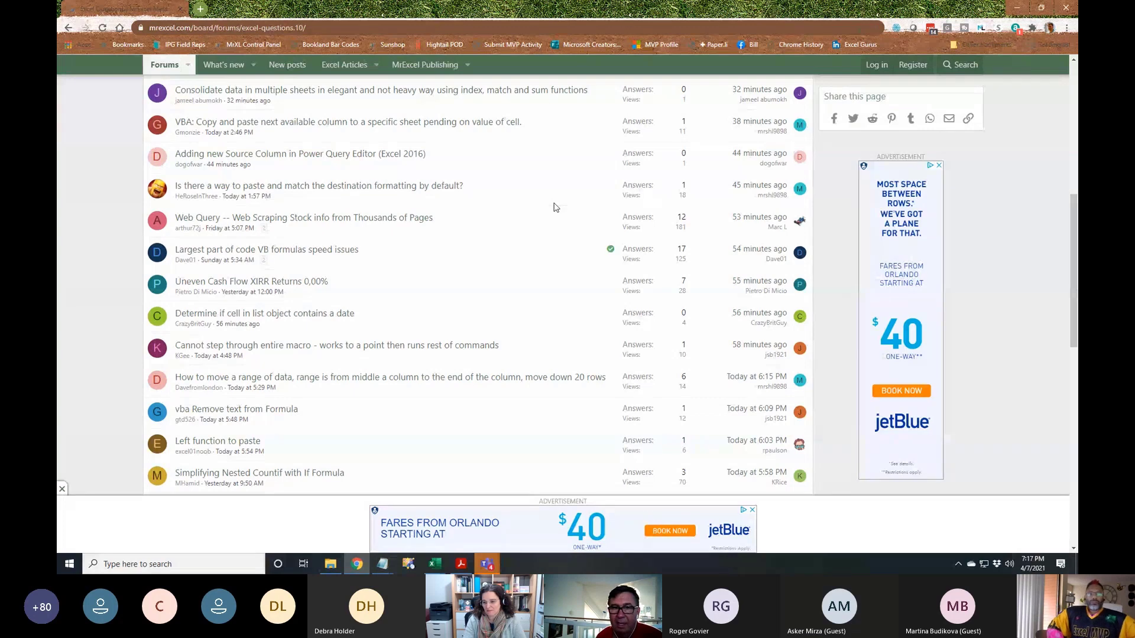
Alt+Tab over to the Teams meeting chat, read it, then Alt+Tab back to the Excel workbook
key(alt+Tab)
key(alt+Tab)
key(alt+Tab)
key(alt+Tab)
key(alt+Tab)
key(alt+Tab)
key(alt+Tab)
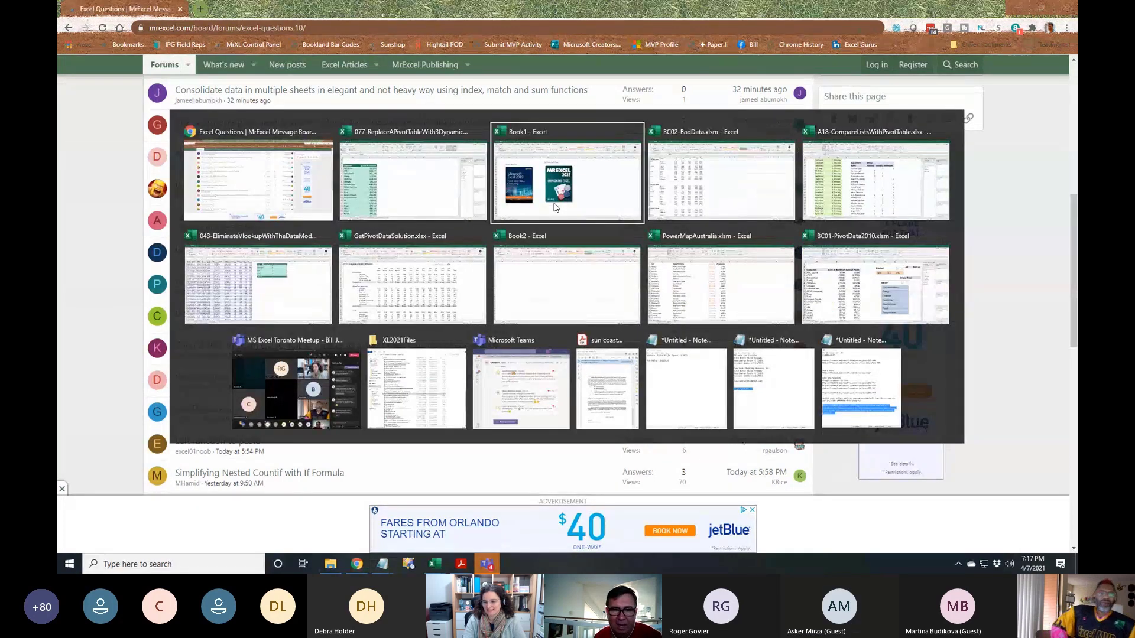
key(alt+Tab)
key(alt+Tab)
key(alt+Tab)
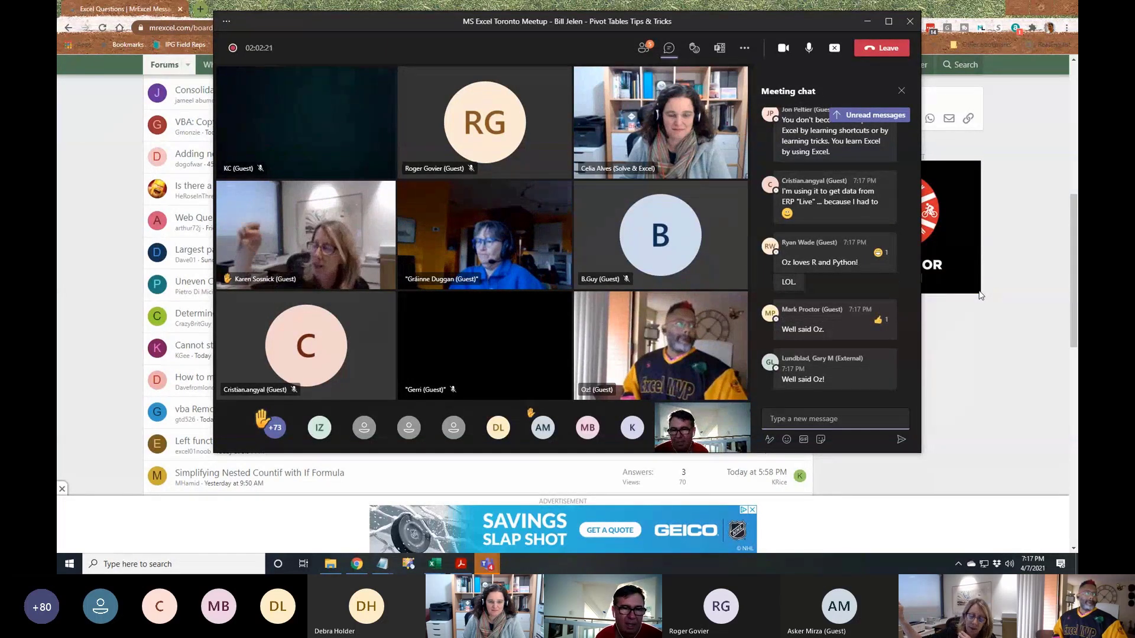
key(alt+Tab)
key(alt+Tab)
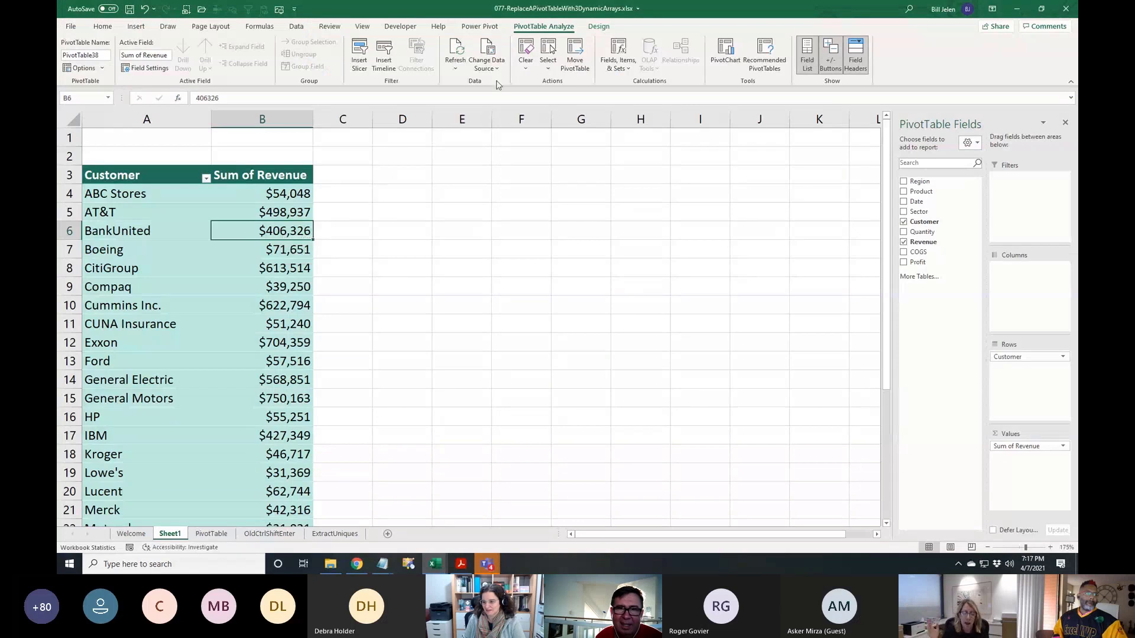
Browse the Design tab's PivotTable Styles gallery without changing the teal style, then select cell E3
click(599, 30)
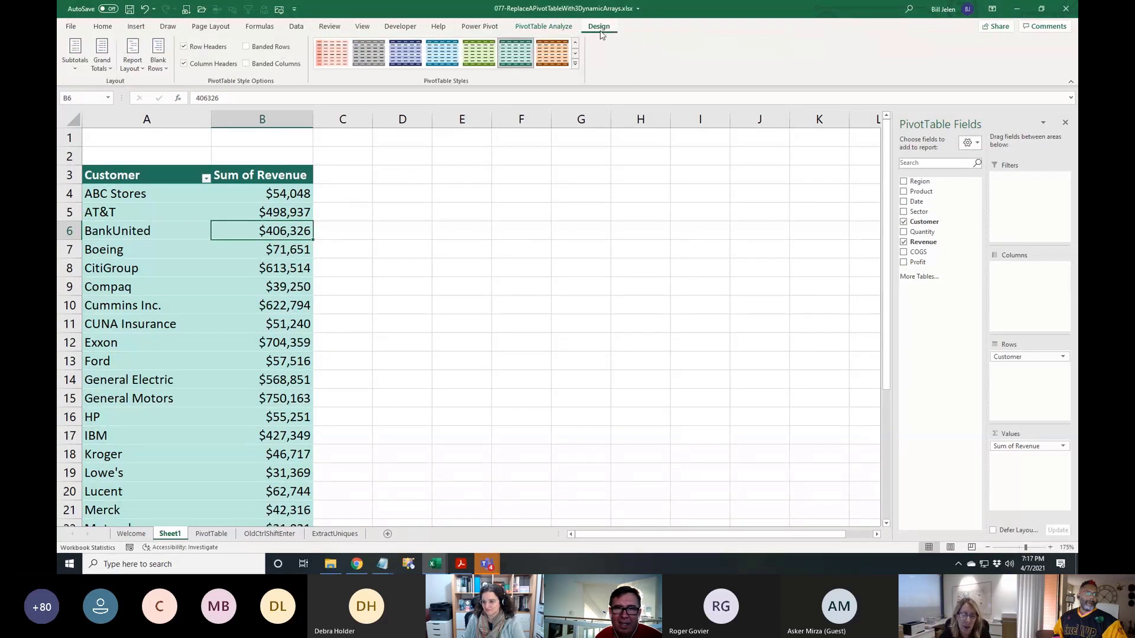
click(575, 63)
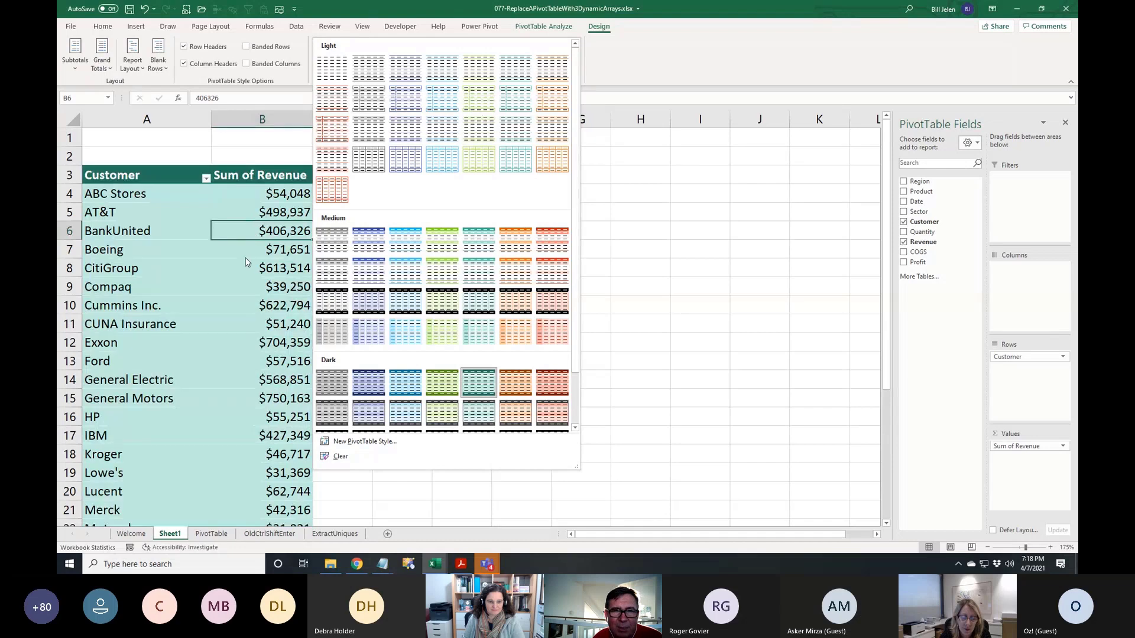
click(653, 65)
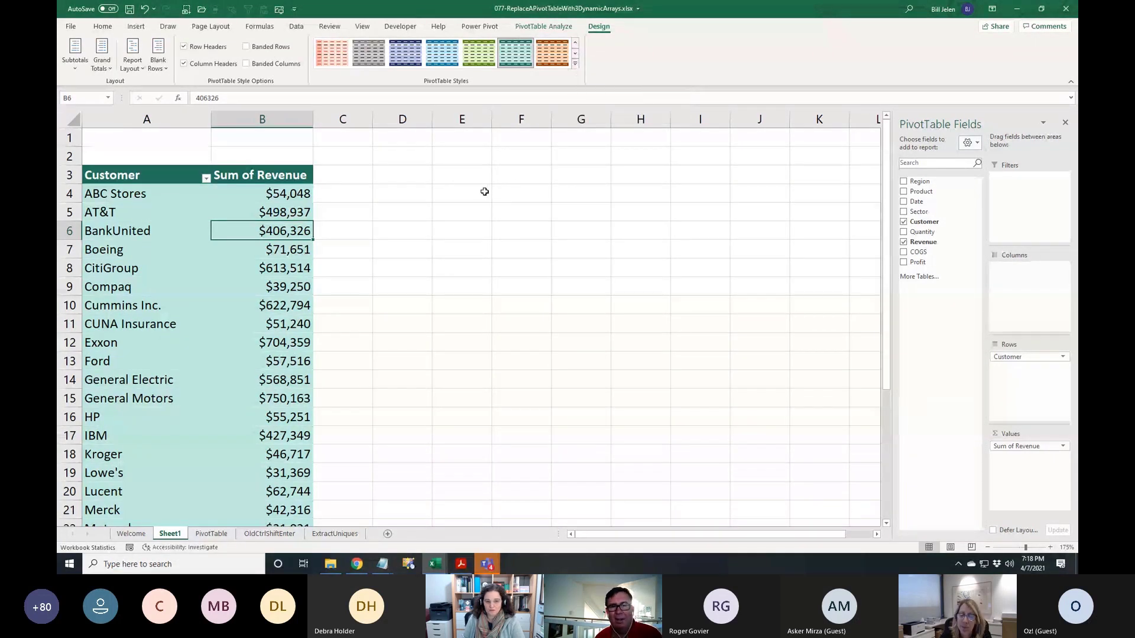
click(450, 178)
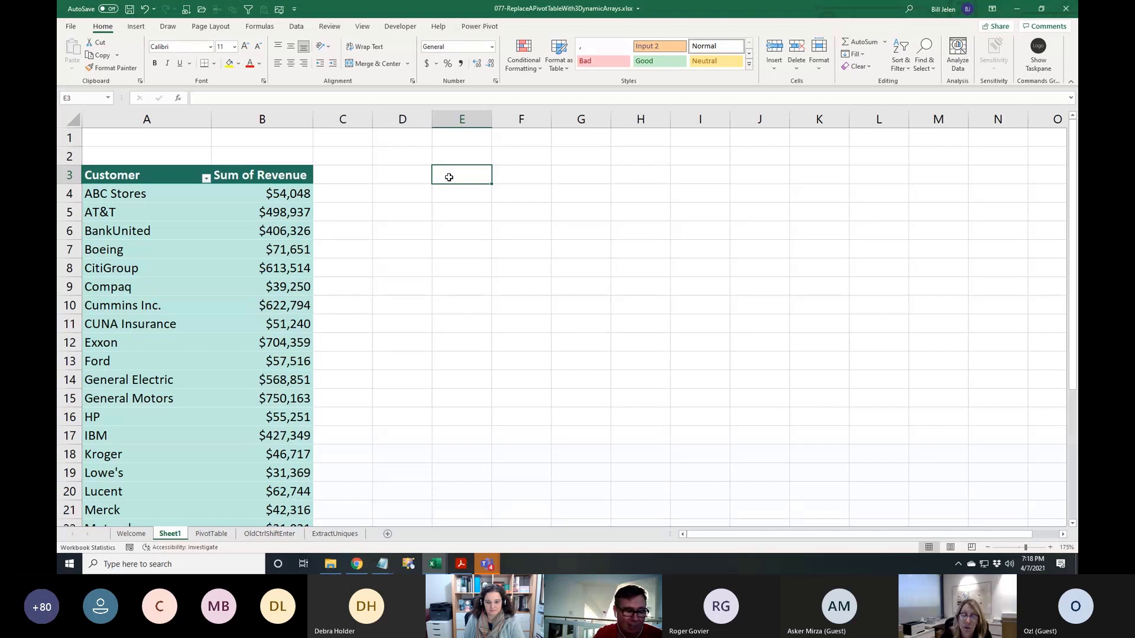
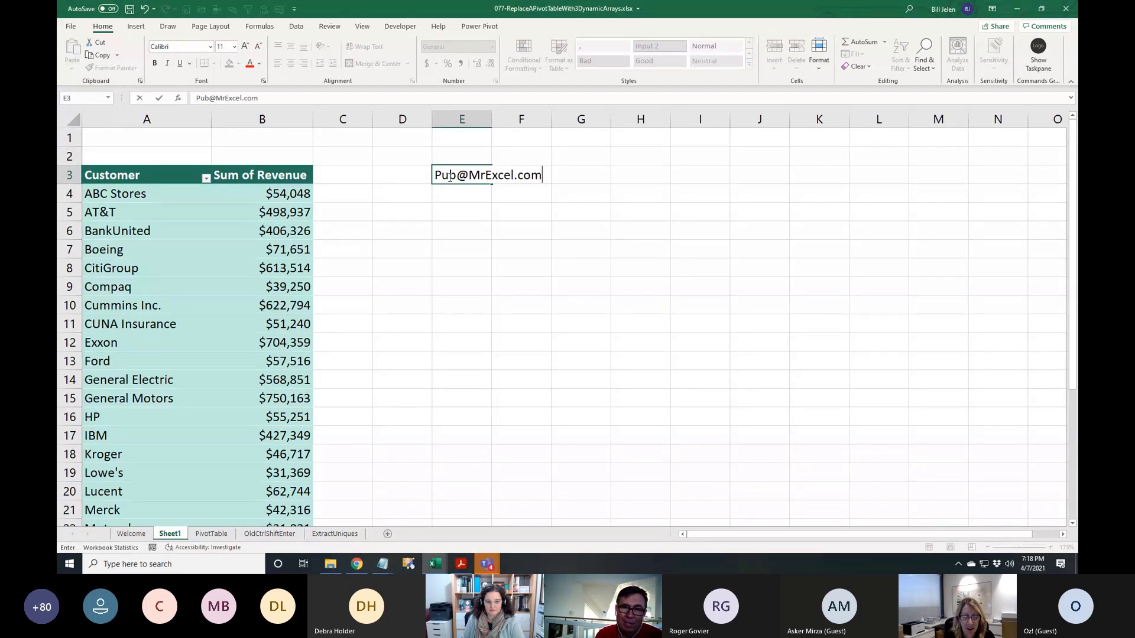
Enter a contact e-mail address in E3 and the note 'Hey, I was in your seminar' in E4
key(Return)
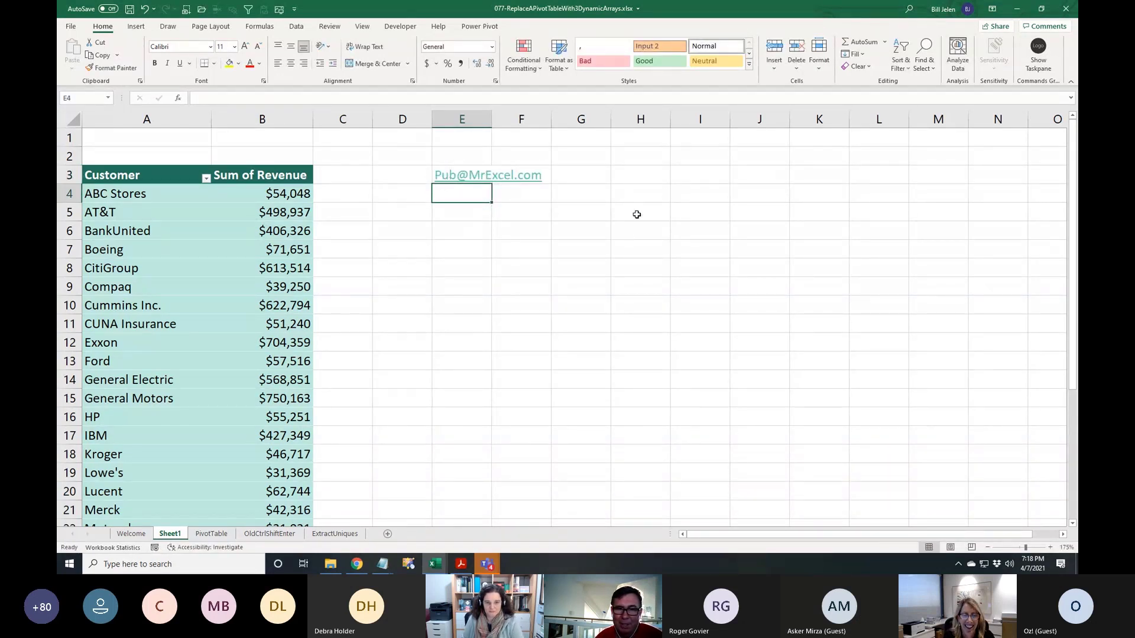
scroll(623, 247, up, 1)
text(Hey)
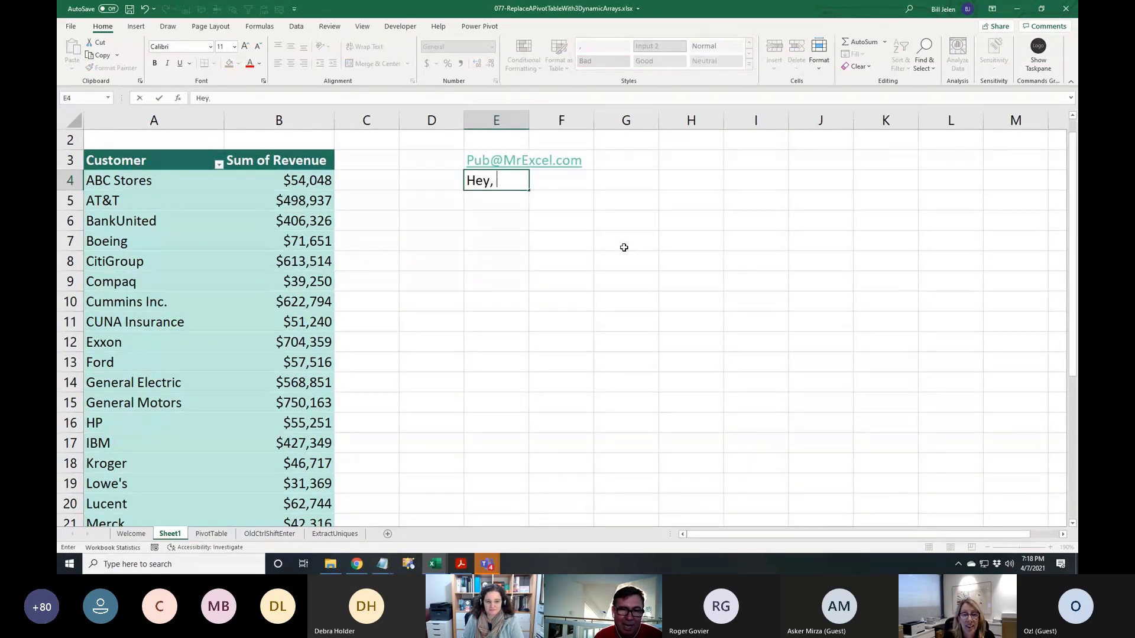
text(, I was in your seminar)
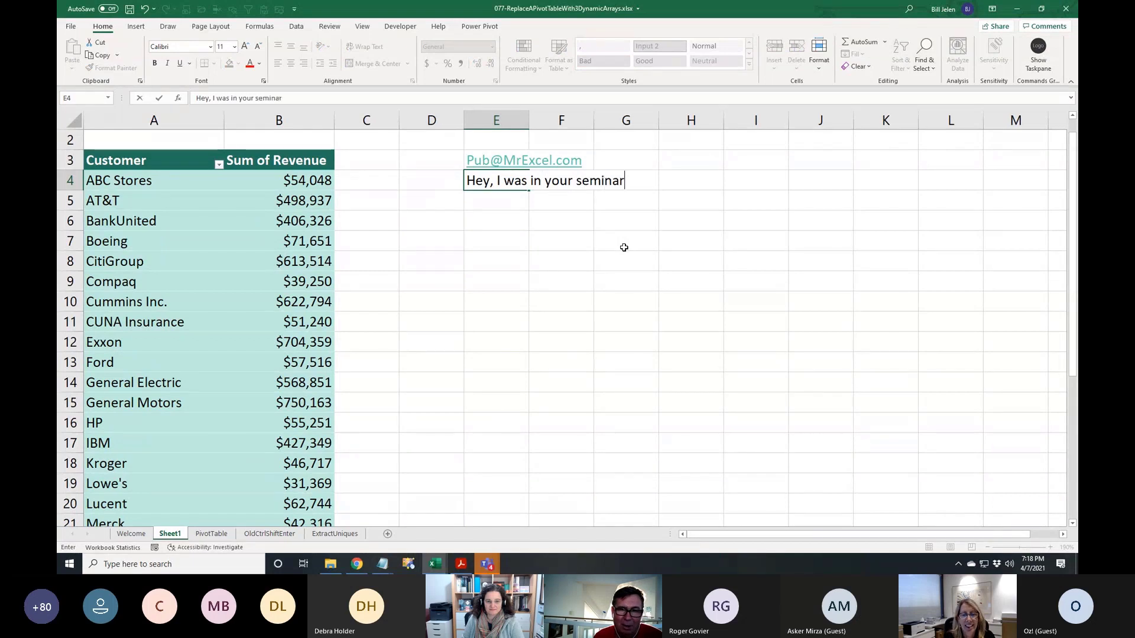
key(Return)
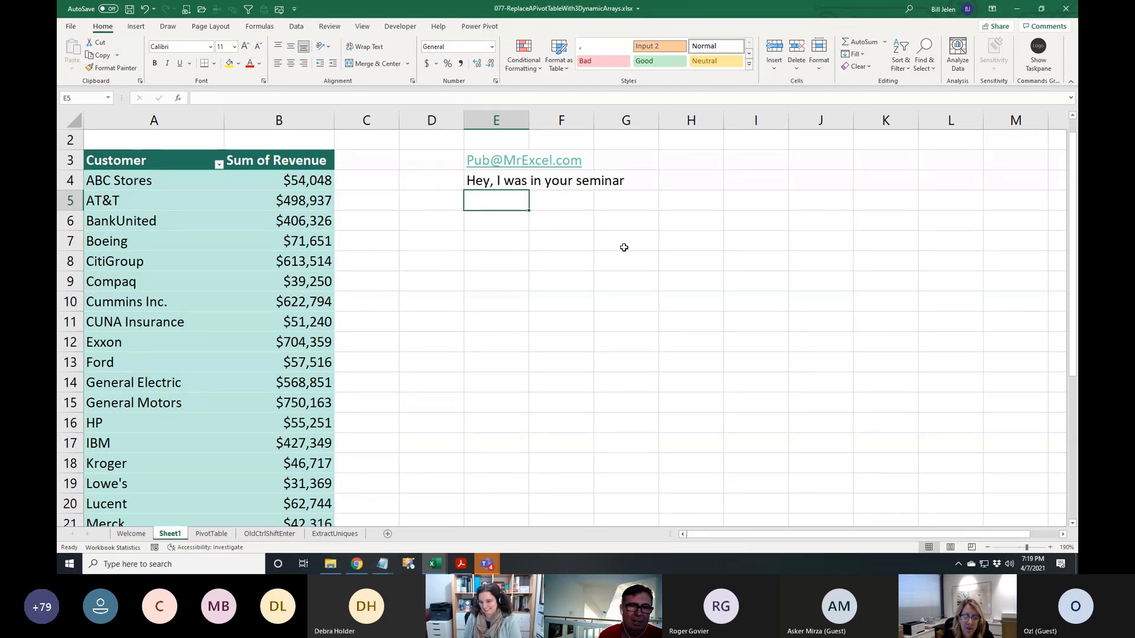
Switch to BC01-PivotData2010.xlsm, click D4 to clear the column C selection, then go to the Teams window
key(alt+Tab)
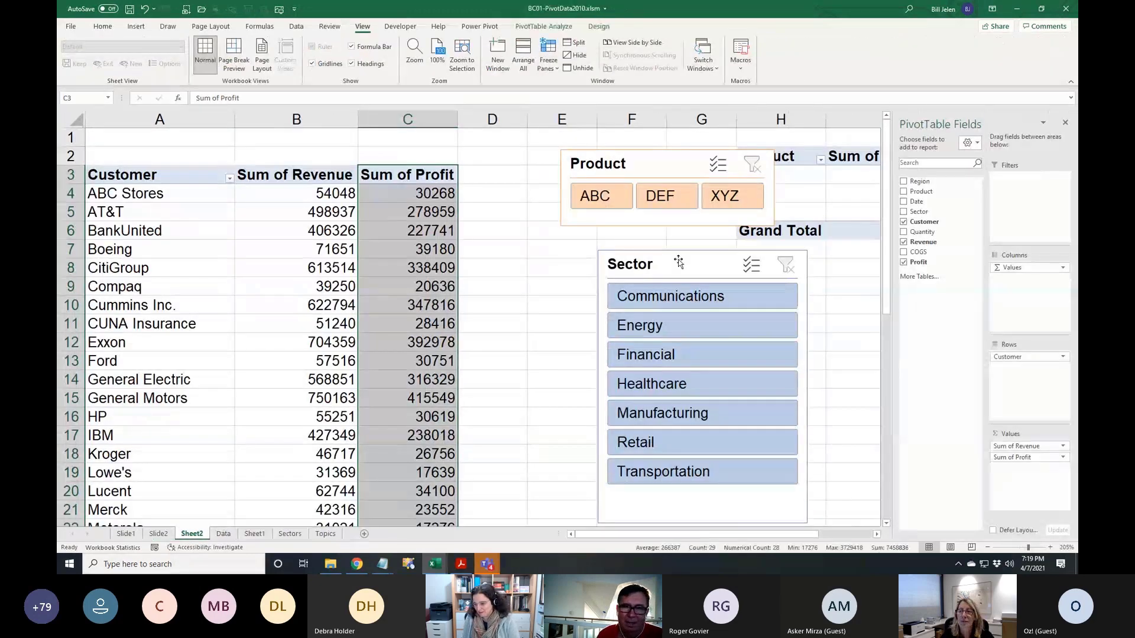
click(506, 194)
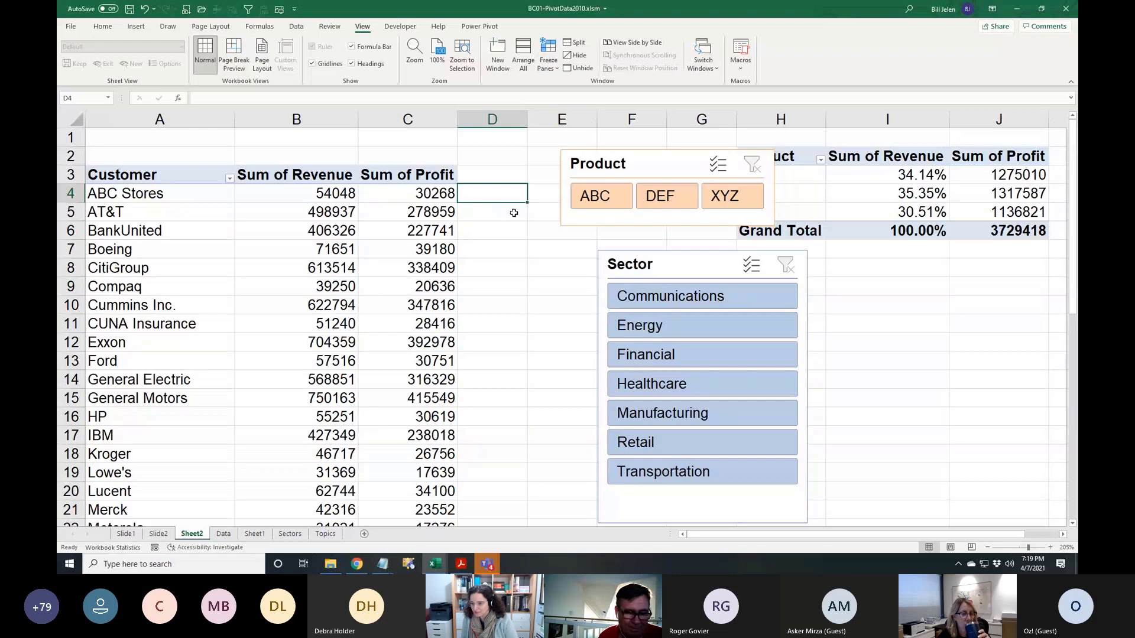
key(alt+Tab)
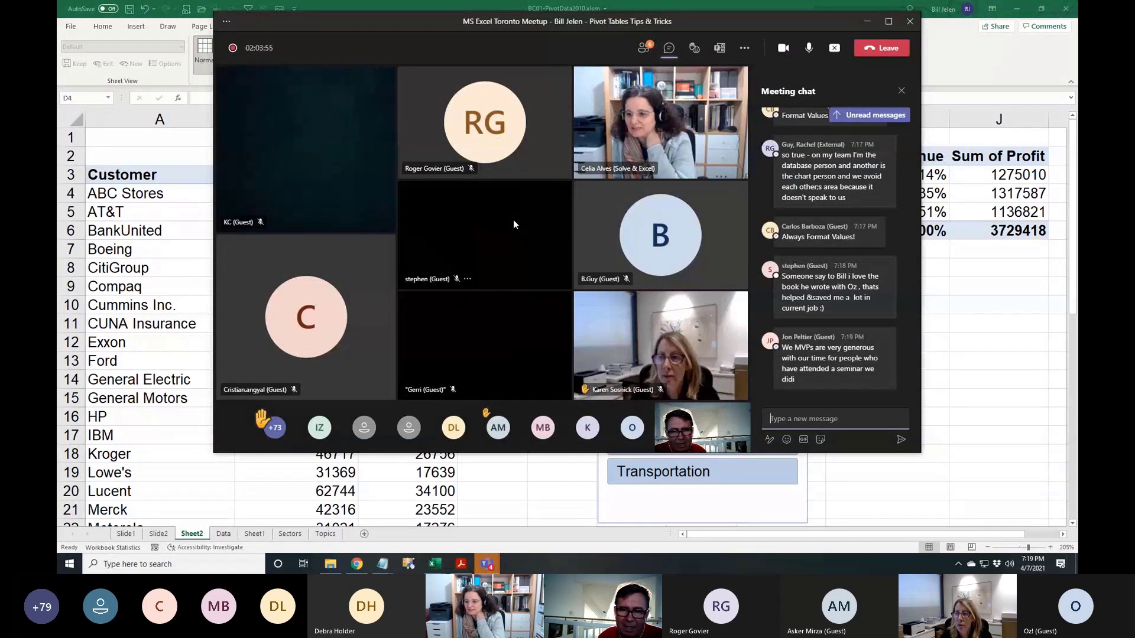
Read the Teams meeting chat, then switch back to the 077-ReplaceAPivotTableWith3DynamicArrays workbook
mouse_move(819, 282)
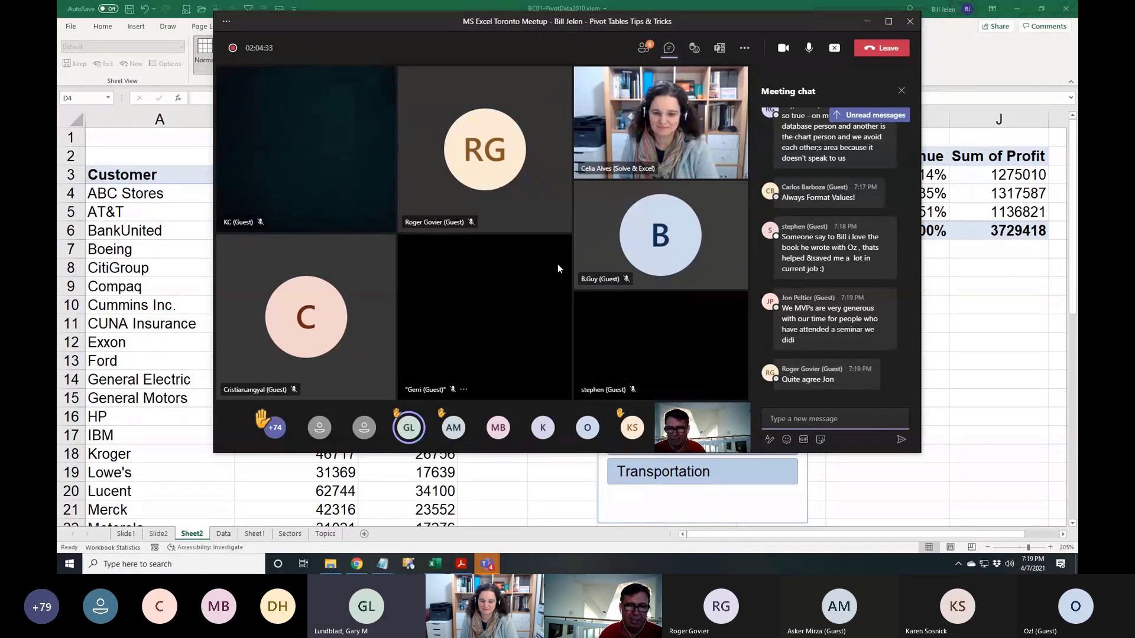
key(alt+Tab)
key(alt+Tab)
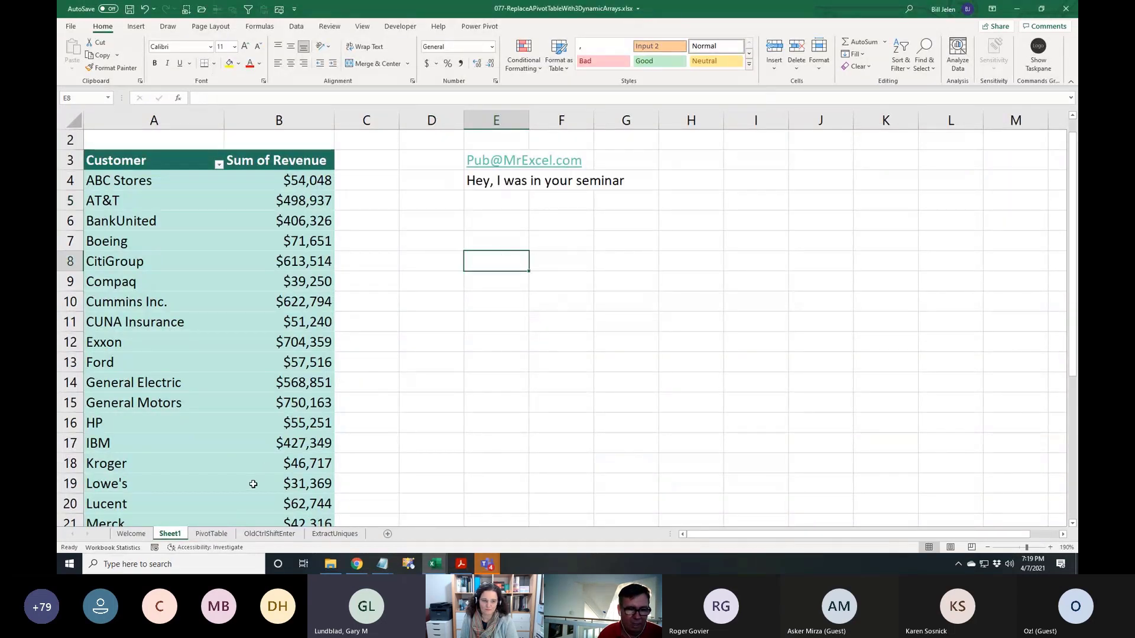
On the PivotTable sheet, start a FILTER formula in R11 with array A1:I564
click(211, 534)
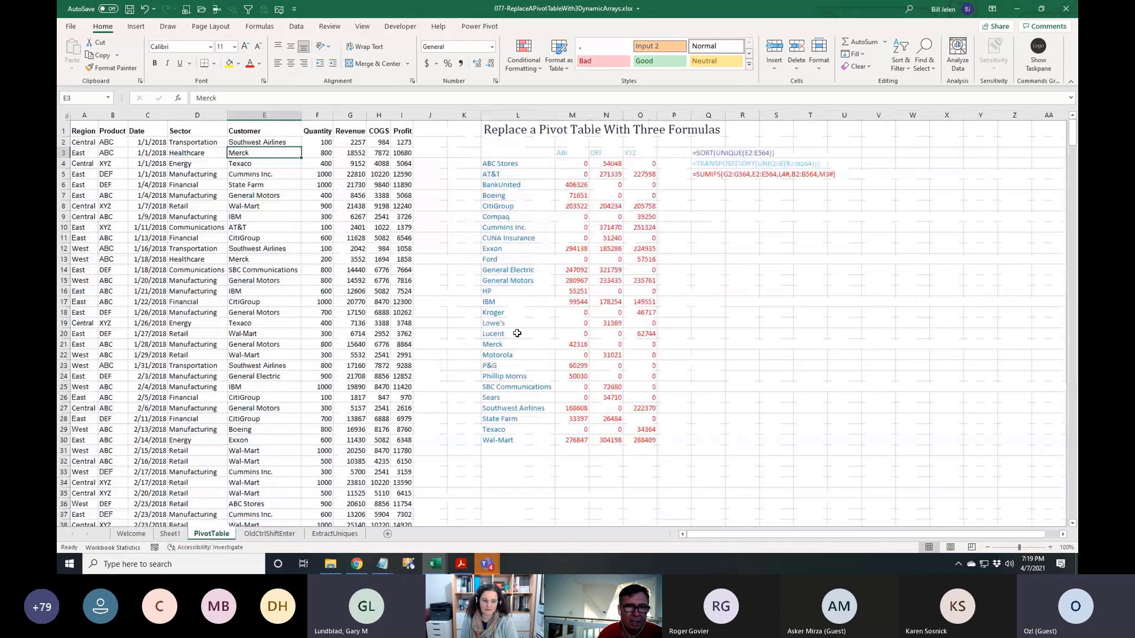
click(741, 239)
text(=fi)
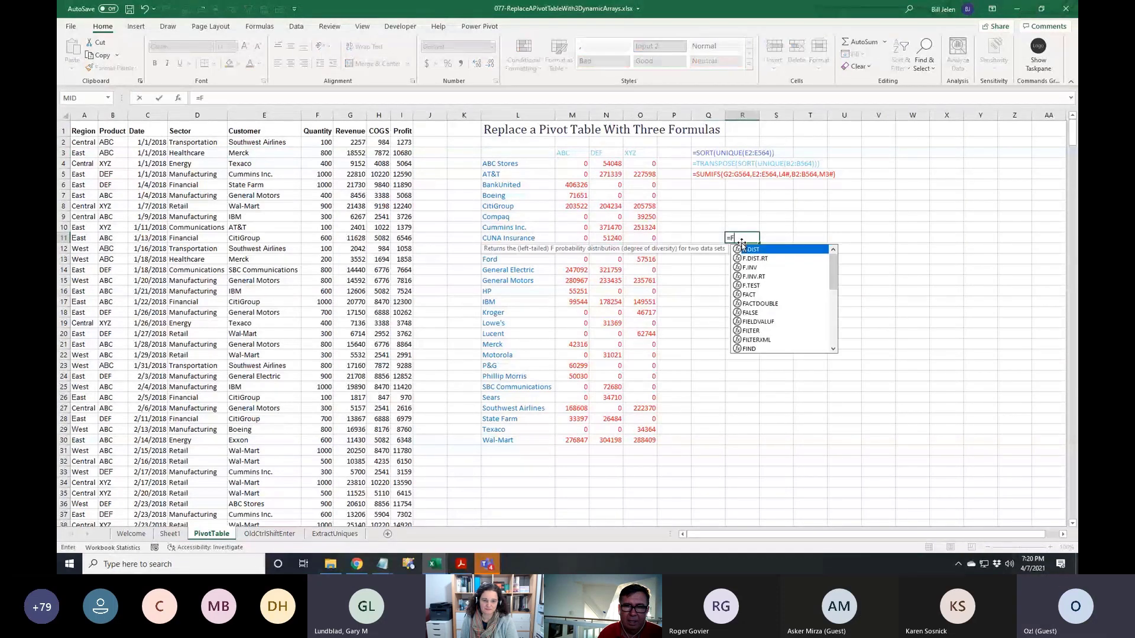
key(Tab)
key(Left)
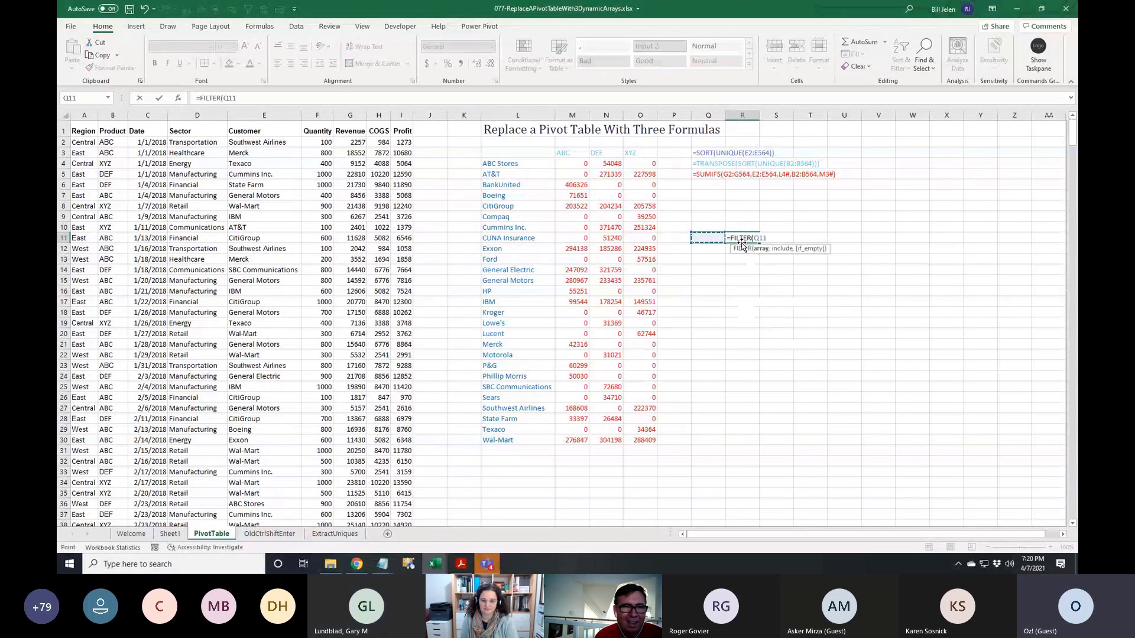
key(Left)
key(Left)
key(Left)
key(Left)
key(Left)
key(Left)
key(Left)
key(Left)
key(Left)
key(Left)
key(Left)
key(Left)
key(Up)
key(Up)
key(Up)
key(Up)
key(Up)
key(Up)
key(Left)
key(Up)
key(Up)
key(Left)
key(Up)
key(Up)
key(Left)
key(Left)
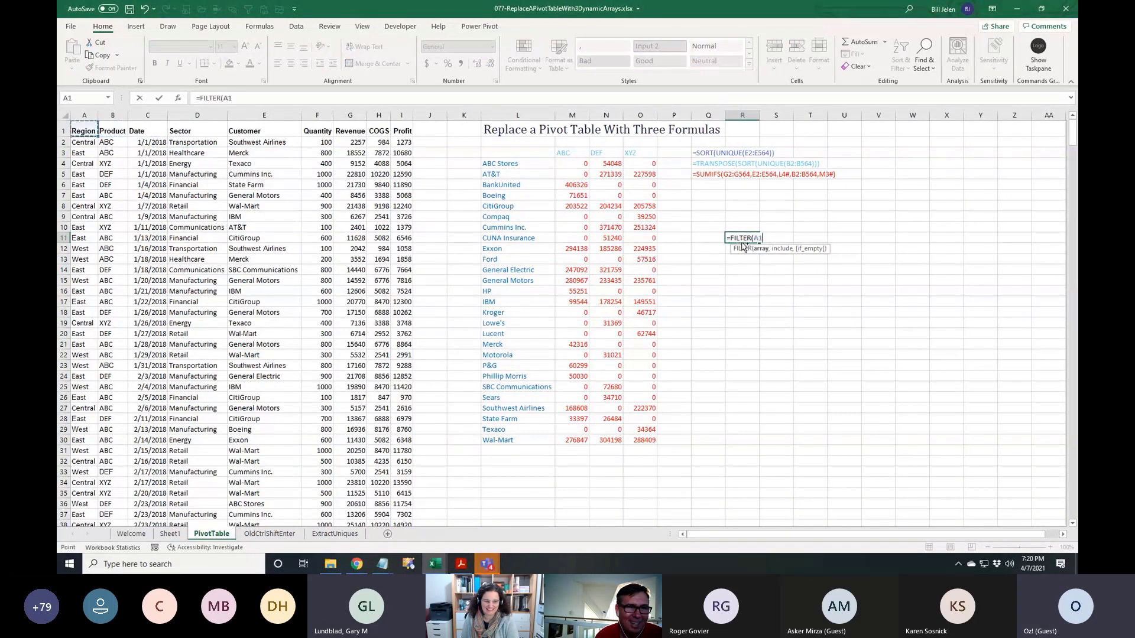
key(ctrl+shift+Right)
key(ctrl+shift+Down)
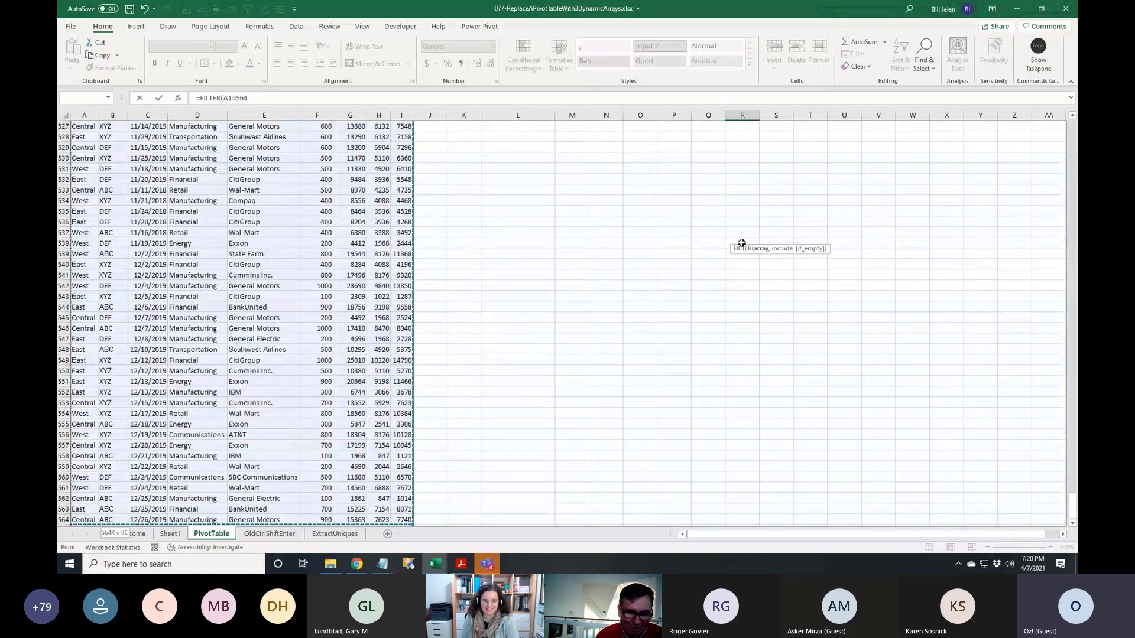
Add the criterion D2:D564<>"Retail" and enter the formula, which returns #VALUE!
text(,)
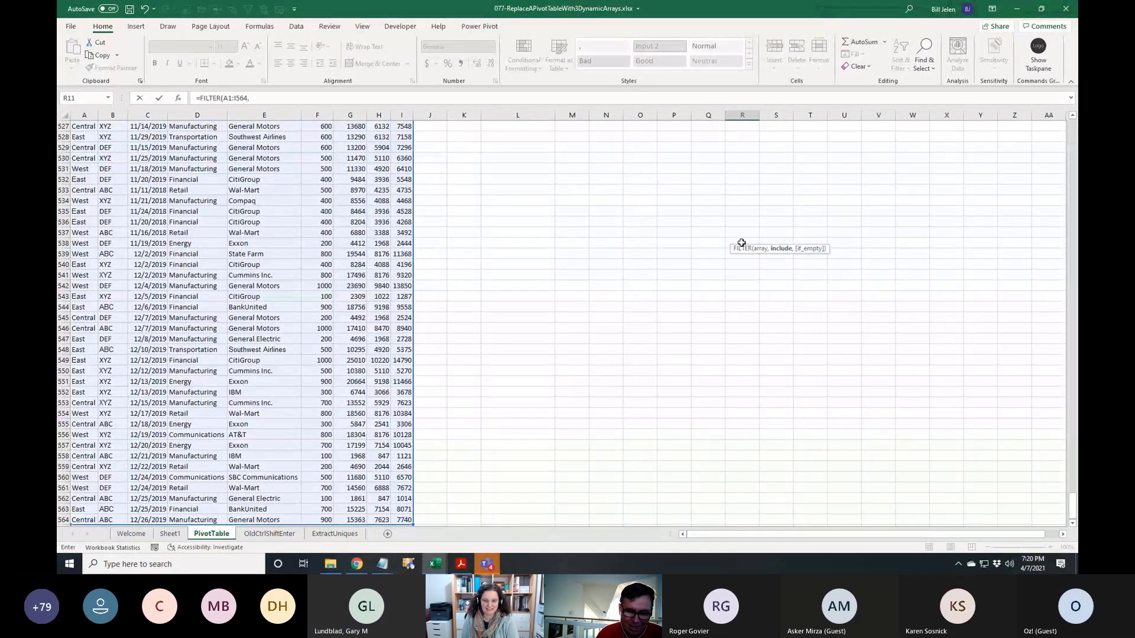
key(ctrl+BackSpace)
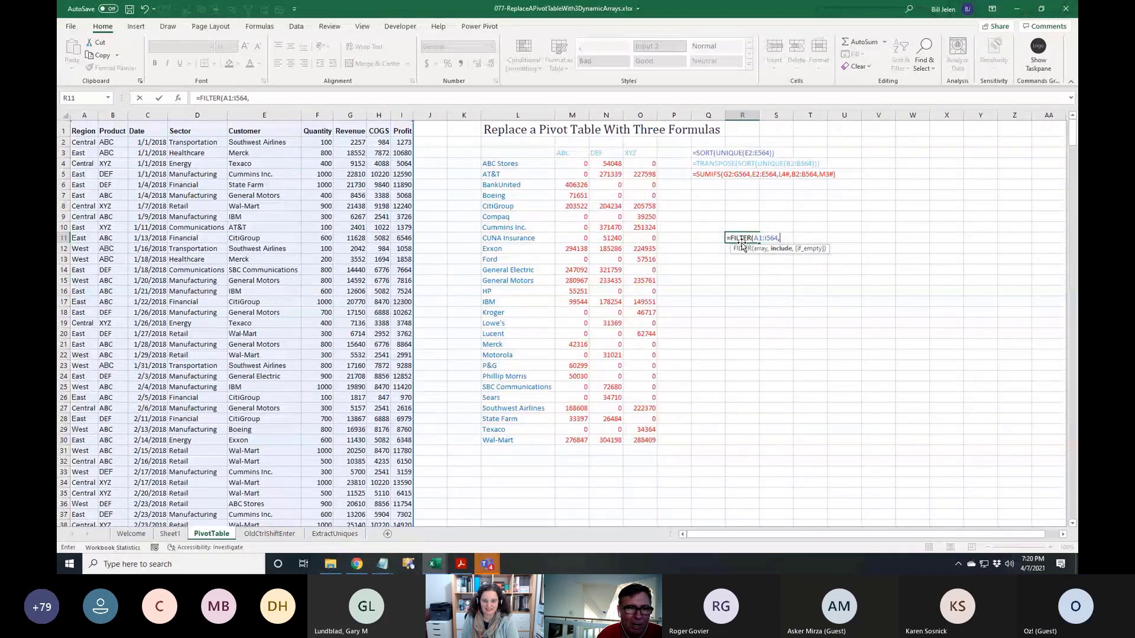
click(184, 143)
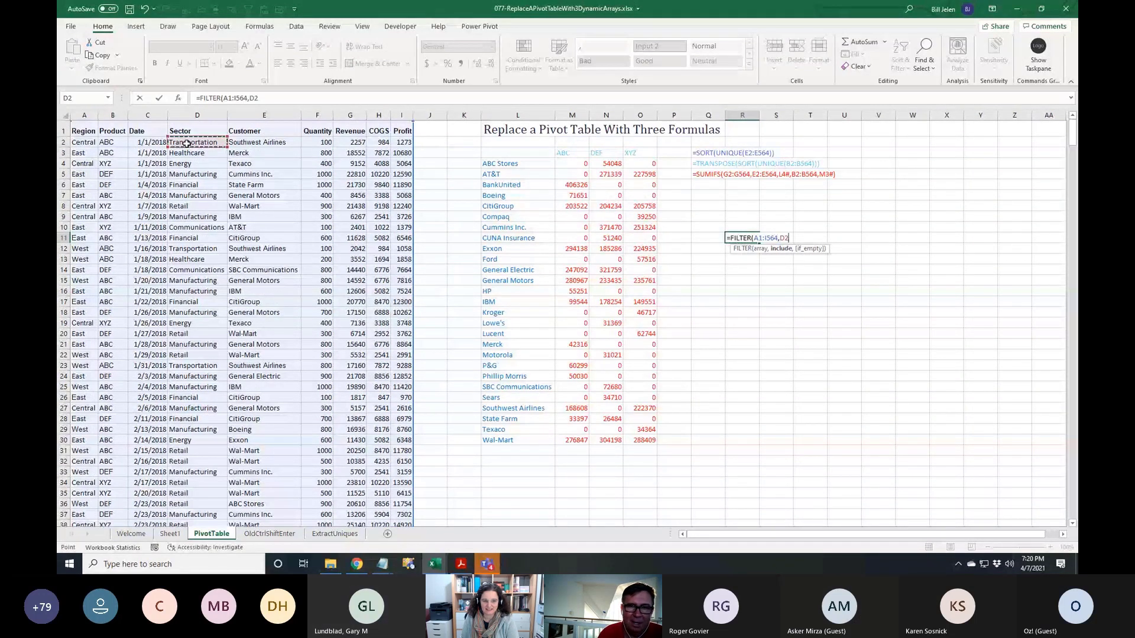
key(ctrl+shift+Down)
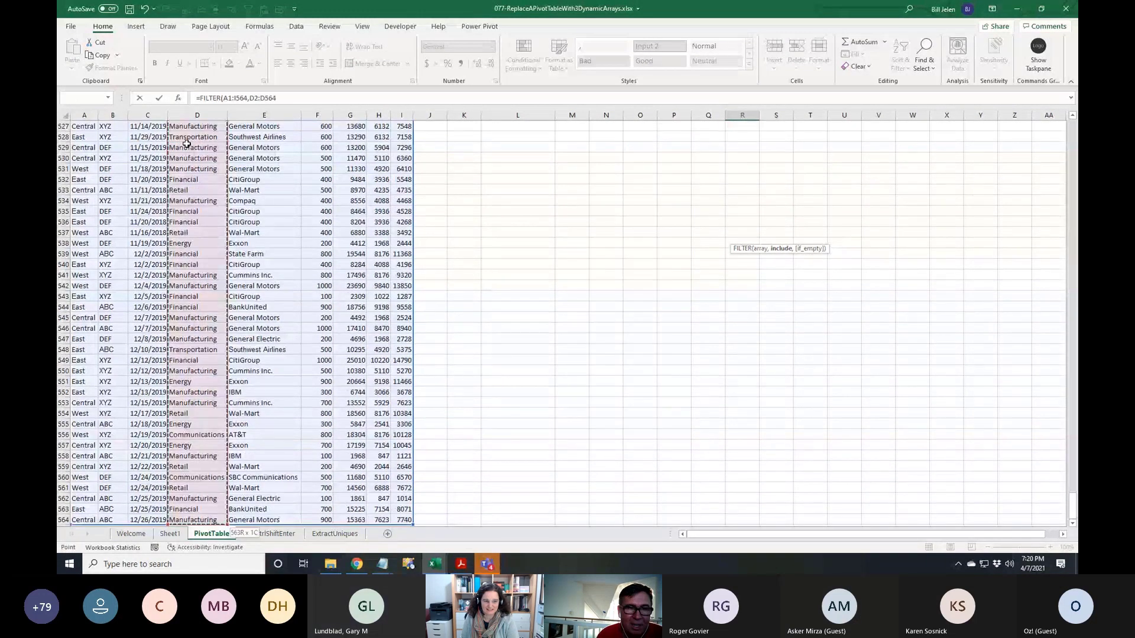
text(<>)
key(ctrl+BackSpace)
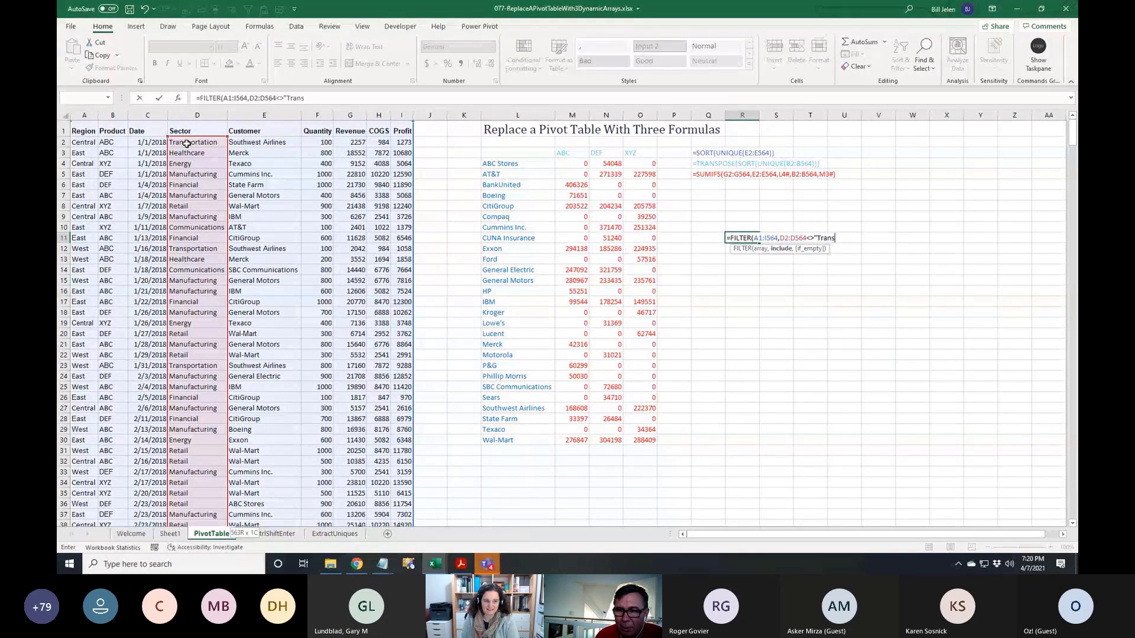
key(BackSpace)
key(BackSpace)
key(BackSpace)
key(BackSpace)
key(BackSpace)
text(R)
text(etail":)
key(BackSpace)
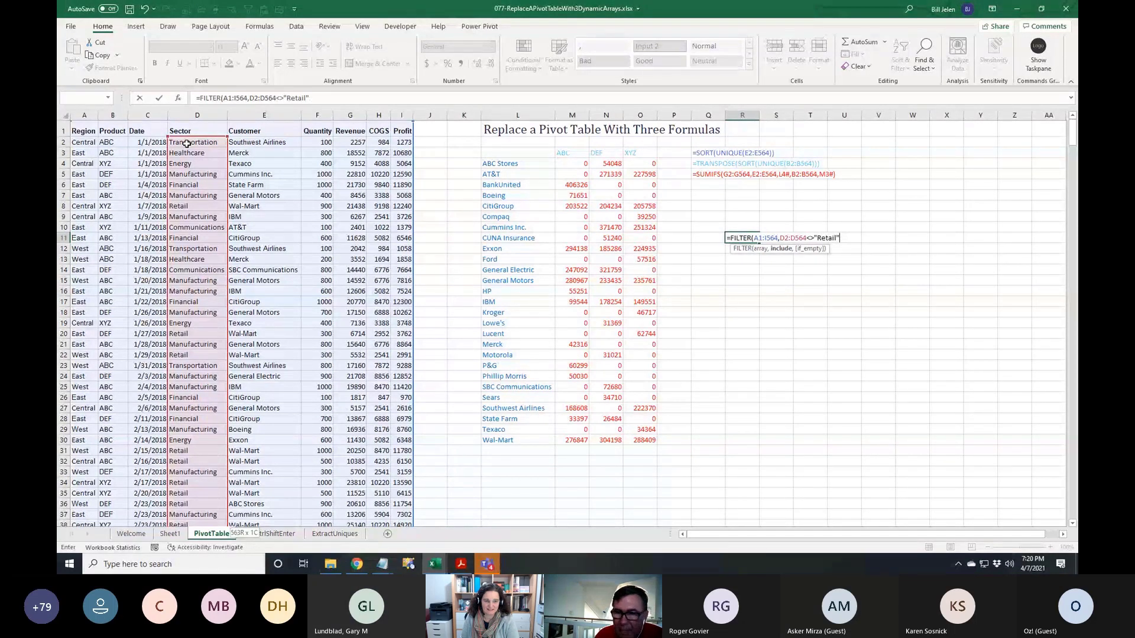
text())
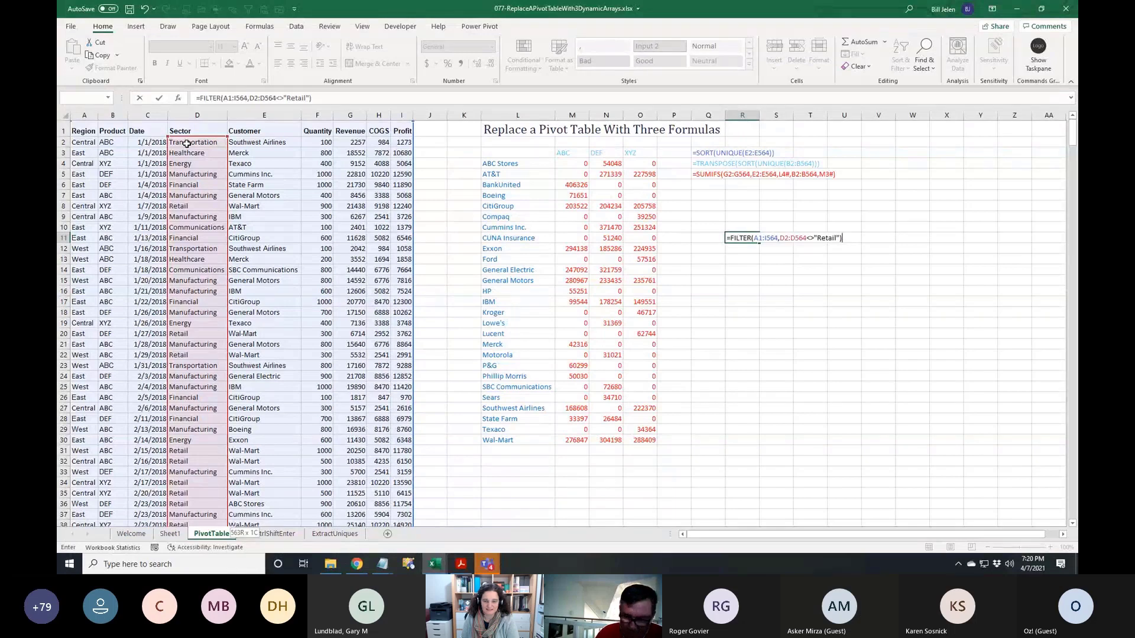
key(super+plus)
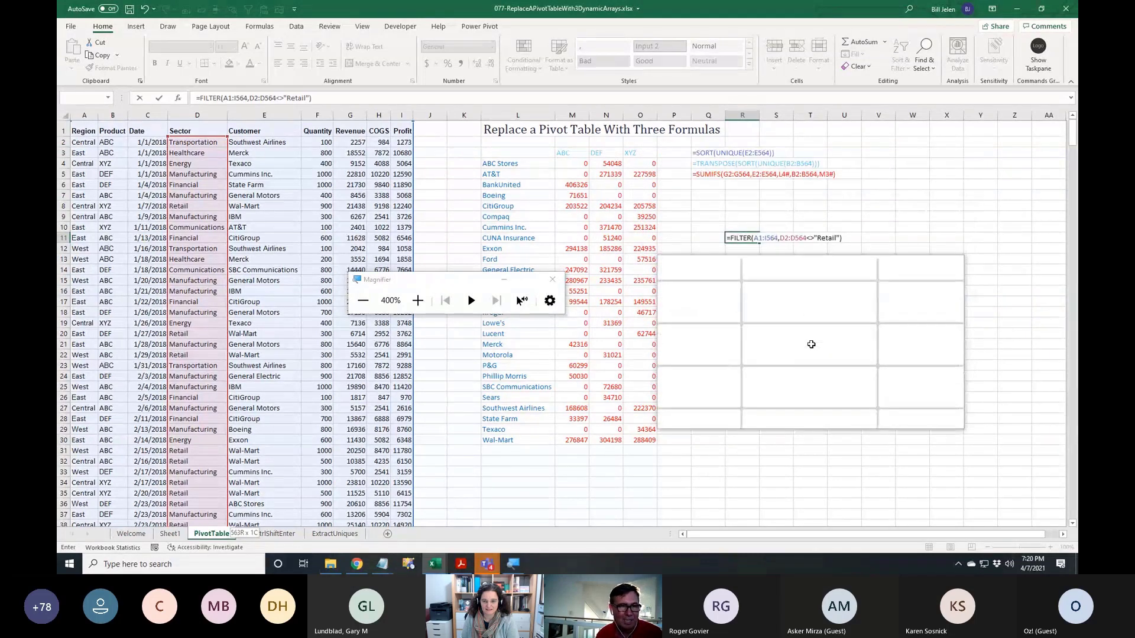
key(super+Escape)
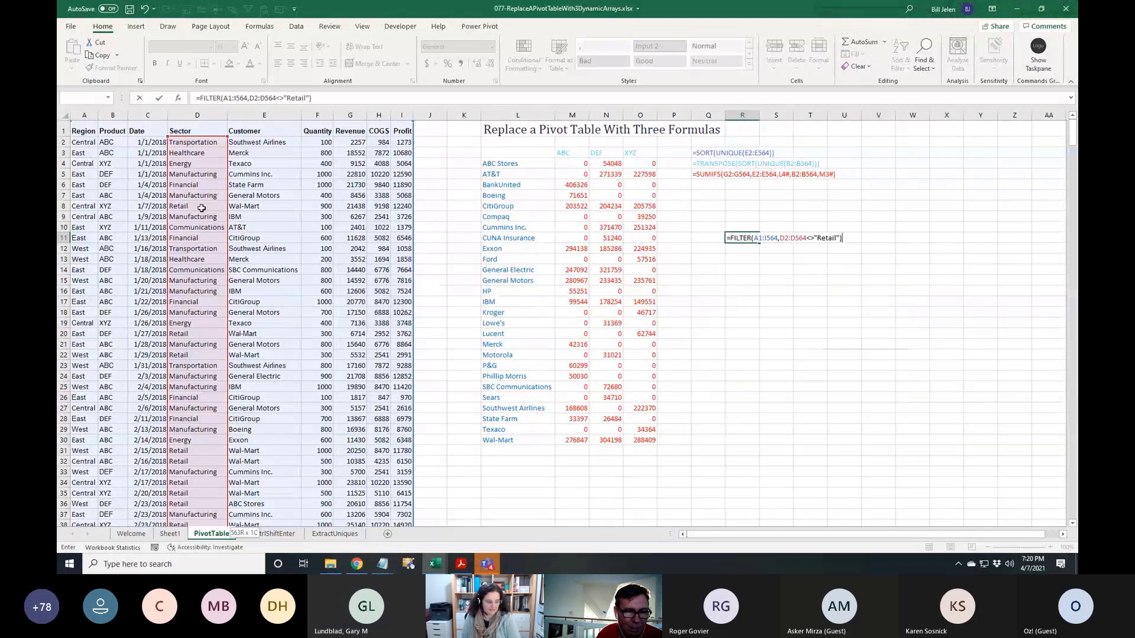
key(Return)
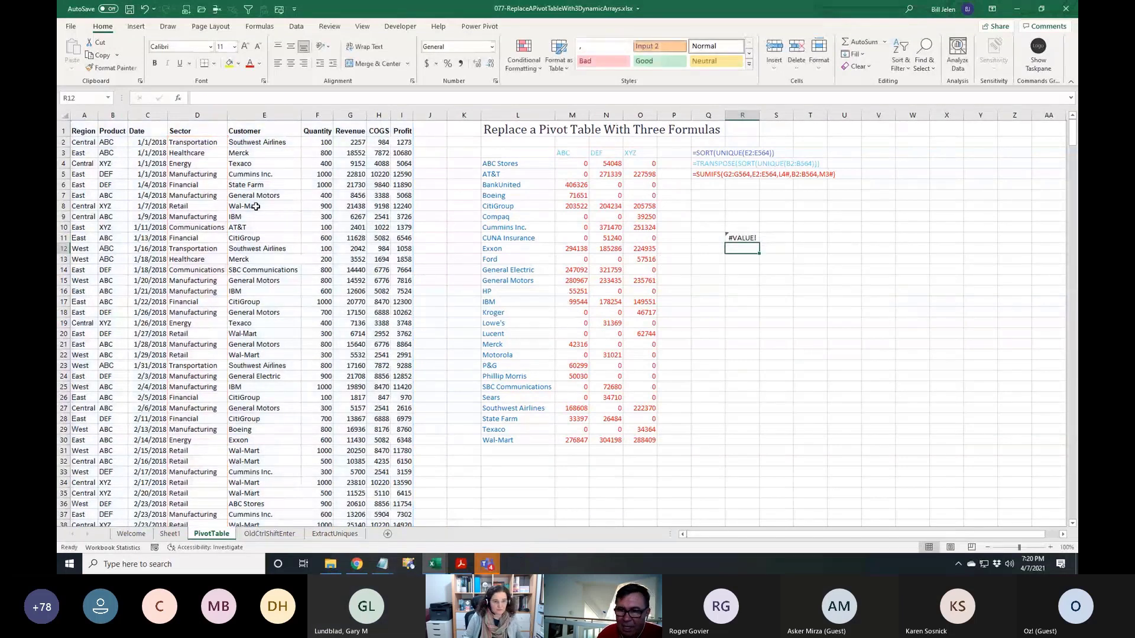
Change the R11 FILTER range to A2:I564 so non-Retail rows spill, then switch to Teams
key(Up)
key(F2)
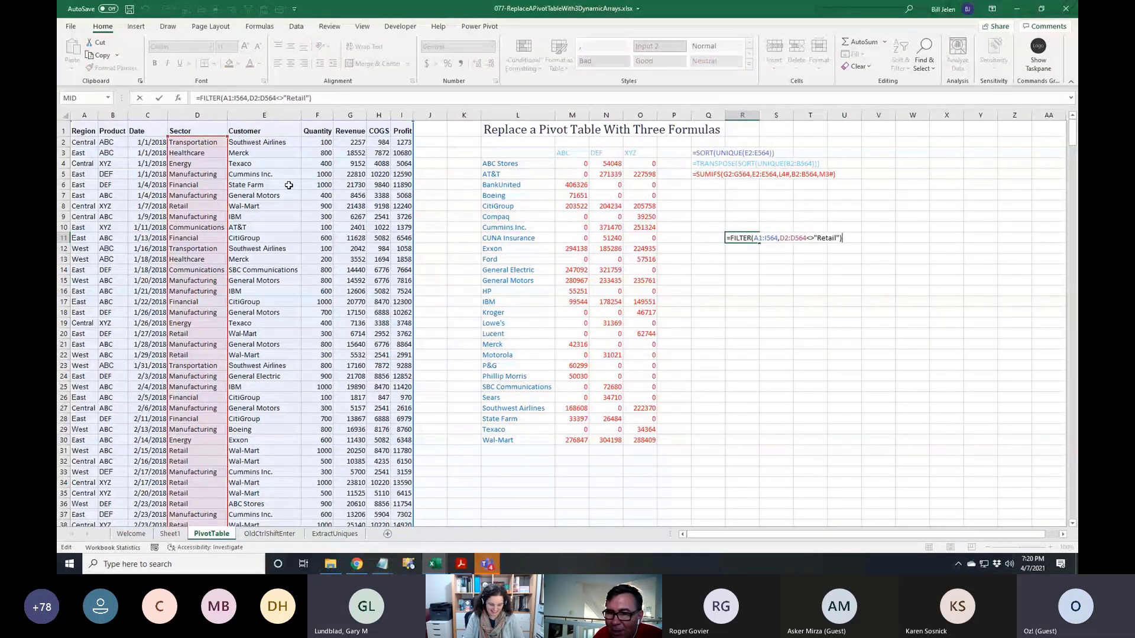
click(762, 238)
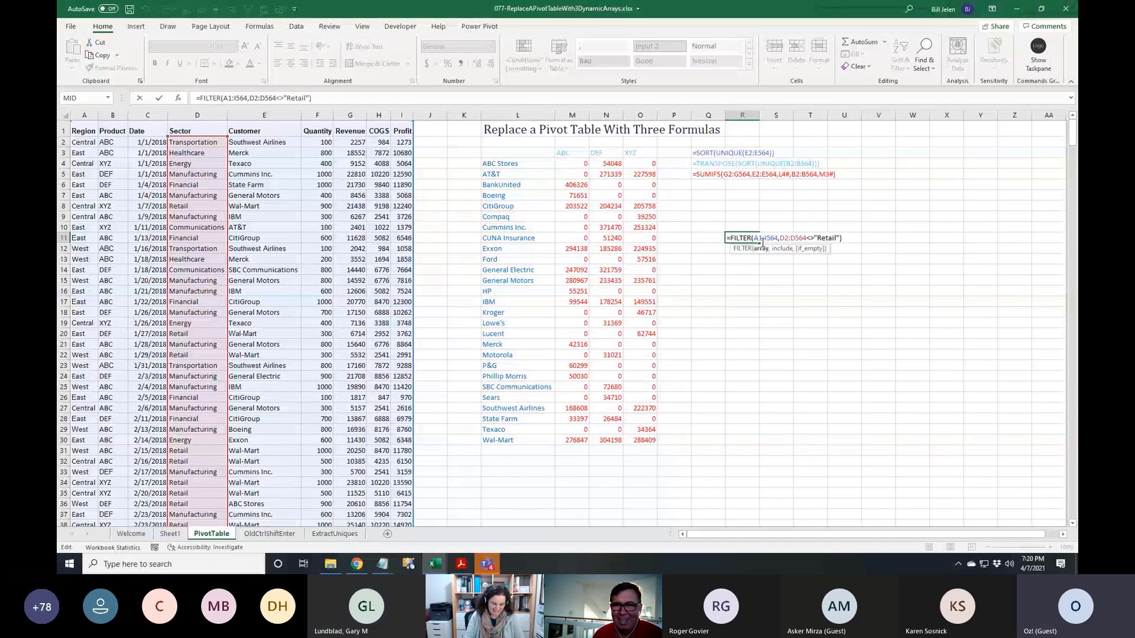
key(BackSpace)
text(2)
key(Return)
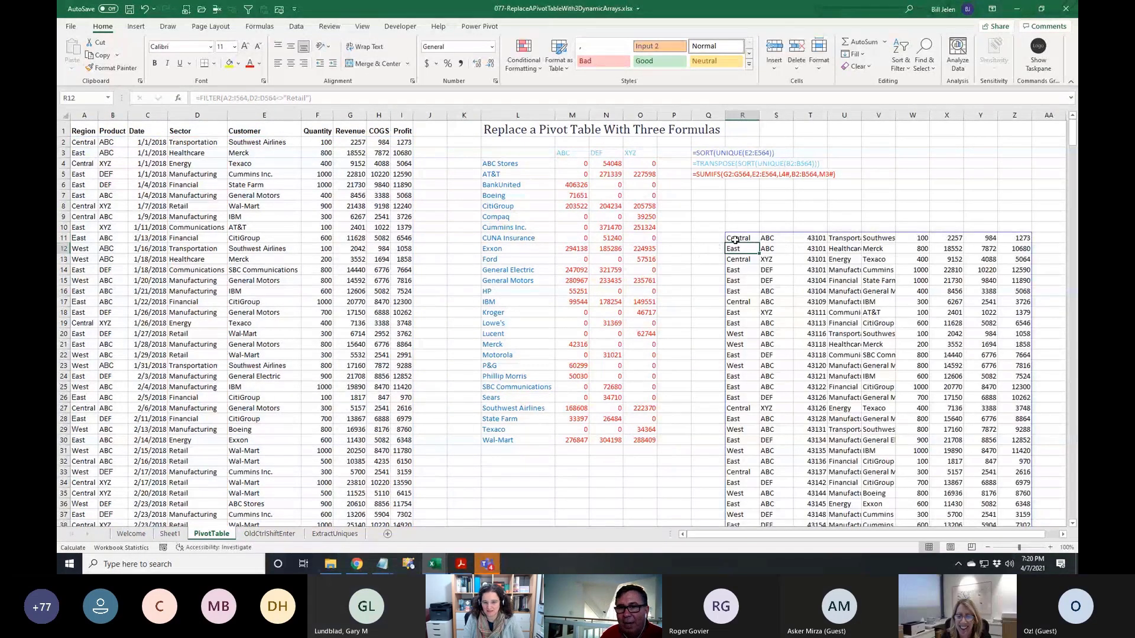
click(736, 240)
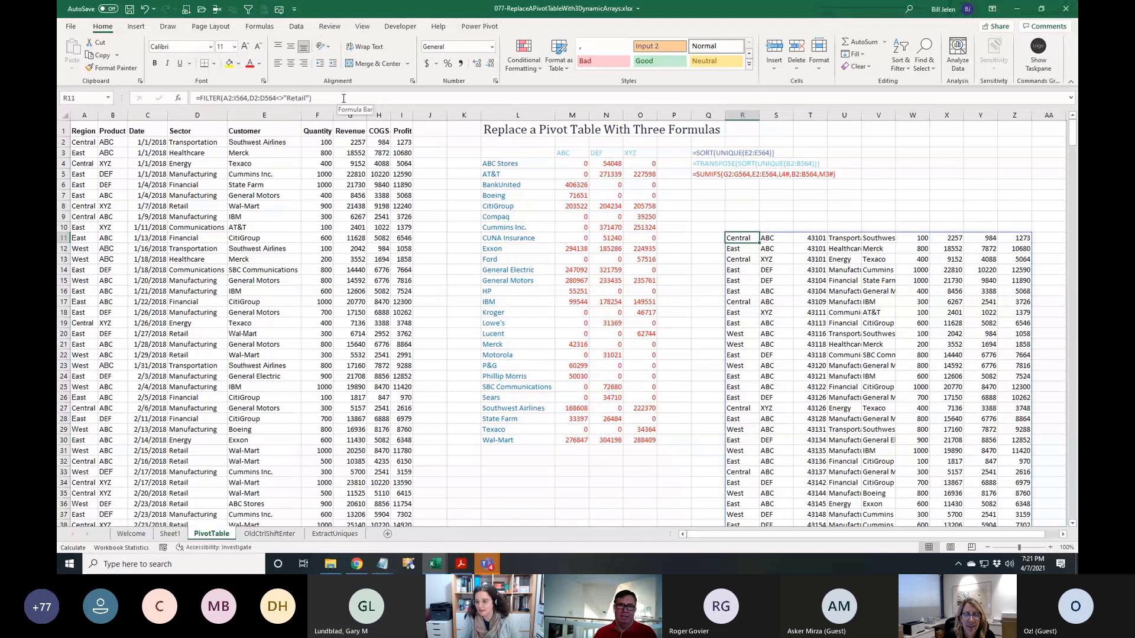
key(alt+Tab)
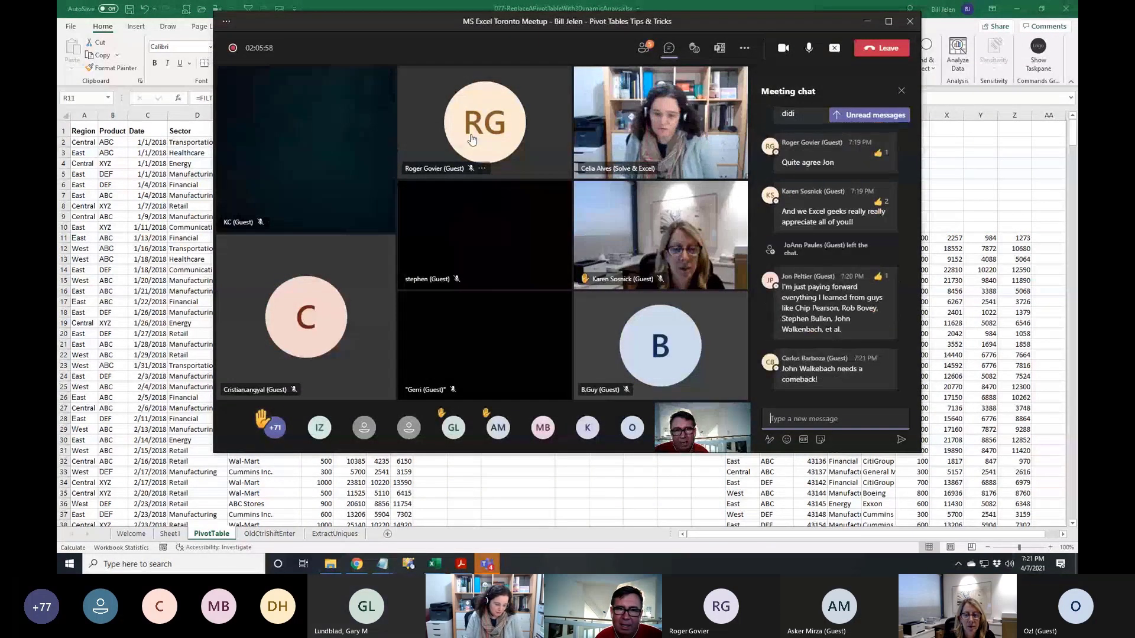
mouse_move(494, 136)
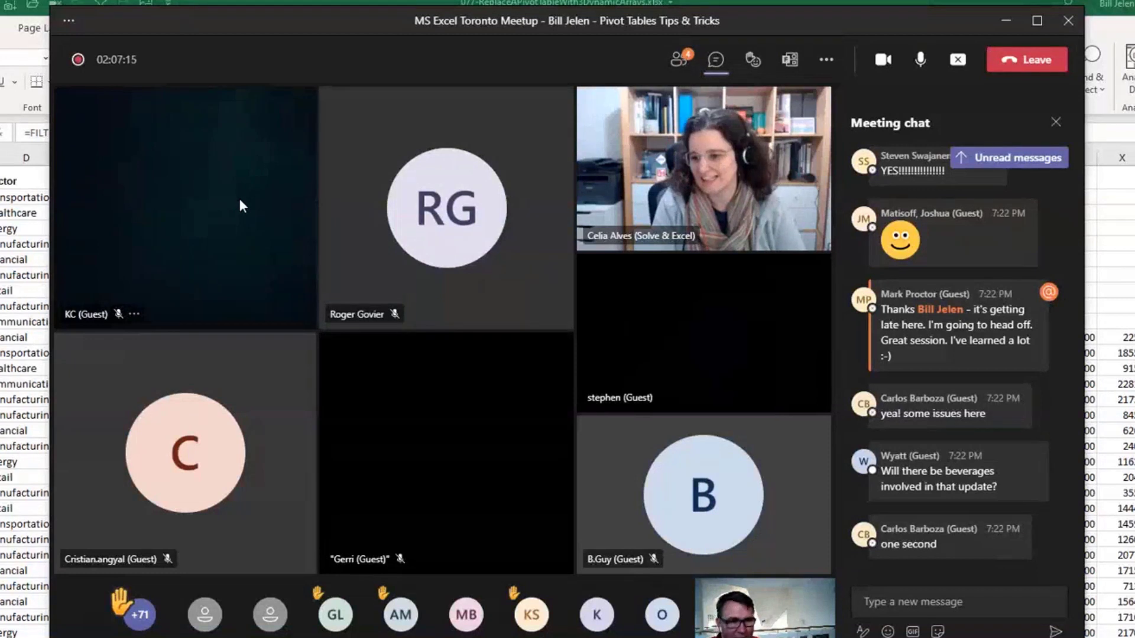
mouse_move(945, 546)
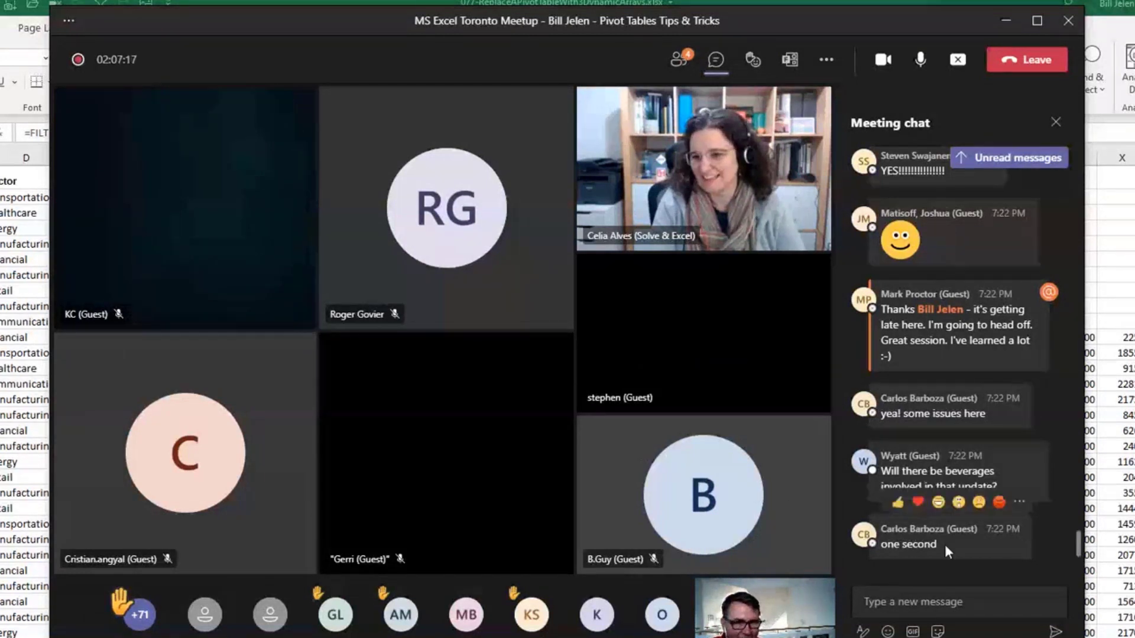
mouse_move(1018, 472)
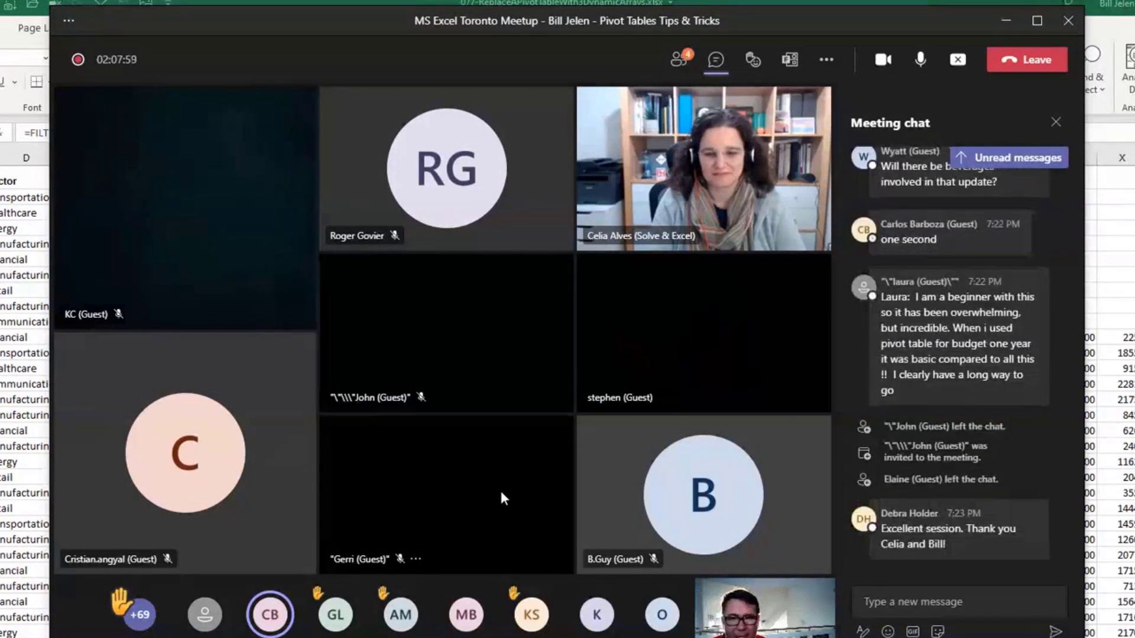
Return to Excel and close the 077 and BC01 workbooks without saving
key(alt+Tab)
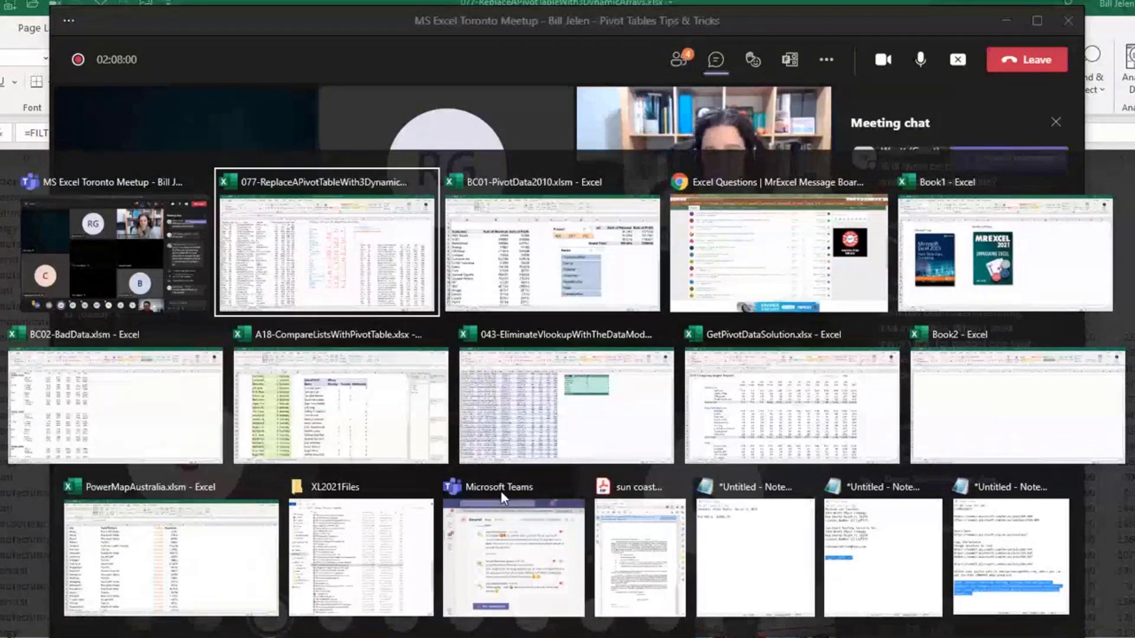
key(alt+Tab)
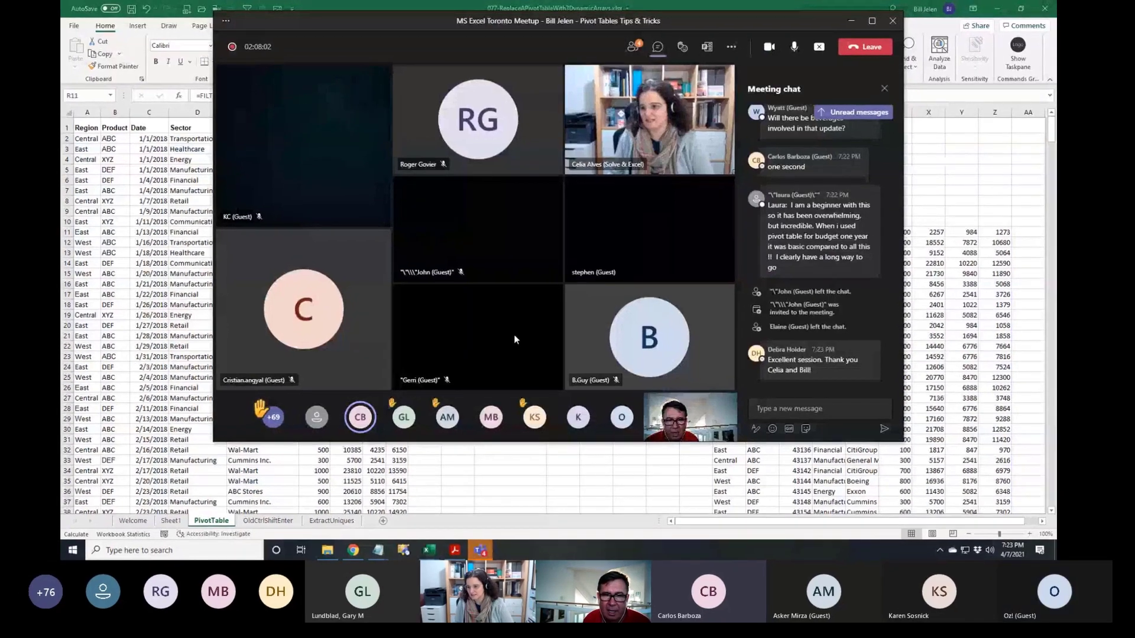
key(alt+Tab)
click(385, 177)
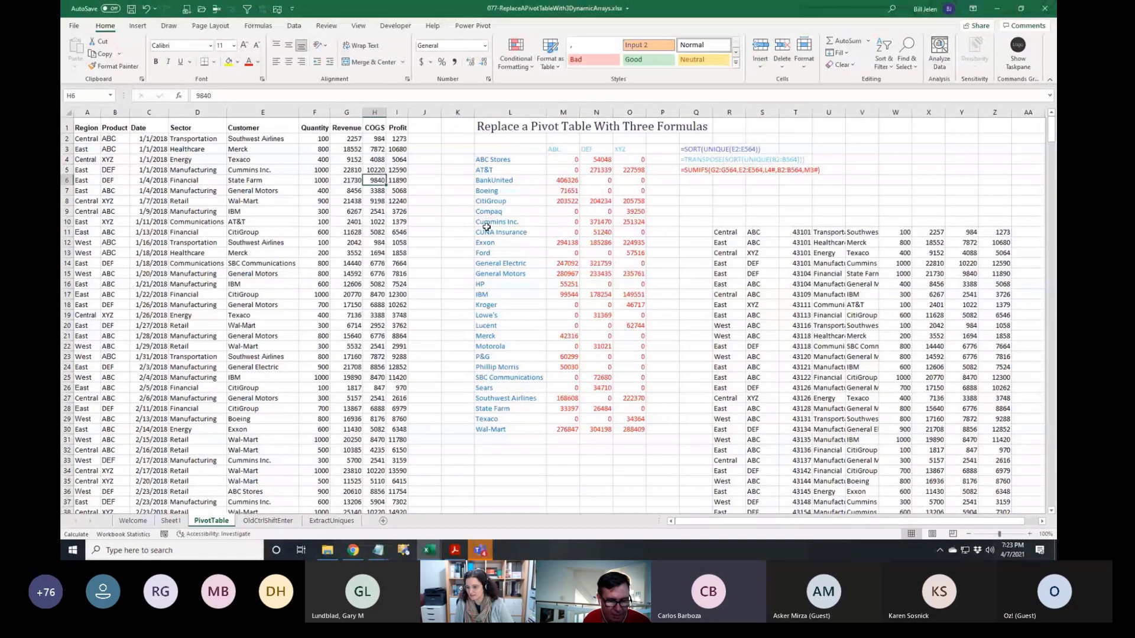
key(alt+f)
key(c)
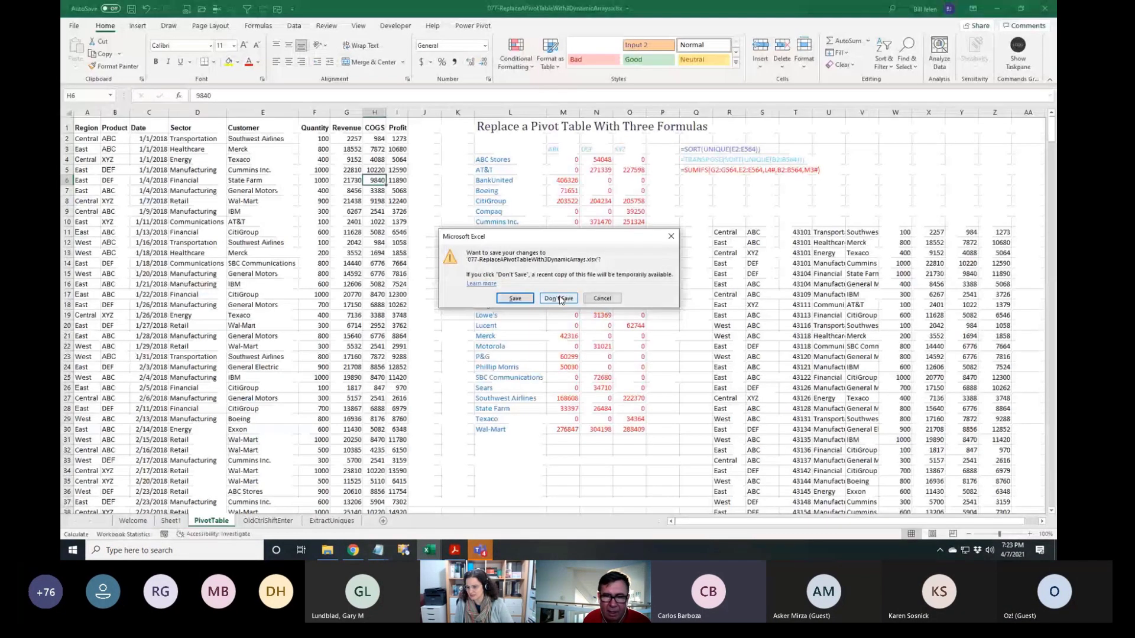
click(559, 298)
key(alt+f)
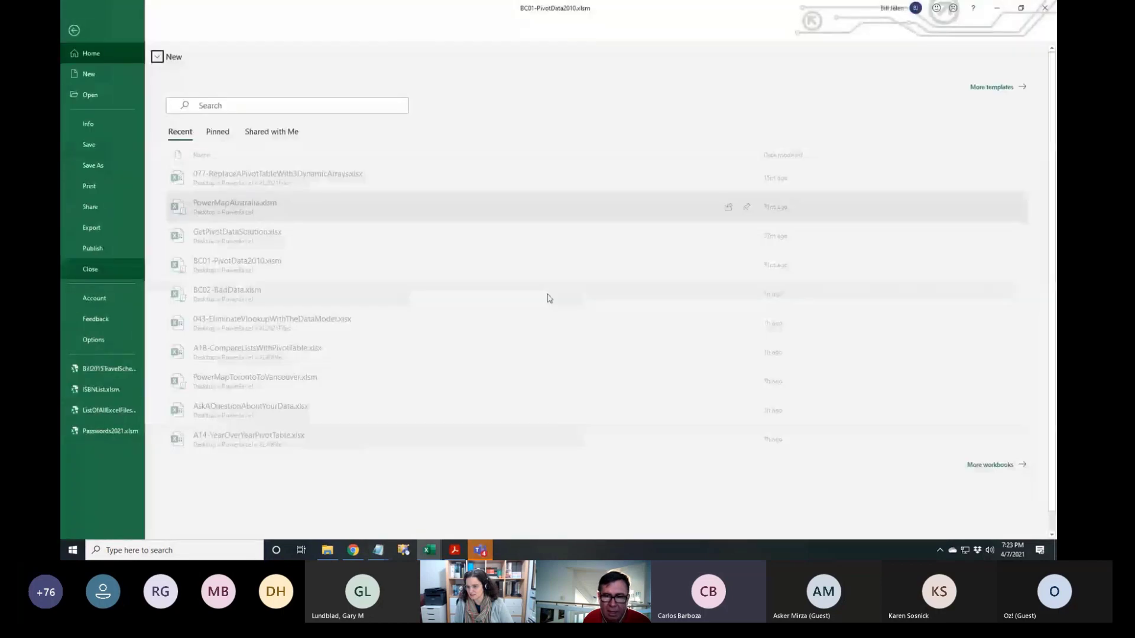
key(c)
click(559, 298)
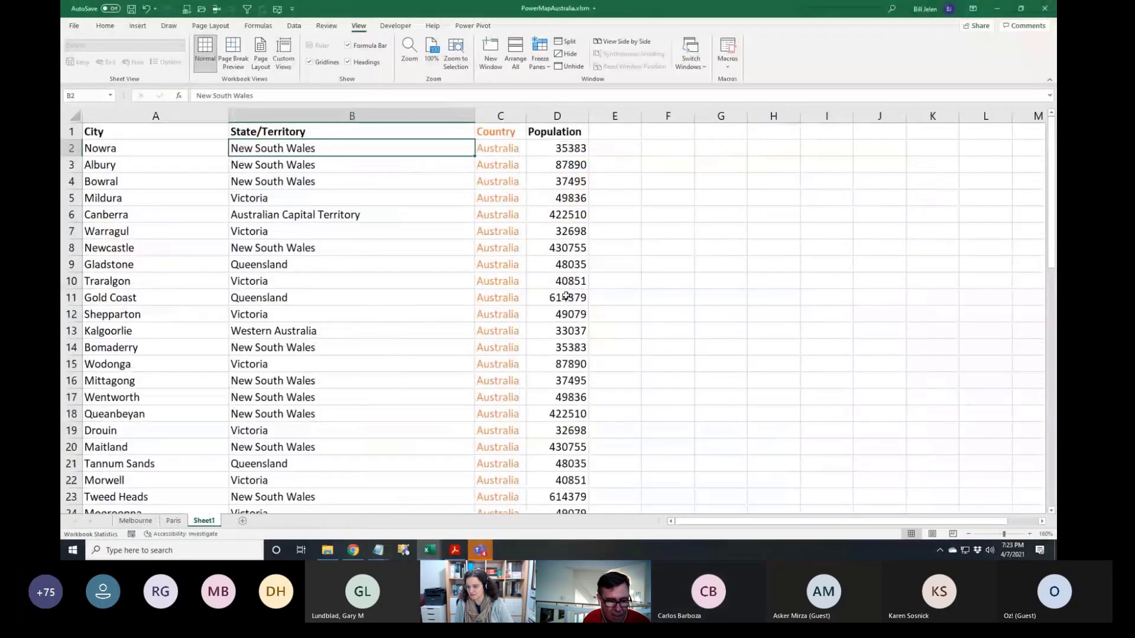
Close PowerMapAustralia, Book2, GetPivotDataSolution, 043, A18 and BC02-BadData without saving, then return to Teams
key(alt+f)
key(c)
click(556, 296)
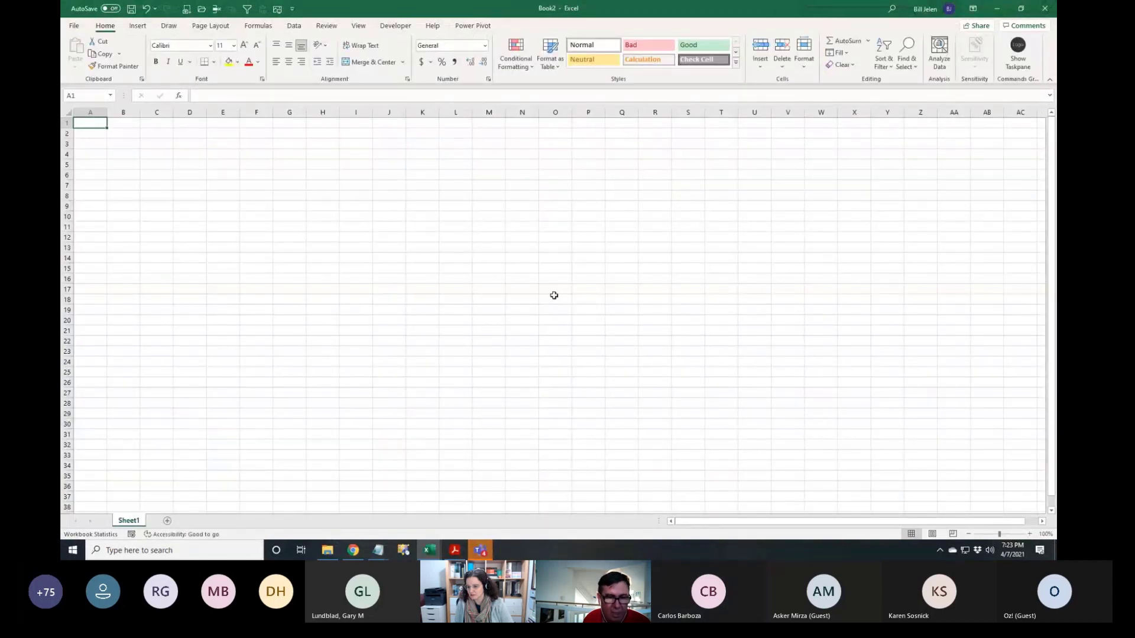
key(alt+f)
key(c)
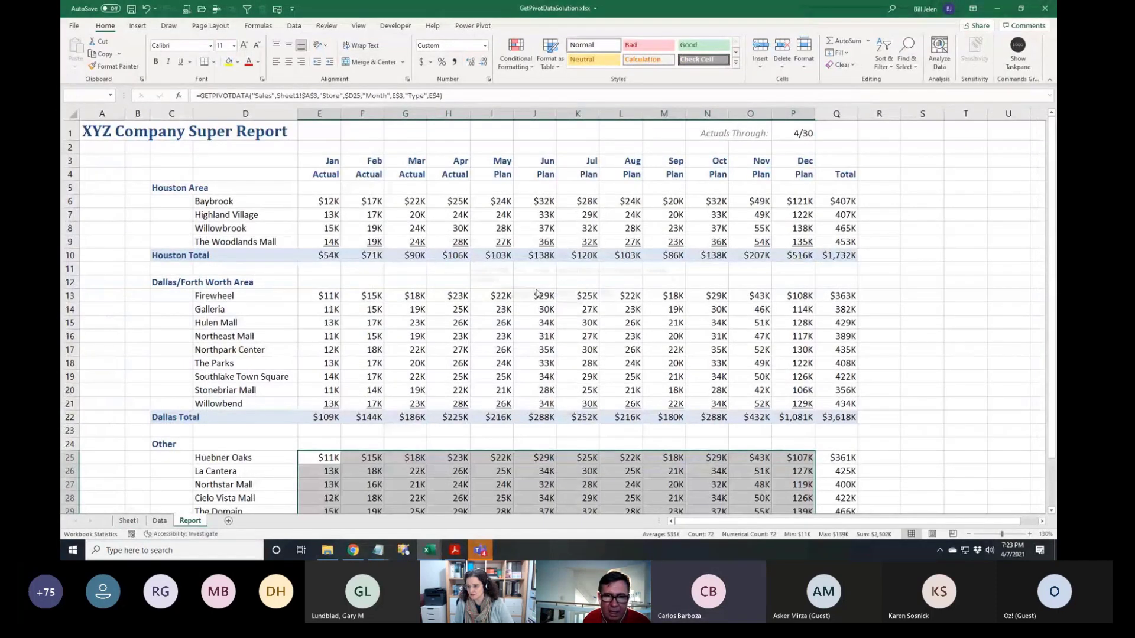
key(alt+f)
key(c)
click(554, 291)
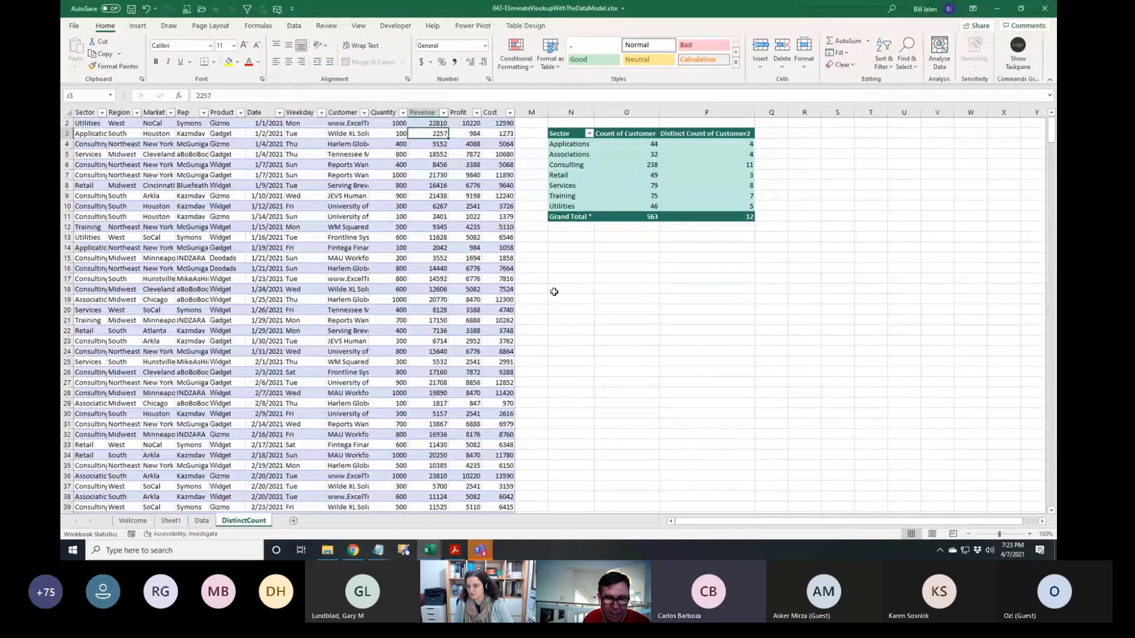
key(ctrl+w)
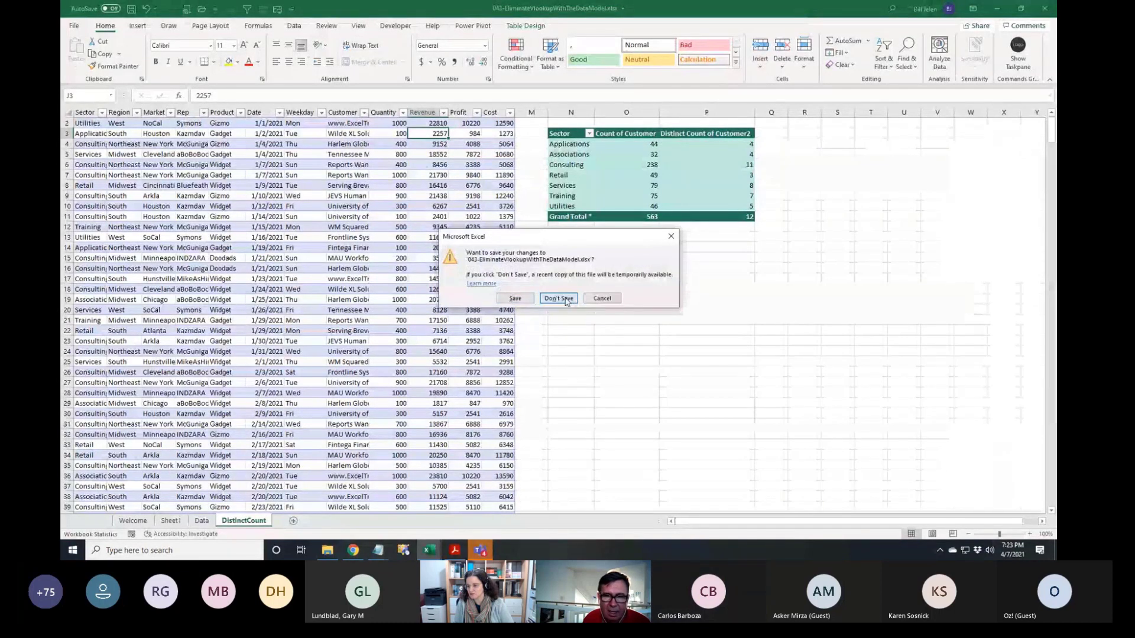
click(559, 299)
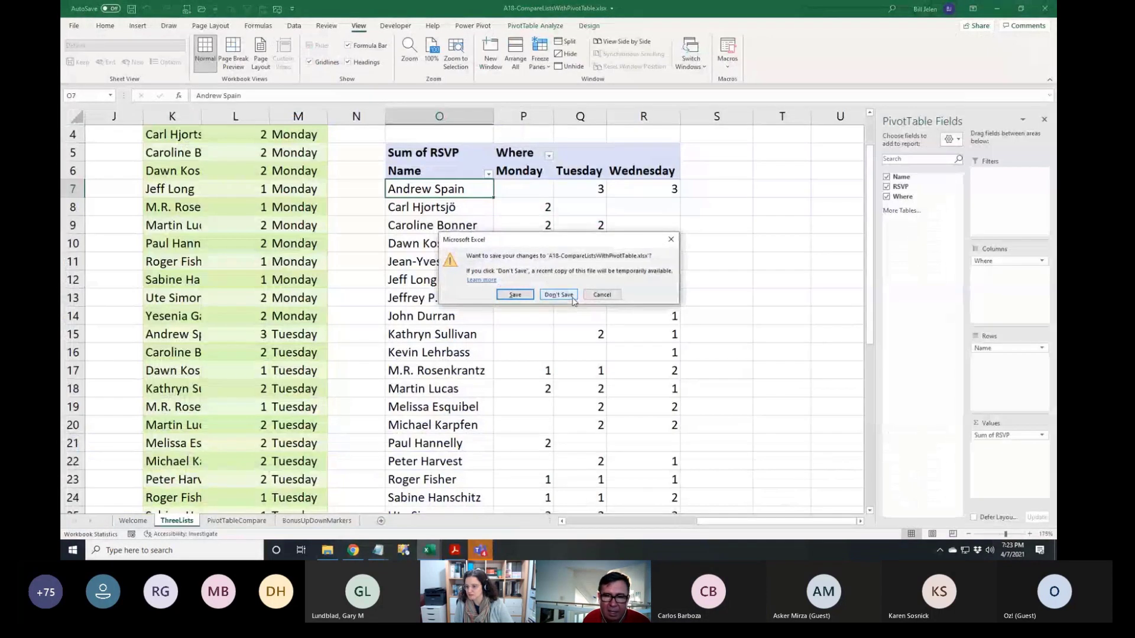
click(559, 299)
key(ctrl+w)
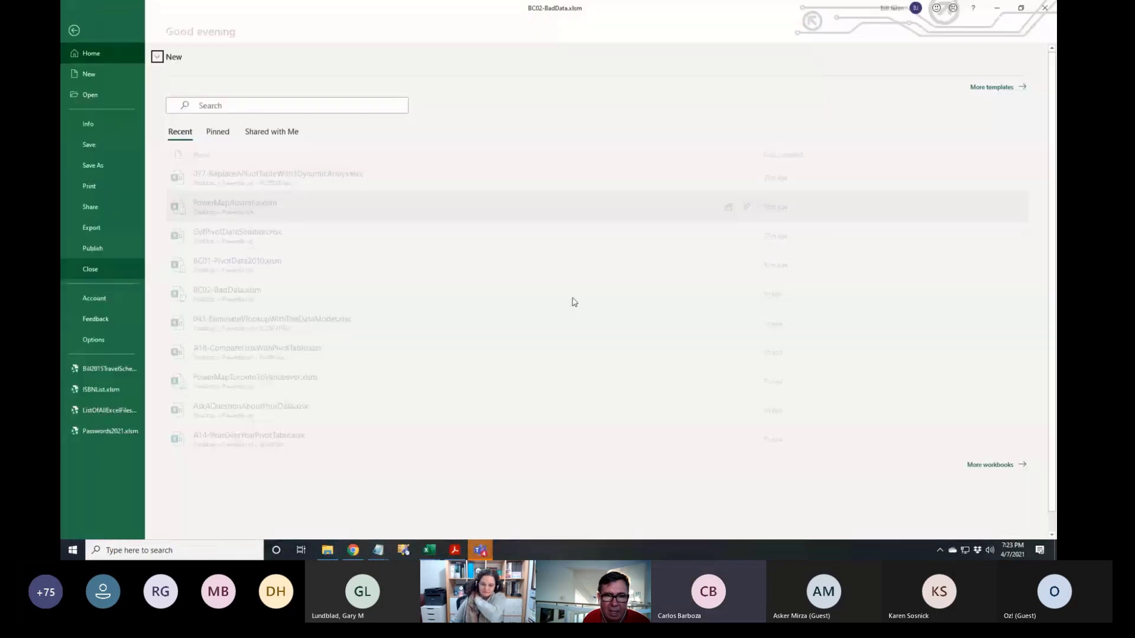
key(alt+Tab)
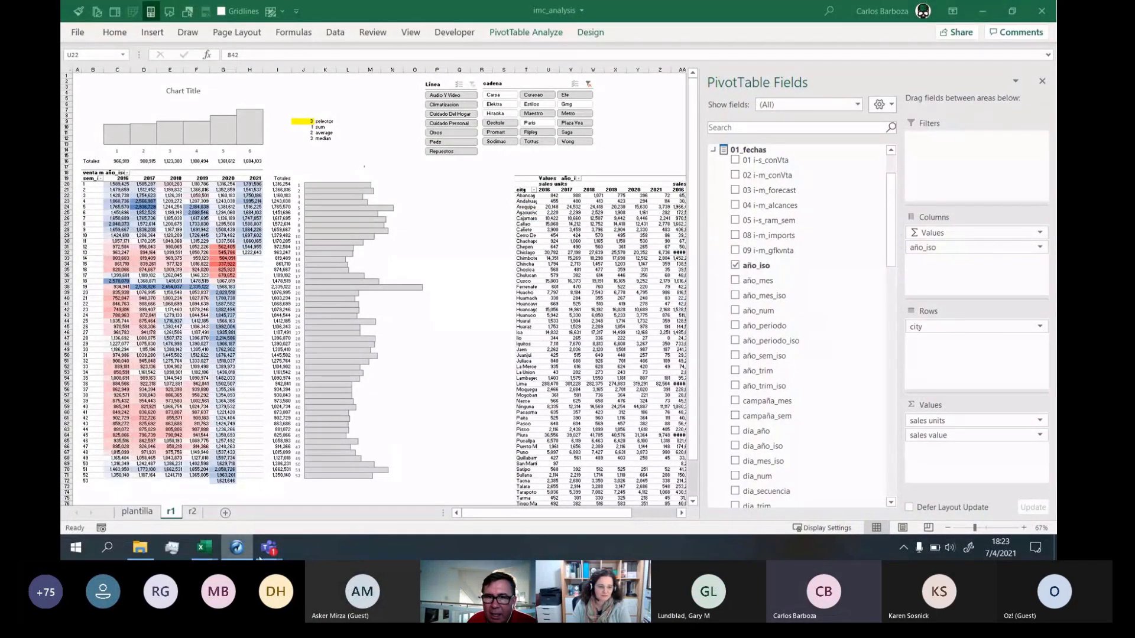
Activate the shared imc_analysis Excel window and scroll right to the city-by-year pivot
mouse_move(269, 554)
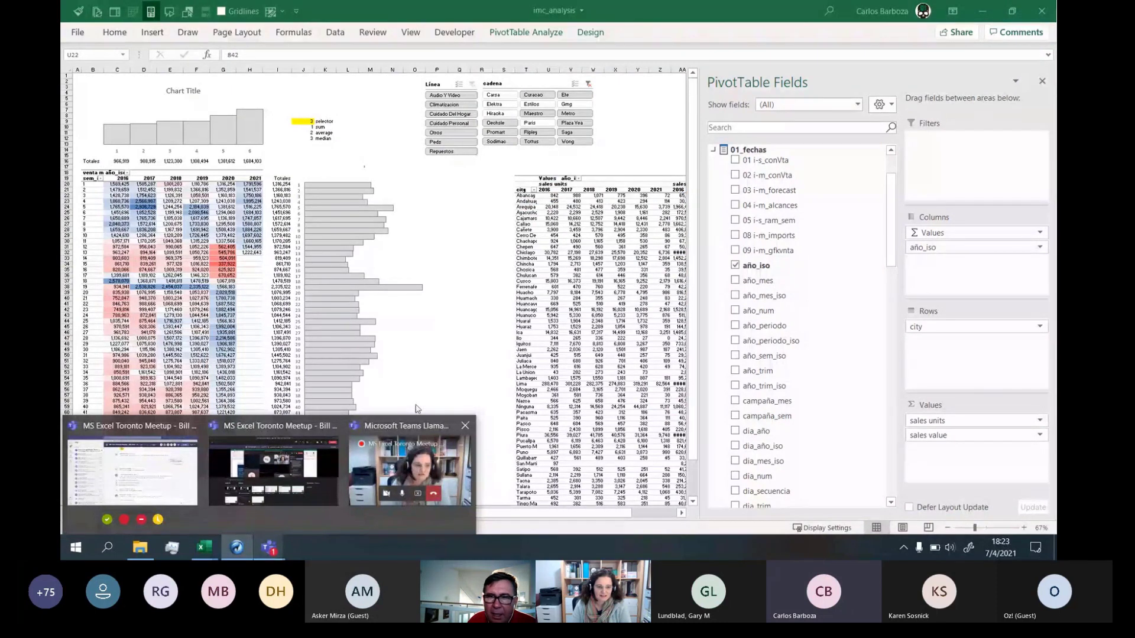
click(572, 517)
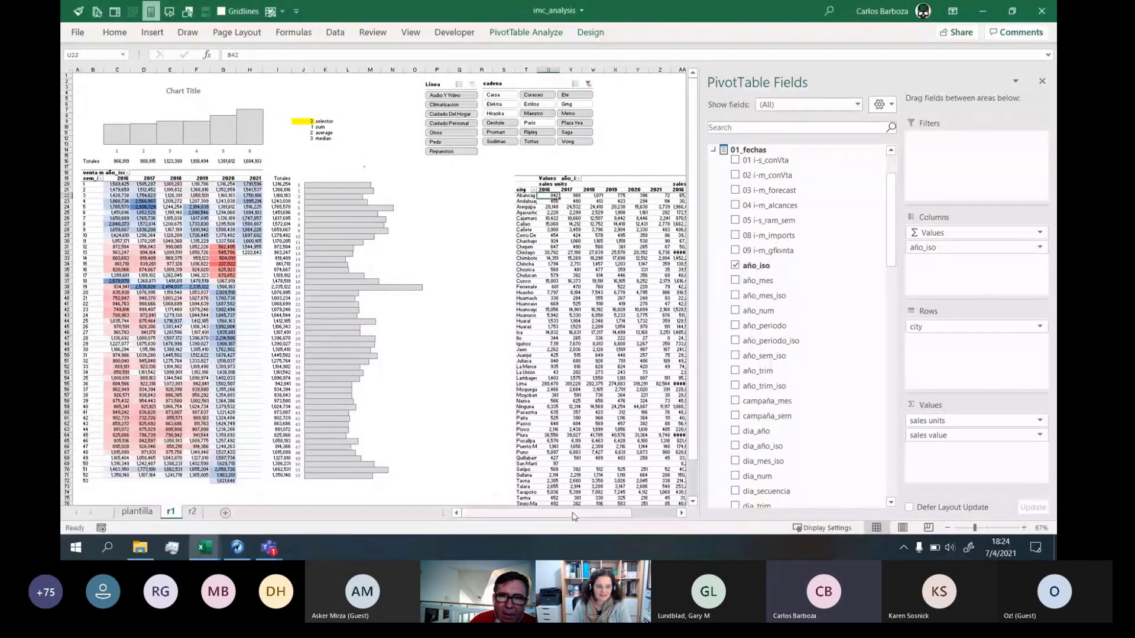
drag(577, 513, 619, 518)
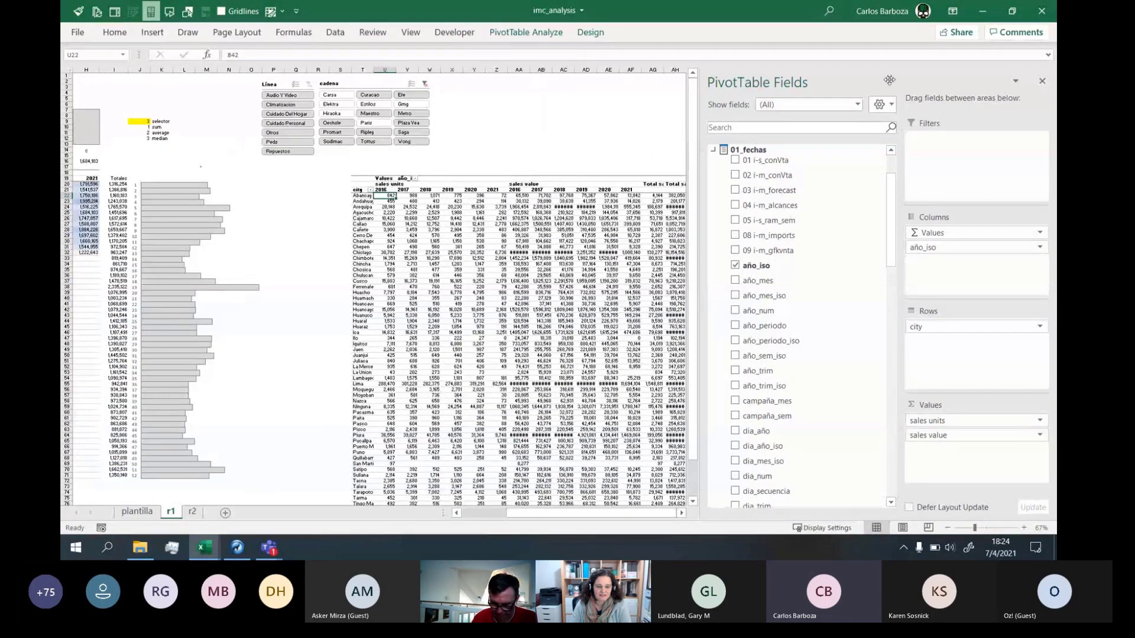
Float the PivotTable Fields pane, move and resize it, then dock it back on the right
drag(881, 82, 840, 93)
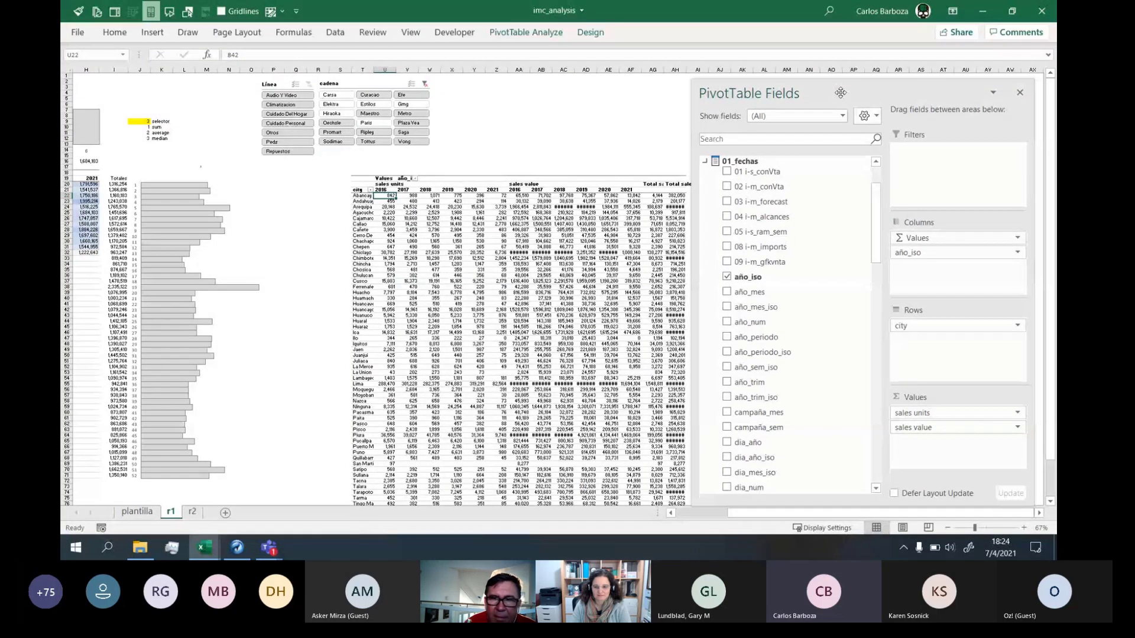
drag(840, 93, 354, 18)
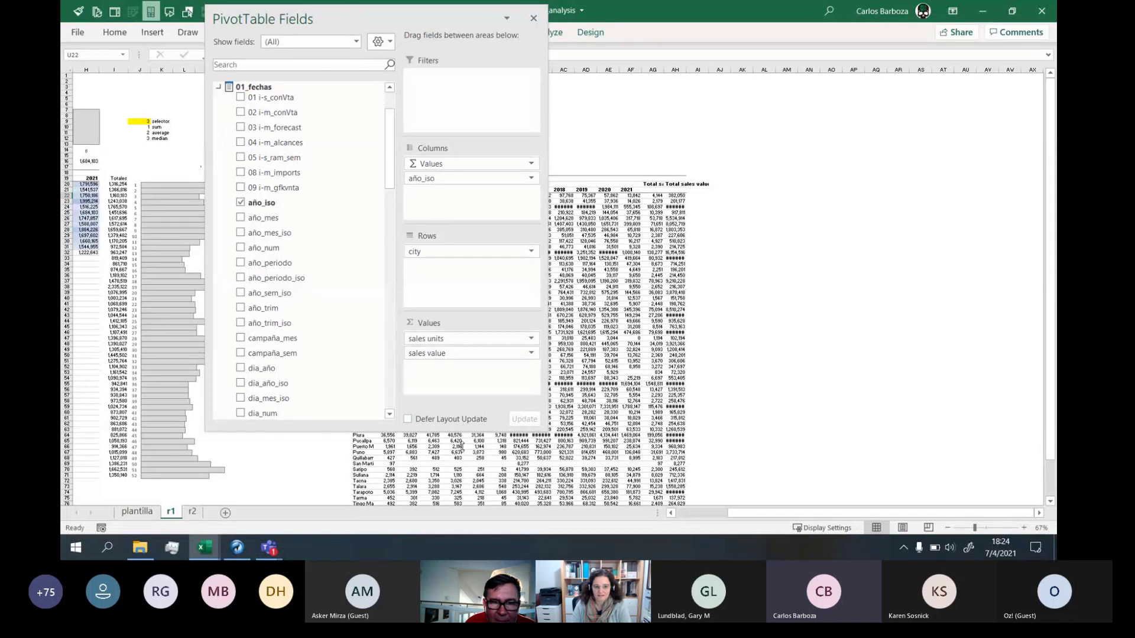
drag(461, 445, 440, 473)
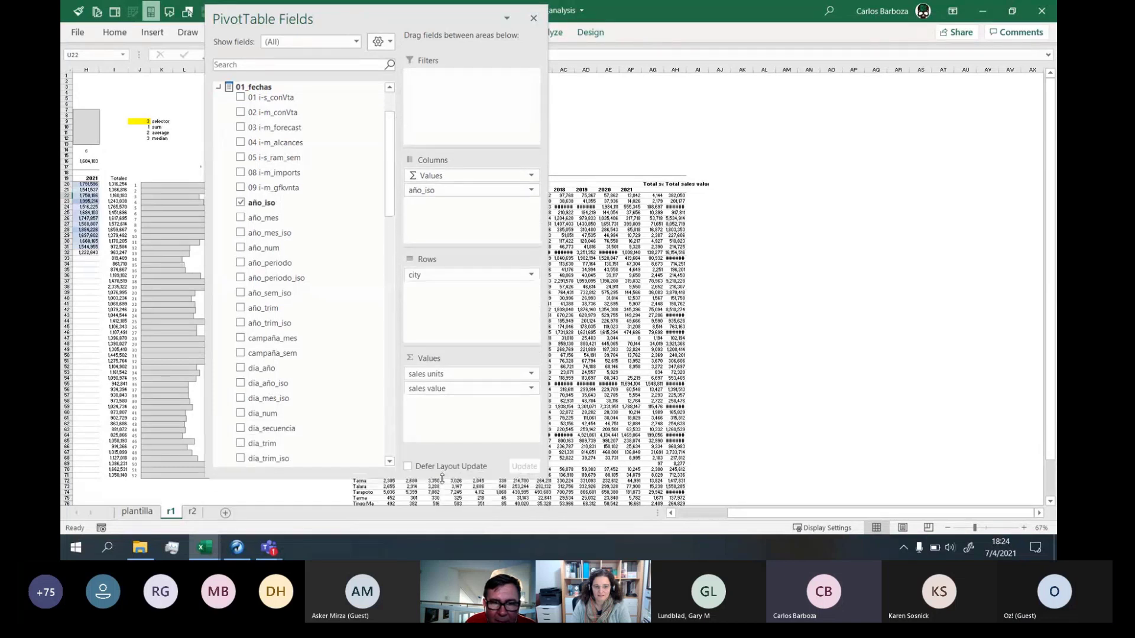
drag(377, 21, 855, 102)
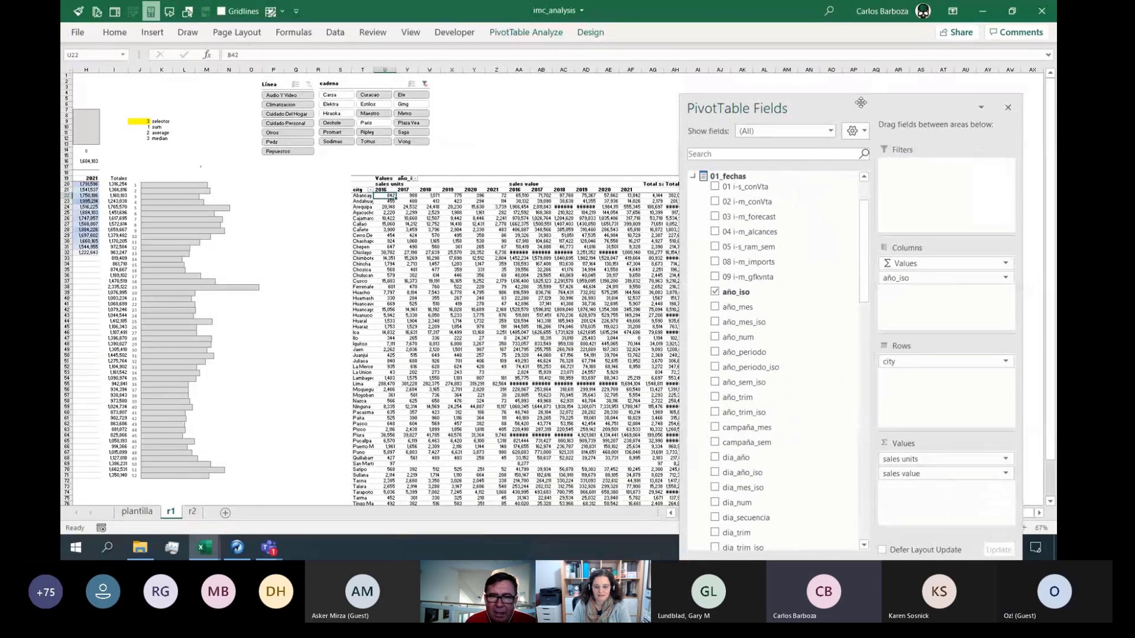
double_click(856, 107)
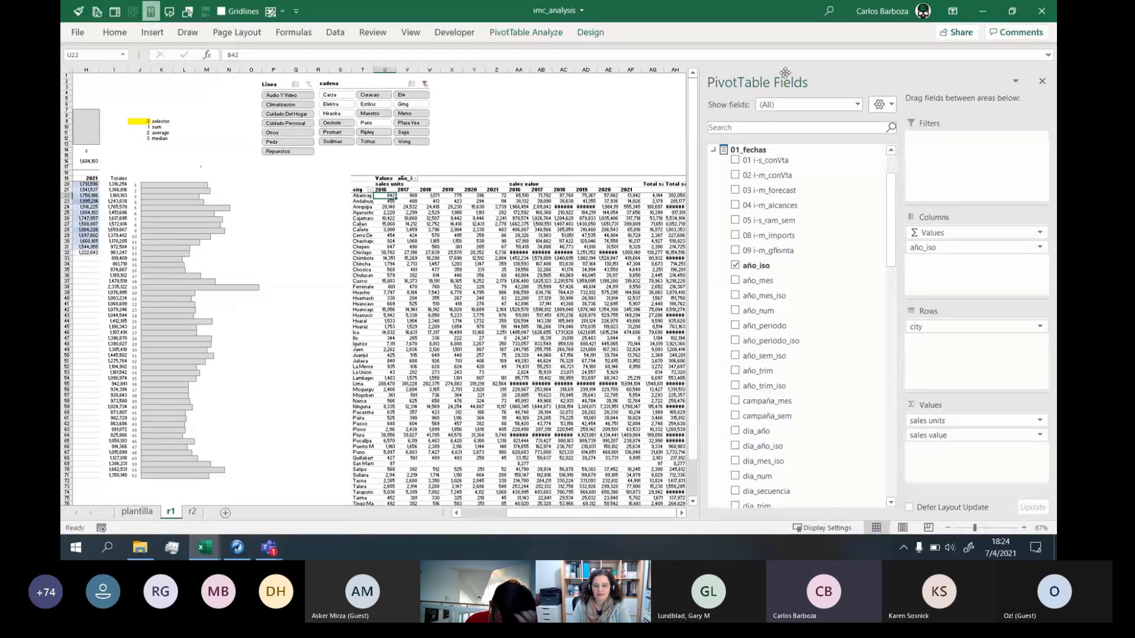
Pin the ribbon, float and resize the field list, re-collapse the ribbon, and dock the list left
click(116, 34)
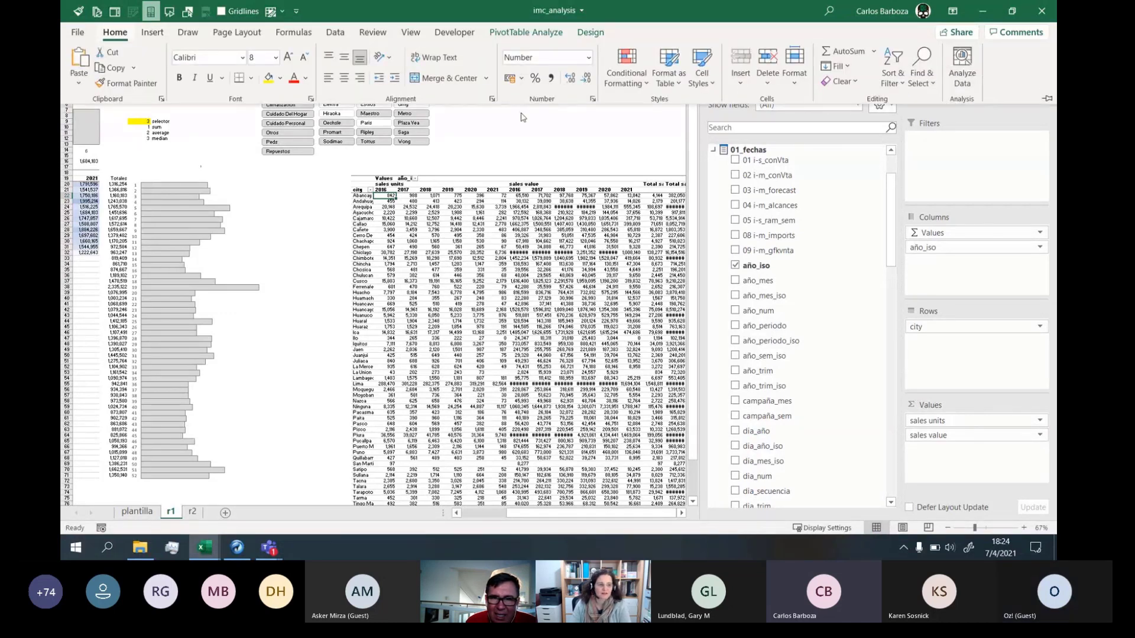
click(1046, 90)
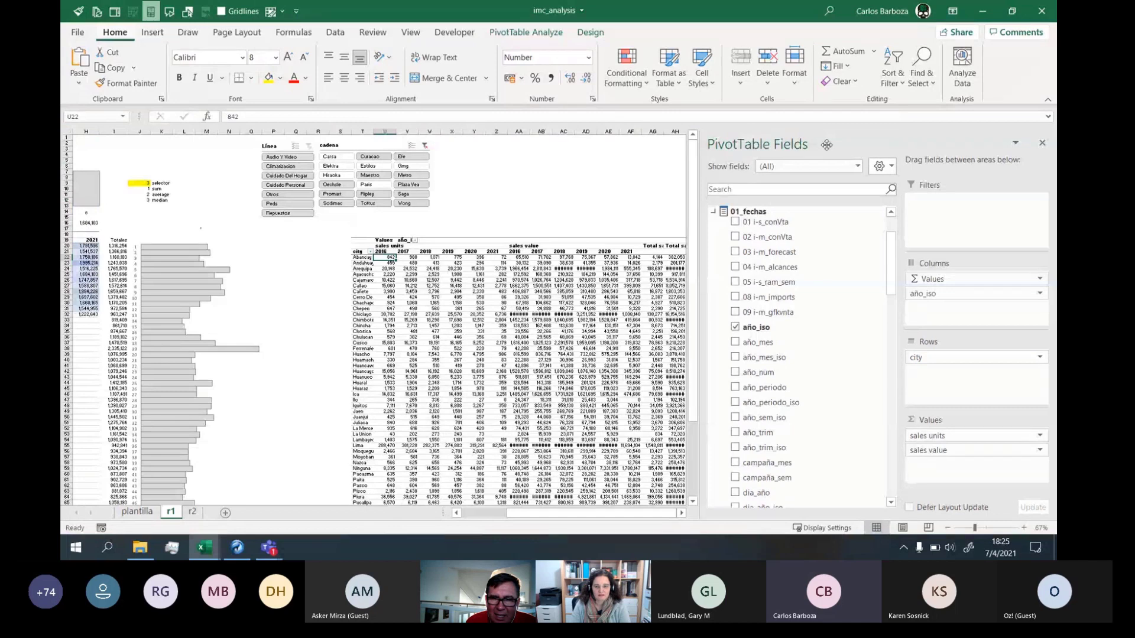
drag(826, 145, 511, 23)
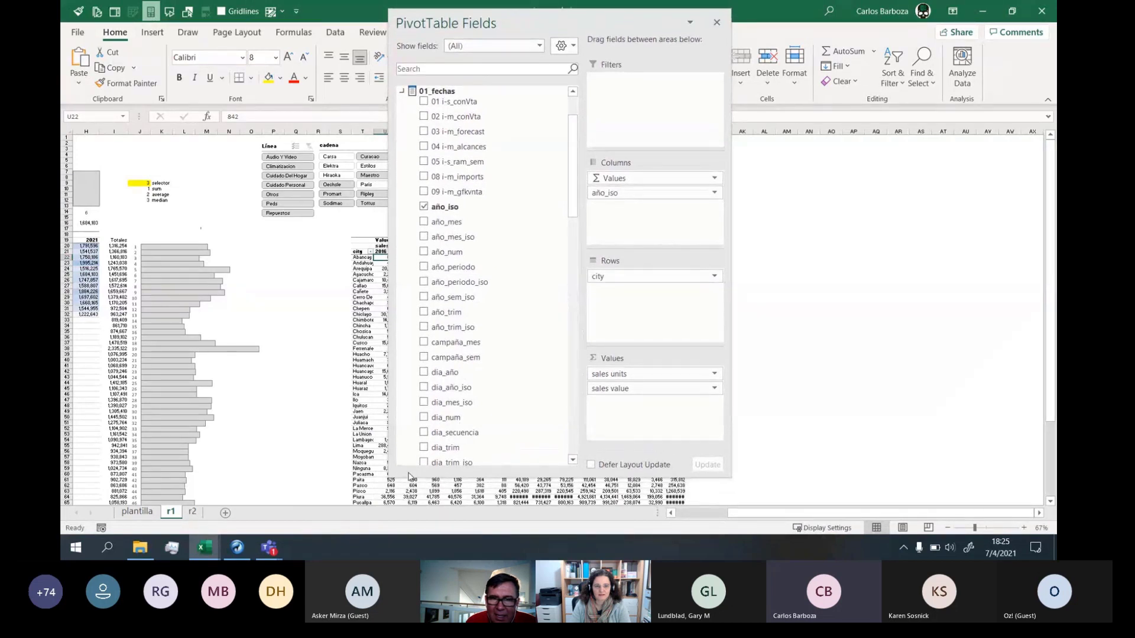
drag(394, 474, 300, 531)
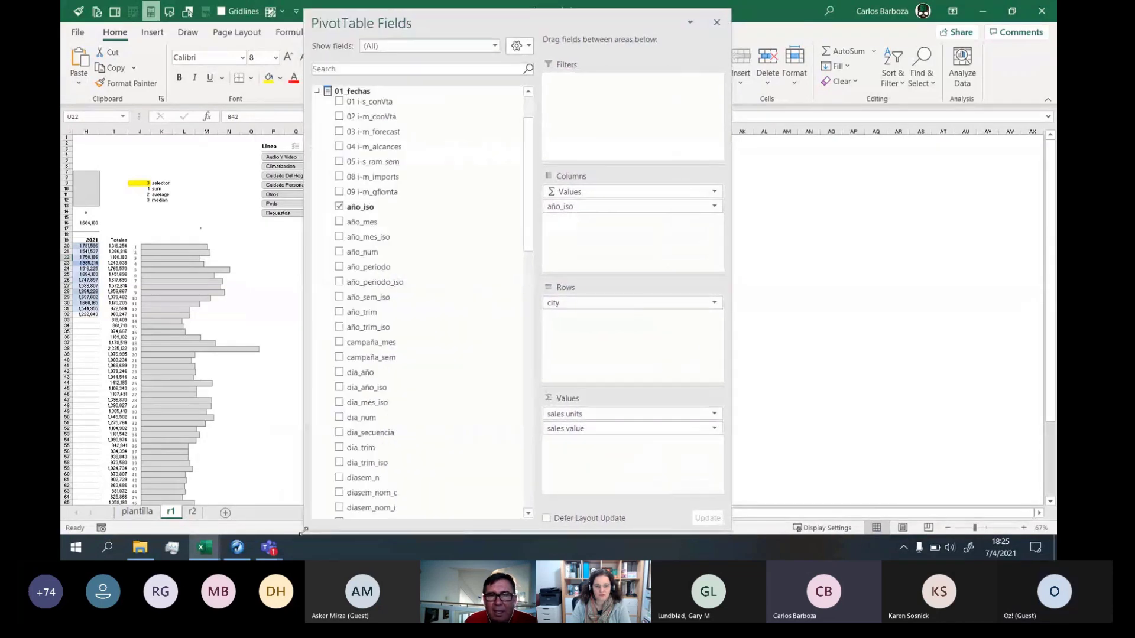
drag(609, 23, 901, 51)
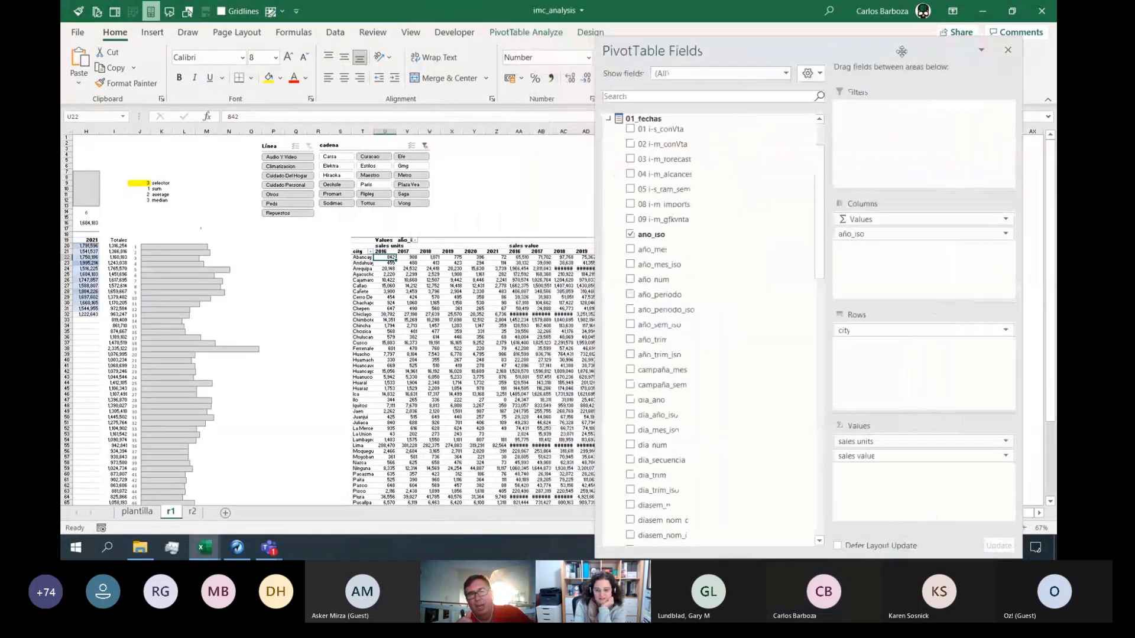
double_click(120, 35)
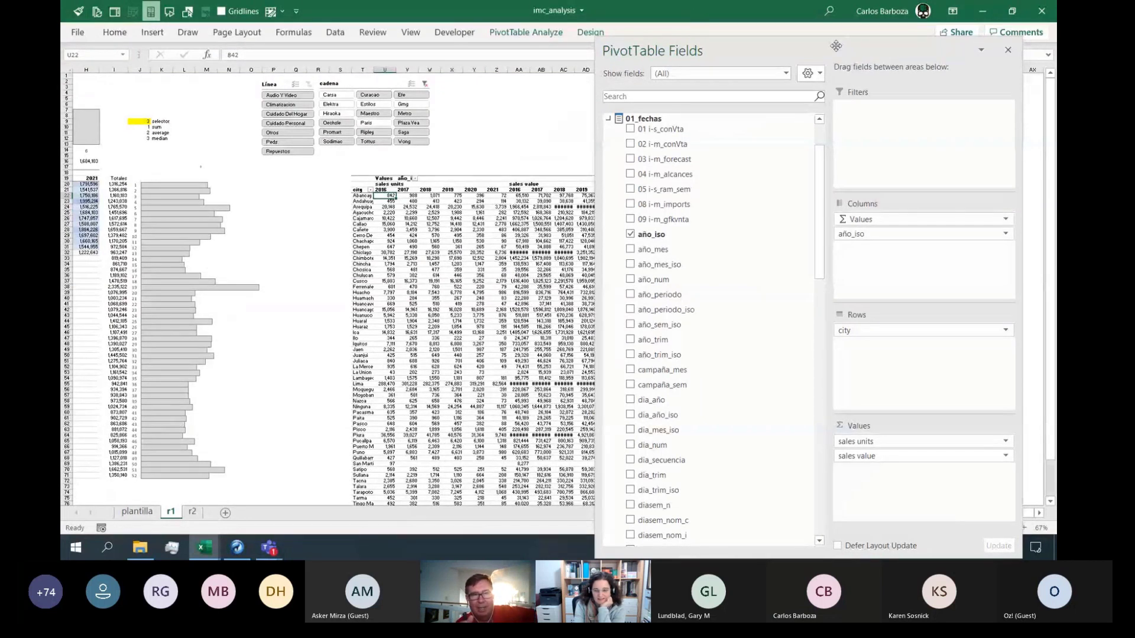
drag(836, 45, 66, 84)
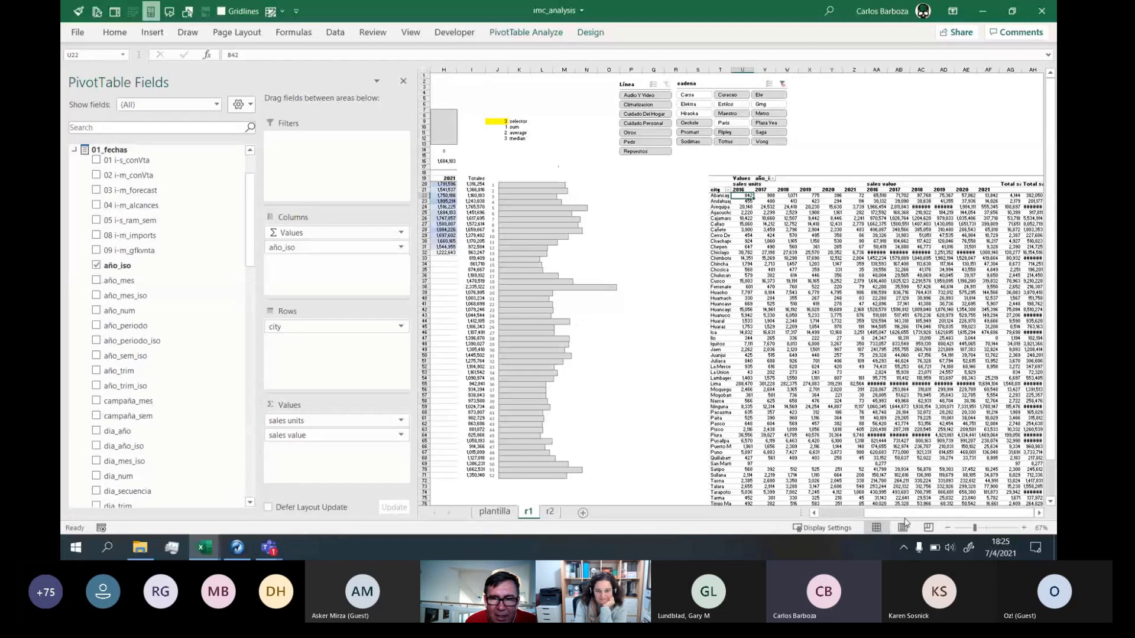
Bring the city-by-year pivot table into view and settle the sheet zoom at 110%
click(1039, 513)
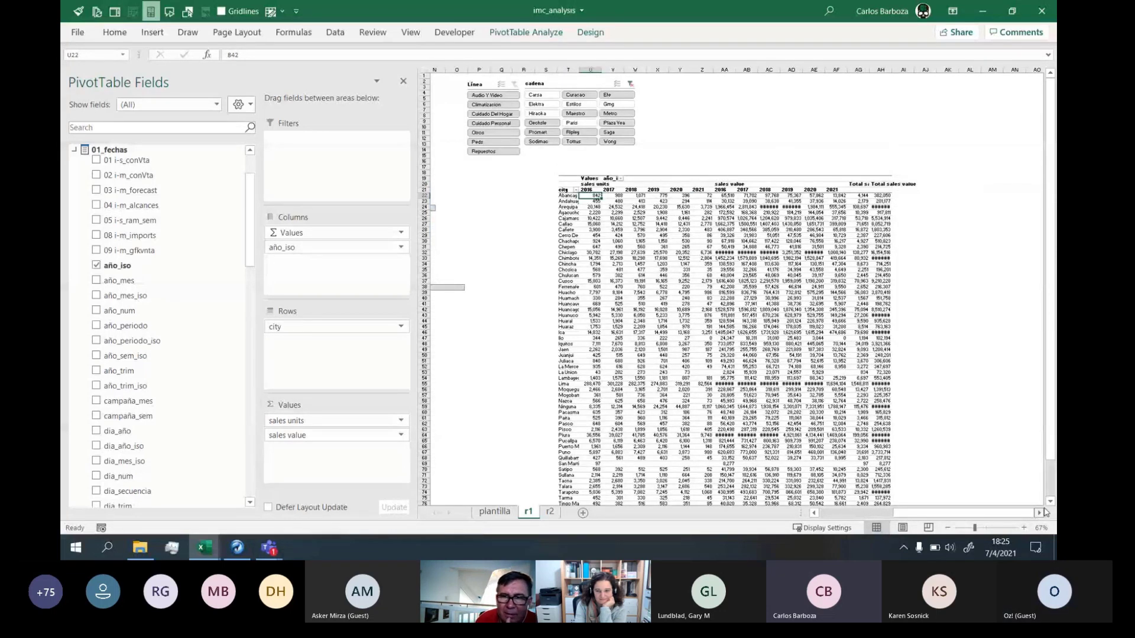
click(1044, 512)
scroll(593, 213, up, 6)
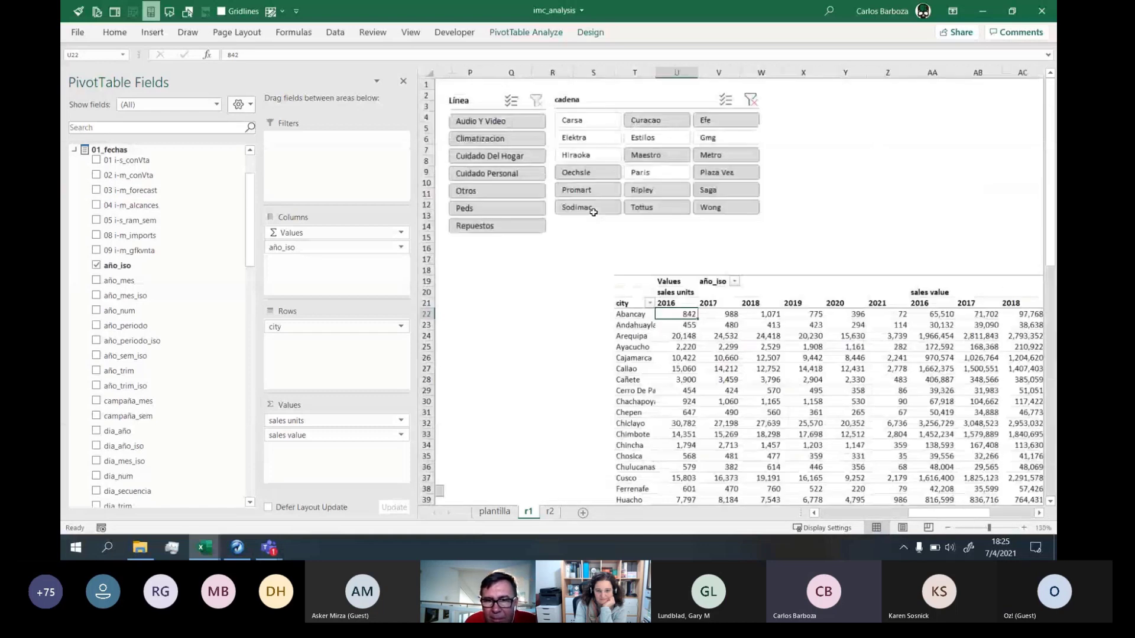
key(Right)
key(Right)
key(Right)
key(Right)
key(Right)
key(Right)
key(Right)
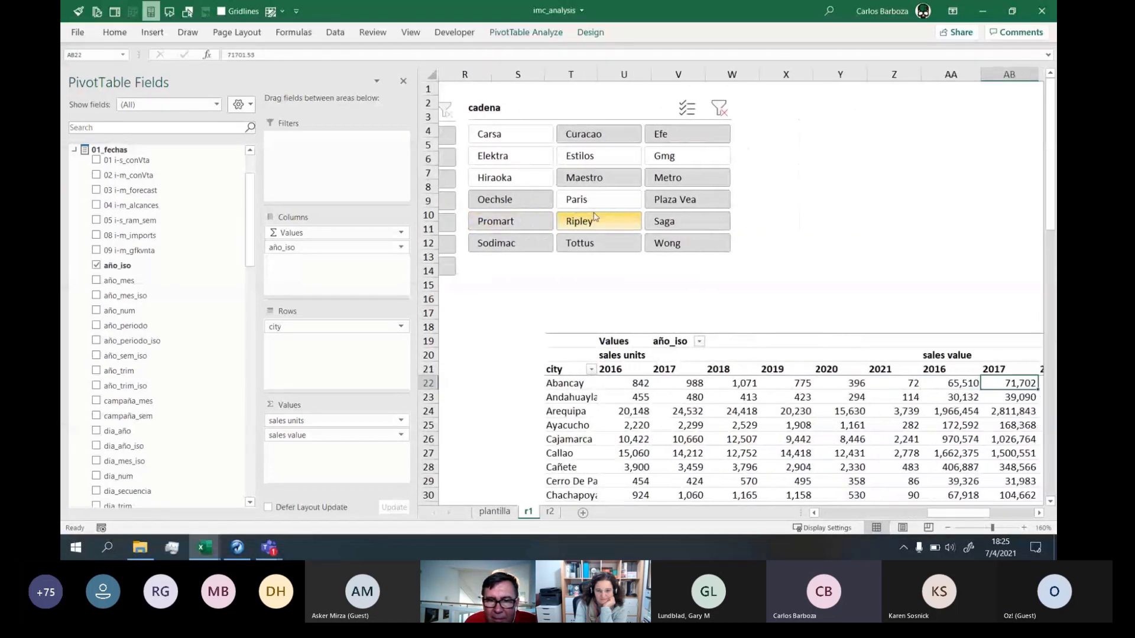
click(948, 528)
click(947, 527)
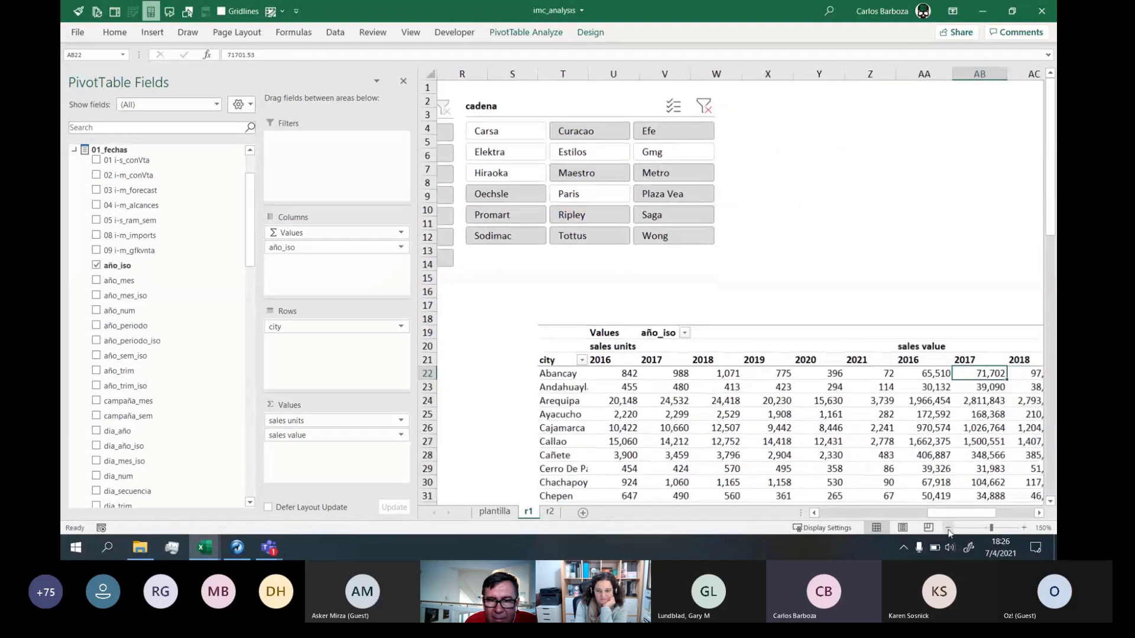
click(948, 528)
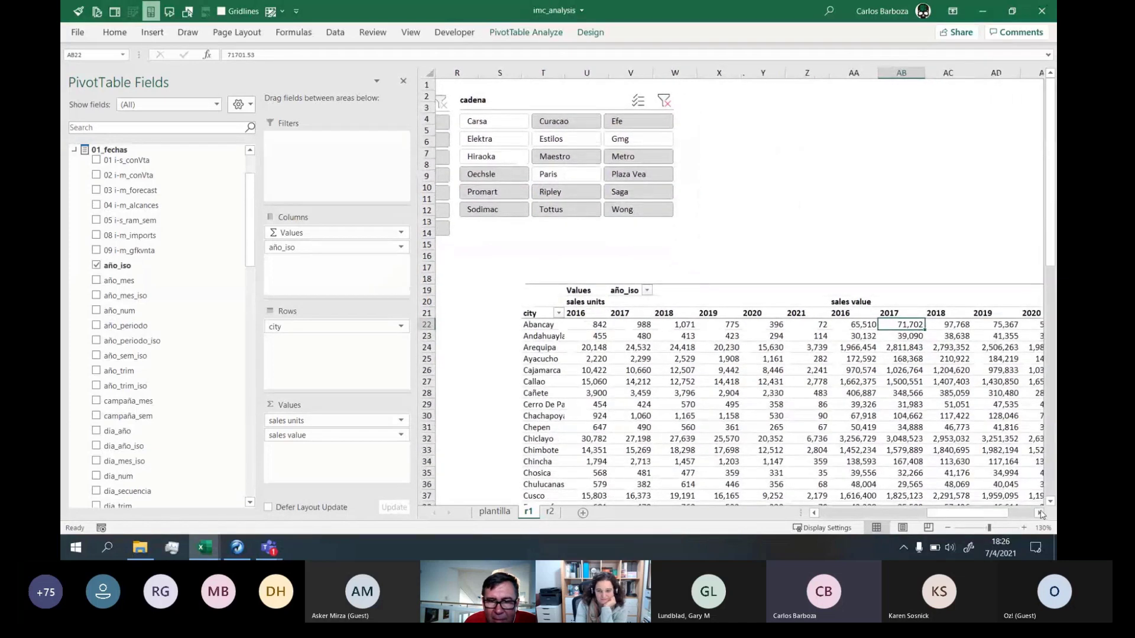
click(1039, 513)
click(947, 528)
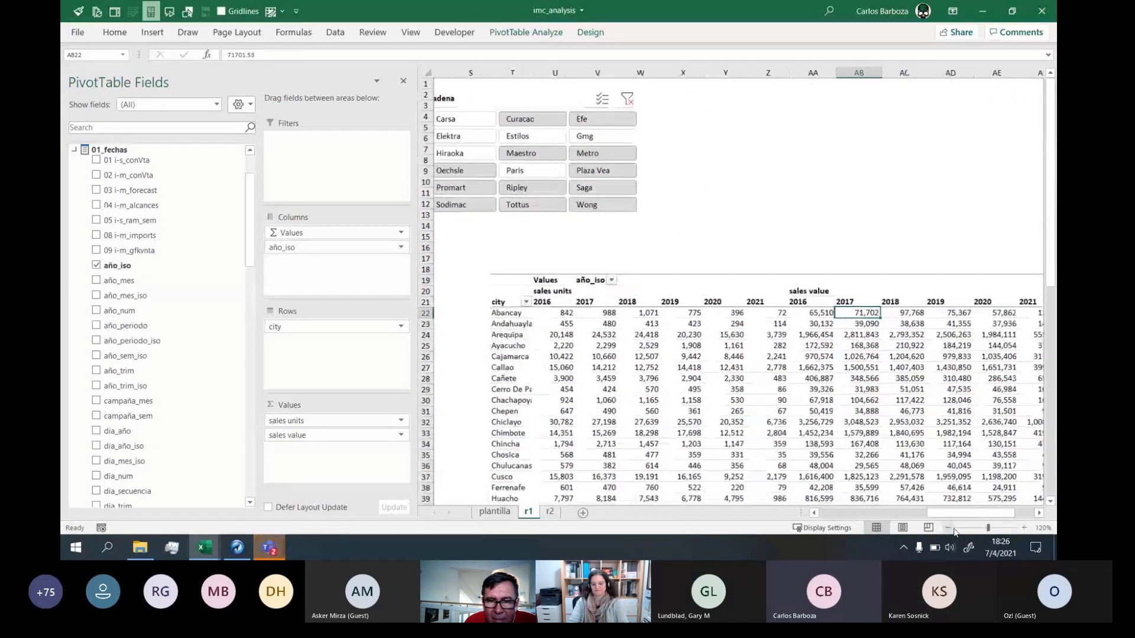
click(1040, 519)
click(1041, 518)
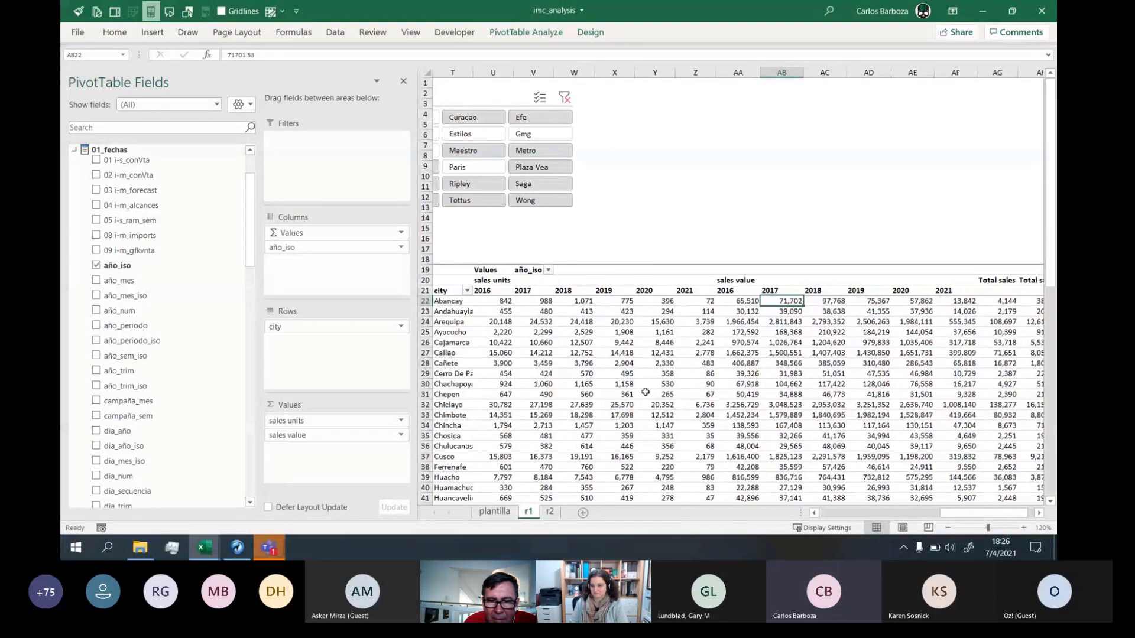
click(947, 527)
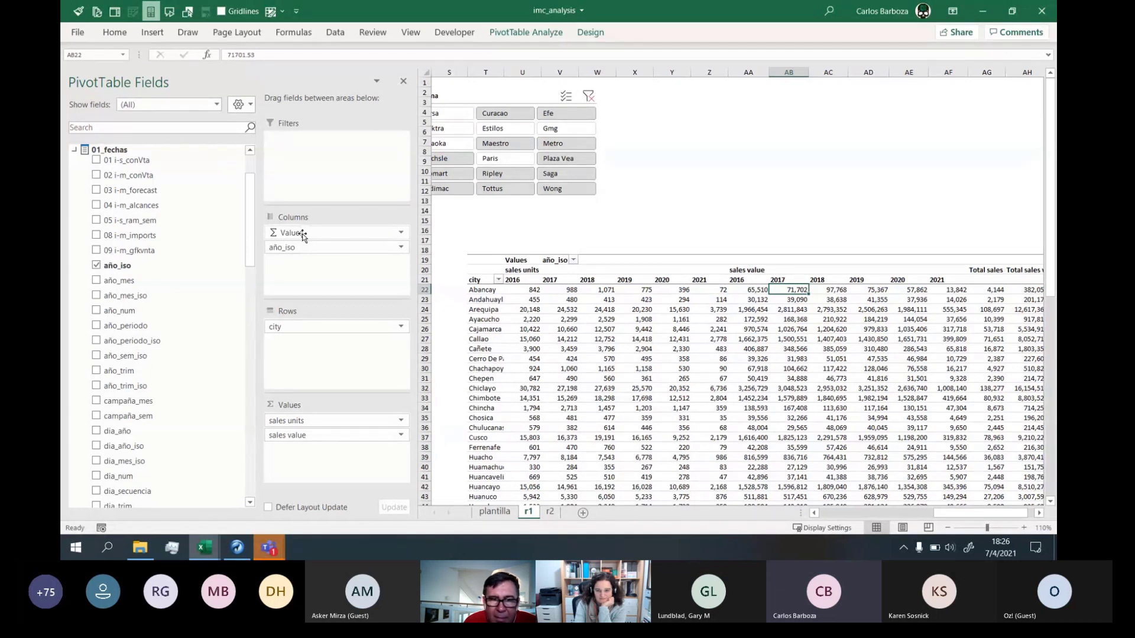
Move the Σ Values field from Columns to Rows below city, then widen column U
drag(293, 233, 292, 362)
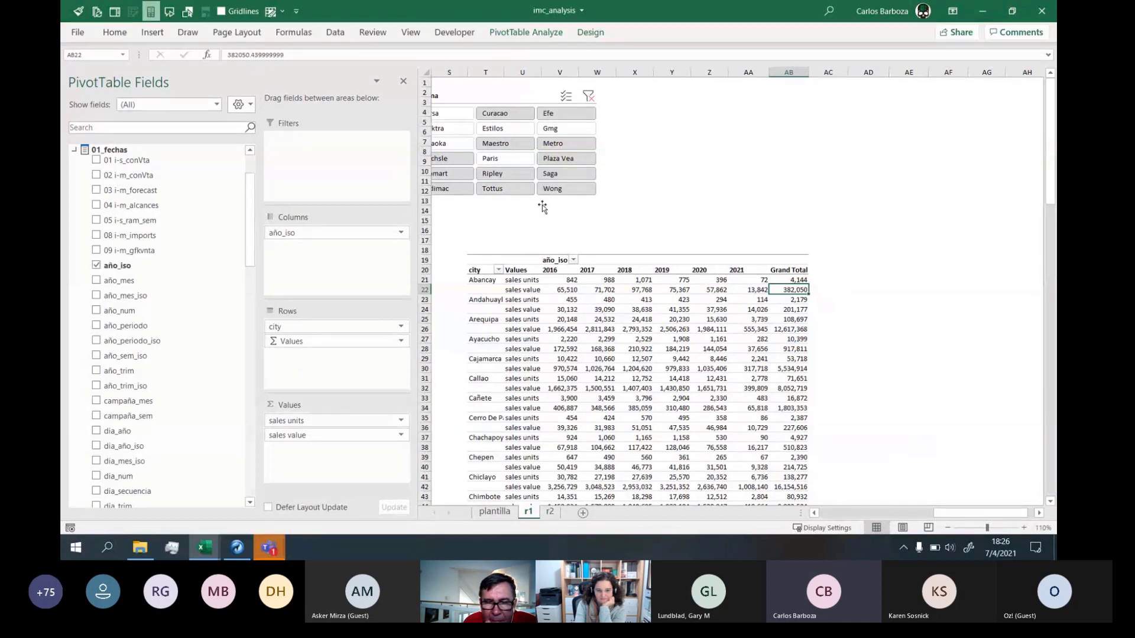
drag(541, 71, 514, 72)
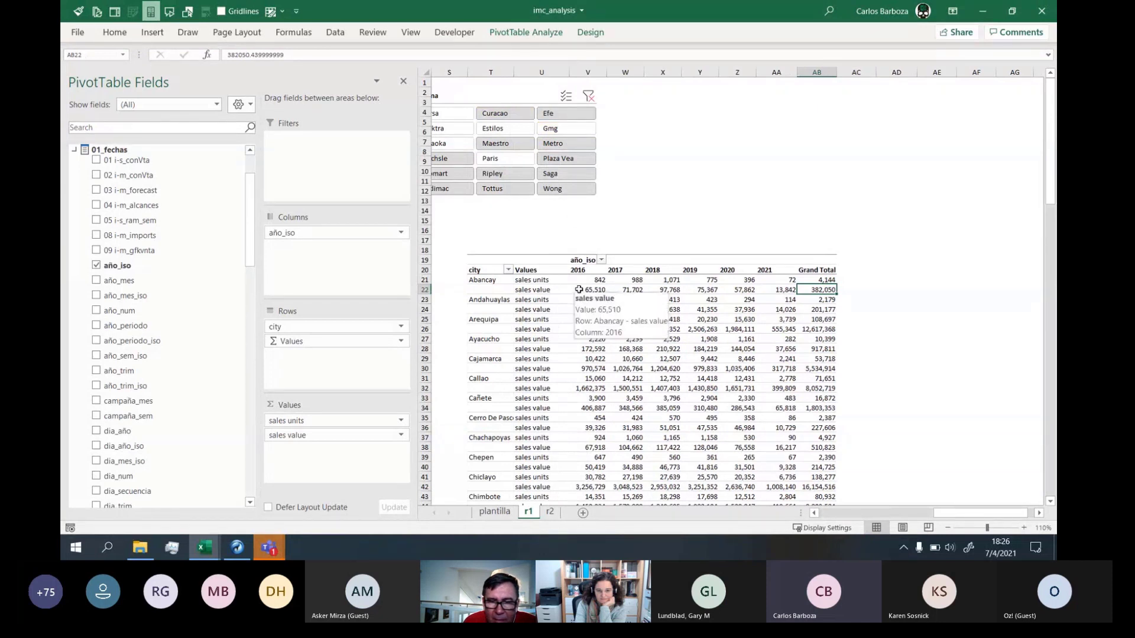
Select Abancay's 2016 sales units figure and the sales value and units labels to check the layout
click(595, 281)
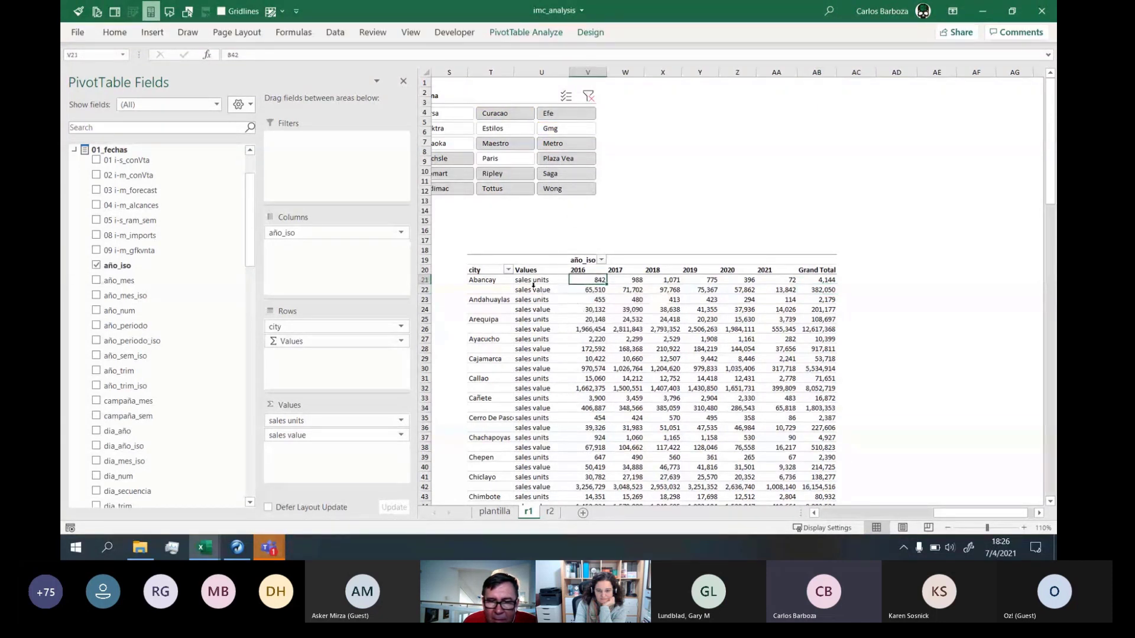
mouse_move(533, 286)
mouse_down()
mouse_move(537, 502)
mouse_move(530, 300)
mouse_up()
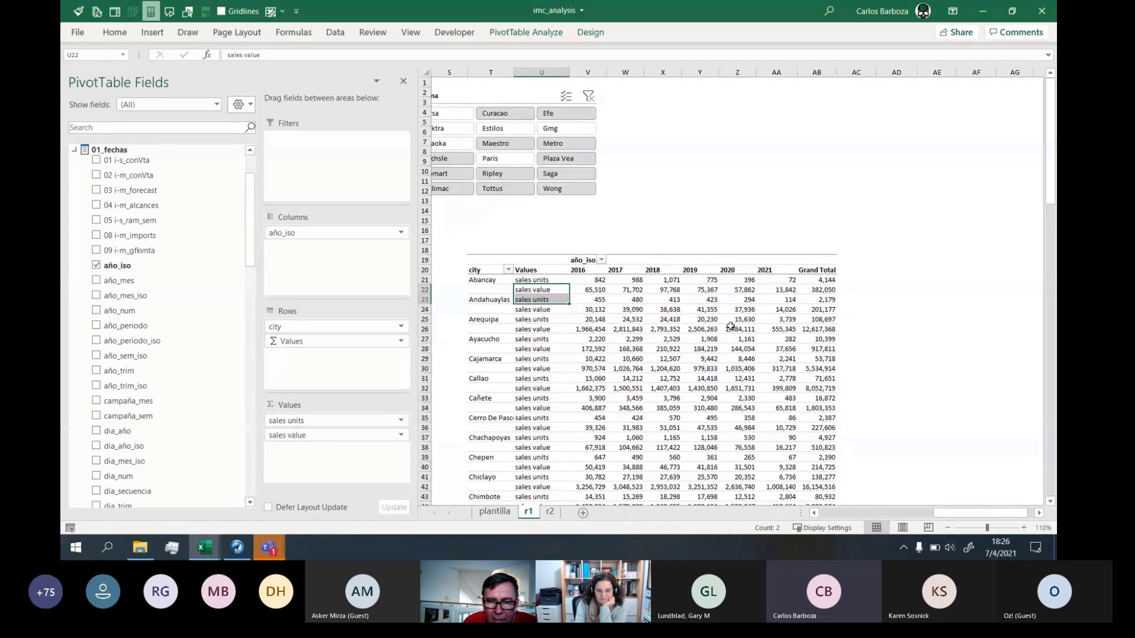
mouse_move(731, 325)
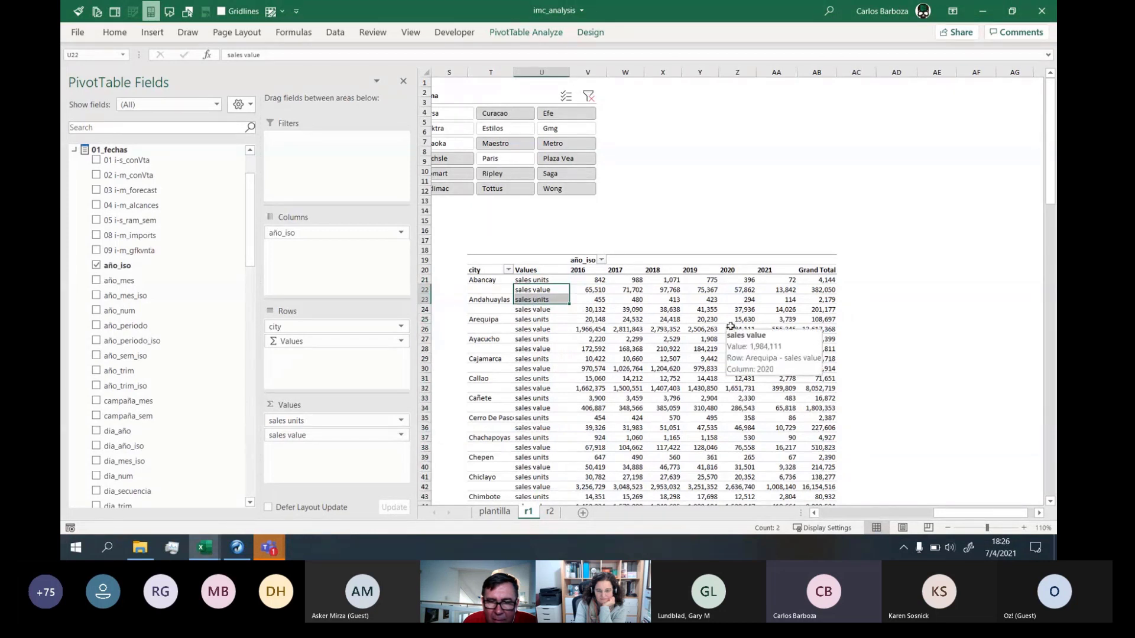
click(628, 290)
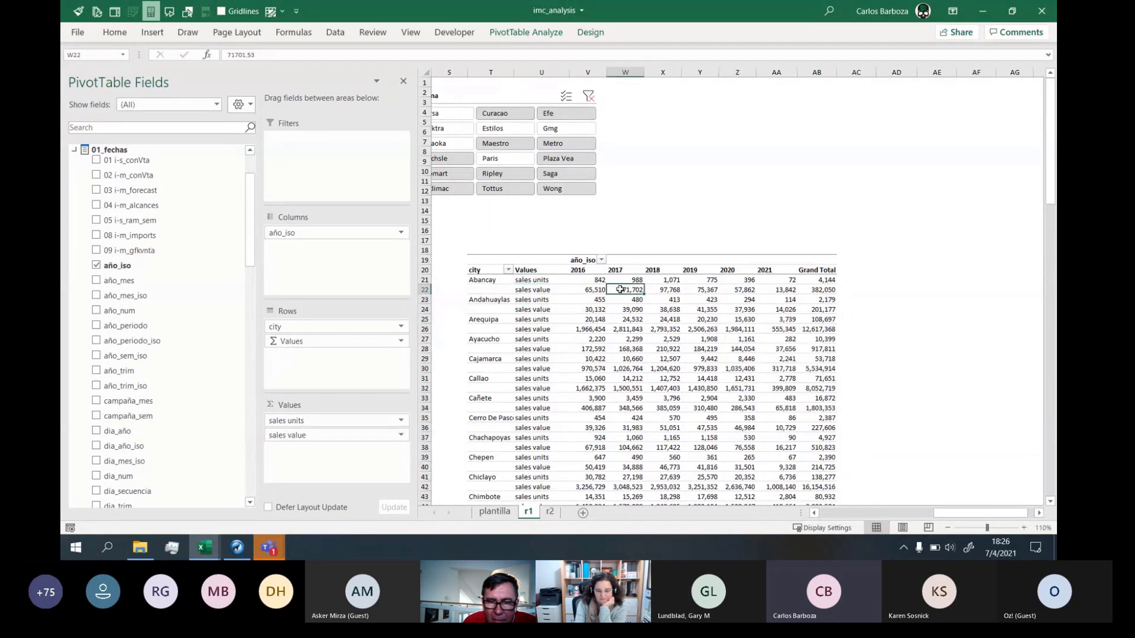
Insert a blank line after each city item in the pivot's Design layout
click(584, 34)
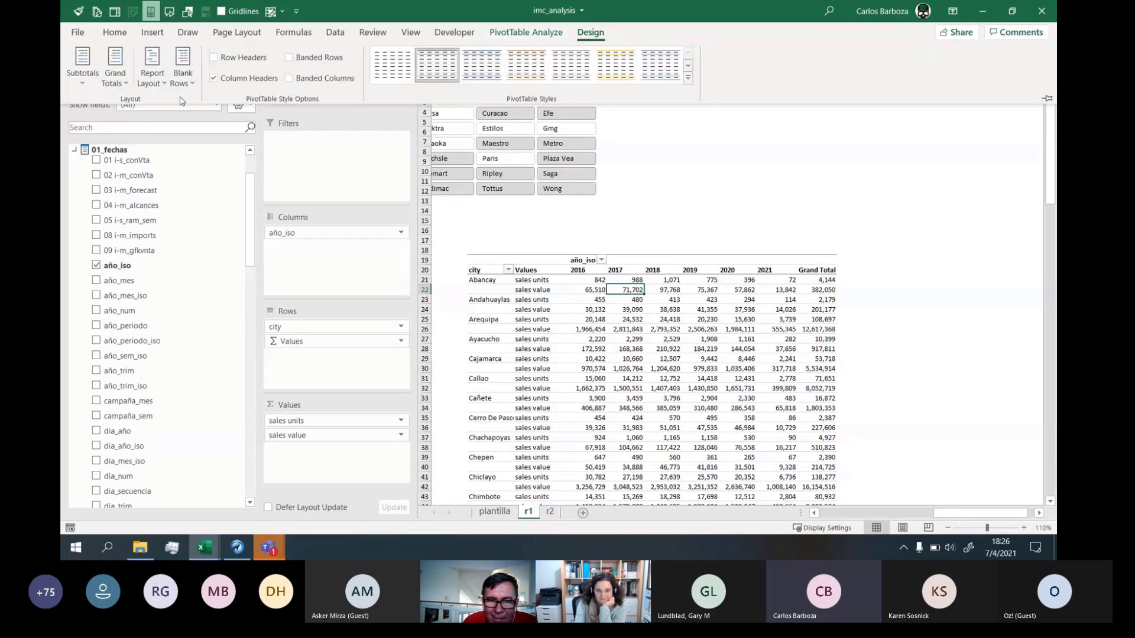
click(151, 89)
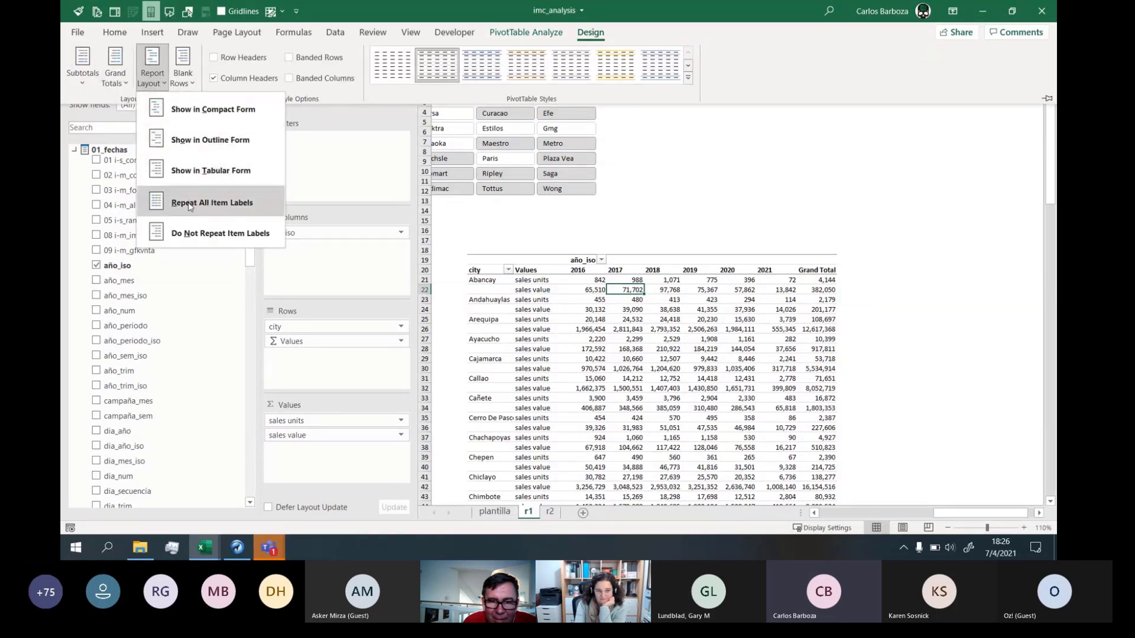
click(183, 76)
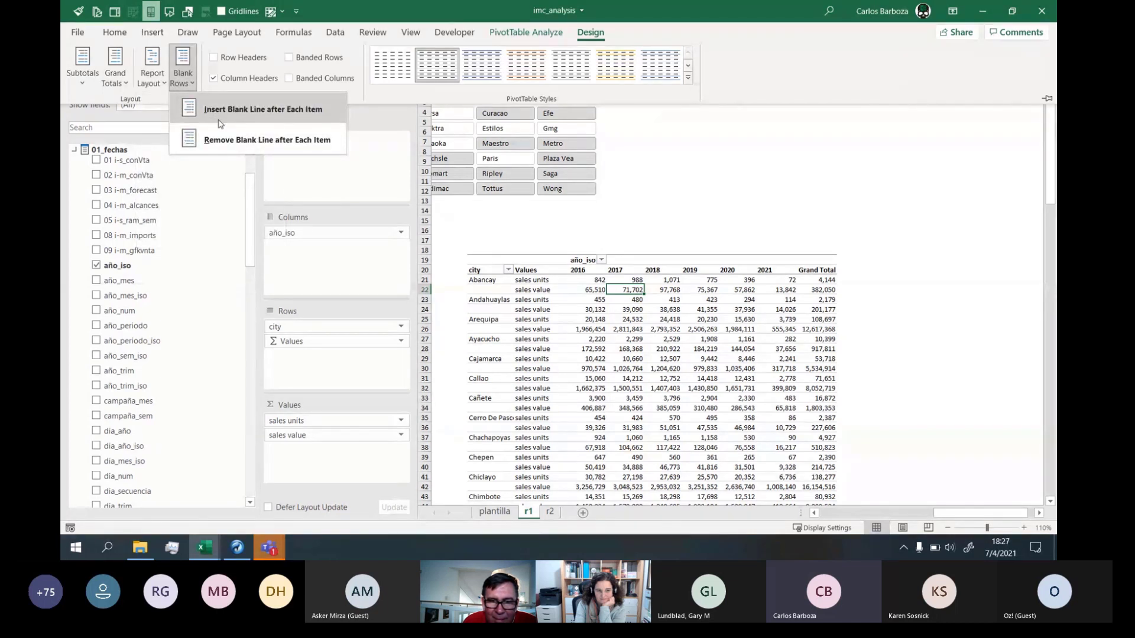
click(219, 120)
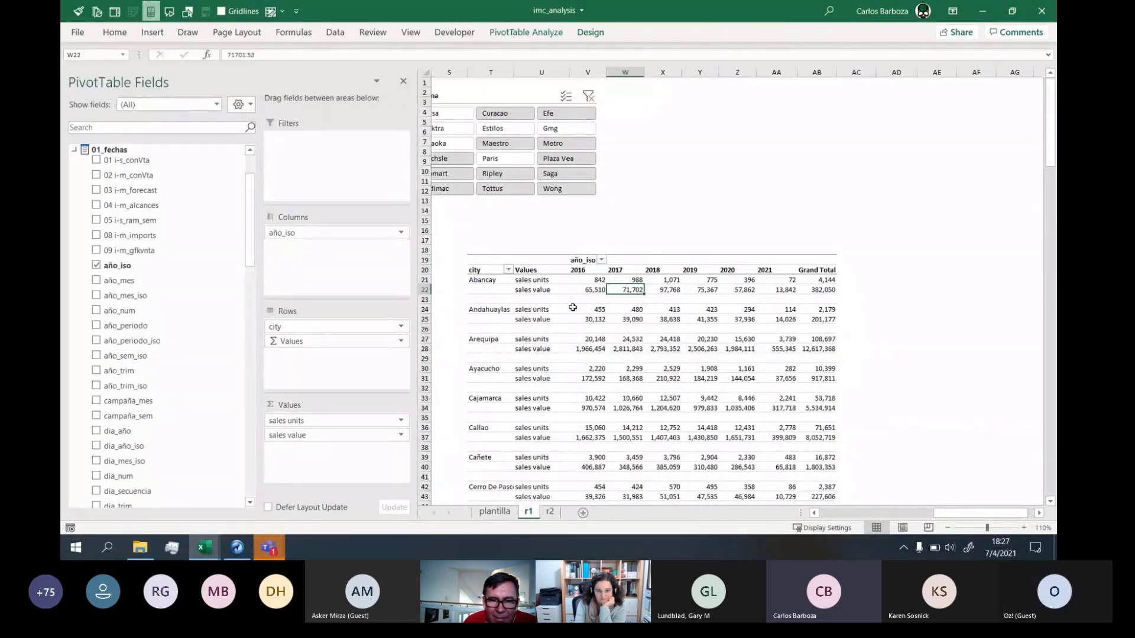
click(520, 82)
click(438, 255)
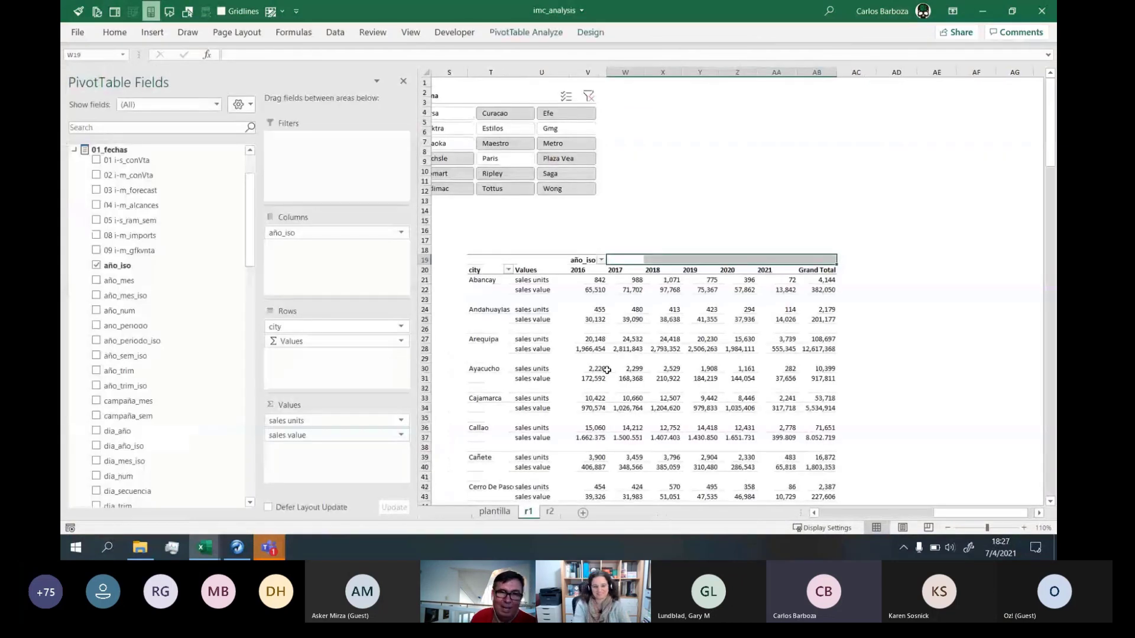
scroll(953, 514, left, 3)
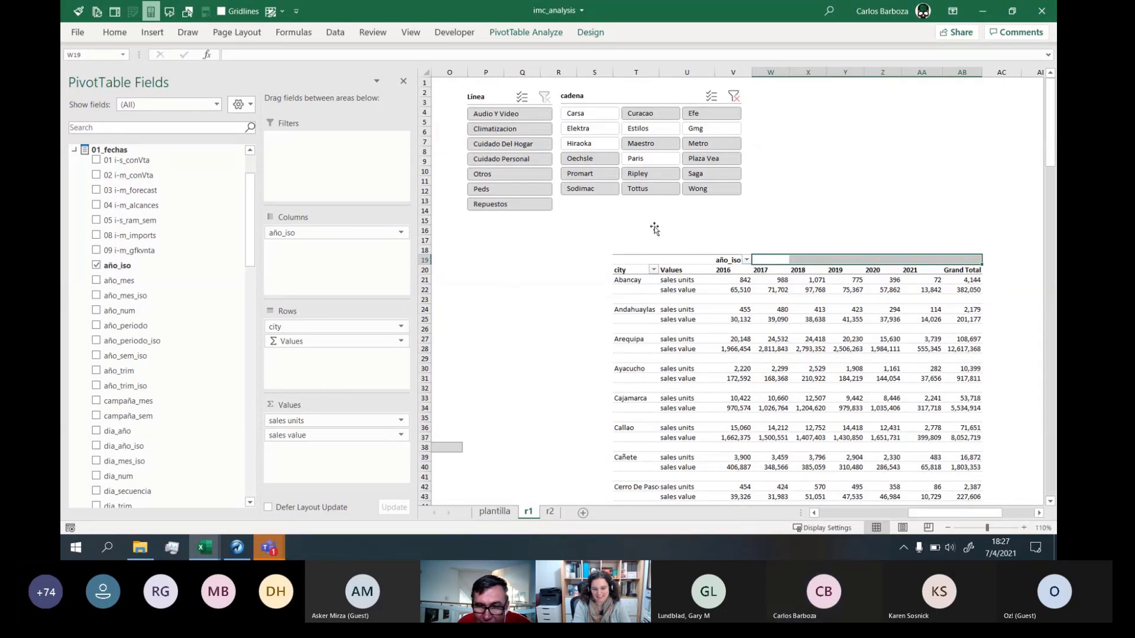
click(688, 282)
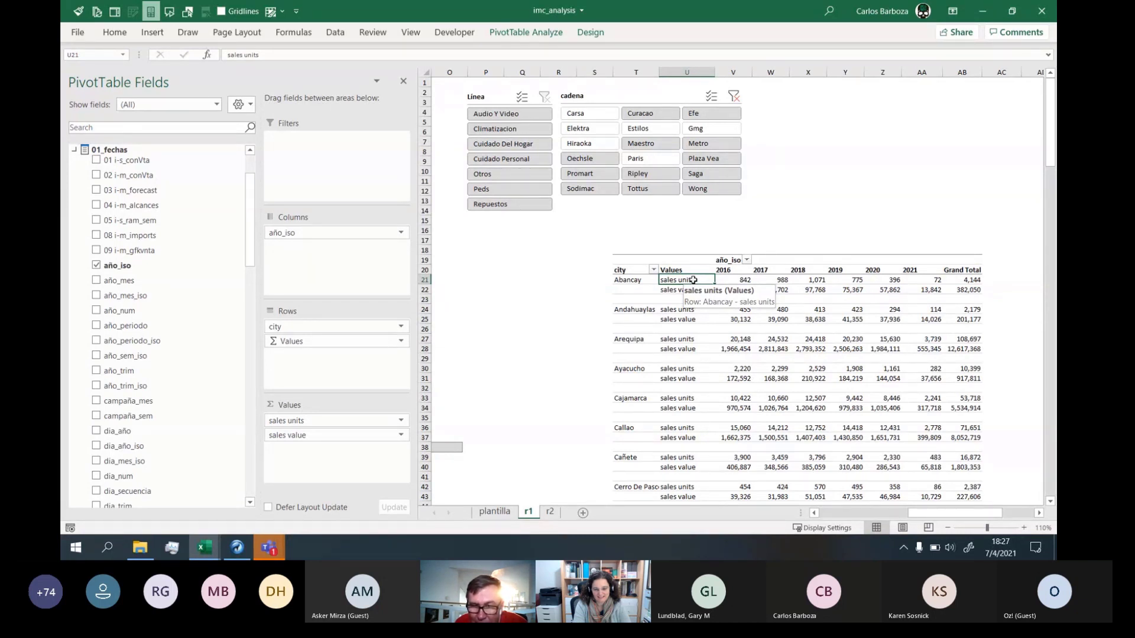
drag(692, 284, 690, 305)
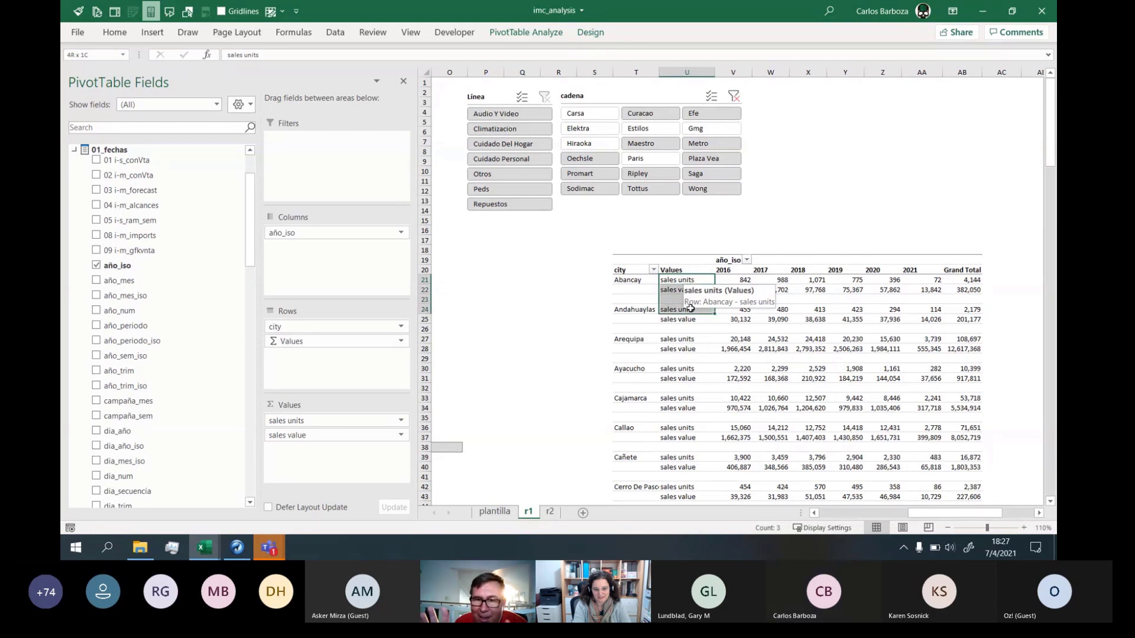
drag(691, 309, 690, 308)
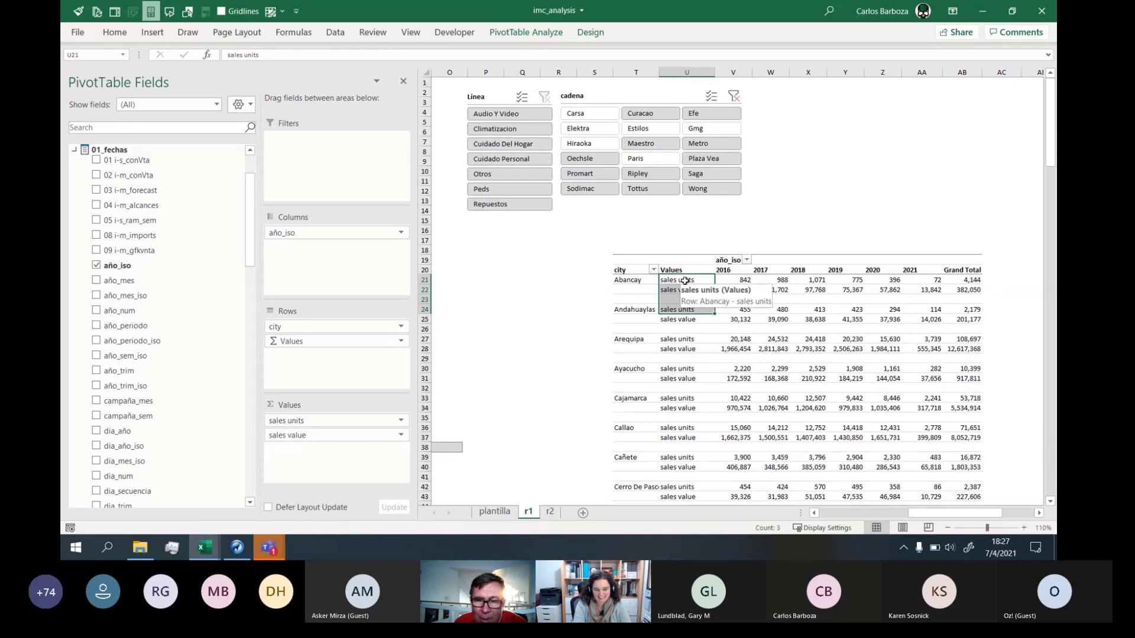
click(684, 281)
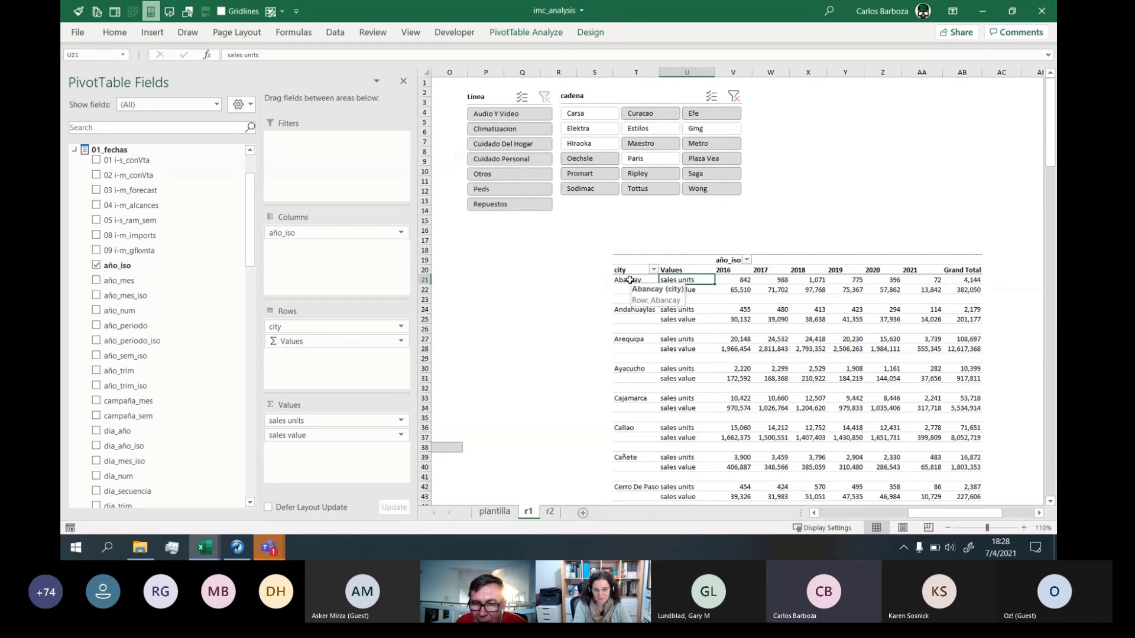
Select all sales units rows and give them a yellow fill
click(663, 281)
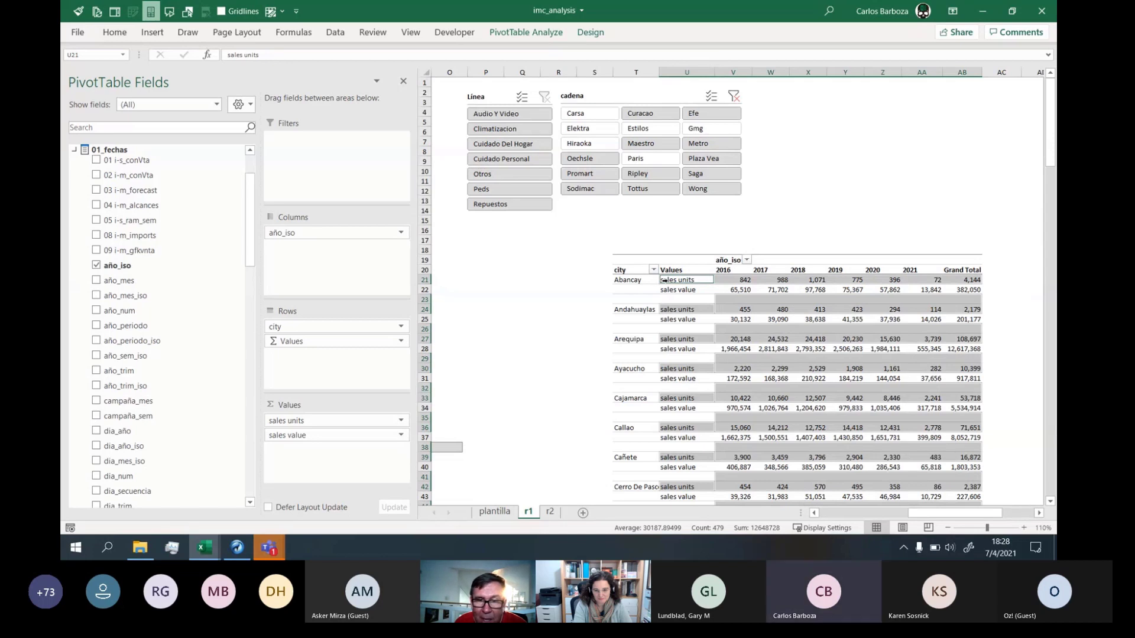
click(114, 32)
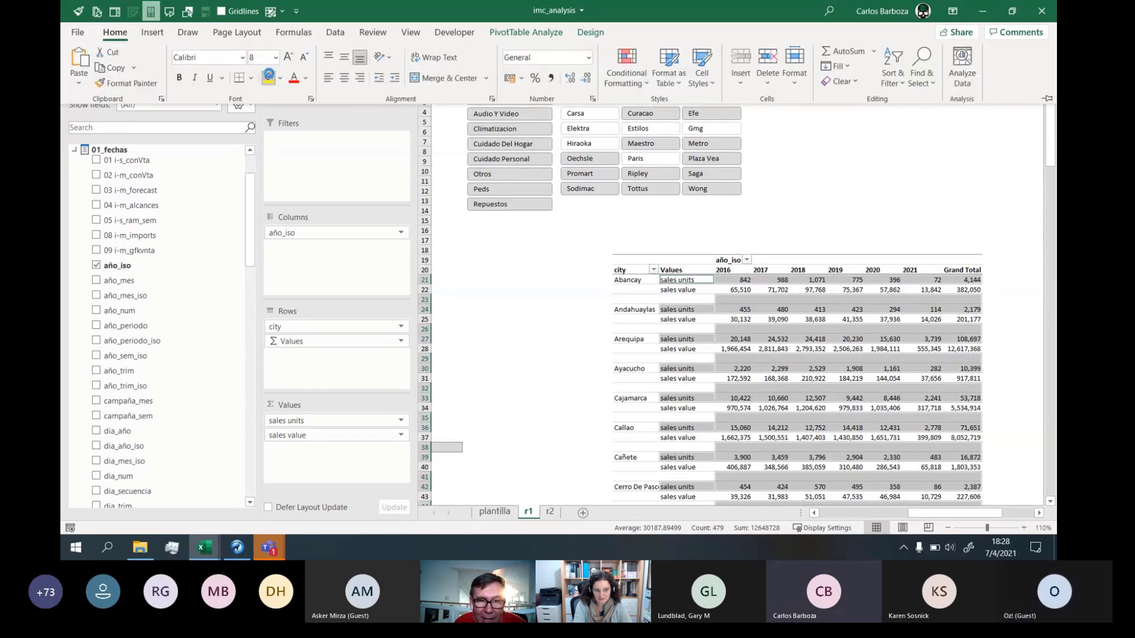
click(268, 76)
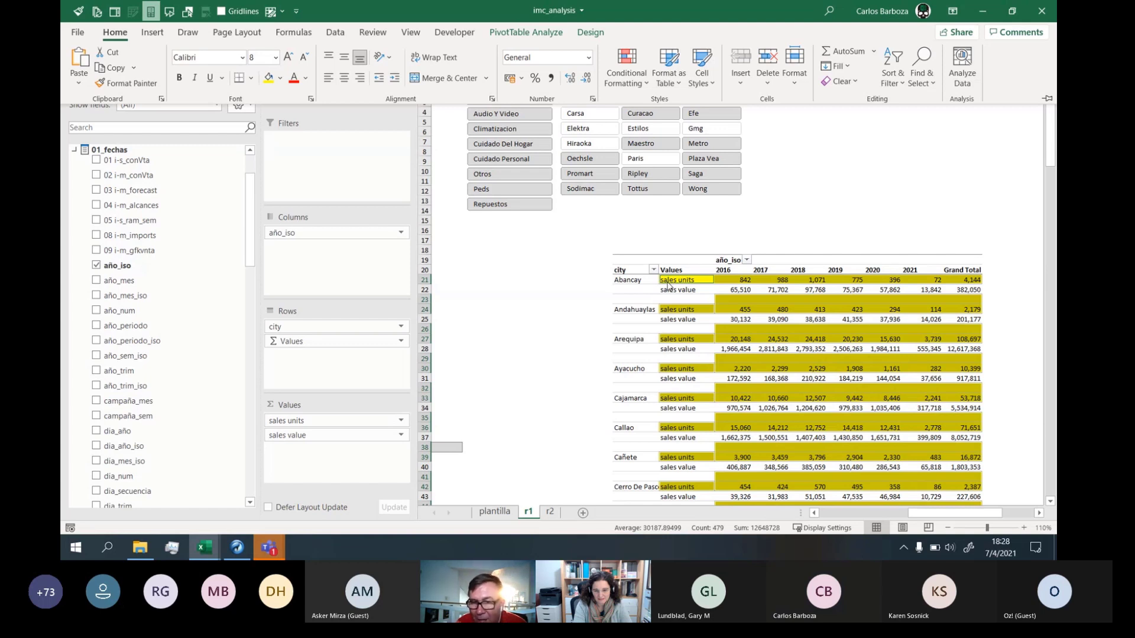
click(590, 33)
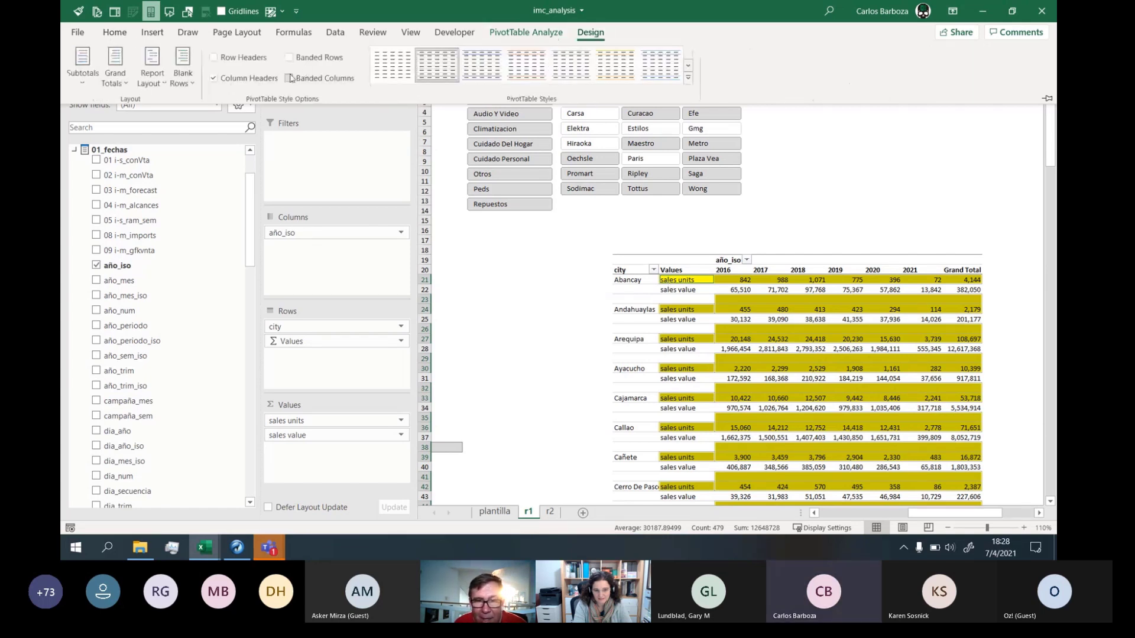
Remove the blank line after each city and deselect the pivot to view it
click(184, 83)
click(217, 138)
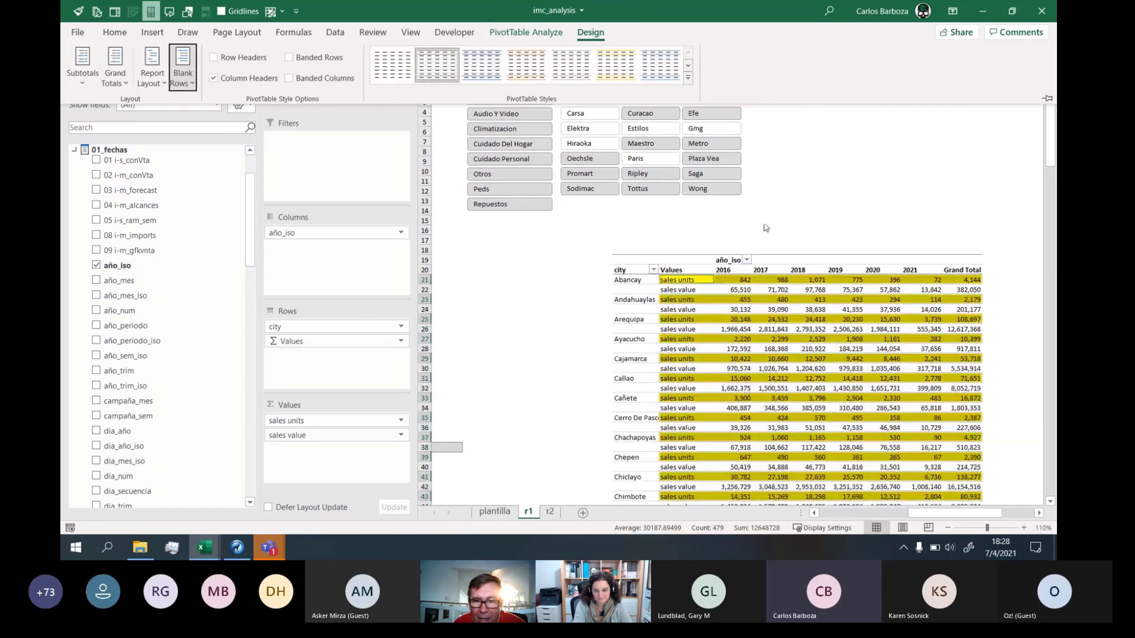
click(808, 259)
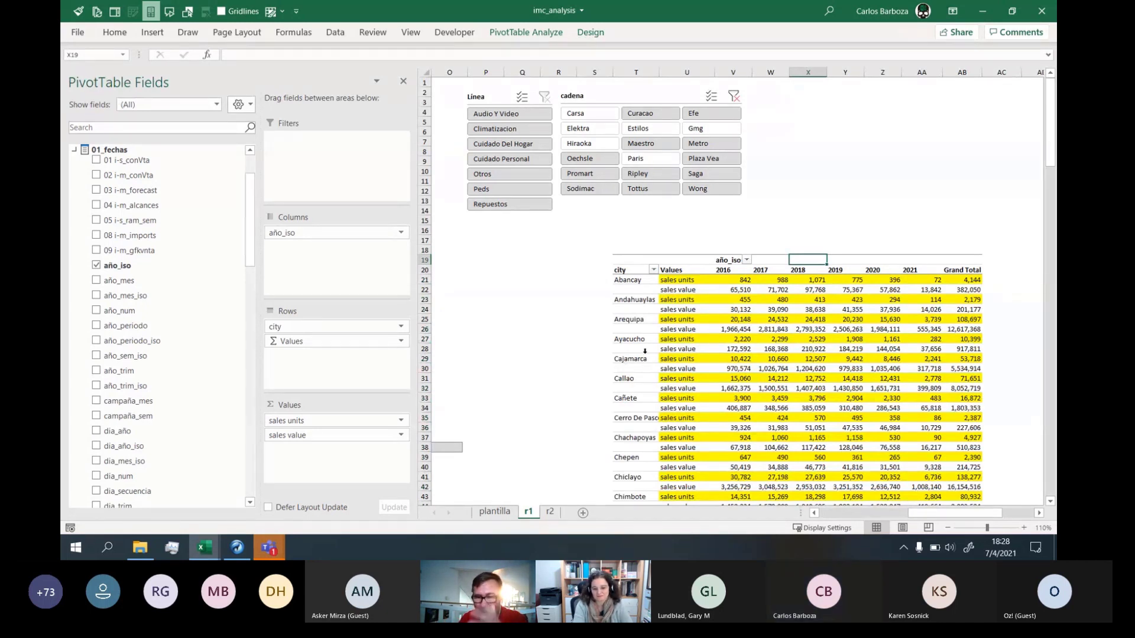
Reselect the sales units rows, then click outside to review the compact yellow-striped pivot
click(666, 280)
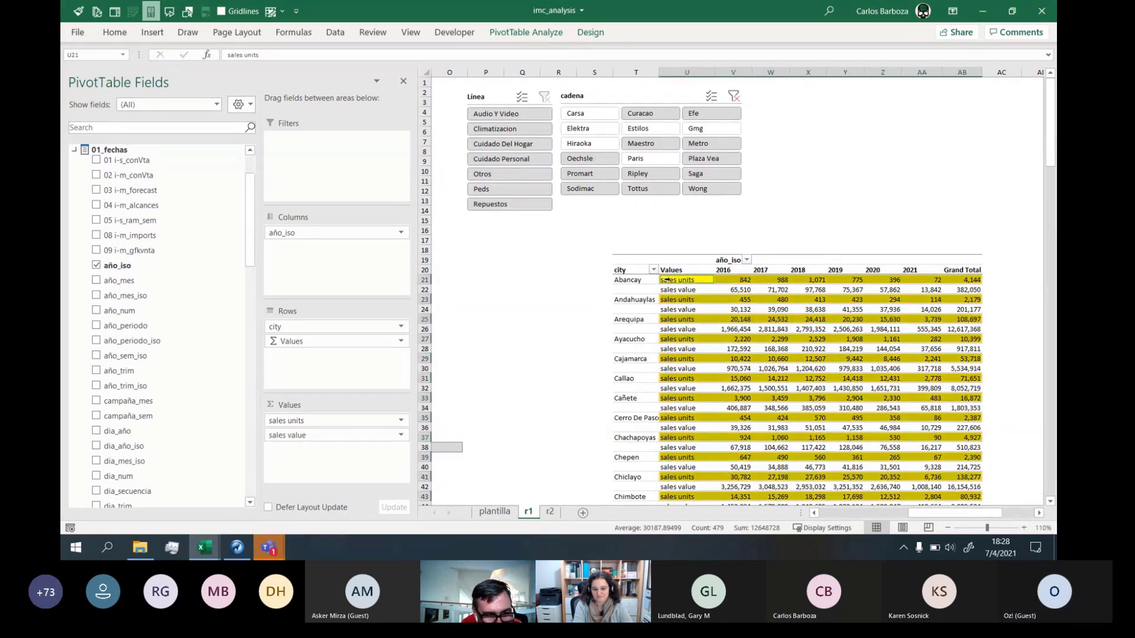
click(590, 32)
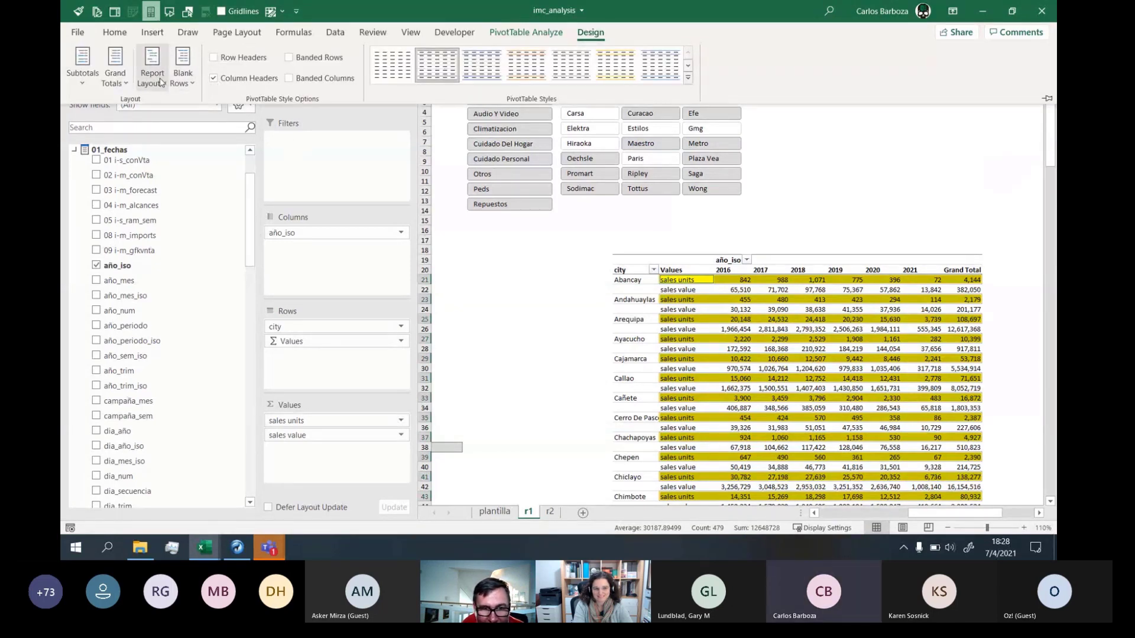
click(663, 280)
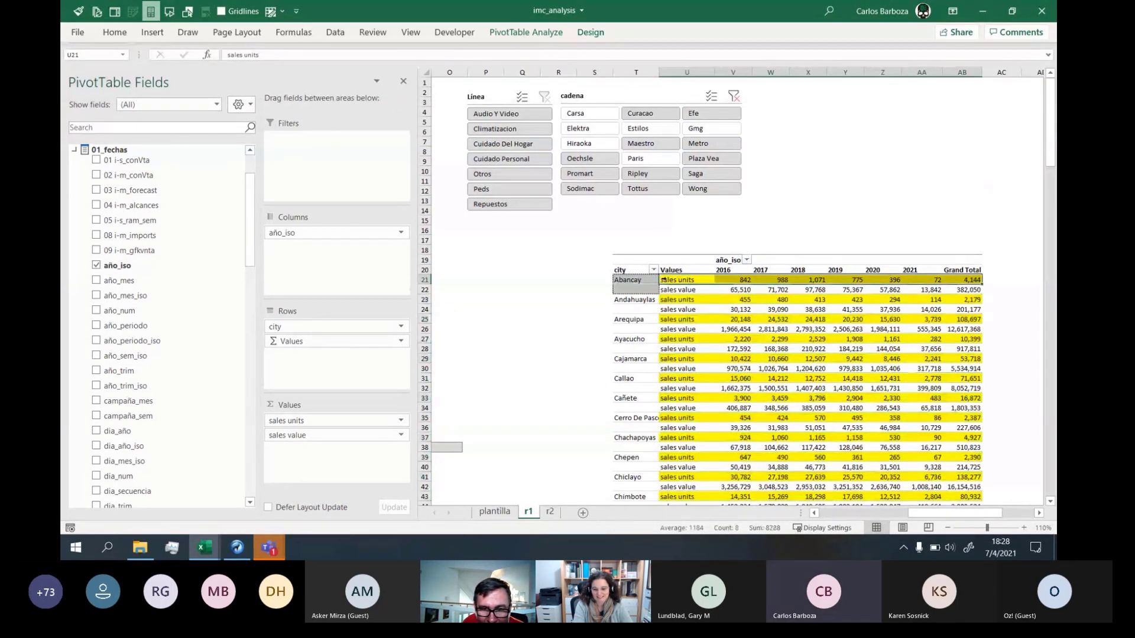
click(687, 244)
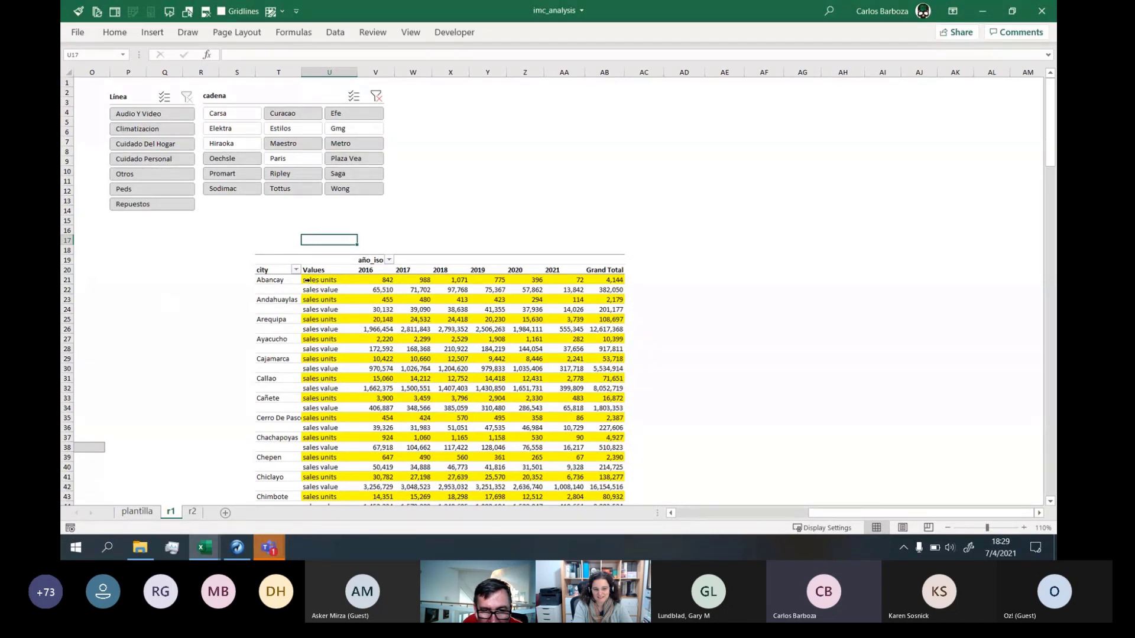
click(307, 280)
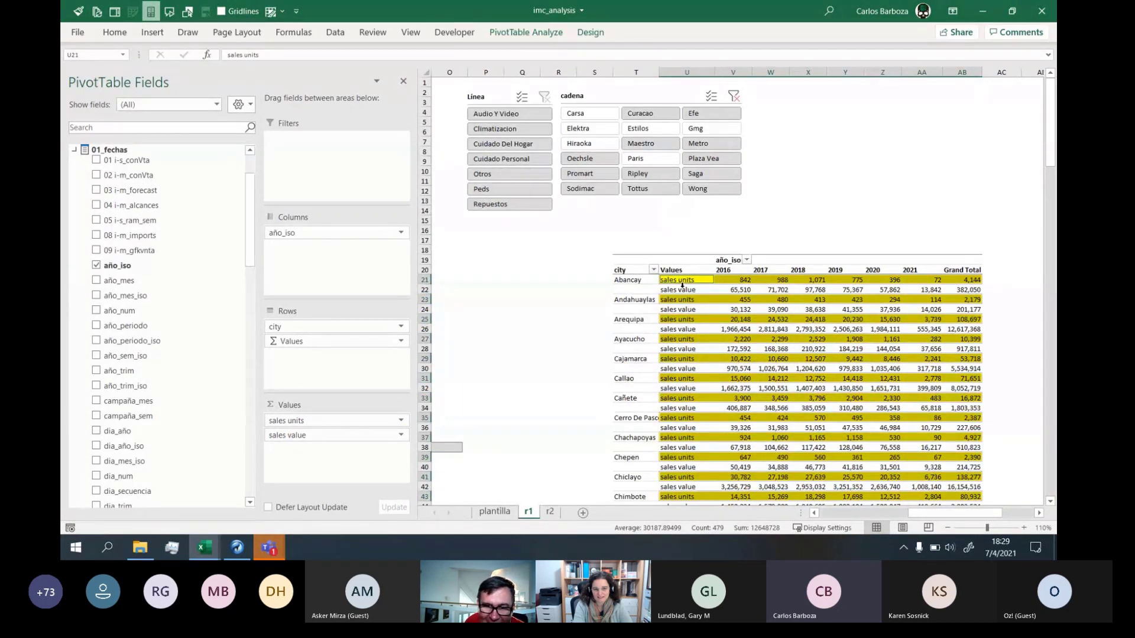
key(Down)
key(Down)
key(Down)
key(Down)
key(Down)
key(Down)
key(Down)
key(Down)
key(Down)
key(Down)
key(Down)
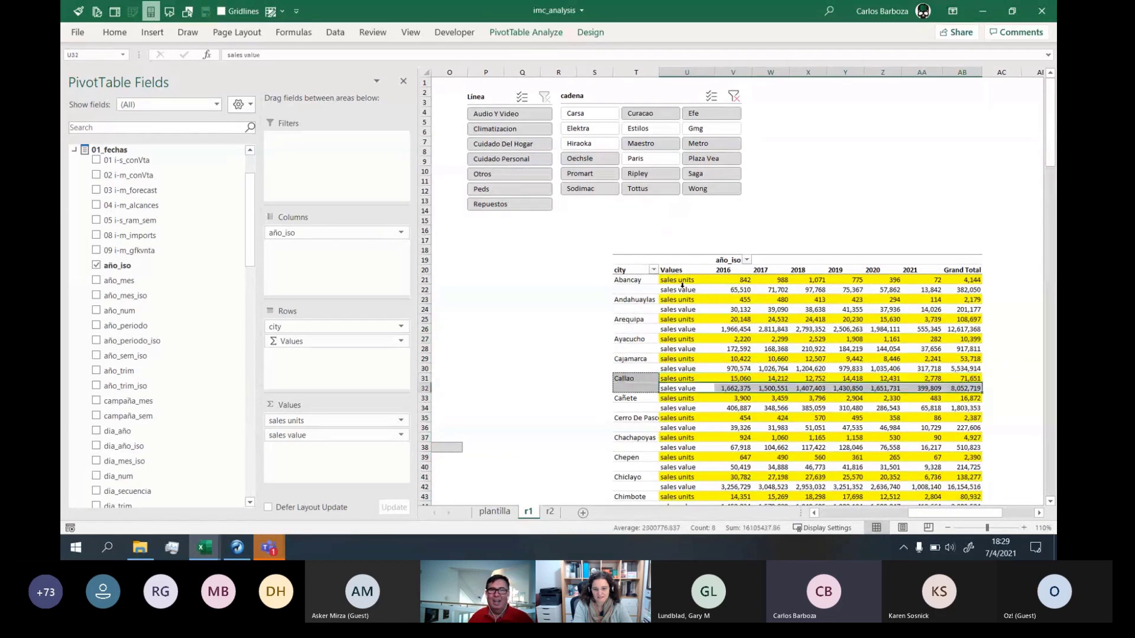
key(Down)
key(Up)
key(Up)
key(Up)
key(Up)
key(Up)
key(Up)
key(Down)
key(Down)
key(Down)
key(Down)
key(Down)
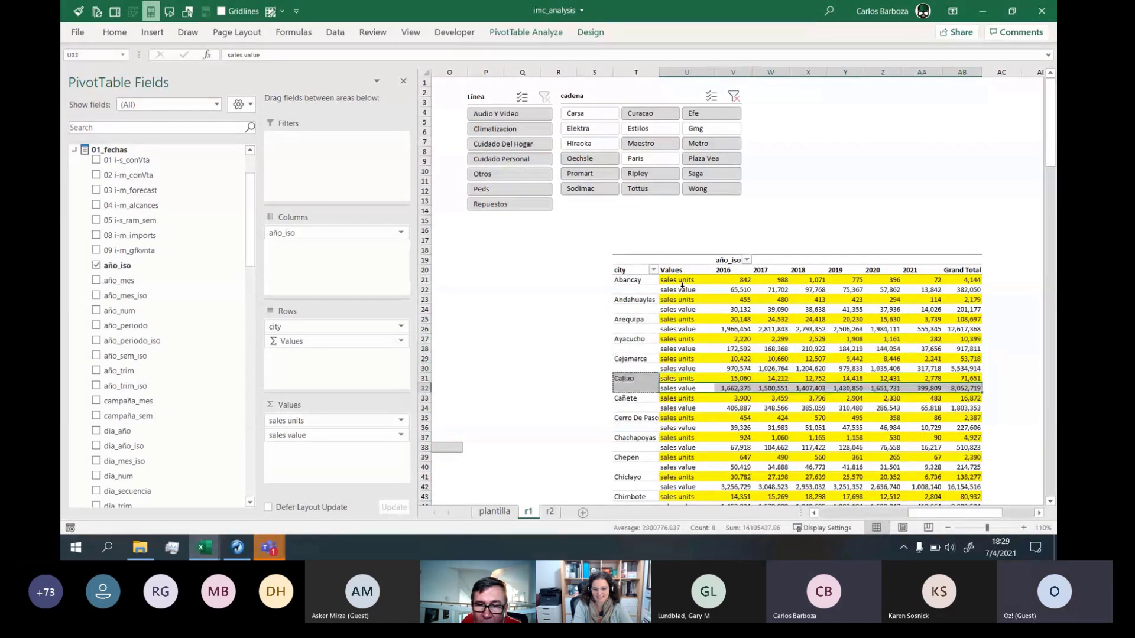
key(Down)
key(Down)
key(Down)
key(Up)
key(Up)
key(Up)
key(Up)
key(Up)
key(Up)
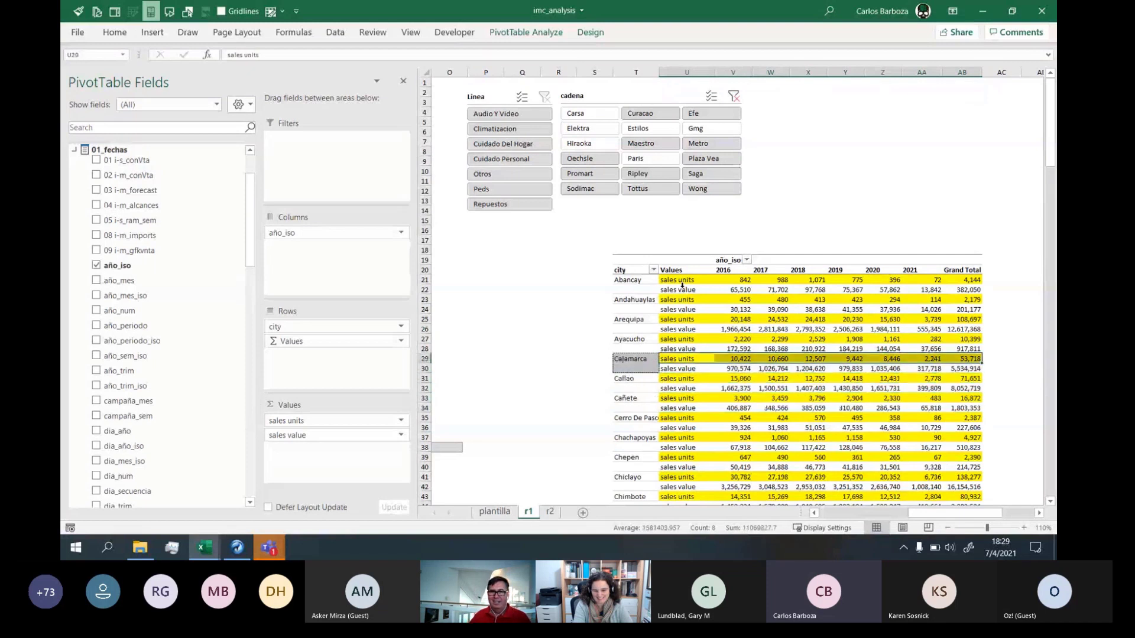
key(Up)
key(Up)
key(Up)
key(Up)
key(Up)
key(Up)
key(Up)
key(Up)
key(Down)
key(Down)
key(Down)
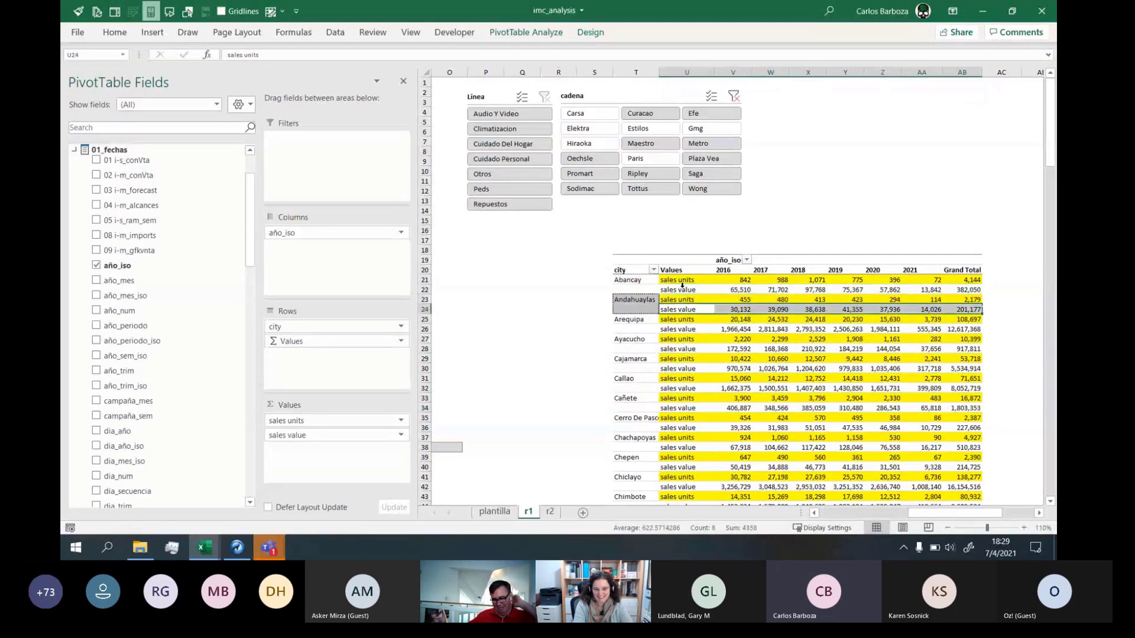
key(Down)
key(Down)
key(Down)
key(Down)
key(Down)
key(Down)
key(Down)
key(Down)
key(Down)
key(Down)
key(Down)
key(Down)
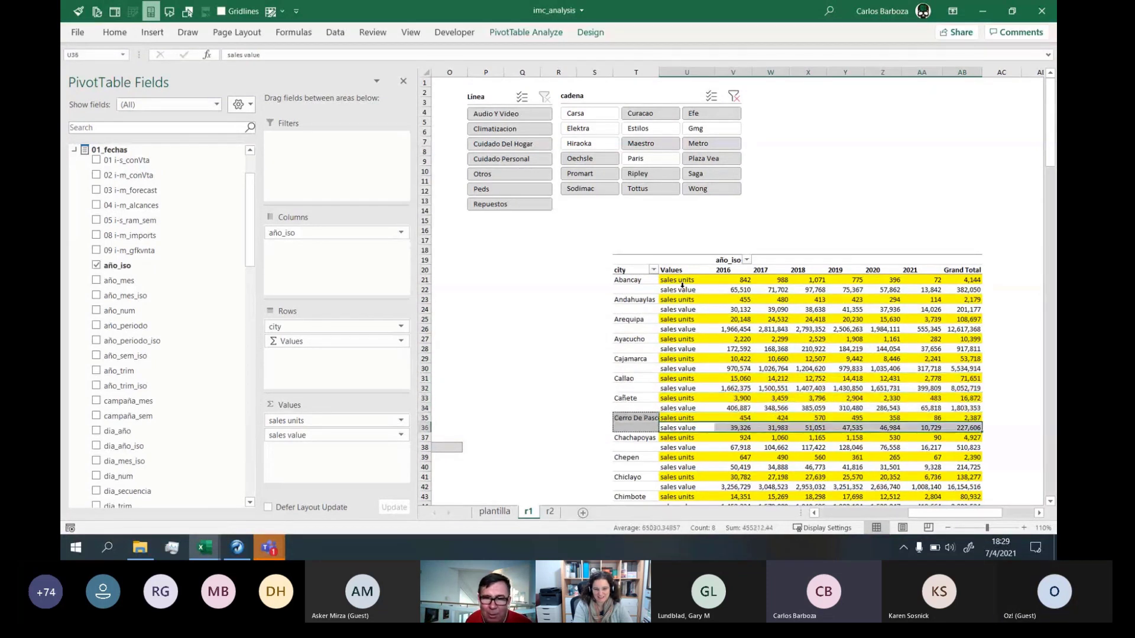
key(Up)
key(Up)
key(Up)
key(Up)
key(Up)
key(Up)
key(Up)
key(Up)
key(Up)
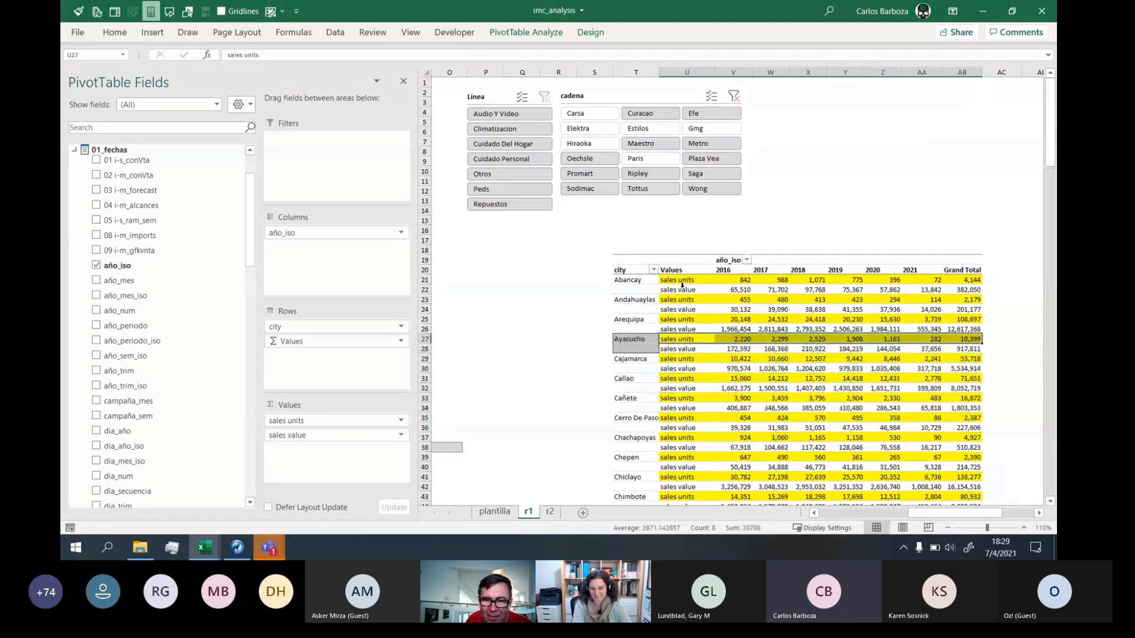
key(Up)
key(Up)
key(Up)
key(Up)
key(Up)
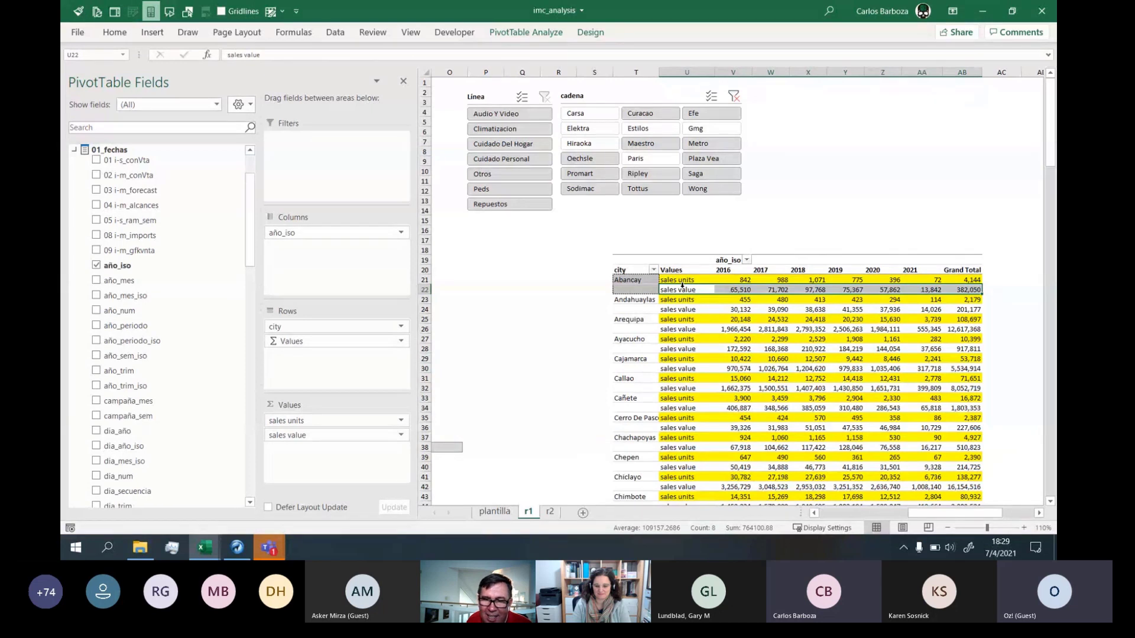
key(Down)
key(Down)
key(Down)
key(Down)
key(Down)
key(Down)
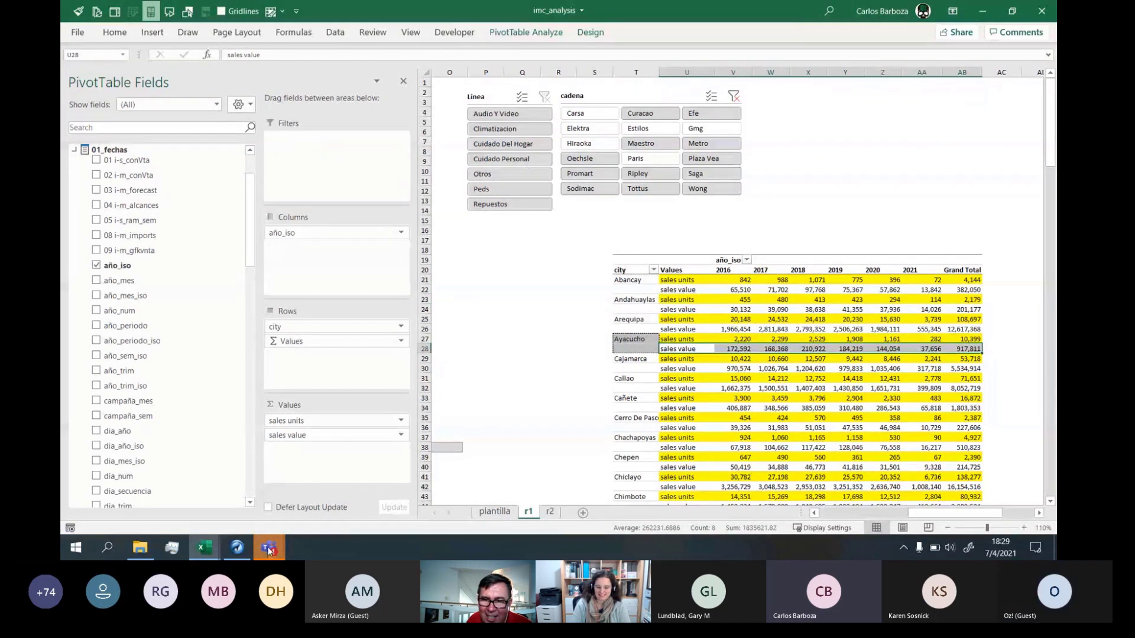
mouse_move(269, 551)
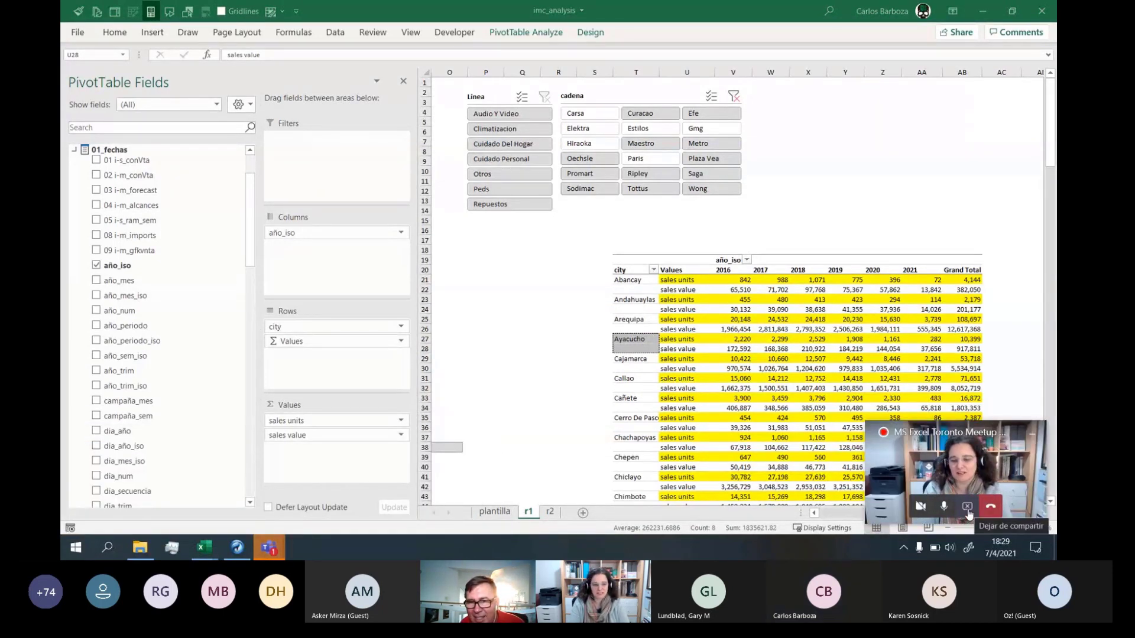
click(966, 509)
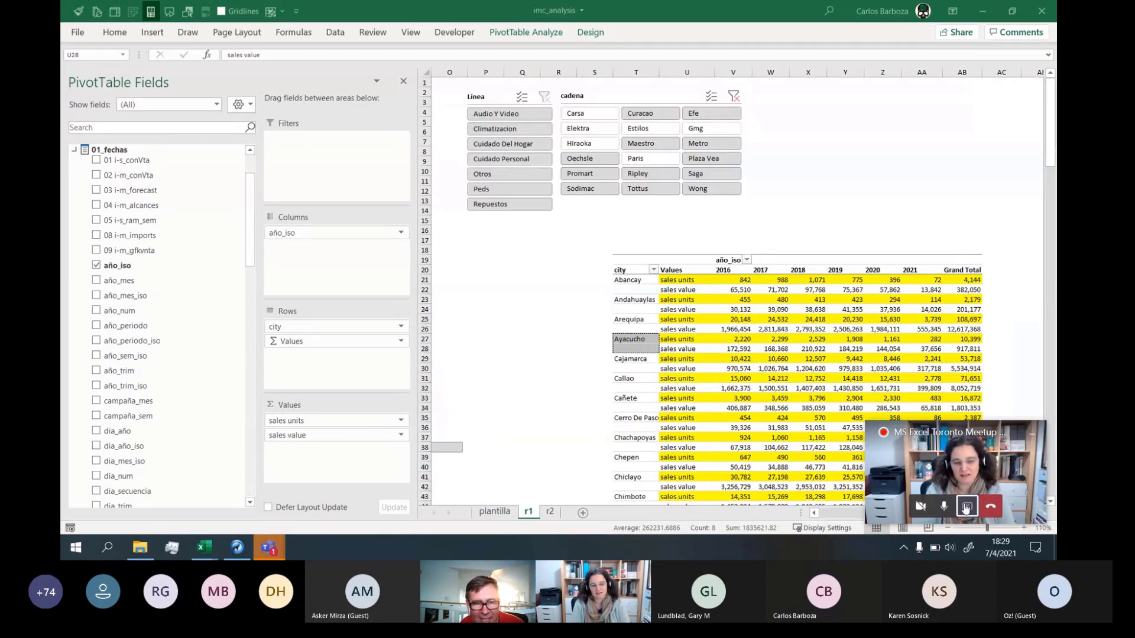